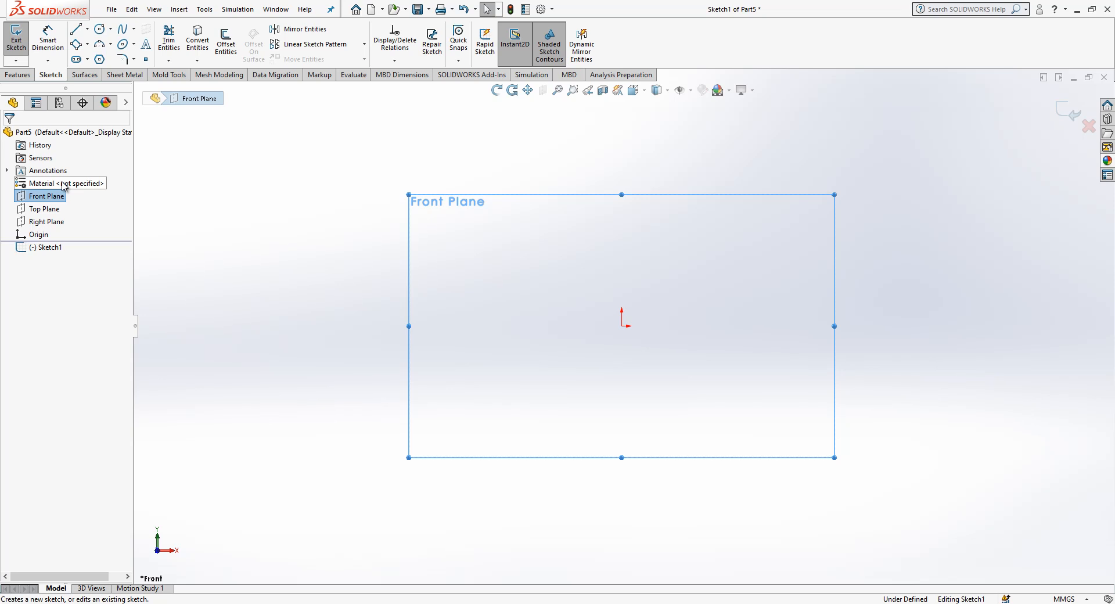
Sketch a vertical line about 83 mm long upward from the origin and convert it to construction geometry
left_click(75, 29)
left_click(621, 326)
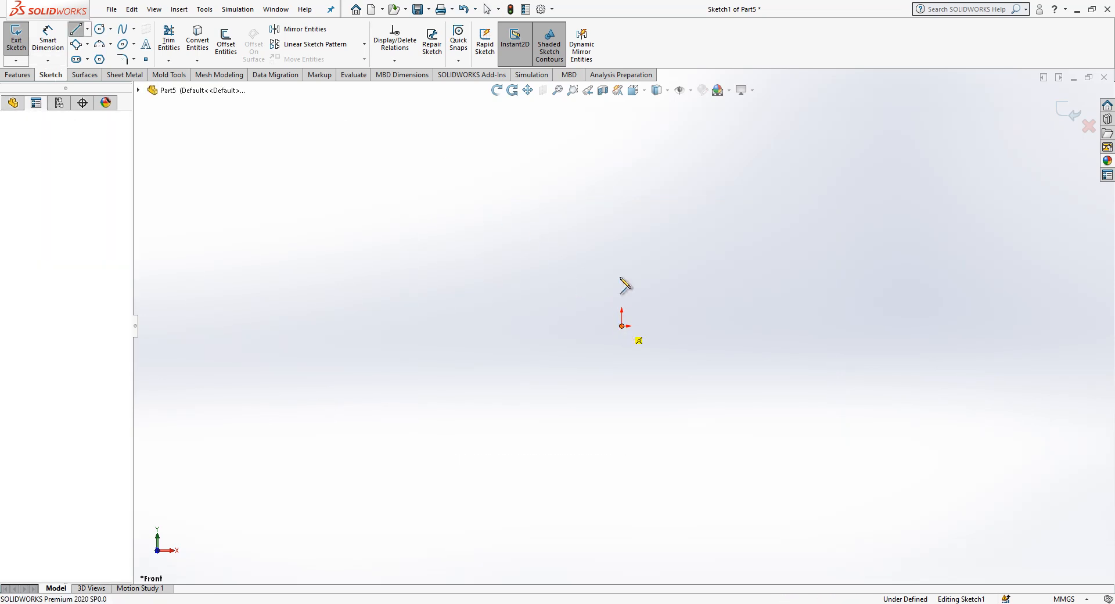
left_click(623, 127)
key("Escape")
left_click(622, 145)
left_click(670, 112)
scroll(728, 158, "down", 2)
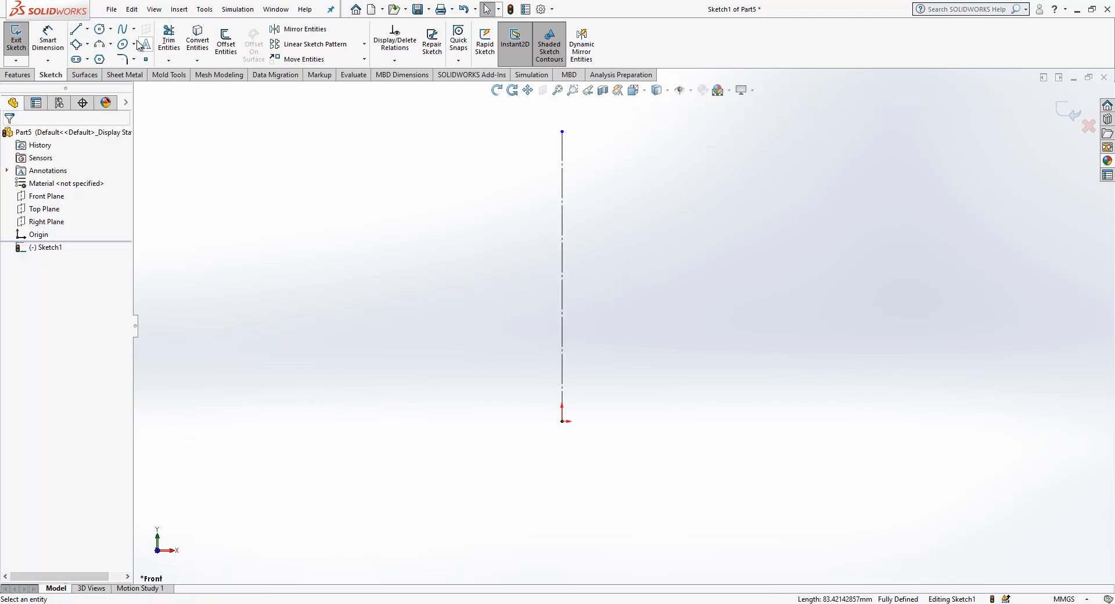
Dimension the vertical construction line's length as 180 mm
left_click(61, 41)
left_click(563, 313)
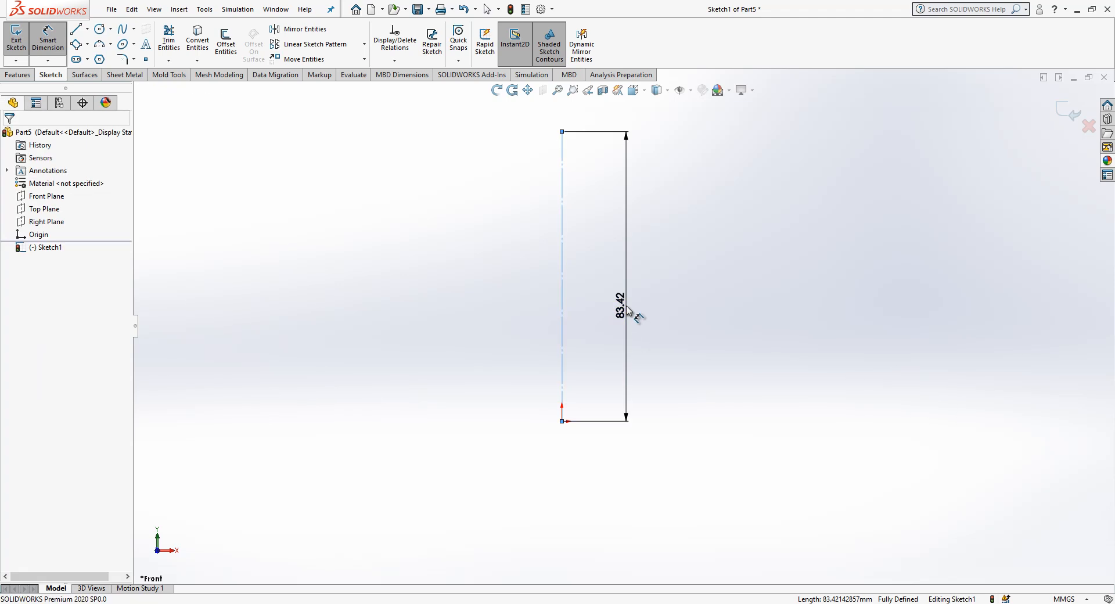
left_click(627, 306)
type("180")
key("Return")
key("Escape")
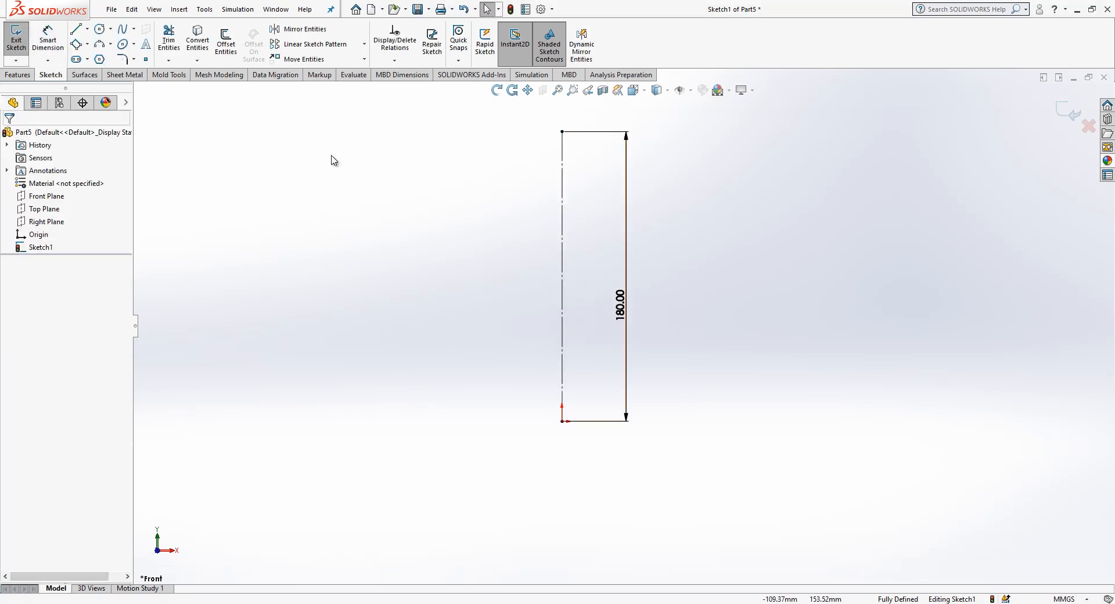
Sketch a three-point arc left of the centerline, from its top level down to the origin's level, bulging outward
left_click(100, 44)
left_click(512, 132)
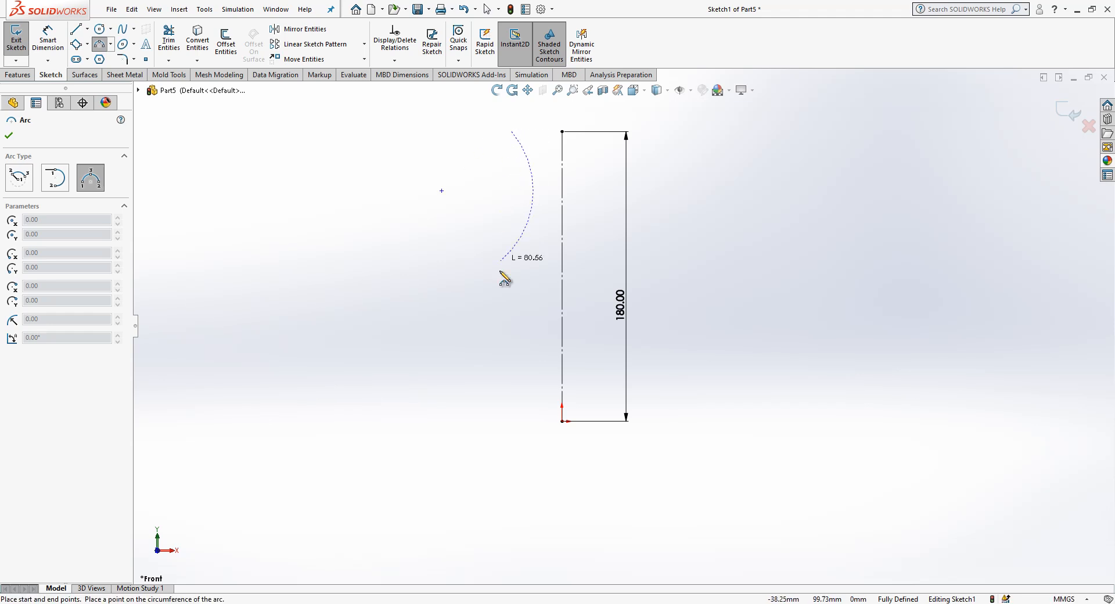
left_click(465, 420)
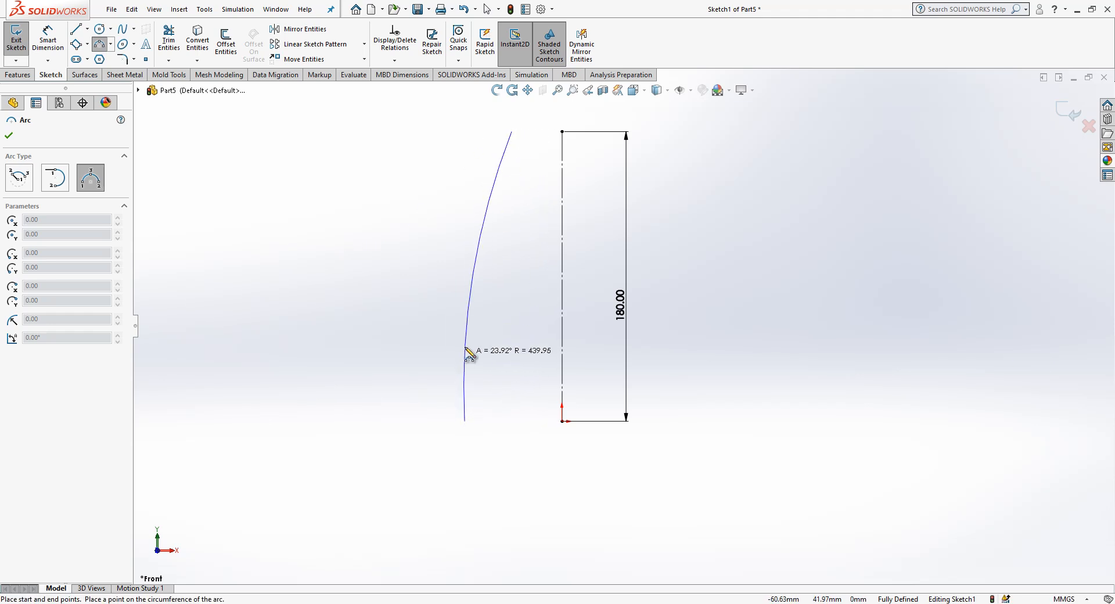
left_click(471, 331)
key("Escape")
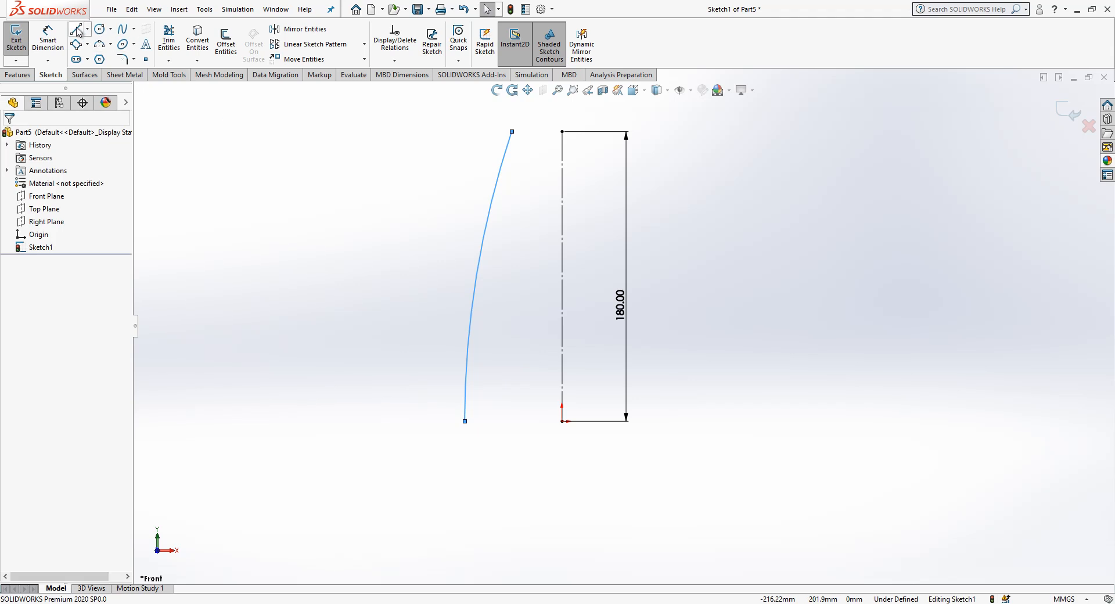
Connect the side arc's upper endpoint to the top of the centerline with a horizontal line
key("l")
left_click(512, 132)
left_click(562, 131)
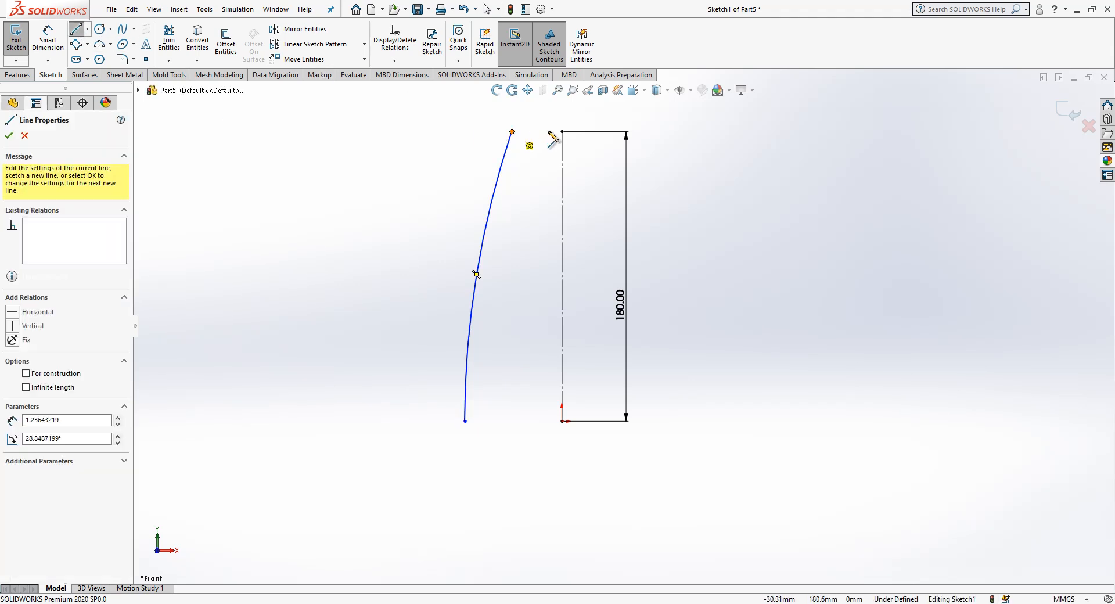
key("Escape")
left_click(540, 133)
key("Escape")
Sketch a short horizontal line from the side arc's lower endpoint toward the centerline, stopping short of the origin
left_click(80, 33)
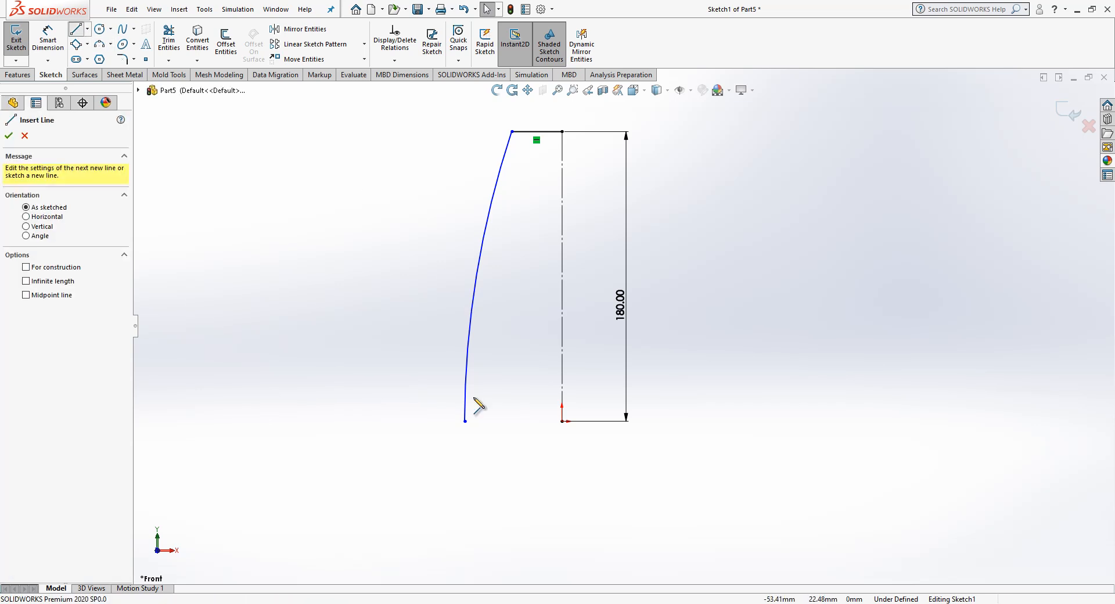
left_click(464, 421)
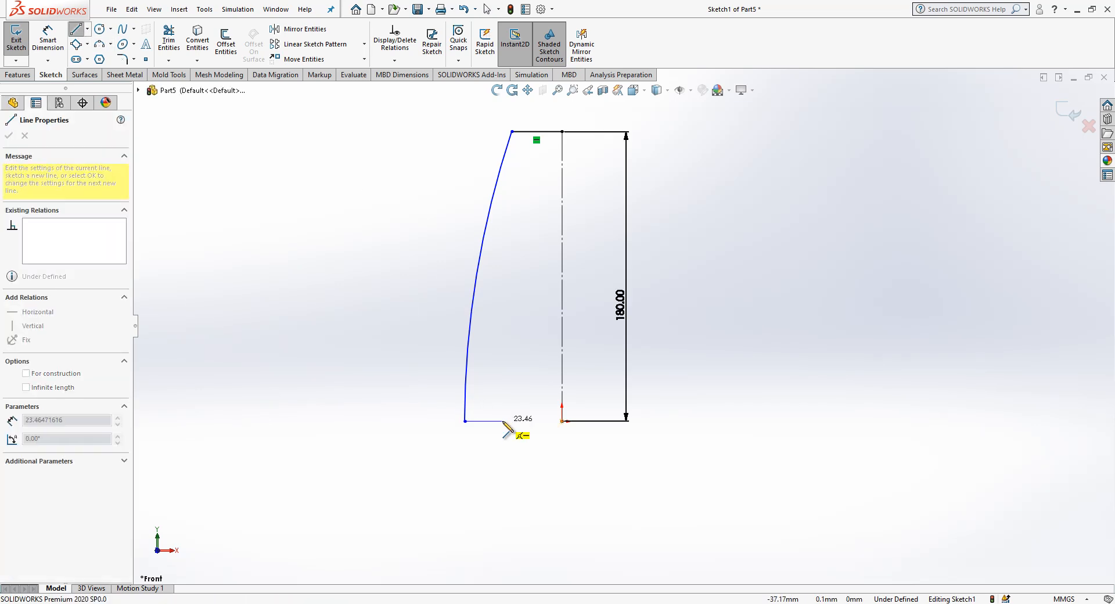
left_click(492, 420)
key("Escape")
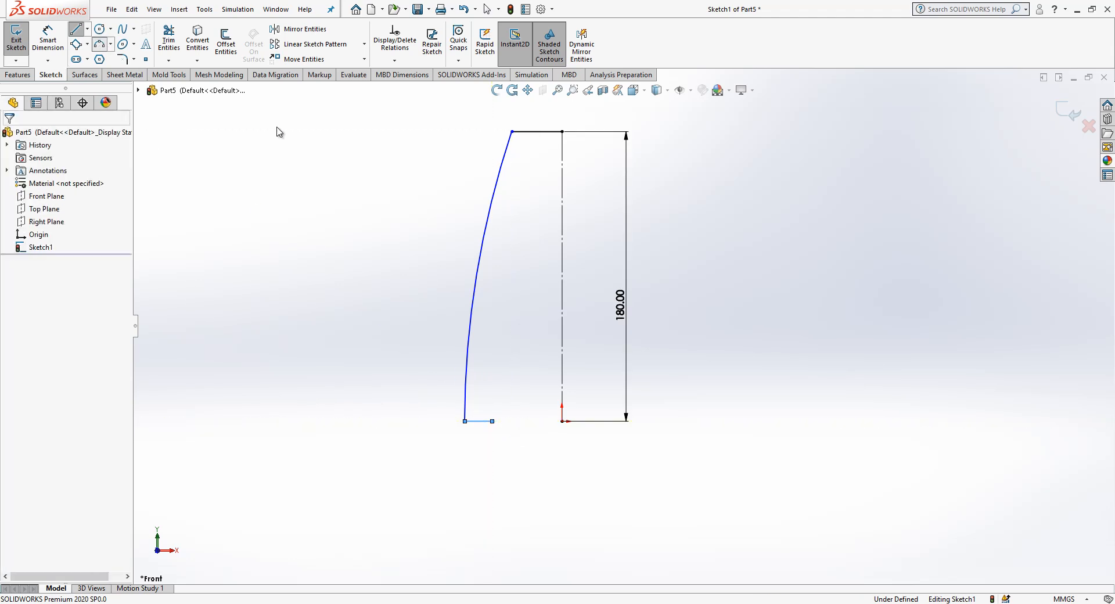
Sketch a shallow upward-bulging three-point arc from the short bottom line's inner end to the centerline just above the origin
left_click(99, 44)
left_click(492, 421)
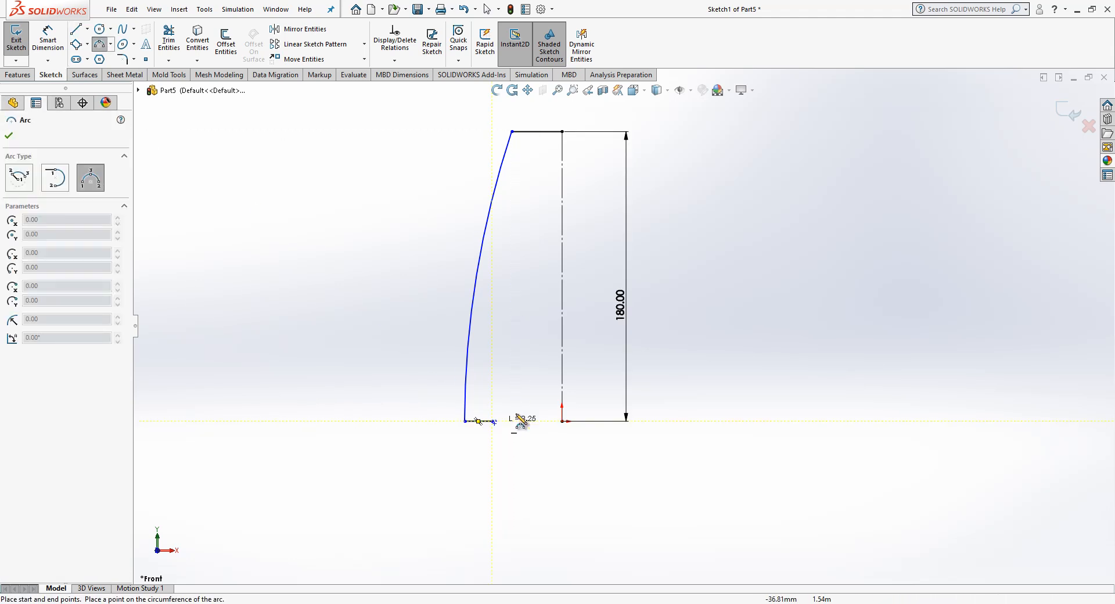
left_click(562, 401)
left_click(532, 411)
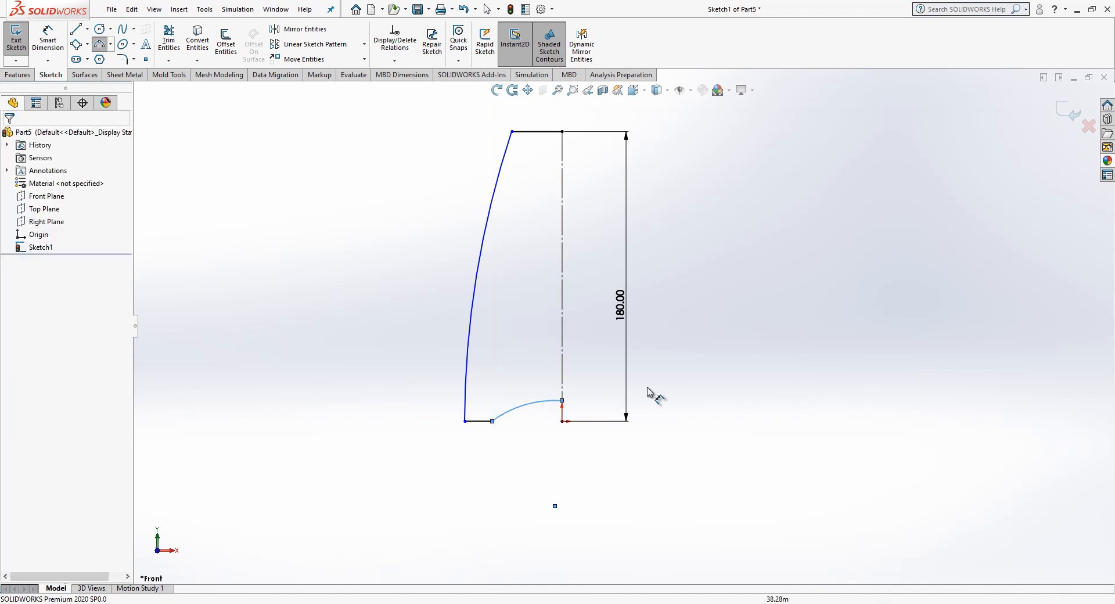
Sketch a horizontal line about 57 mm long rightward from the bottom arc's end on the centerline and convert it to construction geometry
key("l")
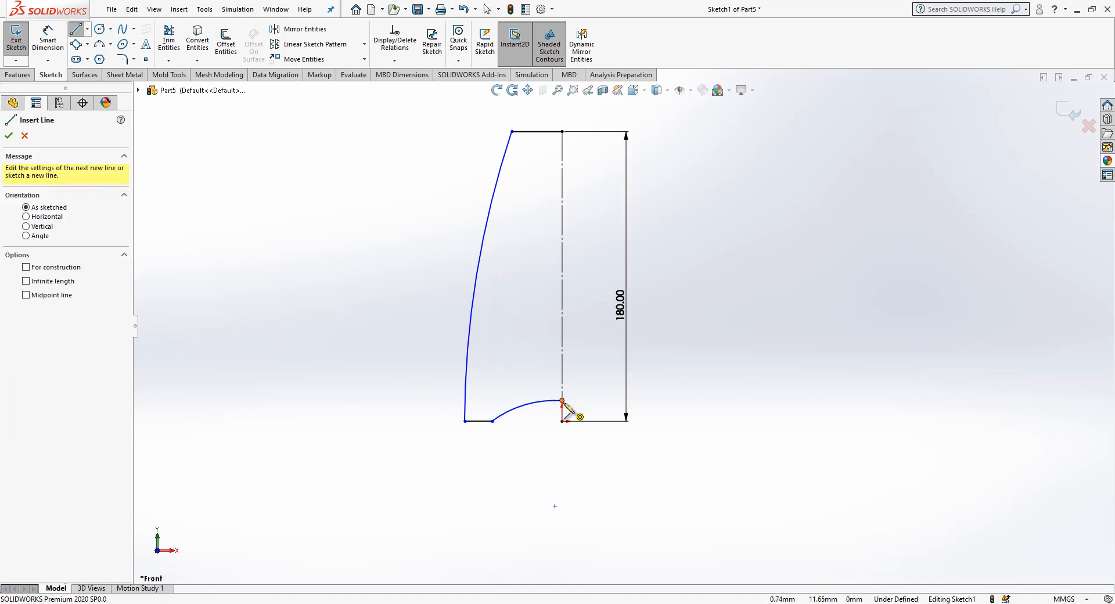
left_click(562, 400)
double_click(655, 400)
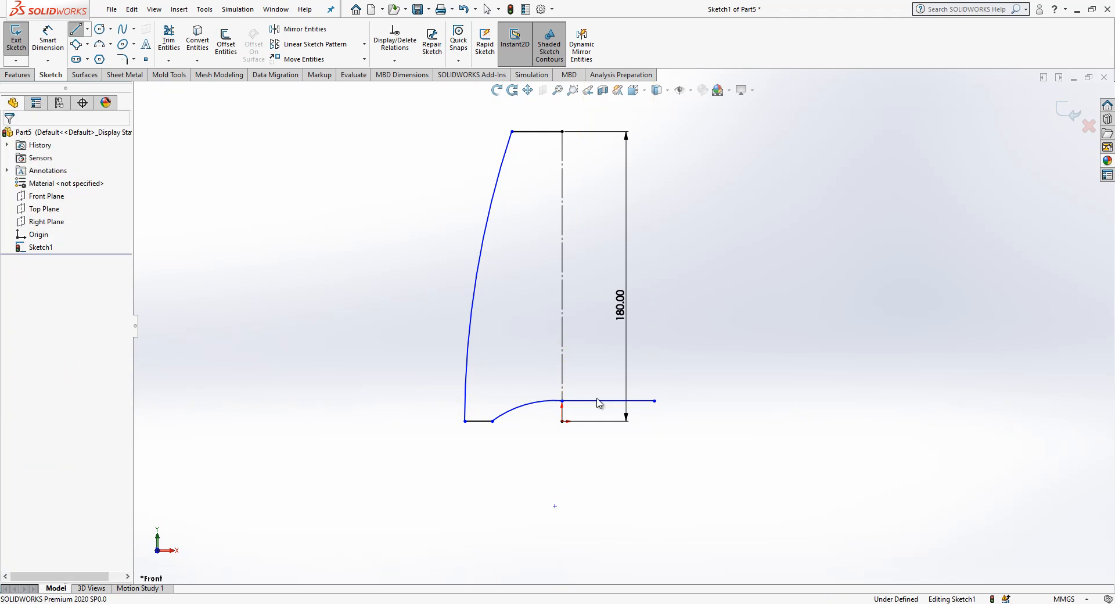
key("Escape")
left_click(594, 400)
left_click(640, 372)
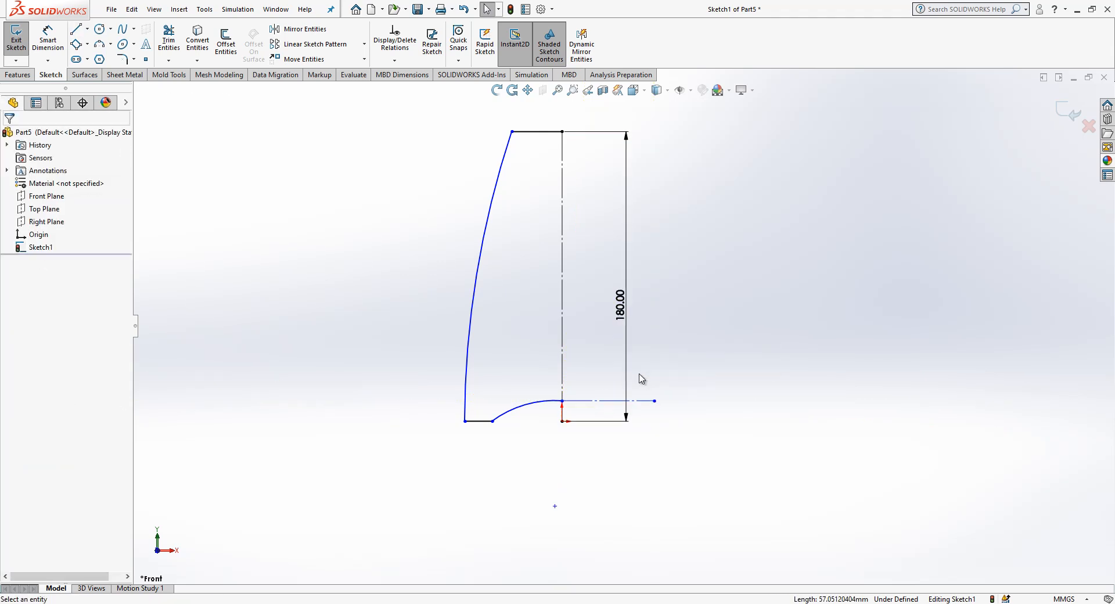
Make the bottom arc tangent to the horizontal construction line
left_click(604, 401)
left_click(531, 405, "ctrl")
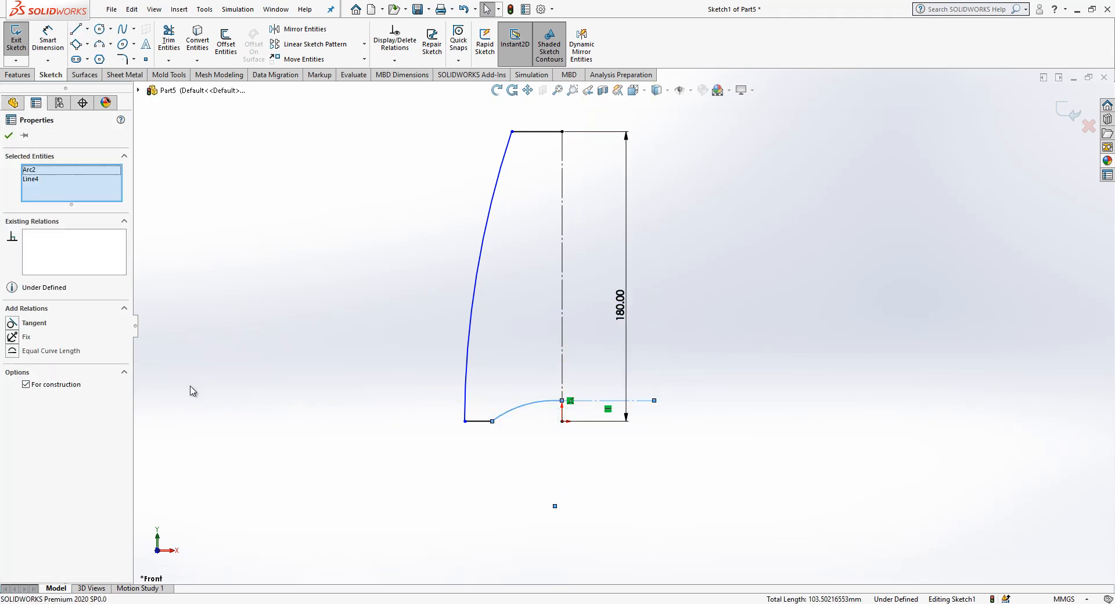
left_click(33, 322)
Dimension the horizontal construction line's height above the origin as 4 mm
left_click(47, 41)
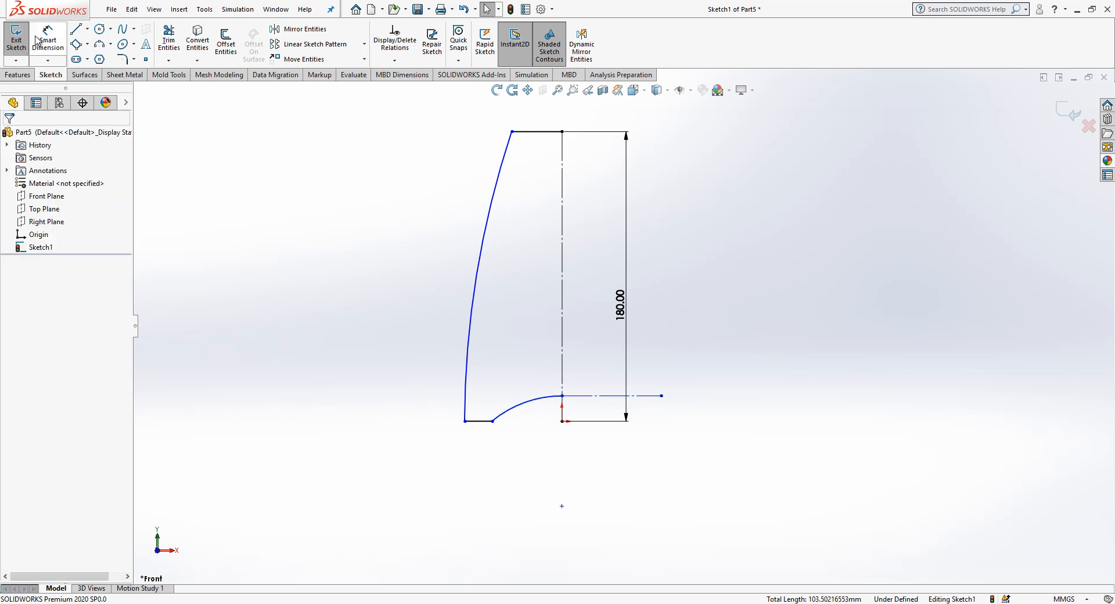
left_click(574, 396)
left_click(562, 421)
left_click(720, 427)
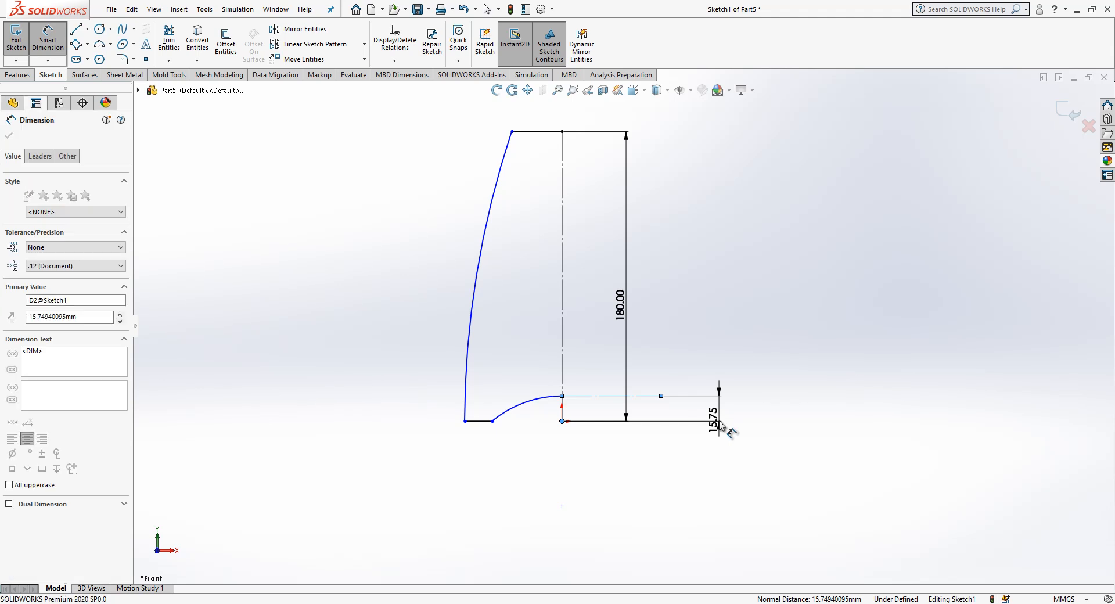
type("4")
key("Return")
key("Escape")
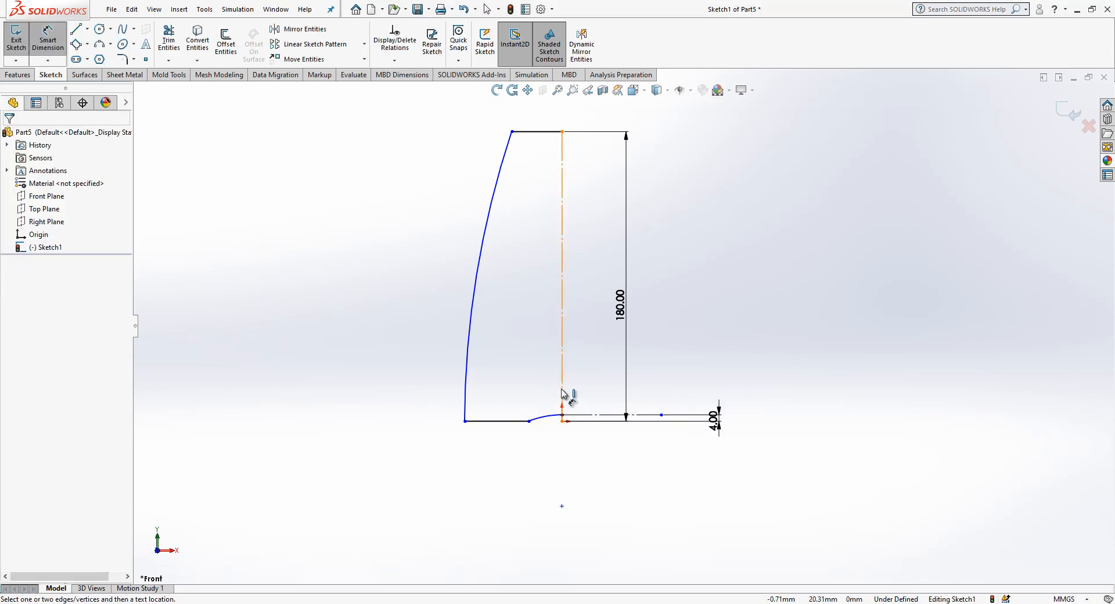
Add a 60 mm diameter dimension from the side arc's lower endpoint across the centerline
left_click(562, 401)
left_click(465, 423)
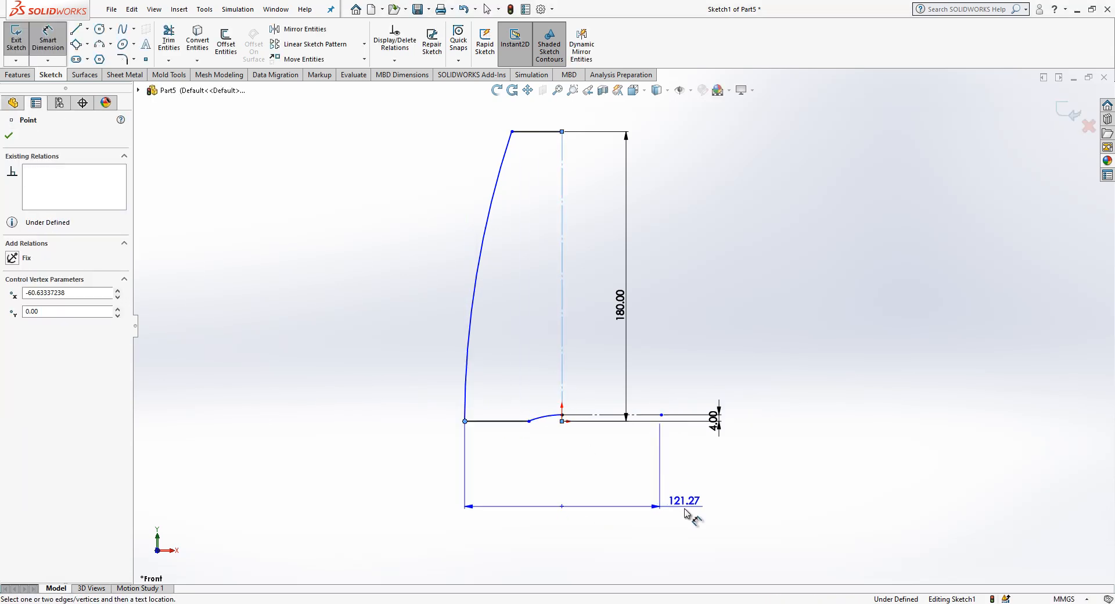
left_click(686, 508)
type("60")
key("Return")
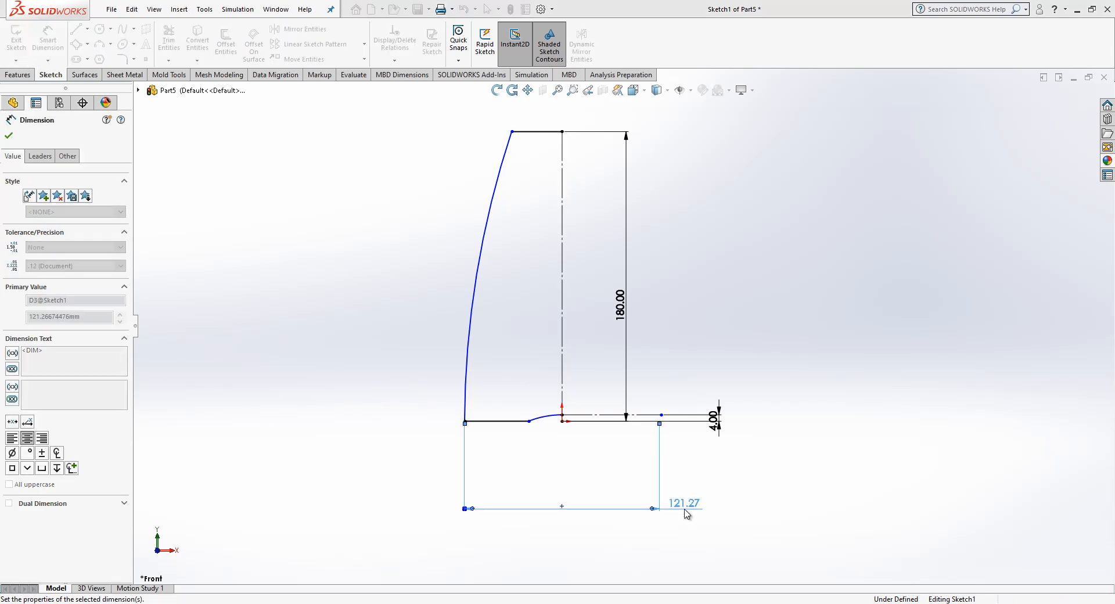
key("Escape")
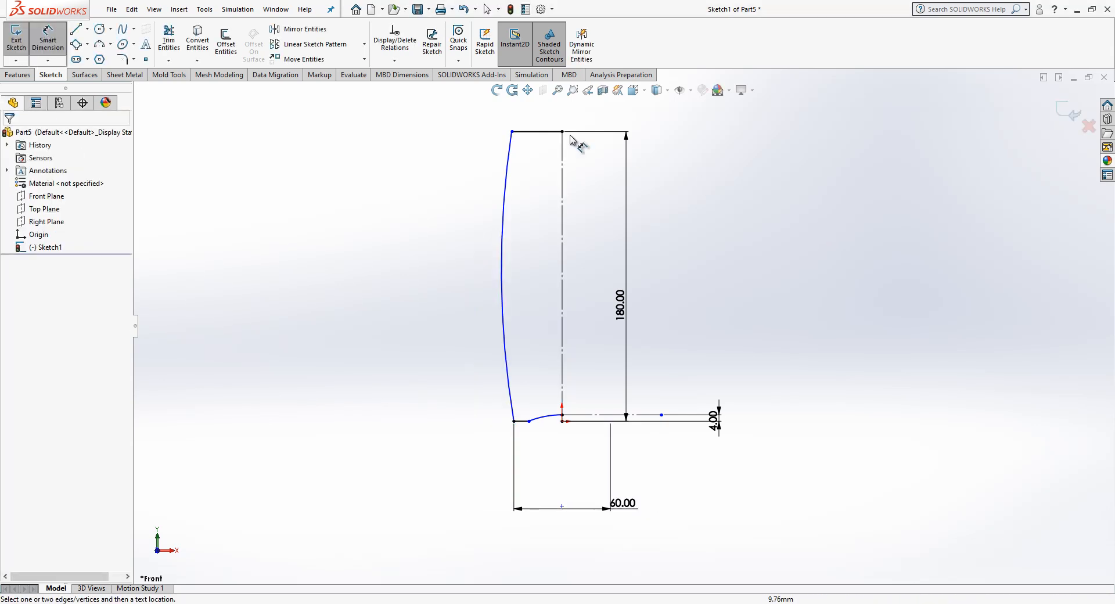
Add a 50 mm diameter dimension from the side arc's upper endpoint across the centerline
left_click(512, 132)
left_click(562, 169)
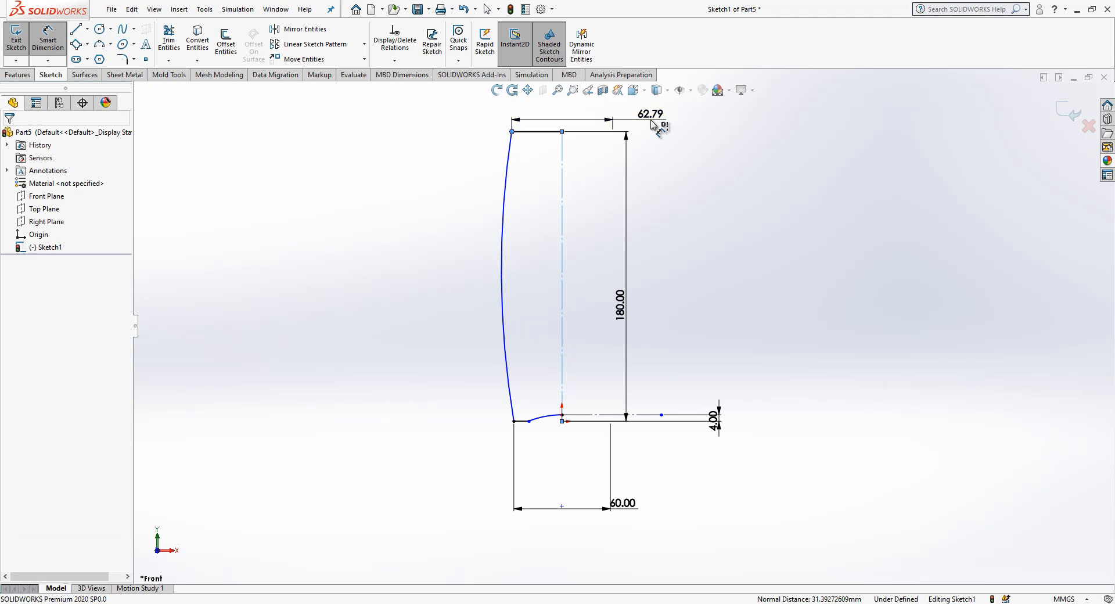
left_click(653, 123)
type("50")
key("Return")
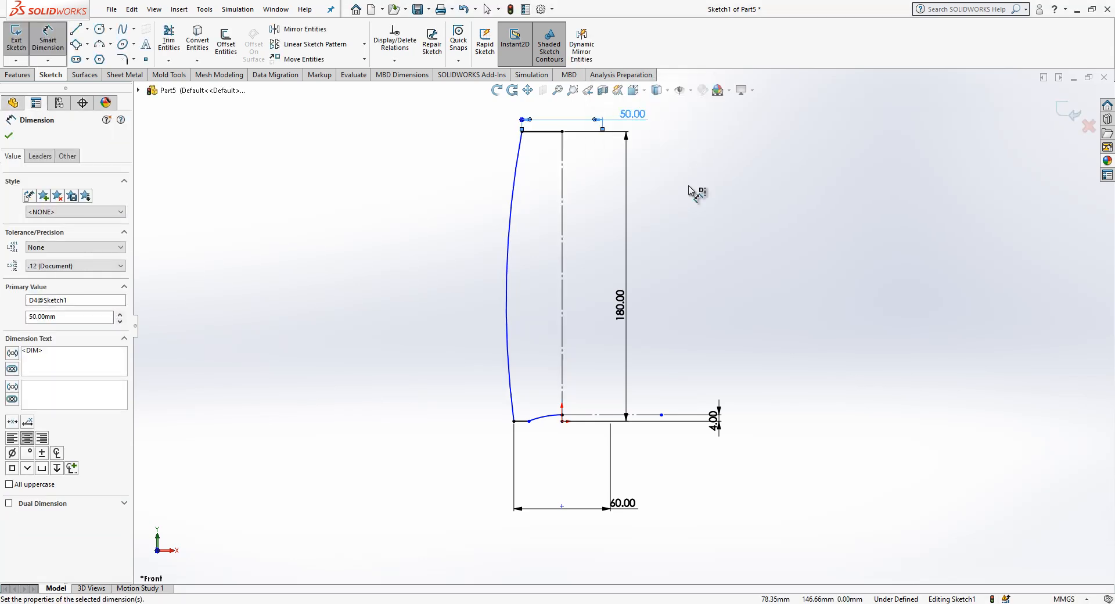
key("Escape")
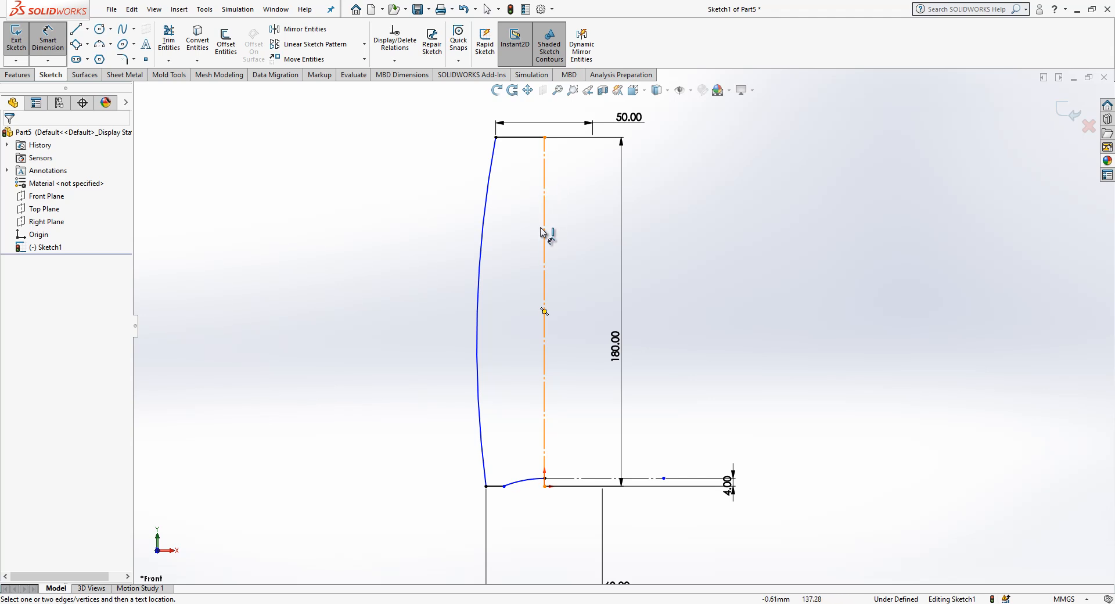
Dimension the side arc's radius as 500 mm
left_click(492, 232)
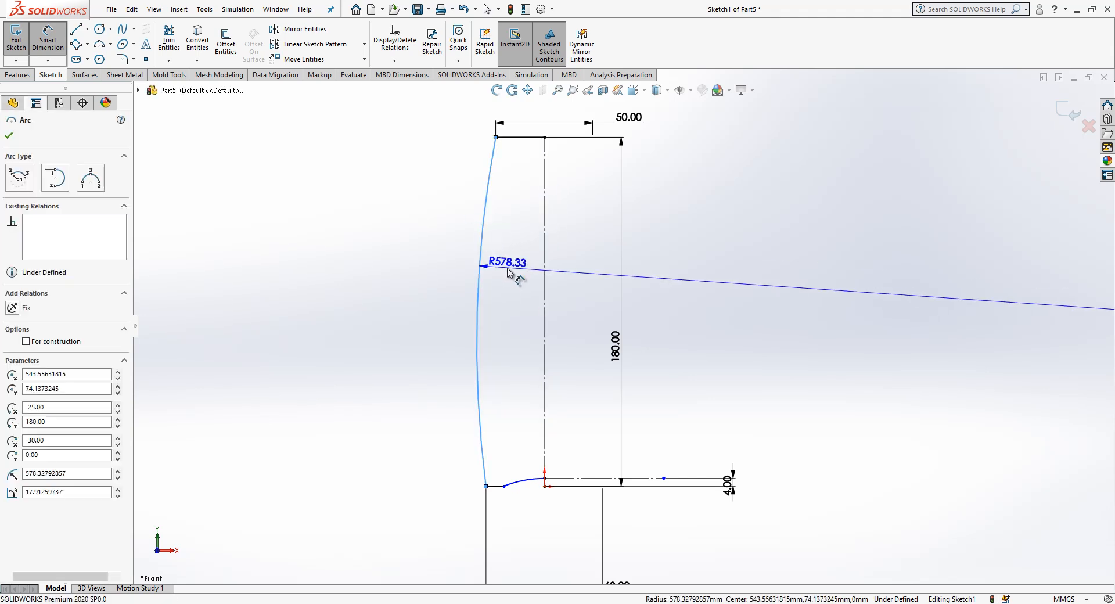
left_click(508, 273)
type("500")
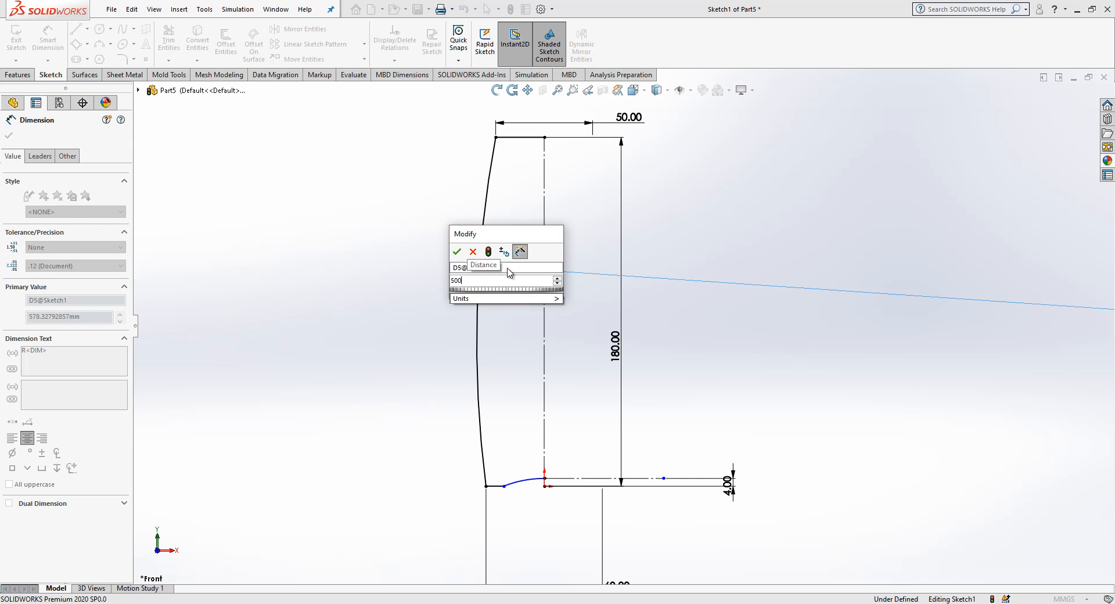
key("Return")
left_click(360, 273)
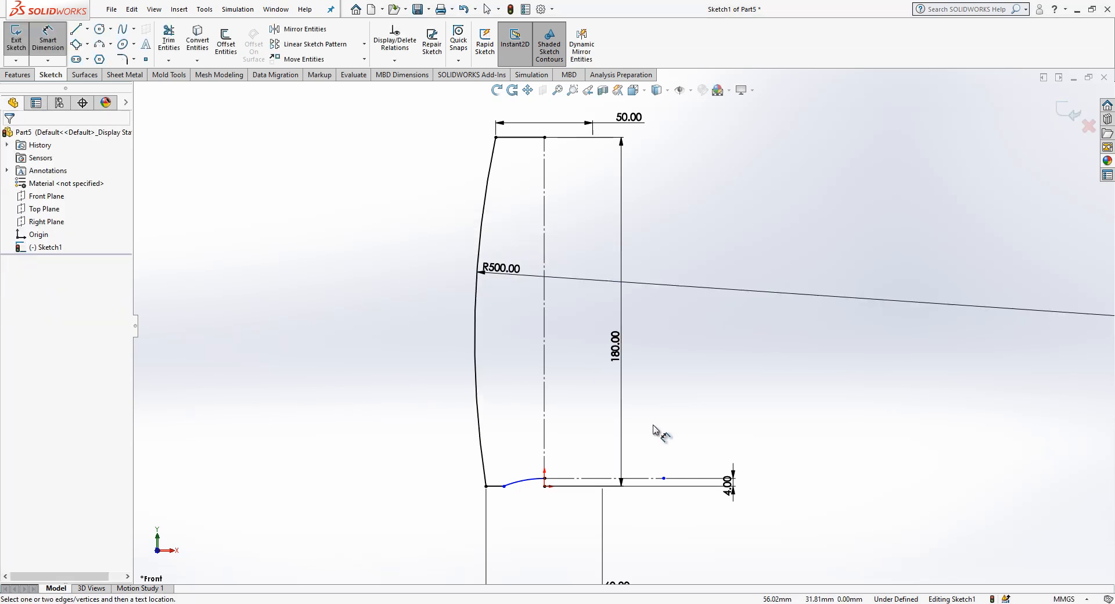
Add a 40 mm diameter dimension from the bottom arc's outer endpoint across the centerline
scroll(622, 466, "down", 1)
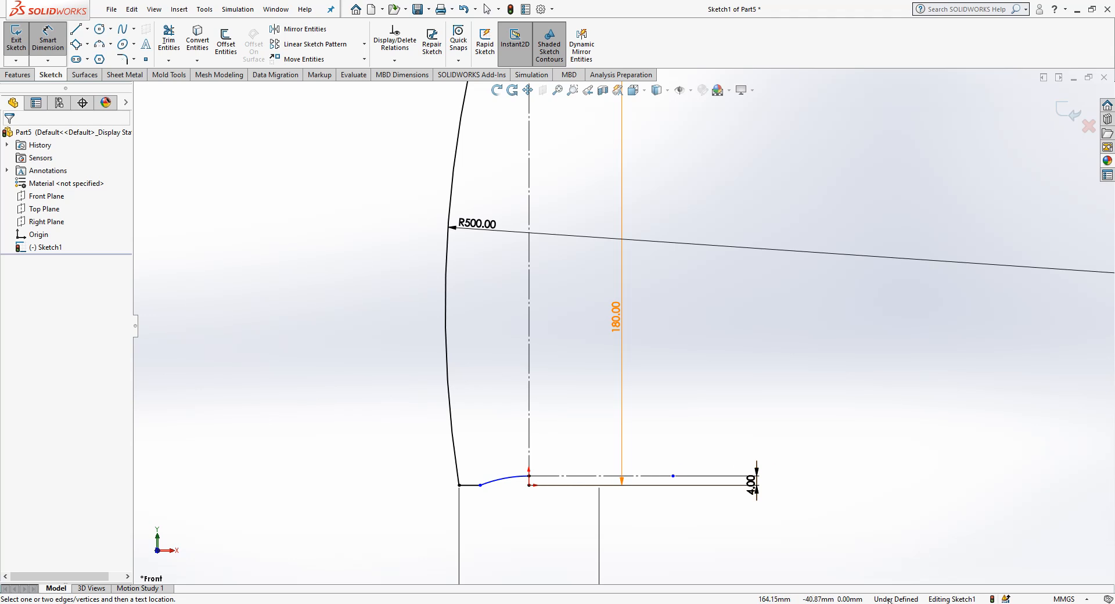
left_click(480, 484)
left_click(529, 462)
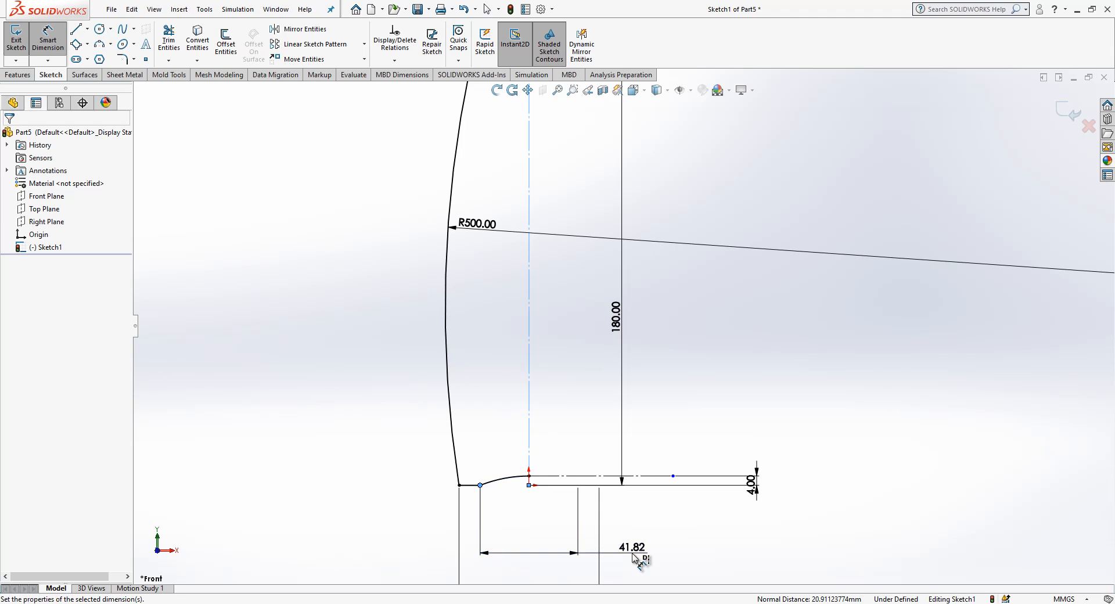
left_click(634, 554)
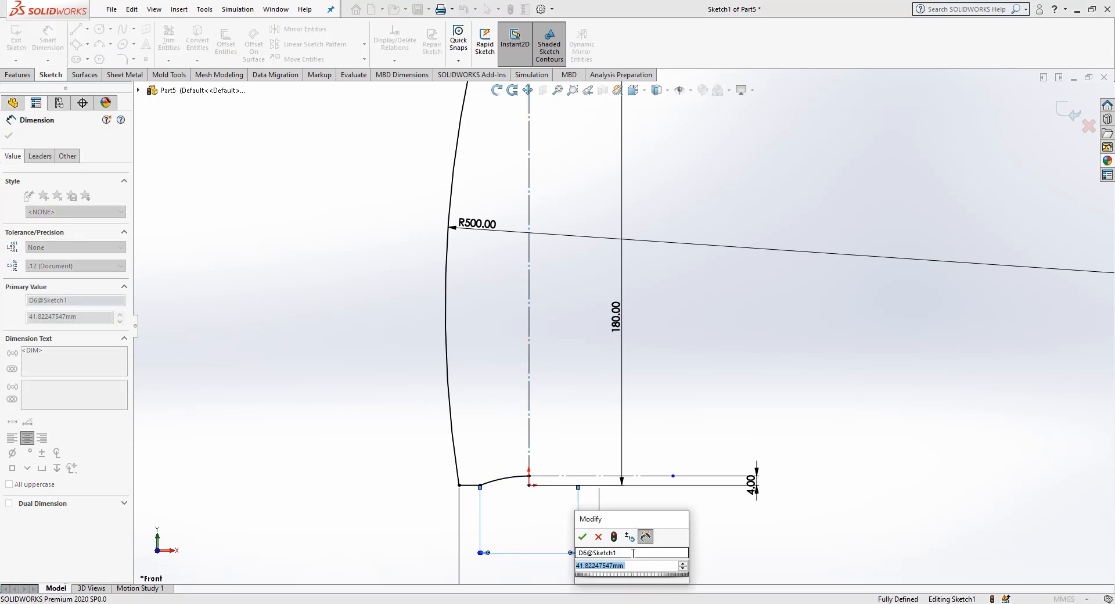
type("40")
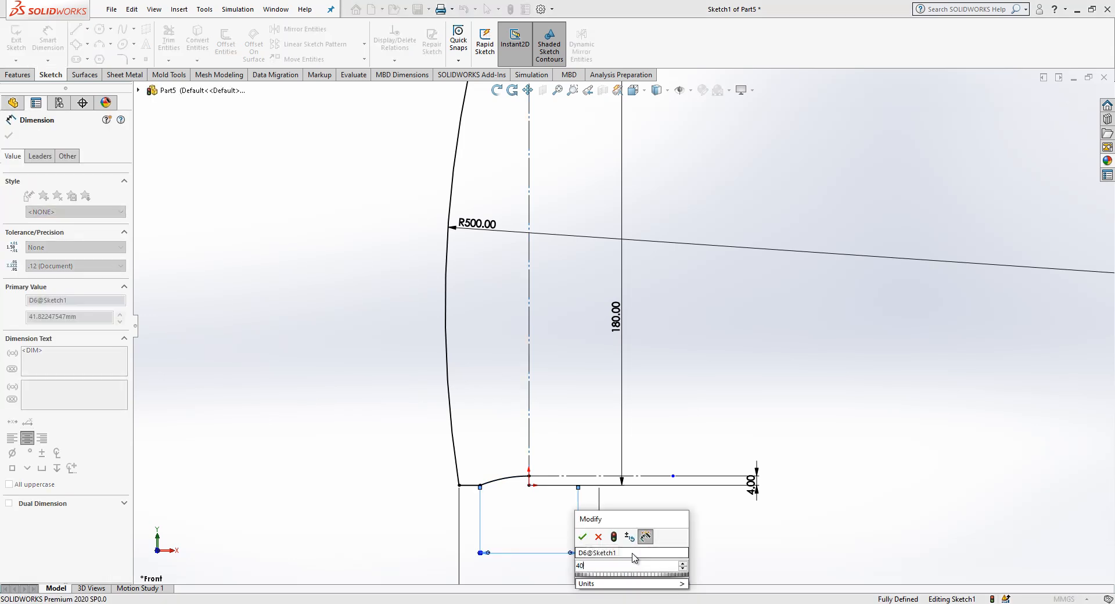
key("Return")
key("Escape")
scroll(375, 471, "up", 2)
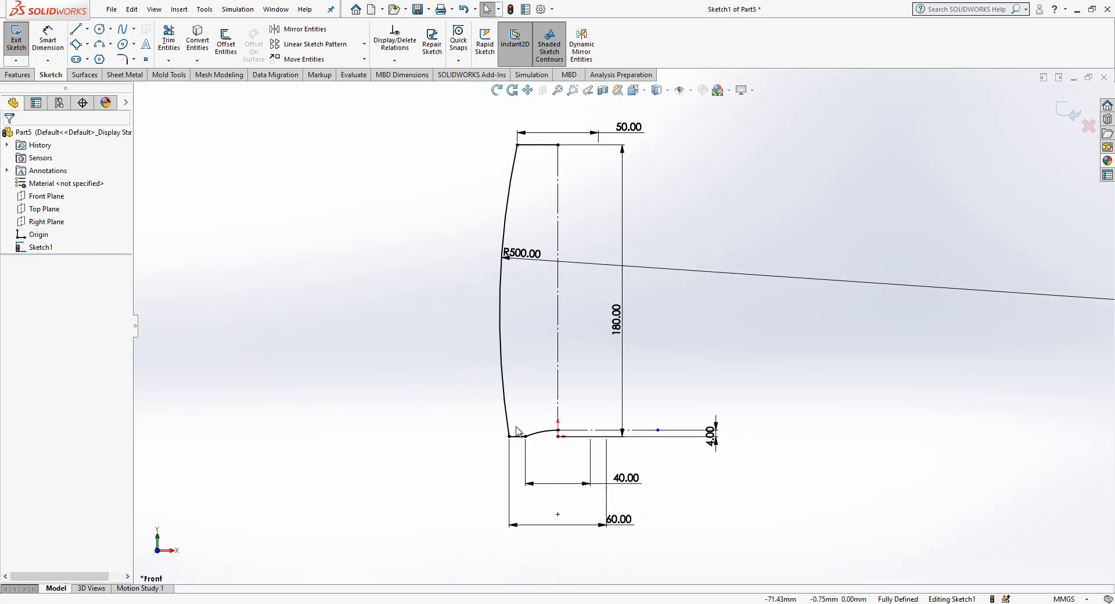
scroll(732, 244, "down", 1)
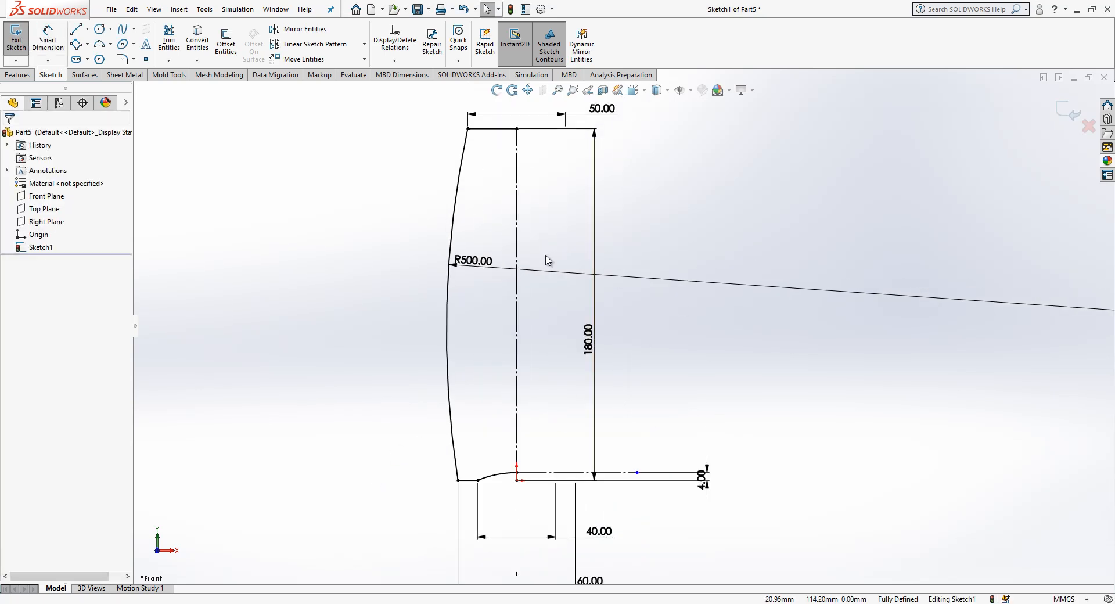
Sketch the neck outline about 27.9 mm tall above the top edge, with its inner side on the centerline
left_click(75, 28)
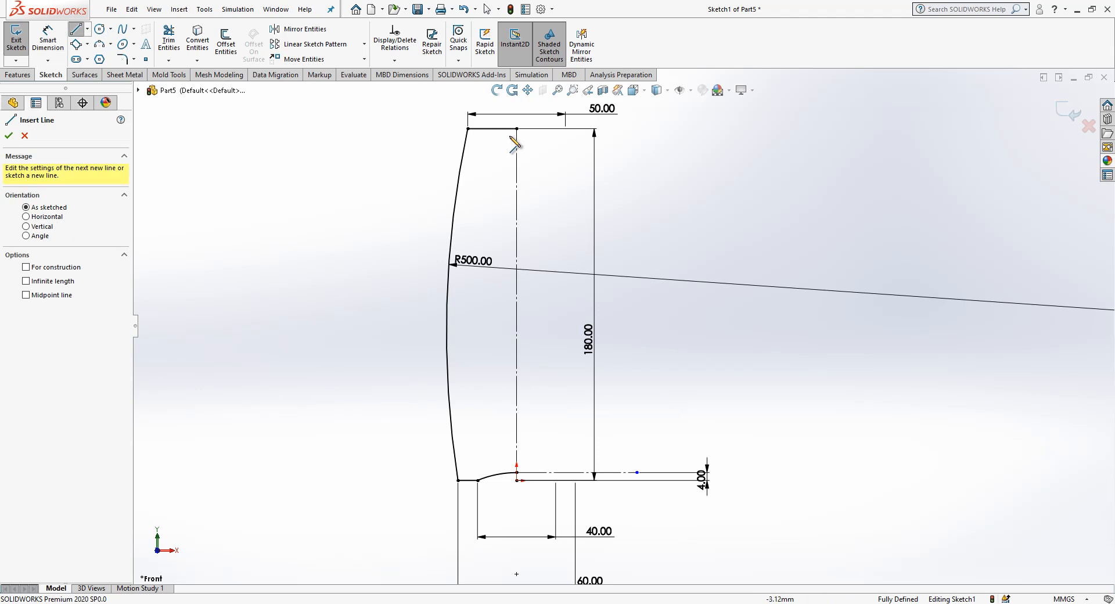
scroll(548, 331, "up", 2)
scroll(571, 222, "down", 2)
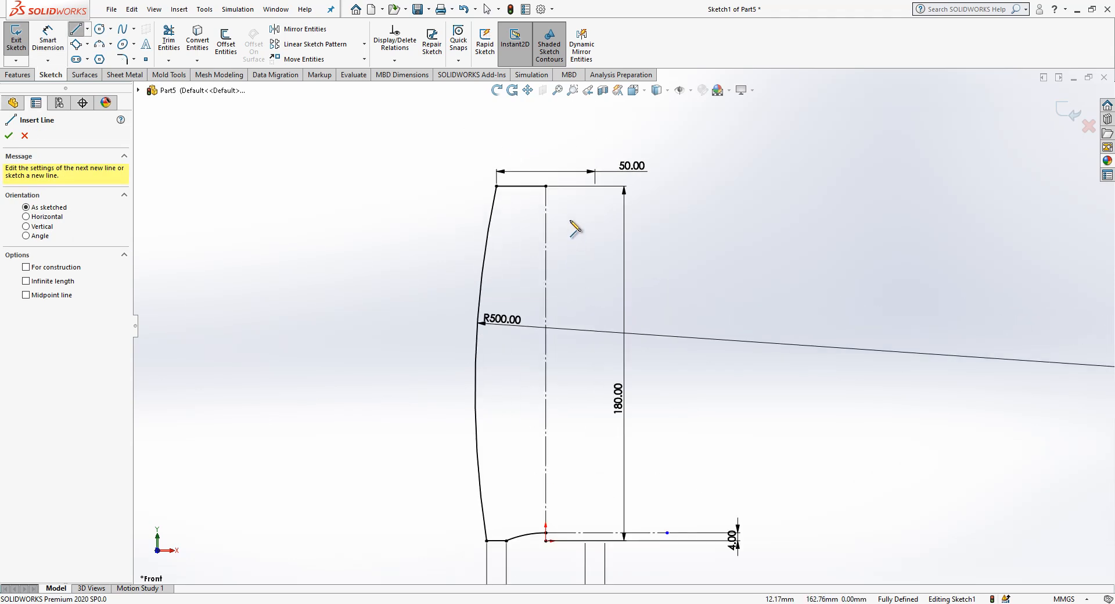
scroll(527, 190, "down", 2)
left_click_drag(509, 203, 509, 124)
left_click(509, 124)
left_click(552, 124)
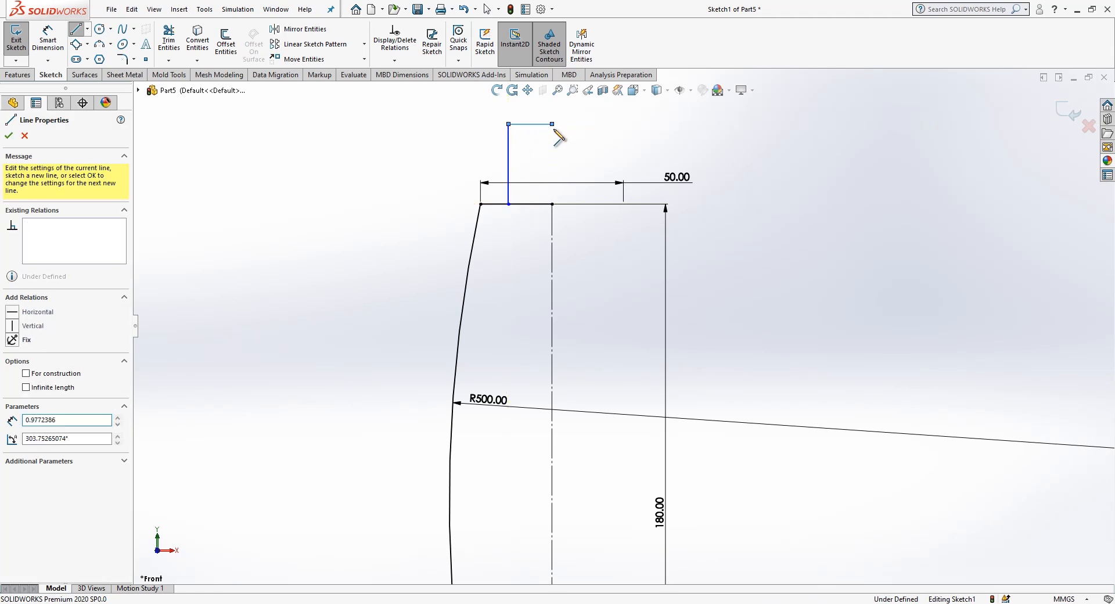
left_click(552, 203)
key("Escape")
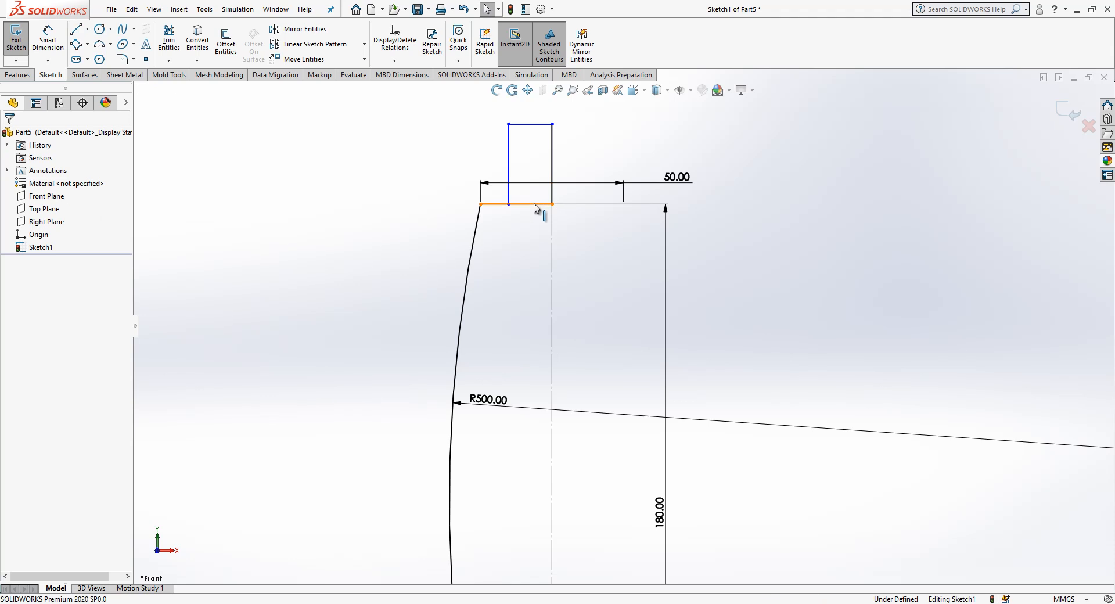
Turn the profile's top edge into construction geometry and draw a solid line from the side arc's upper endpoint to the neck's outer corner
left_click(540, 204)
left_click(582, 169)
left_click(337, 152)
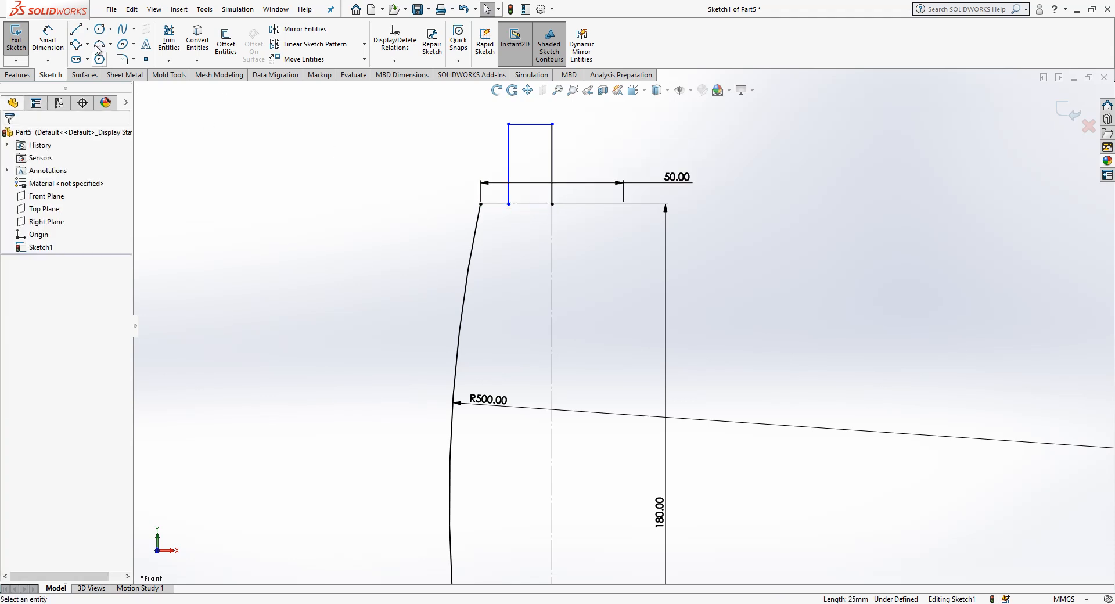
left_click(78, 30)
left_click_drag(481, 204, 508, 204)
key("Escape")
Dimension the neck's height as 15 mm
left_click(47, 40)
left_click(552, 162)
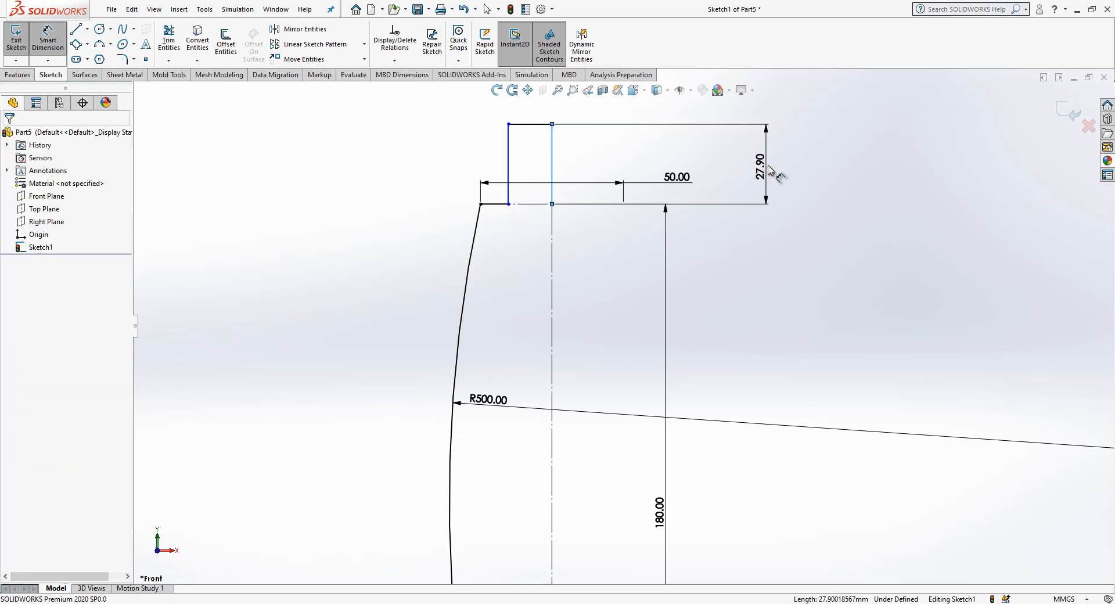
left_click(769, 169)
type("15")
key("Return")
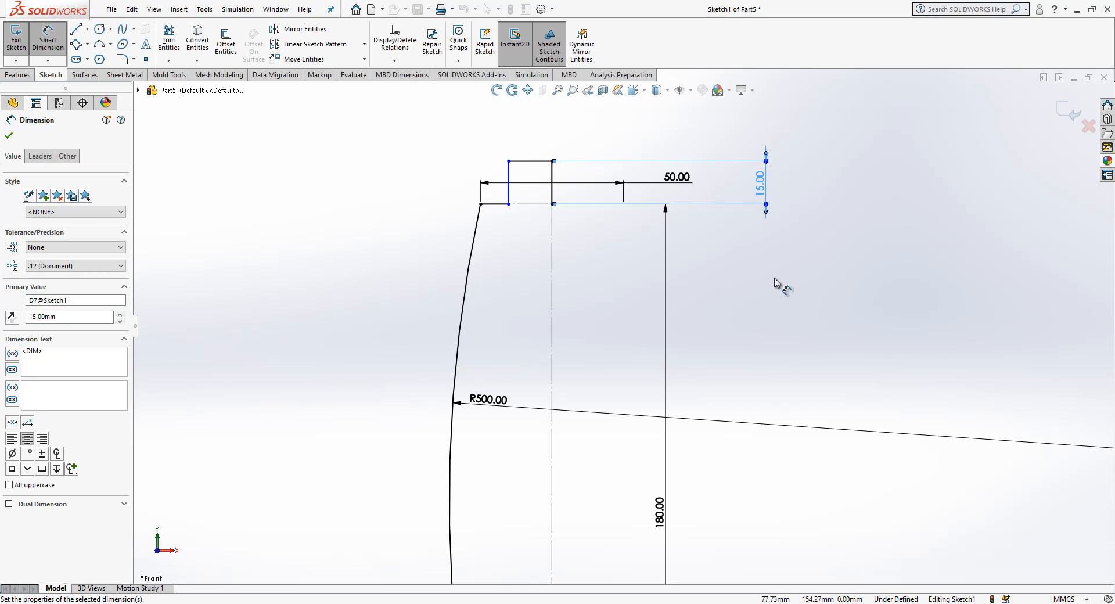
Add a 35 mm diameter dimension from the neck's outer side across the centerline
left_click(552, 233)
left_click(509, 185)
left_click(624, 138)
type("35")
key("Return")
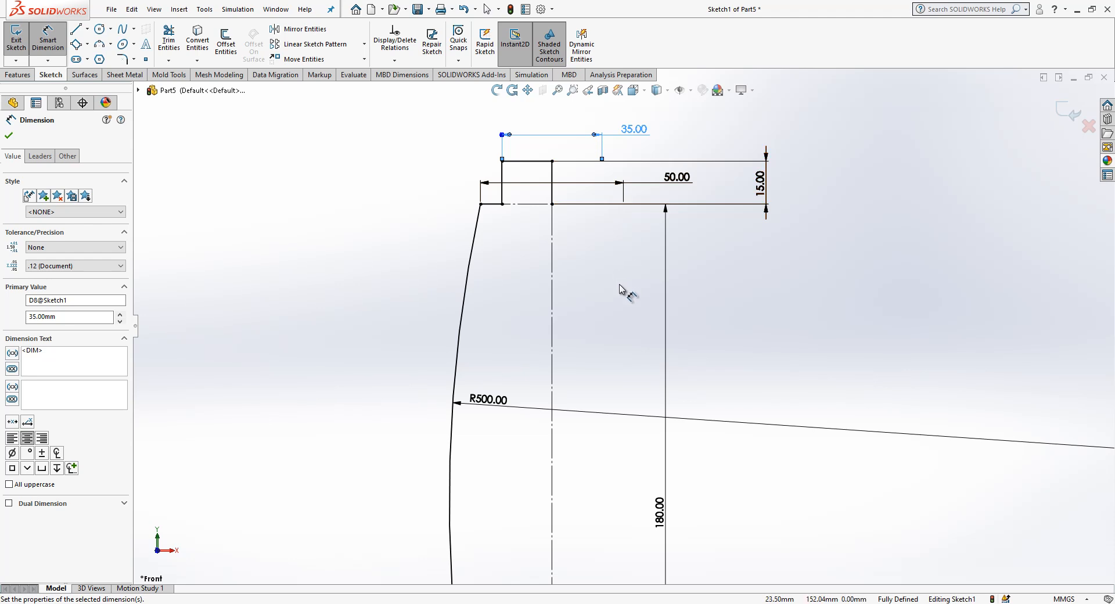
Close the profile with a vertical line along the centerline from the bottom arc's inner endpoint to the neck's base
scroll(620, 290, "up", 1)
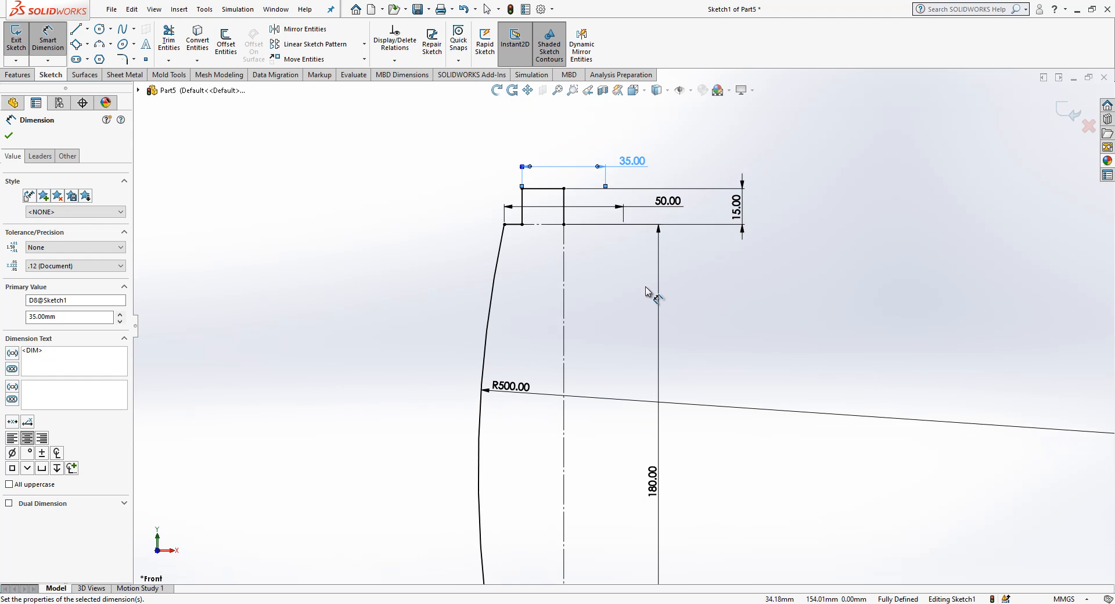
scroll(646, 283, "down", 1)
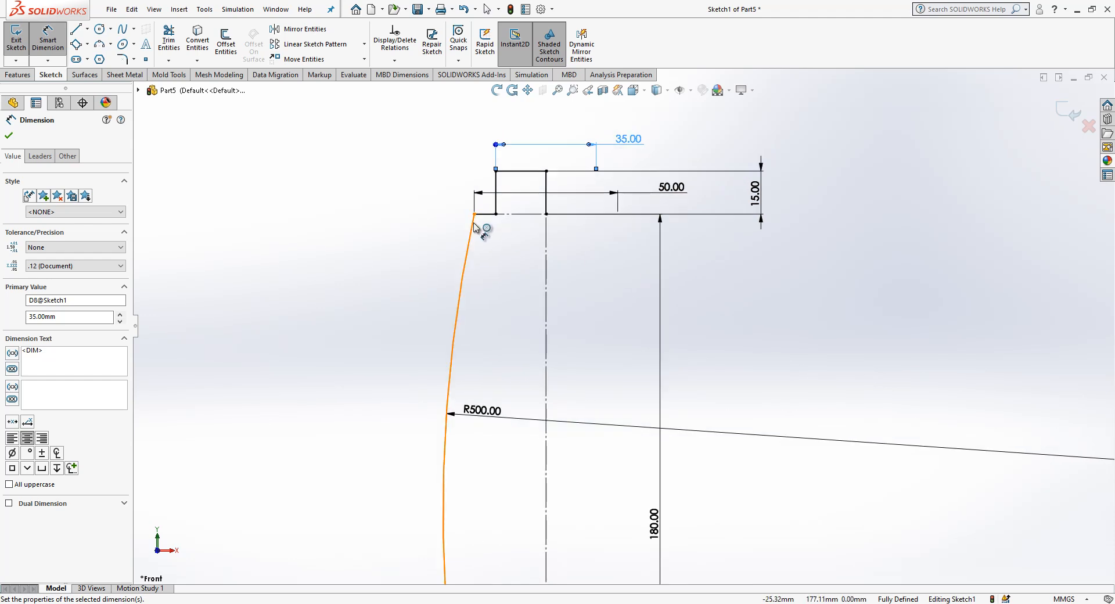
scroll(598, 315, "up", 2)
scroll(621, 323, "up", 2)
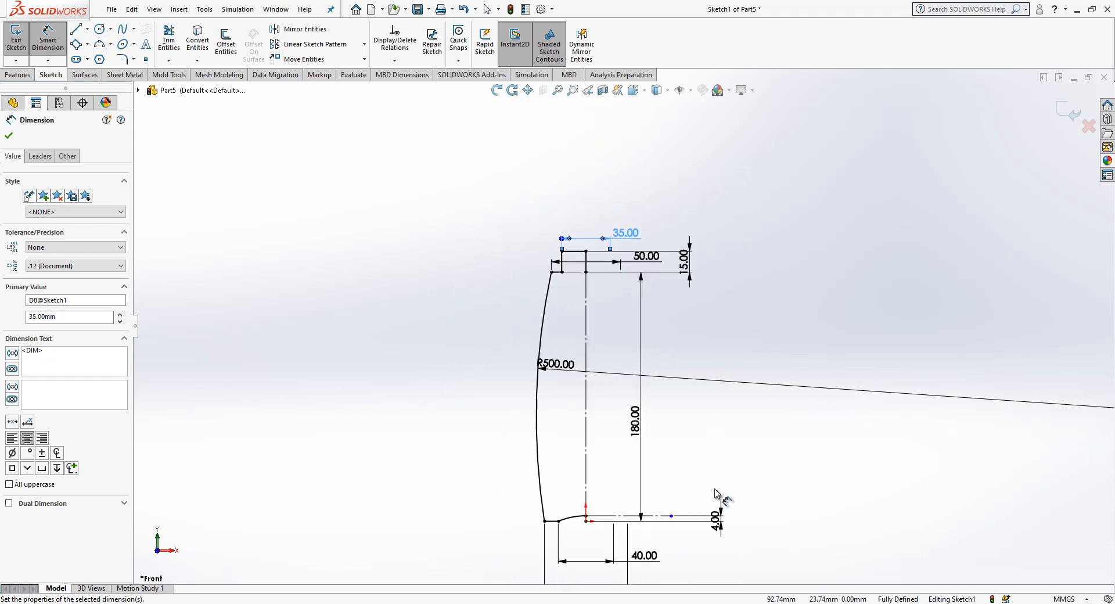
scroll(717, 481, "down", 2)
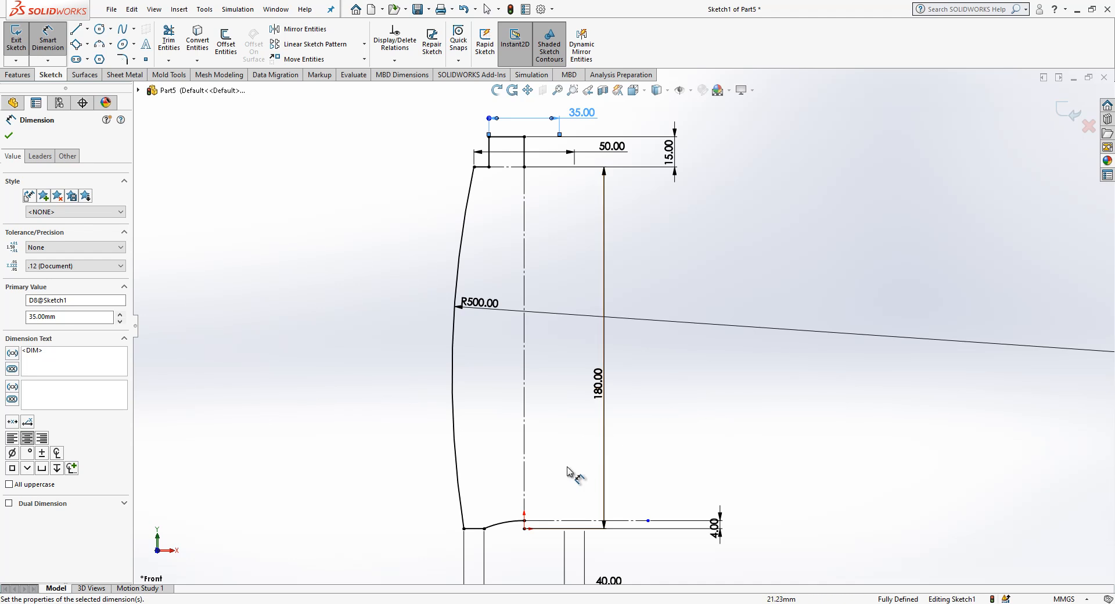
left_click(76, 30)
left_click(524, 520)
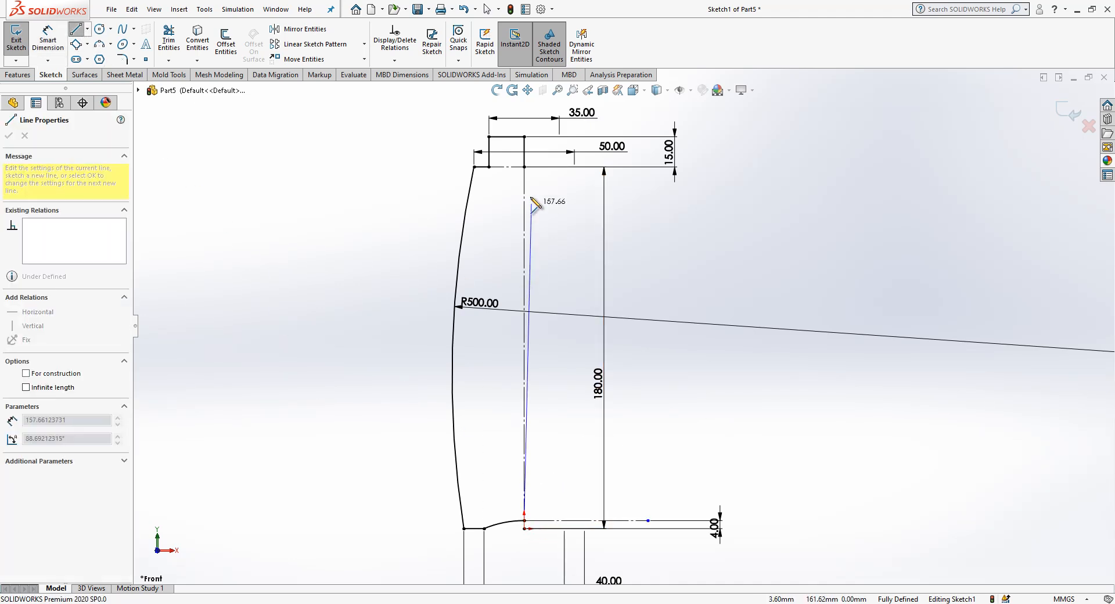
left_click(524, 167)
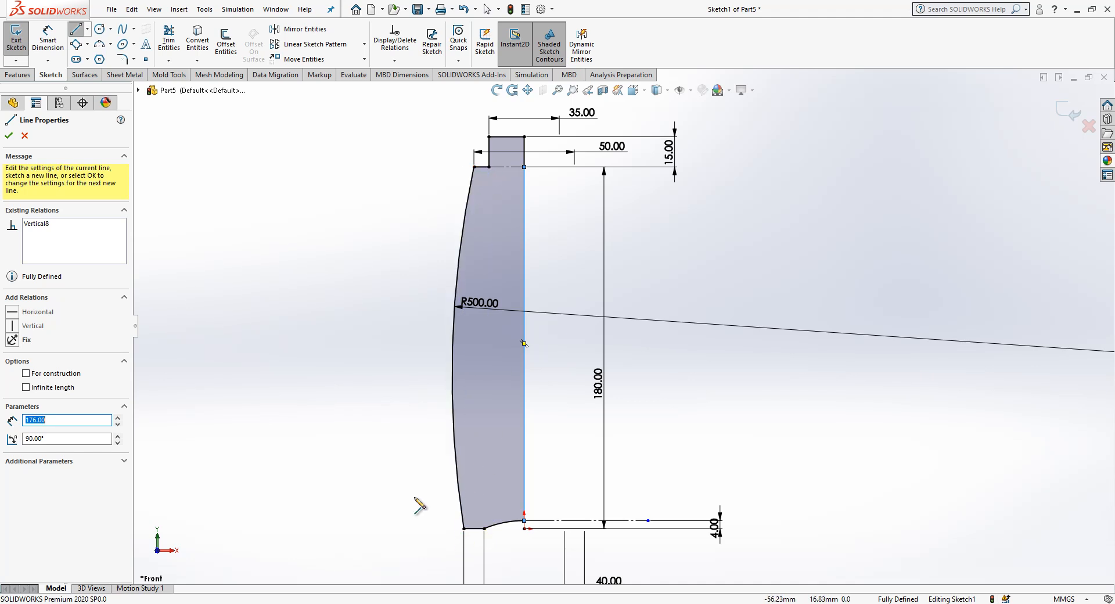
scroll(607, 463, "up", 1)
scroll(661, 444, "down", 1)
key("Escape")
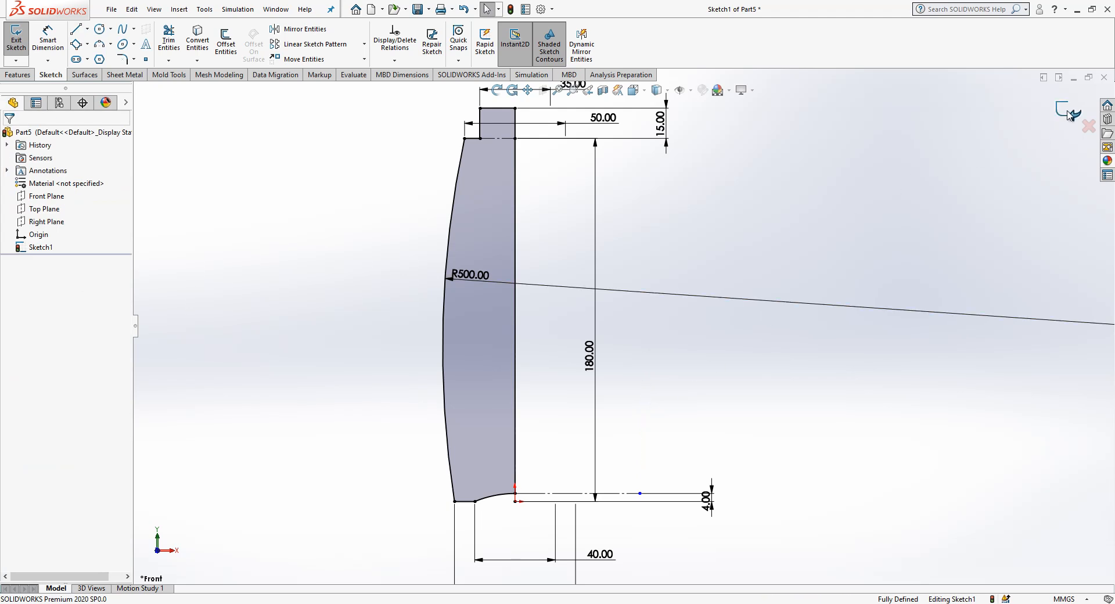
Exit the sketch and revolve the profile 180 degrees about its vertical centerline edge as a solid
scroll(582, 417, "up", 1)
scroll(687, 260, "down", 1)
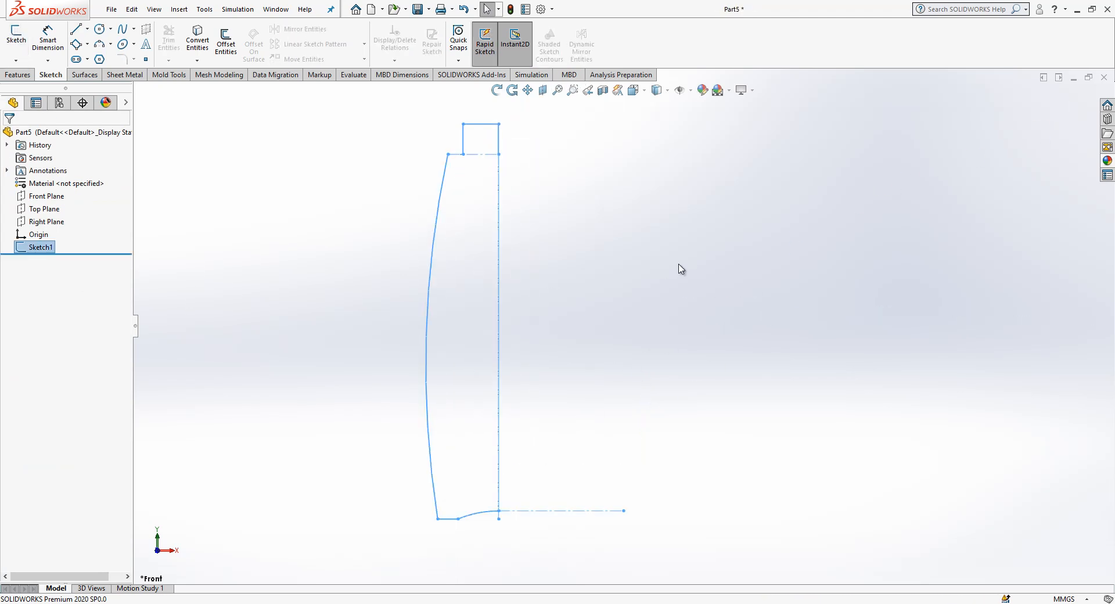
left_click(13, 78)
left_click(56, 41)
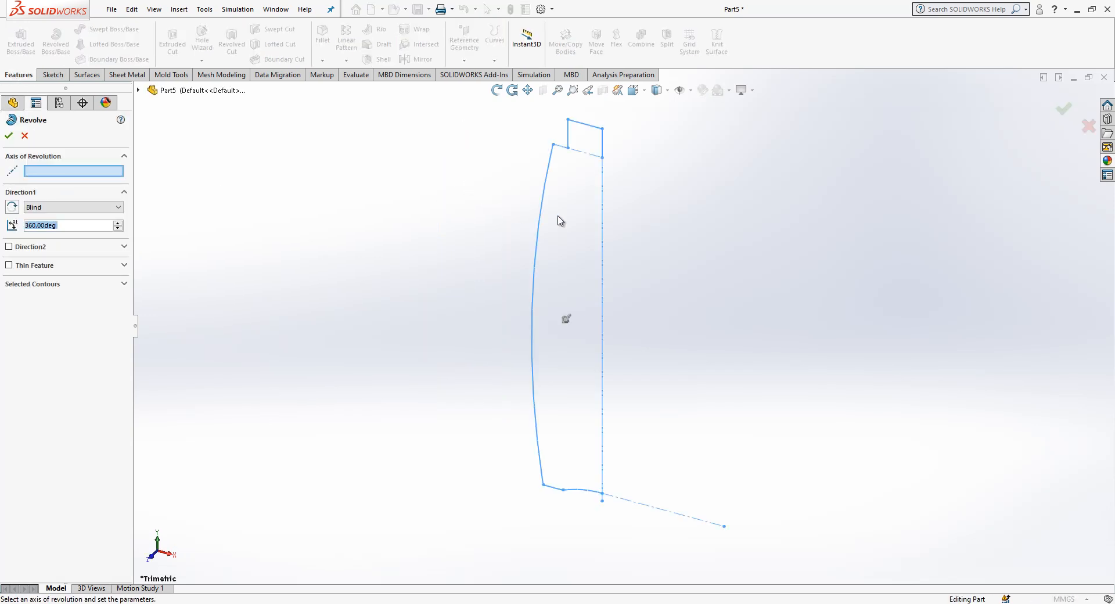
left_click(602, 226)
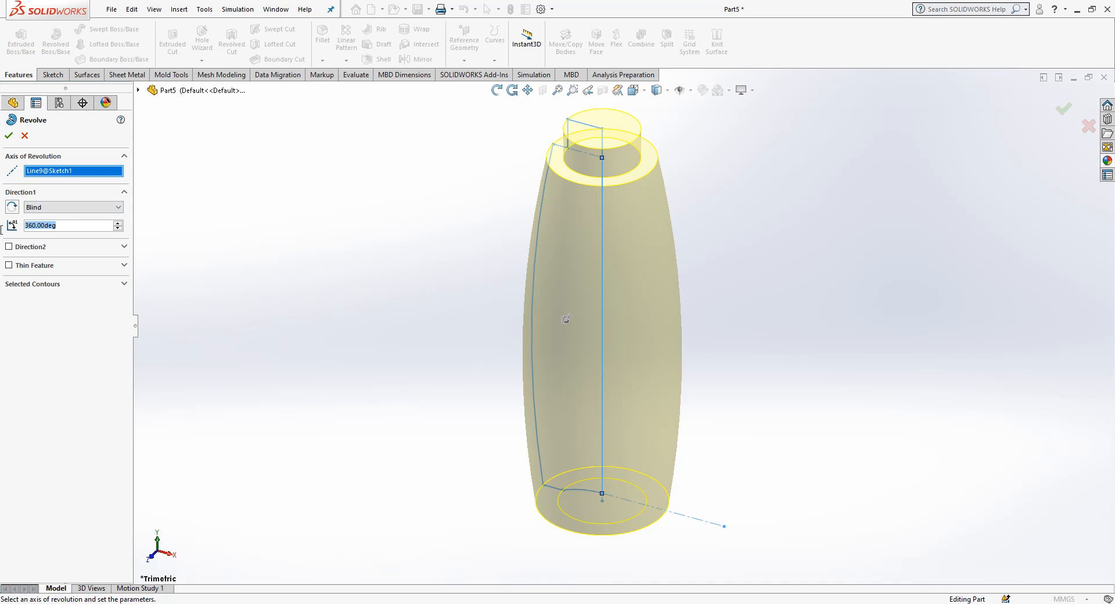
type("180")
key("Return")
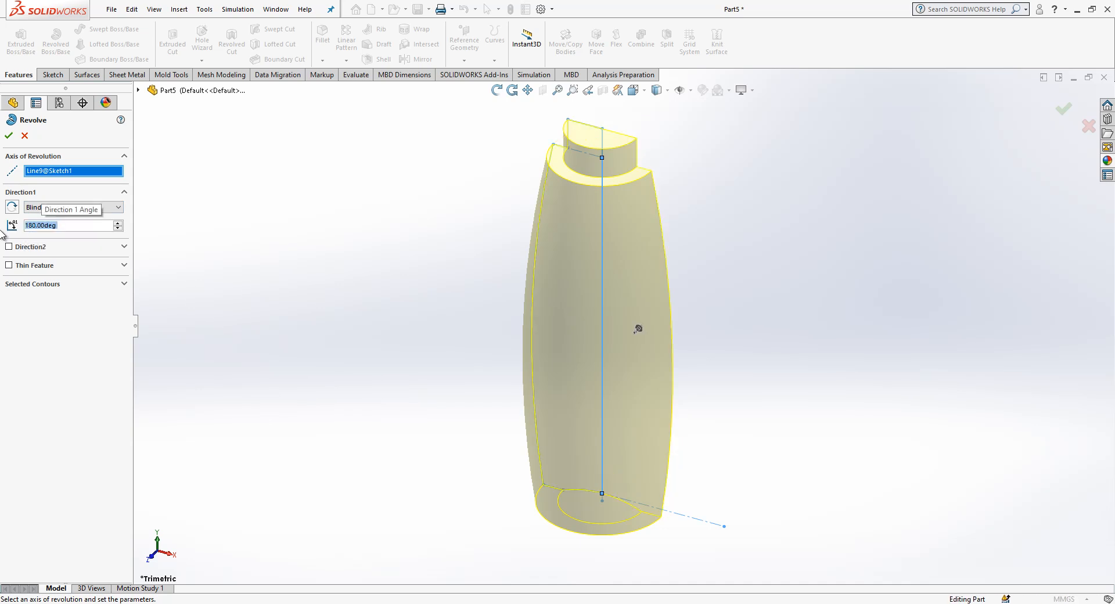
left_click(9, 137)
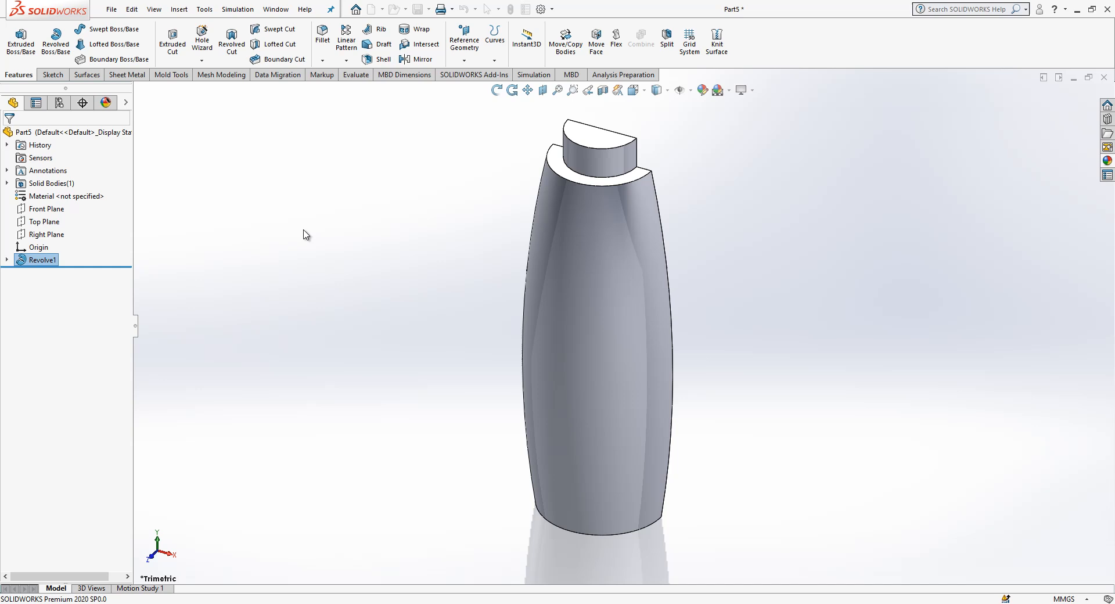
Fillet the outer shoulder edge below the neck with a 4 mm radius
left_click(558, 176)
left_click(324, 57)
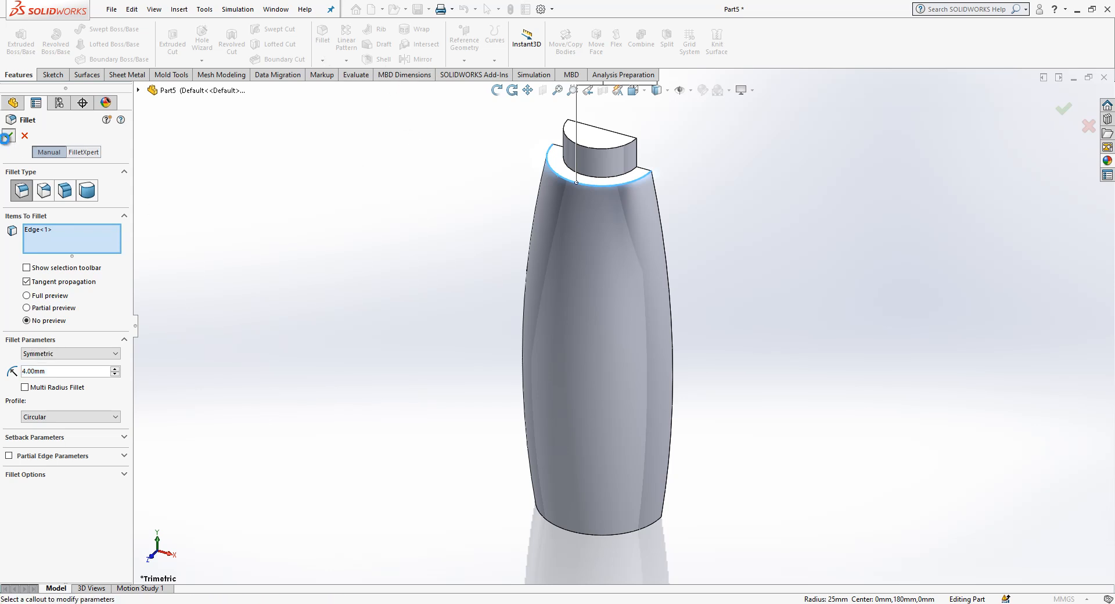
left_click(8, 135)
Fillet the outer edge of the bottom face with an 8 mm radius
middle_click_drag(480, 470, 479, 231)
key("Escape")
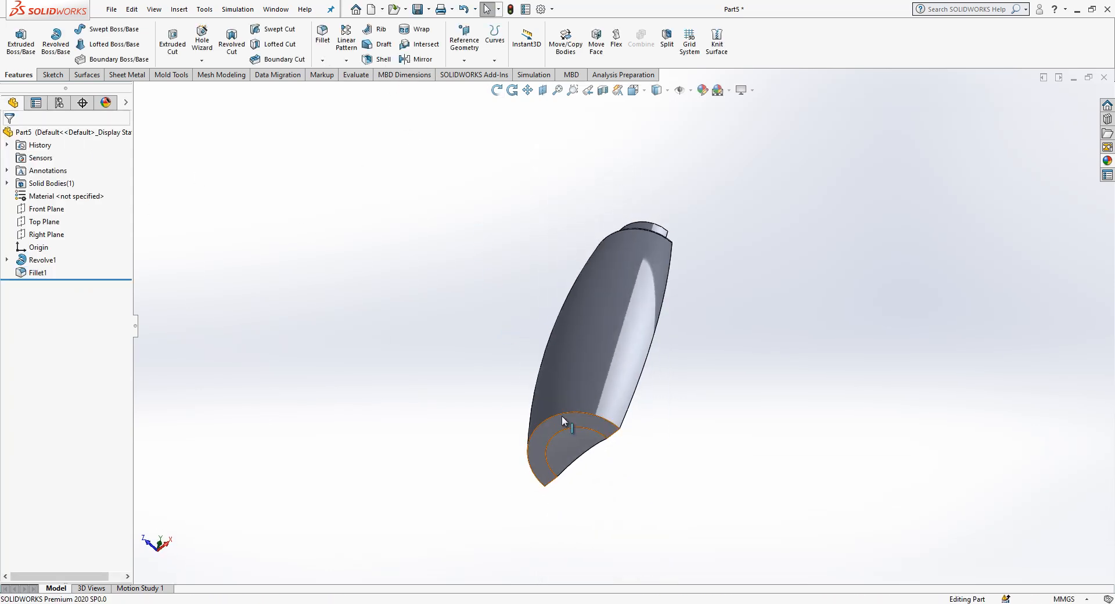
left_click(561, 412)
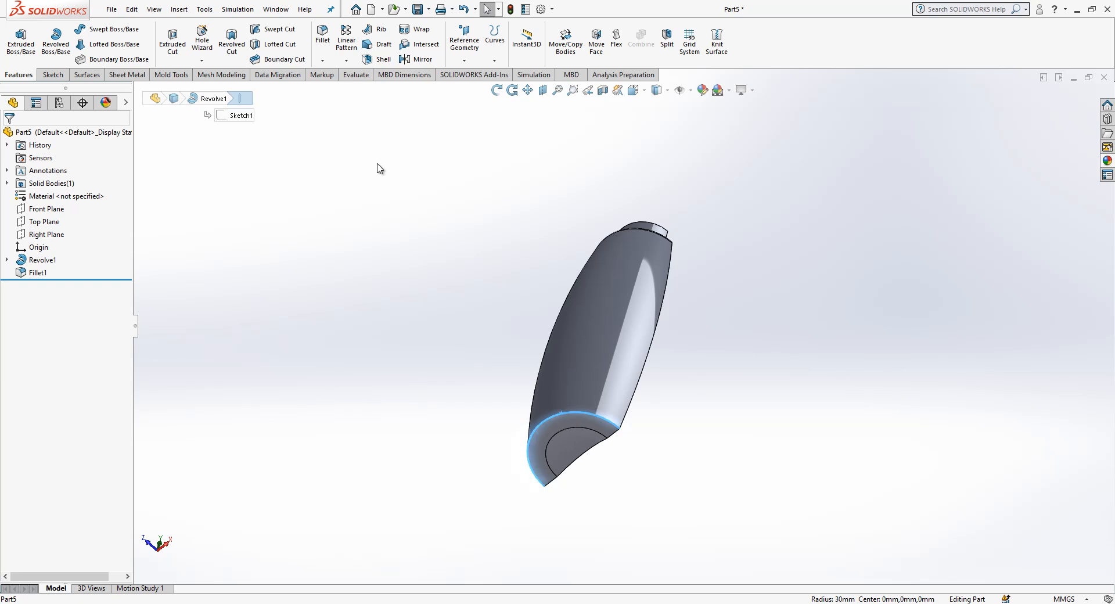
left_click(323, 36)
type("8")
key("Return")
left_click(7, 135)
middle_click_drag(589, 405, 668, 544)
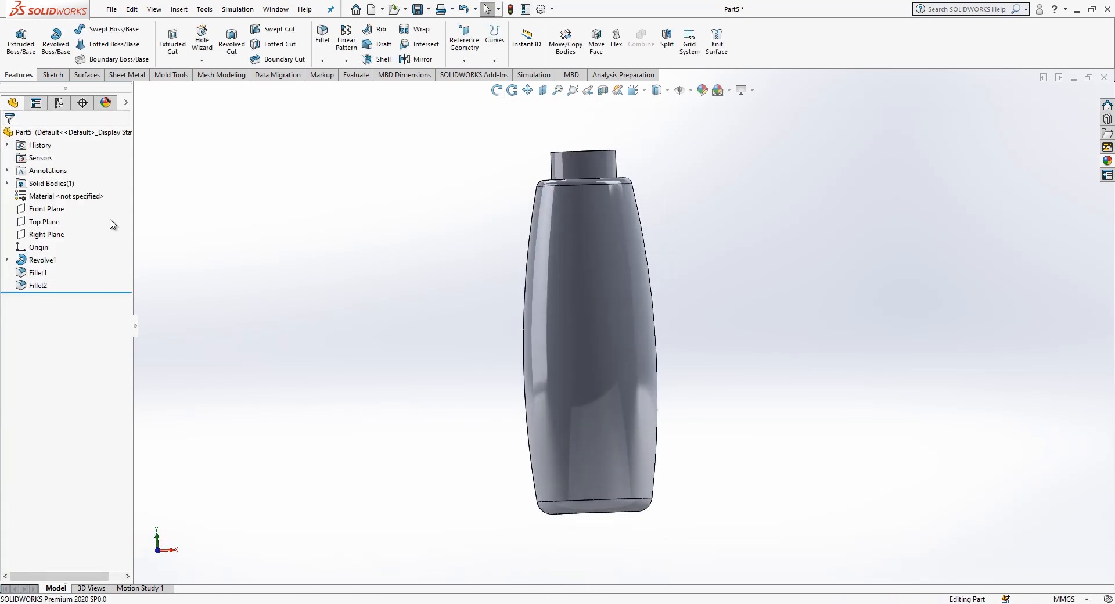
Start a sketch on the Front Plane and convert the body's two curved side edges into sketch entities
left_click(47, 208)
left_click(106, 191)
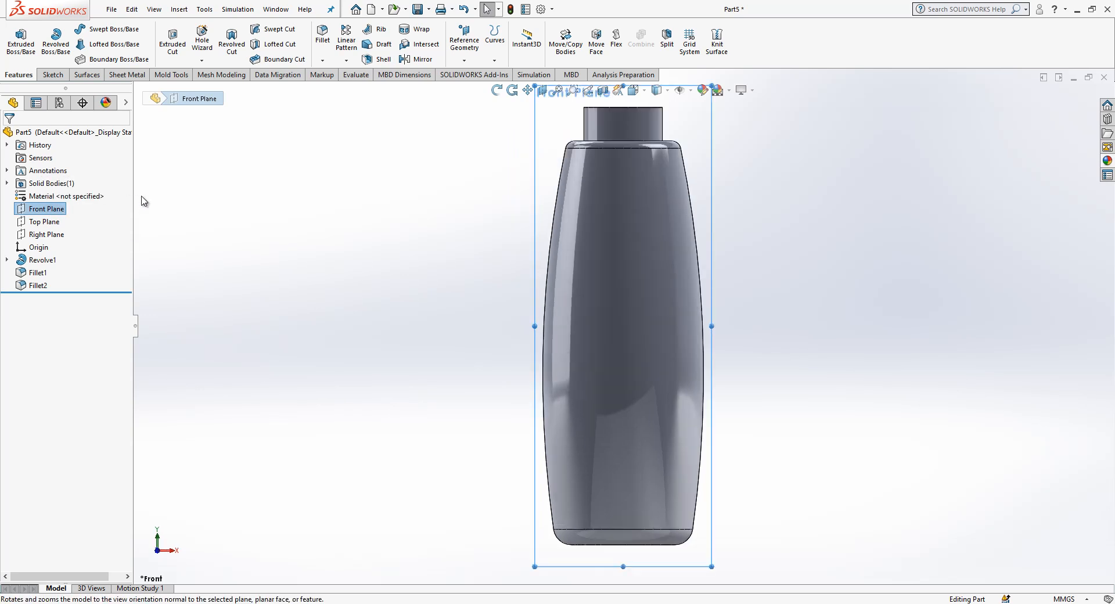
scroll(1017, 246, "down", 1)
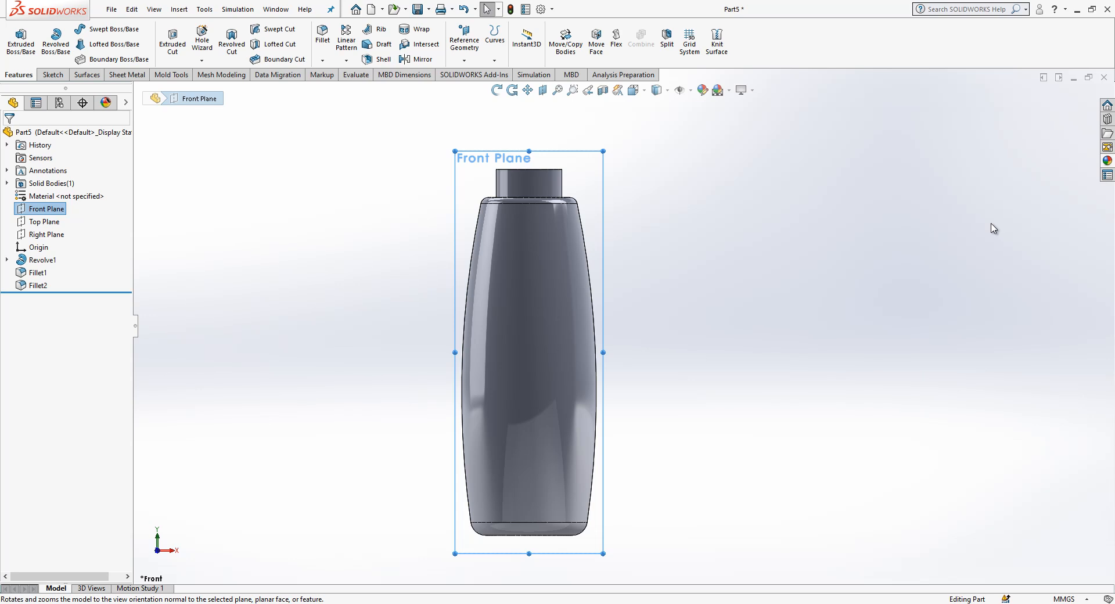
left_click(316, 202)
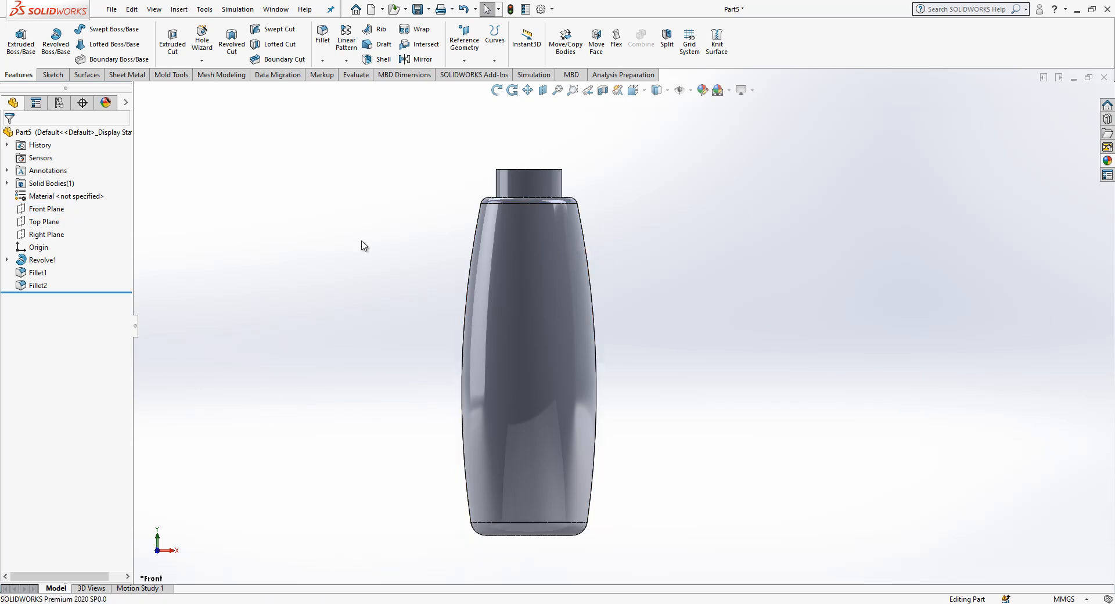
left_click(54, 209)
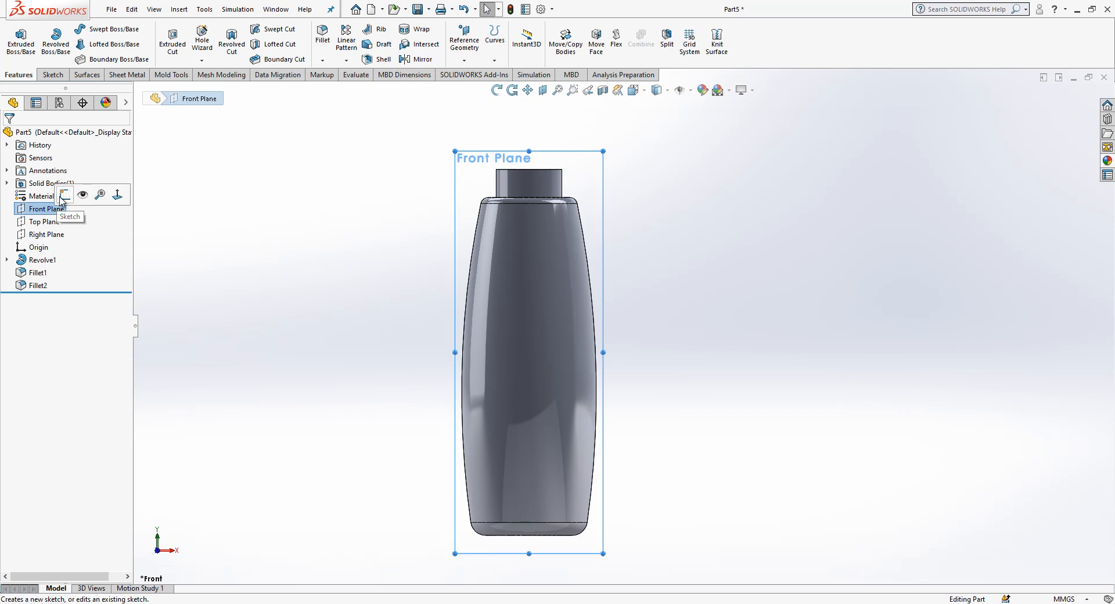
left_click(63, 200)
scroll(587, 227, "up", 2)
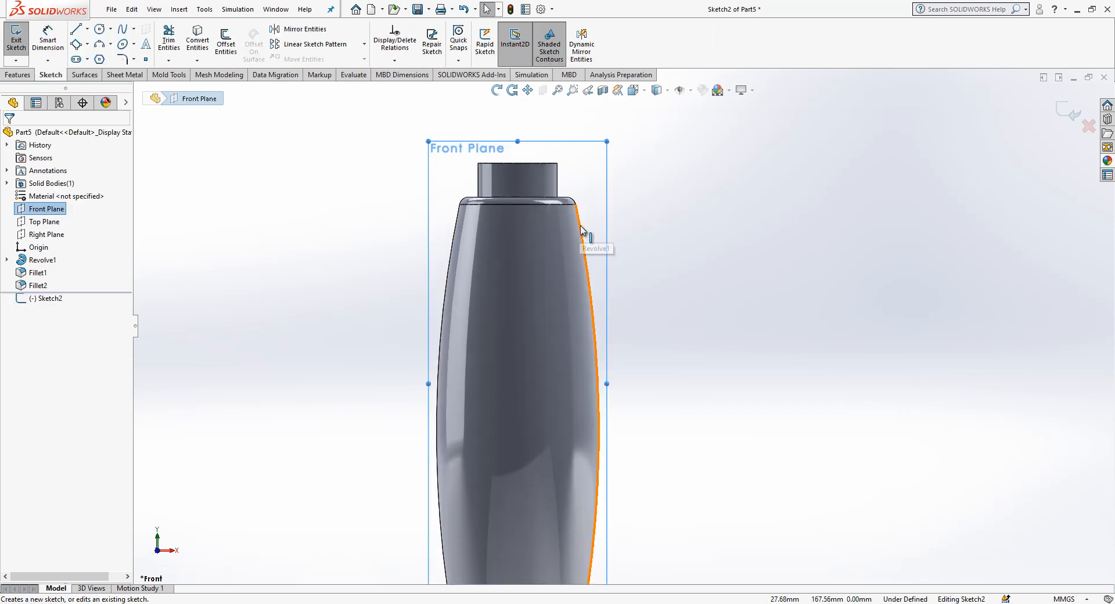
left_click(581, 230)
left_click(453, 233, "ctrl")
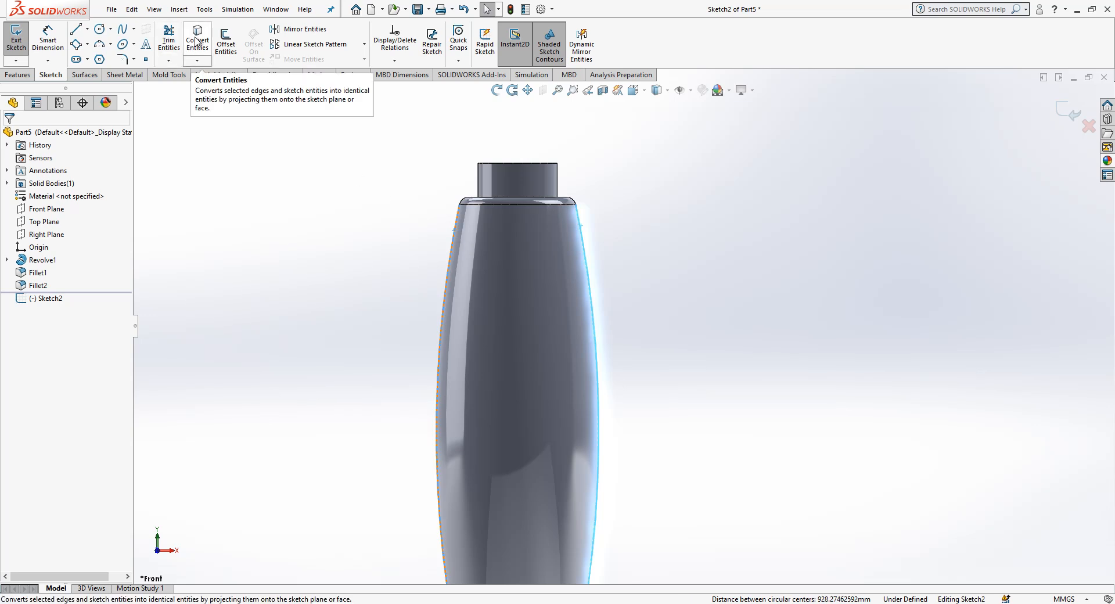
left_click(196, 42)
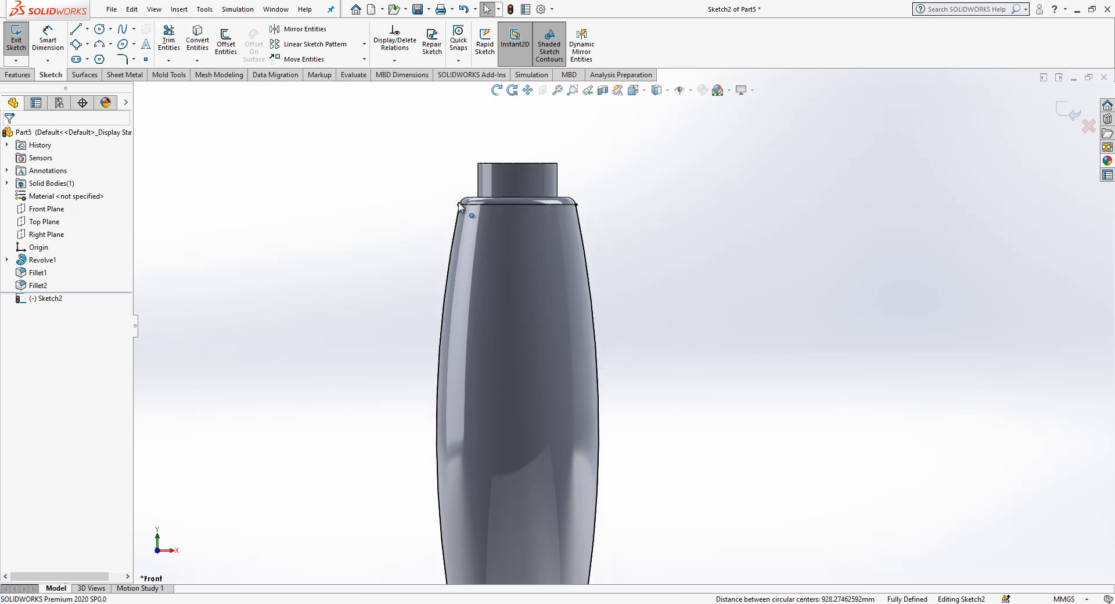
Extend the upper ends of both converted arcs past the neck's top and turn the arcs into construction geometry
left_click(460, 204)
left_click(521, 132)
left_click_drag(576, 205, 557, 126)
left_click_drag(697, 169, 389, 243)
left_click(437, 216)
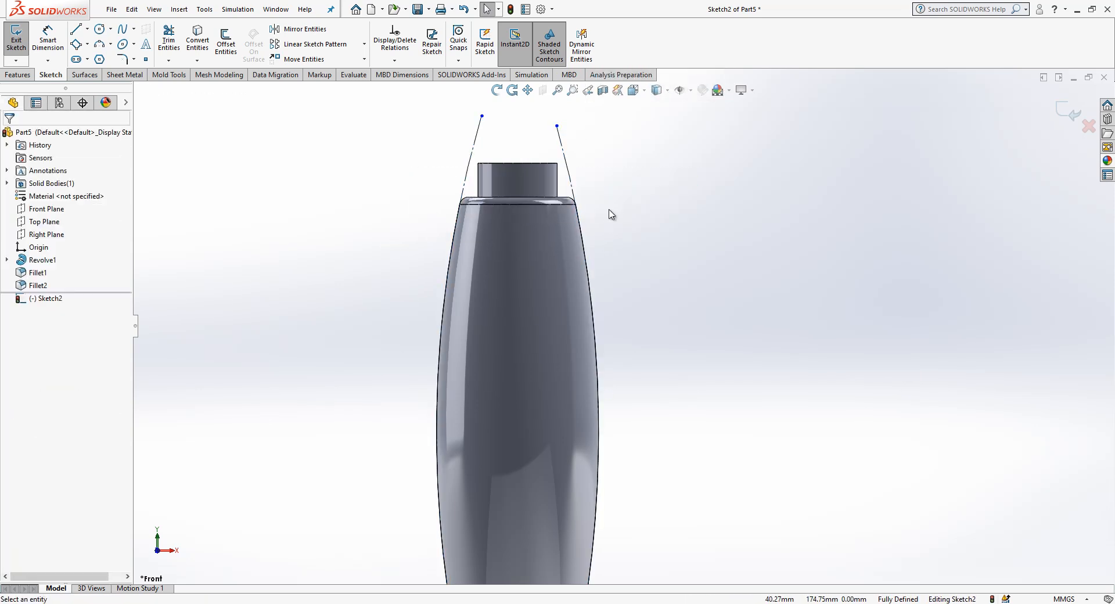
Draw two circles centered on the left side arc below the shoulder, with radii of about 4 mm and 7.3 mm
scroll(604, 209, "down", 1)
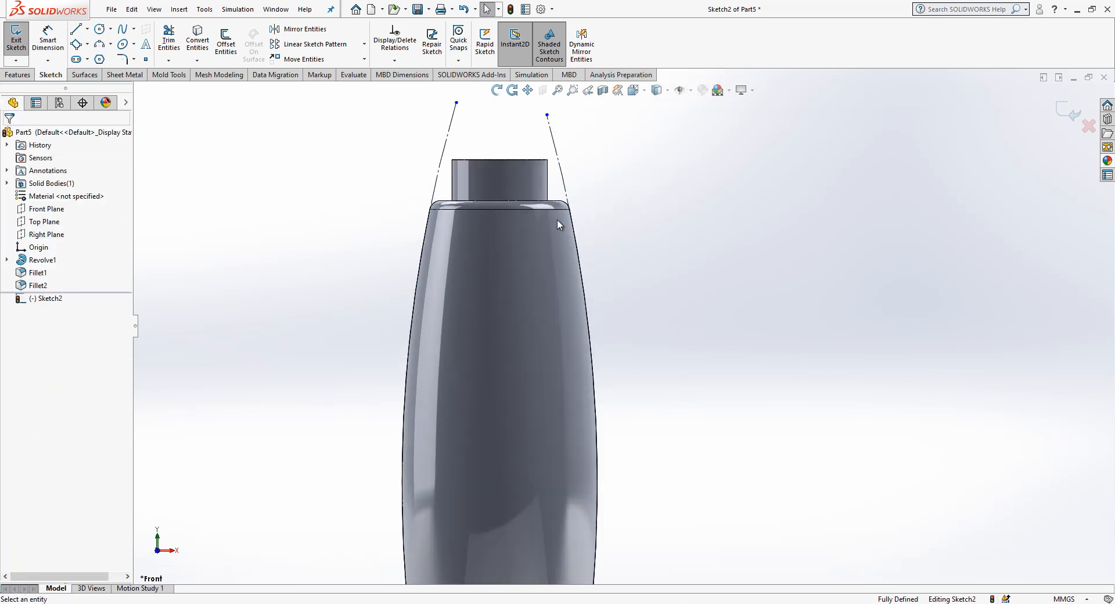
left_click(99, 28)
left_click(425, 232)
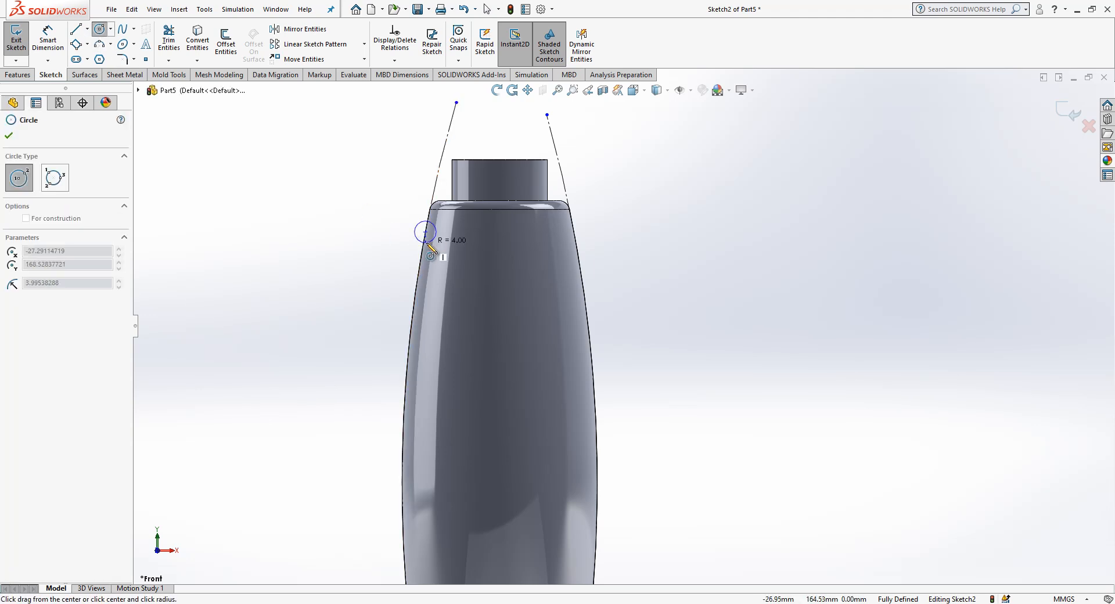
left_click(429, 243)
left_click(418, 273)
left_click(435, 283)
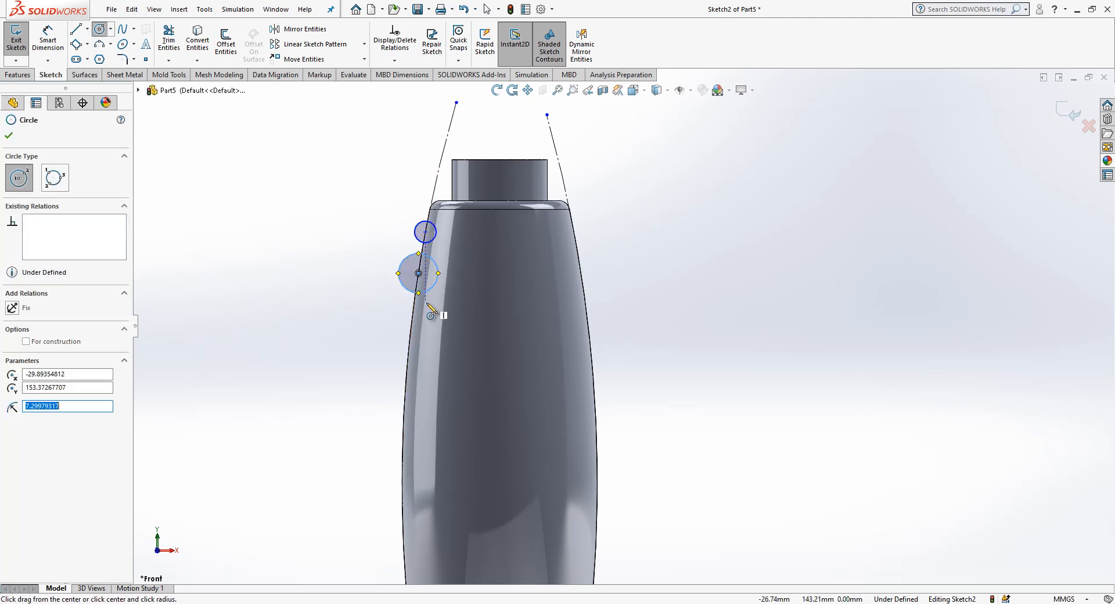
Draw a third circle of about 8 mm radius centered on the left side arc, below the other two
left_click(412, 318)
left_click(429, 332)
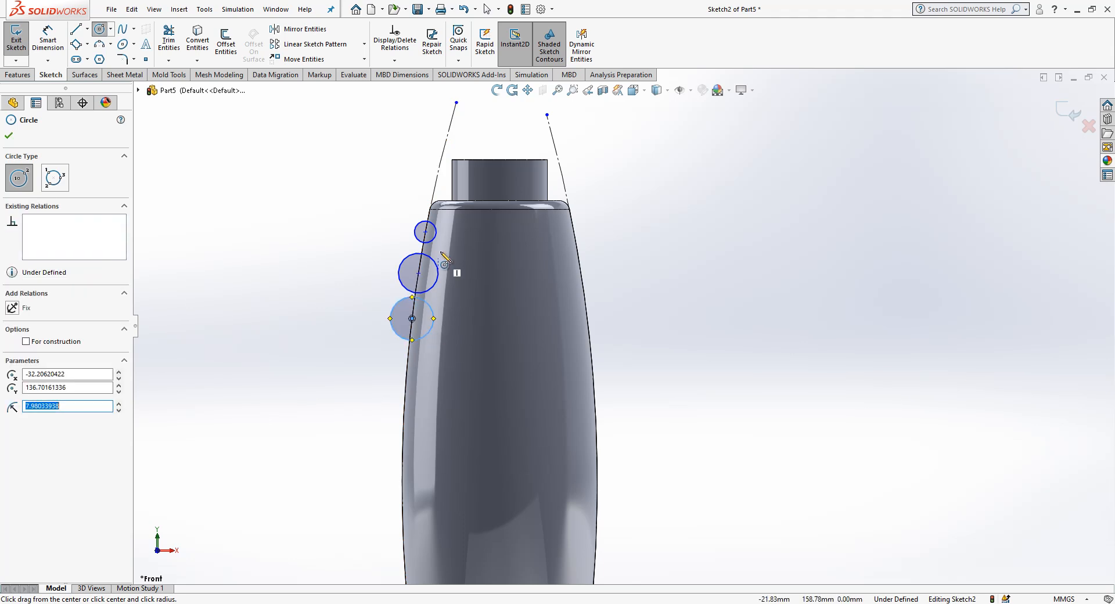
key("Escape")
Dimension the vertical distance from the uppermost circle's center to the shoulder's top edge as 8 mm
left_click(48, 32)
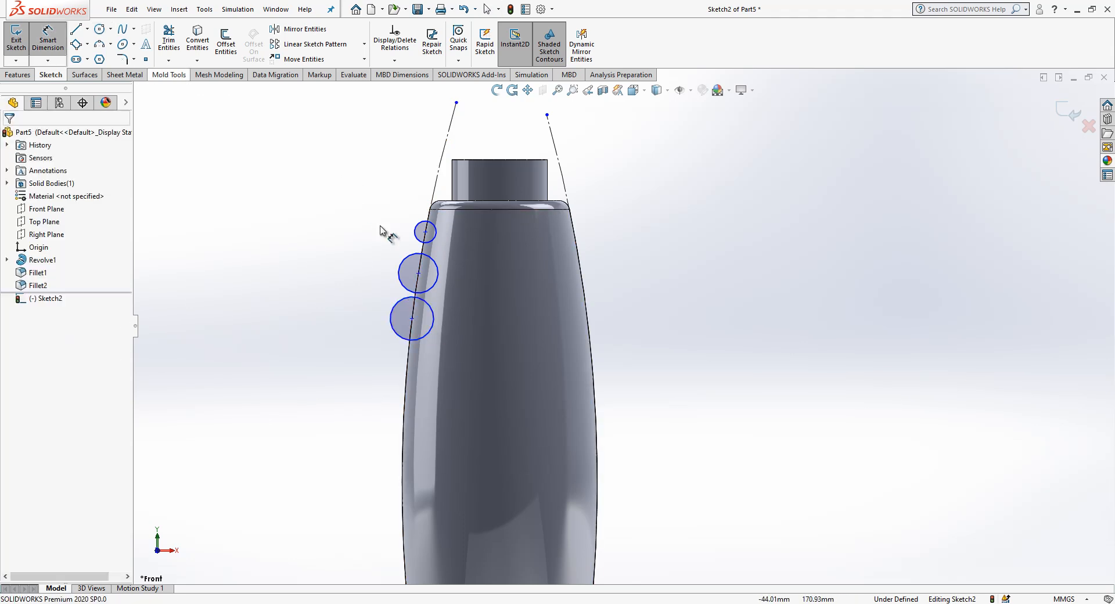
left_click(426, 233)
left_click(443, 201)
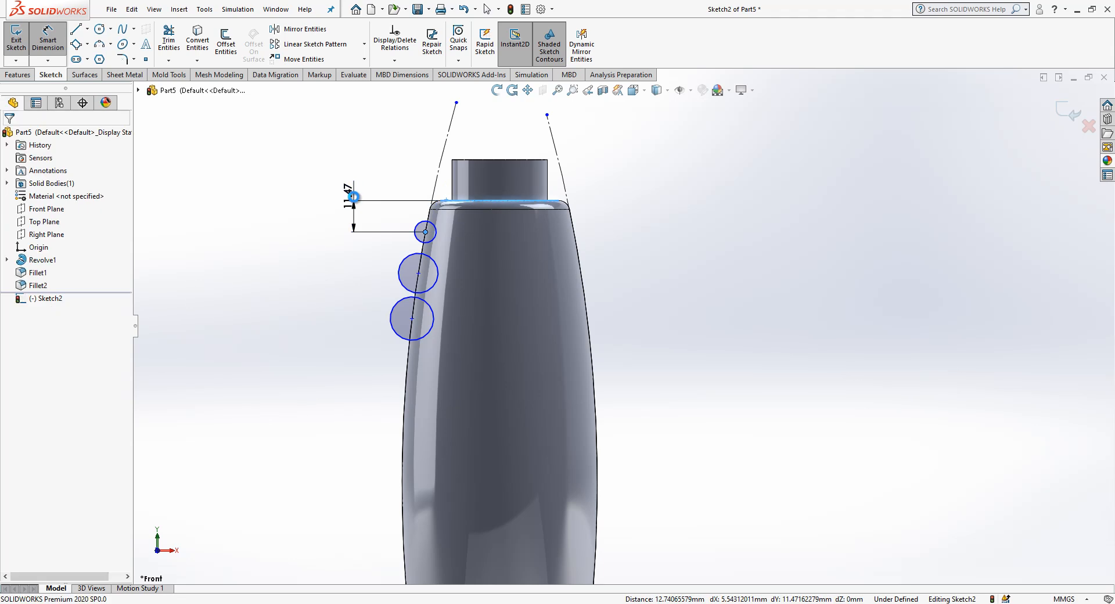
left_click(355, 202)
type("8")
key("Return")
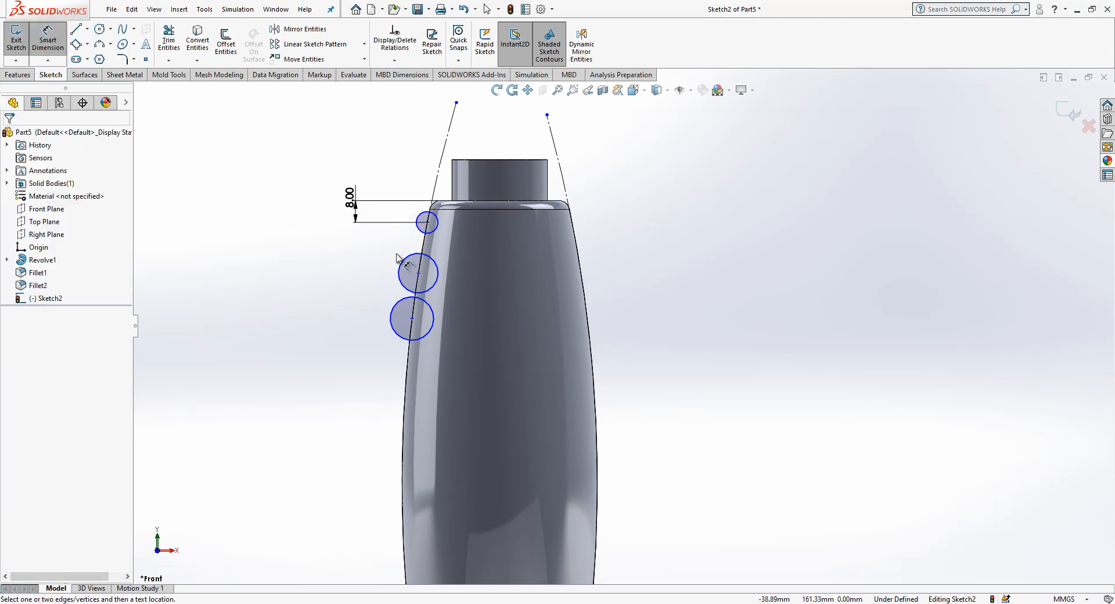
Dimension the gap between the upper and middle circles as 4 mm, measured between their nearest points
left_click(427, 222)
left_click(418, 273)
left_click(298, 216)
type("4")
key("Return")
scroll(483, 239, "down", 1)
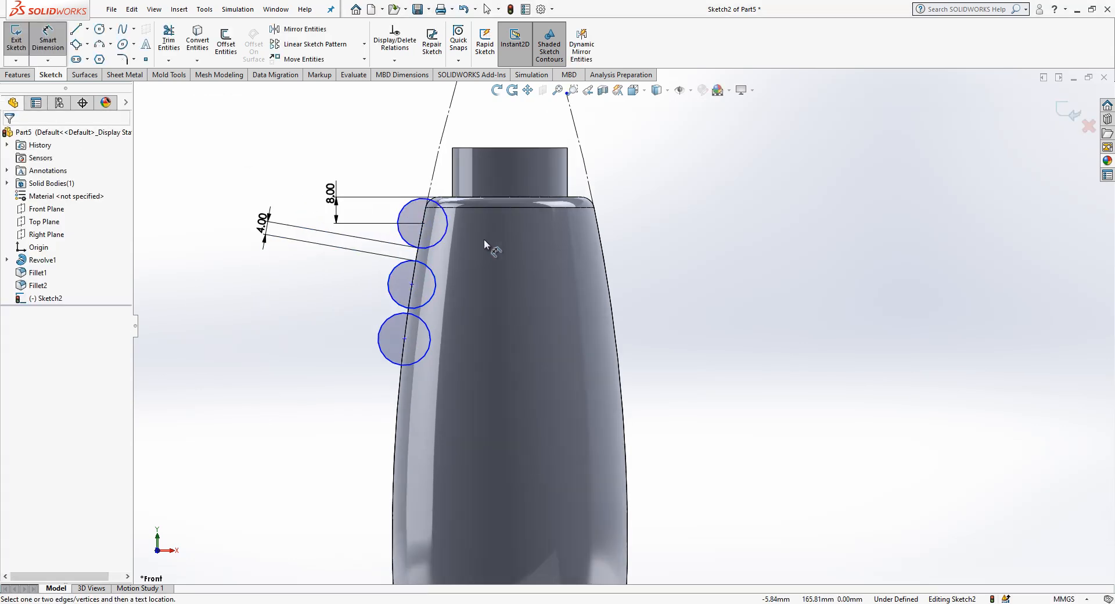
Dimension the gap between the middle and lowest circles as 4 mm
left_click(423, 321)
left_click(419, 306)
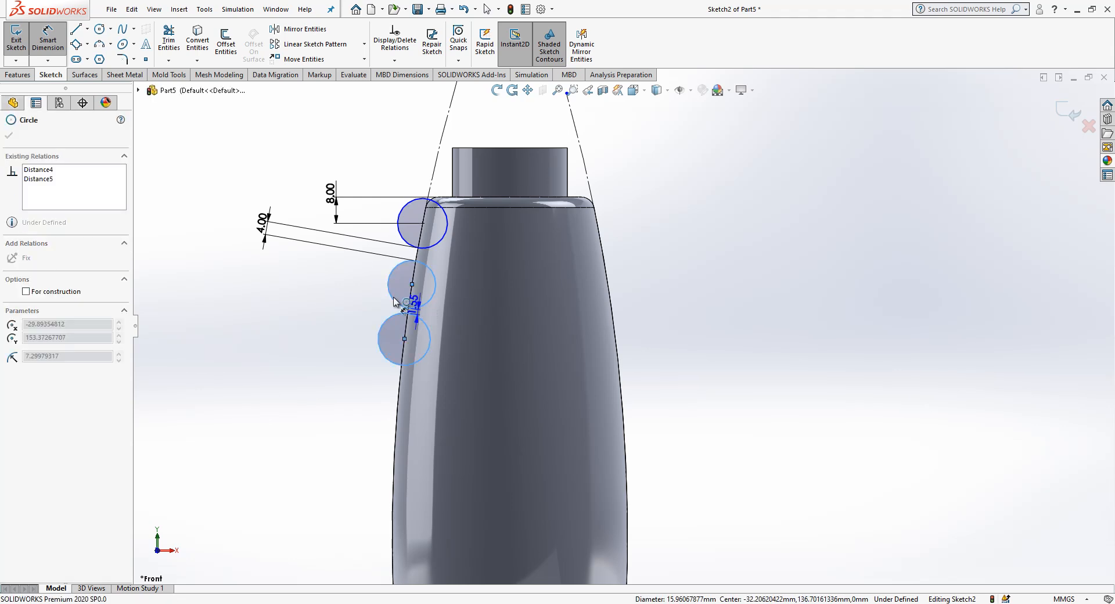
left_click(349, 291)
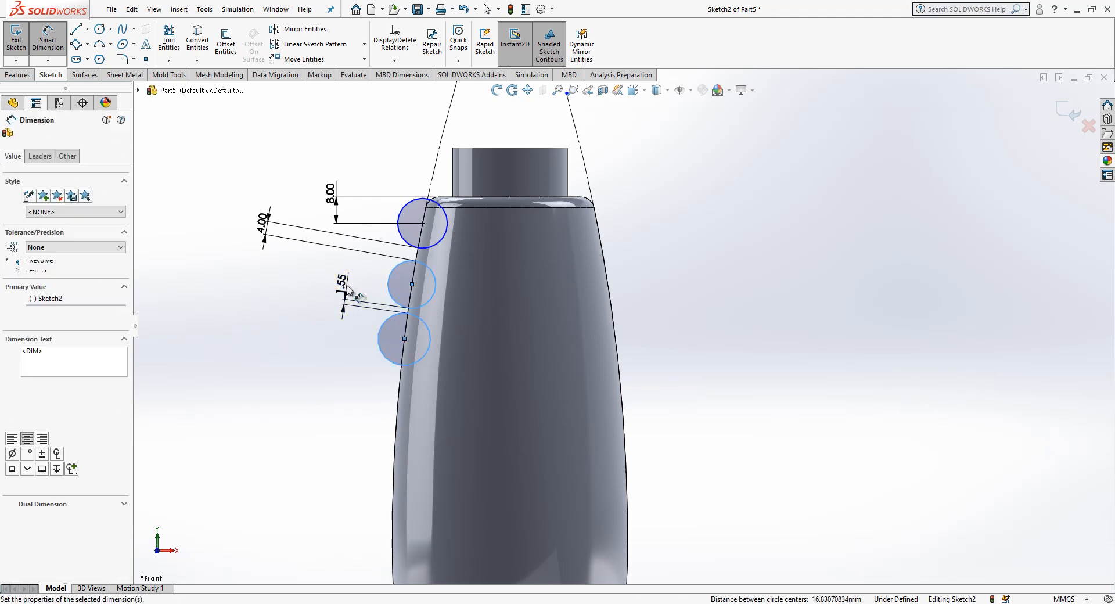
type("4")
key("Return")
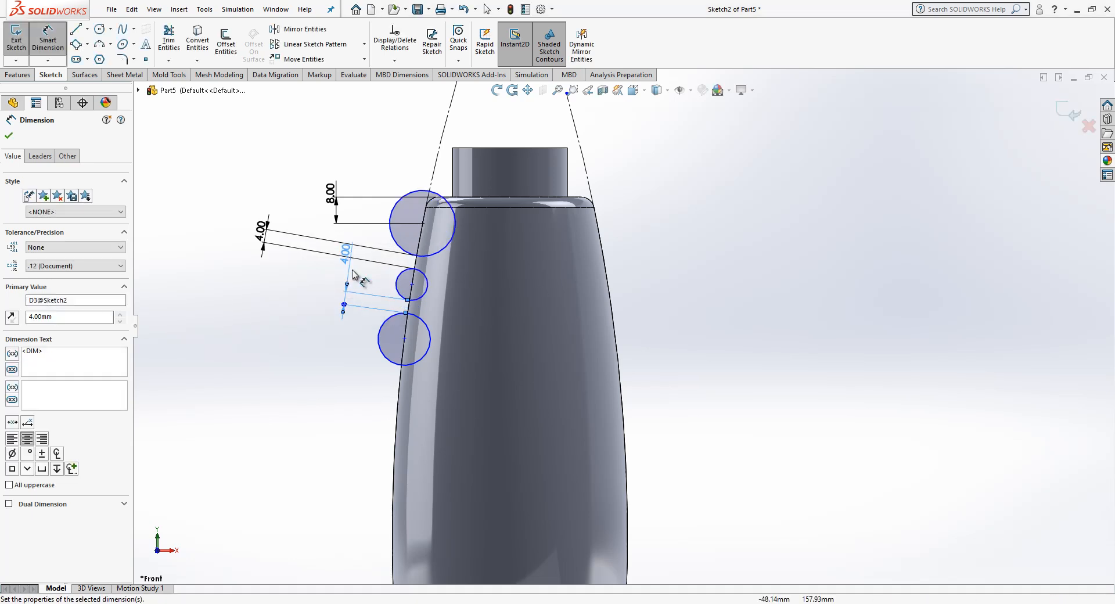
left_click(244, 293)
Set the uppermost circle's diameter to 4 mm and the middle circle's diameter to 5 mm
left_click(449, 241)
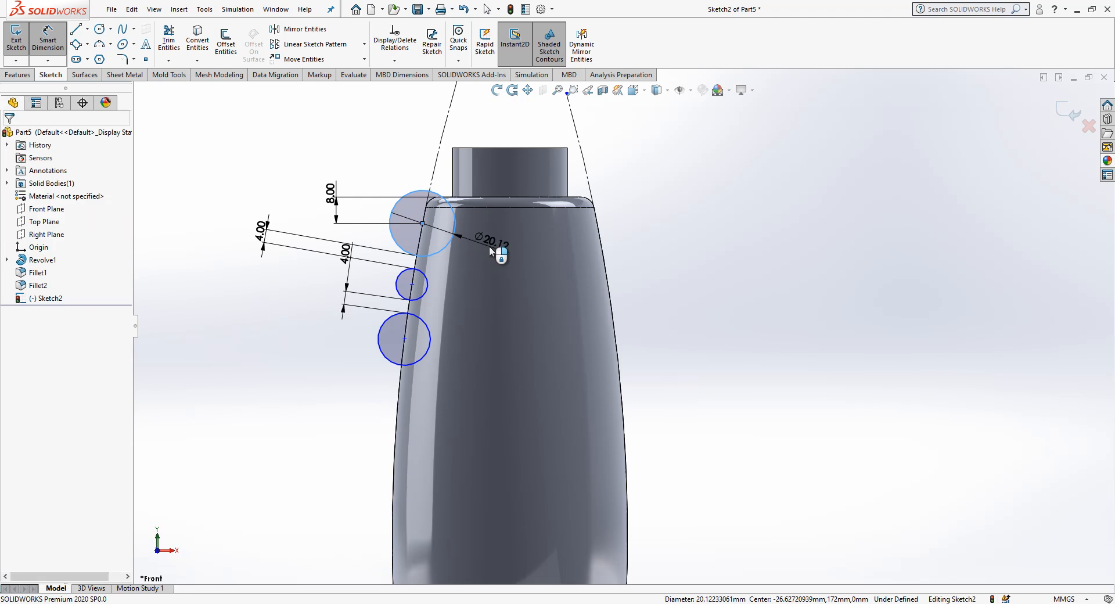
left_click(490, 249)
type("4")
key("Return")
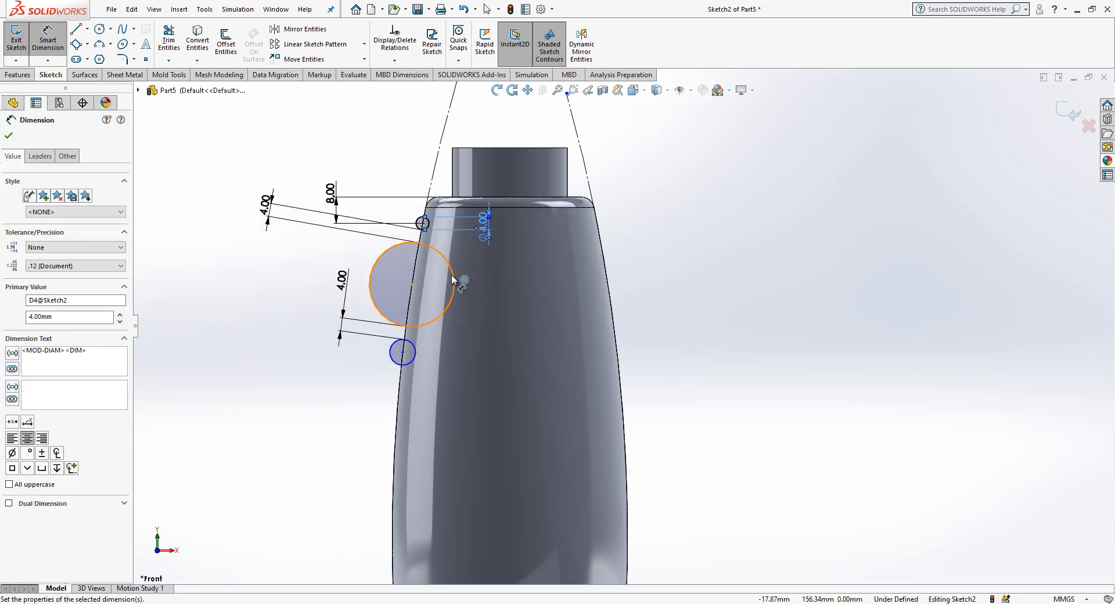
left_click(451, 275)
left_click(491, 280)
type("6")
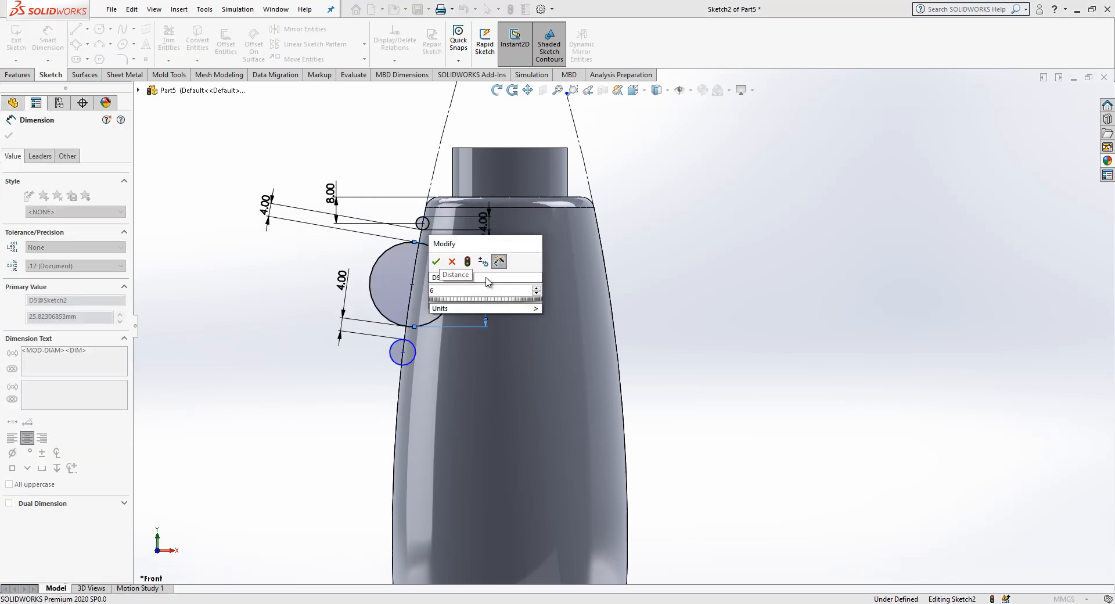
key("Return")
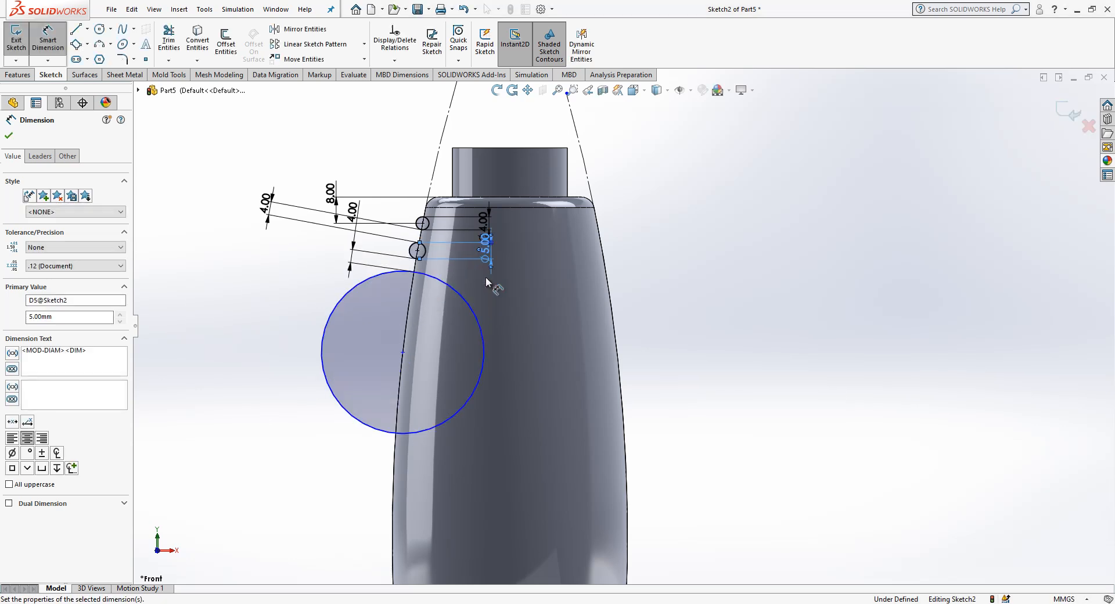
Set the lowest circle's diameter to 6 mm
left_click(474, 317)
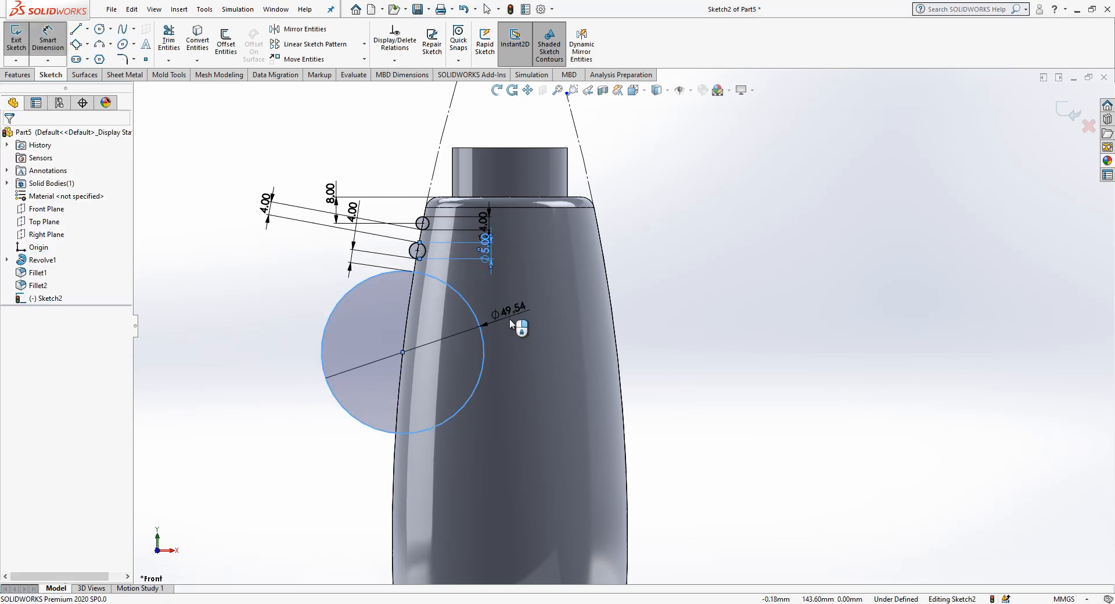
left_click(506, 323)
key("Return")
left_click(383, 315)
scroll(630, 160, "down", 2)
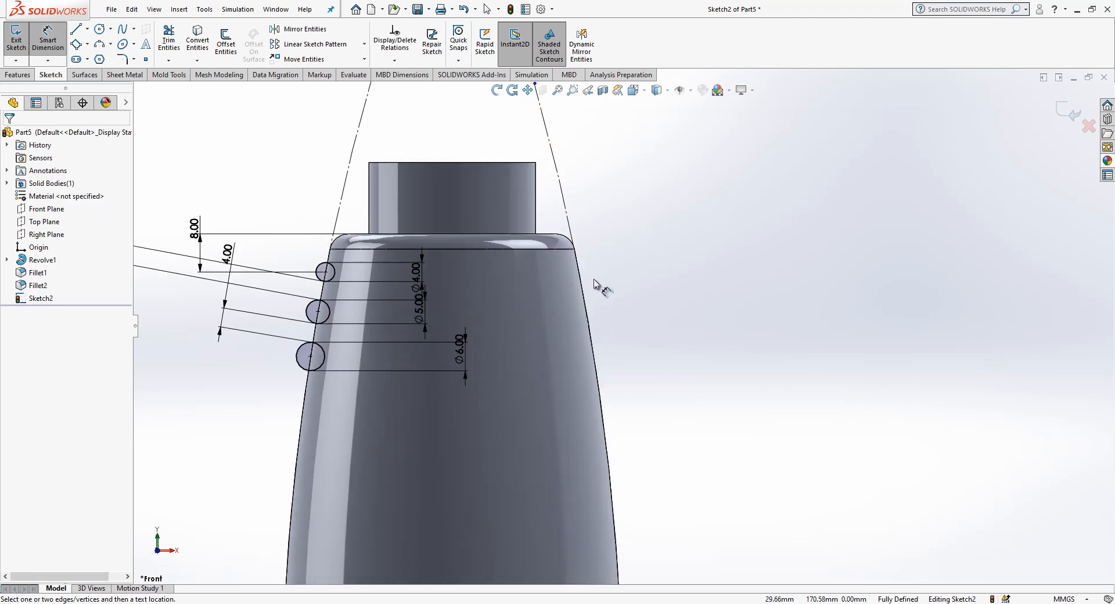
scroll(592, 323, "up", 1)
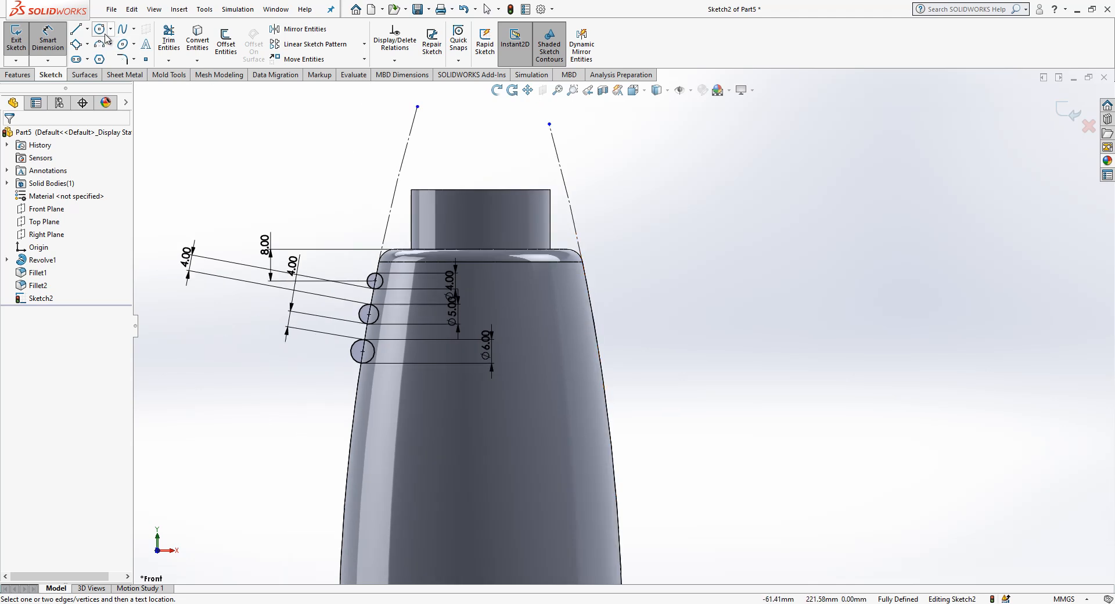
left_click(77, 30)
scroll(593, 293, "down", 2)
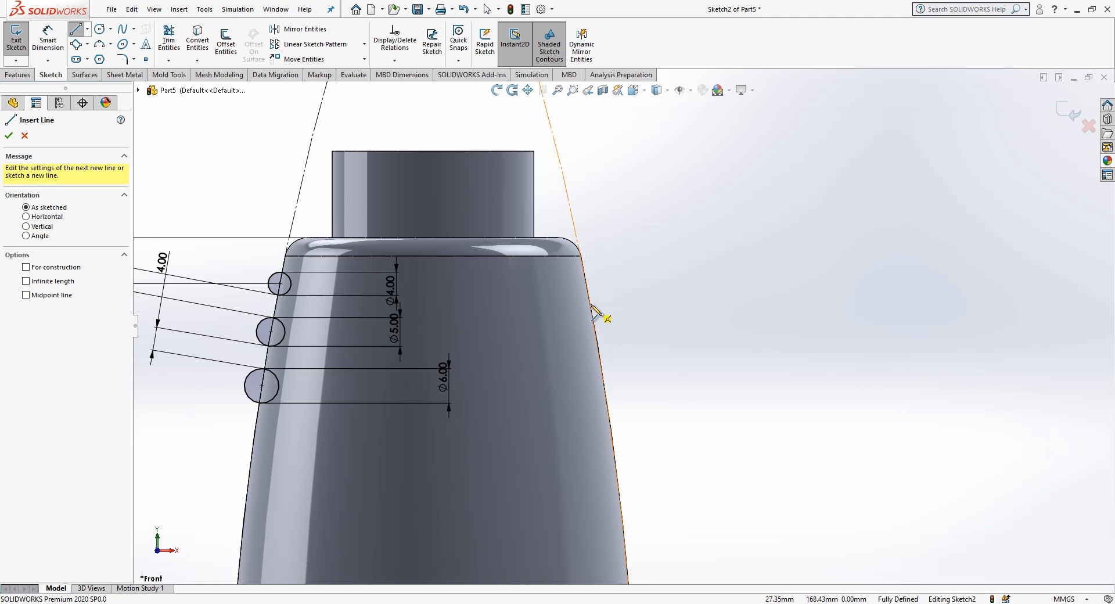
left_click(590, 305)
key("Escape")
key("Escape")
Sketch a slanted line inward and down from the right side arc, and add a three-point arc of about 4 mm radius at its inner end
key("l")
left_click(558, 337)
left_click(590, 303)
key("Escape")
key("a")
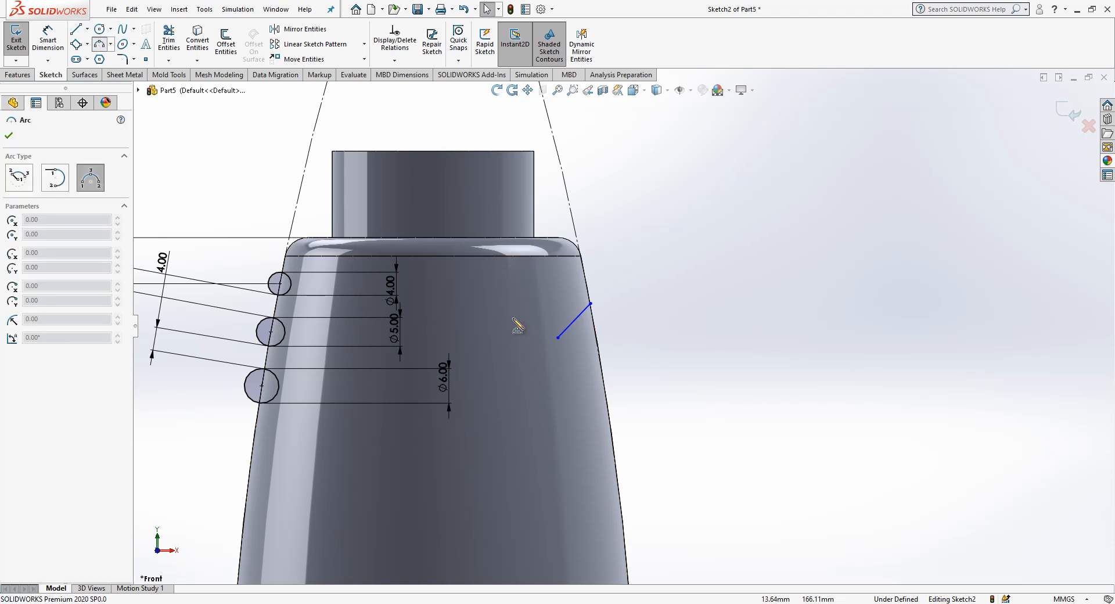
left_click(558, 337)
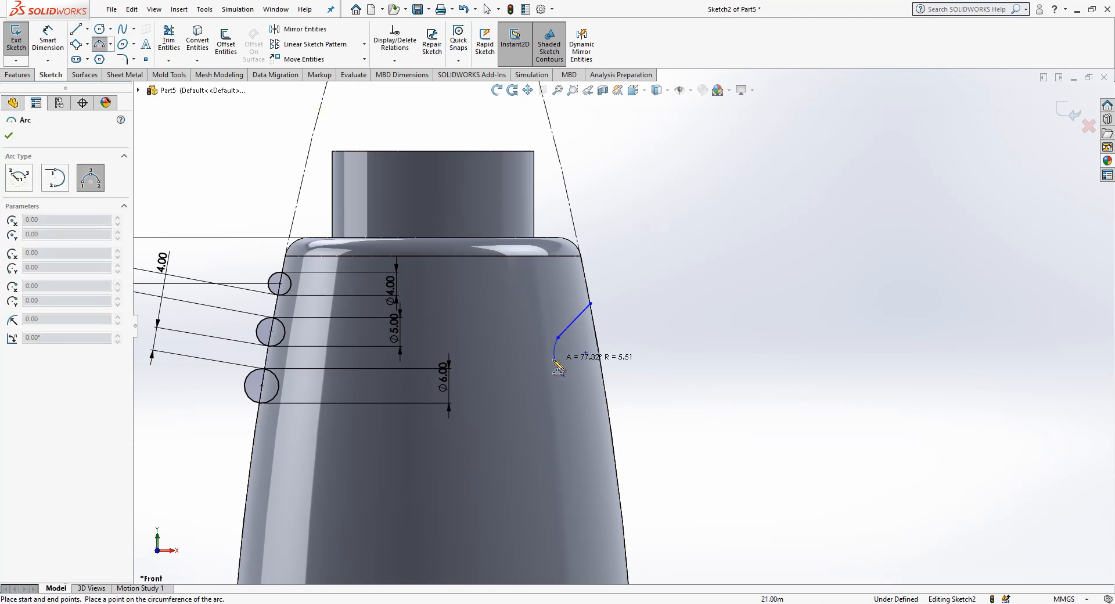
left_click(565, 376)
key("Escape")
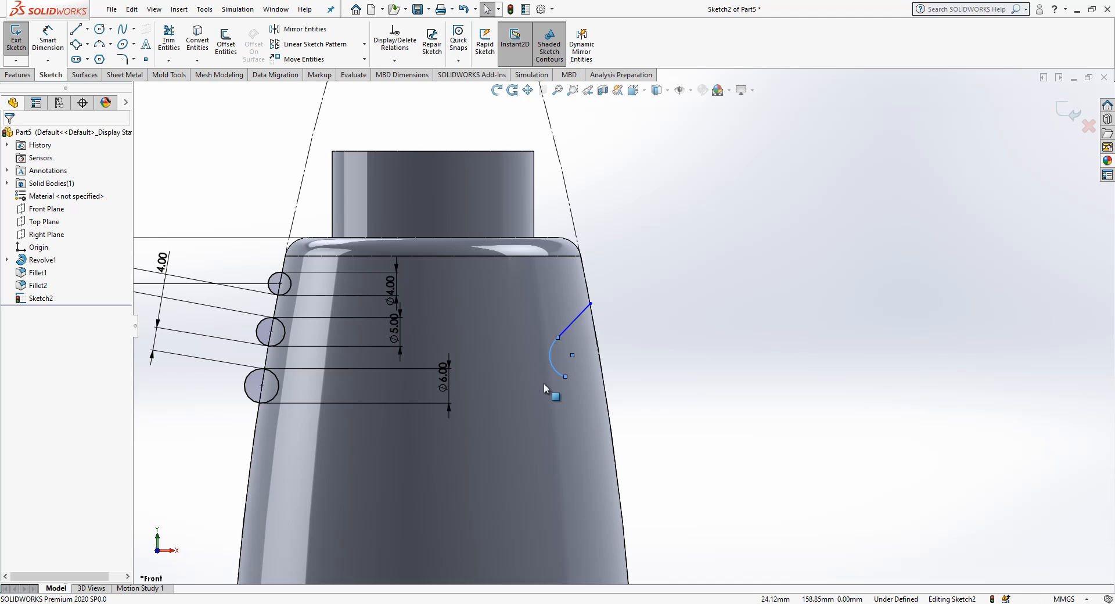
Draw a line about 6.3 mm long from the small arc's lower end to the right side arc, tangent to the small arc
key("l")
left_click(565, 376)
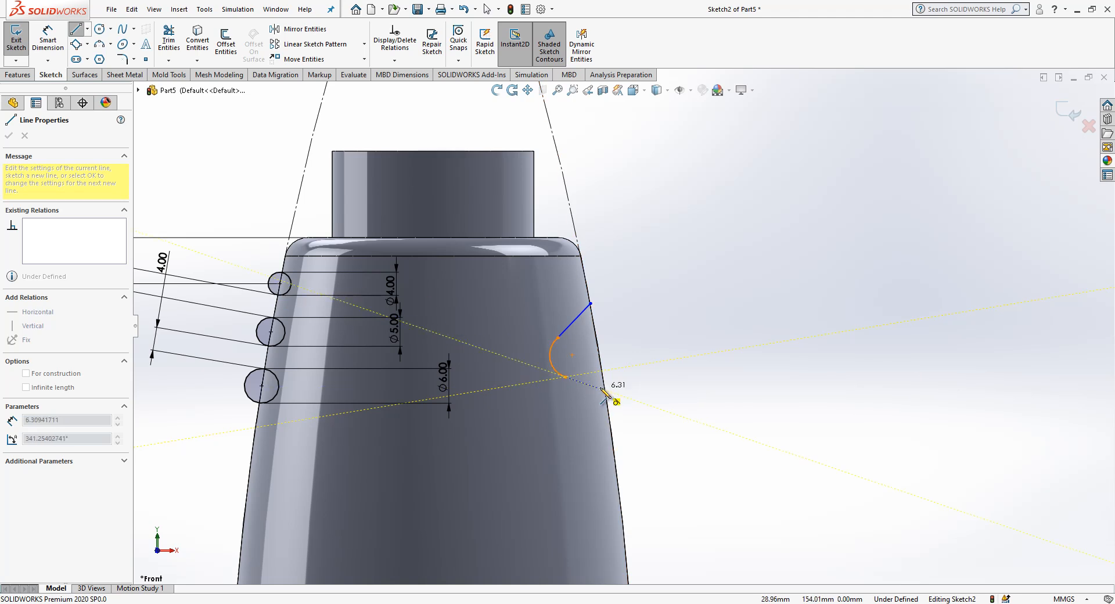
left_click(605, 390)
key("Escape")
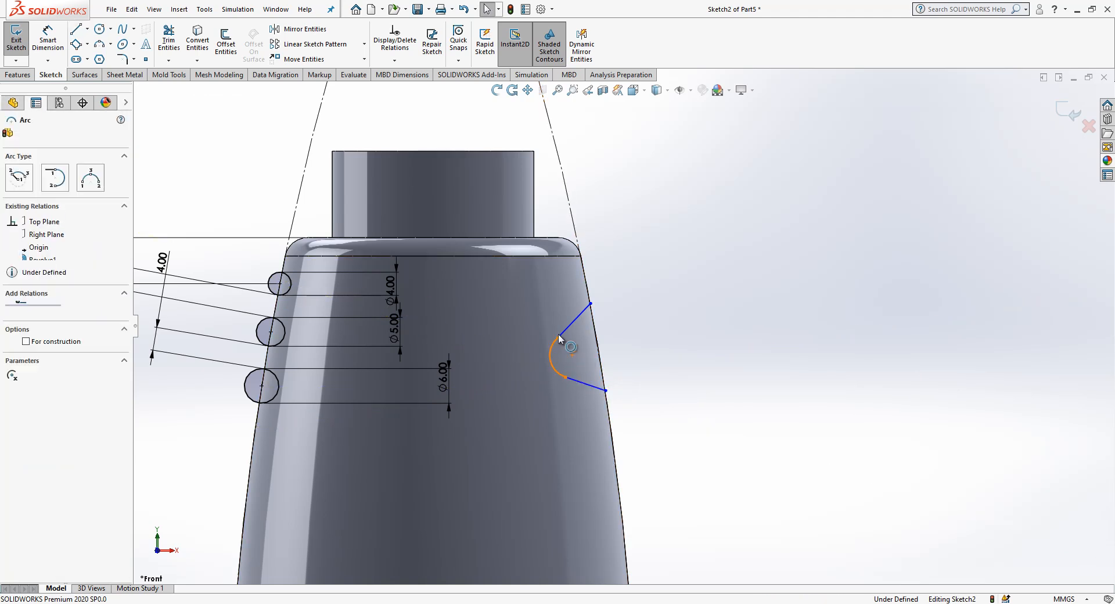
Make the small arc and the upper slanted line tangent to each other
left_click(560, 334)
left_click(531, 339, "ctrl")
left_click(571, 324, "ctrl")
left_click(528, 324, "ctrl")
left_click(529, 324, "ctrl")
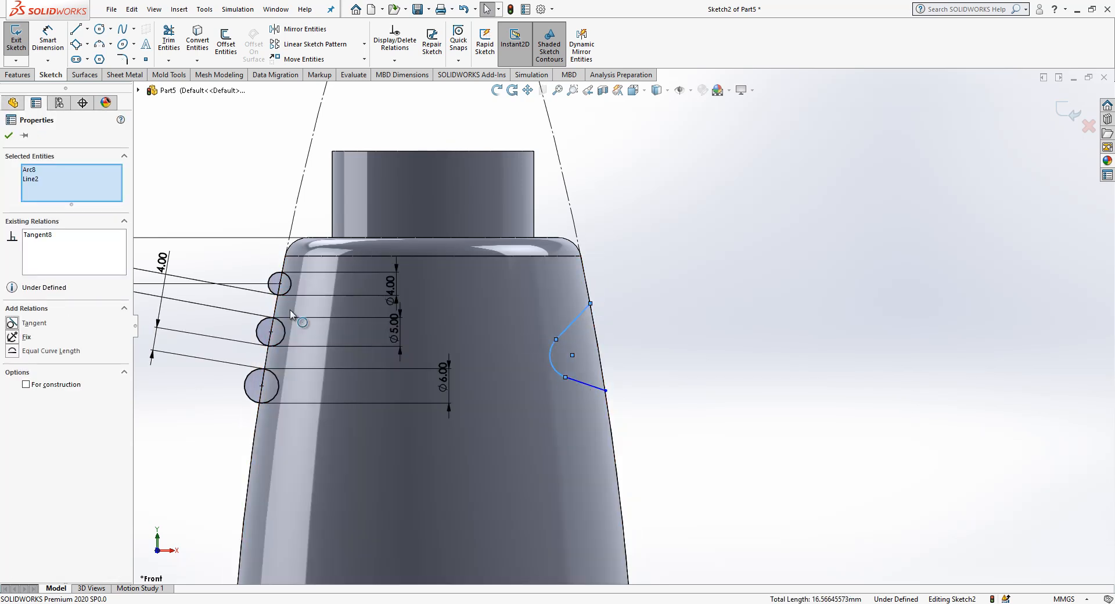
key("Escape")
Dimension the small arc's radius as 2 mm
scroll(613, 323, "down", 2)
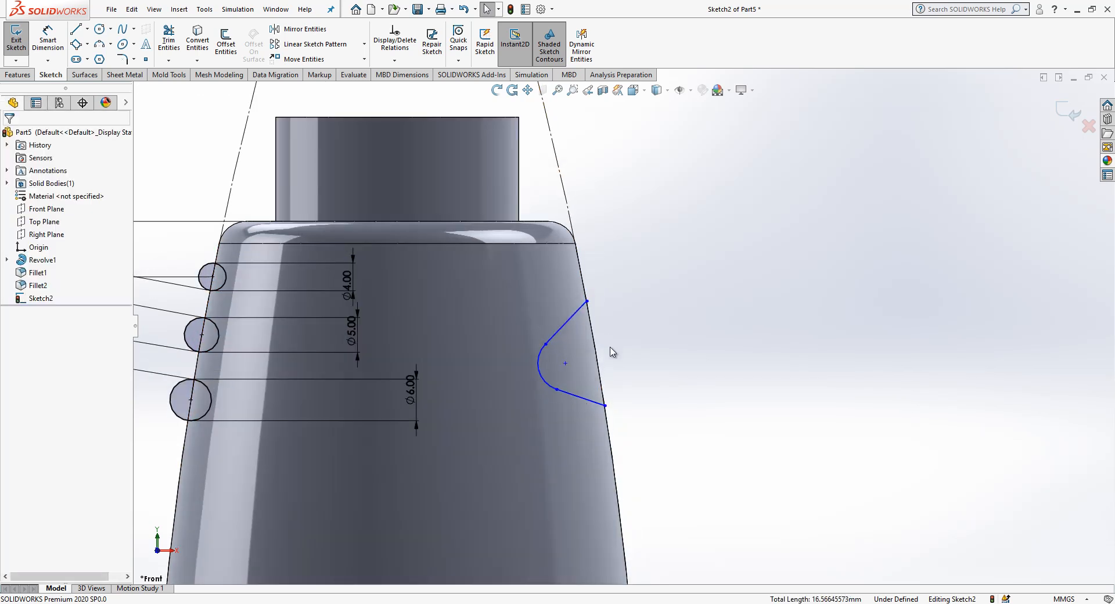
scroll(610, 352, "up", 1)
left_click(58, 46)
left_click(559, 375)
left_click(537, 400)
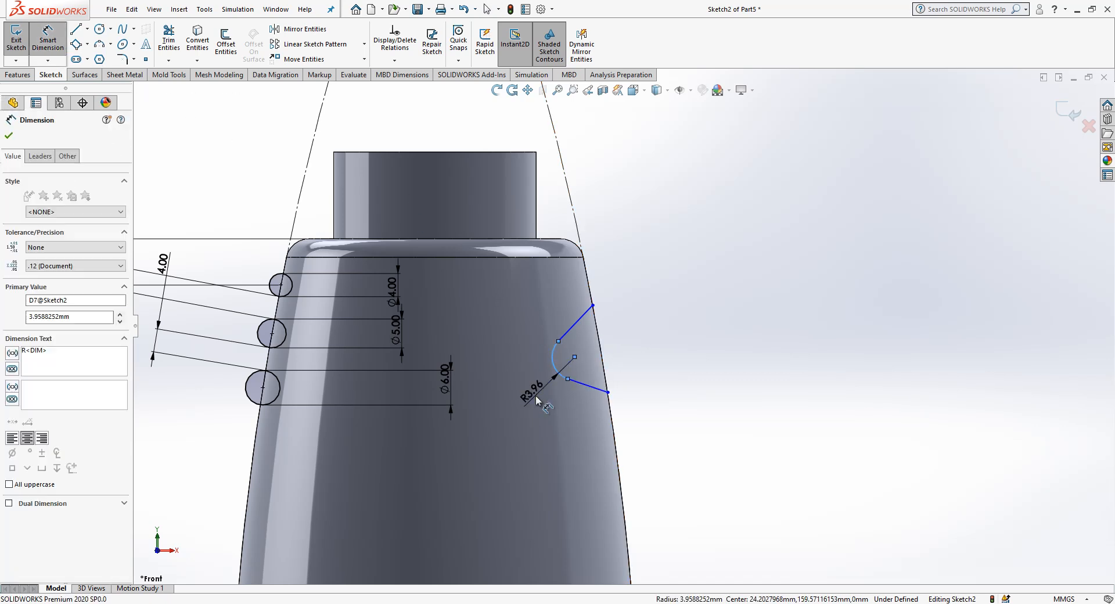
type("2")
key("Return")
key("Escape")
Draw a horizontal line about 5.6 mm long from the small arc's center to the right side arc and make it construction geometry
key("l")
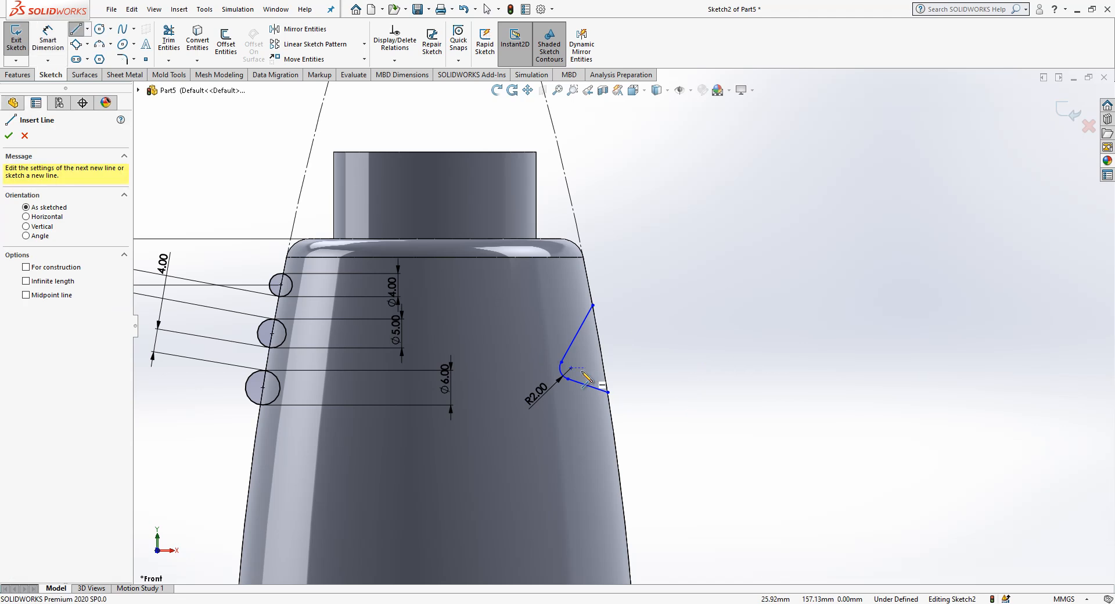
left_click(571, 367)
left_click(603, 367)
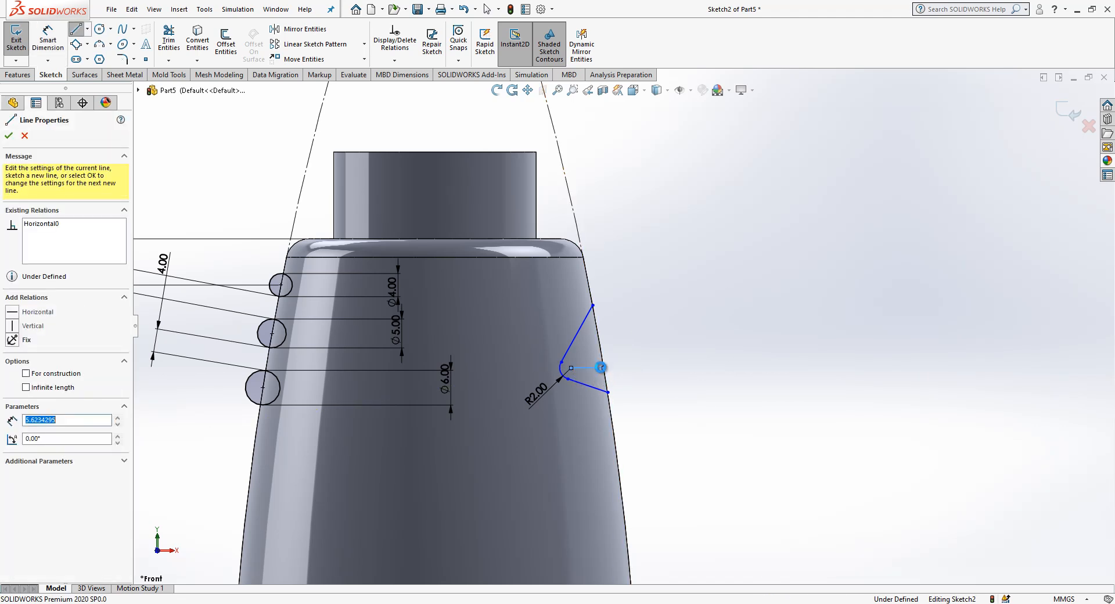
key("Escape")
left_click(591, 368)
left_click(642, 334)
scroll(646, 338, "down", 1)
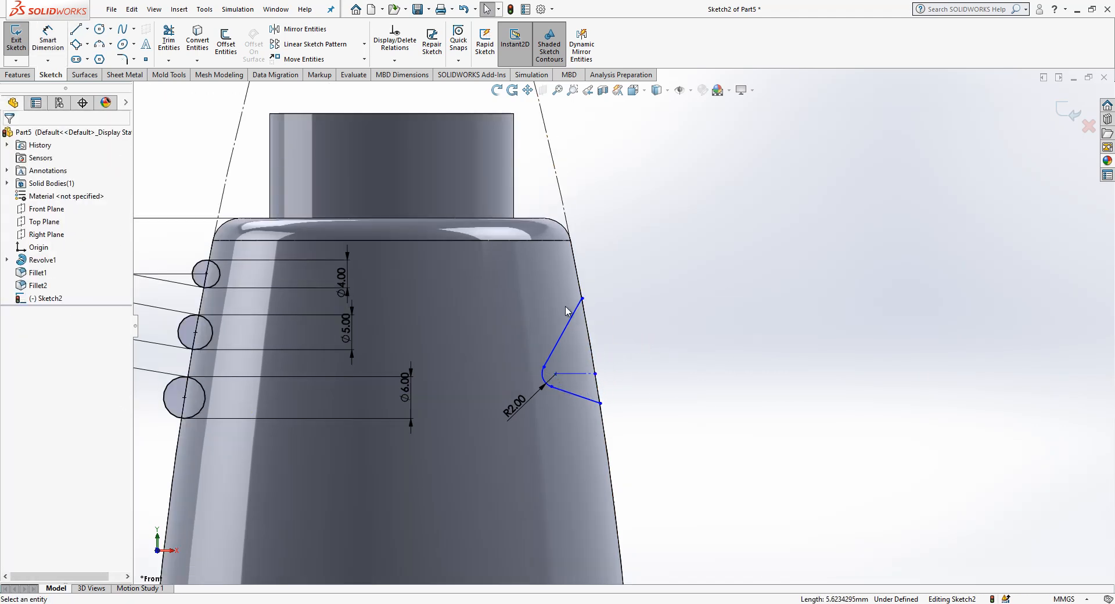
Dimension the distance from the horizontal construction line to the shoulder's top edge as 18 mm
left_click(64, 36)
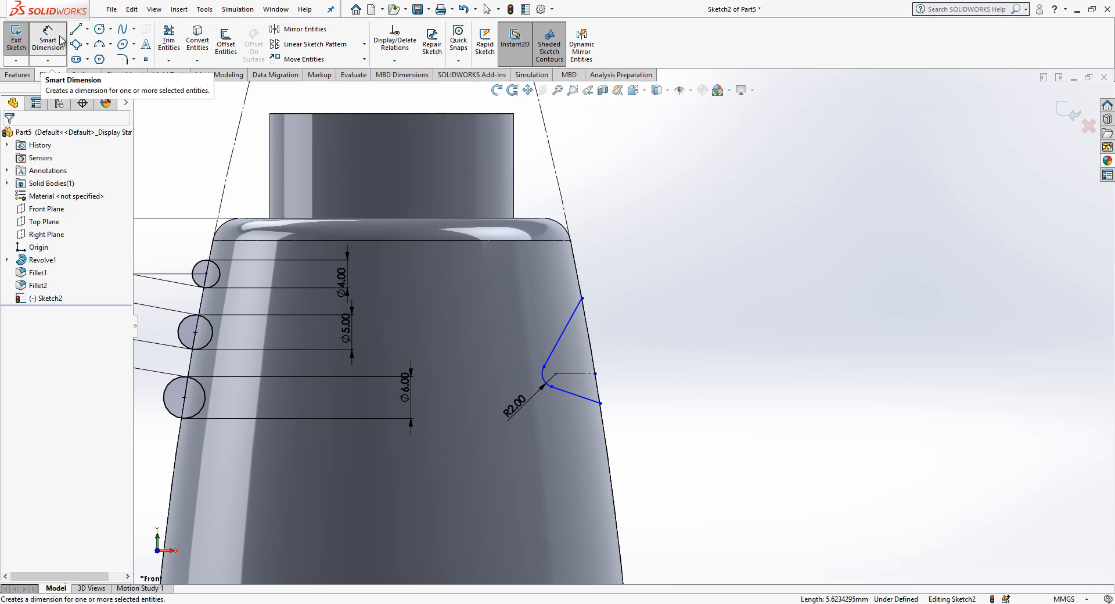
left_click(571, 373)
left_click(540, 219)
left_click(691, 280)
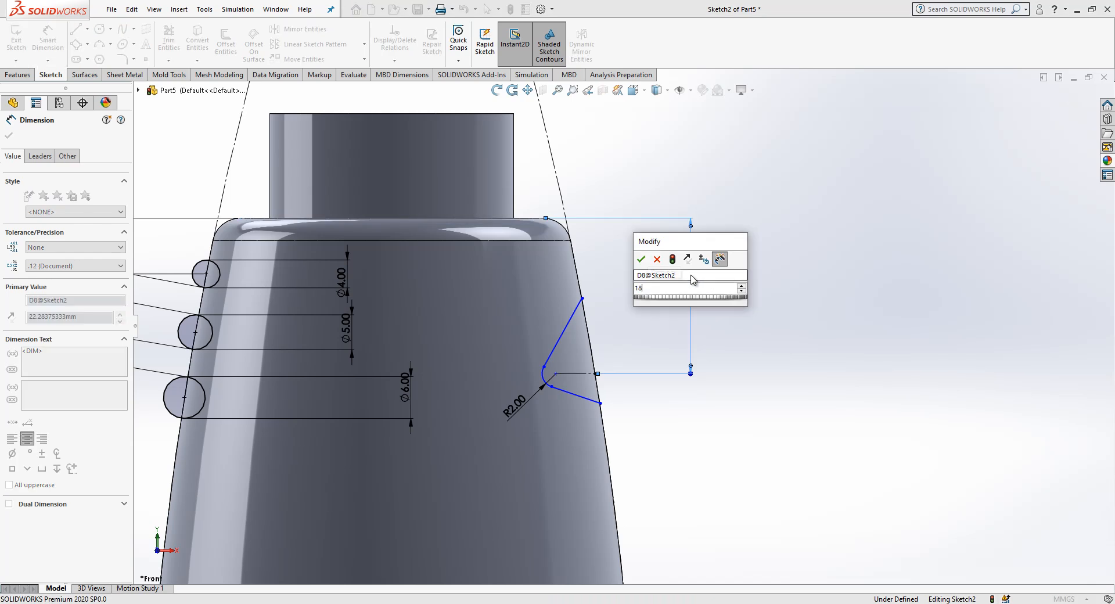
type("18")
key("Return")
left_click(774, 366)
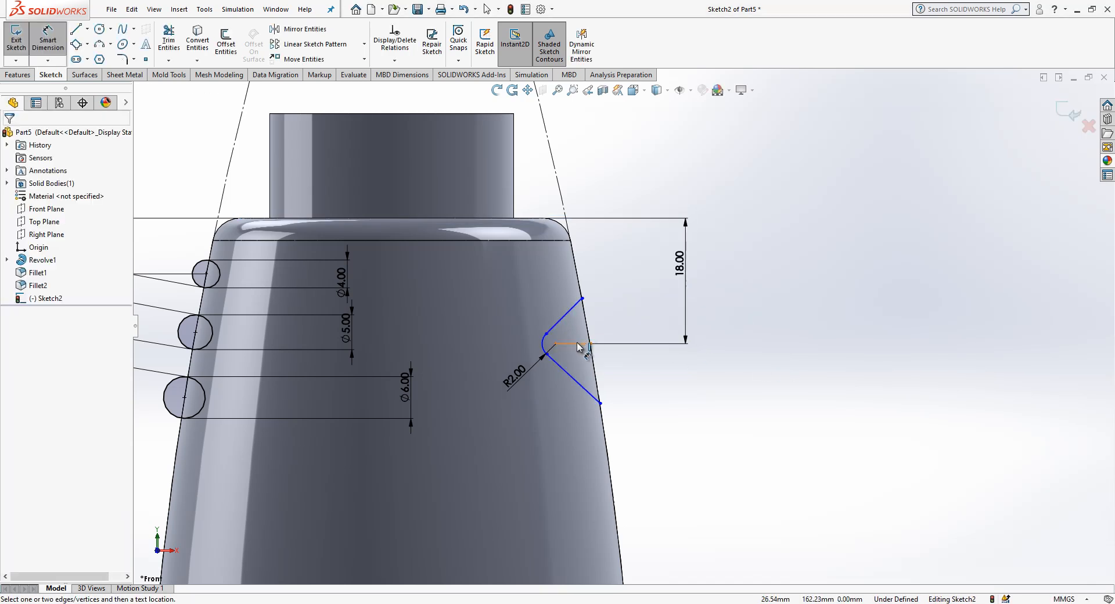
Dimension the angle between the upper slanted line and the horizontal construction line as 45 degrees
left_click(578, 344)
left_click(565, 318)
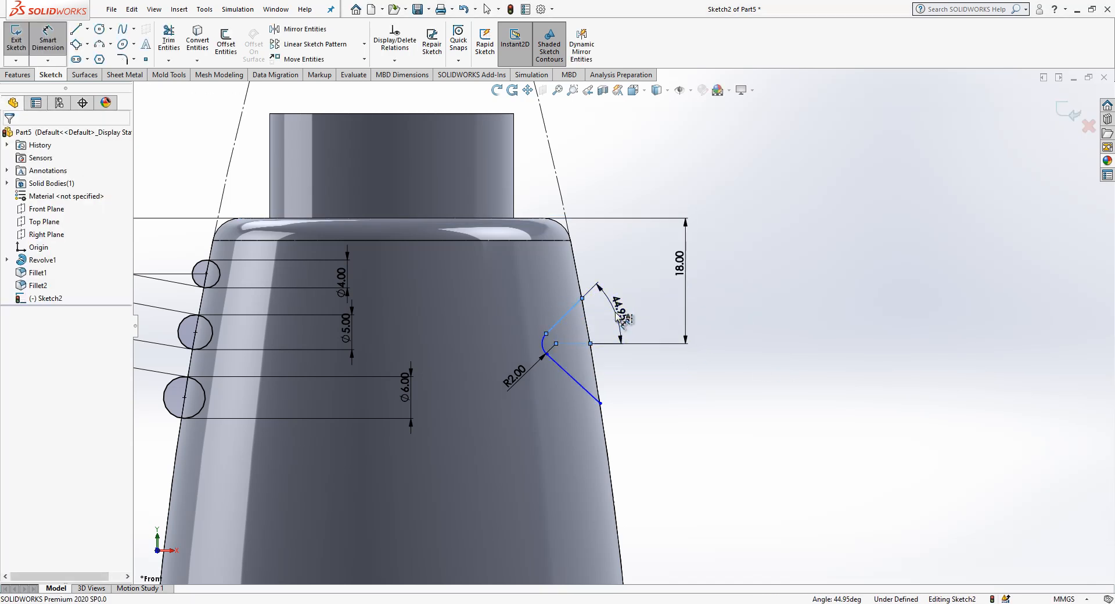
left_click(619, 314)
key("Return")
left_click(655, 400)
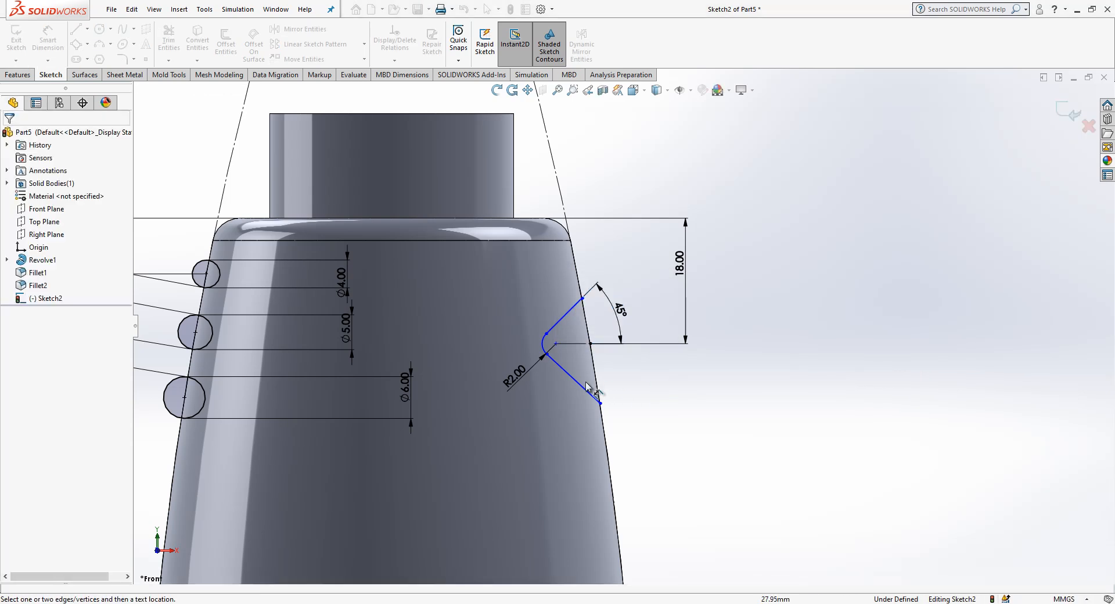
Dimension the angle between the lower slanted line and the horizontal construction line as 55 degrees
left_click(575, 381)
left_click(578, 345)
left_click(592, 396)
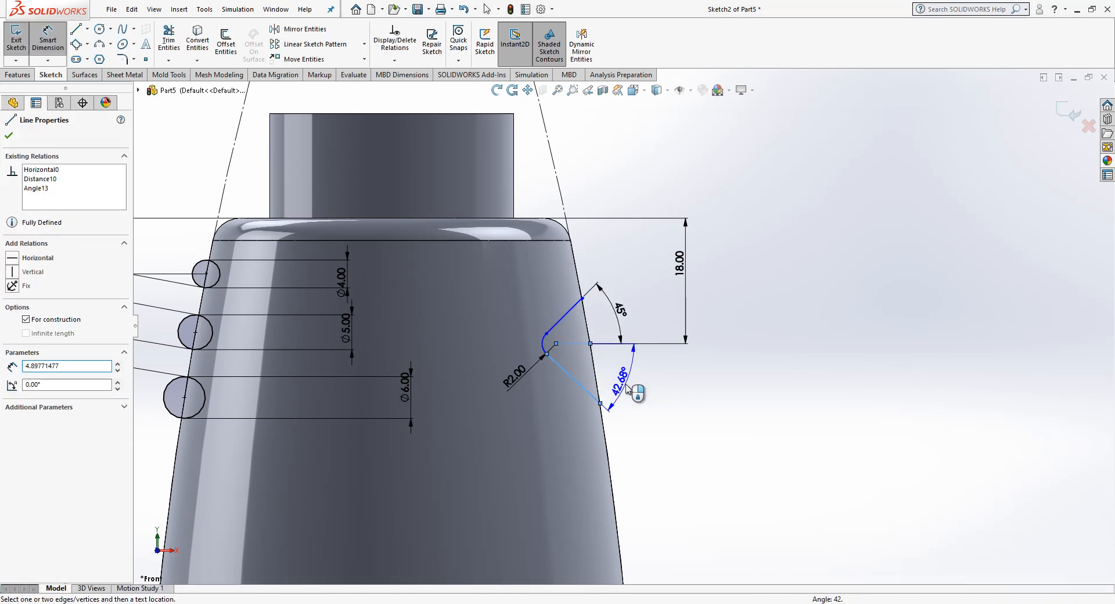
left_click(625, 386)
key("Return")
left_click(718, 459)
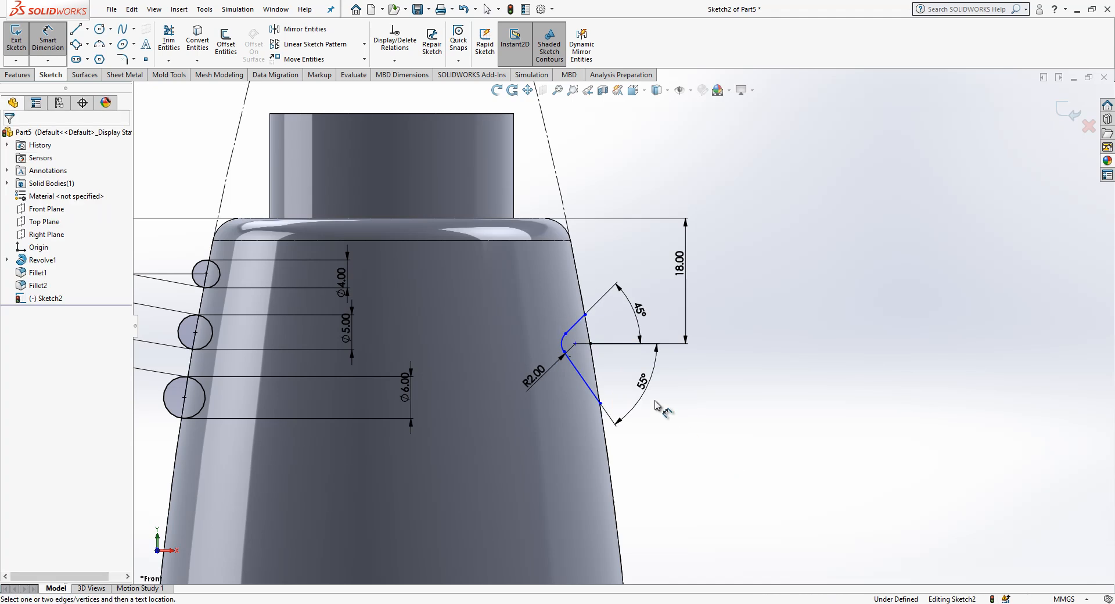
Draw a vertical construction line about 64 mm long from the midpoint of the neck's top edge down the bottle's axis
left_click(575, 343)
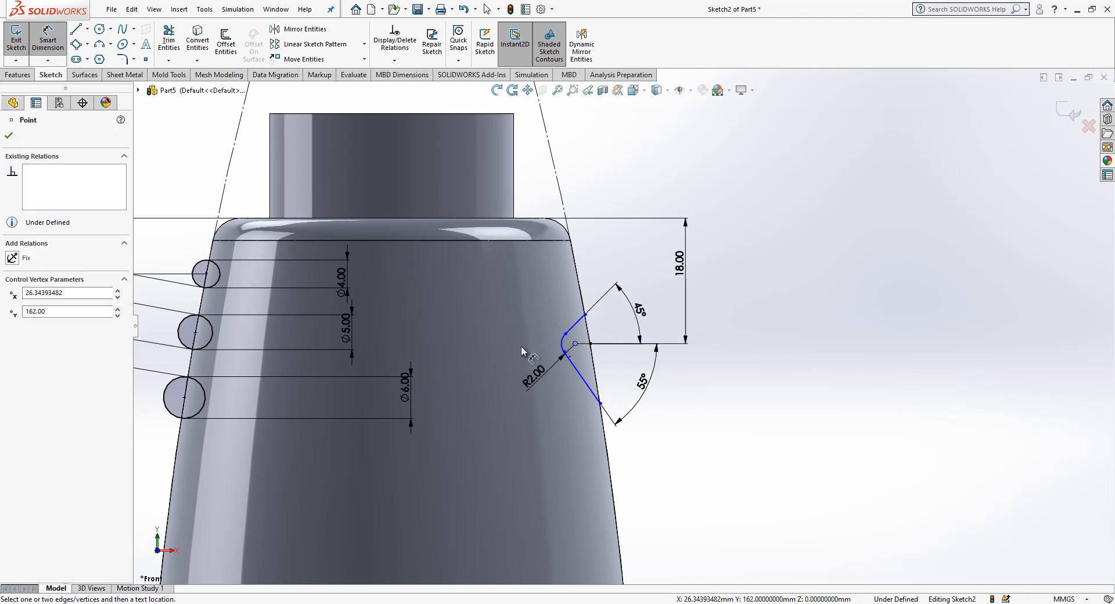
scroll(447, 244, "up", 2)
left_click(425, 253)
left_click(75, 29)
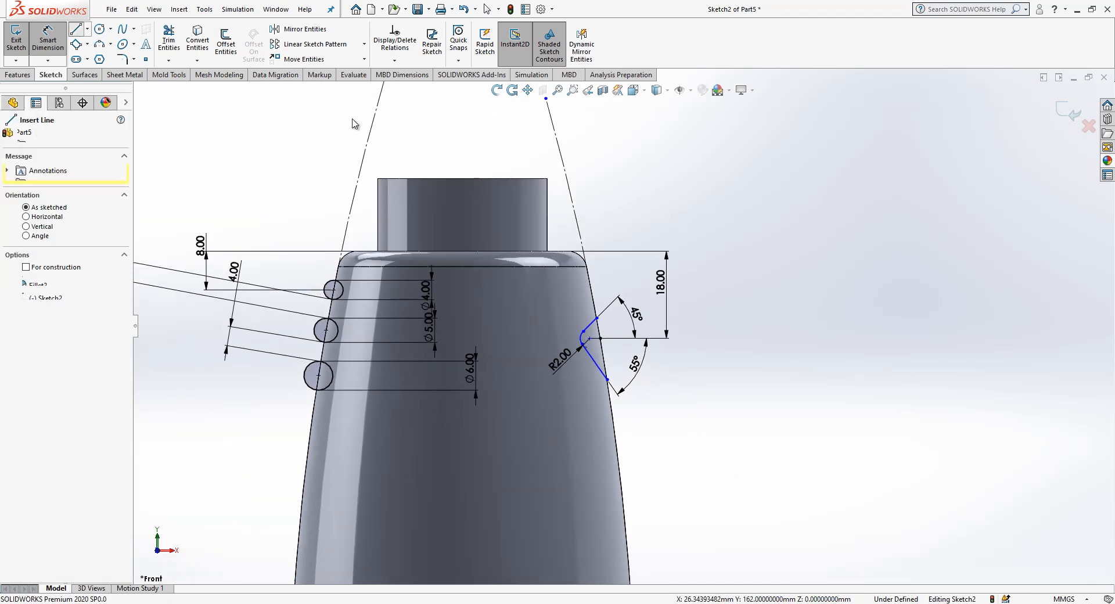
left_click(463, 178)
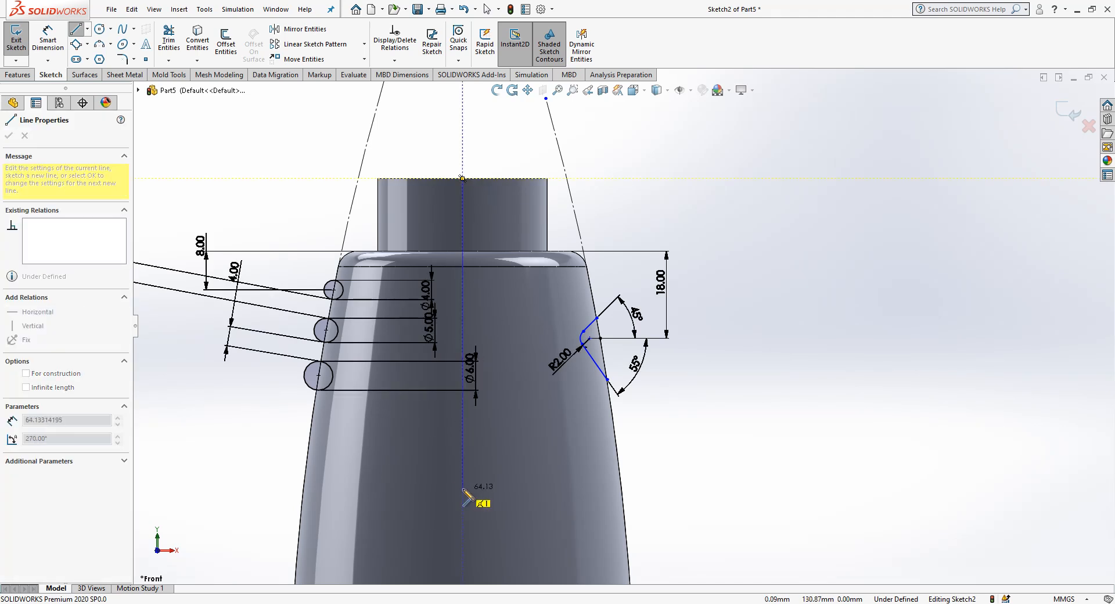
key("Escape")
left_click(461, 453)
left_click(511, 419)
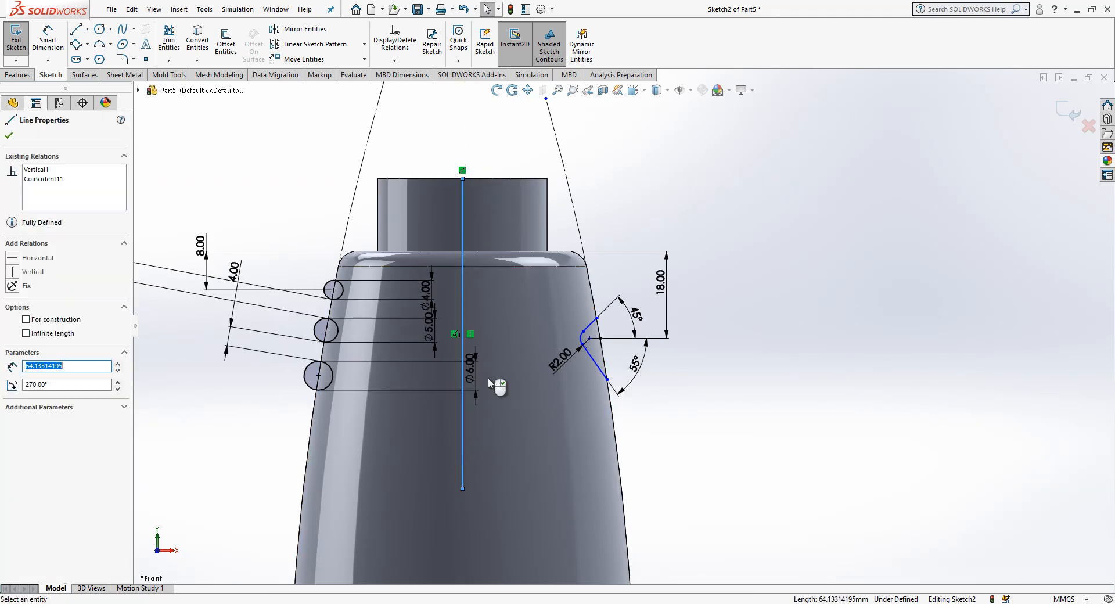
Dimension the horizontal distance from the notch arc's center to the vertical construction line as 27 mm
left_click(48, 44)
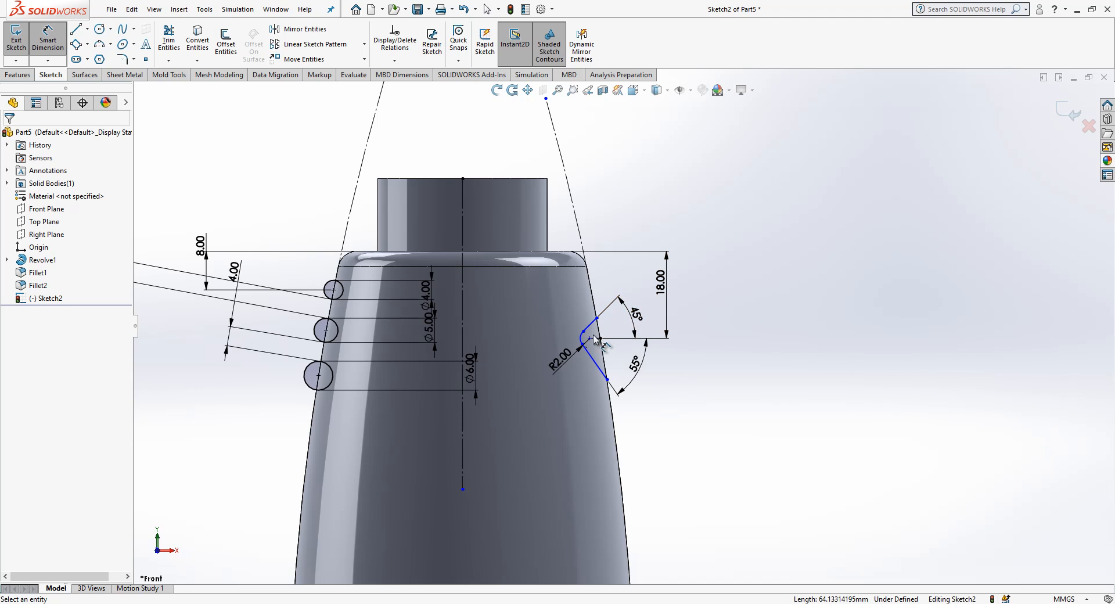
left_click(588, 336)
left_click(464, 299)
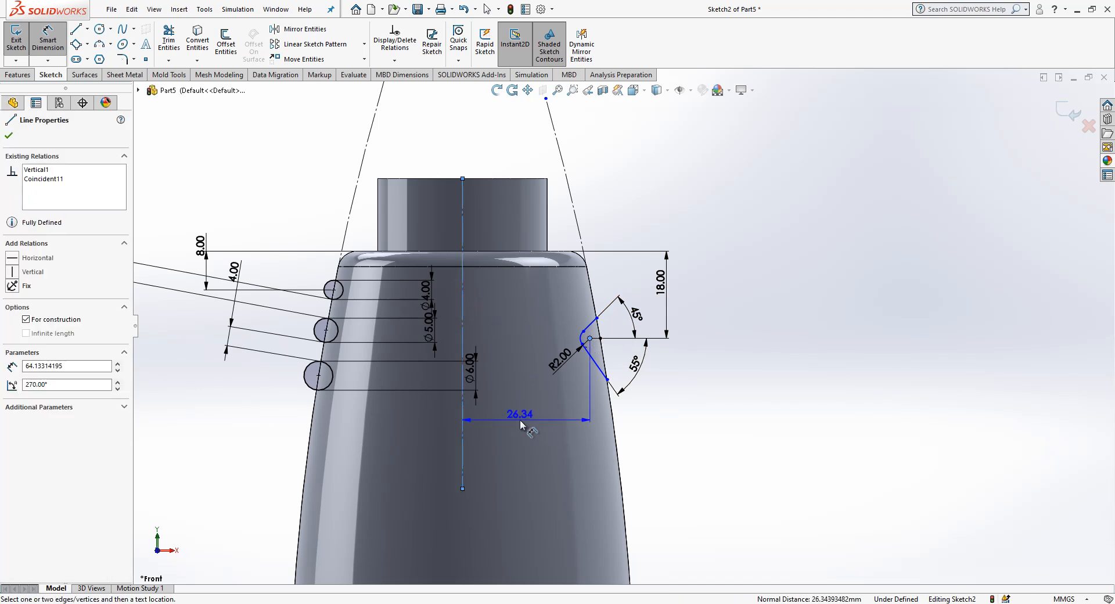
left_click(520, 419)
type("27")
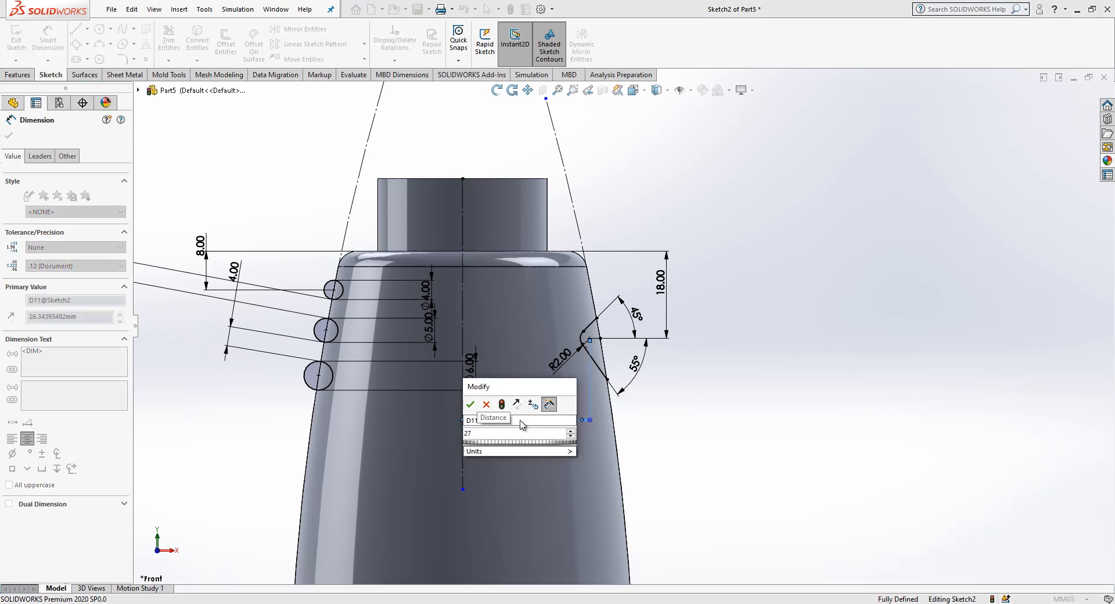
key("Return")
scroll(604, 321, "down", 2)
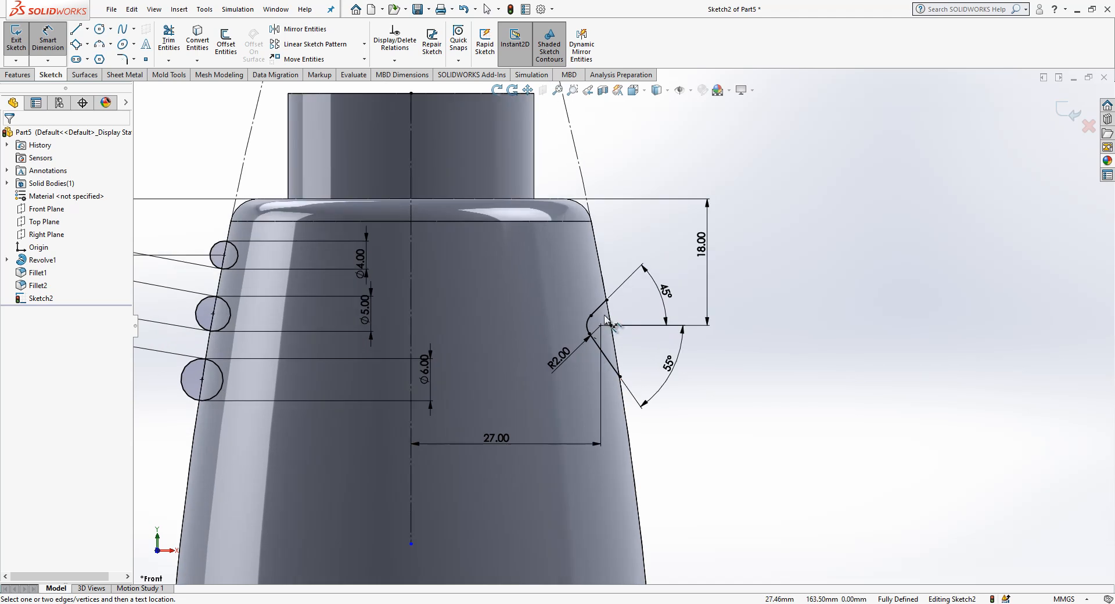
scroll(625, 327, "up", 1)
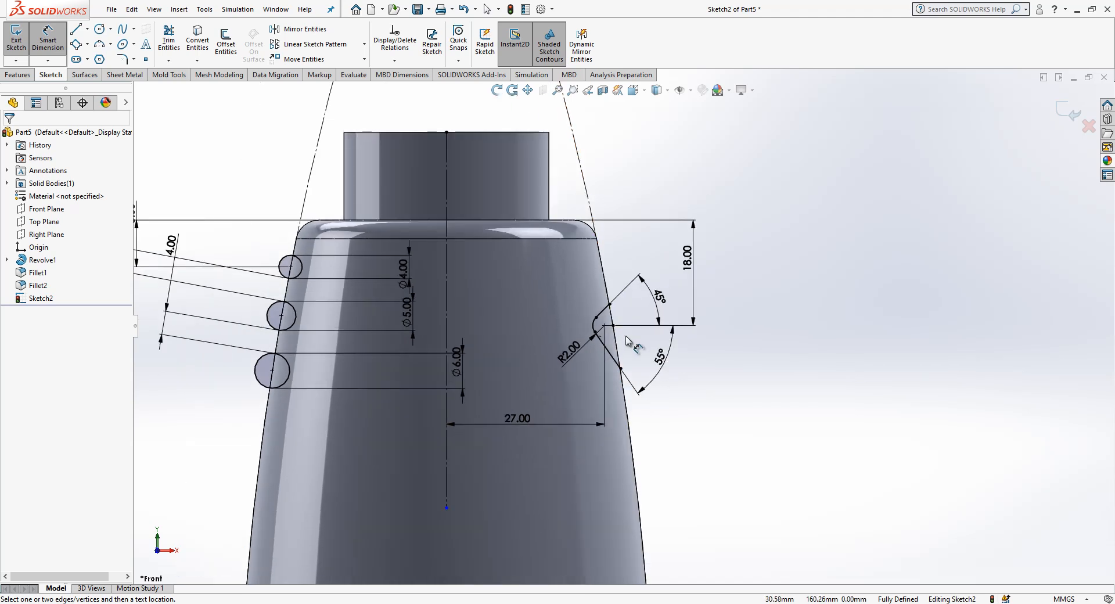
scroll(598, 339, "down", 1)
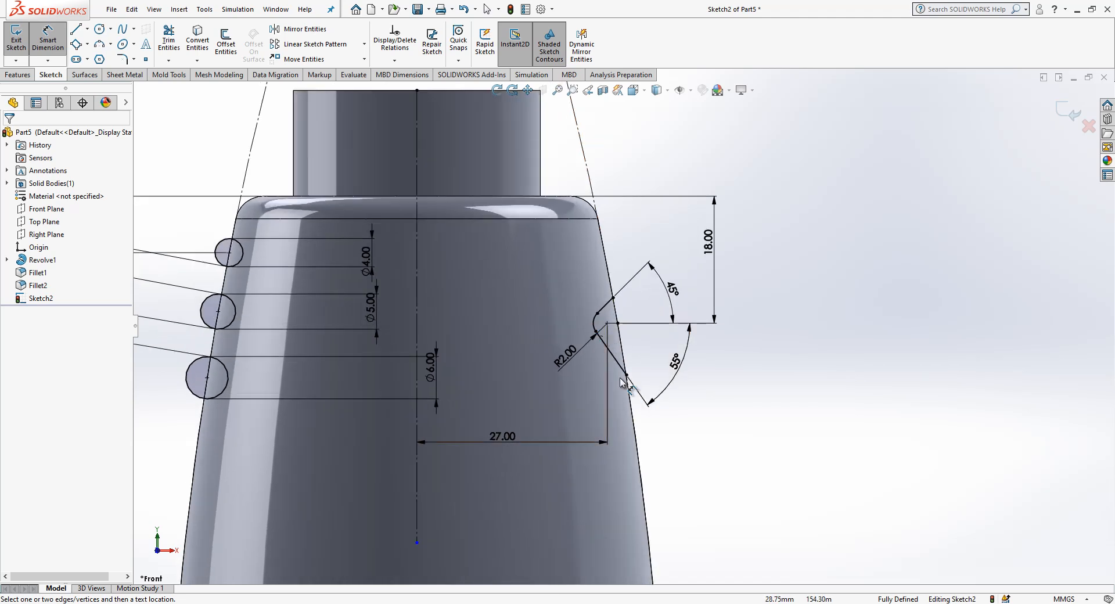
key("l")
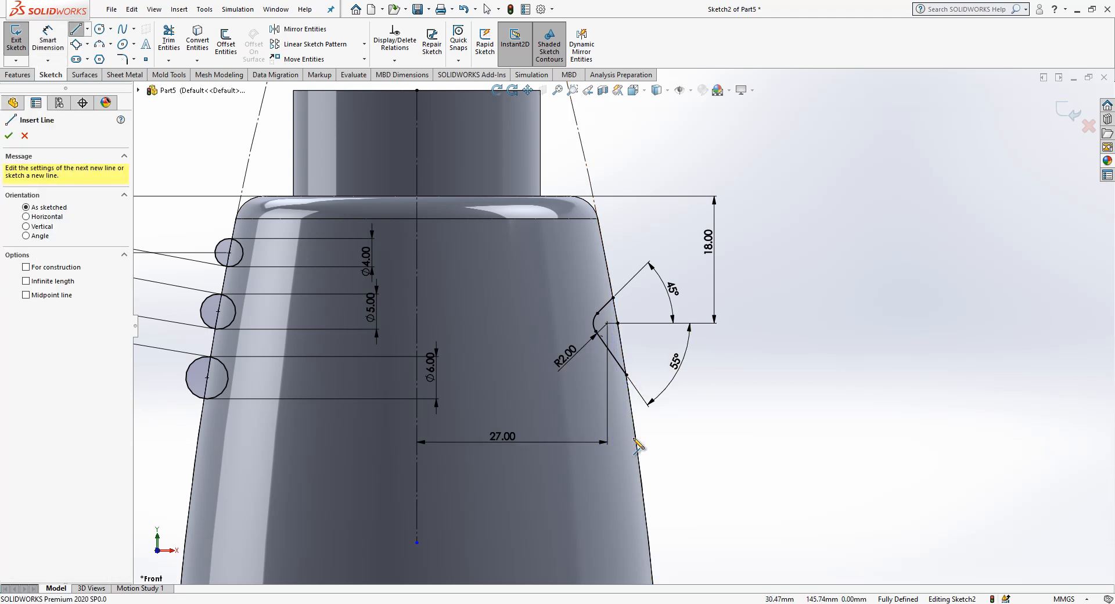
left_click(635, 439)
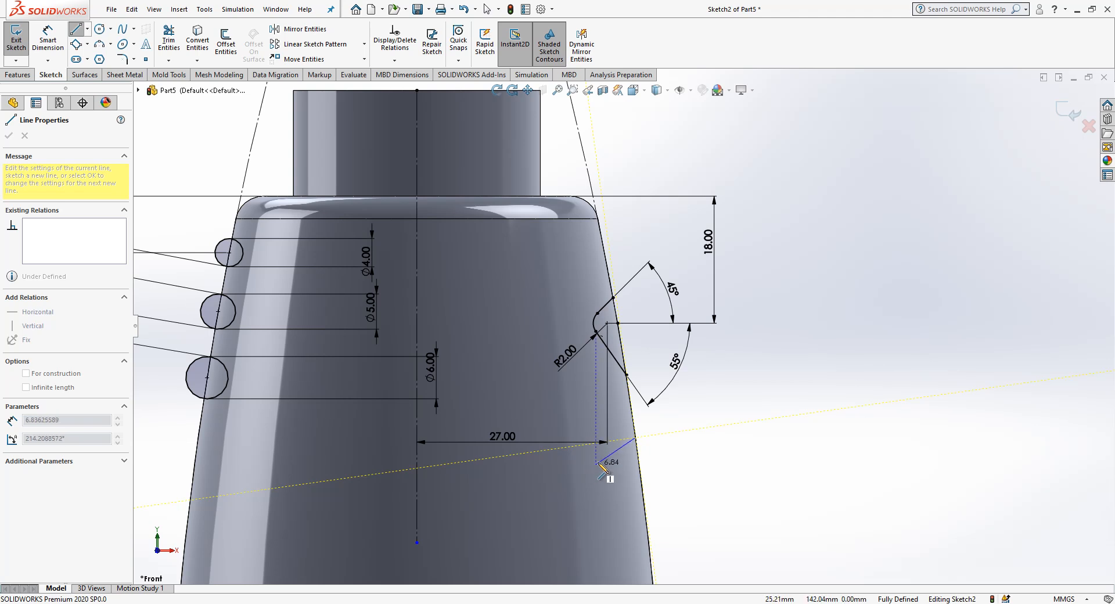
key("Escape")
key("l")
left_click(635, 437)
key("Escape")
right_click_drag(769, 379, 694, 388)
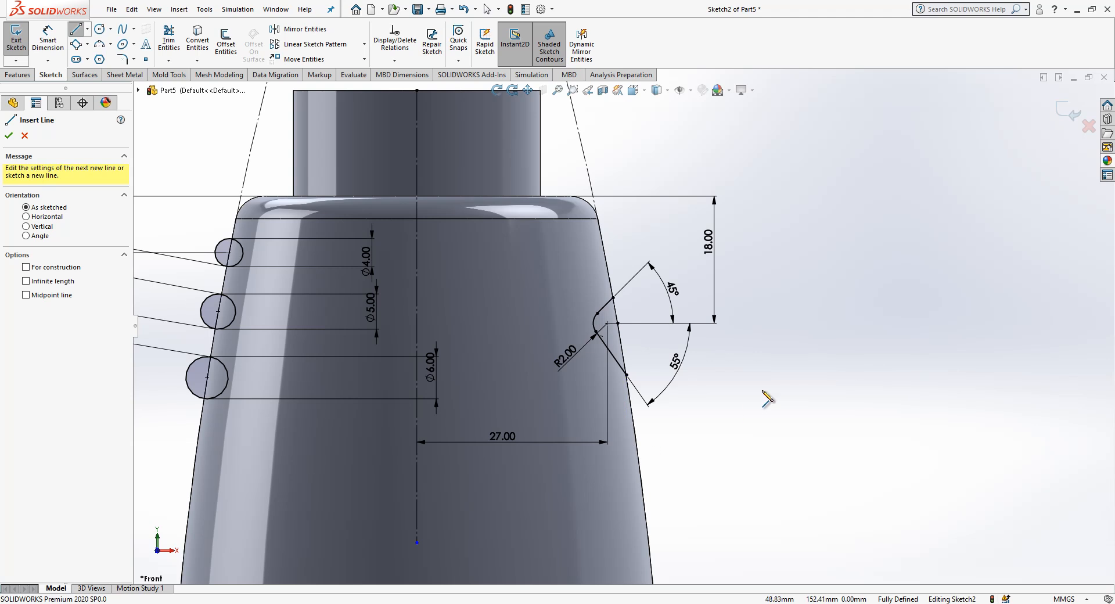
right_click_drag(764, 401, 737, 400)
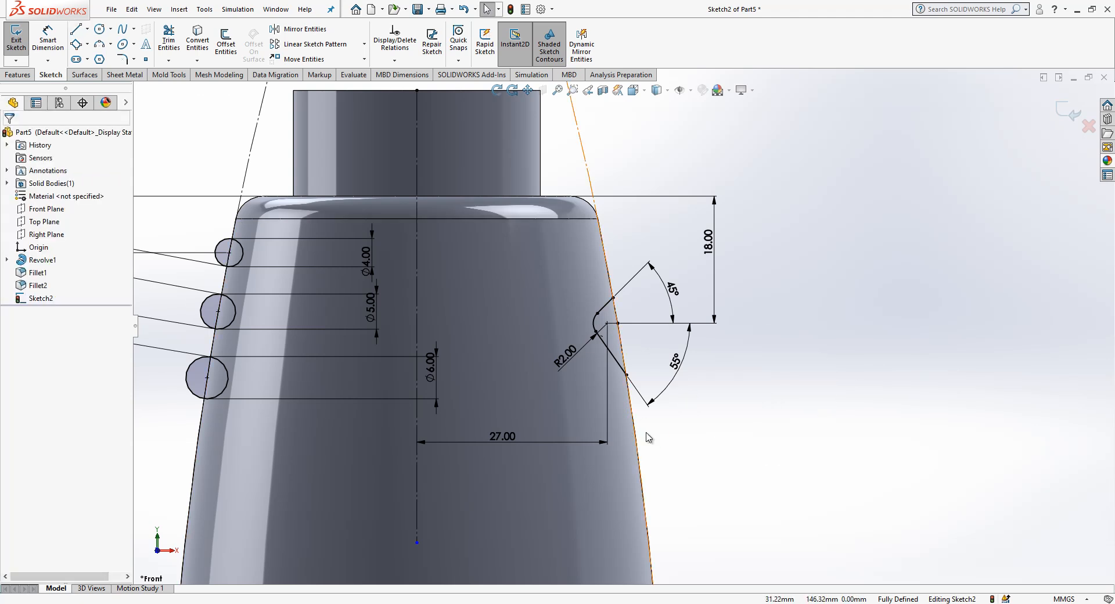
Sketch a second notch below the first on the right side arc: a slanted line, a tangent arc about 3.5 mm in radius and a closing tangent line
right_click_drag(618, 423, 608, 424)
left_click(640, 476)
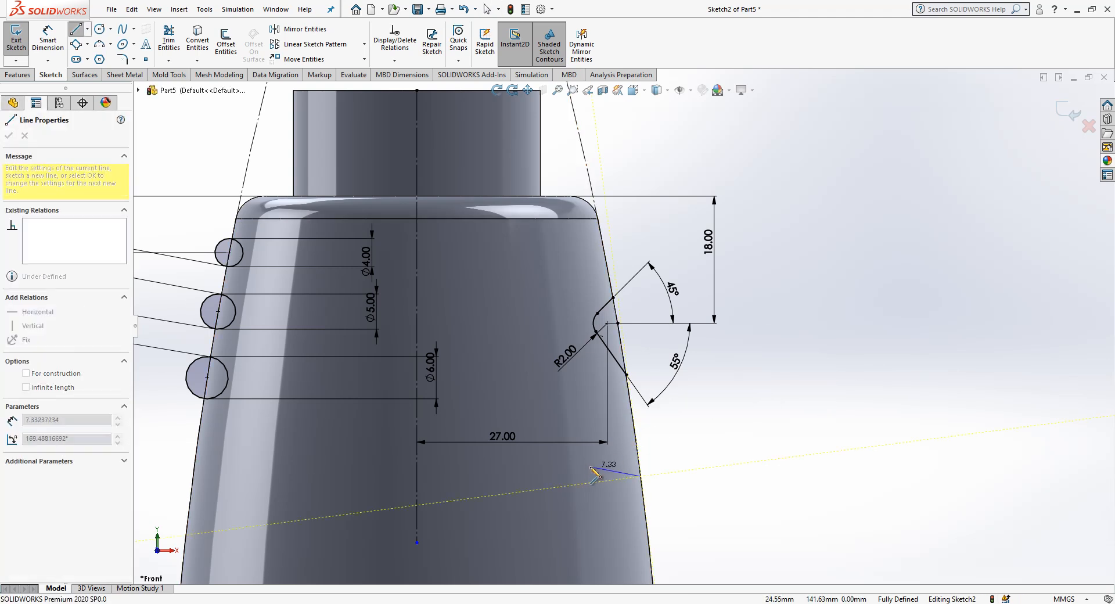
left_click(595, 495)
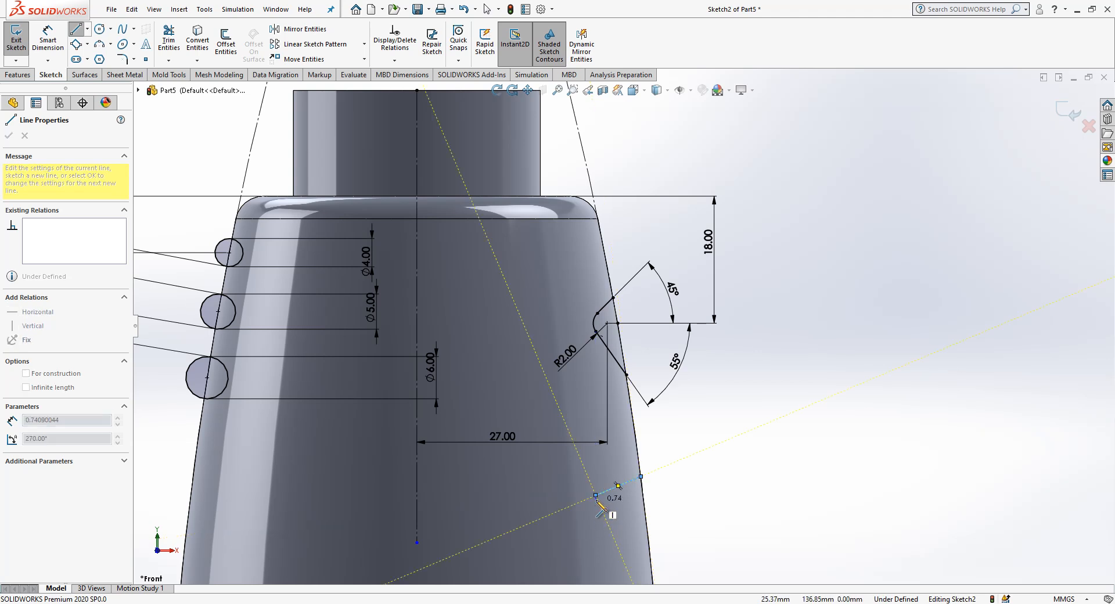
left_click(602, 542)
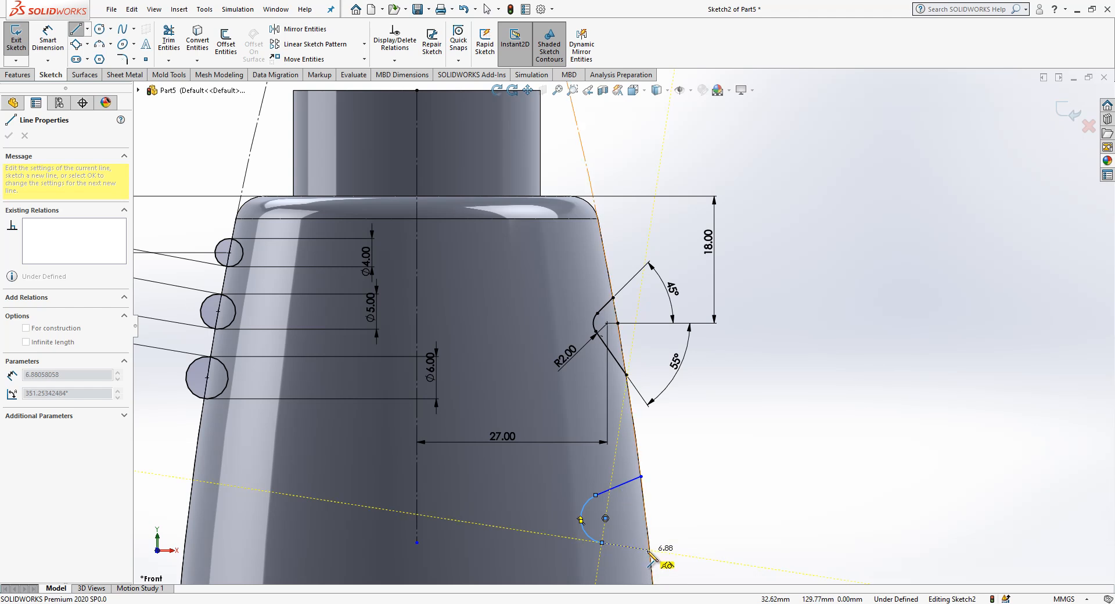
left_click(649, 550)
key("Escape")
Draw a horizontal line about 9.7 mm long outward from the second notch arc's center and make it construction geometry
key("l")
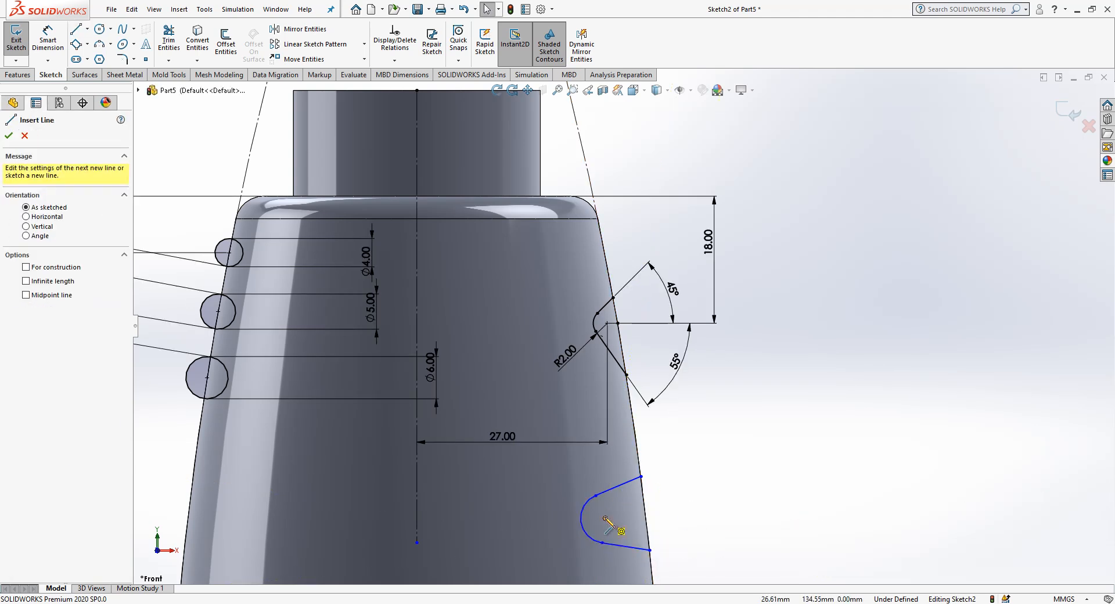
left_click(605, 517)
left_click(674, 518)
key("Escape")
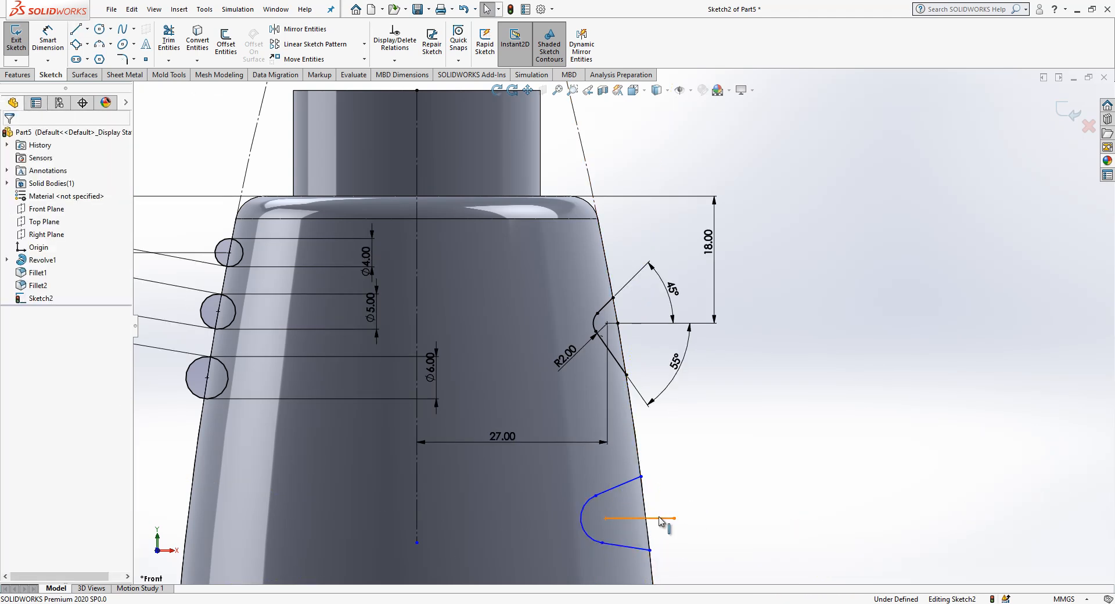
left_click(667, 518)
left_click(692, 482)
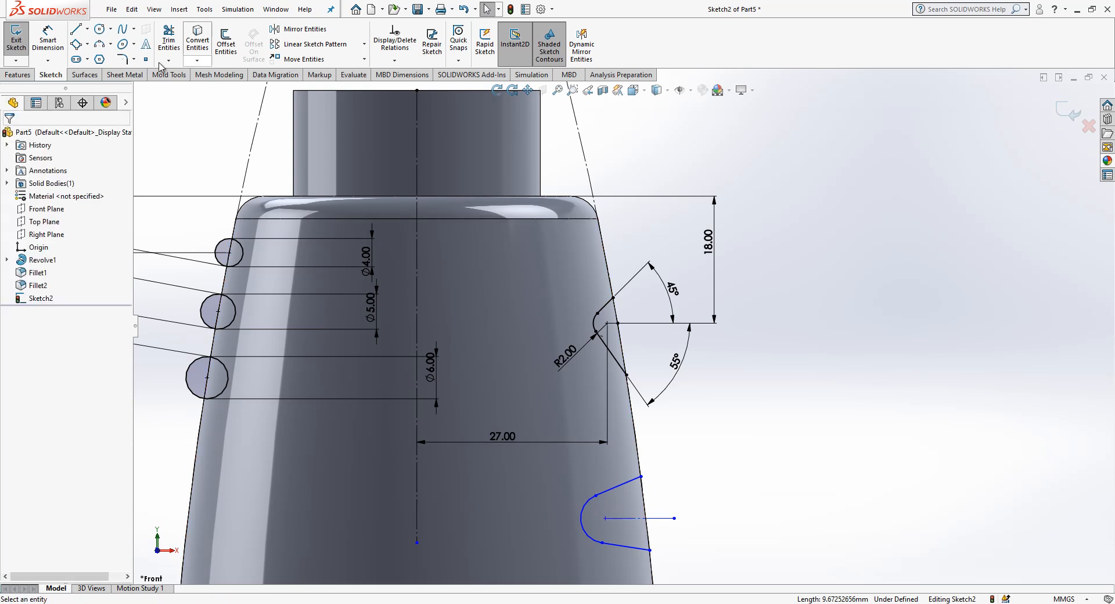
Dimension the second notch's arc with a radius of 3 mm
left_click(57, 40)
left_click(584, 512)
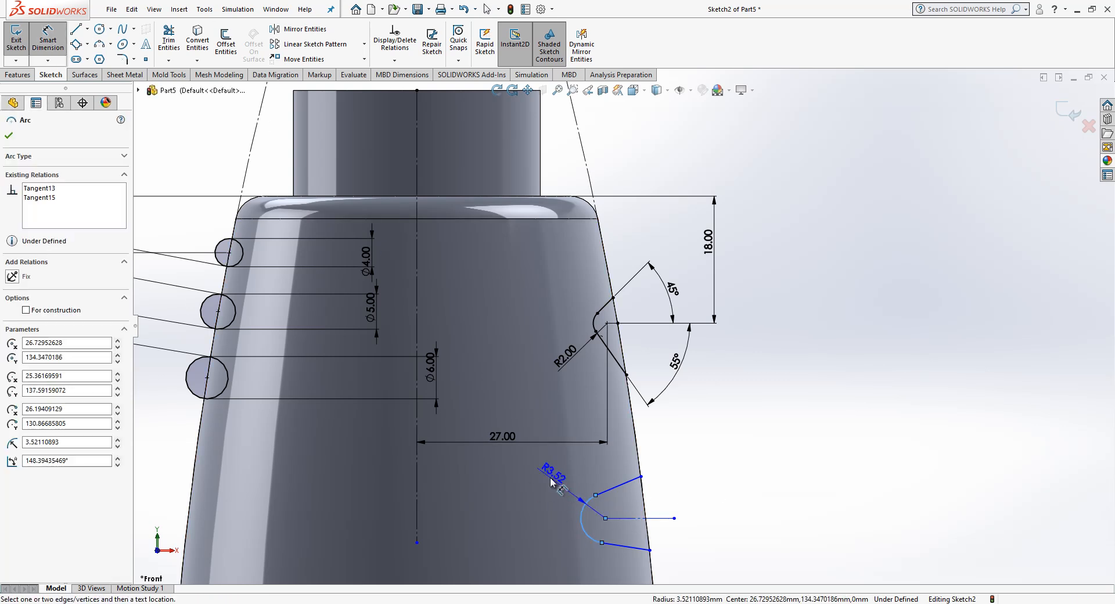
left_click(549, 479)
type("3")
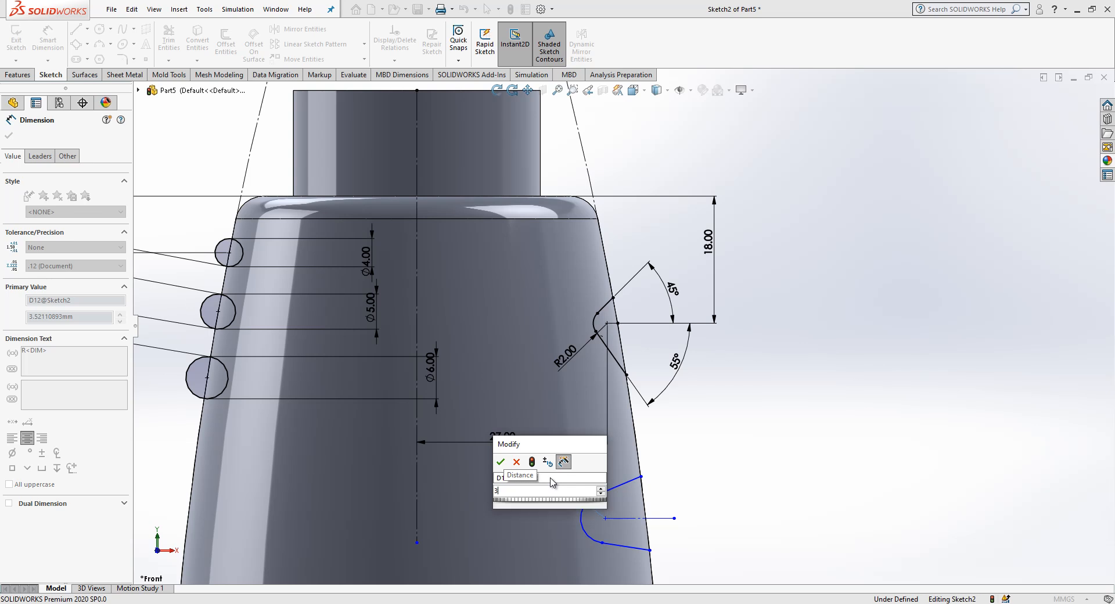
key("Return")
Dimension the angle between the second notch's upper slanted line and its horizontal construction line as 45 degrees
left_click(635, 515)
left_click(620, 485)
left_click(689, 490)
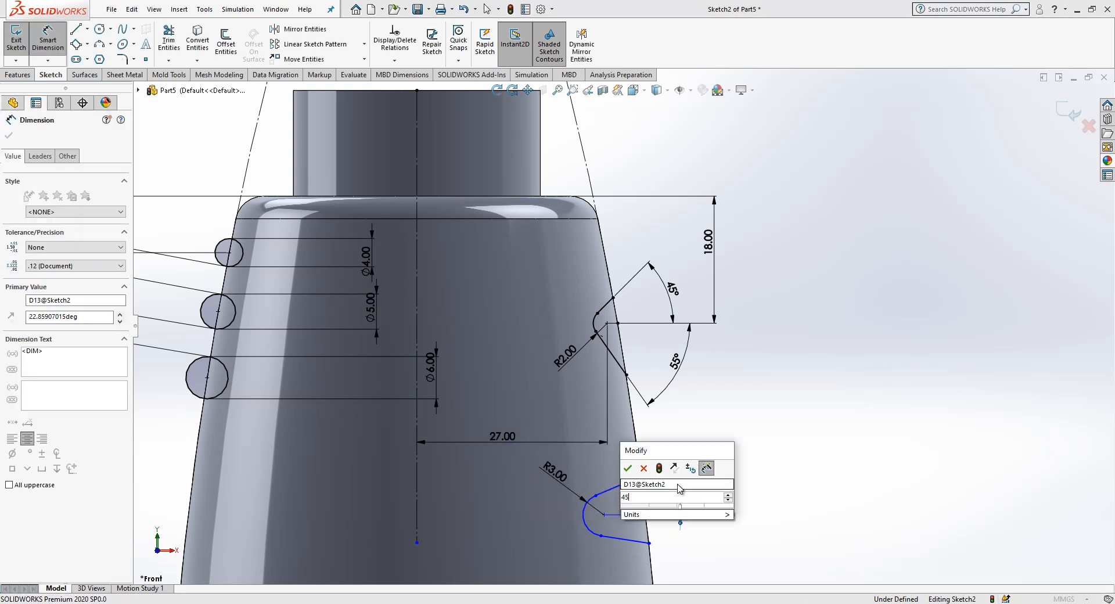
type("45")
key("Return")
key("Escape")
Move the outer end of the second notch's lower line down the side arc and make the line parallel to the first notch's lower line
left_click(632, 490)
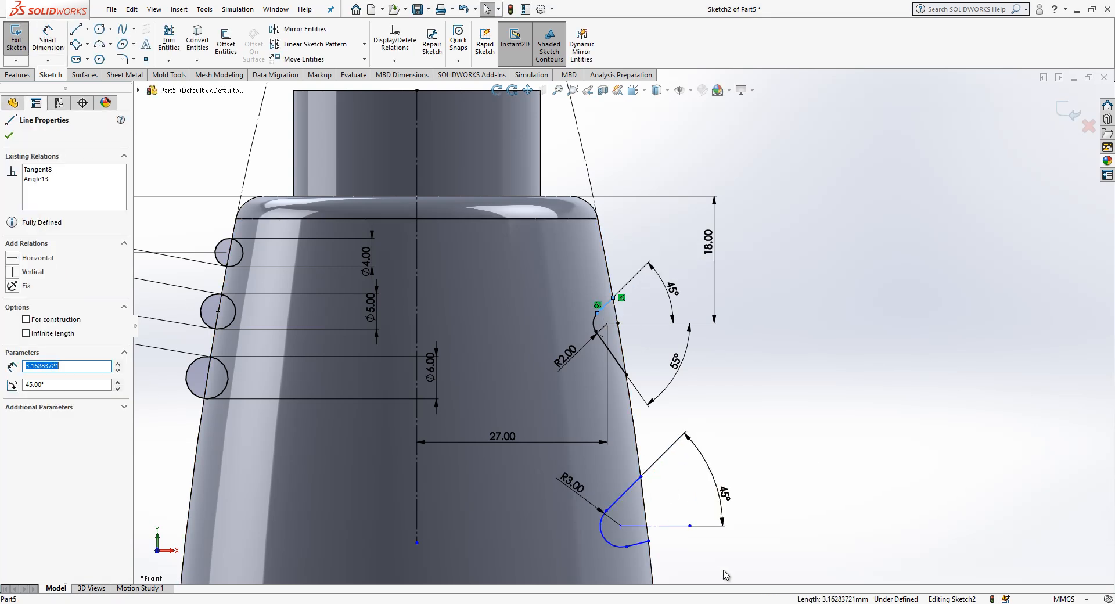
key("Escape")
left_click(640, 545)
left_click_drag(648, 541, 651, 569)
left_click(641, 563)
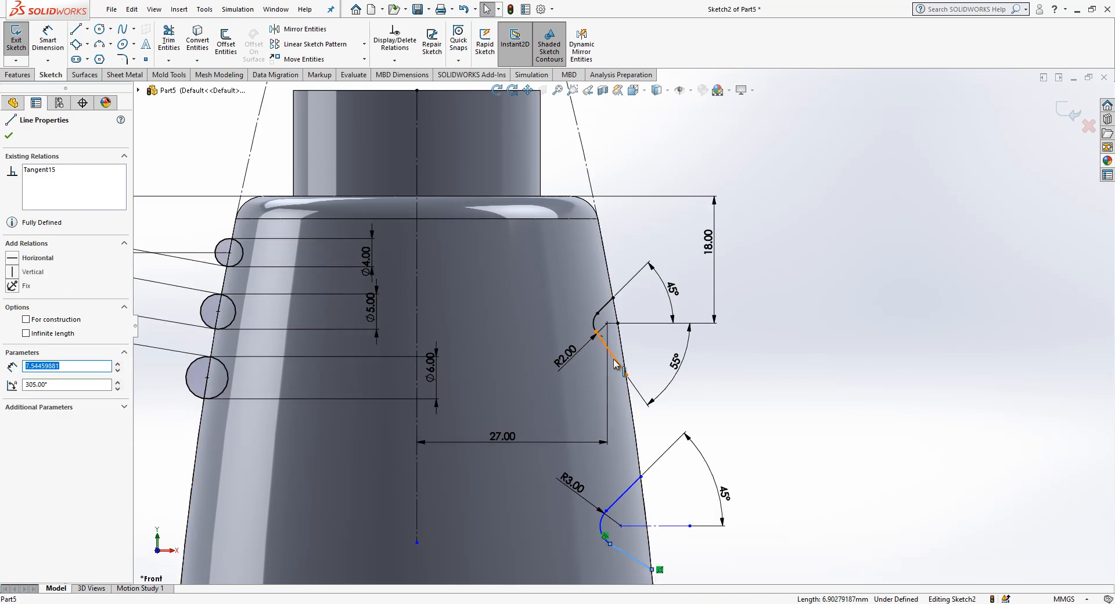
left_click(612, 352, "ctrl")
left_click(37, 383)
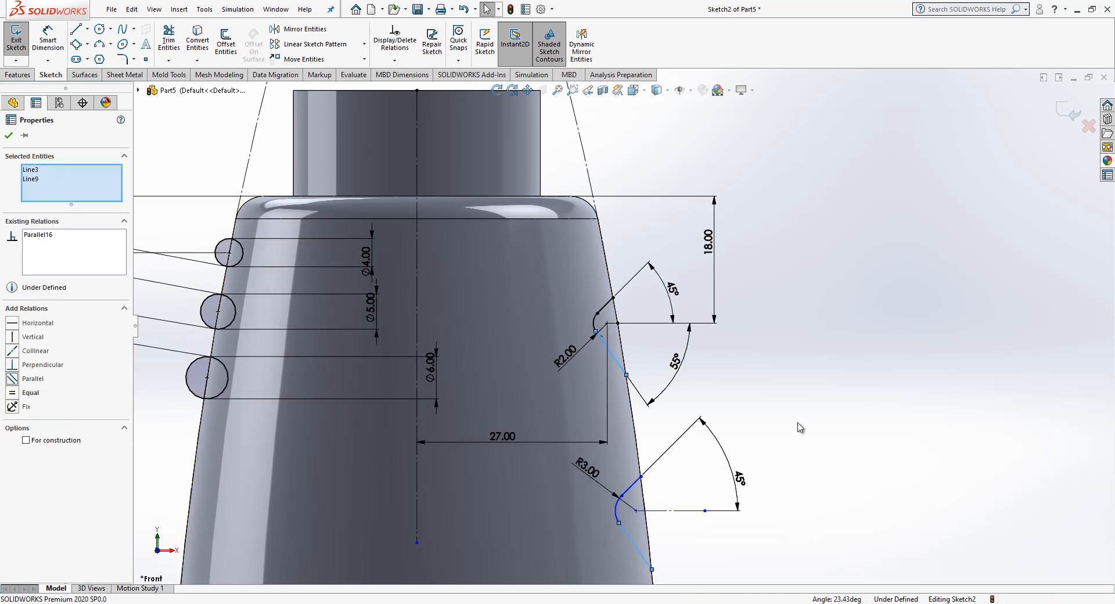
left_click(771, 452)
Dimension the vertical distance between the two notches' horizontal construction lines as 18 mm
scroll(761, 463, "up", 2)
left_click(48, 40)
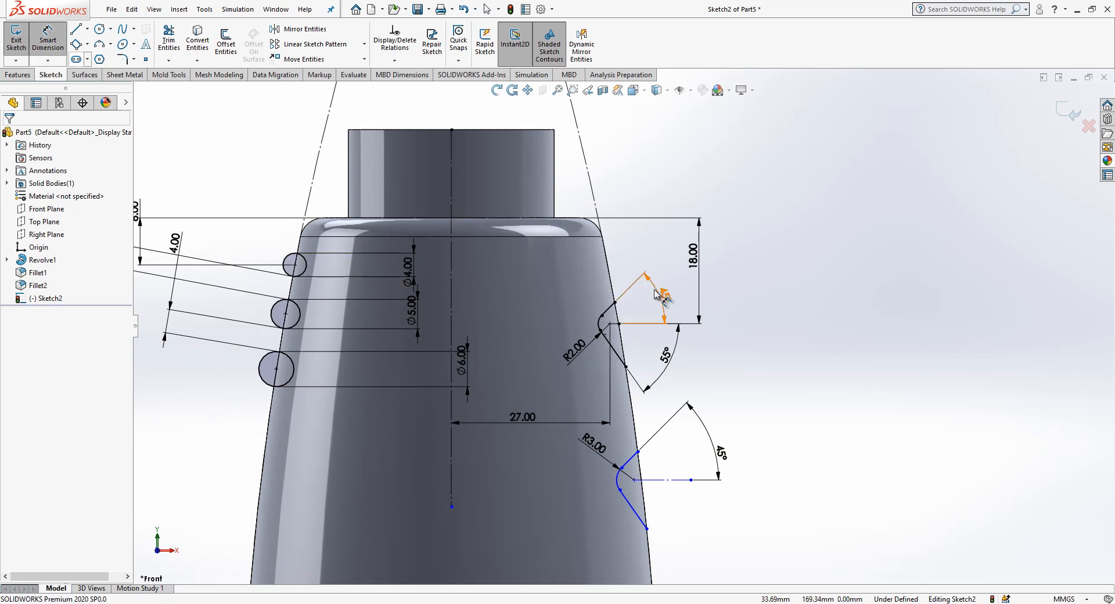
left_click(656, 479)
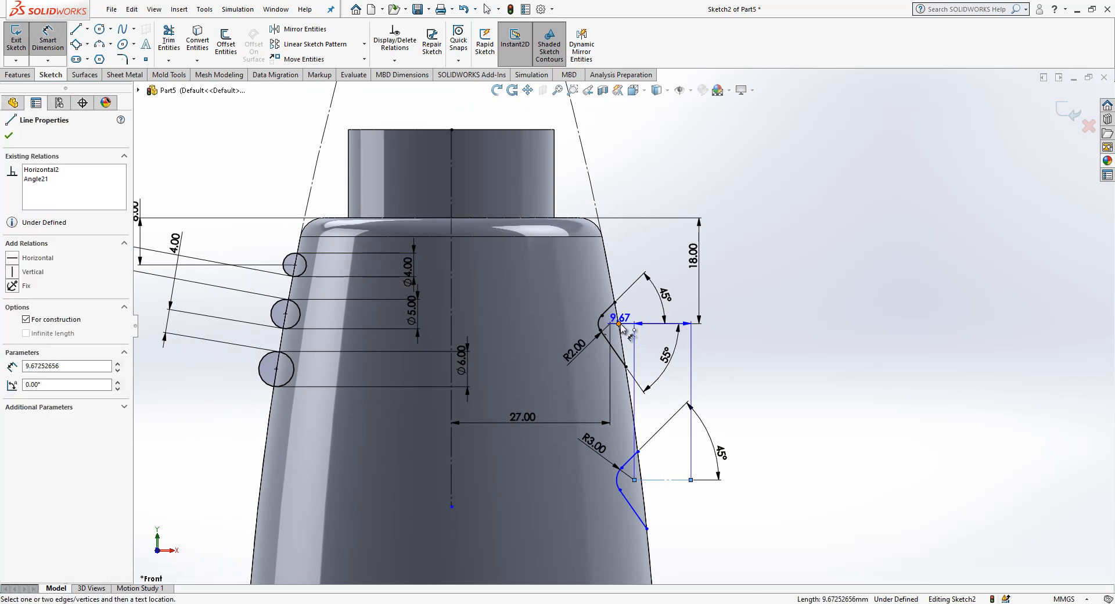
left_click(620, 325)
left_click(753, 402)
type("18")
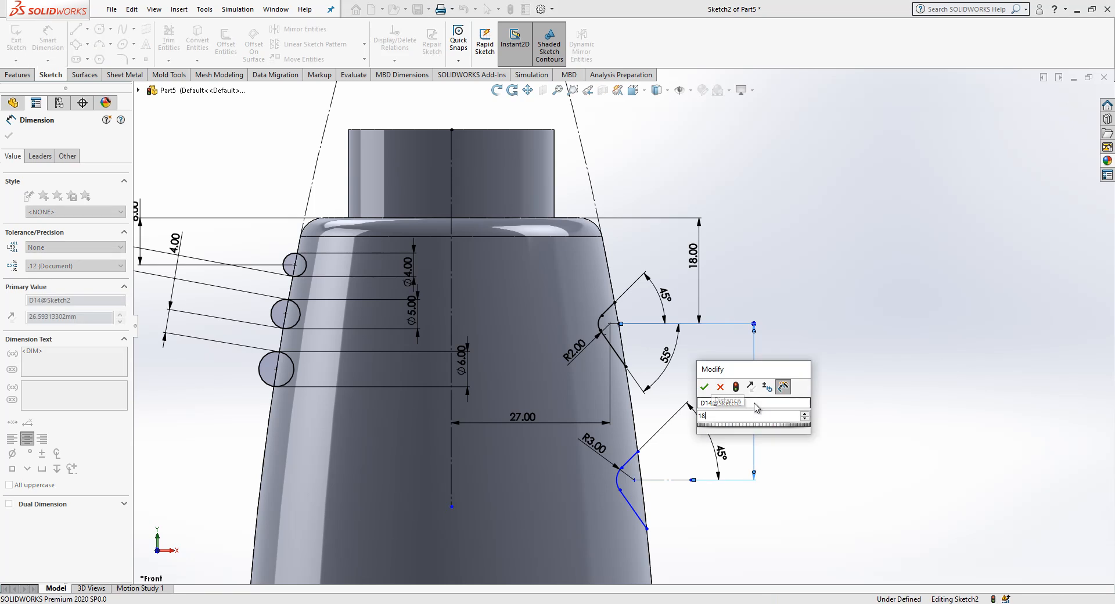
key("Return")
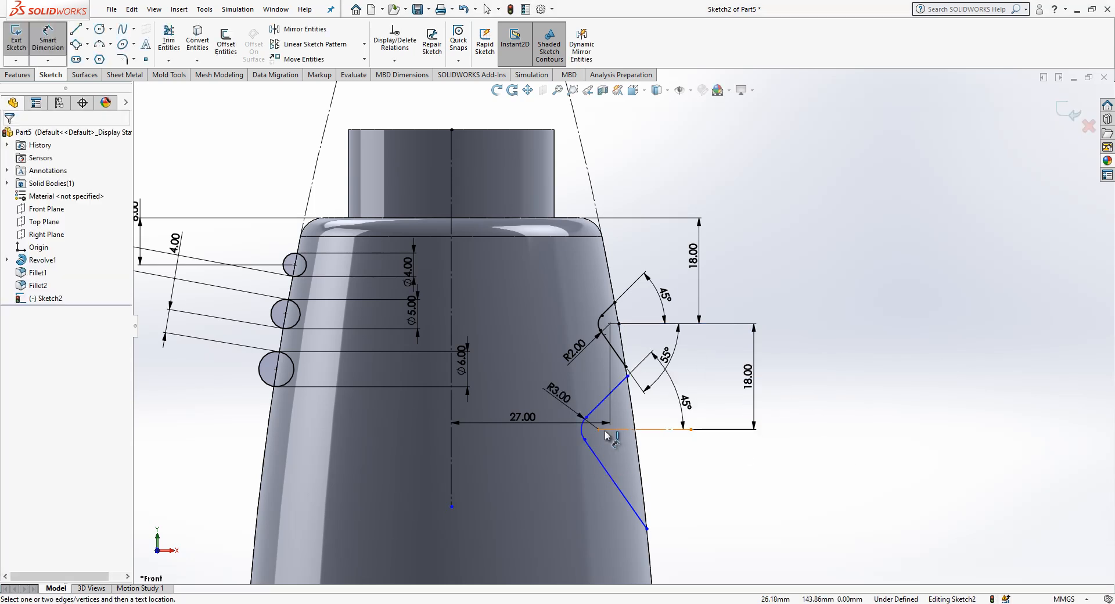
Dimension the second notch arc's center 30 mm from the vertical construction line and place that dimension above the first notch
left_click(599, 429)
left_click(453, 445)
left_click(546, 534)
key("Return")
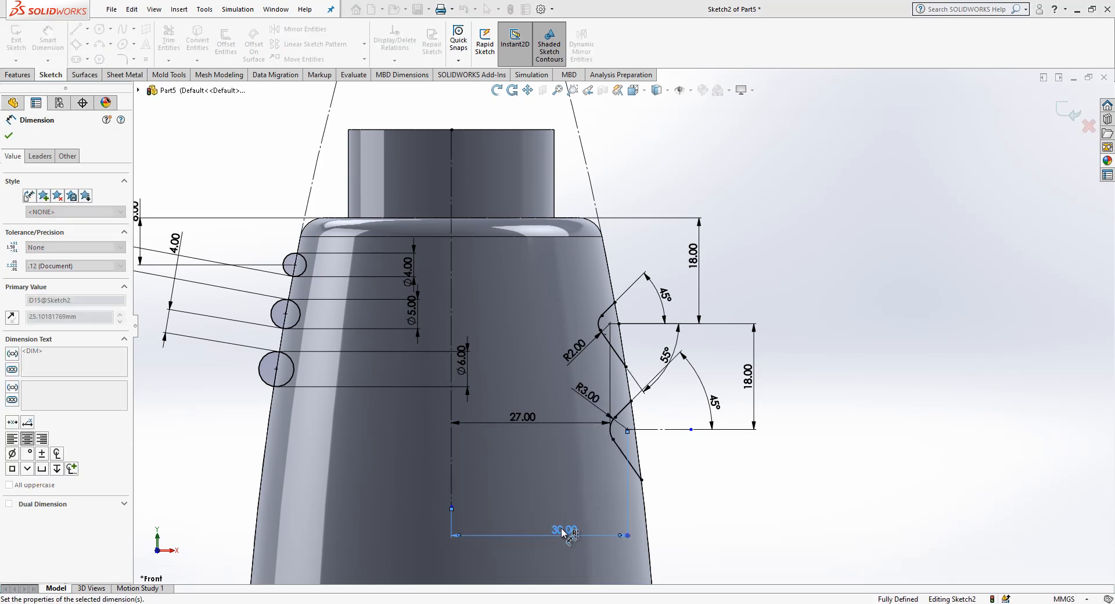
scroll(648, 433, "down", 3)
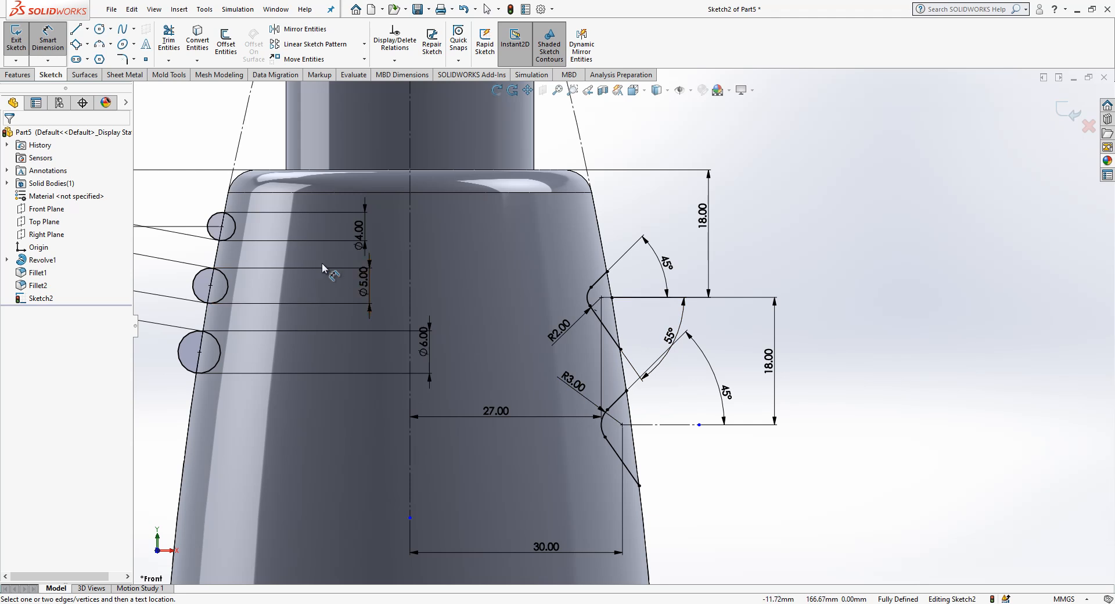
left_click_drag(537, 545, 511, 230)
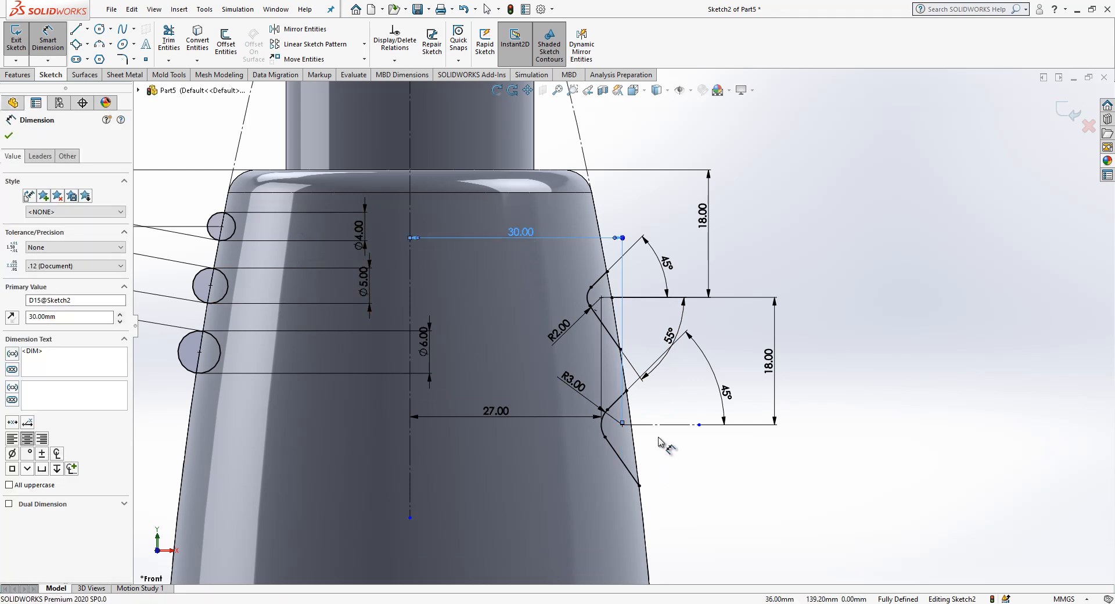
Sketch a third notch below the second, with an upper slanted line about 8.7 mm long, a tangent arc and a lower line ending on the side arc
scroll(662, 443, "up", 2)
key("l")
left_click(627, 442)
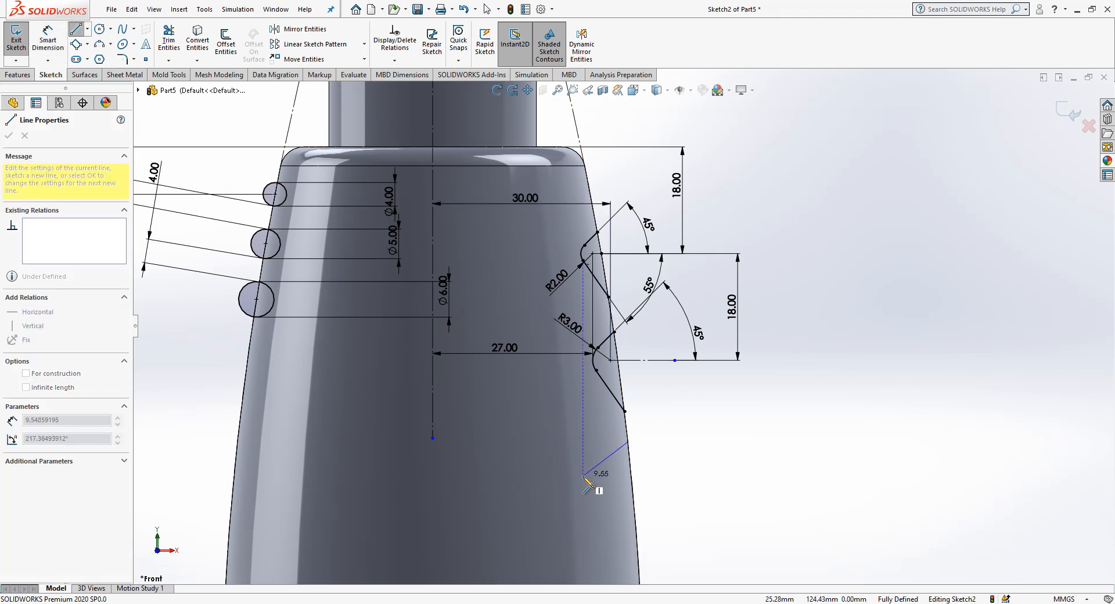
left_click(583, 467)
key("a")
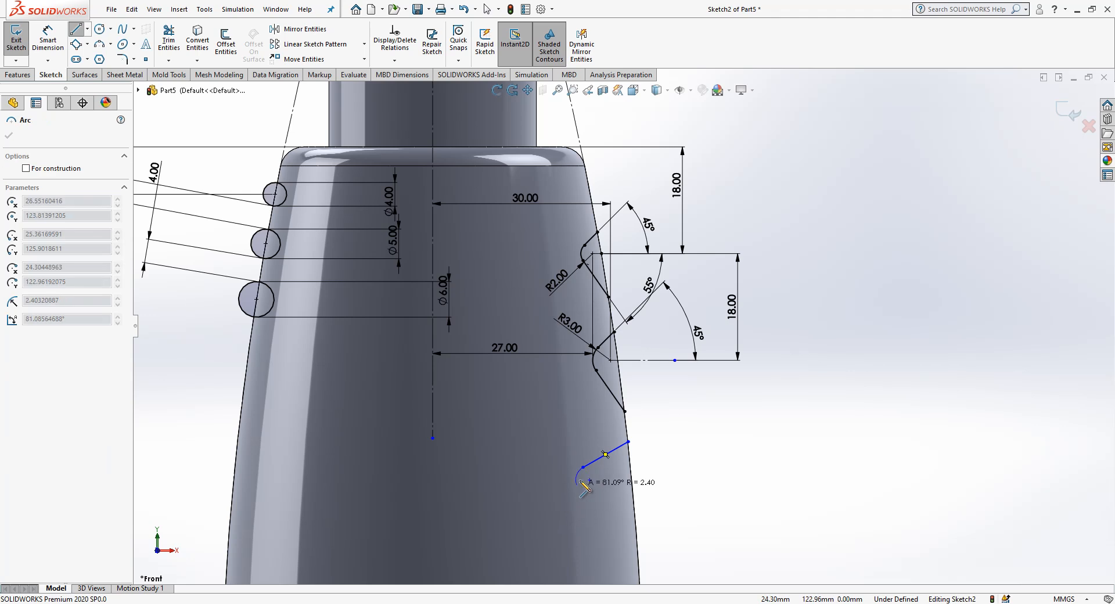
left_click(584, 508)
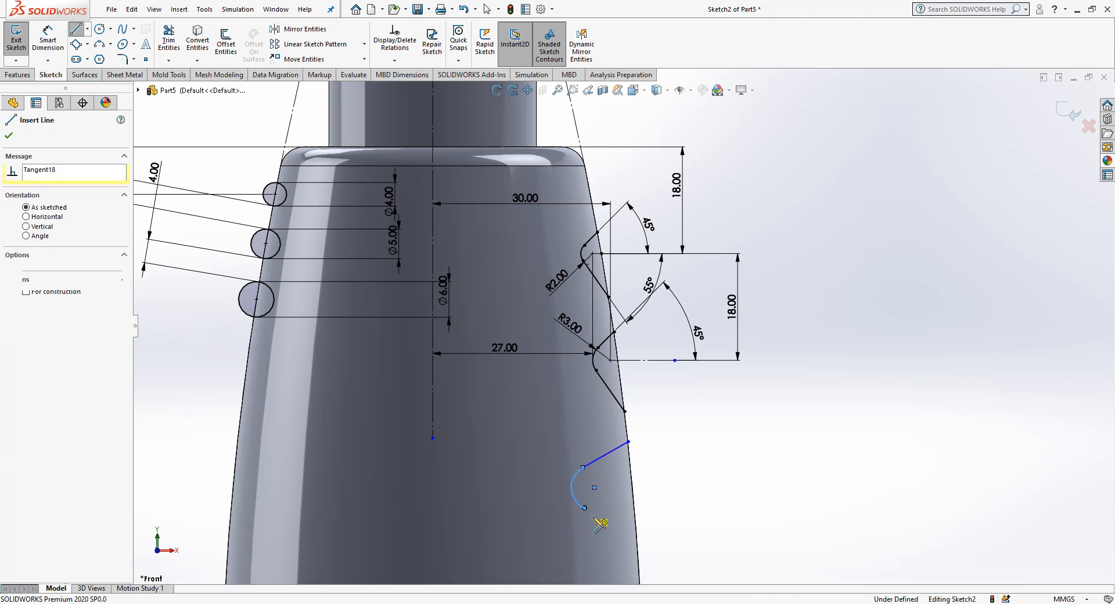
left_click(637, 533)
key("Escape")
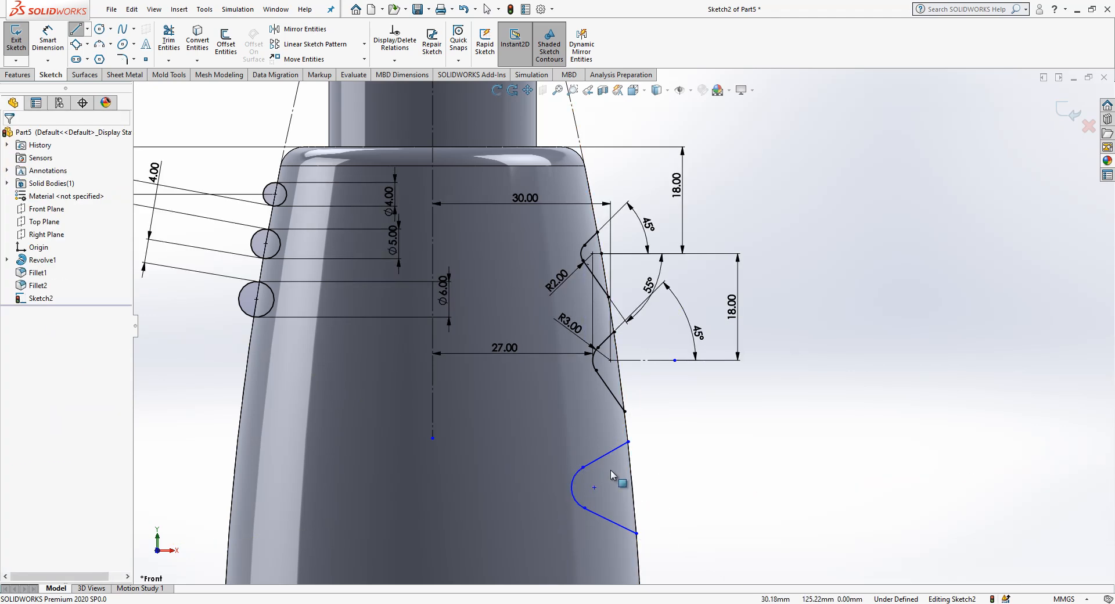
Make the third notch's upper and lower lines parallel to the corresponding lines of the second notch
left_click(611, 455)
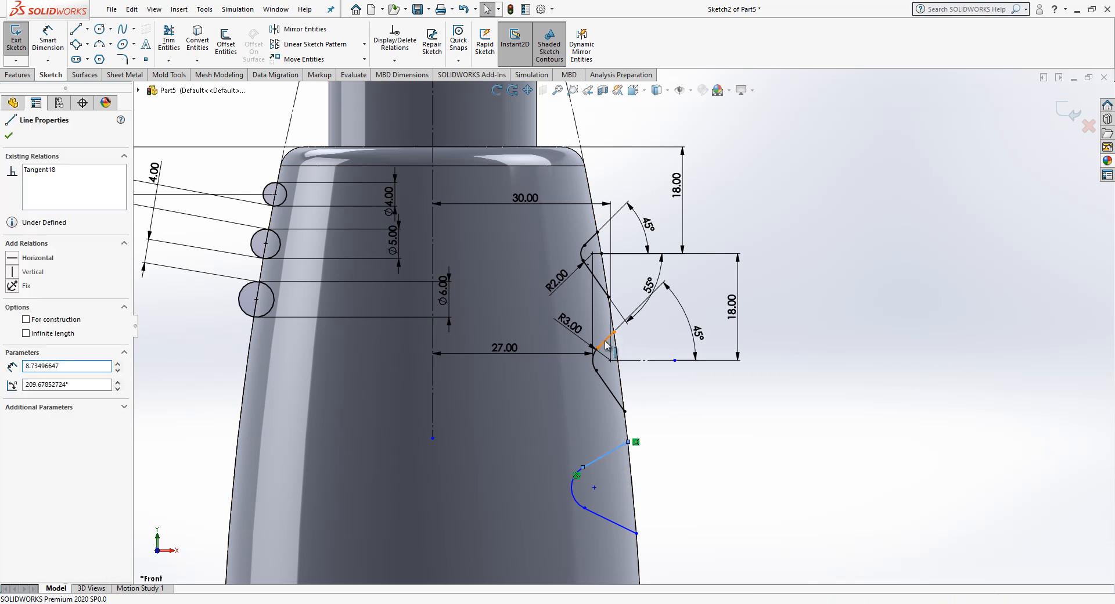
left_click(606, 343, "ctrl")
left_click(33, 379)
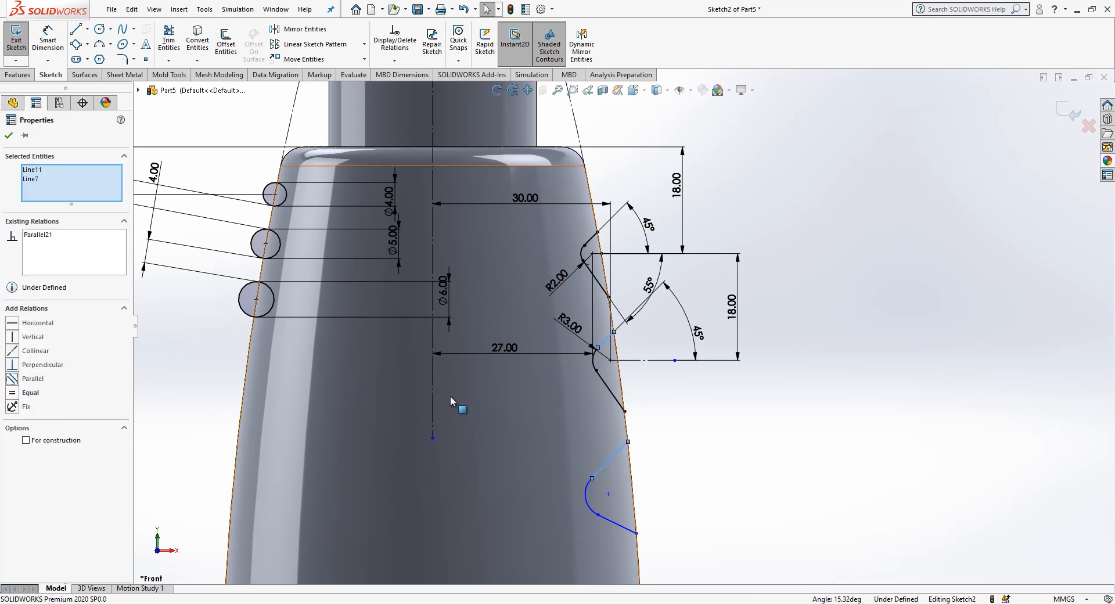
left_click(552, 459)
left_click(620, 525)
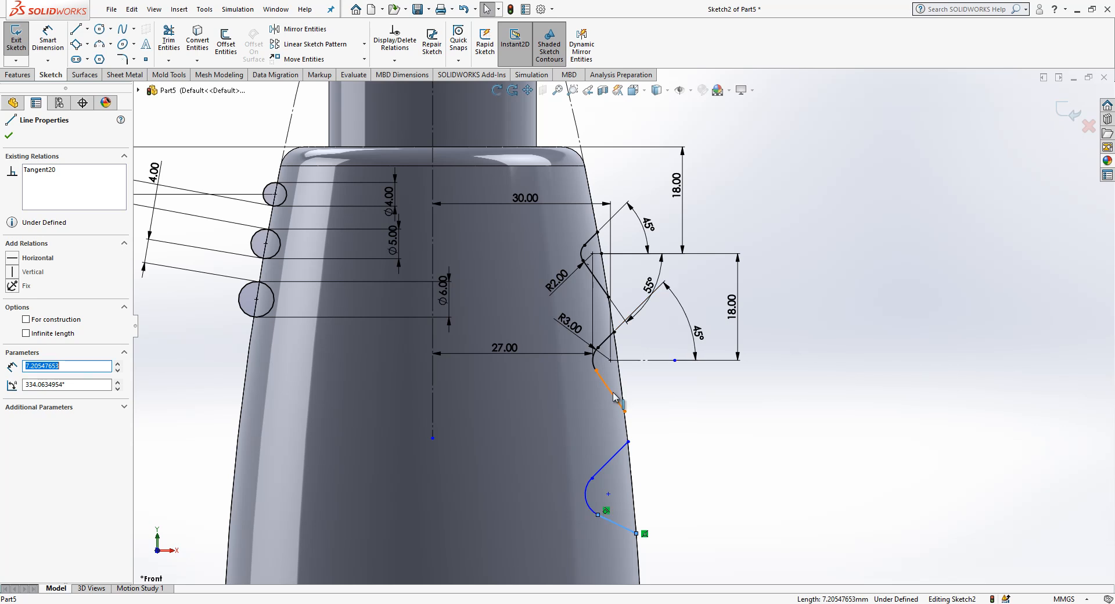
left_click(614, 397, "ctrl")
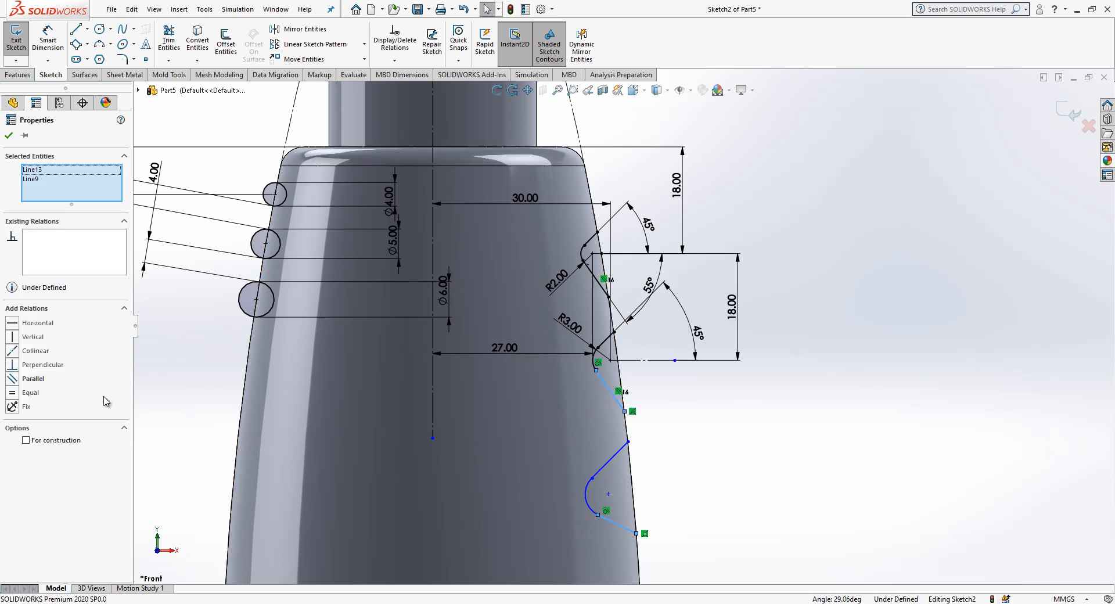
left_click(33, 382)
left_click(155, 352)
Dimension the third notch's arc with a radius of 4 mm
left_click(49, 43)
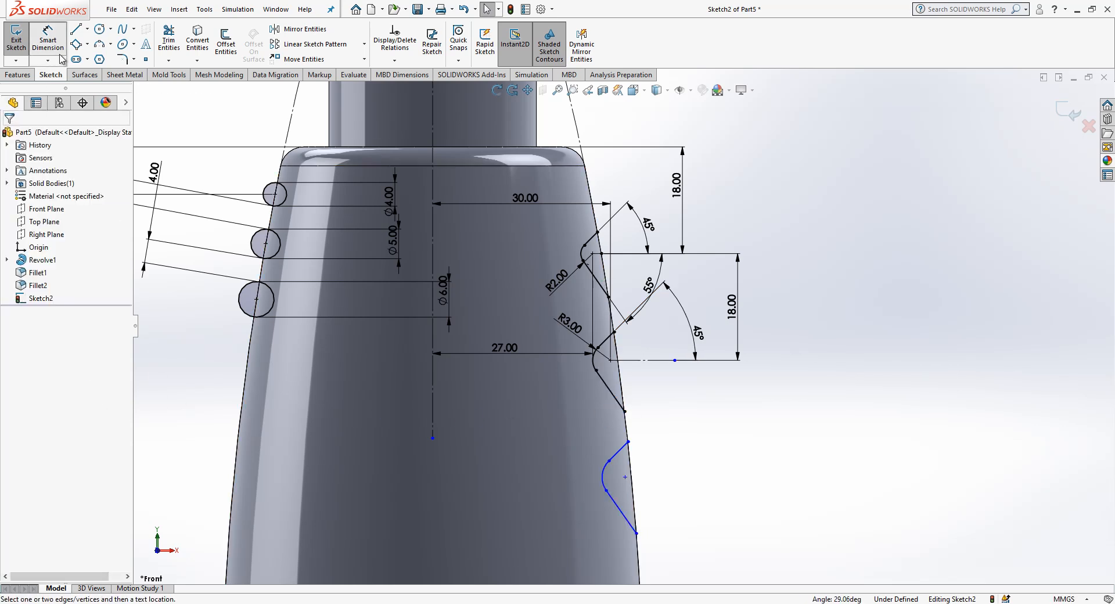
left_click(605, 489)
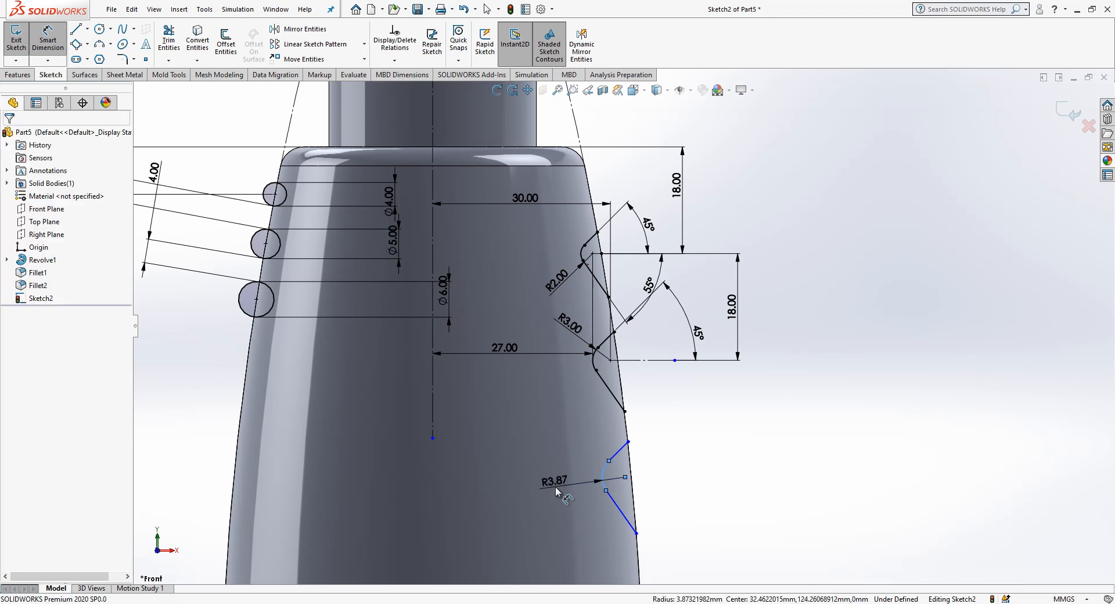
left_click(556, 491)
key("Return")
left_click(707, 476)
Dimension the third notch arc's center 33 mm from the vertical construction line and place the dimension below the notch
left_click(625, 477)
left_click(432, 393)
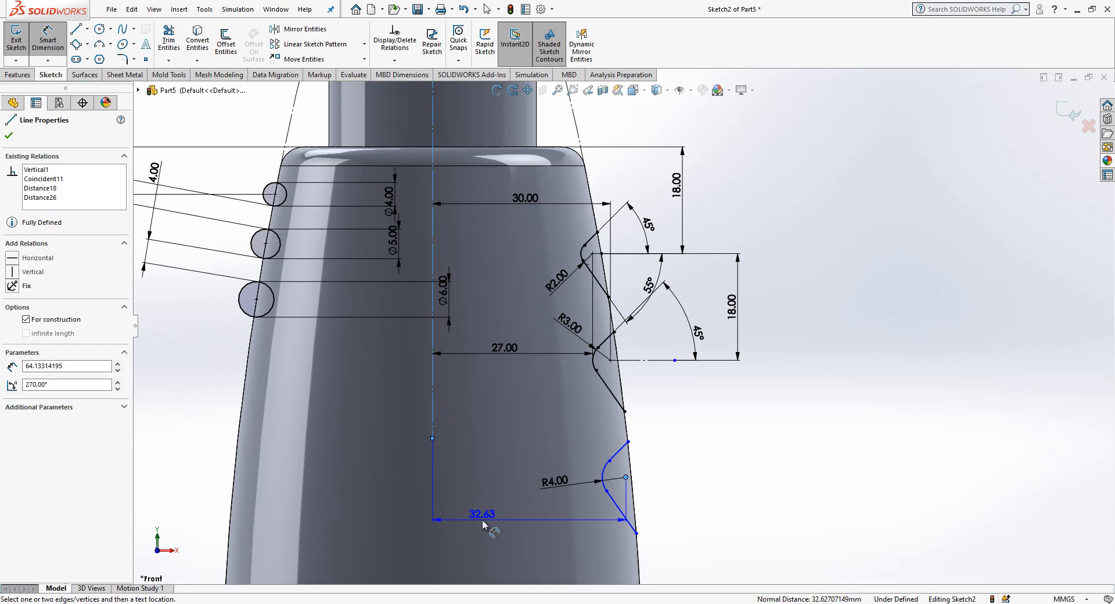
left_click(481, 519)
key("Return")
left_click(751, 460)
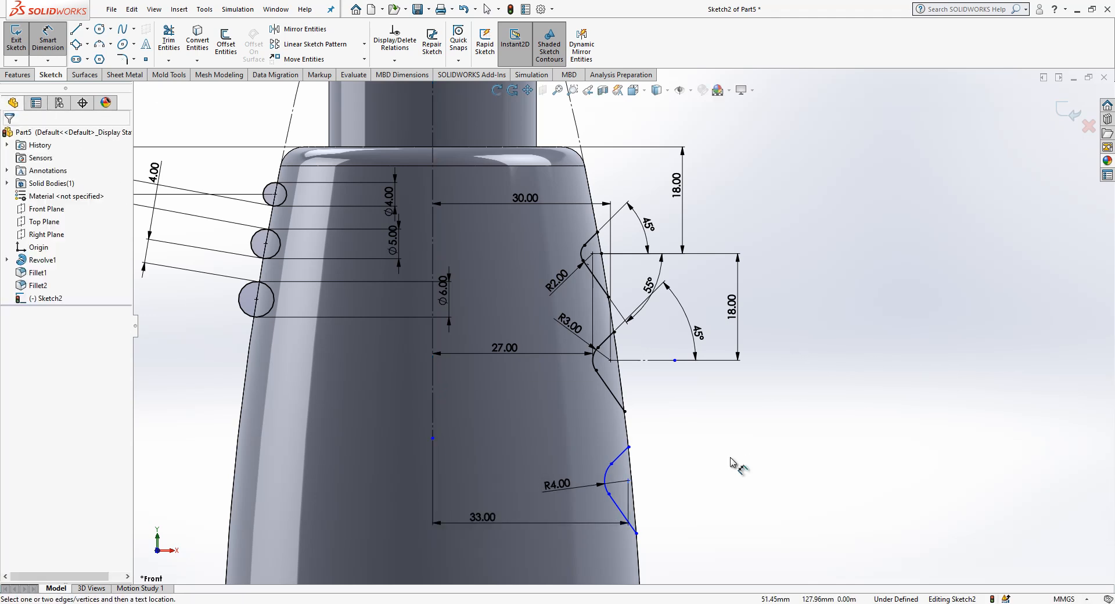
Dimension the vertical distance from the second notch's horizontal construction line to the third notch arc's center as 18 mm
left_click(628, 481)
left_click(646, 361)
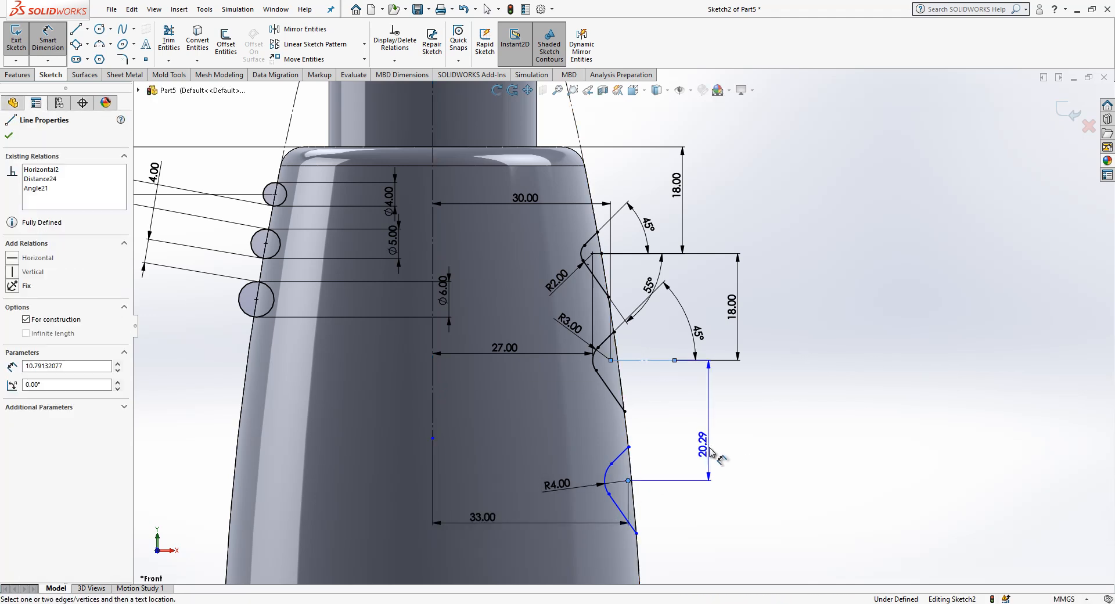
left_click(713, 455)
type("18")
key("Return")
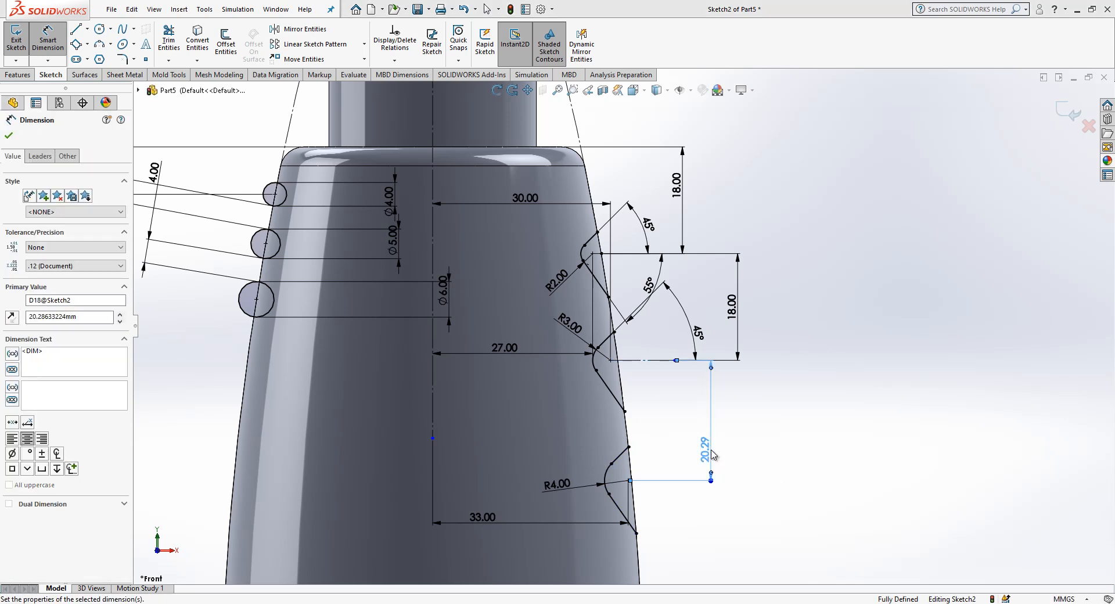
key("Escape")
Draw a horizontal line about 24 mm long outward from the third notch arc's center and convert it to construction geometry
key("l")
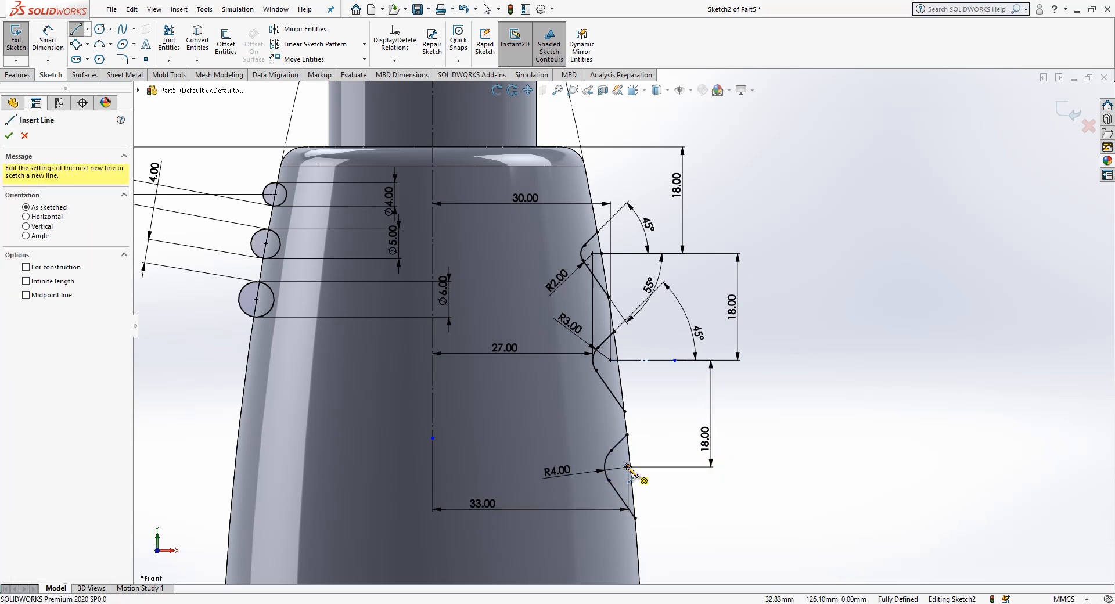
left_click(627, 466)
left_click(768, 467)
key("Escape")
left_click(761, 466)
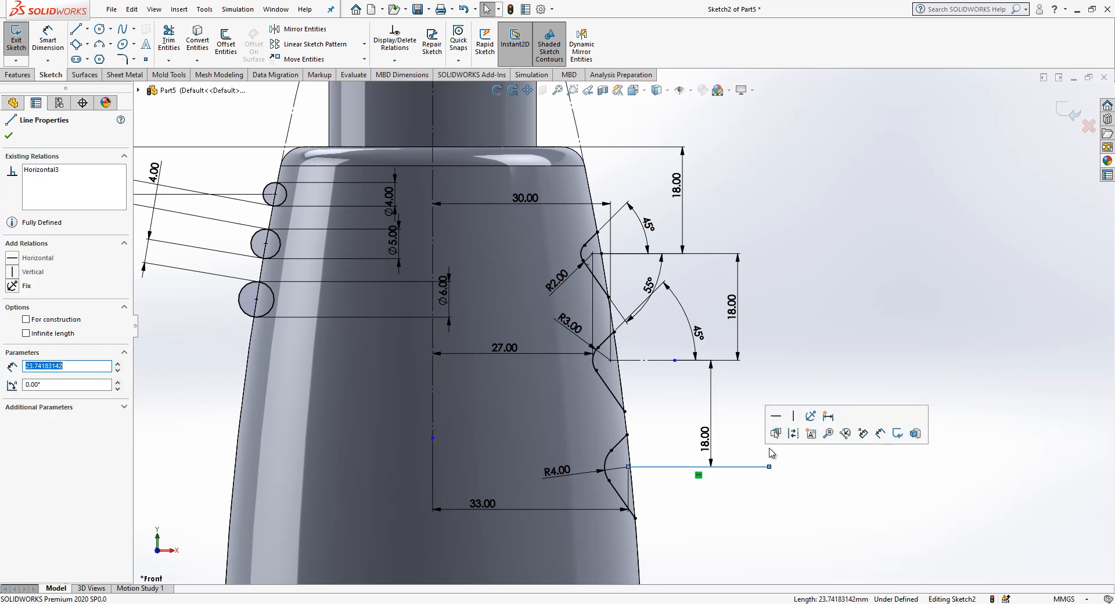
left_click(843, 473)
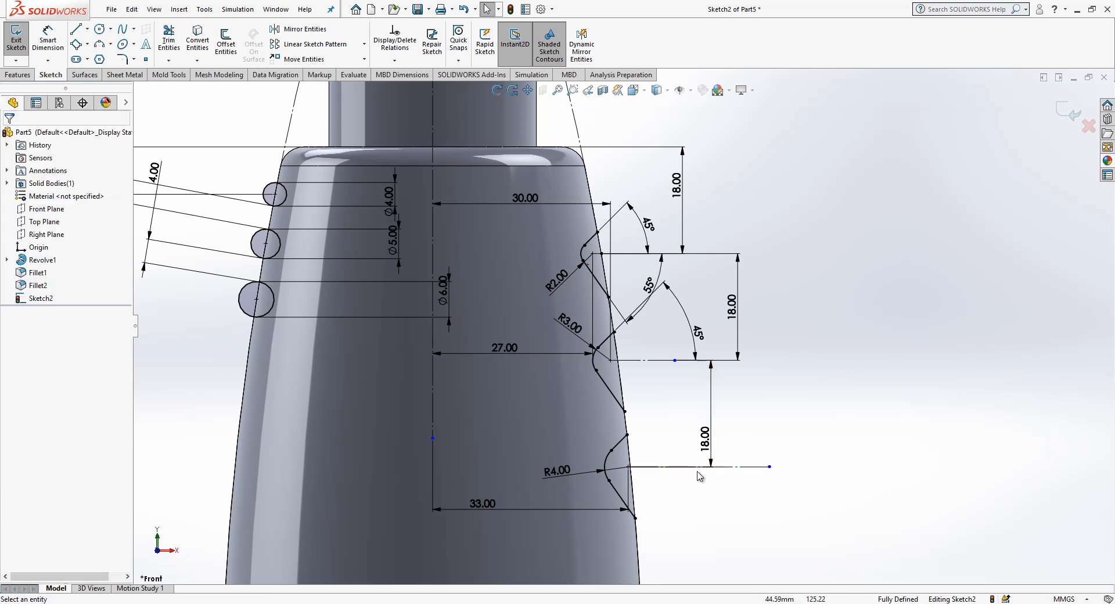
Trim away the portions of the three left circles lying outside the bottle's side profile and exit the sketch
scroll(511, 259, "down", 1)
scroll(317, 238, "down", 1)
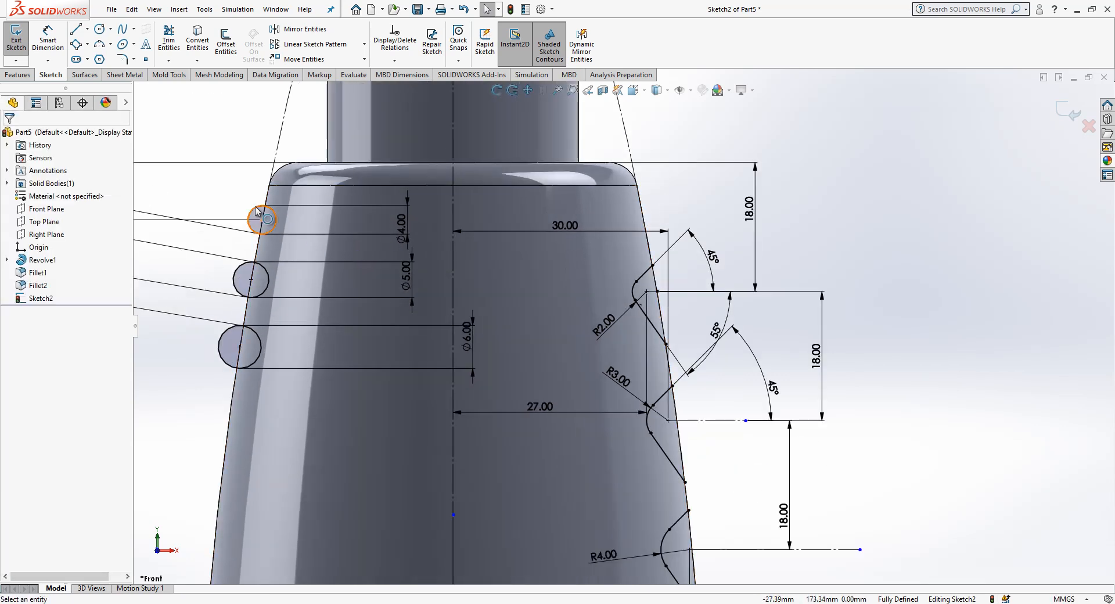
left_click(168, 44)
left_click_drag(248, 186, 256, 220)
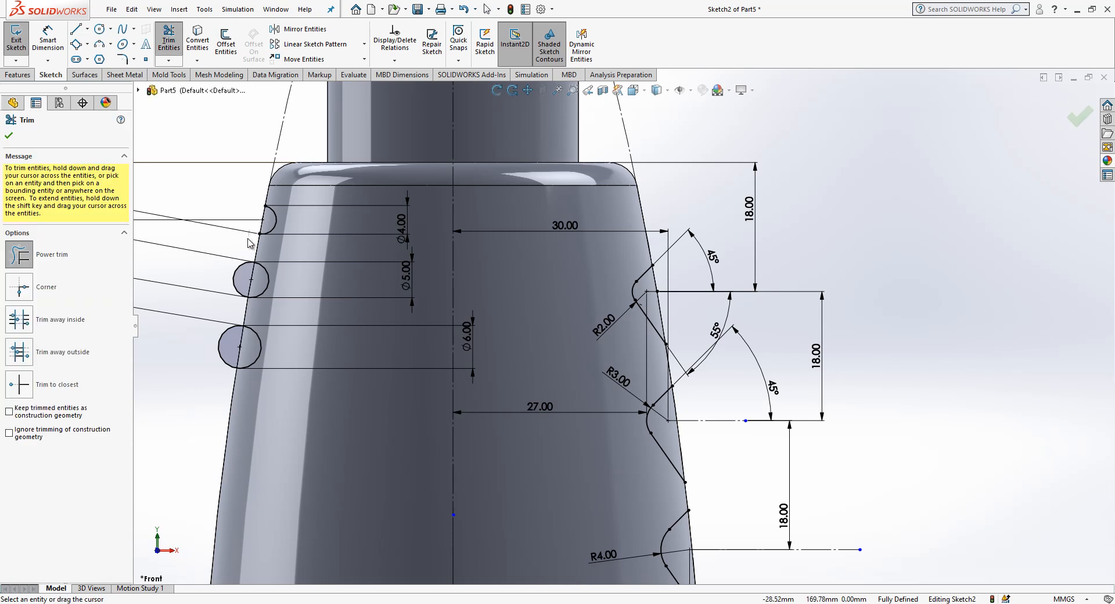
left_click_drag(238, 299, 224, 363)
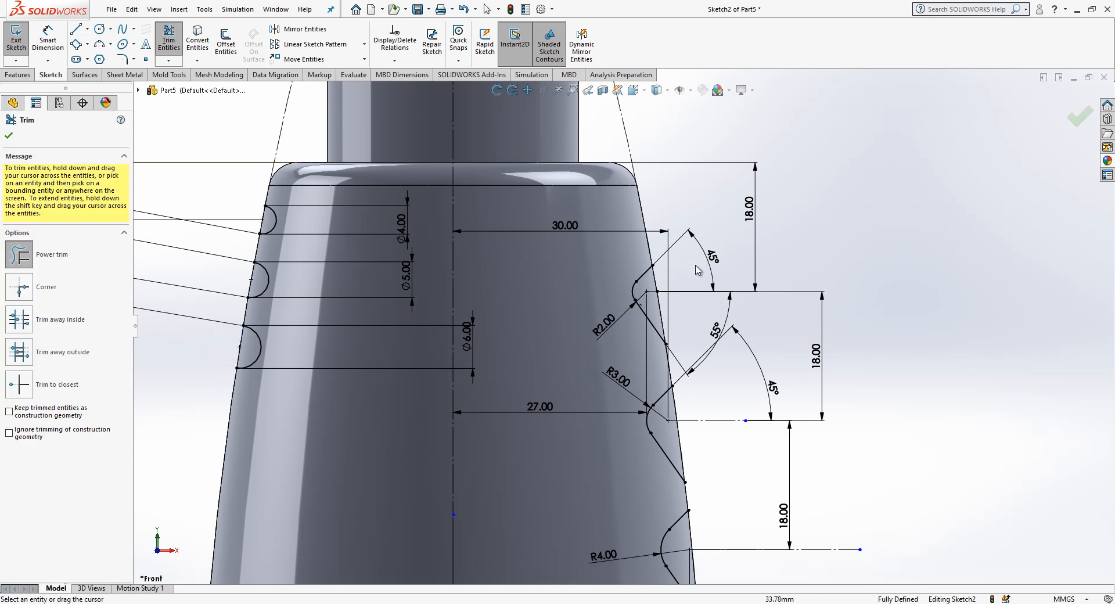
scroll(656, 281, "up", 1)
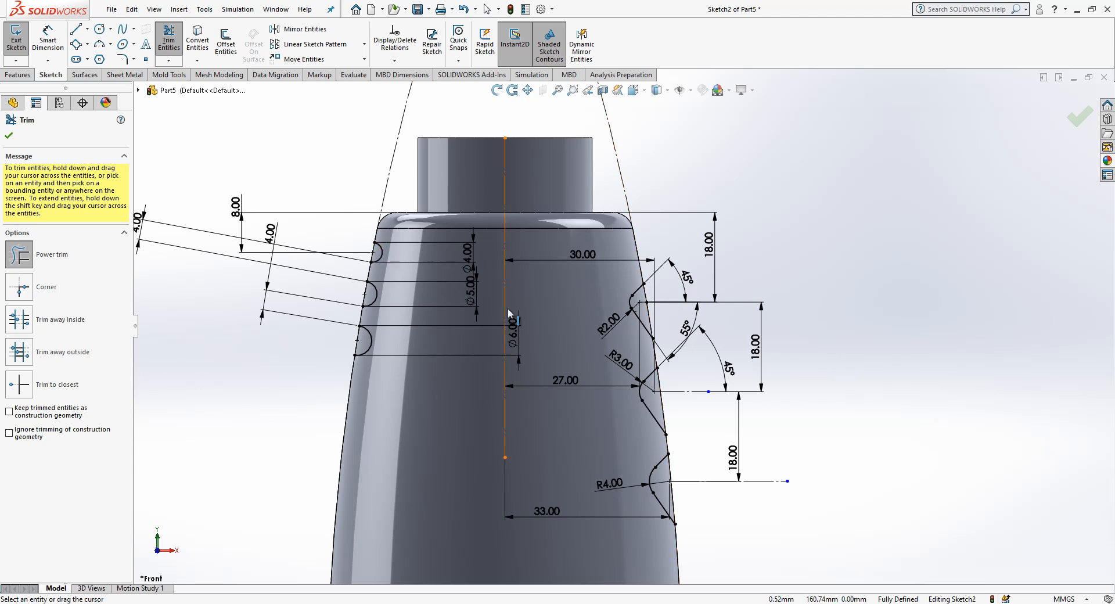
left_click(1071, 113)
left_click(1071, 112)
left_click(830, 269)
Set the sketch color of Sketch2 to red
left_click(51, 301)
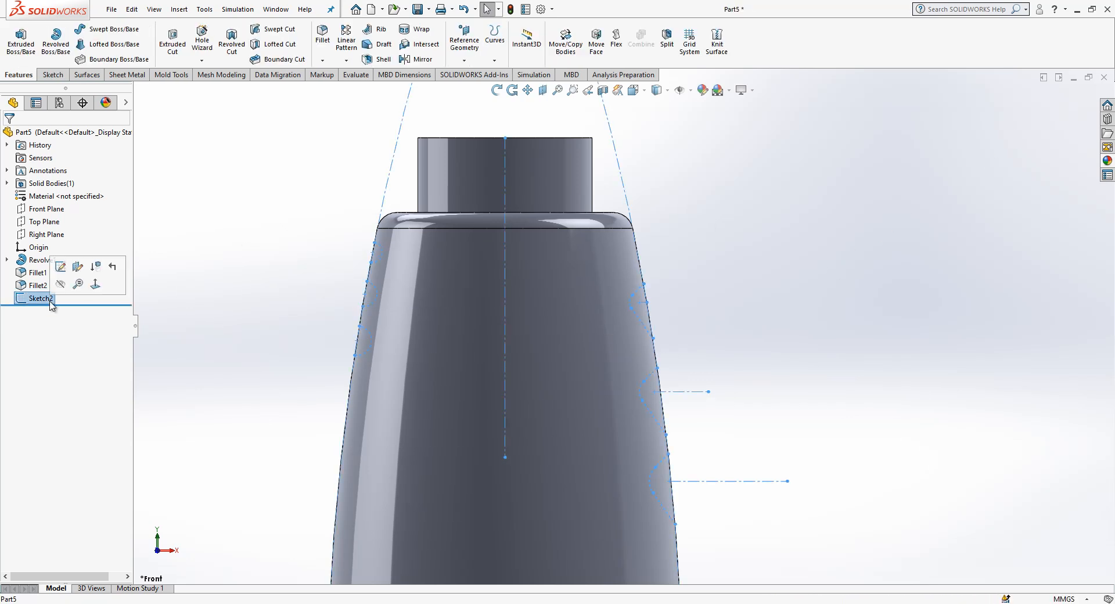
right_click(51, 302)
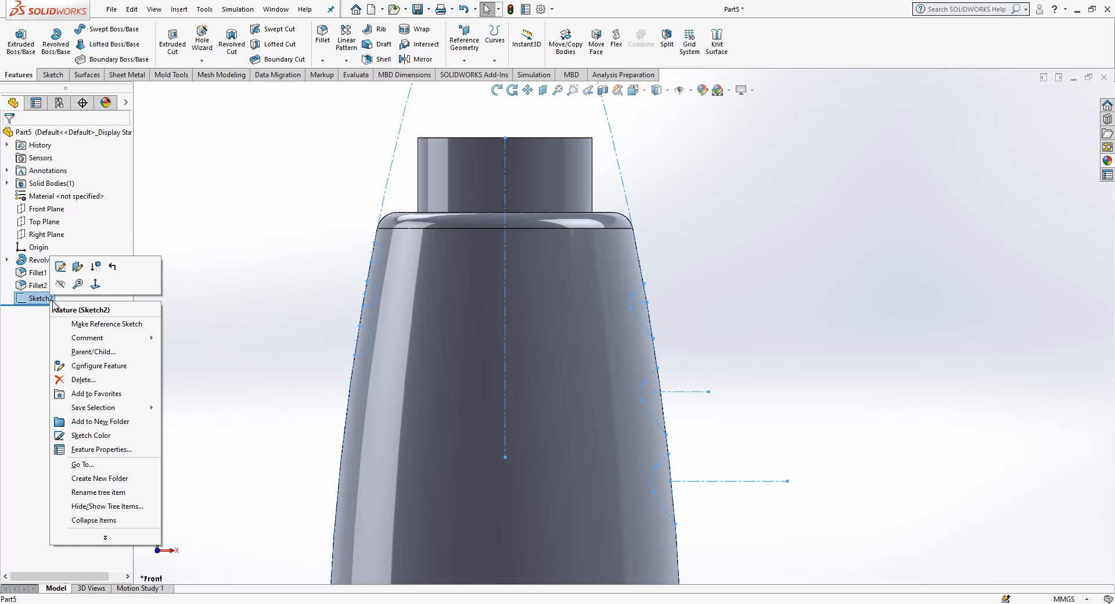
left_click(124, 436)
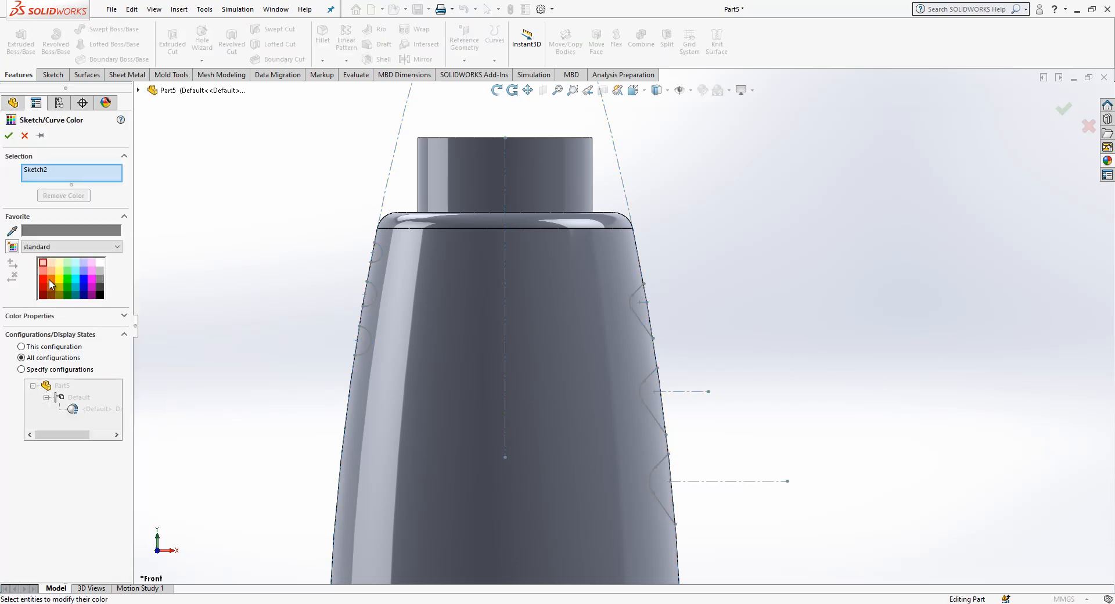
left_click(44, 278)
left_click(5, 137)
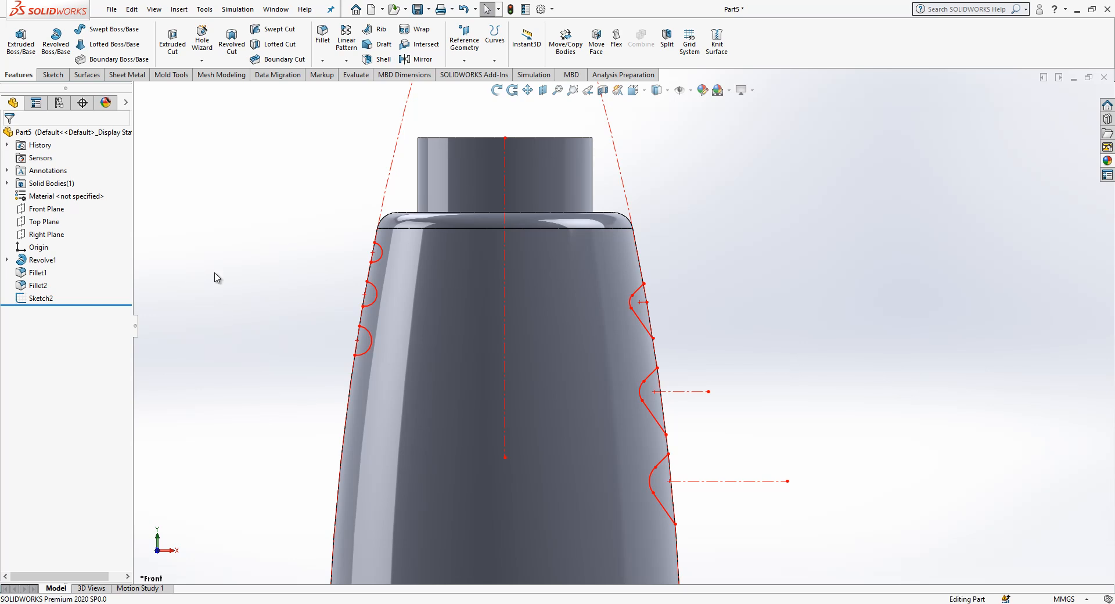
left_click(45, 298)
left_click(54, 261)
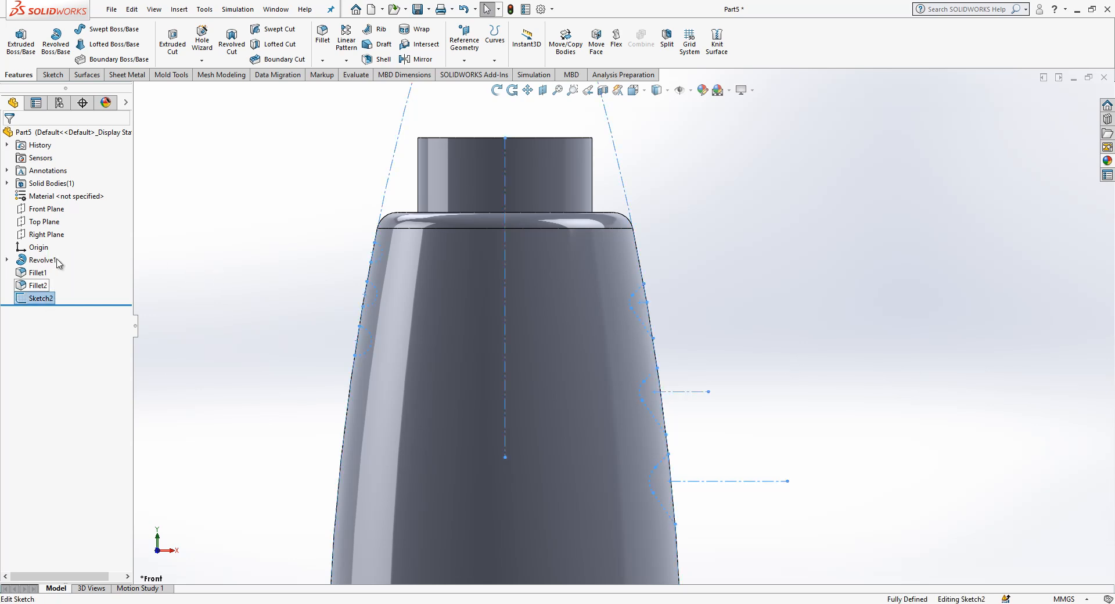
left_click(1067, 112)
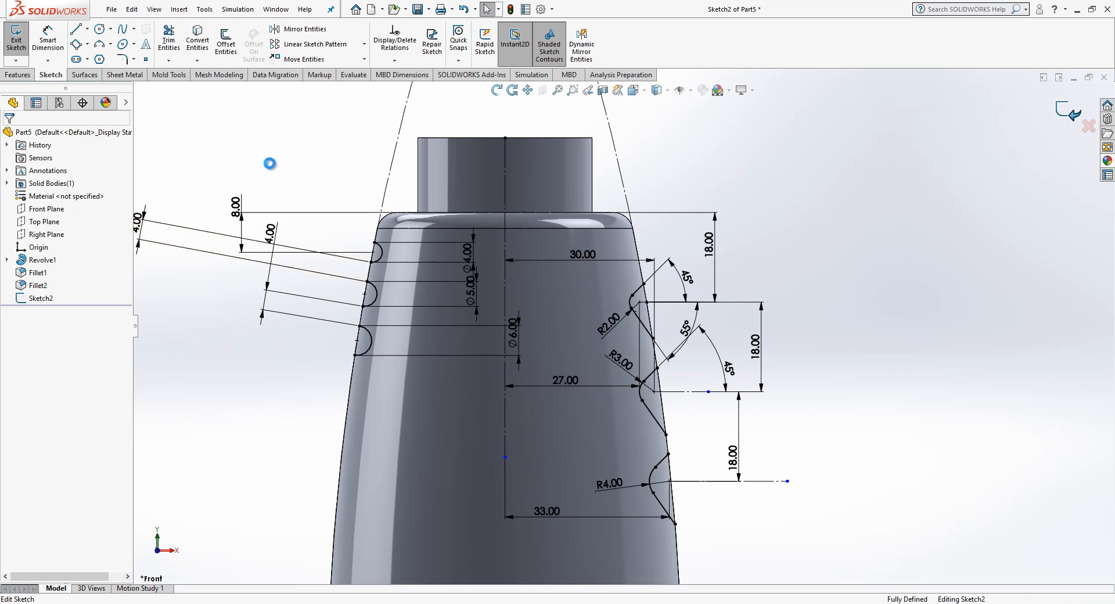
Start a new sketch on the Front Plane and draw three horizontal lines outward from the centers of the left semicircles
left_click(40, 210)
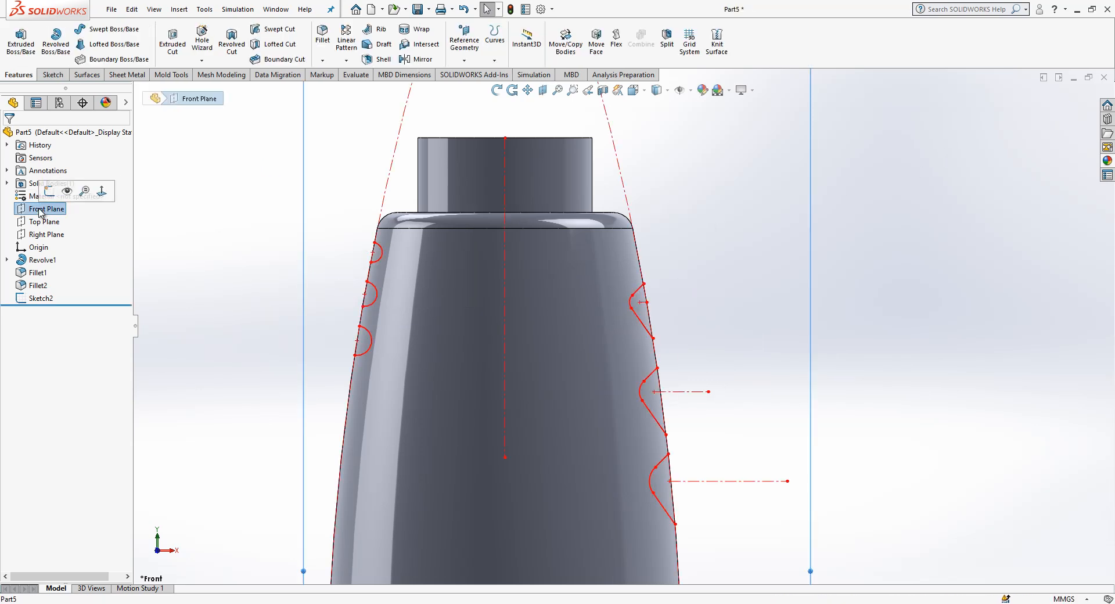
left_click(51, 189)
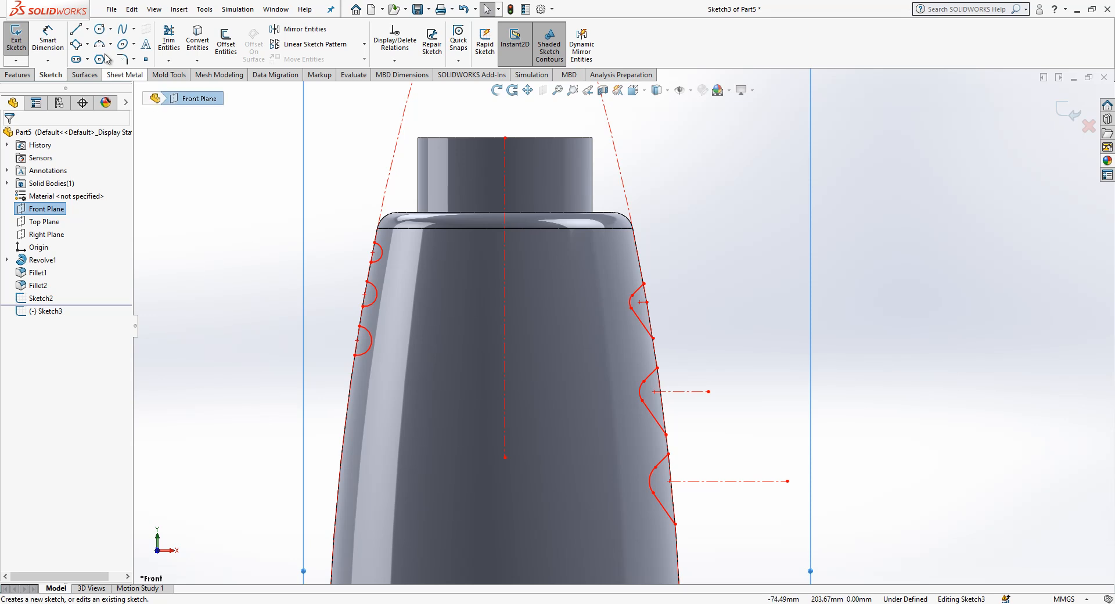
left_click(76, 29)
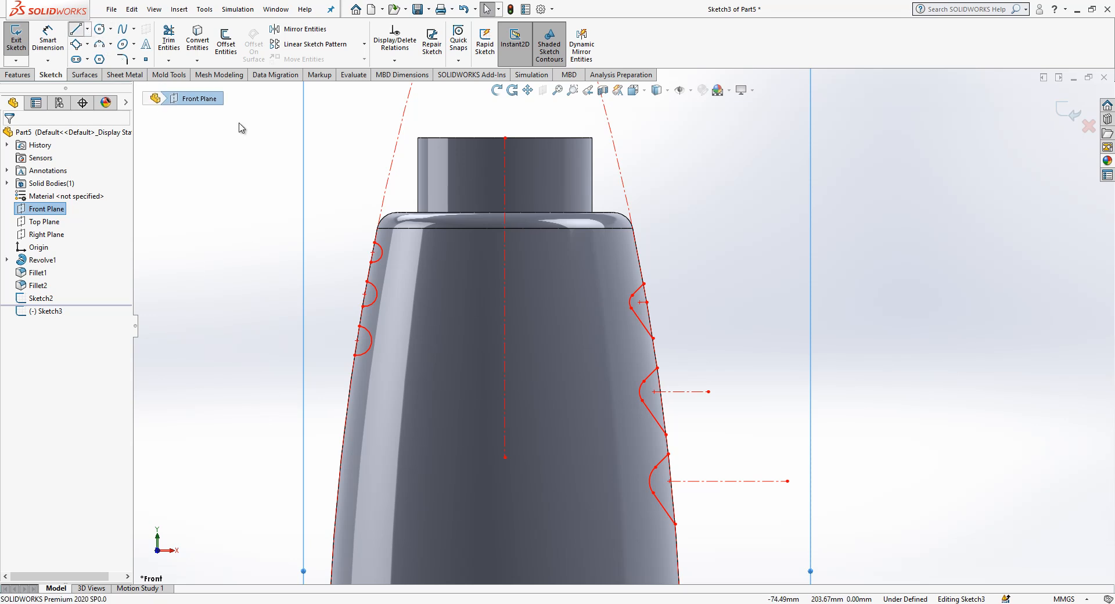
left_click(373, 252)
double_click(306, 252)
left_click(365, 294)
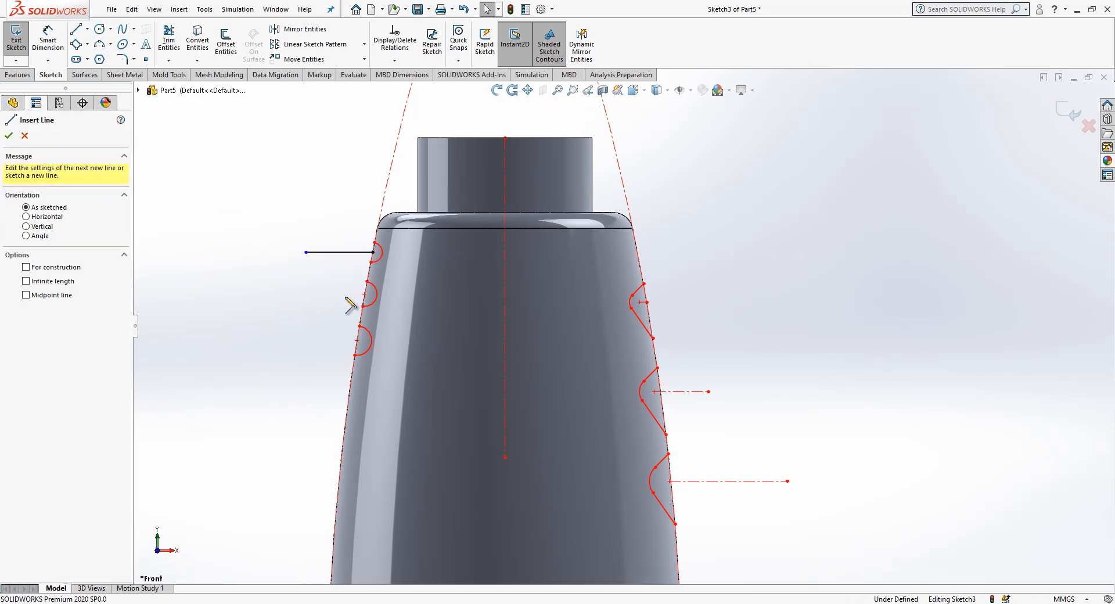
double_click(297, 295)
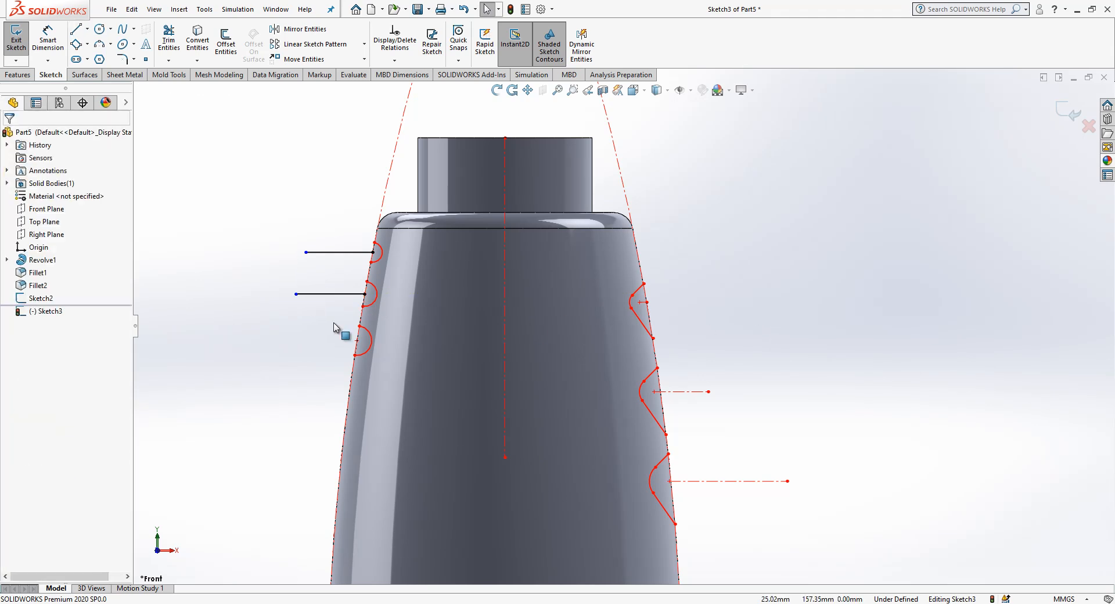
left_click(357, 340)
double_click(289, 340)
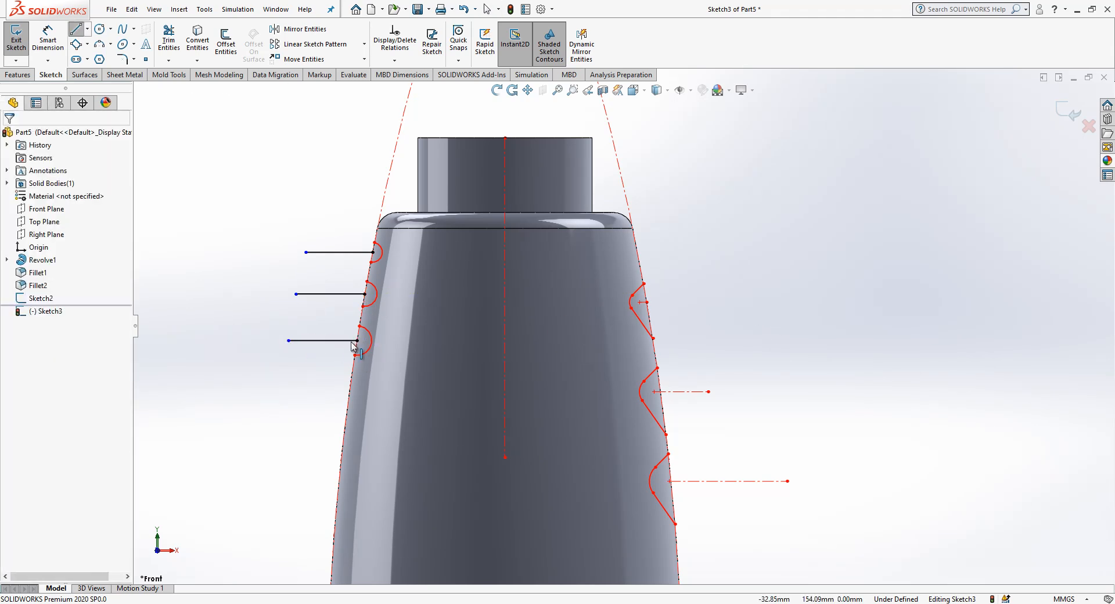
Draw horizontal lines outward from the bottle's right side profile at the centers of the first and second notches
key("l")
left_click(647, 302)
left_click(729, 302)
key("Escape")
key("l")
left_click(661, 392)
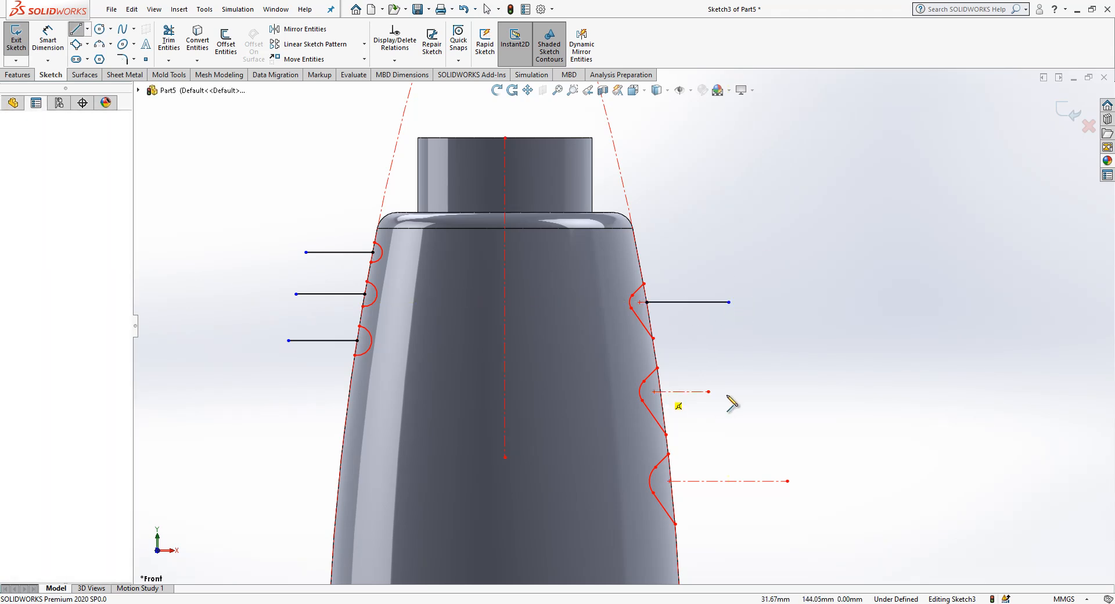
left_click(749, 395)
key("Escape")
left_click(736, 394)
left_click(771, 345)
key("Escape")
Draw a horizontal line outward from the center of the lowest right notch and convert all six horizontal lines to construction geometry
key("l")
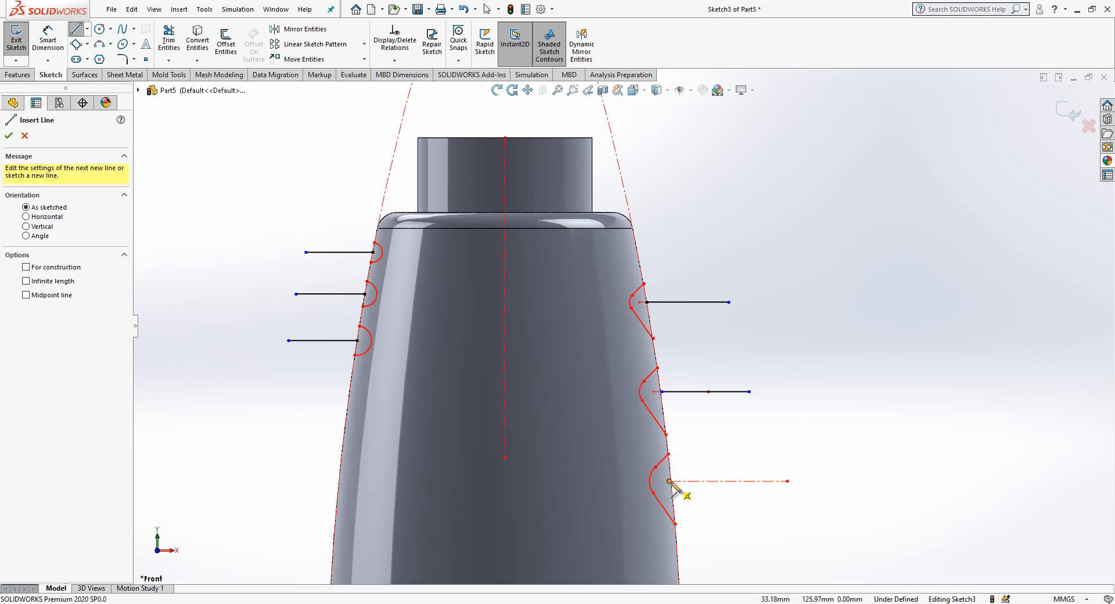
left_click(669, 480)
left_click(811, 481)
key("Escape")
left_click_drag(924, 219, 244, 507)
left_click(291, 461)
key("Escape")
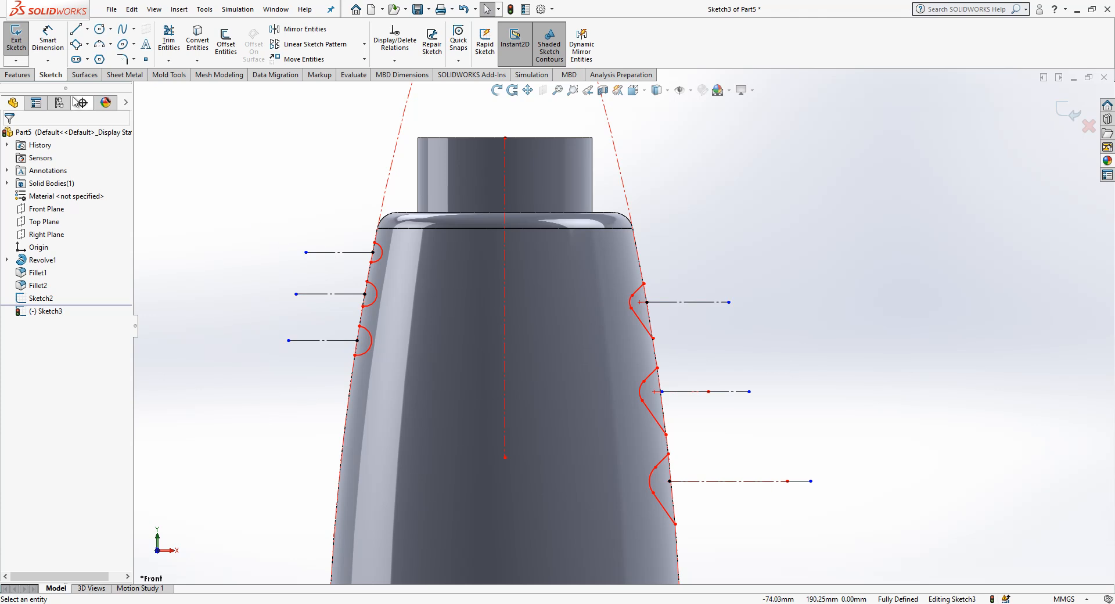
left_click(122, 29)
scroll(572, 288, "down", 2)
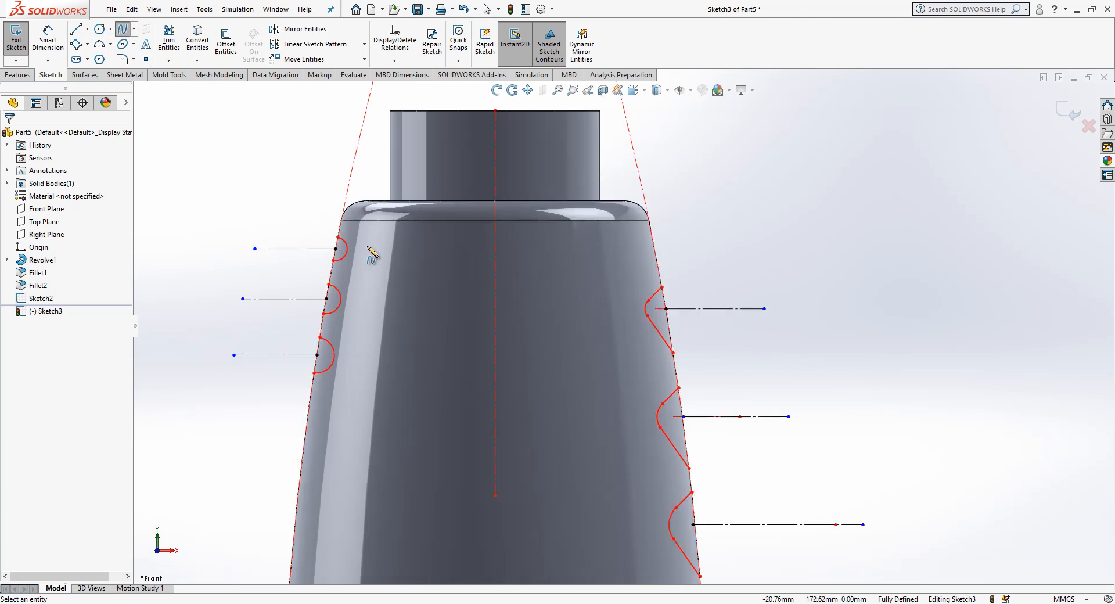
key("Escape")
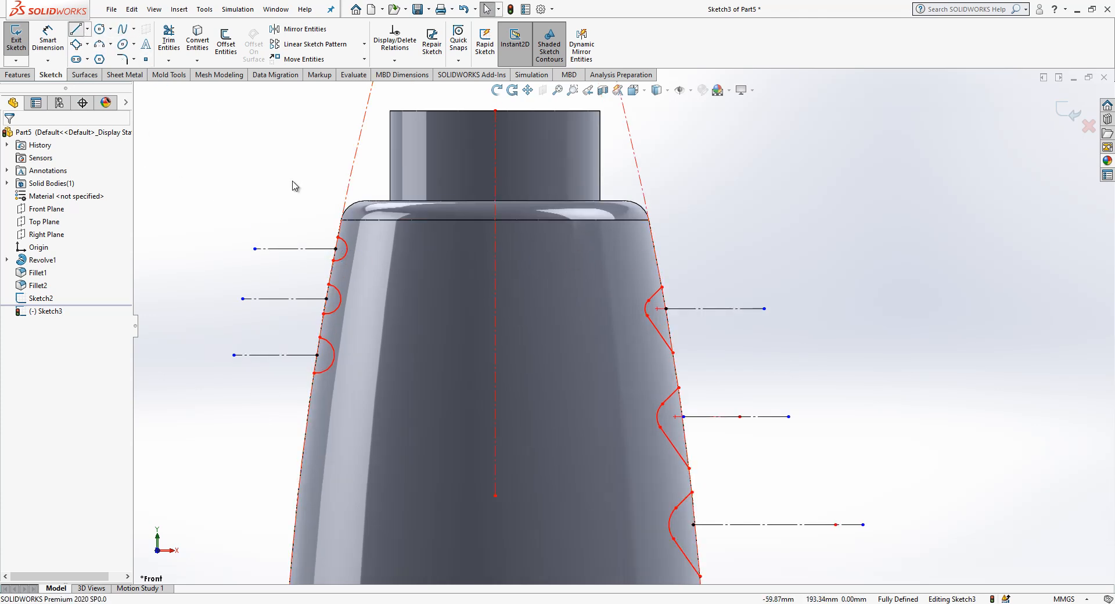
Draw horizontal lines outward from the upper and lower endpoints of the top left semicircle
left_click(338, 237)
left_click(243, 237)
key("Escape")
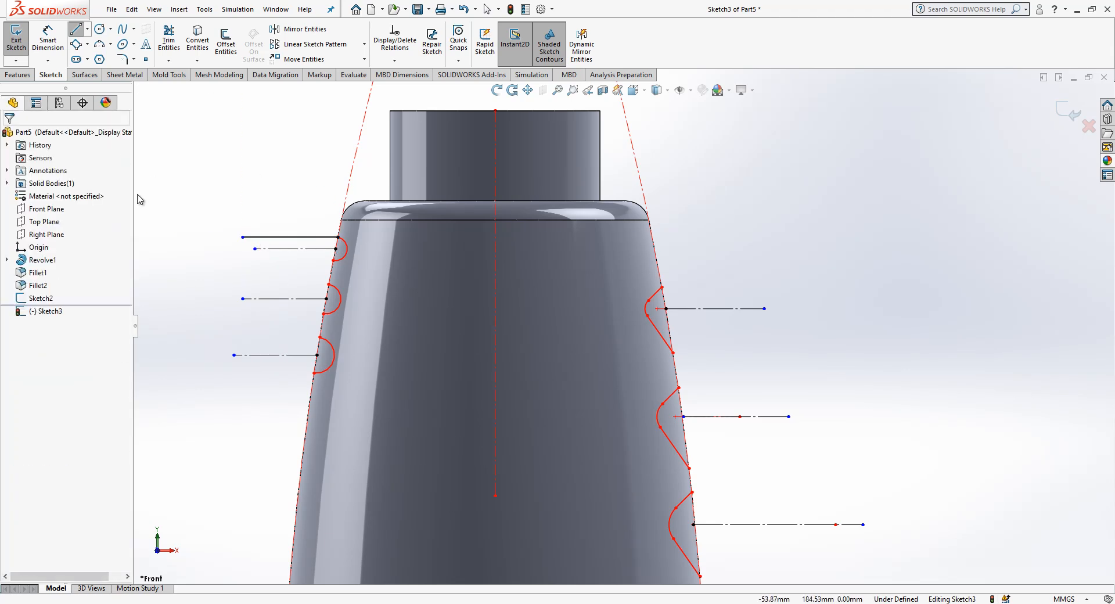
left_click(333, 260)
left_click(250, 260)
key("Escape")
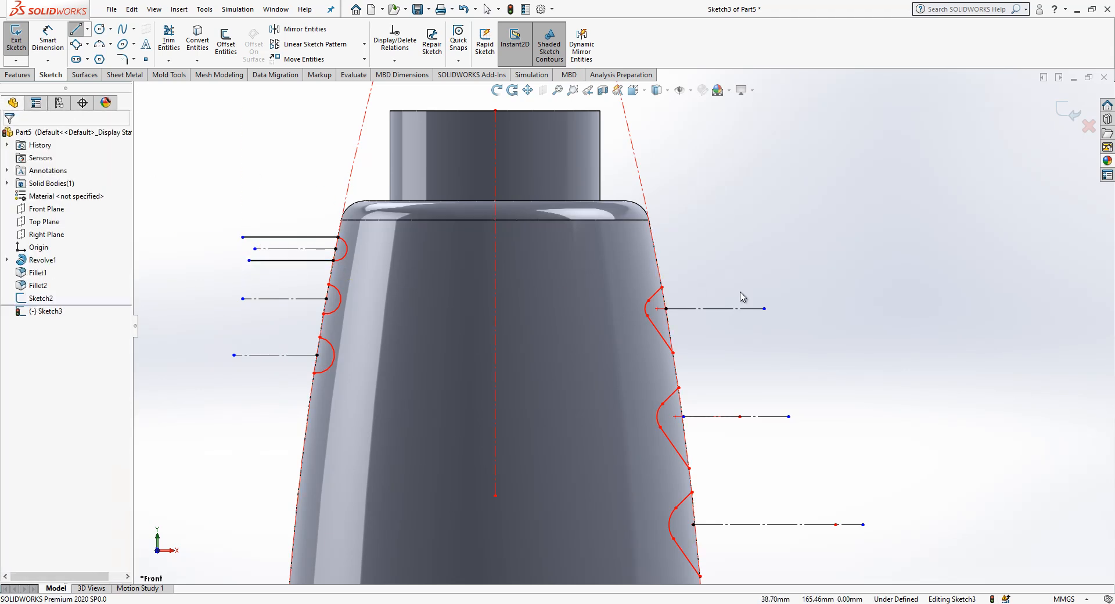
Draw horizontal lines outward from the upper and lower endpoints of the middle left semicircle
left_click(329, 284)
left_click(249, 284)
key("Escape")
left_click(323, 313)
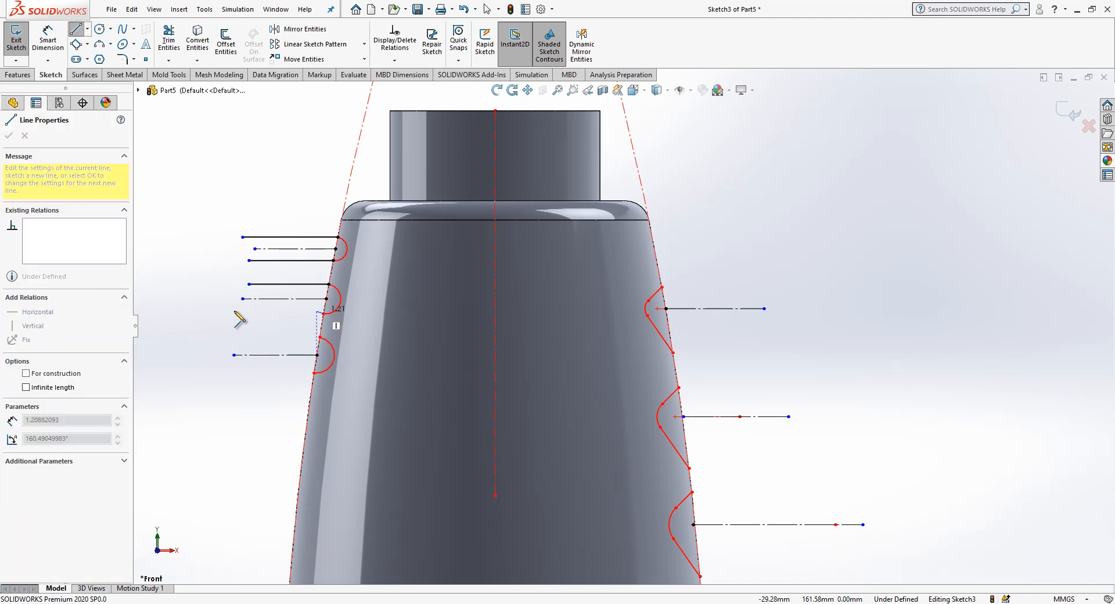
left_click(234, 313)
key("Escape")
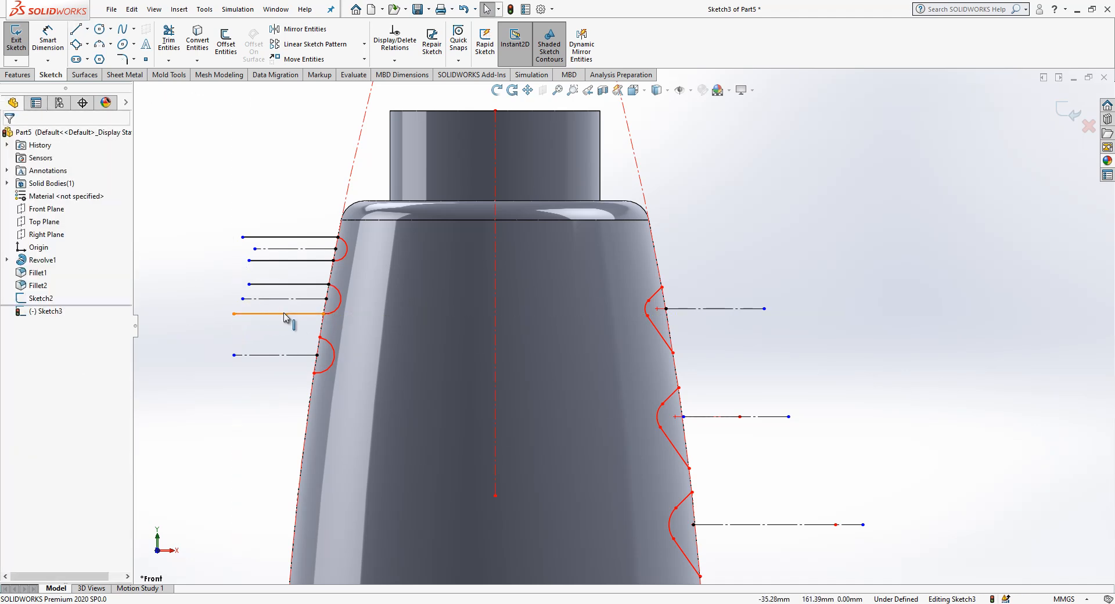
left_click(289, 286)
Draw horizontal lines outward from the upper and lower endpoints of the lowest left semicircle
key("l")
left_click(319, 337)
left_click(223, 337)
key("Escape")
key("l")
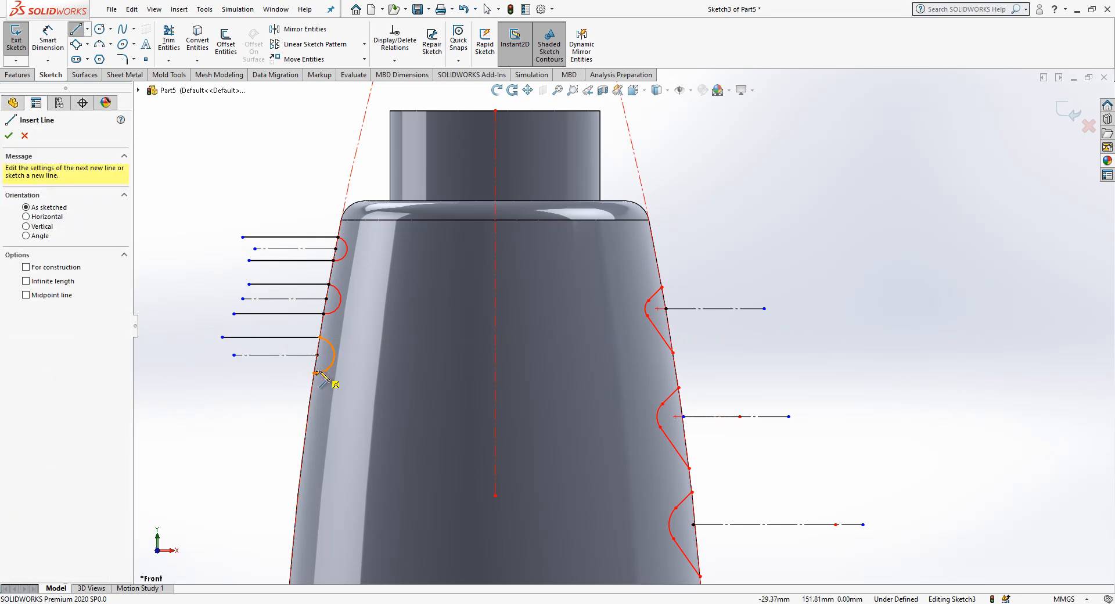
left_click(314, 373)
left_click(233, 373)
key("Escape")
Convert the six solid lines at the left semicircle endpoints to construction geometry
left_click(286, 373)
left_click(290, 337, "ctrl")
left_click(297, 313, "ctrl")
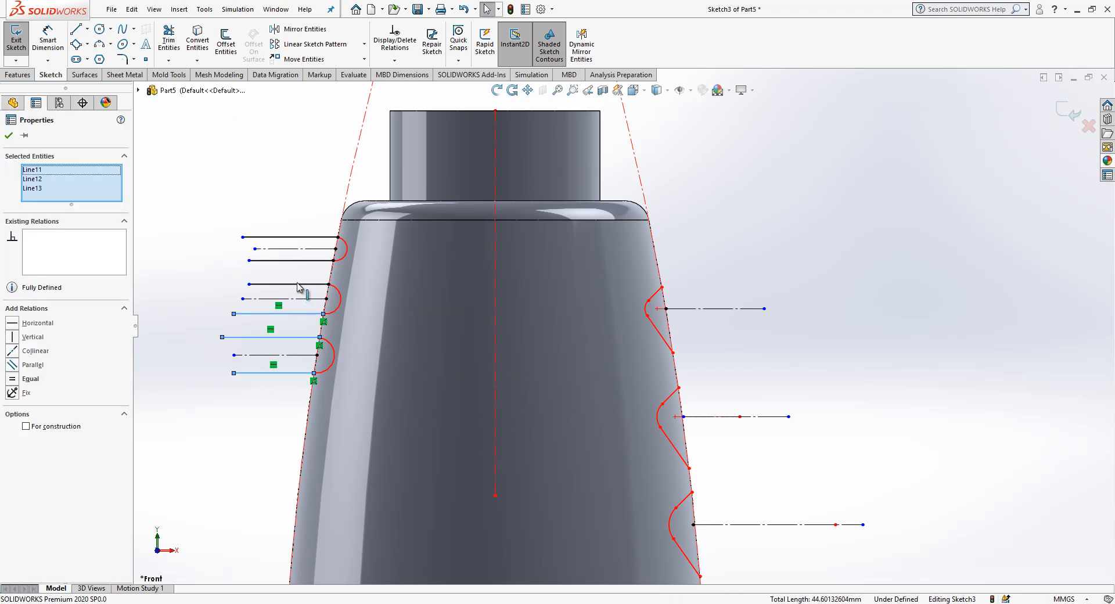
left_click(298, 283, "ctrl")
left_click(301, 261, "ctrl")
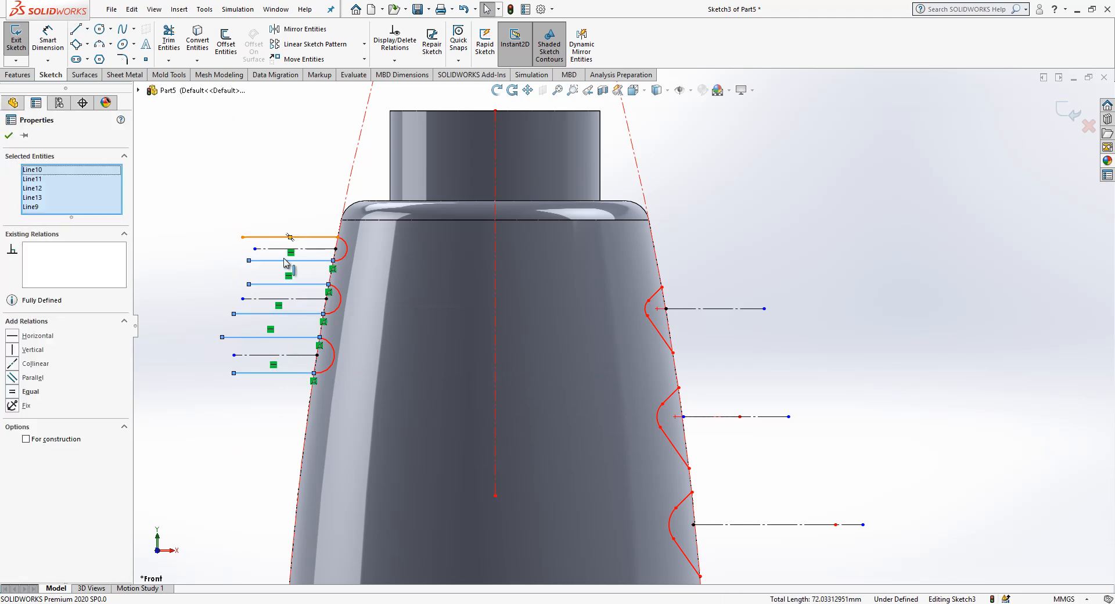
left_click(290, 237, "ctrl")
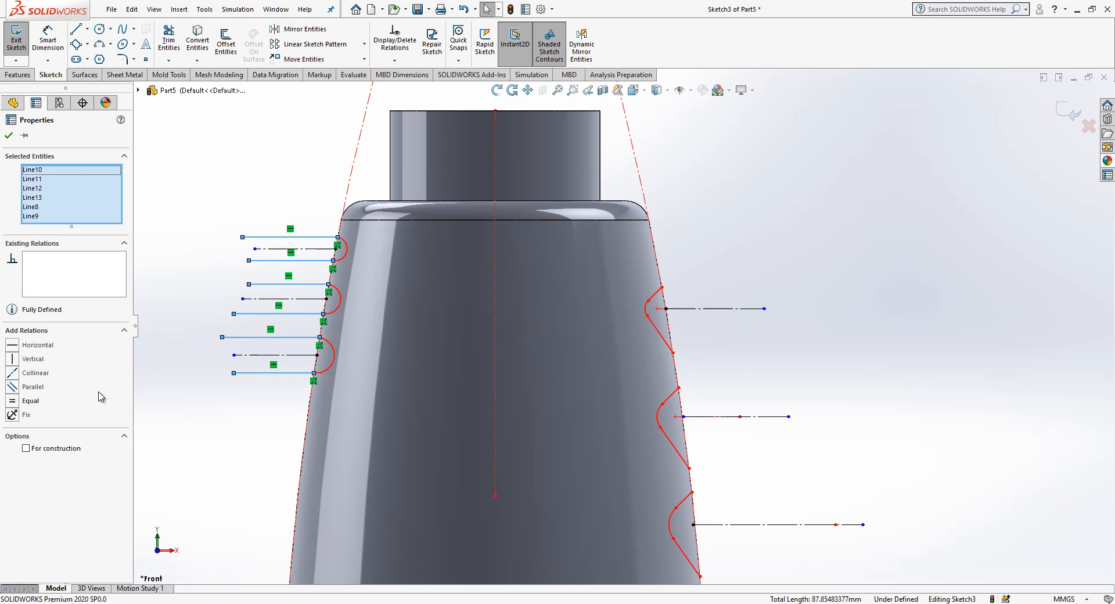
left_click(73, 454)
left_click(210, 426)
Draw a two-point spline from the top left semicircle's upper endpoint to the first right notch's upper endpoint and bend it into an S-curve
left_click(124, 29)
left_click(338, 237)
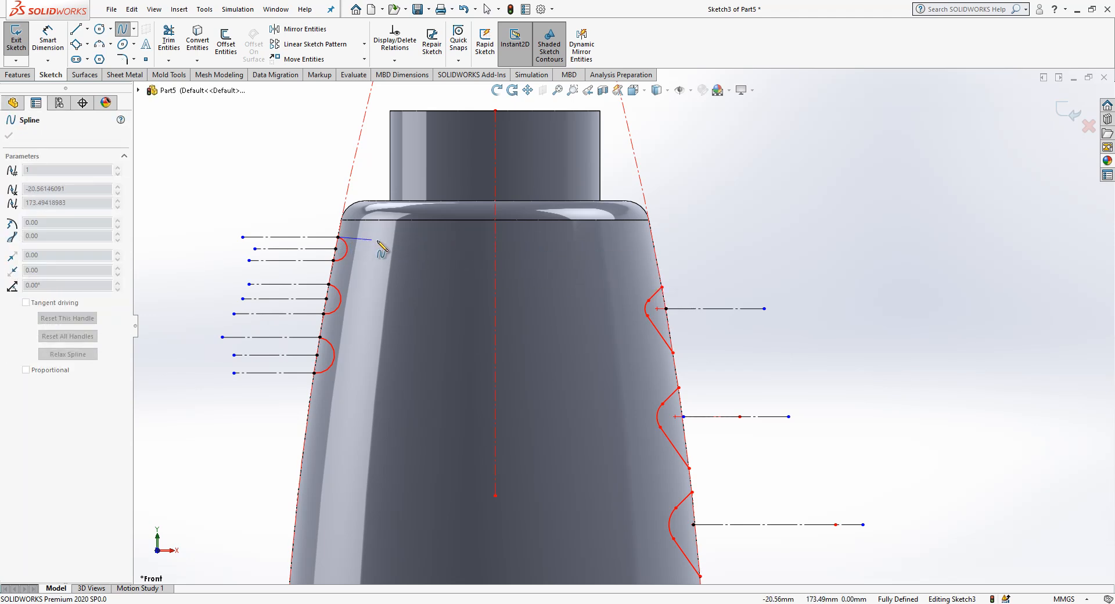
left_click(662, 287)
right_click(679, 257)
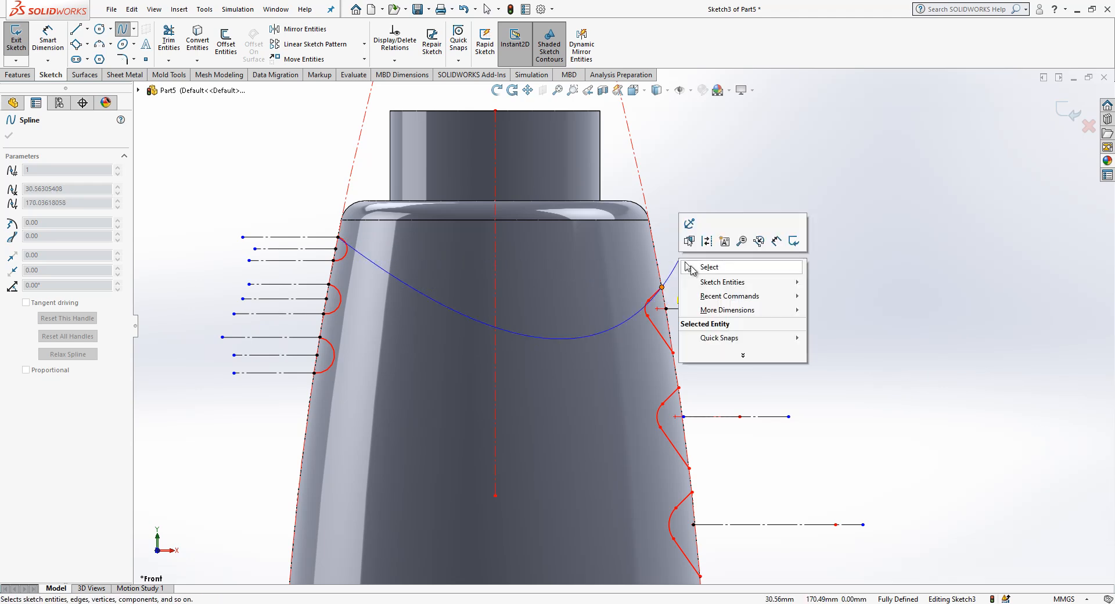
left_click(689, 266)
left_click(558, 271)
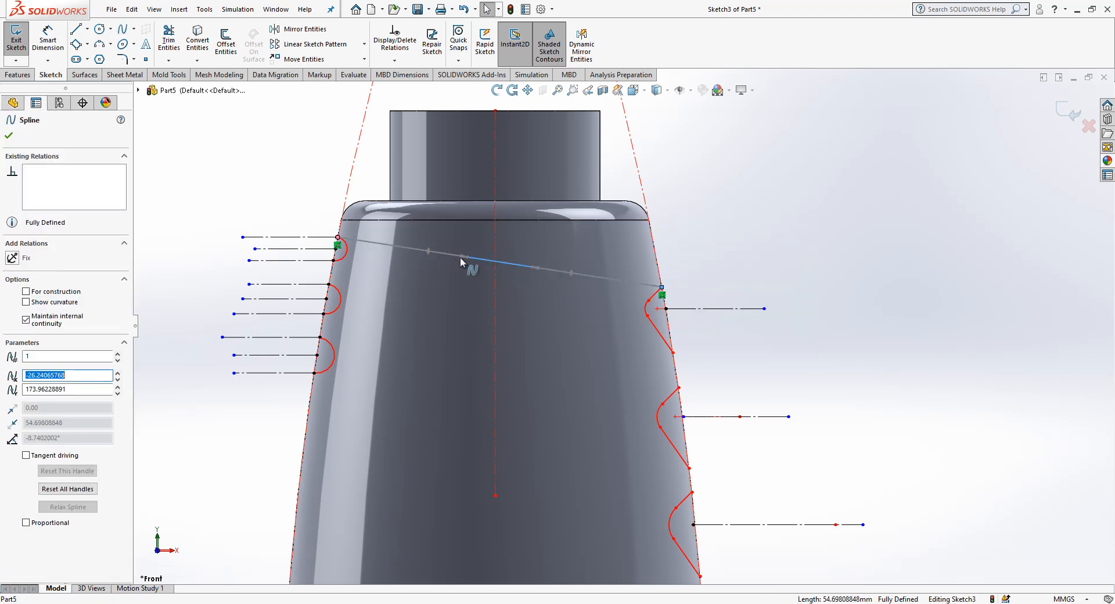
left_click_drag(468, 255, 478, 233)
left_click_drag(581, 260, 583, 294)
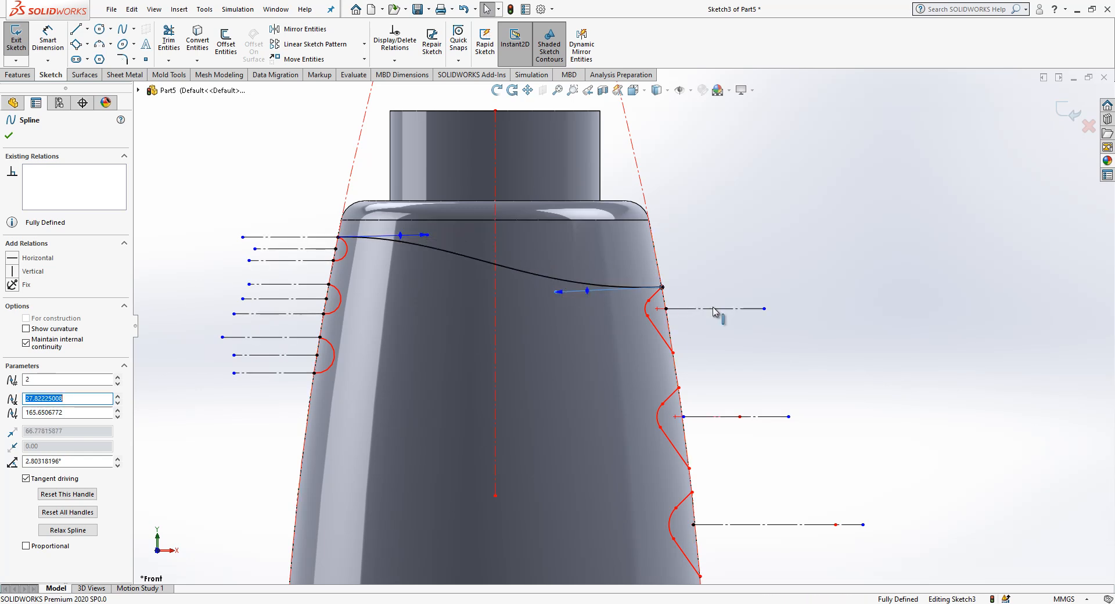
Make the spline's right handle parallel to the first right construction line and the spline tangent to the uppermost left construction line
left_click(707, 309)
left_click(586, 290, "ctrl")
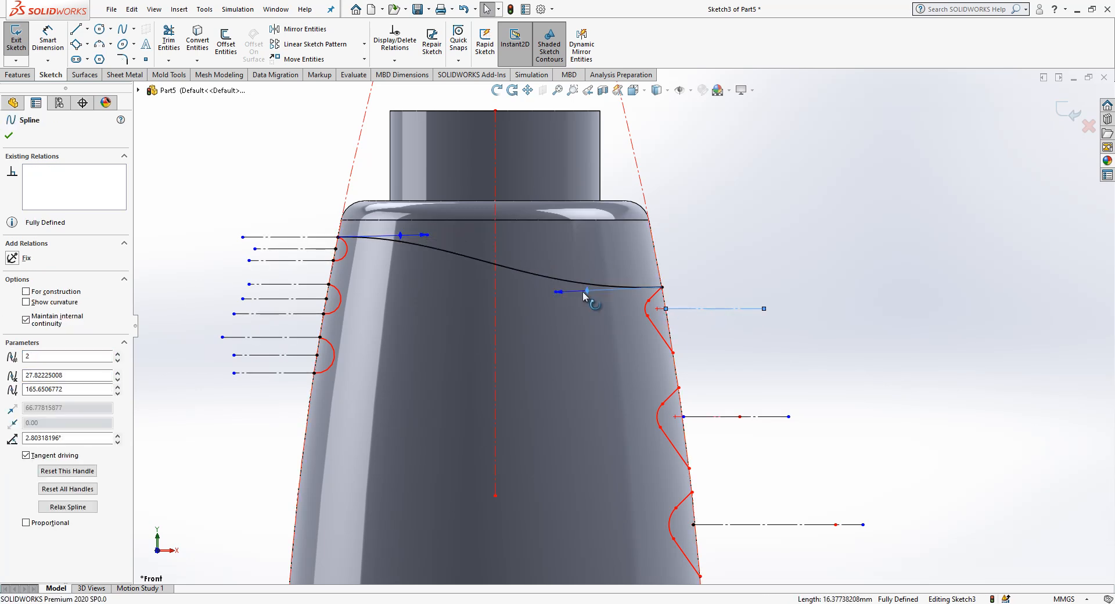
left_click(33, 378)
key("Escape")
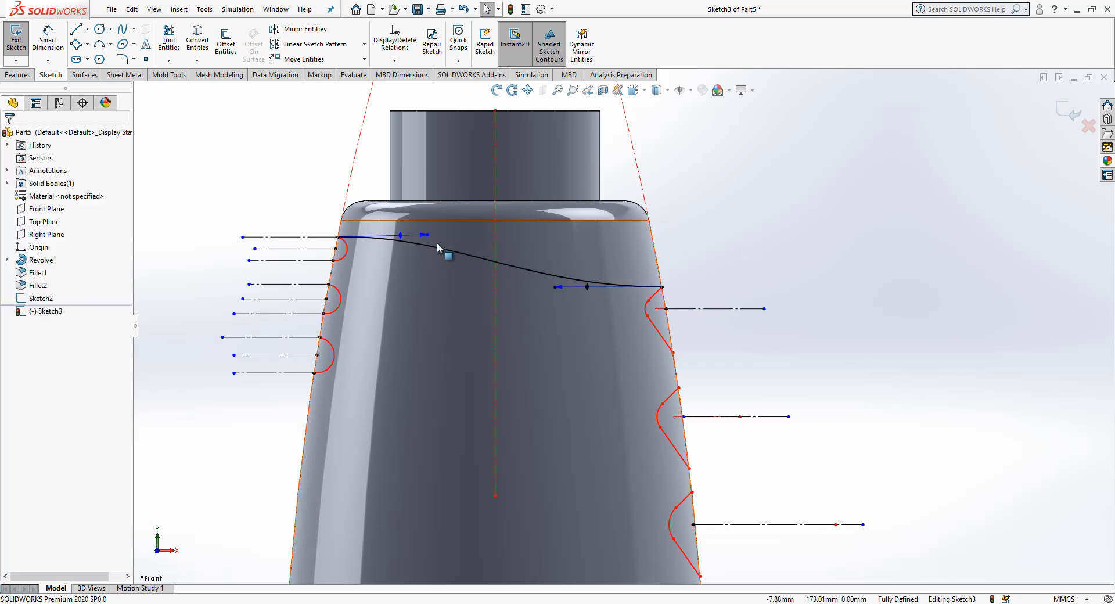
left_click(396, 240)
left_click(299, 237, "ctrl")
left_click(33, 339)
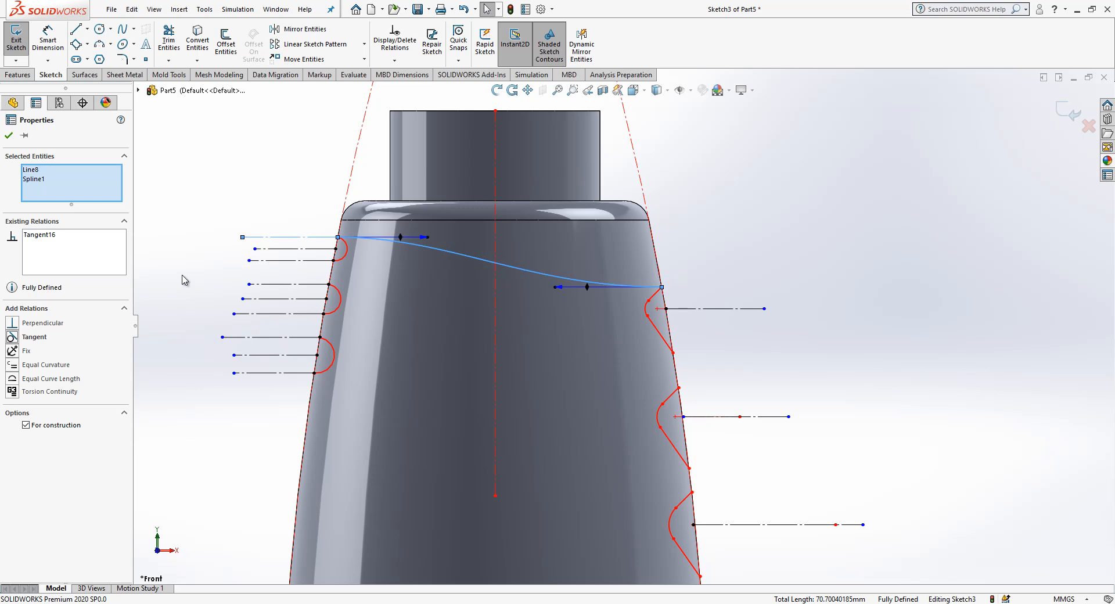
key("Escape")
Dimension both end handles of the first spline to 60
left_click(49, 41)
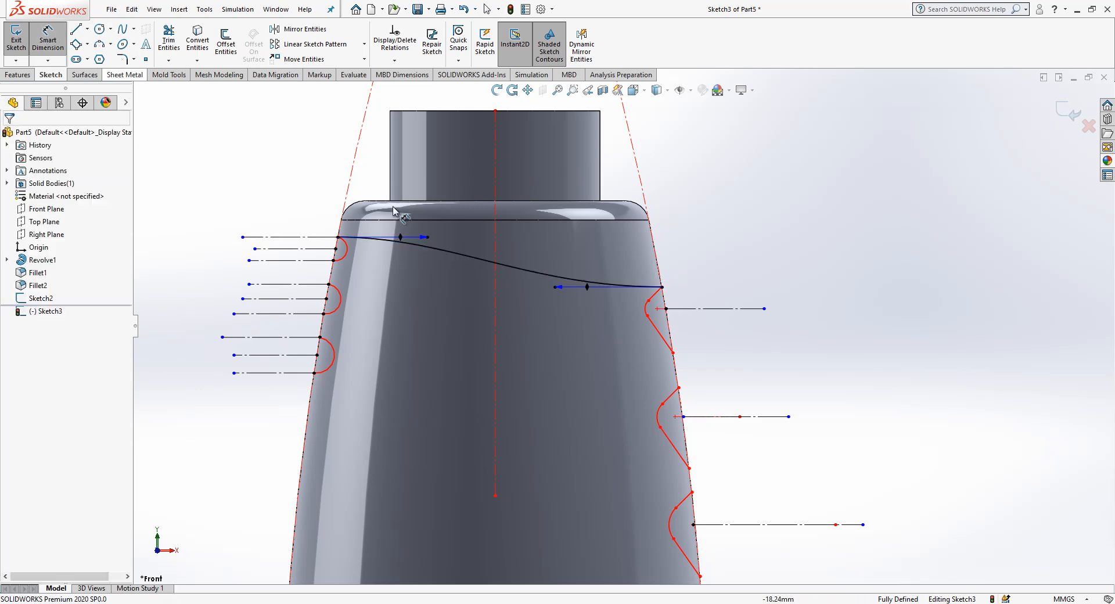
left_click(430, 286)
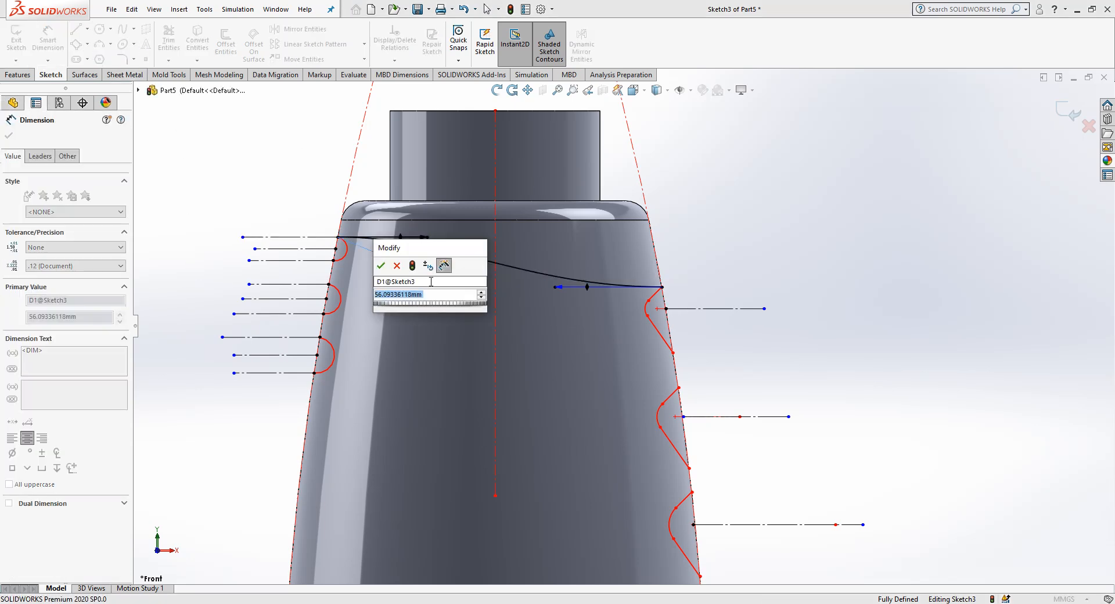
key("Return")
left_click(558, 287)
left_click(562, 326)
type("60")
key("Return")
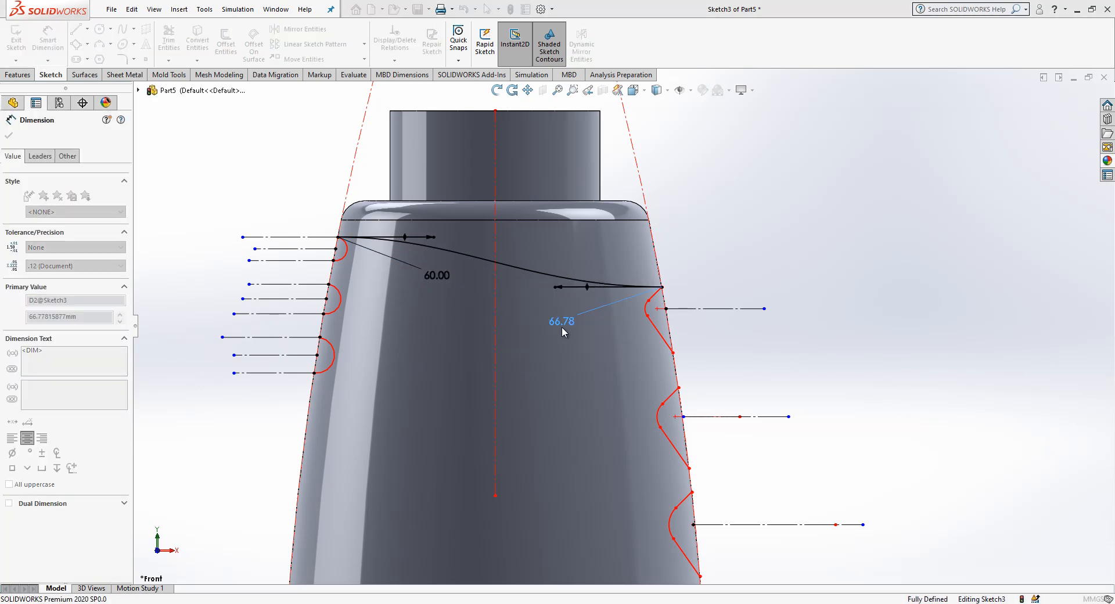
Draw a second S-shaped spline from the top left semicircle's center to the inner end of the first right notch's construction line
scroll(714, 261, "down", 2)
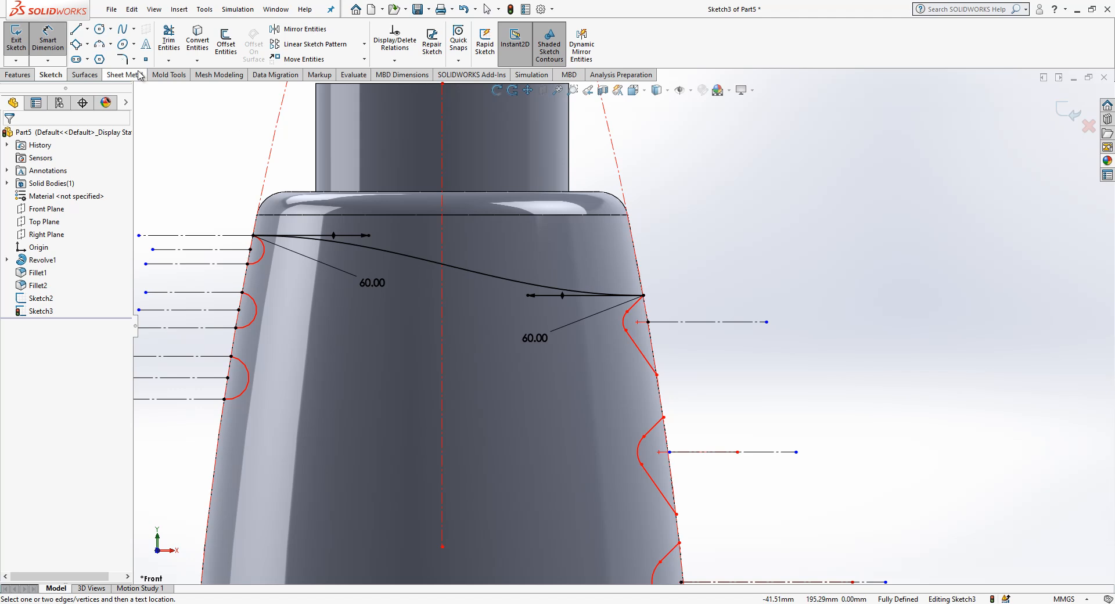
left_click(124, 30)
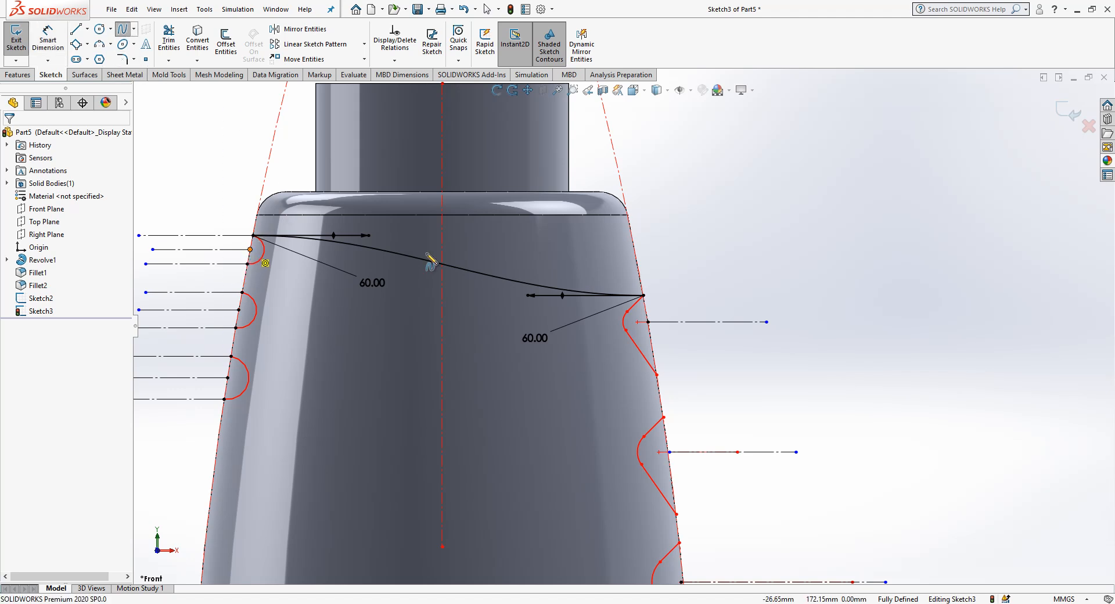
left_click(249, 249)
left_click(647, 321)
right_click(668, 267)
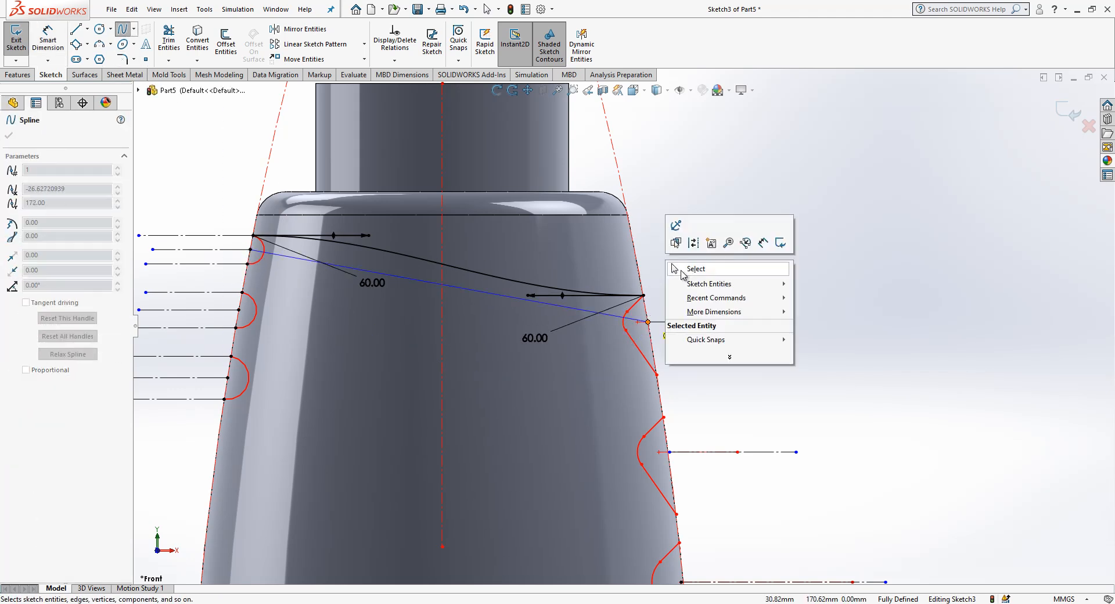
left_click(683, 271)
left_click(527, 299)
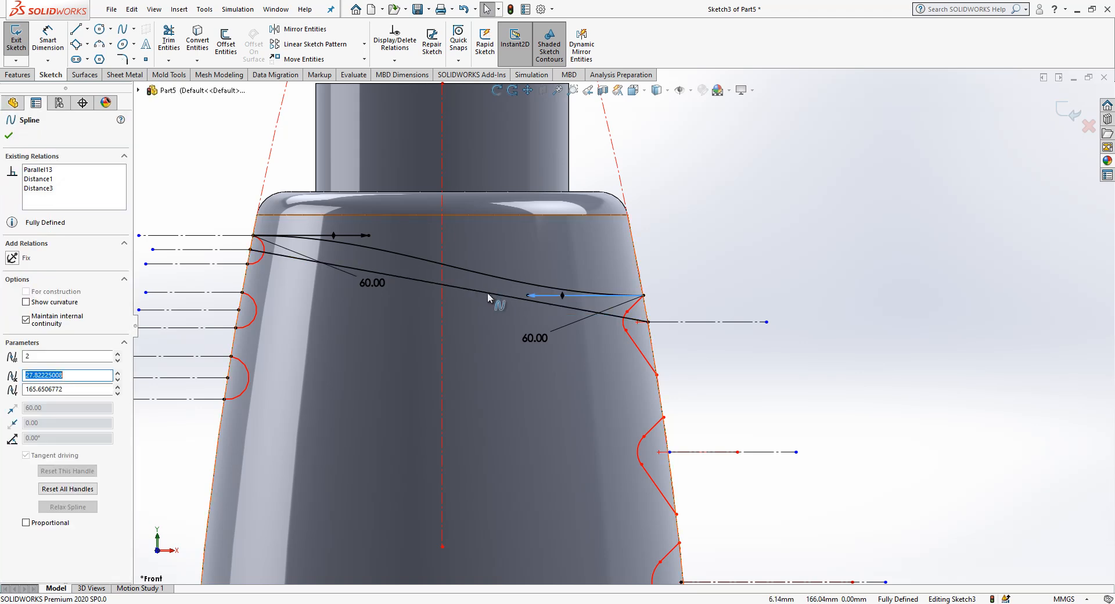
left_click(406, 278)
left_click_drag(373, 271, 375, 257)
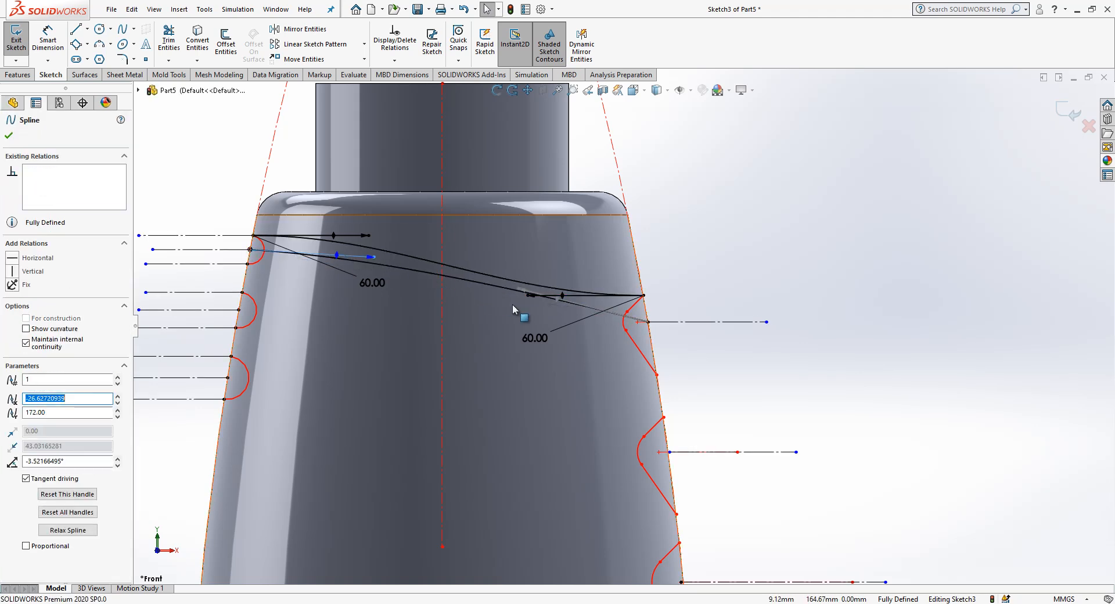
left_click_drag(518, 289, 504, 326)
Make the second spline tangent to the construction lines at its right and left ends
left_click(615, 322)
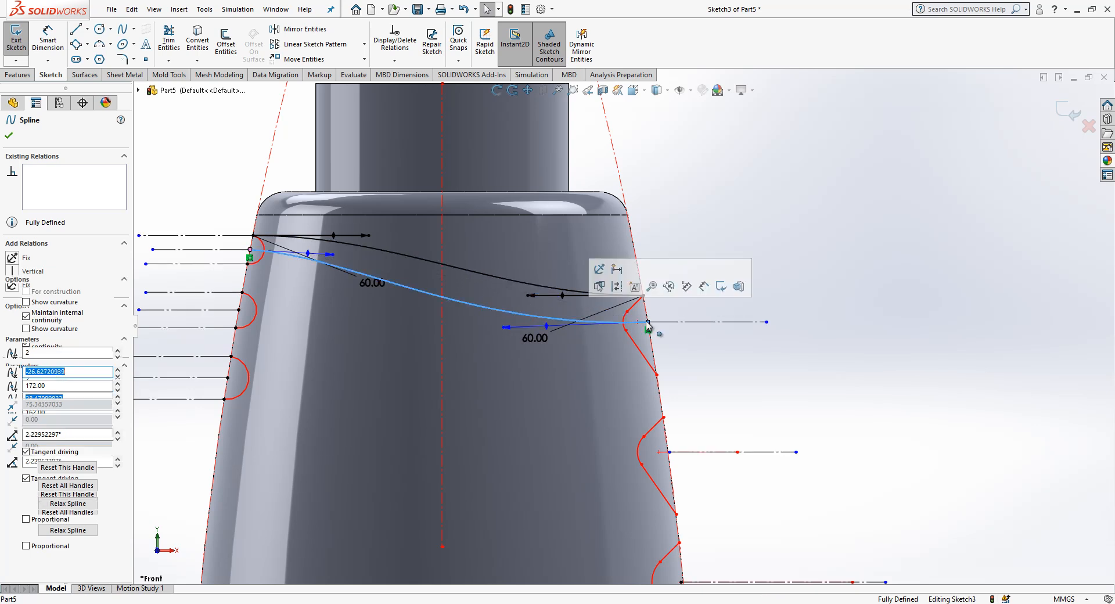
left_click(673, 322, "ctrl")
left_click(34, 337)
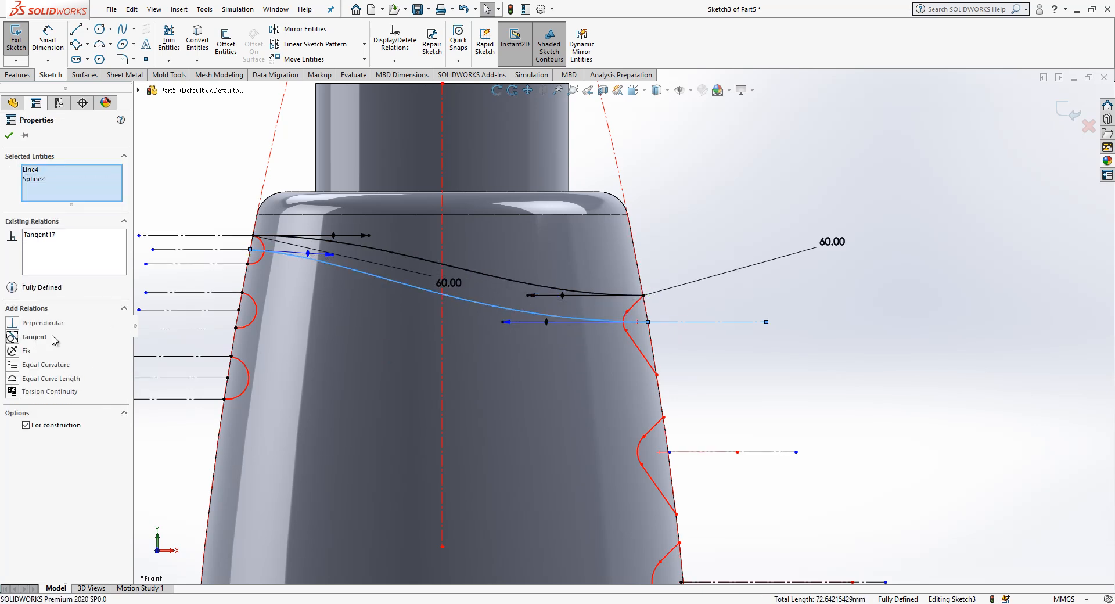
left_click(230, 250, "ctrl")
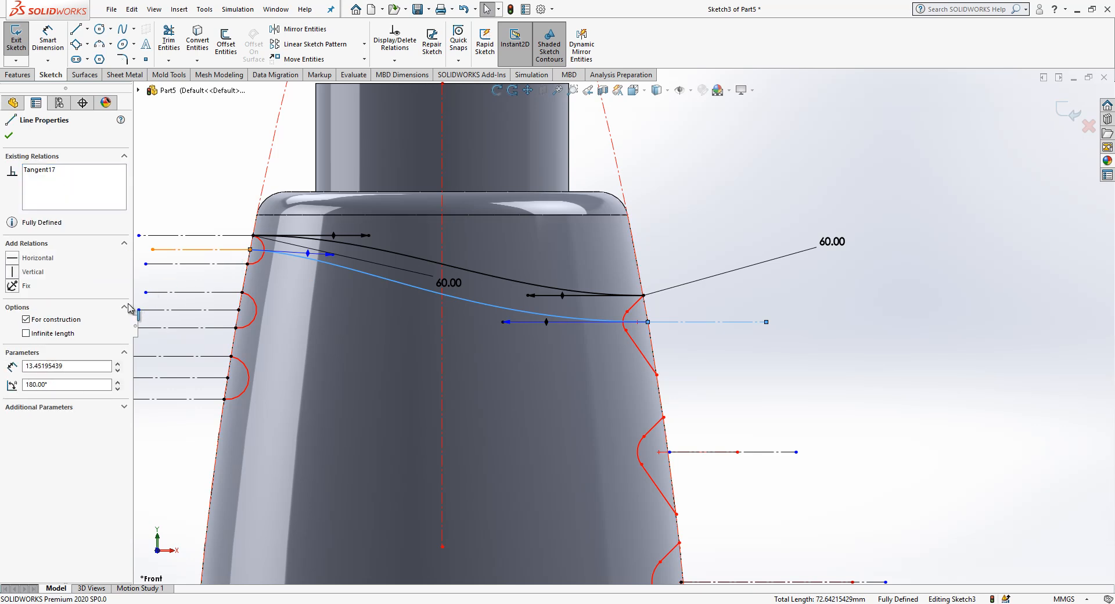
left_click(154, 457)
left_click(221, 250)
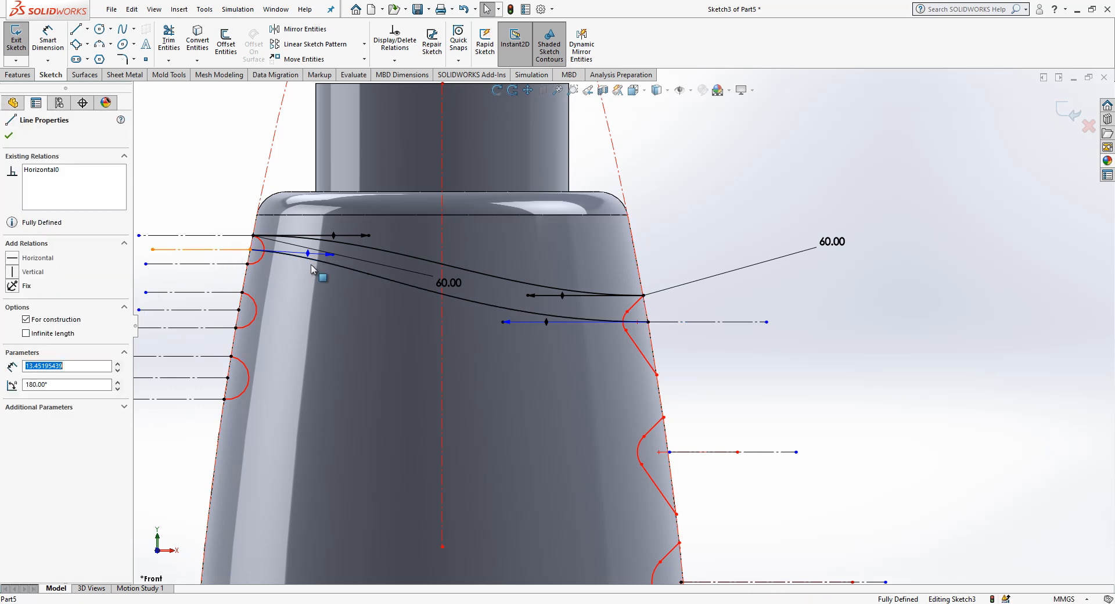
left_click(323, 264, "ctrl")
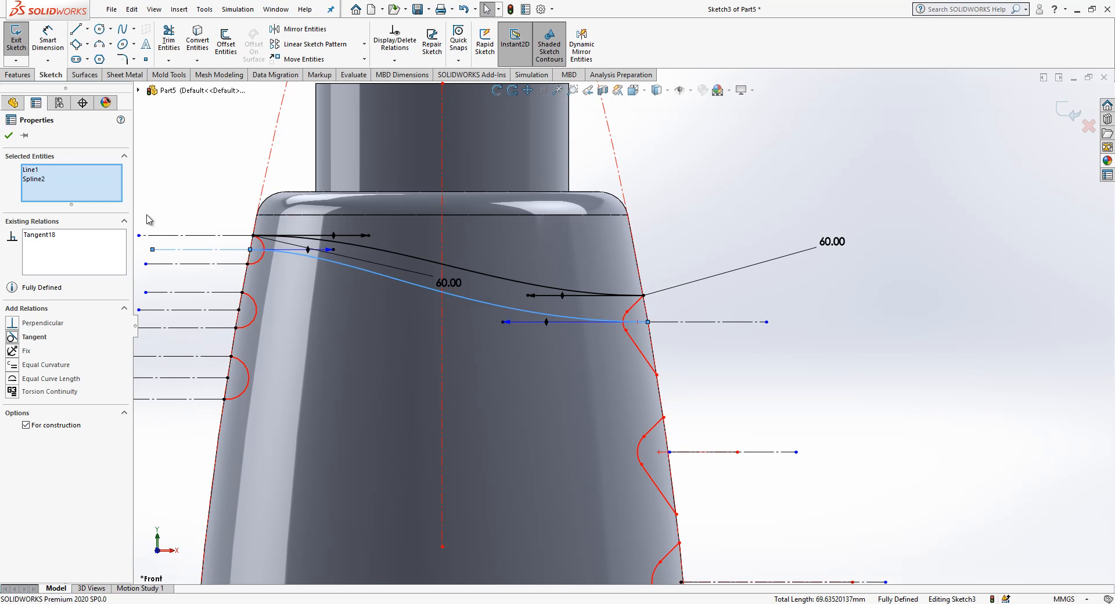
Dimension the left and right end handles of the second spline to 60
left_click(48, 36)
left_click(332, 249)
left_click(342, 347)
key("Return")
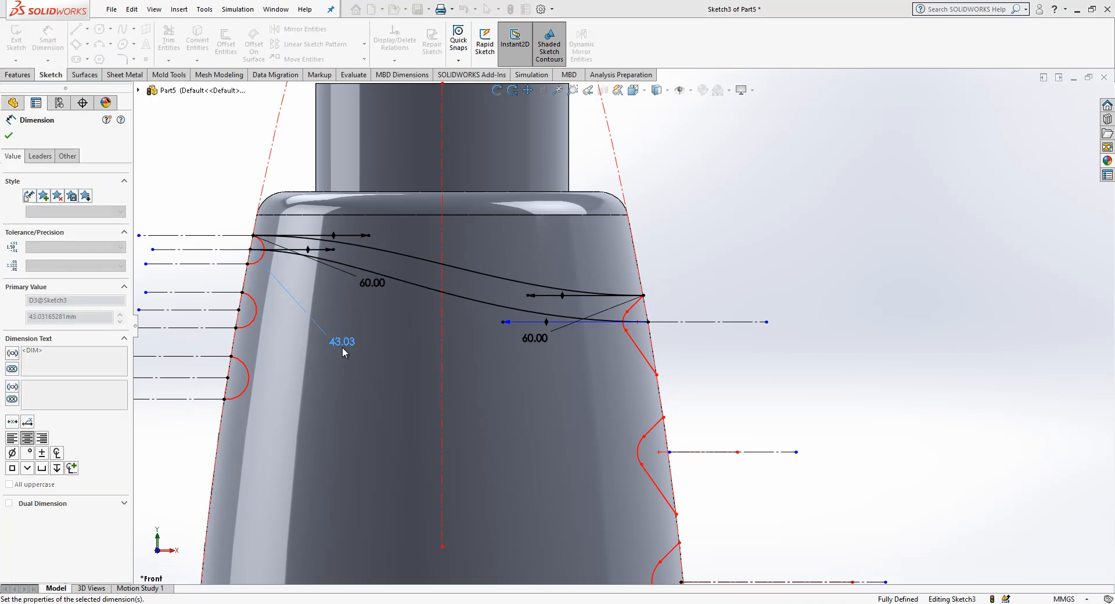
left_click(505, 322)
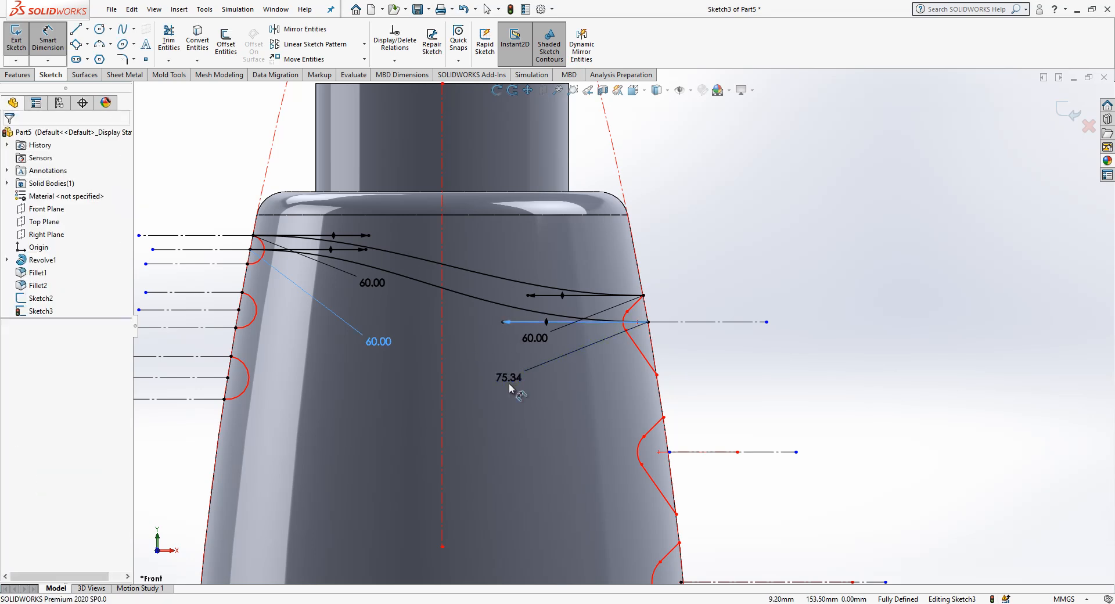
left_click(509, 384)
type("60")
key("Return")
Dimension the left end handle of the lowest spline to 60
left_click(788, 404)
scroll(772, 408, "up", 1)
scroll(369, 274, "down", 1)
scroll(423, 282, "up", 1)
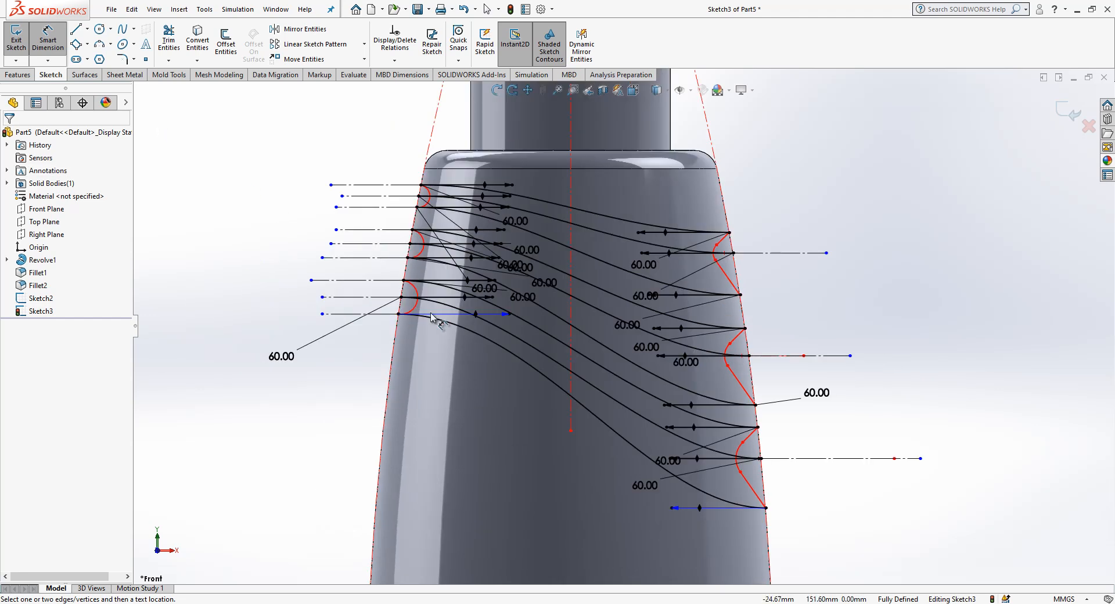
left_click(509, 314)
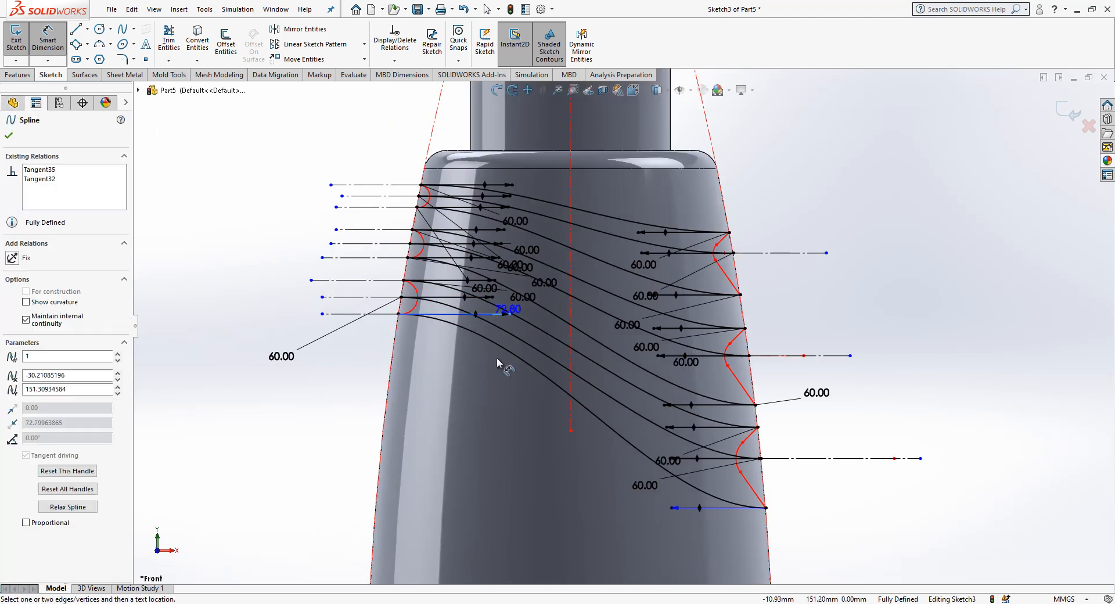
left_click(478, 395)
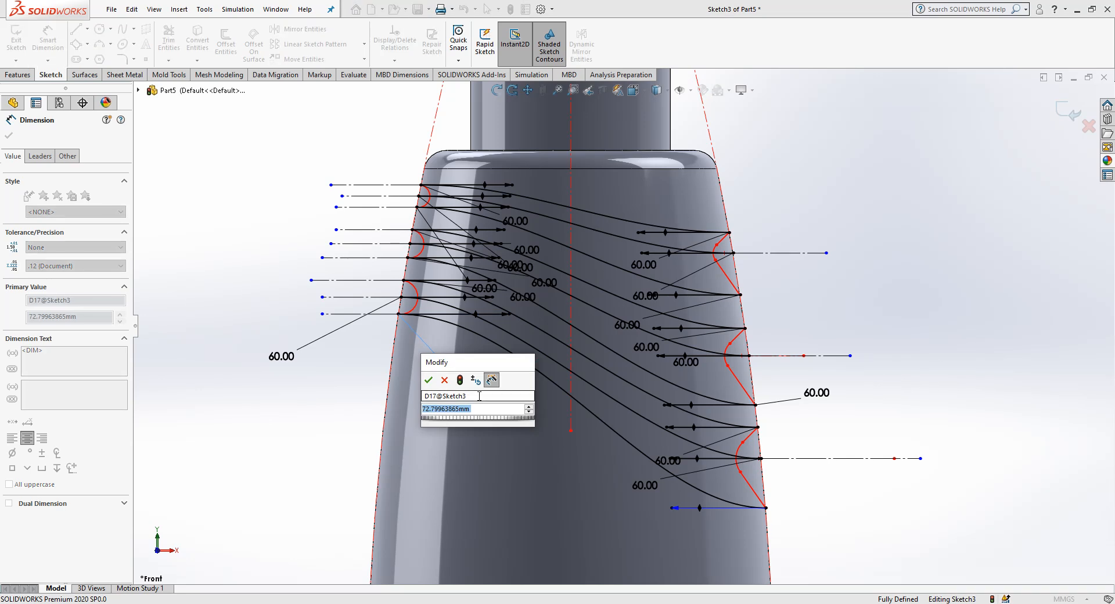
type("60")
key("Return")
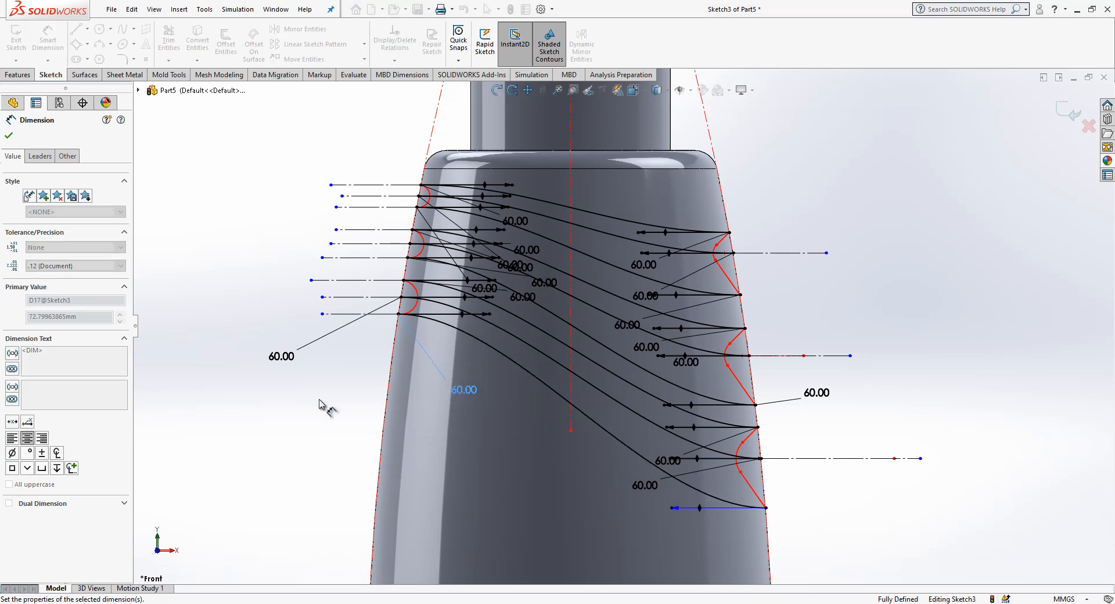
key("Escape")
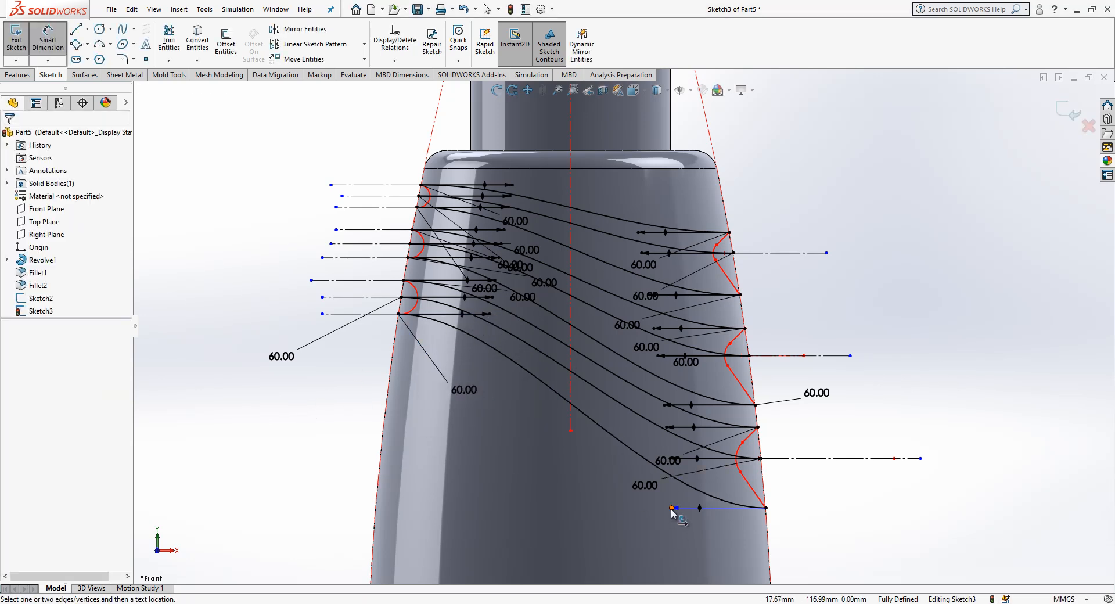
Dimension the right end handle of the lowest spline to 60 and leave the dimension command
left_click(632, 531)
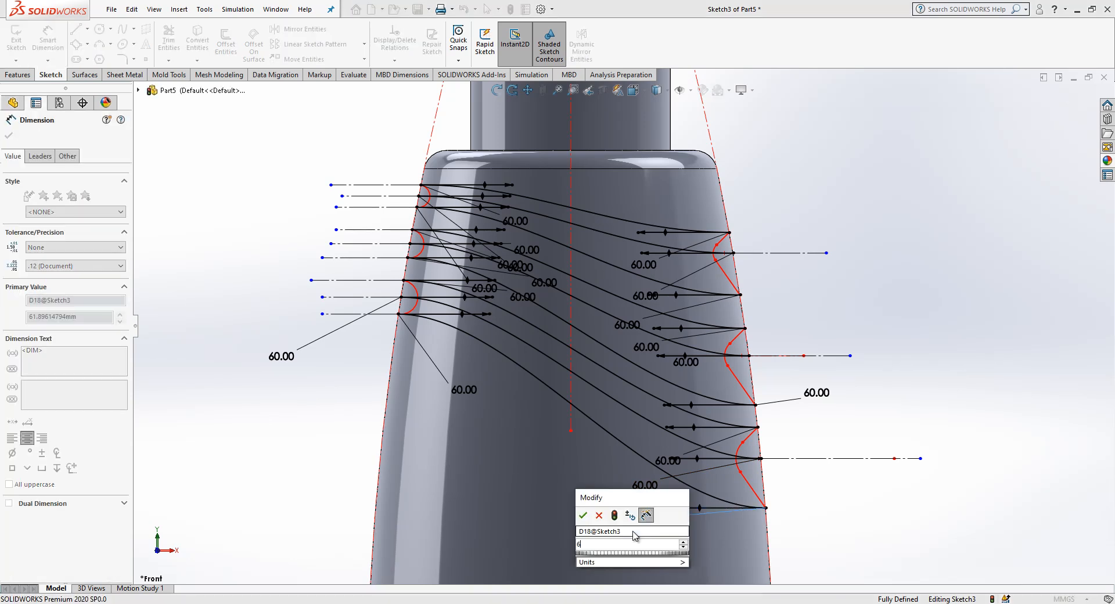
type("60")
key("Return")
left_click(890, 524)
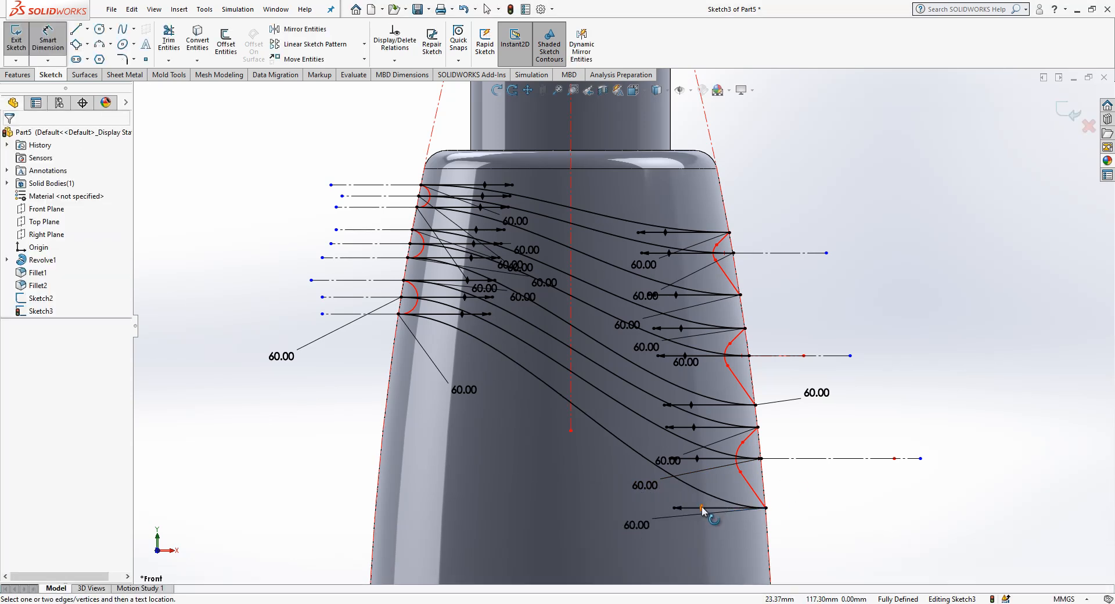
left_click(381, 318)
left_click(373, 356)
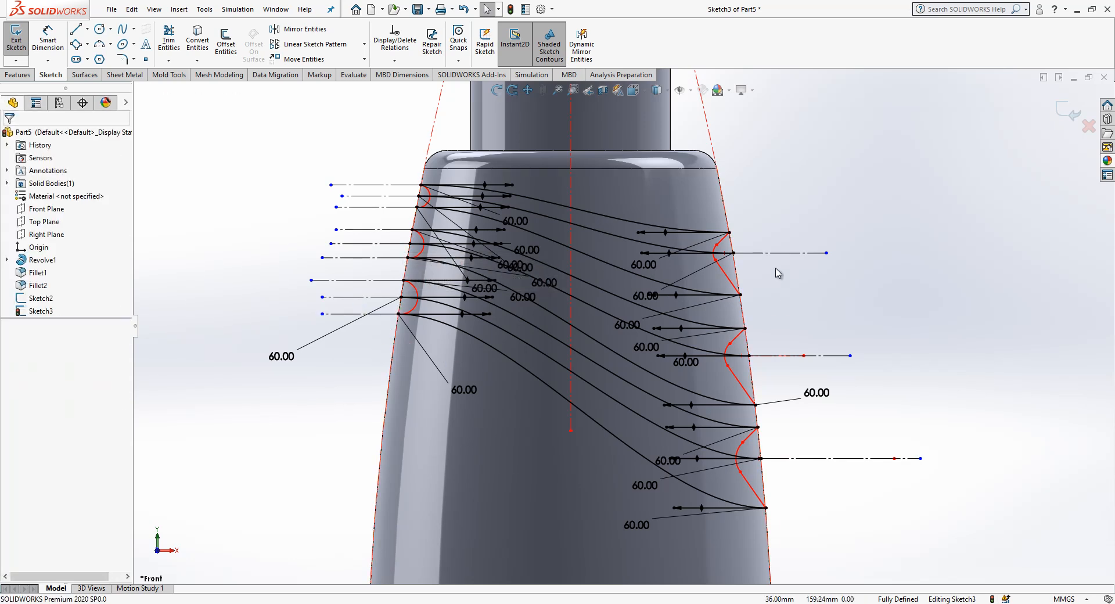
Examine how the spline ends meet the bottle's right edge at the middle and lower angled notches
scroll(754, 253, "down", 3)
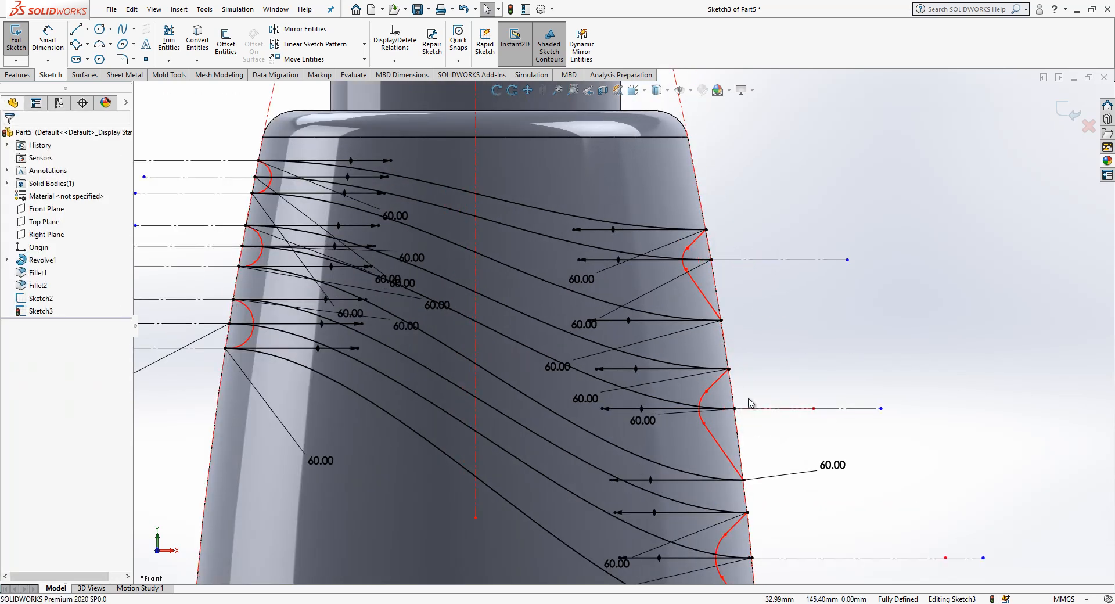
scroll(722, 419, "down", 3)
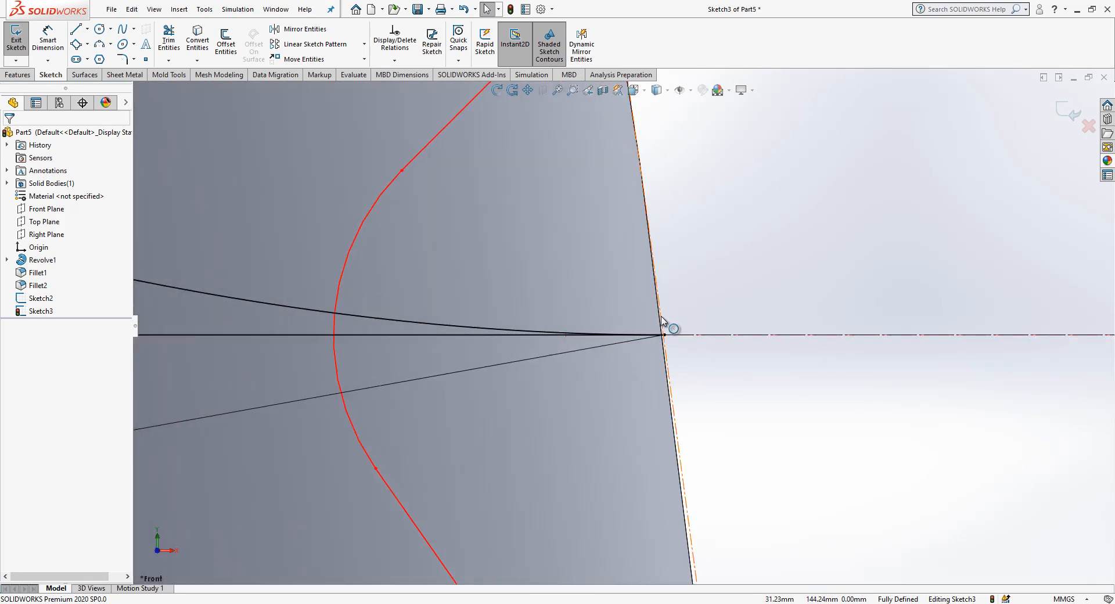
left_click(642, 315)
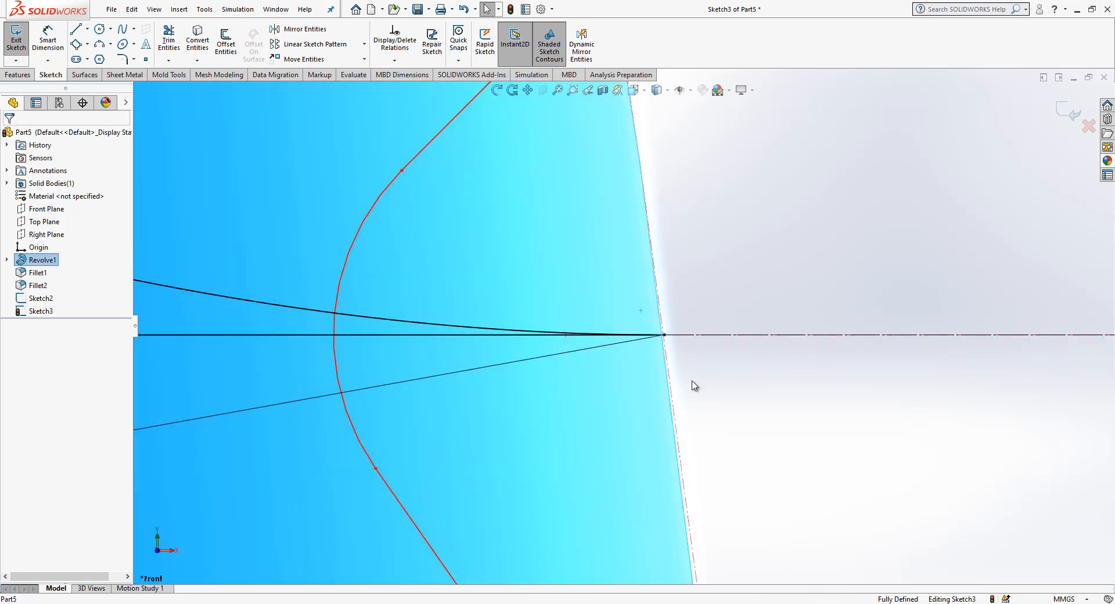
left_click(671, 355)
scroll(661, 343, "up", 7)
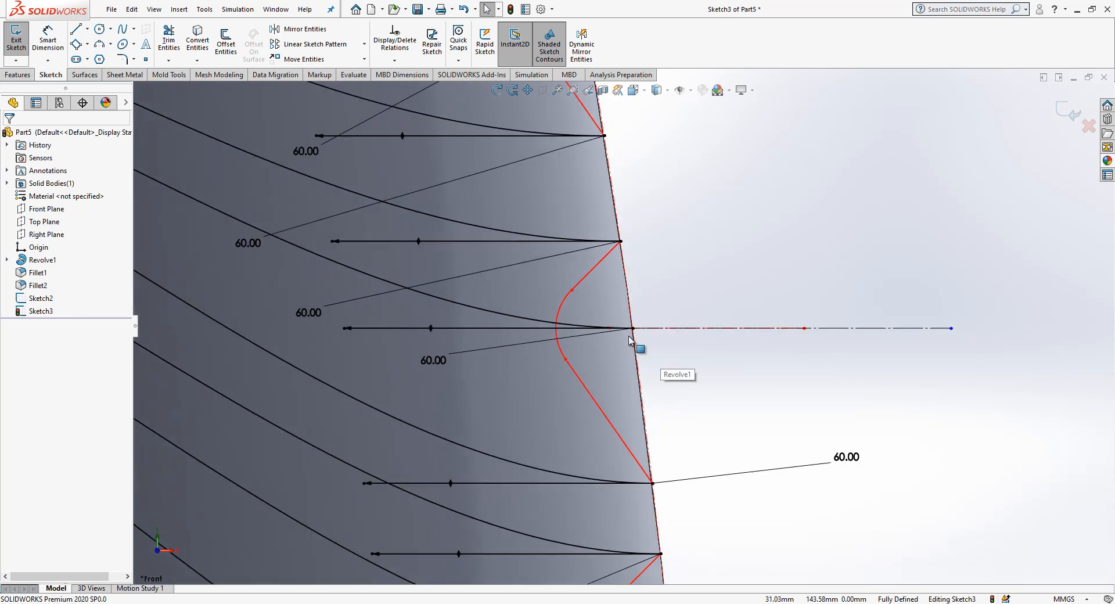
scroll(633, 349, "up", 3)
scroll(659, 493, "down", 7)
scroll(642, 473, "down", 4)
scroll(669, 441, "up", 3)
scroll(669, 406, "up", 2)
left_click(667, 371)
key("Escape")
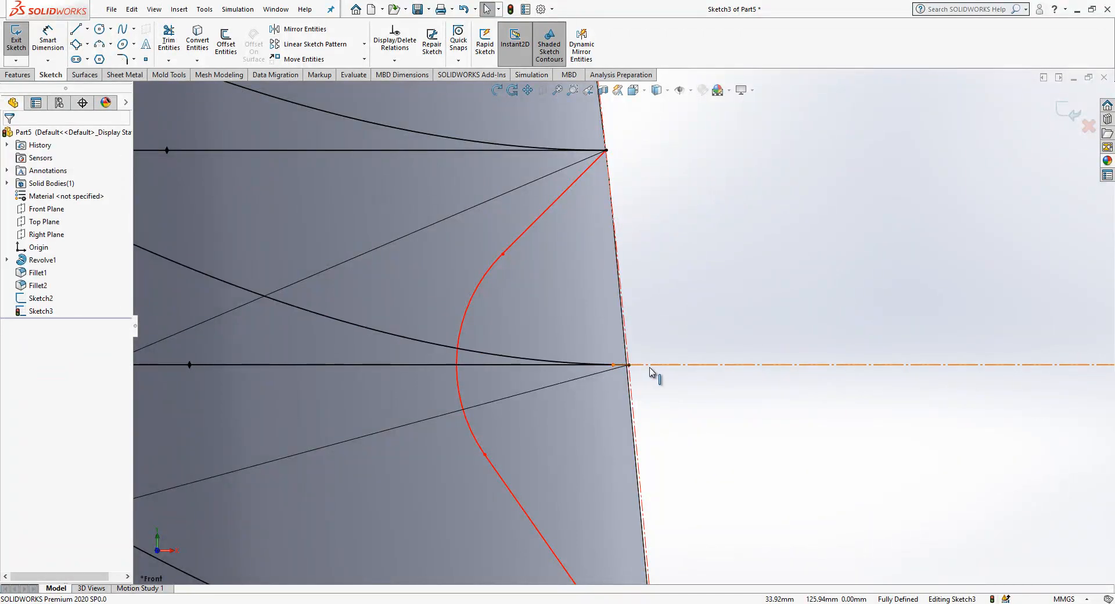
left_click(536, 360)
left_click(733, 446)
scroll(733, 445, "up", 6)
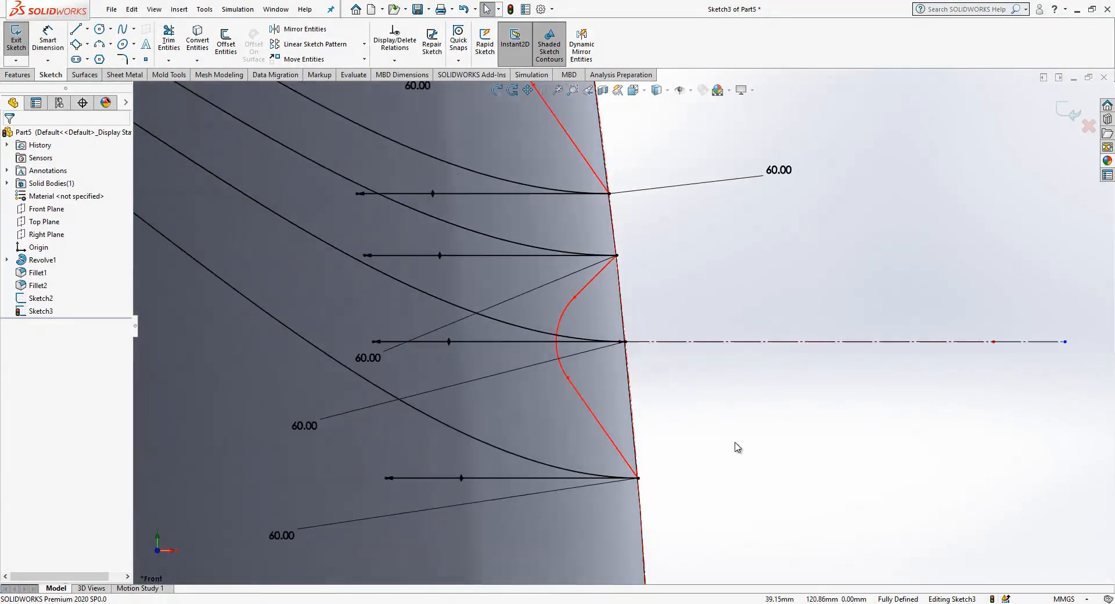
scroll(753, 461, "up", 5)
scroll(657, 348, "down", 3)
scroll(630, 319, "up", 1)
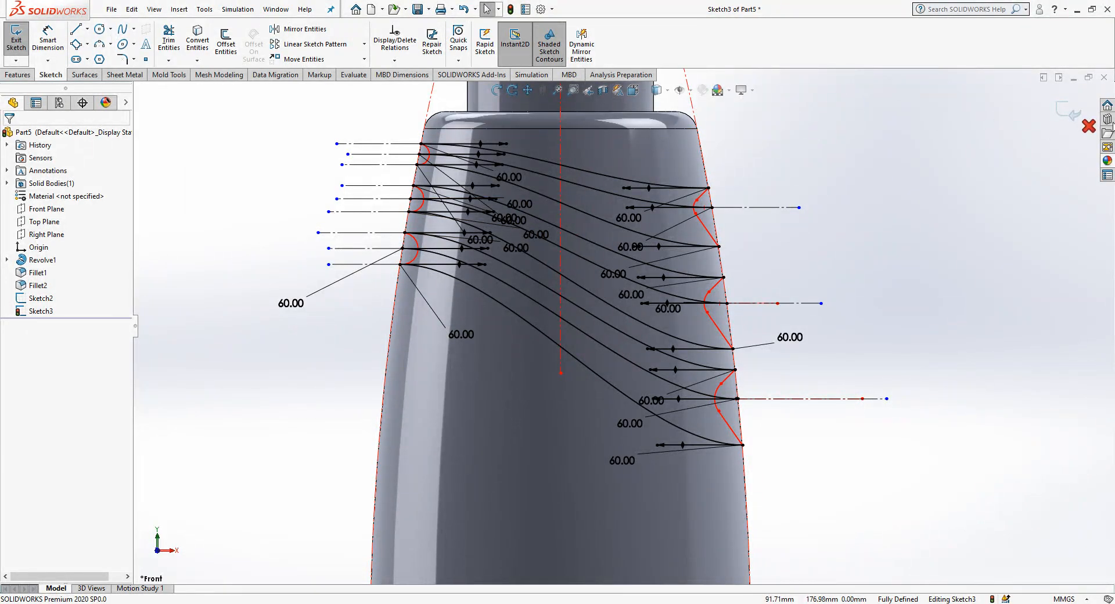
Exit the spline sketch and select it as the source for a split line
left_click(1061, 110)
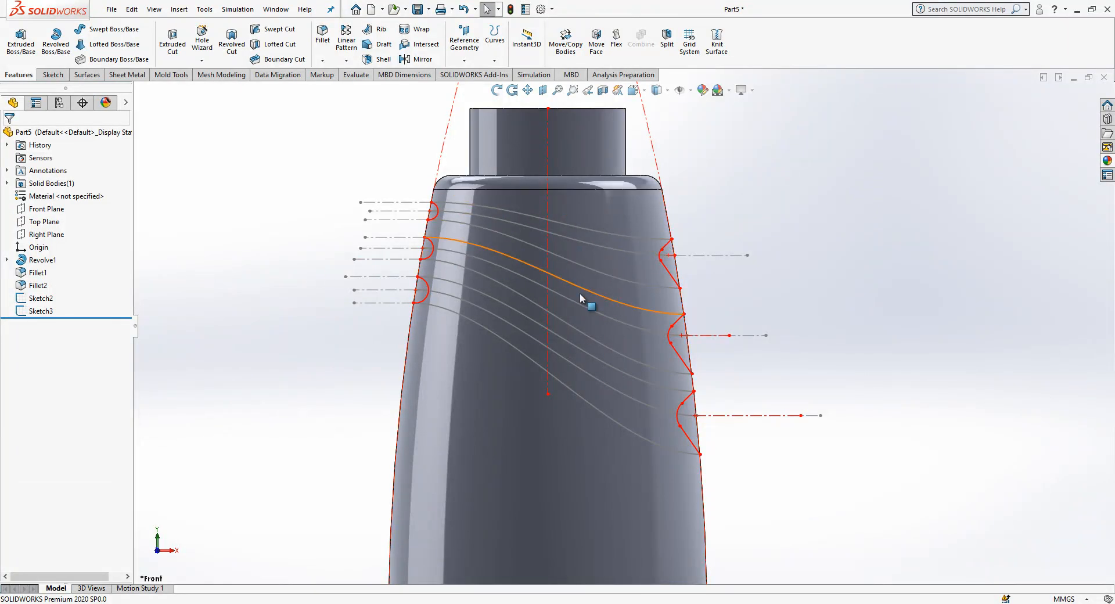
left_click(41, 311)
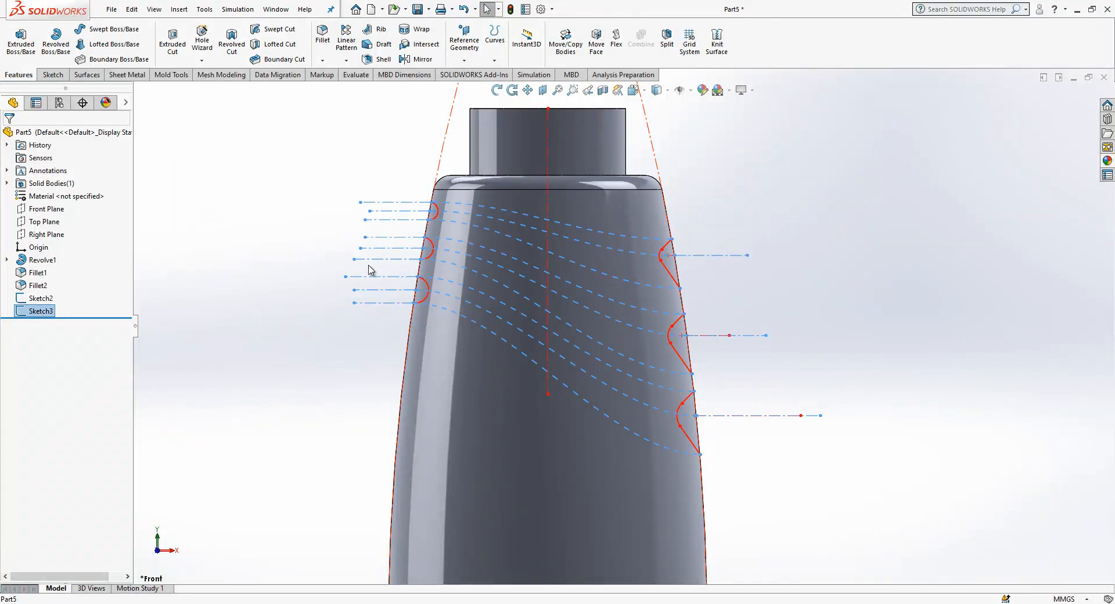
left_click(494, 38)
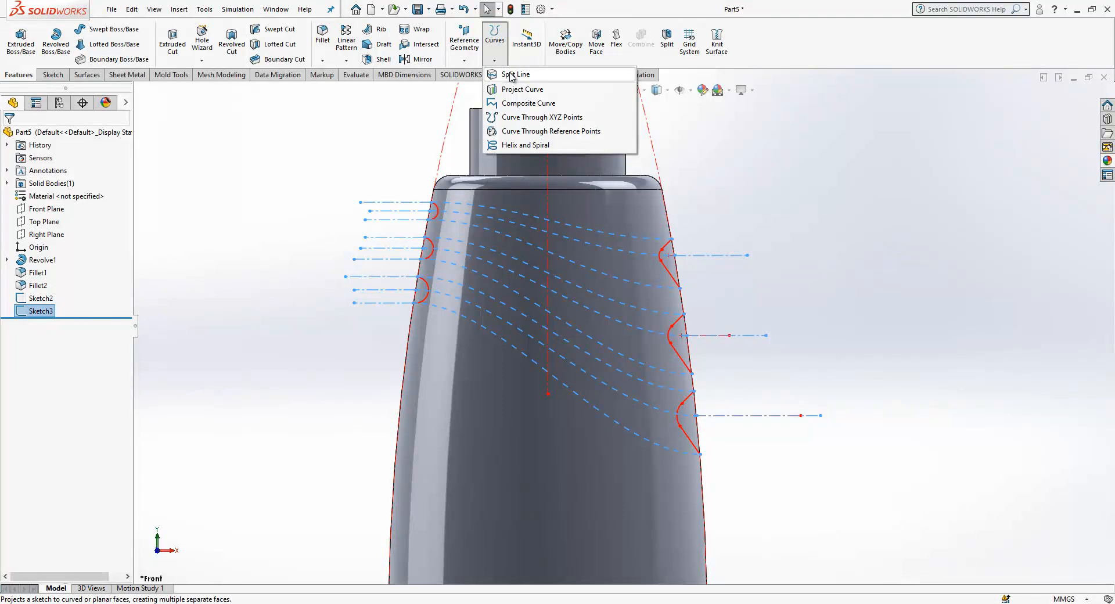
left_click(511, 72)
left_click(613, 214)
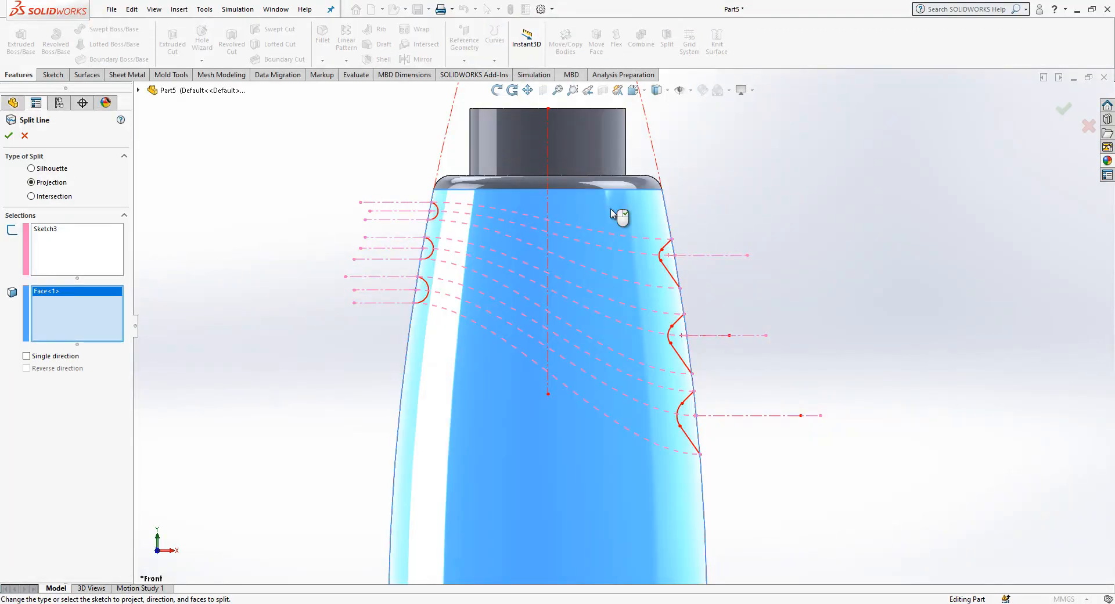
key("Escape")
Split the bottle's main curved face by projecting the spline sketch onto it with a Projection split line
left_click(495, 38)
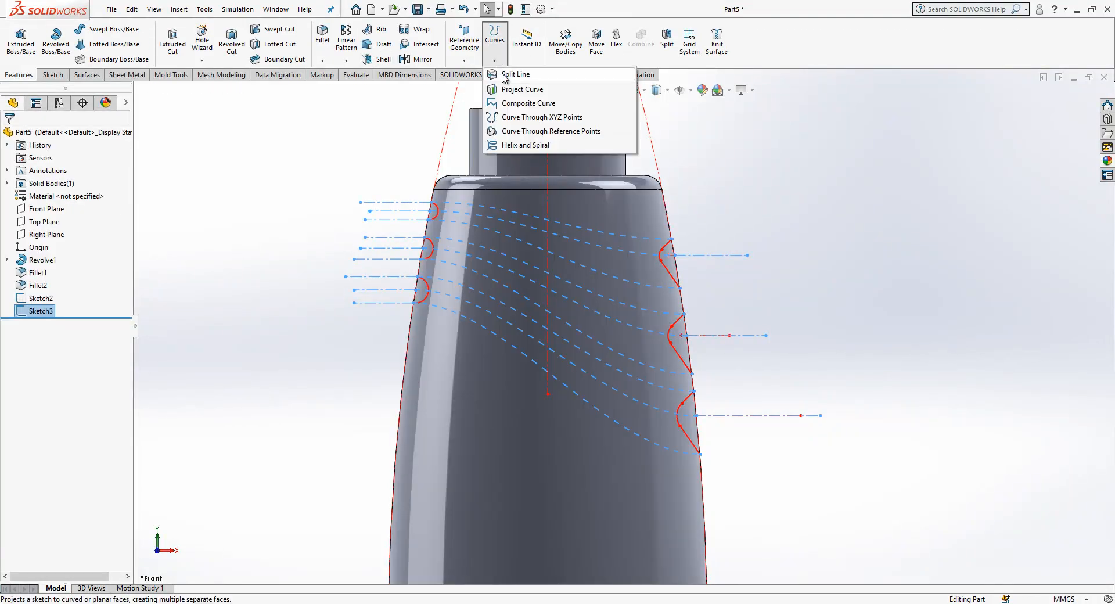
left_click(510, 72)
left_click(609, 205)
right_click(758, 303)
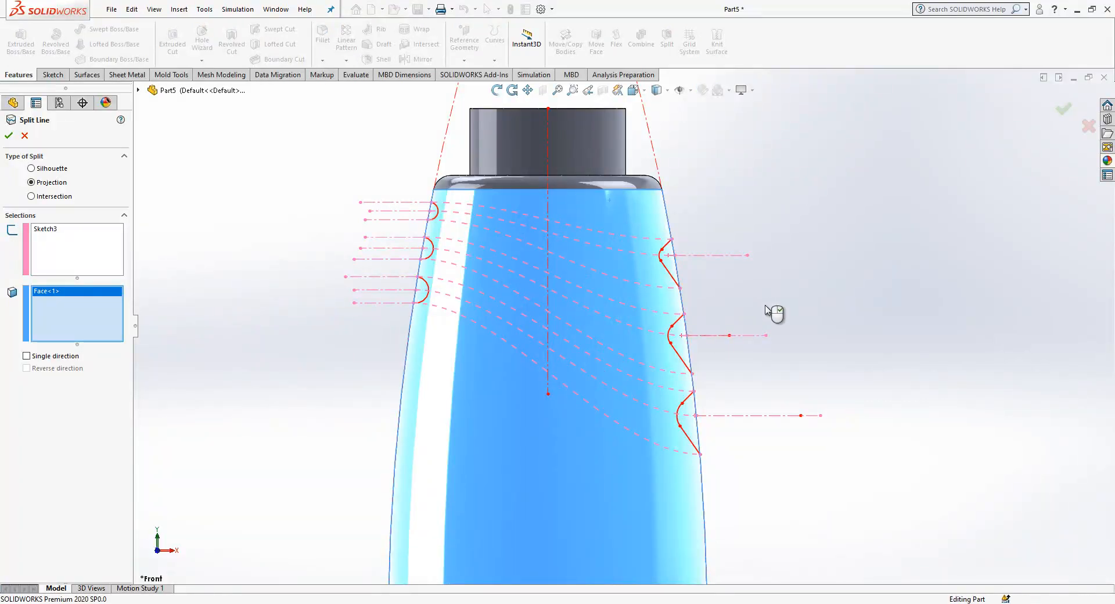
scroll(690, 276, "down", 2)
middle_click_drag(642, 269, 652, 316)
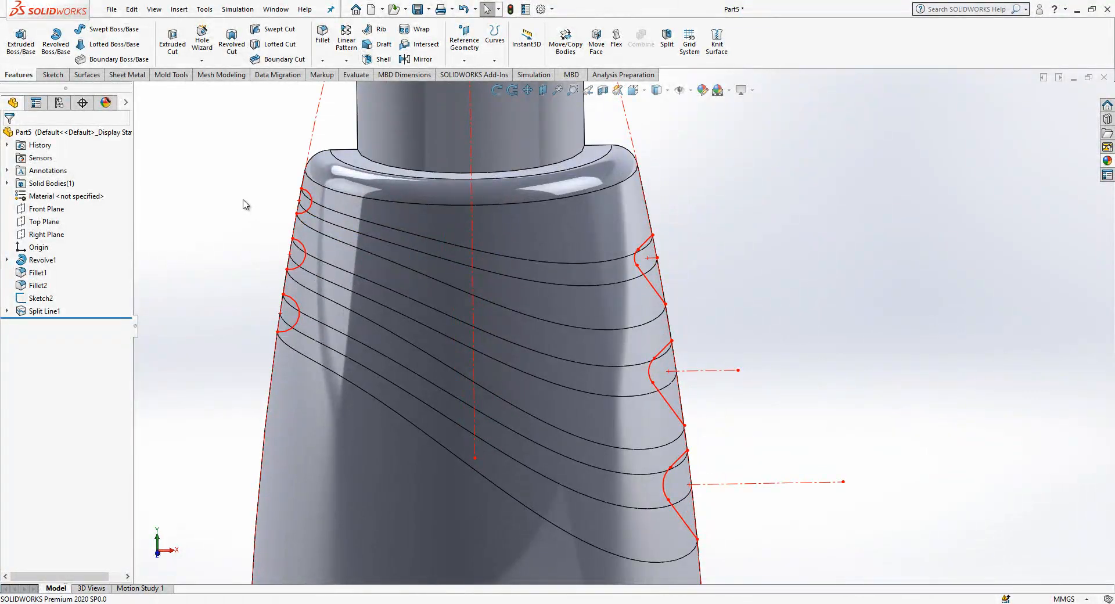
Start a lofted surface with the top left semicircle and the top right angled notch as its profiles
left_click(87, 74)
left_click(110, 48)
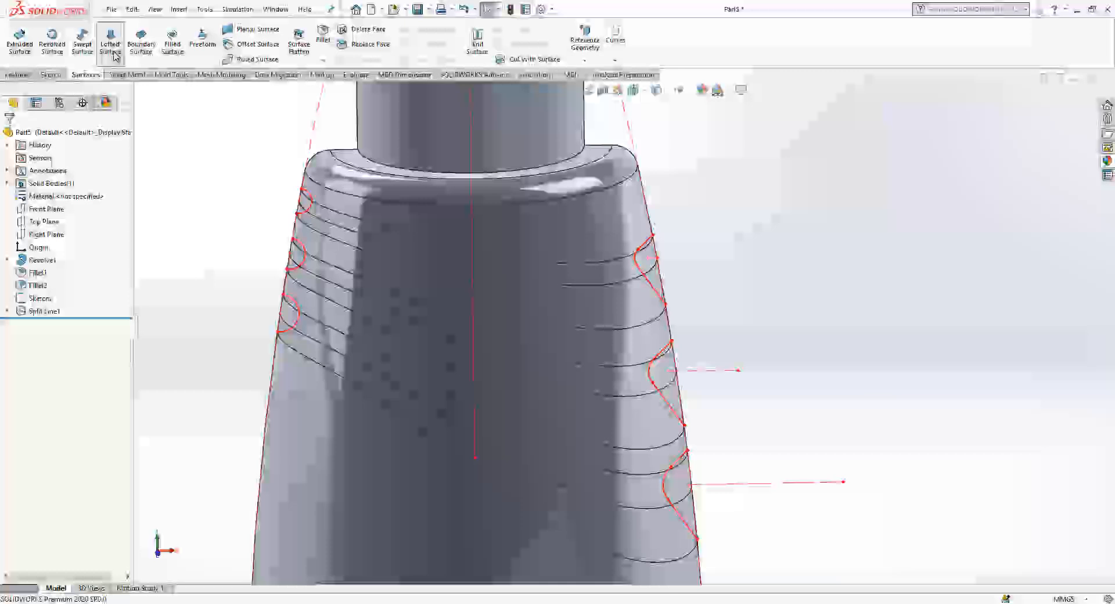
left_click(308, 191)
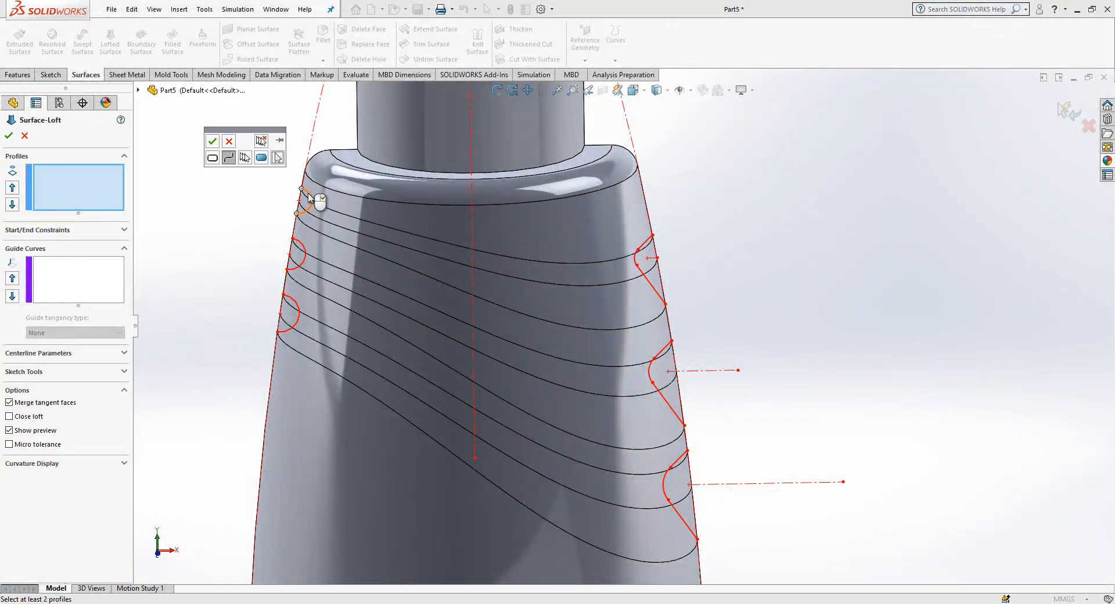
left_click(213, 141)
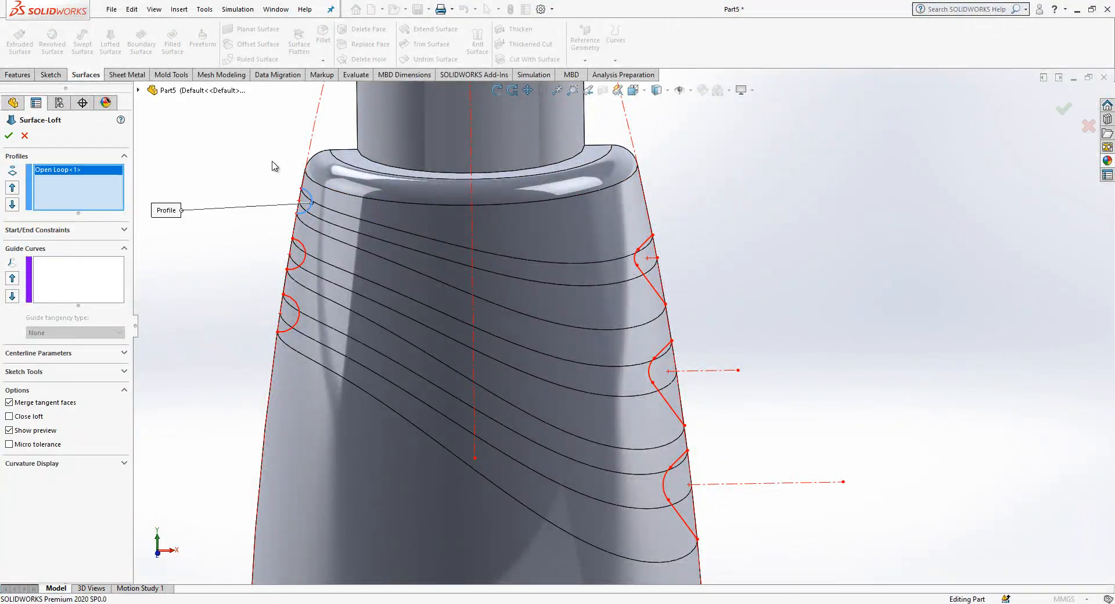
left_click(648, 244)
left_click(676, 192)
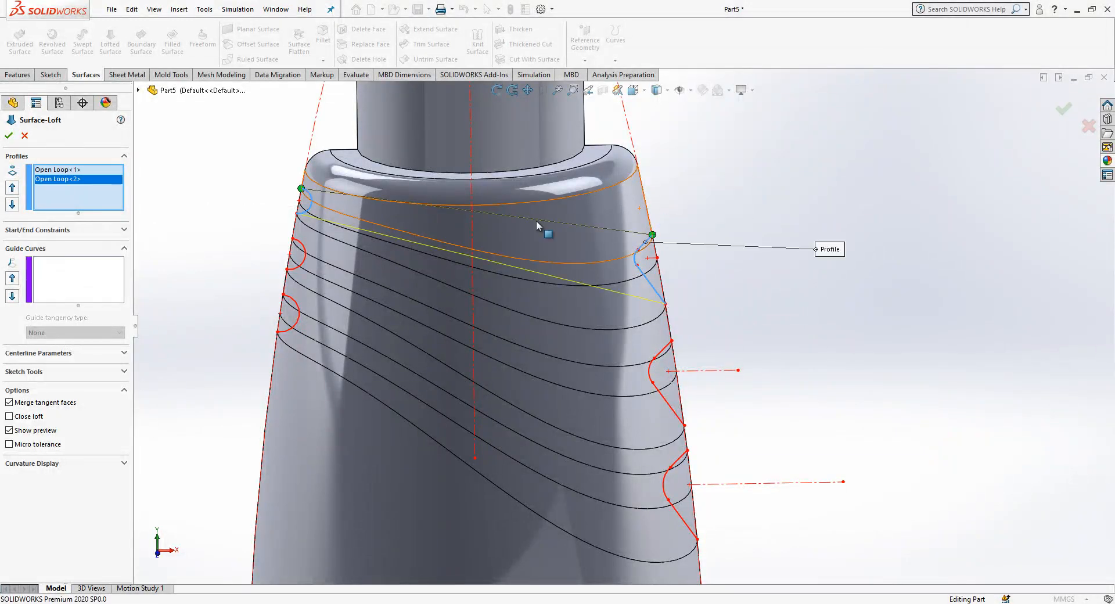
Use the middle split edge between the profiles as the loft's centerline and the upper and lower split edges as guide curves
left_click(69, 353)
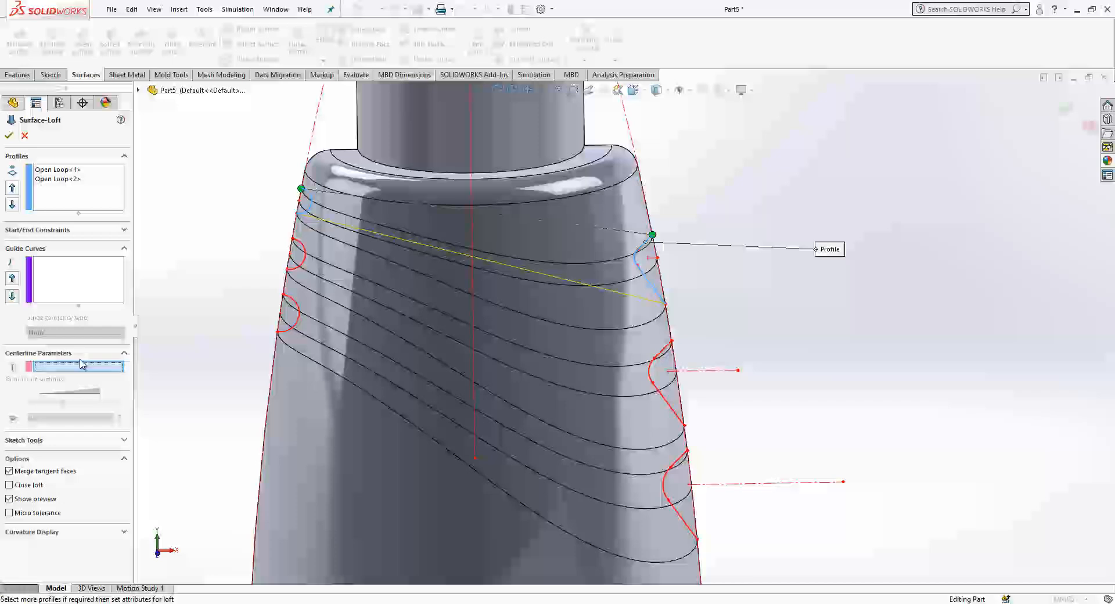
left_click(352, 234)
left_click(86, 286)
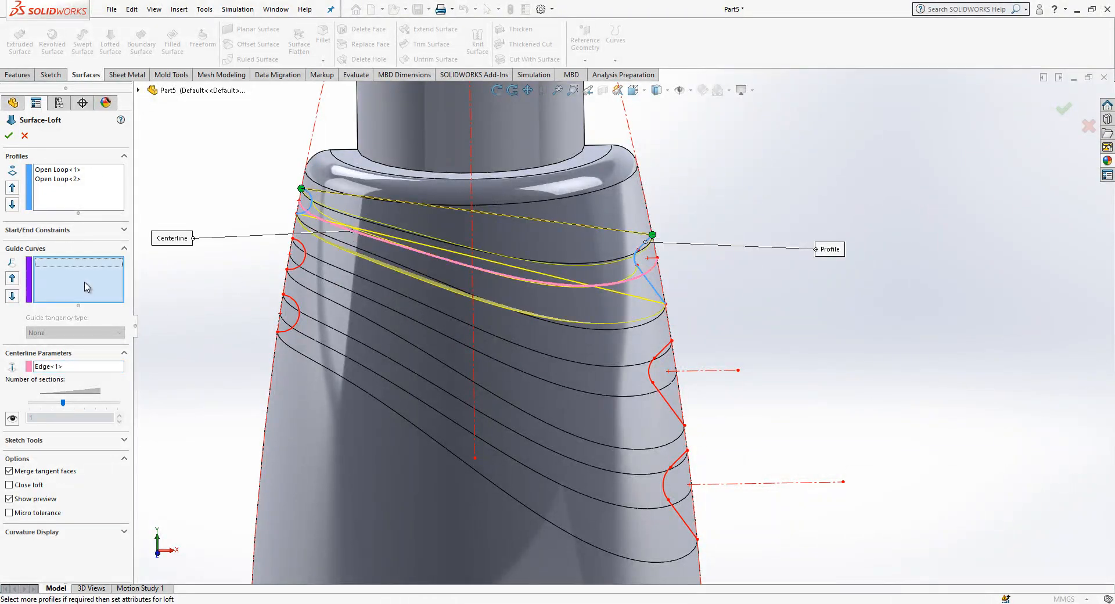
left_click(380, 230)
left_click(580, 325)
middle_click_drag(575, 339, 557, 378)
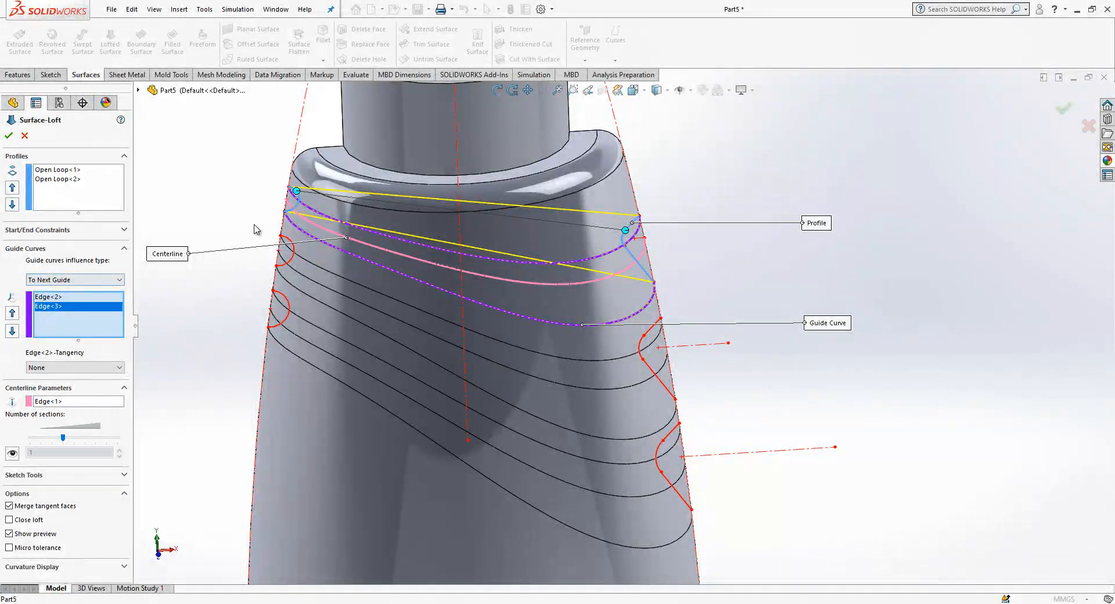
Set the loft's start and end constraints to Normal To Profile, reverse the end tangent direction, and create the surface
left_click(73, 181)
left_click(87, 230)
left_click(87, 255)
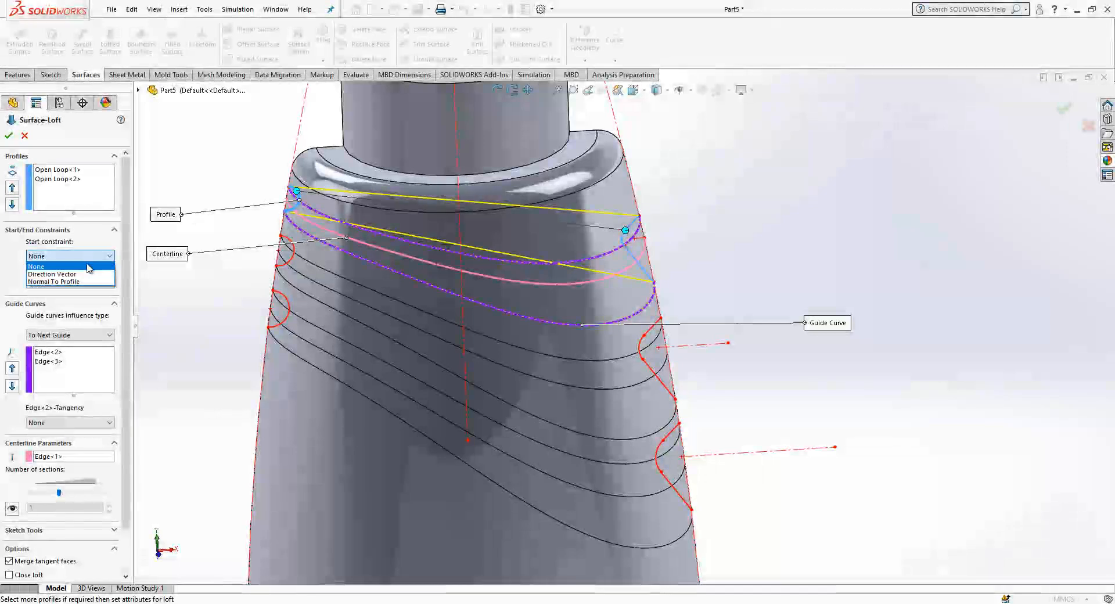
left_click(53, 281)
left_click(92, 292)
left_click(70, 331)
left_click(69, 357)
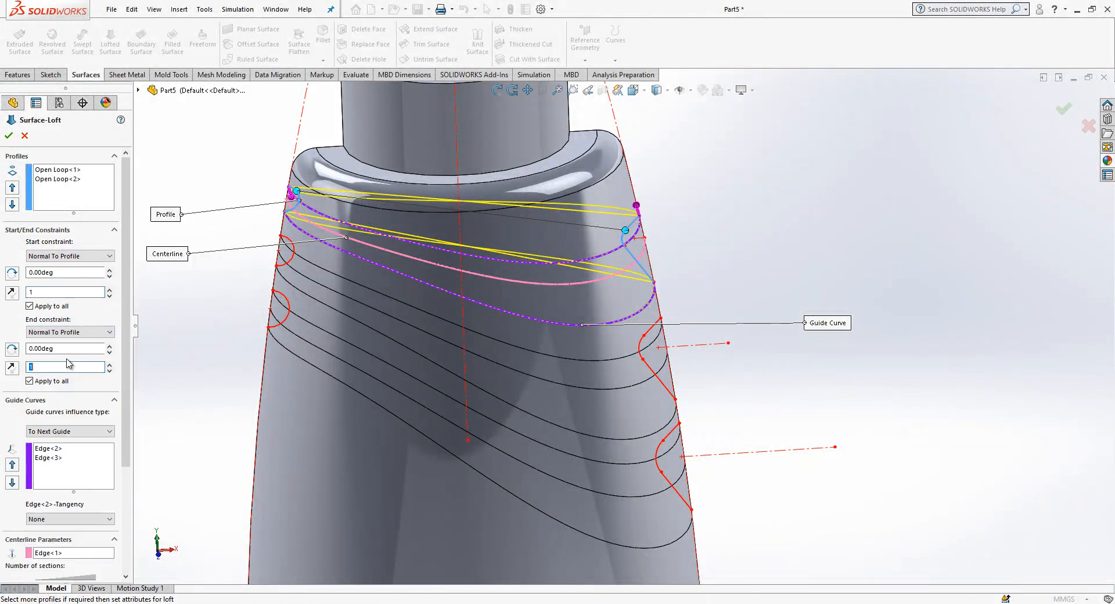
middle_click_drag(332, 290, 356, 337)
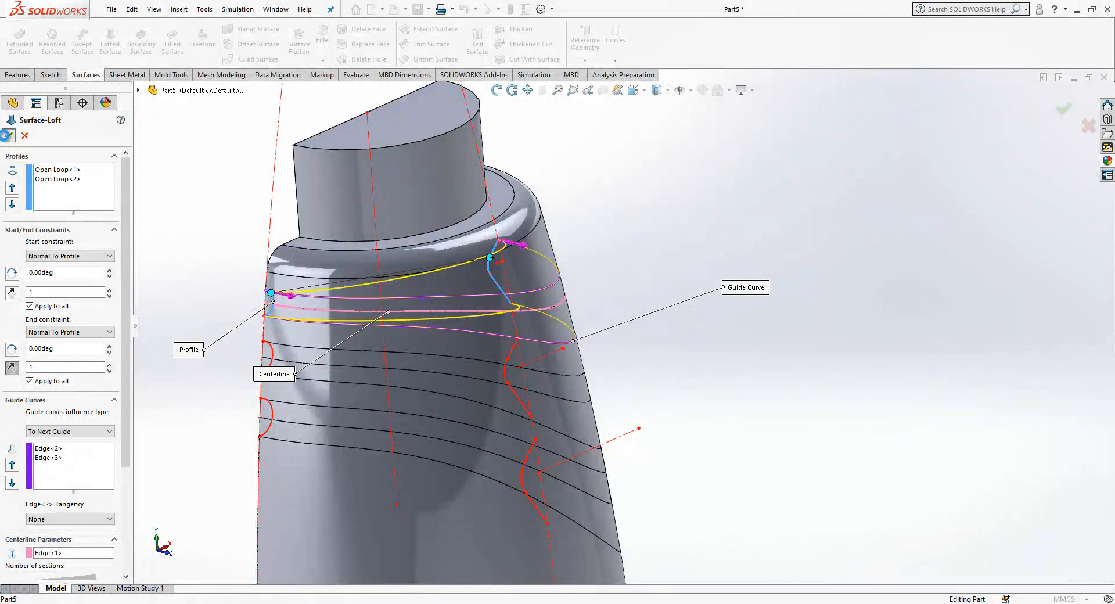
key("Return")
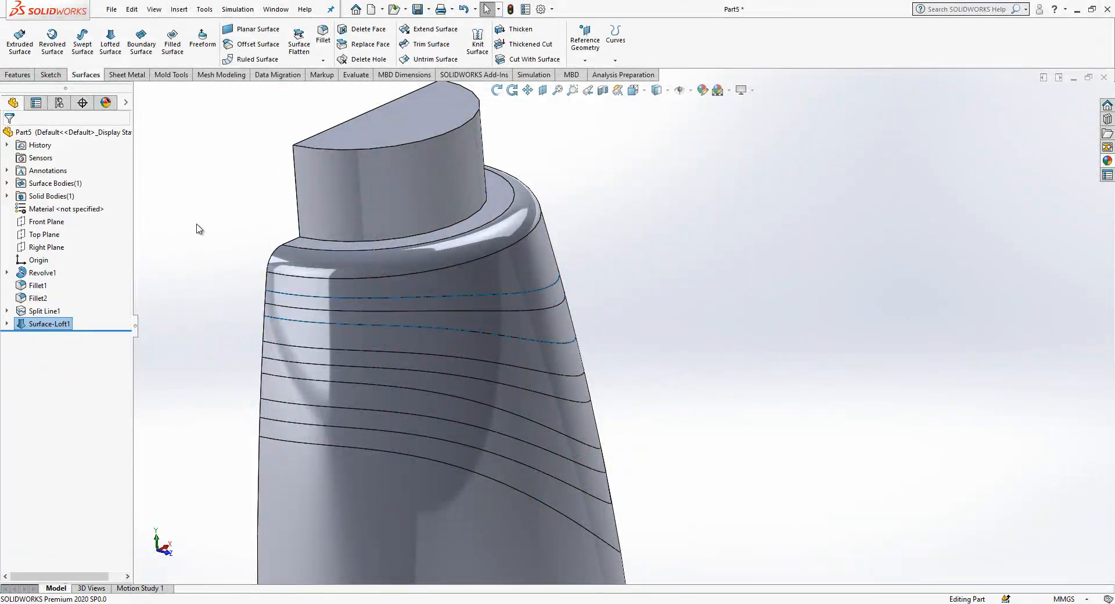
Hide the bottle's solid body to isolate the lofted groove surface
left_click(521, 272)
left_click(570, 241)
middle_click_drag(599, 287, 415, 402)
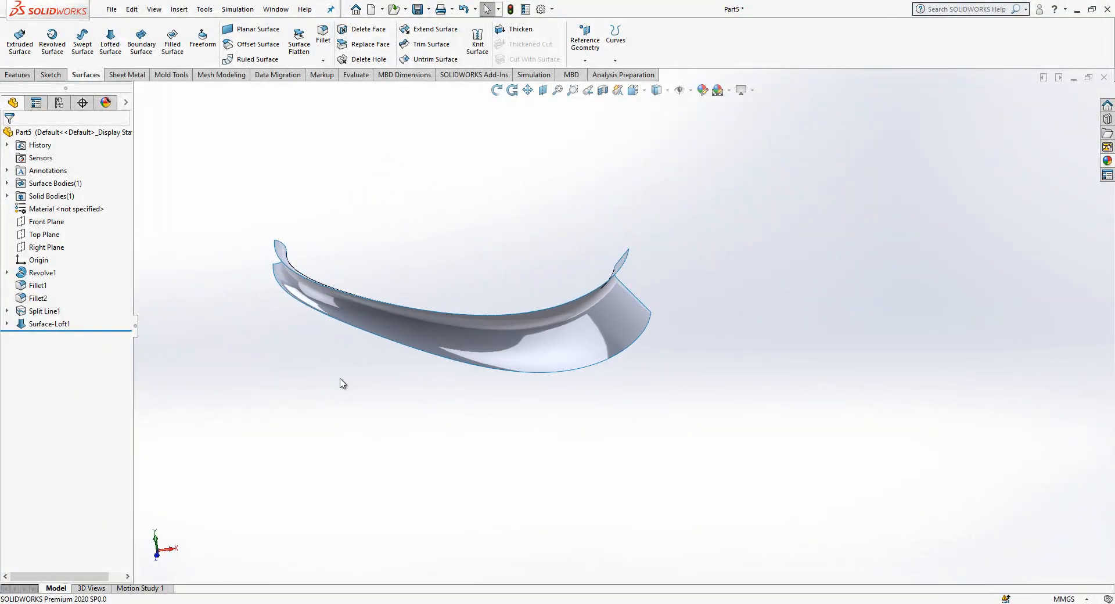
Show the bottle's solid body again together with the lofted groove surface
left_click(60, 324)
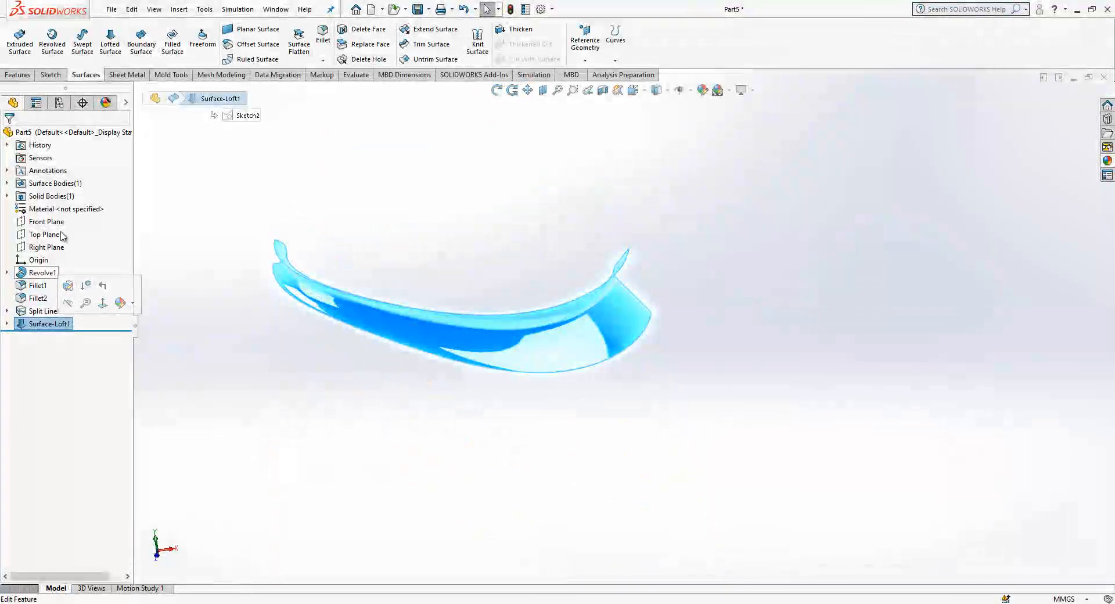
left_click(58, 195)
left_click(64, 174)
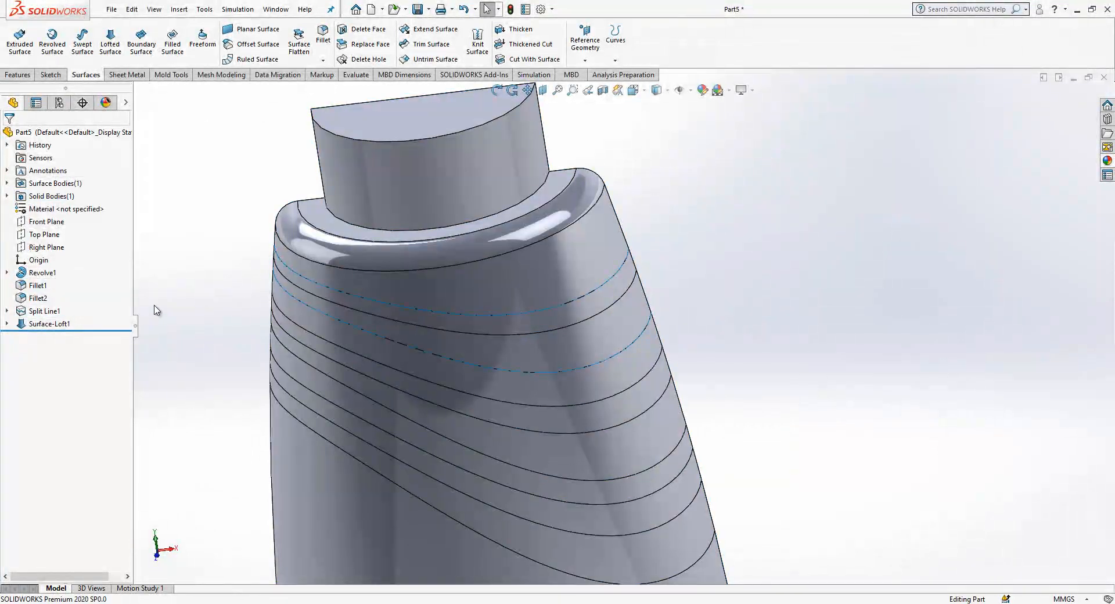
middle_click_drag(506, 373, 343, 351)
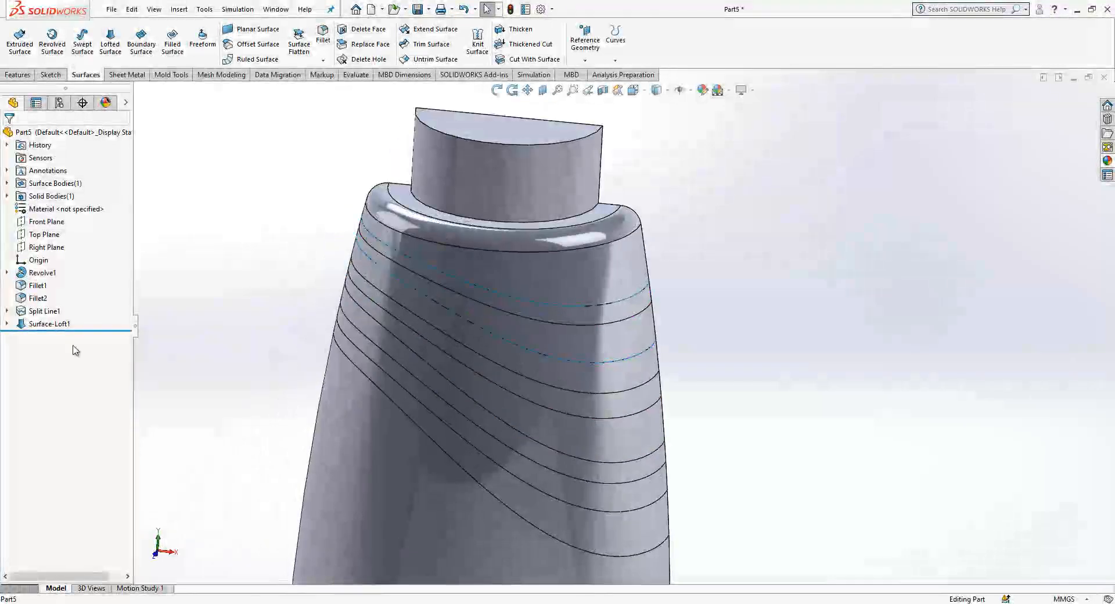
left_click(49, 323)
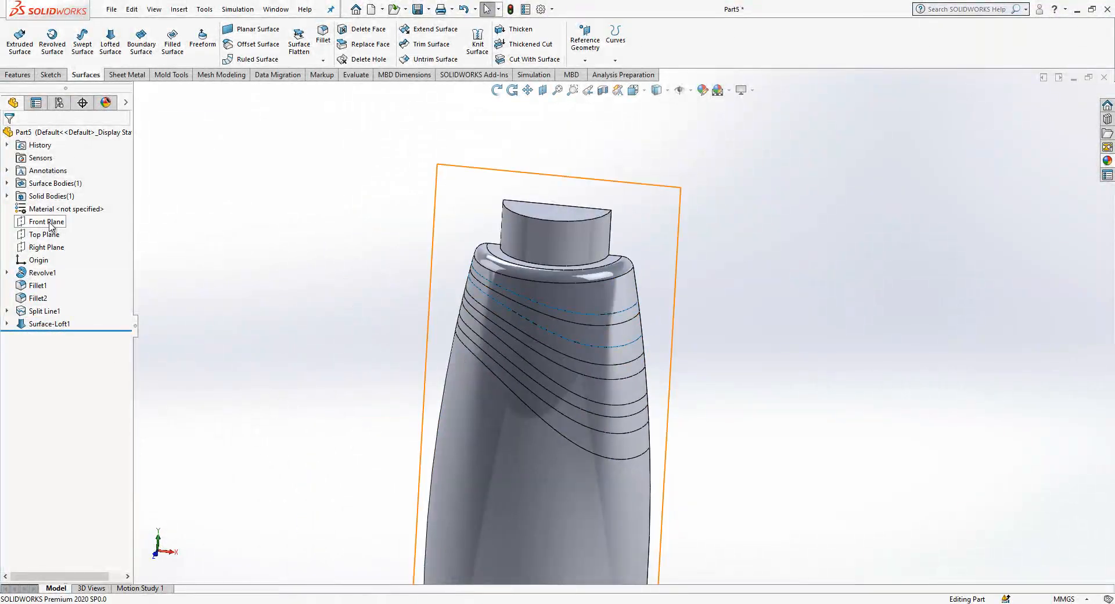
left_click(50, 224)
left_click(110, 210)
scroll(589, 169, "down", 5)
right_click(561, 198)
left_click(587, 181)
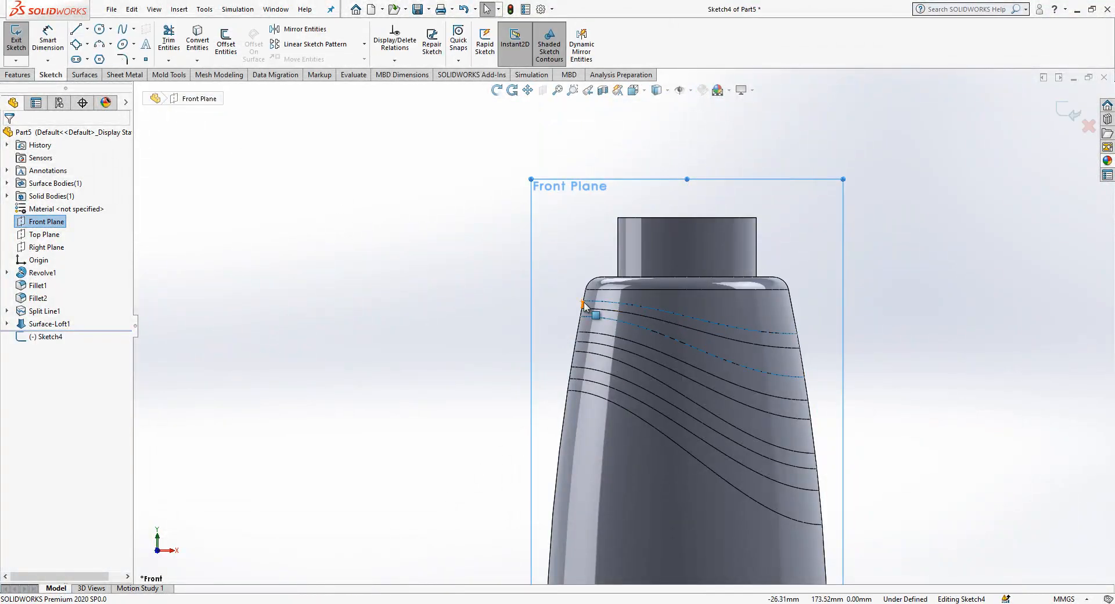
left_click(398, 292)
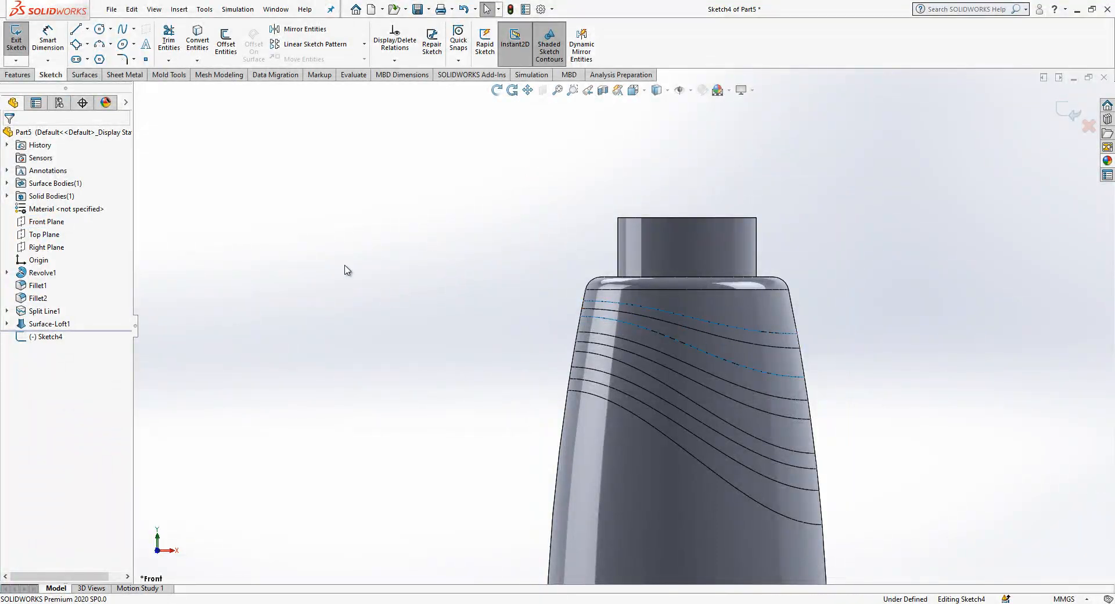
left_click(61, 221)
left_click(66, 207)
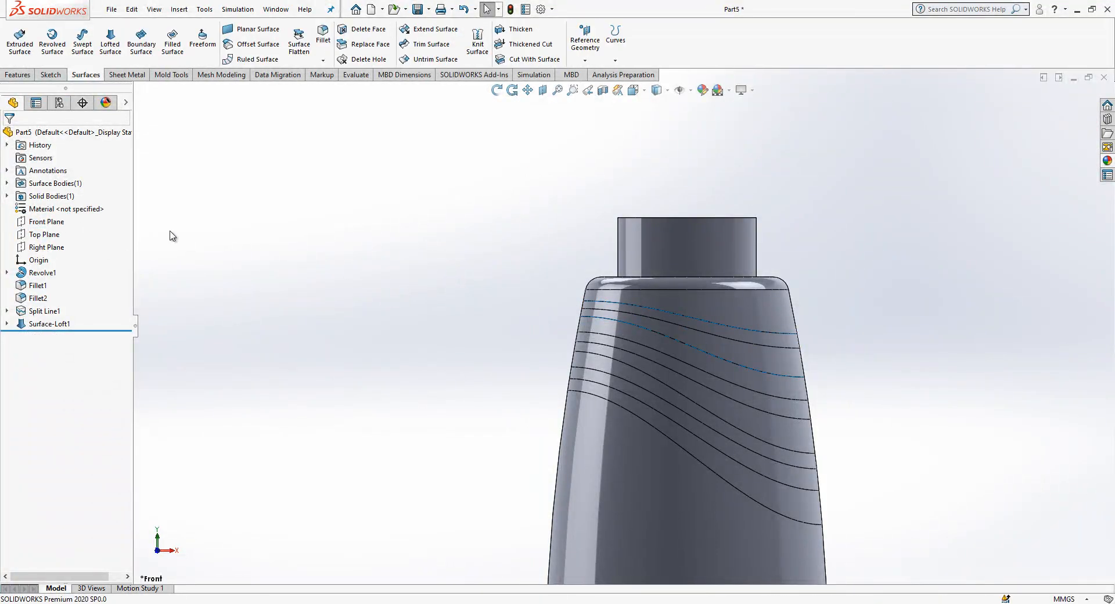
Start a sketch on the Front Plane and draw a vertical line in the empty space beside the bottle
left_click(41, 221)
left_click(66, 206)
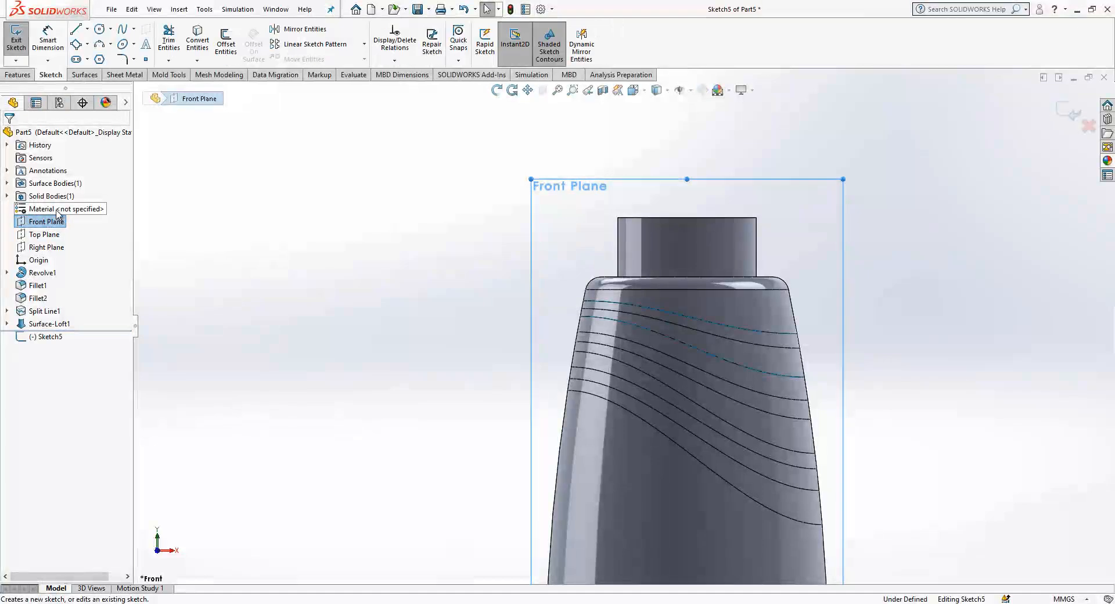
key("l")
left_click(397, 262)
double_click(399, 388)
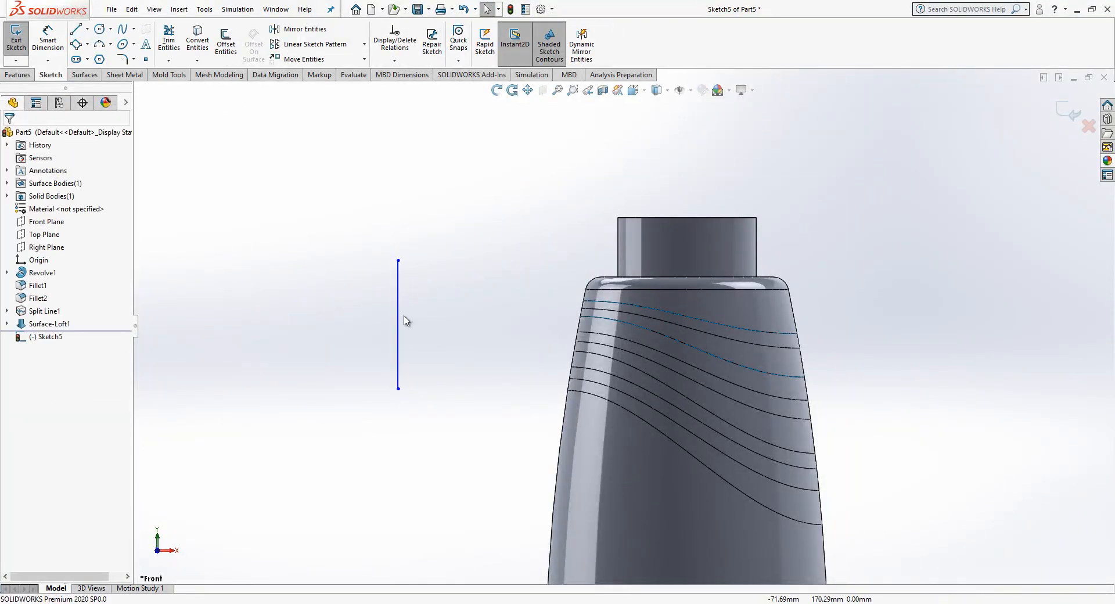
Sketch a three-point arc of about 53 mm radius starting at the vertical line's midpoint and curving away from the bottle
left_click(101, 49)
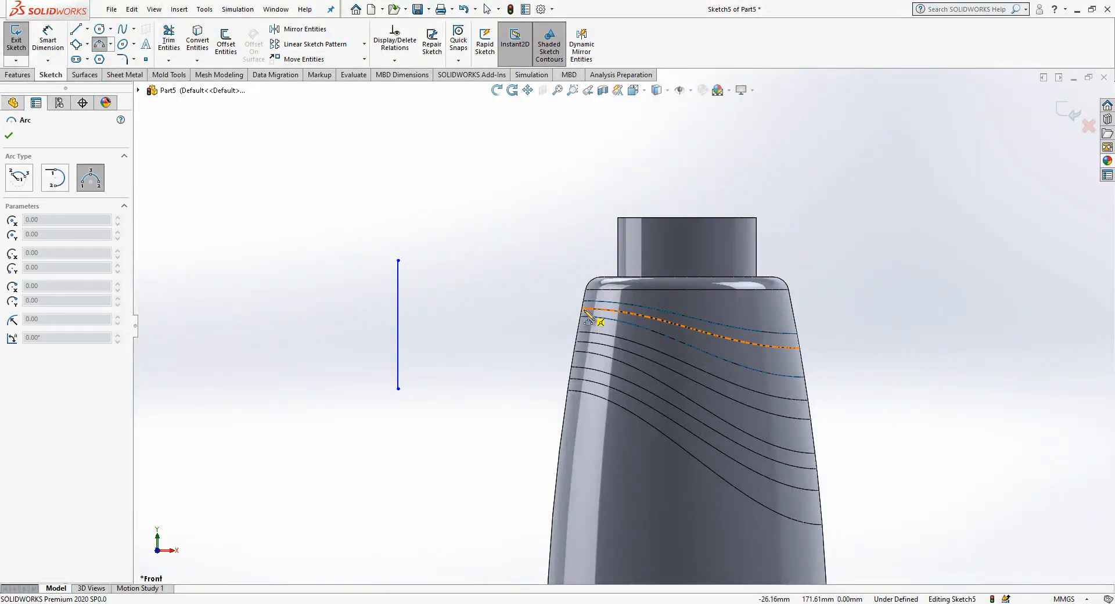
left_click(398, 323)
left_click(249, 375)
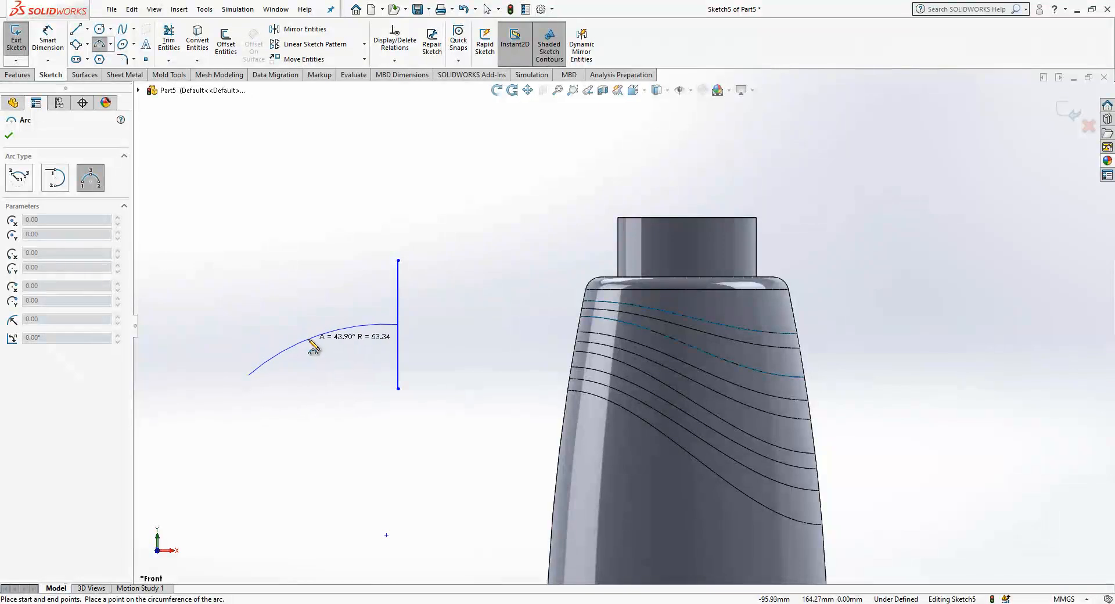
left_click(311, 343)
key("Escape")
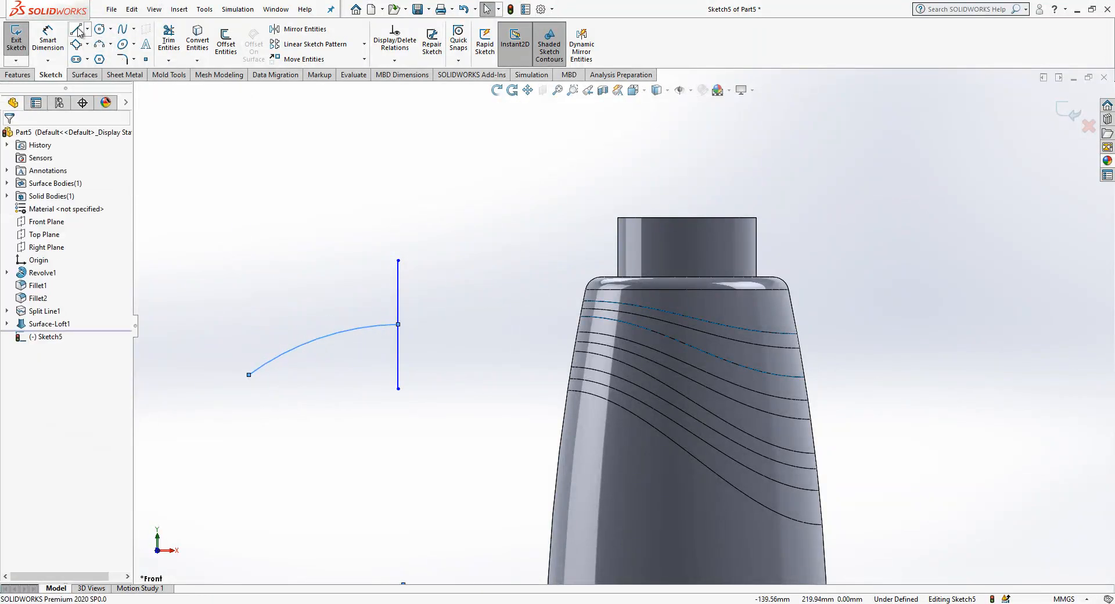
Draw a horizontal construction line about 26 mm long from the arc's end toward the bottle
left_click(79, 32)
left_click(398, 325)
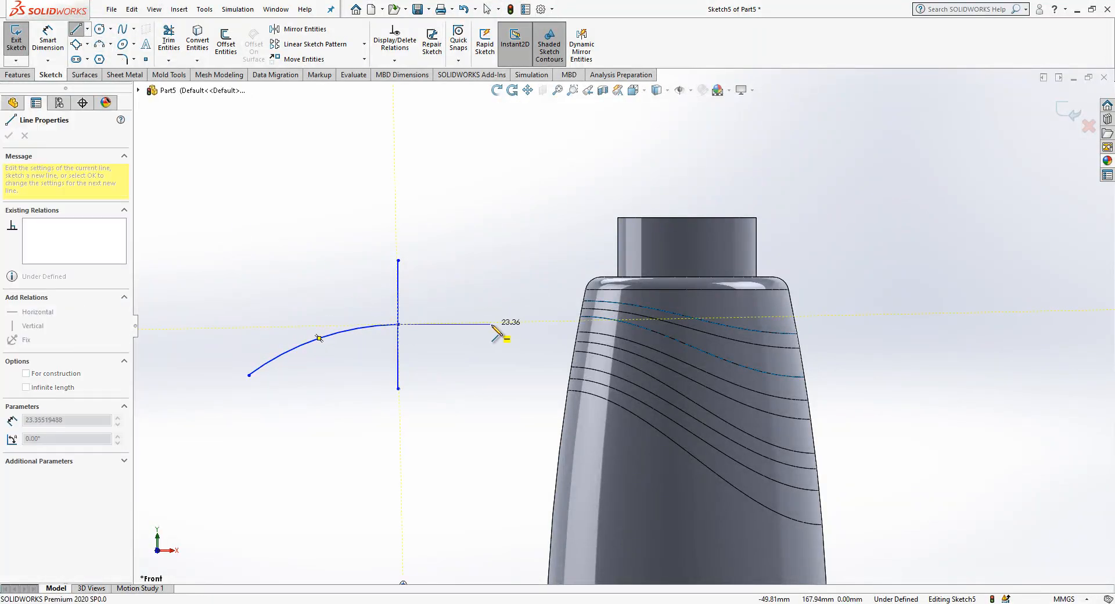
left_click(499, 323)
key("Escape")
left_click(453, 325)
left_click(490, 309)
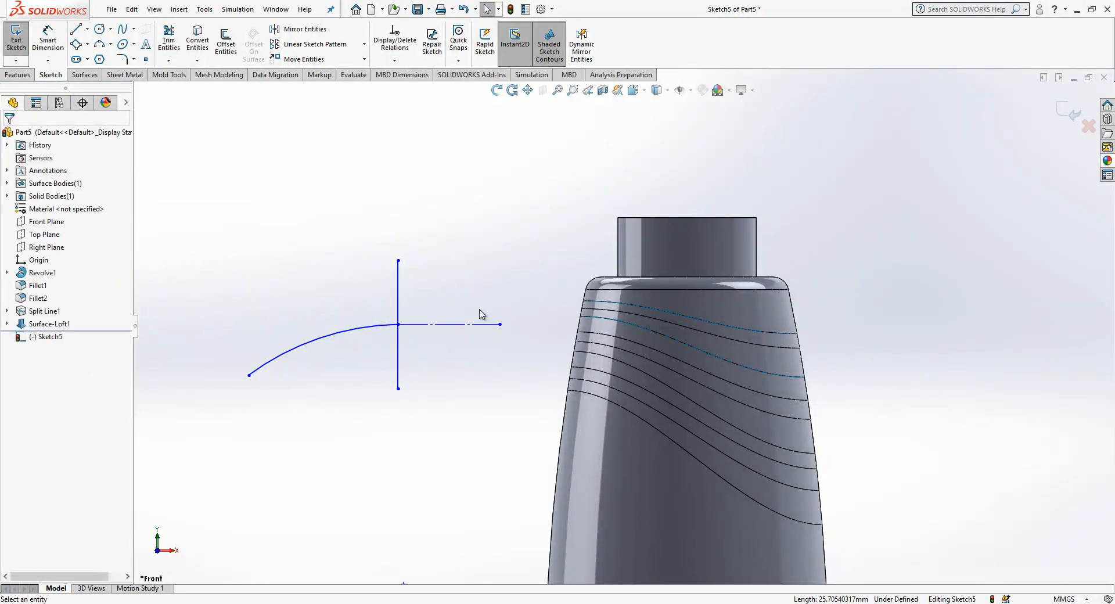
Make the arc tangent to the horizontal construction line
left_click(444, 330)
left_click(384, 325, "ctrl")
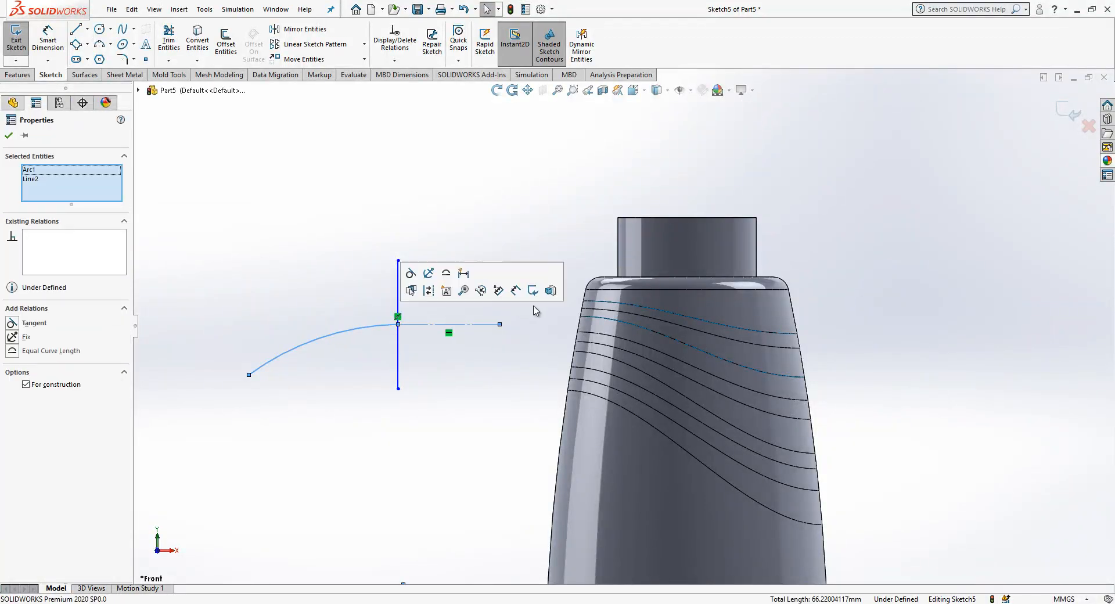
left_click(33, 323)
left_click(265, 276)
Sketch a second, steeper arc of about 27 mm radius from the vertical line's midpoint and mirror it about that line
left_click(100, 45)
left_click(403, 323)
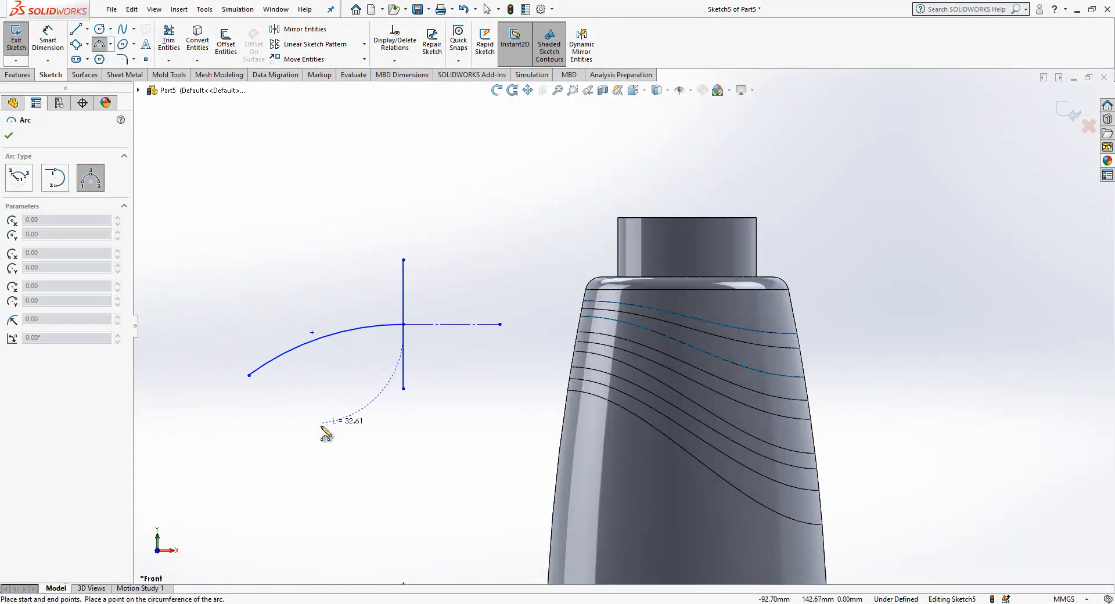
left_click(325, 421)
left_click(348, 360)
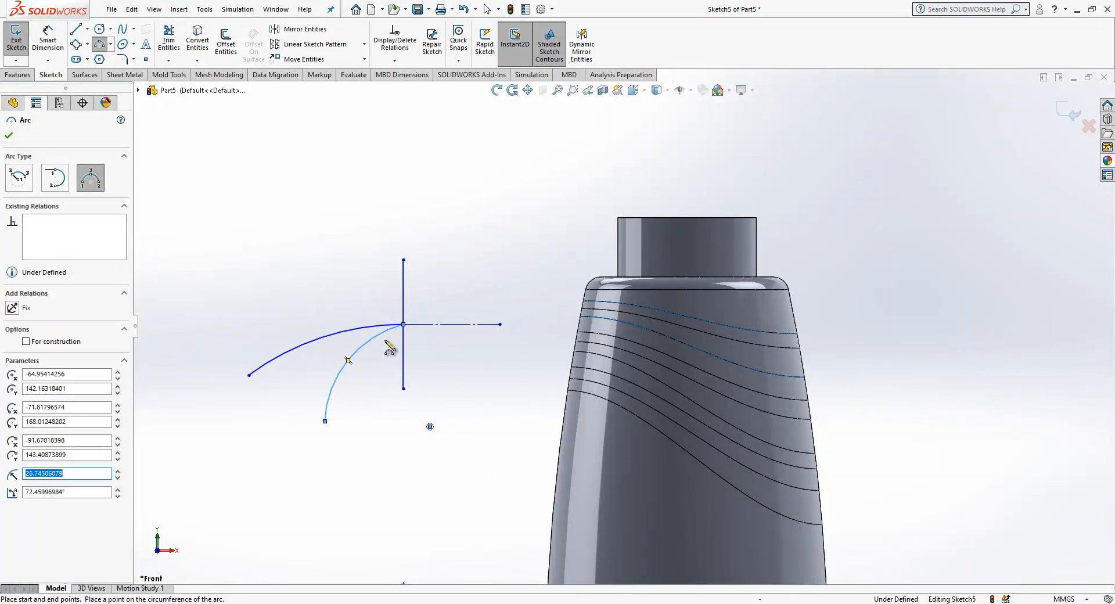
key("Escape")
left_click(305, 29)
left_click(92, 279)
left_click(403, 300)
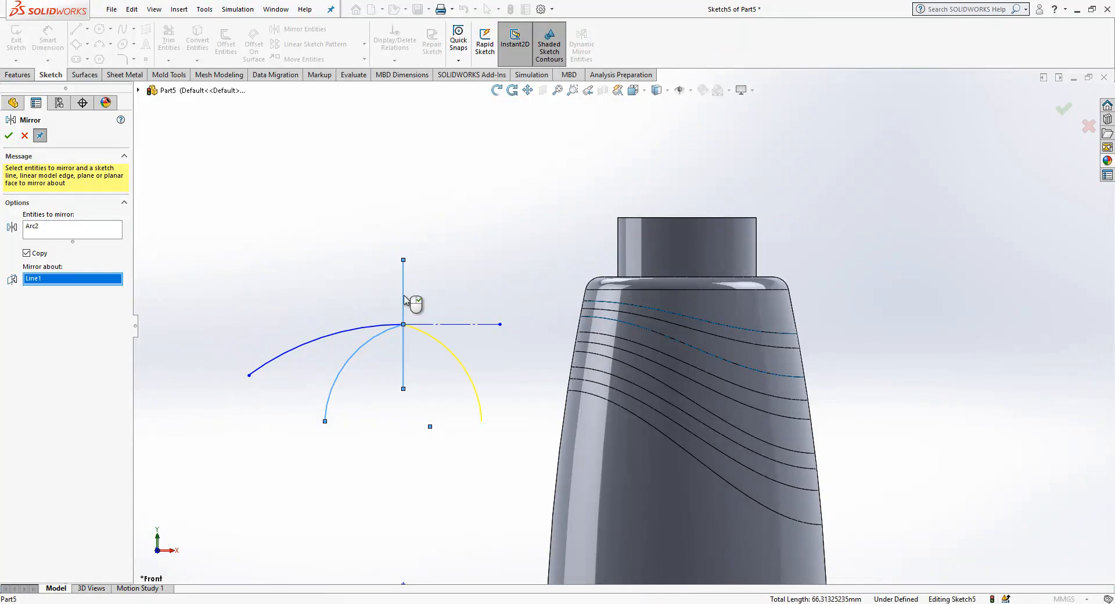
right_click(400, 303)
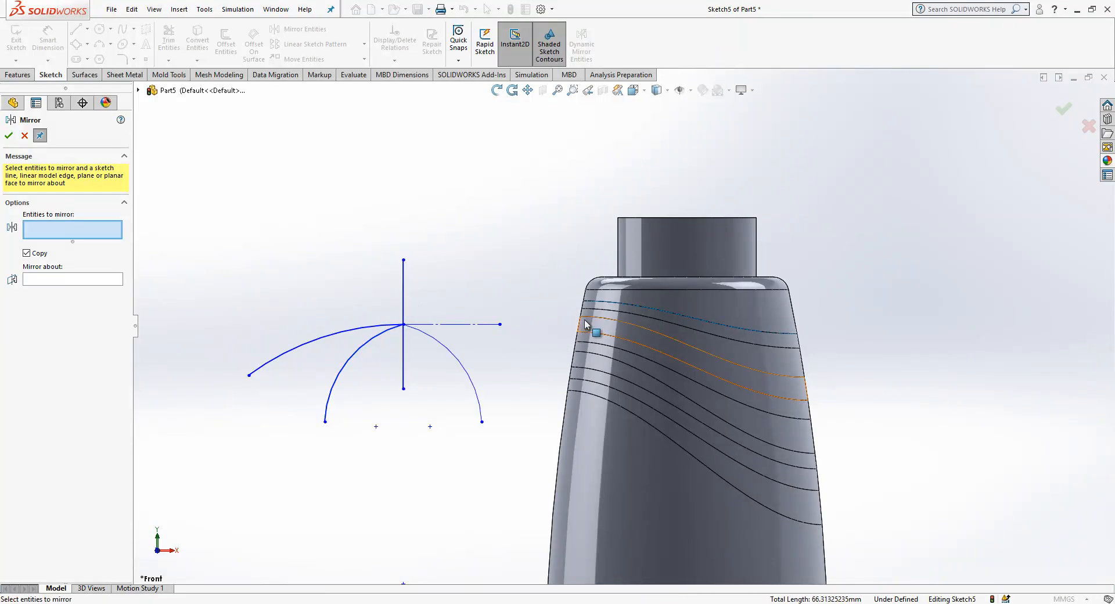
Delete all the lines and arcs sketched beside the bottle and exit the sketch
scroll(502, 339, "down", 2)
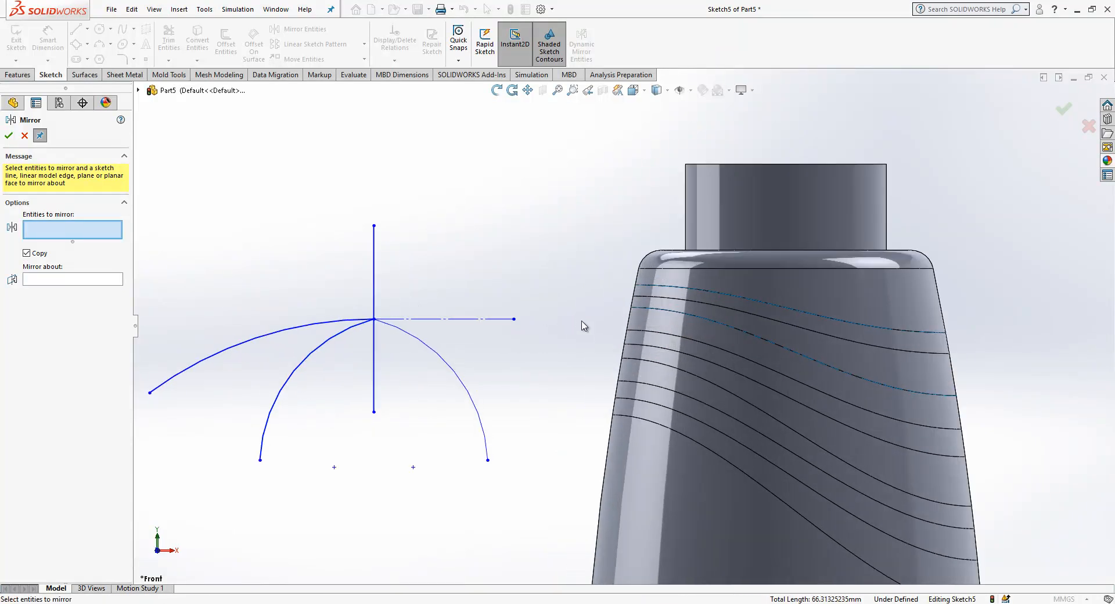
left_click(408, 340)
key("Escape")
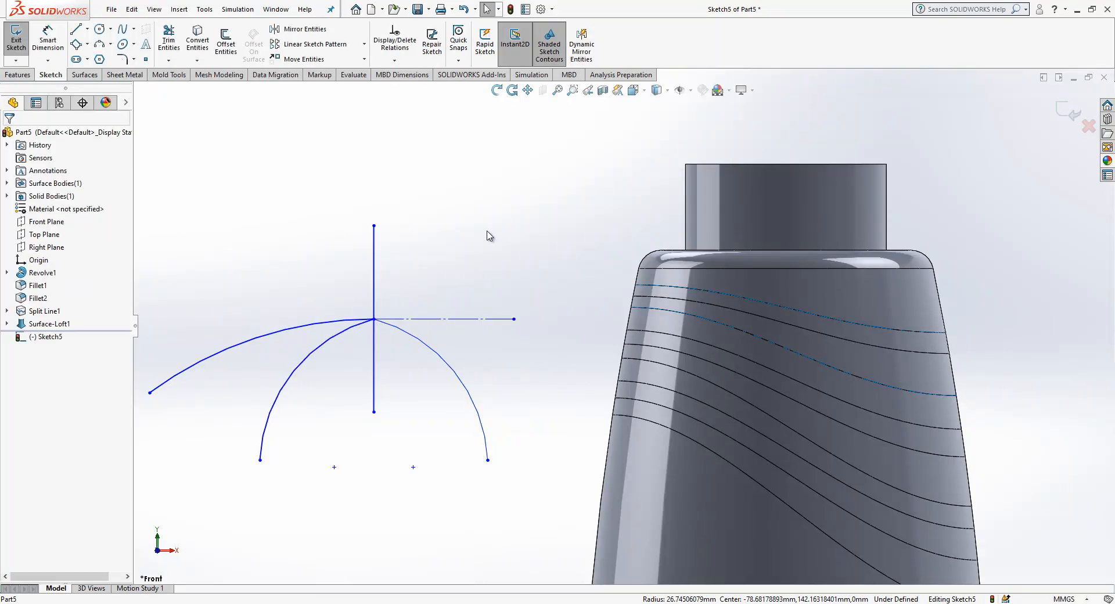
scroll(482, 240, "up", 3)
left_click_drag(567, 198, 318, 450)
key("Delete")
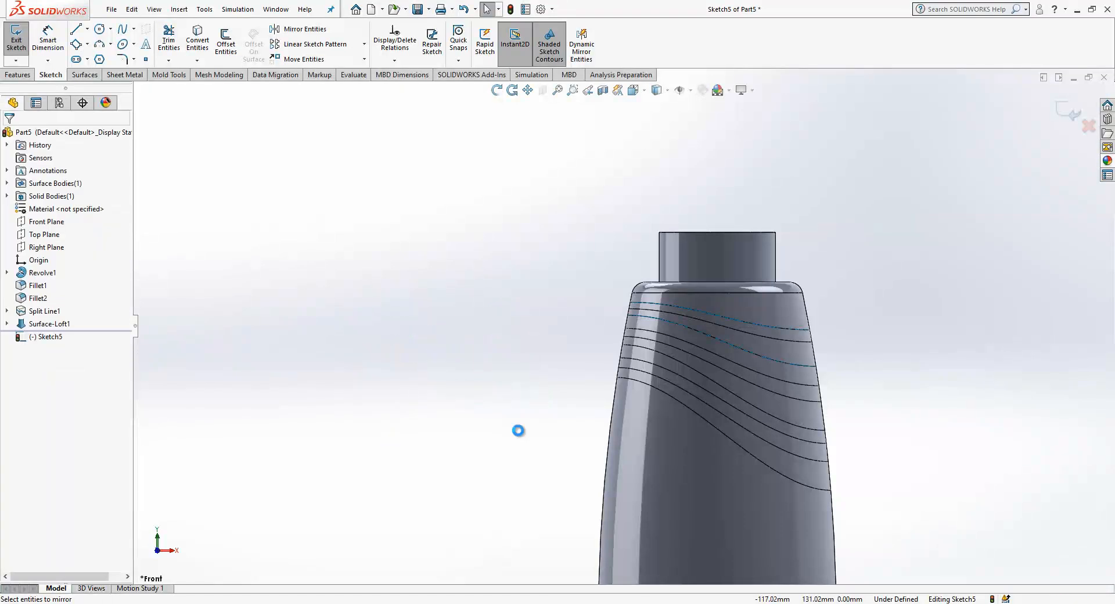
scroll(698, 364, "down", 3)
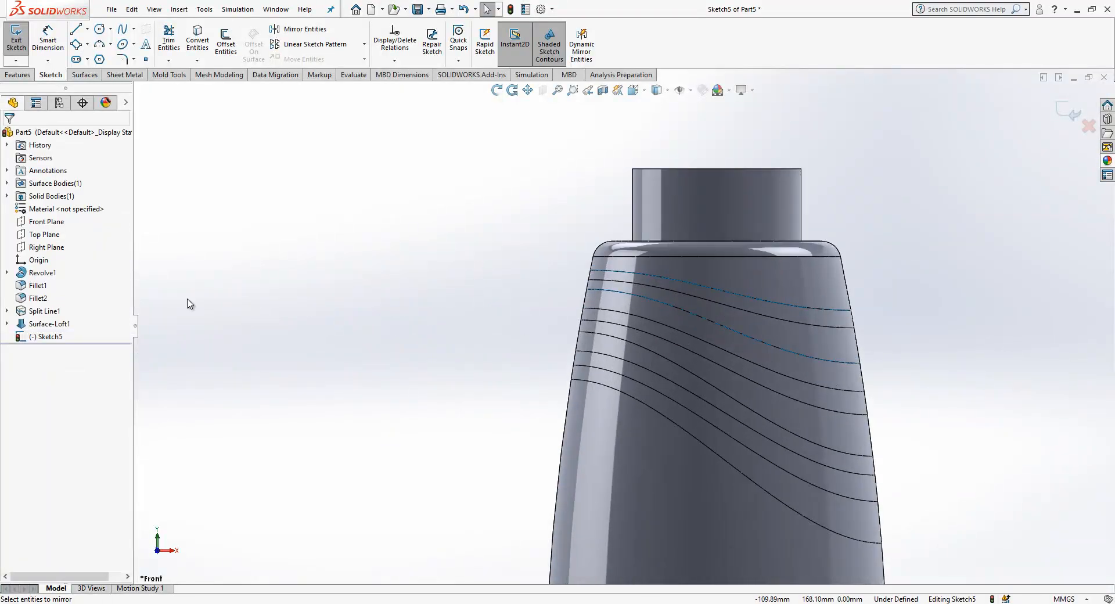
middle_click_drag(525, 290, 533, 399)
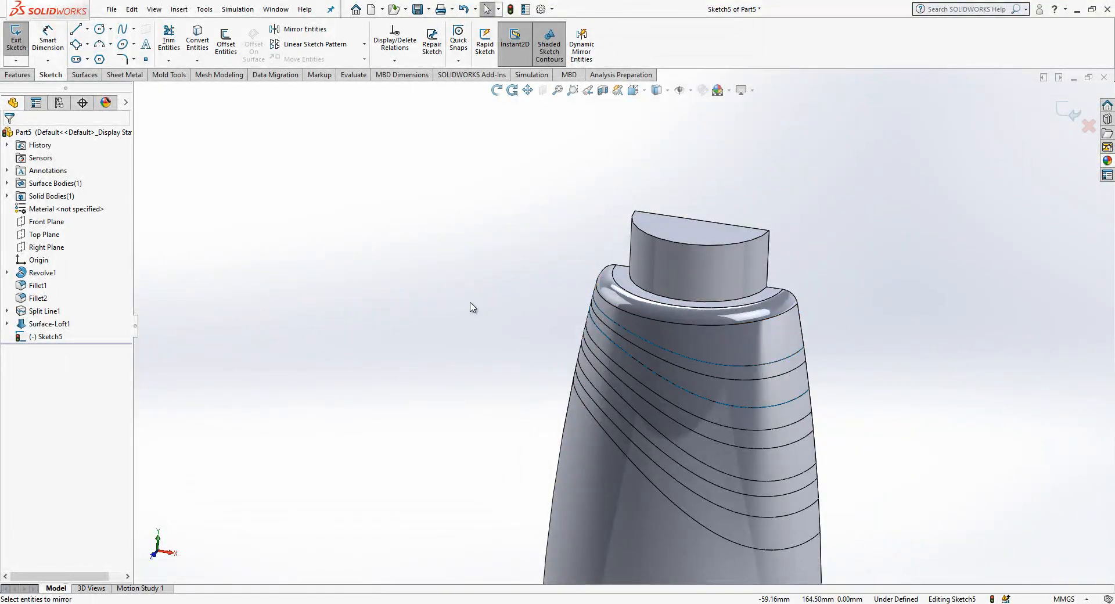
left_click(755, 314)
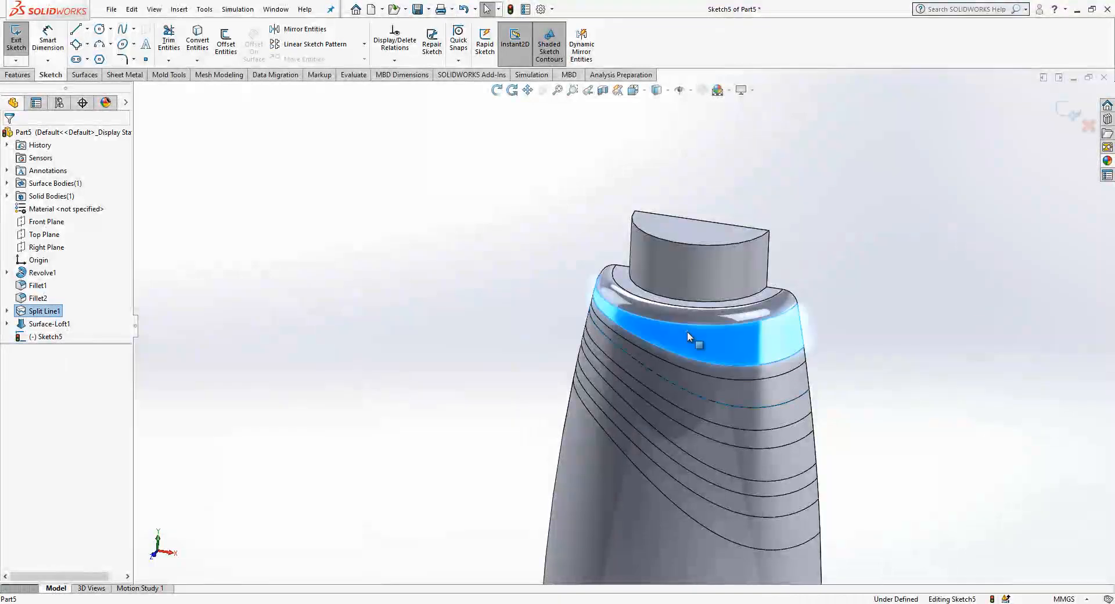
left_click(1068, 112)
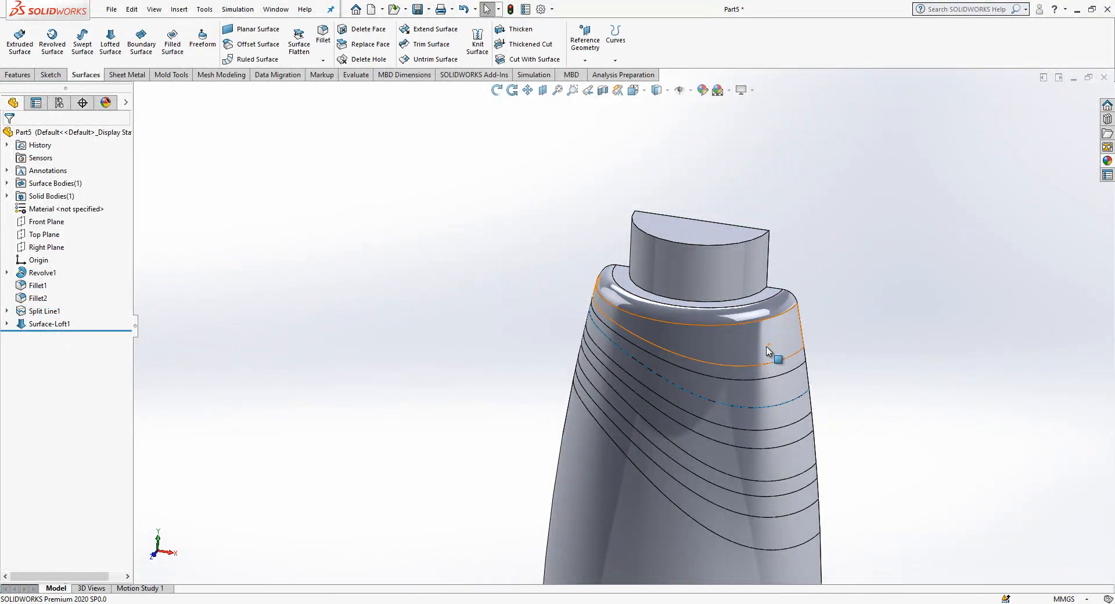
Hide the bottle's solid body and extend the groove surface's upper and lower long edges linearly by 1 mm
left_click(801, 330)
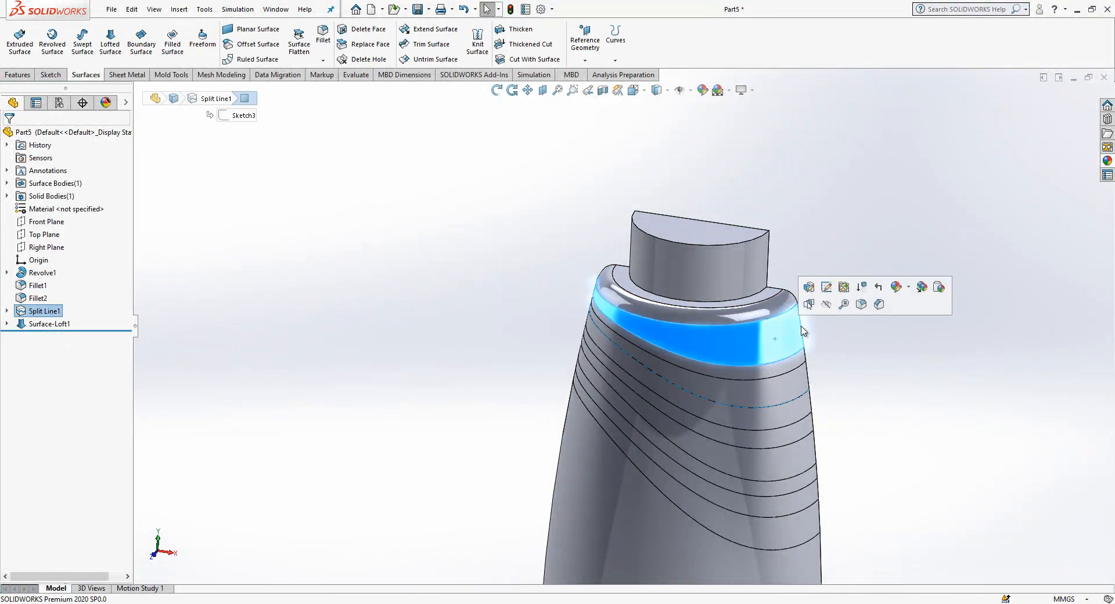
left_click(827, 305)
left_click(770, 362)
middle_click_drag(771, 361, 664, 284)
scroll(758, 351, "down", 4)
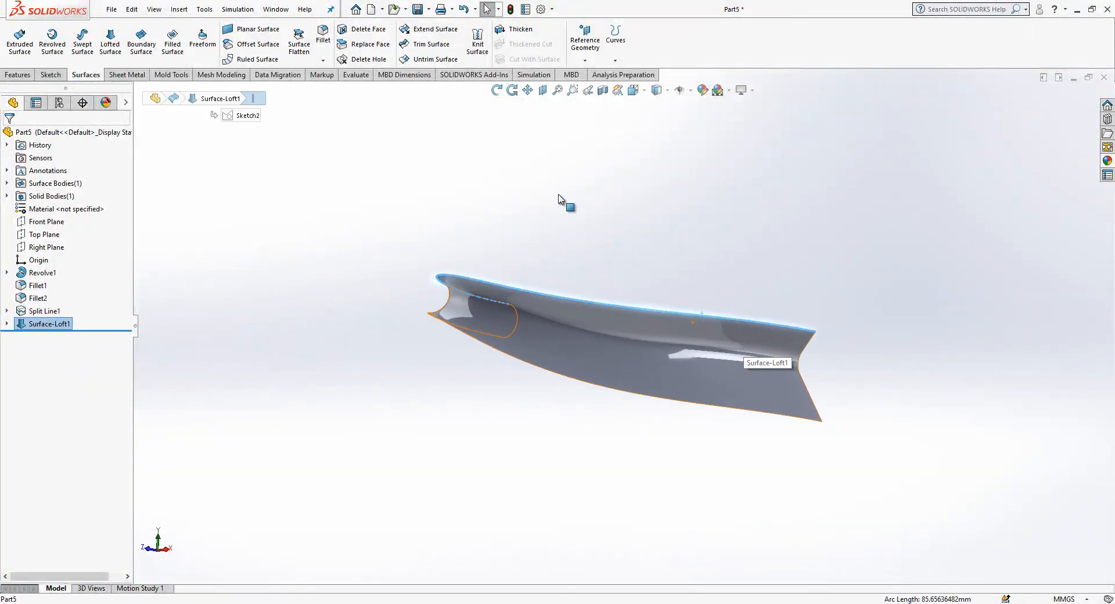
left_click(419, 34)
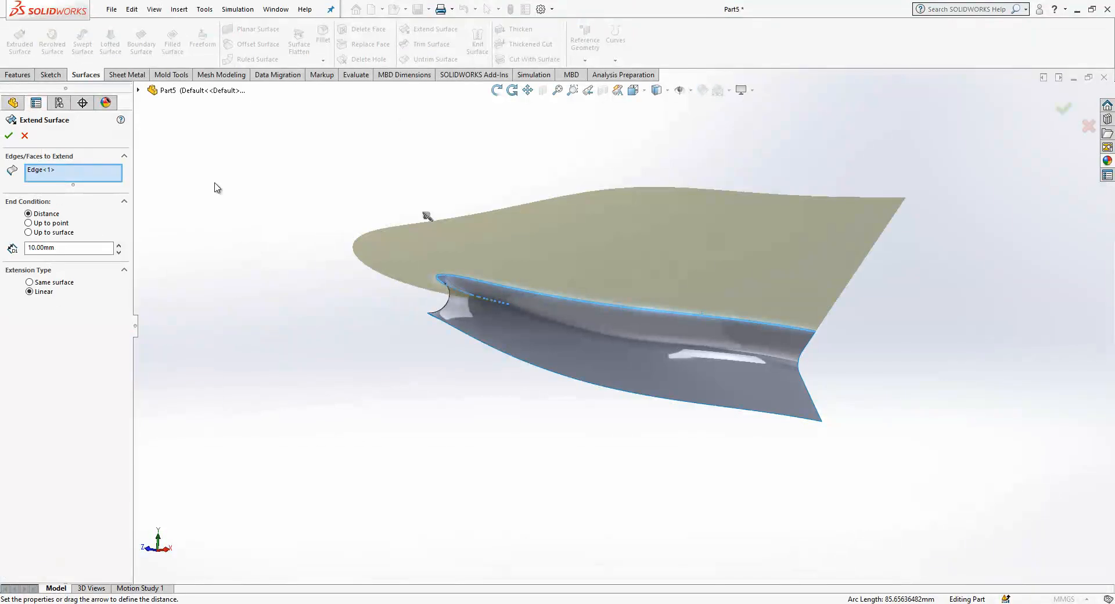
type("1")
key("Return")
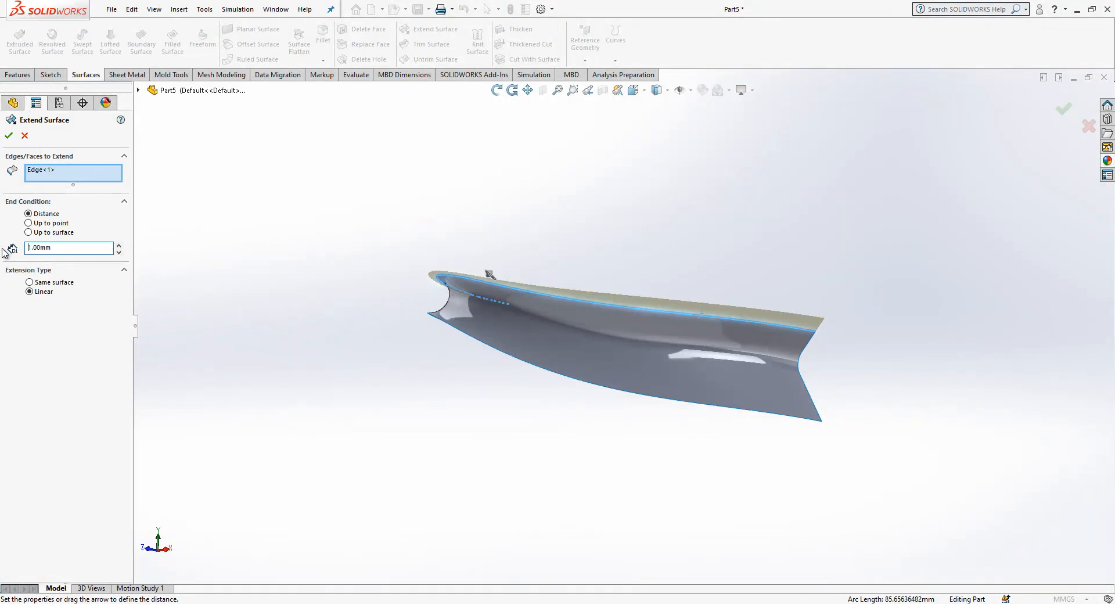
left_click(468, 338)
key("Return")
Show the bottle's solid body again around the extended groove surface
middle_click_drag(429, 272, 457, 375)
scroll(452, 368, "down", 1)
left_click(48, 199)
left_click(64, 179)
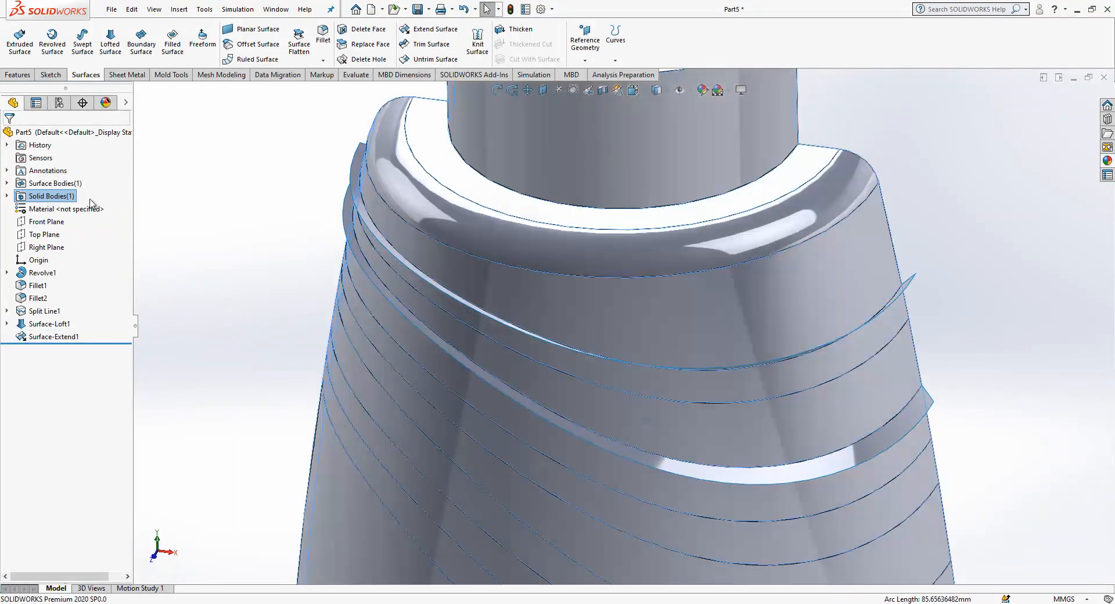
Try to cut the bottle's solid body with the extended groove surface
scroll(610, 328, "up", 2)
middle_click_drag(590, 359, 588, 354)
middle_click_drag(565, 270, 397, 302)
left_click(533, 58)
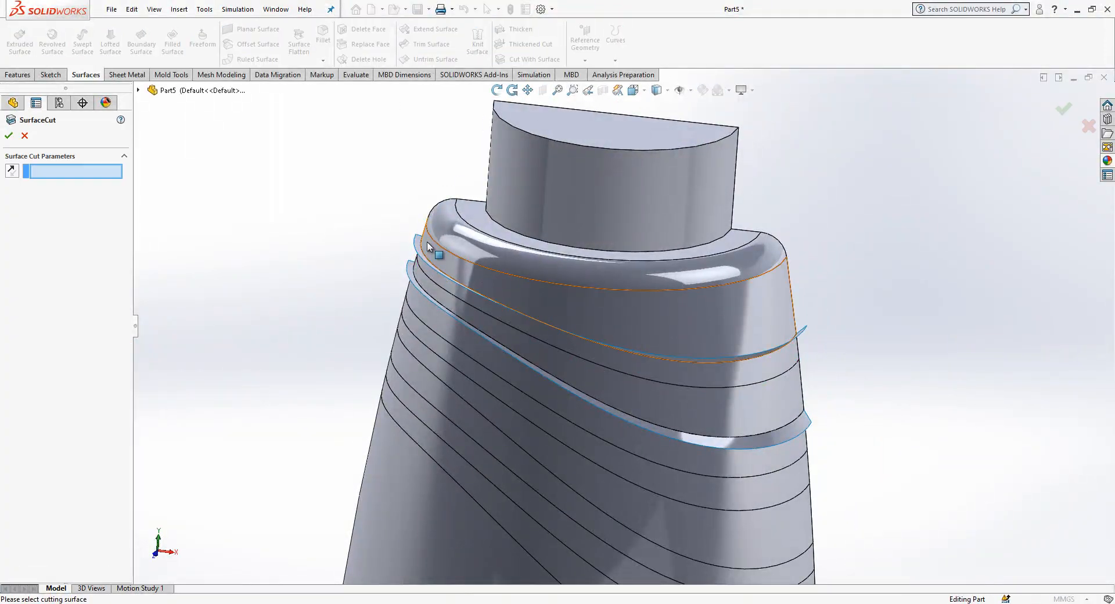
left_click(418, 250)
middle_click_drag(418, 250, 406, 366)
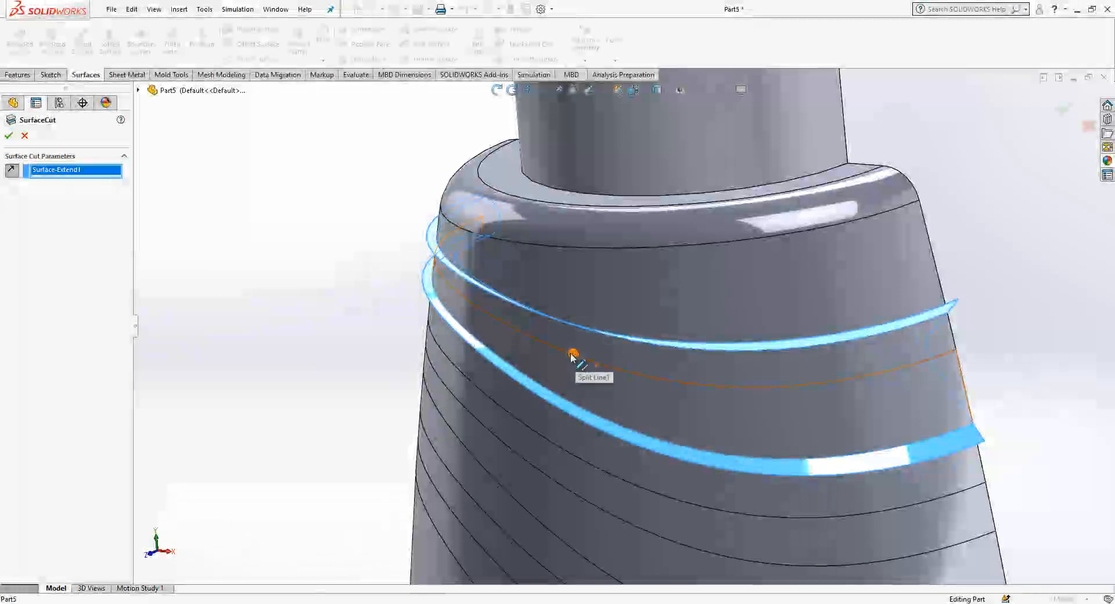
Leave the surface cut and hide the bottle's solid body so that only the extended groove surface remains
scroll(496, 333, "up", 3)
middle_click_drag(496, 333, 718, 327)
scroll(360, 246, "down", 5)
scroll(360, 250, "down", 3)
middle_click_drag(397, 248, 373, 384)
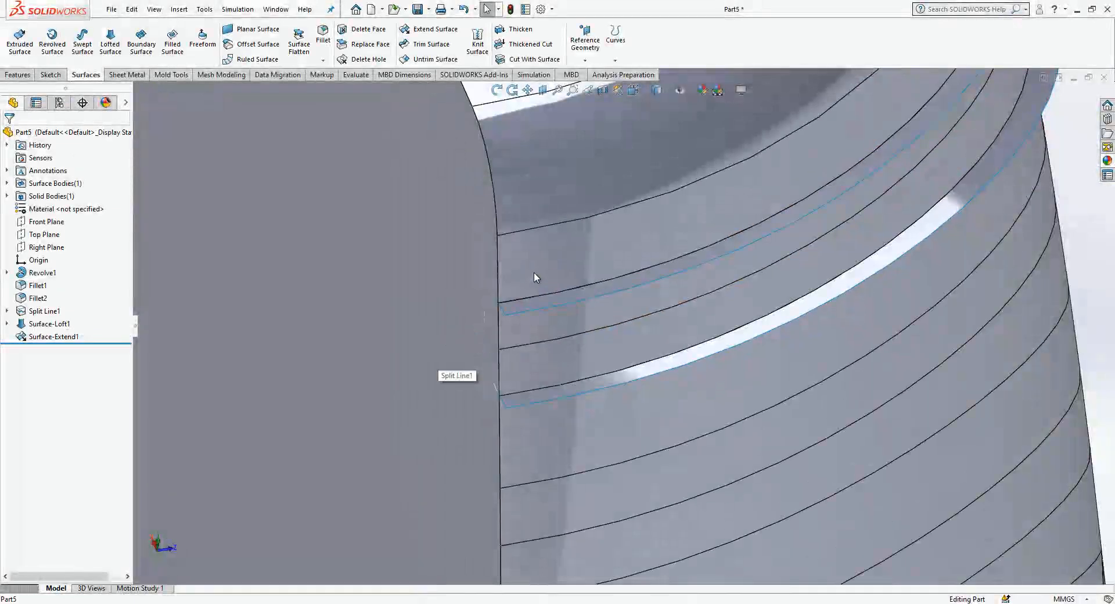
left_click(534, 274)
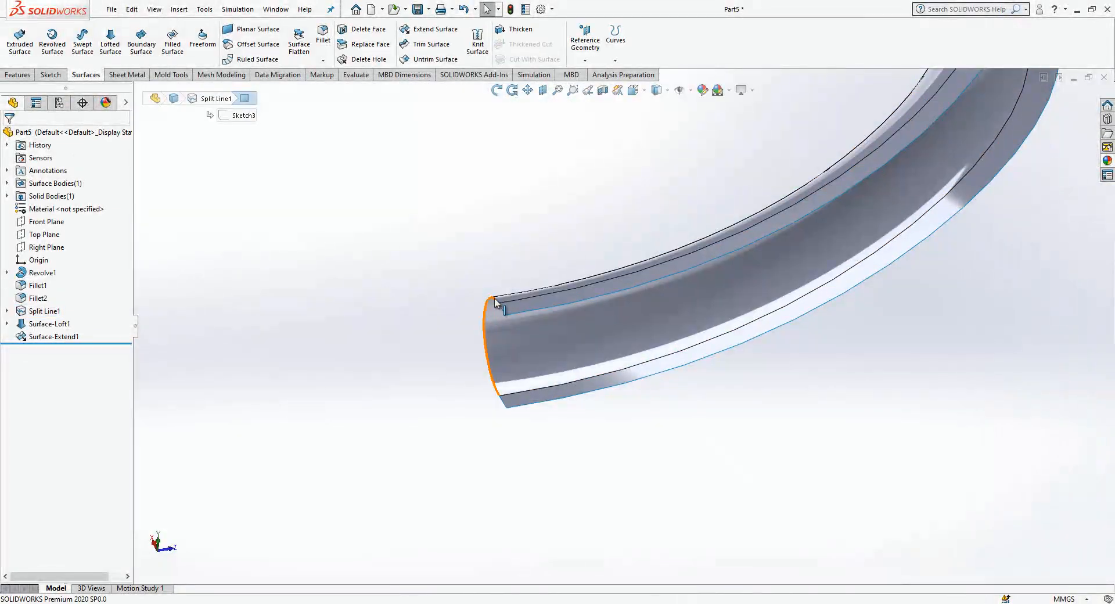
Extend the groove surface linearly by 1 mm from all three short edges at each of its two ends
left_click(495, 302)
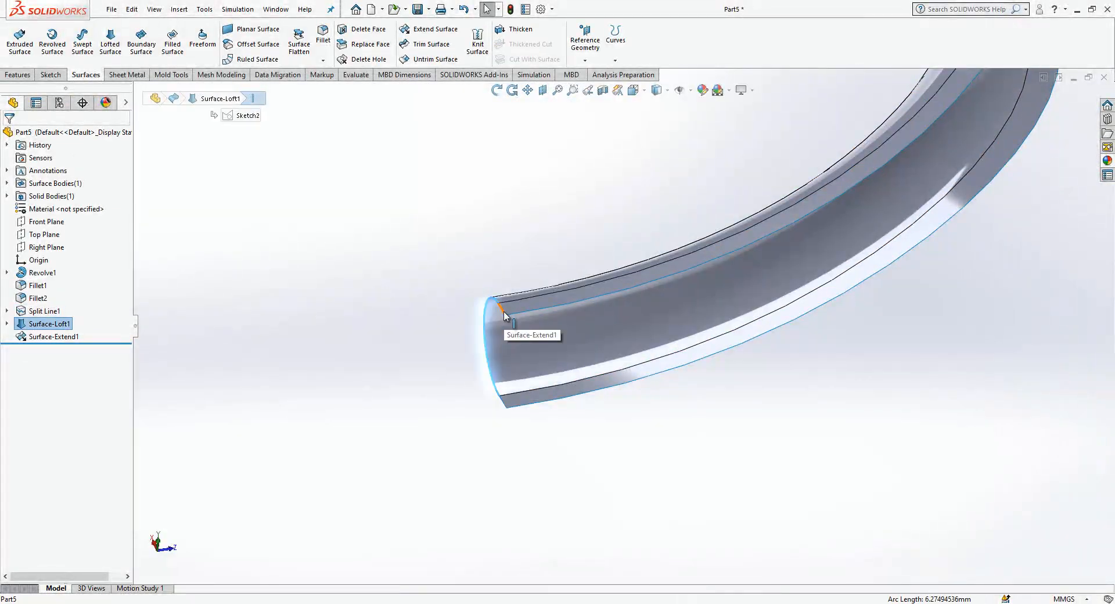
left_click(381, 368)
left_click(435, 29)
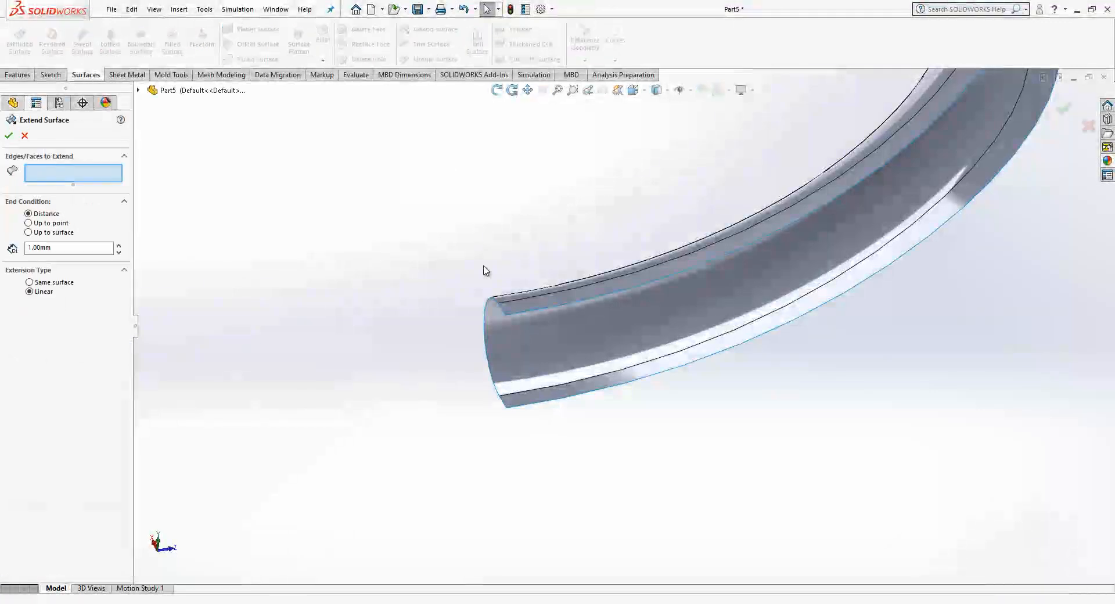
left_click(494, 299)
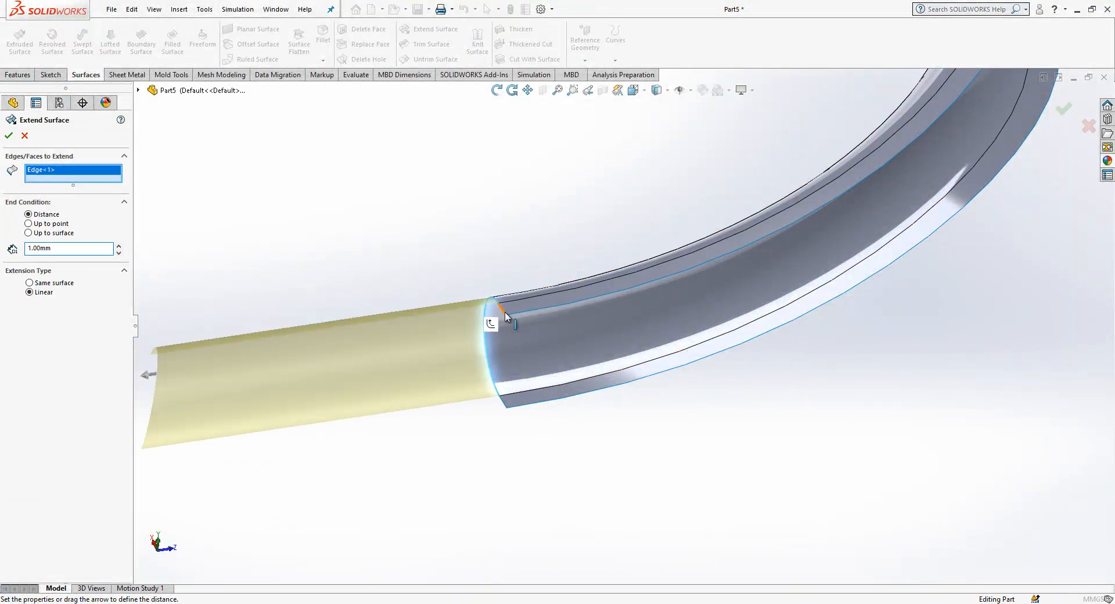
left_click(503, 402)
left_click(501, 400)
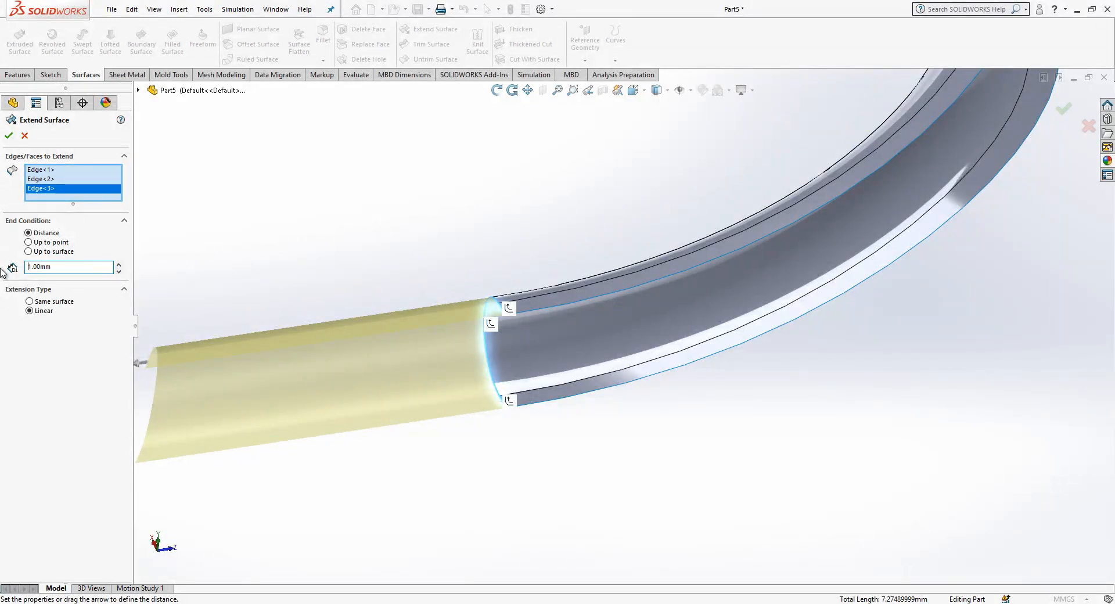
scroll(694, 376, "up", 3)
middle_click_drag(694, 376, 458, 182)
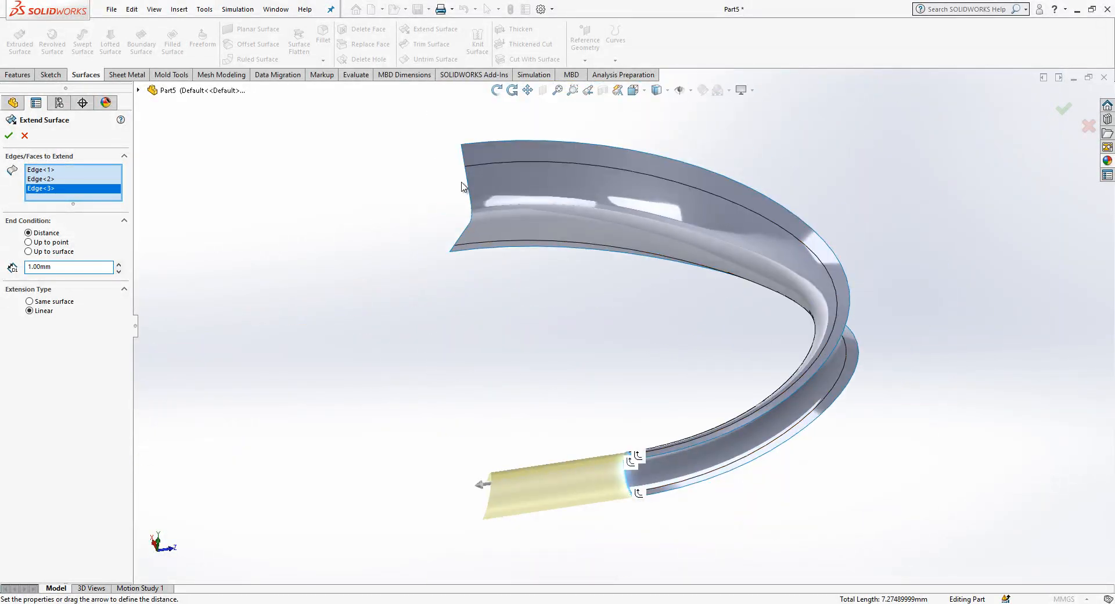
left_click(469, 186)
left_click(456, 246)
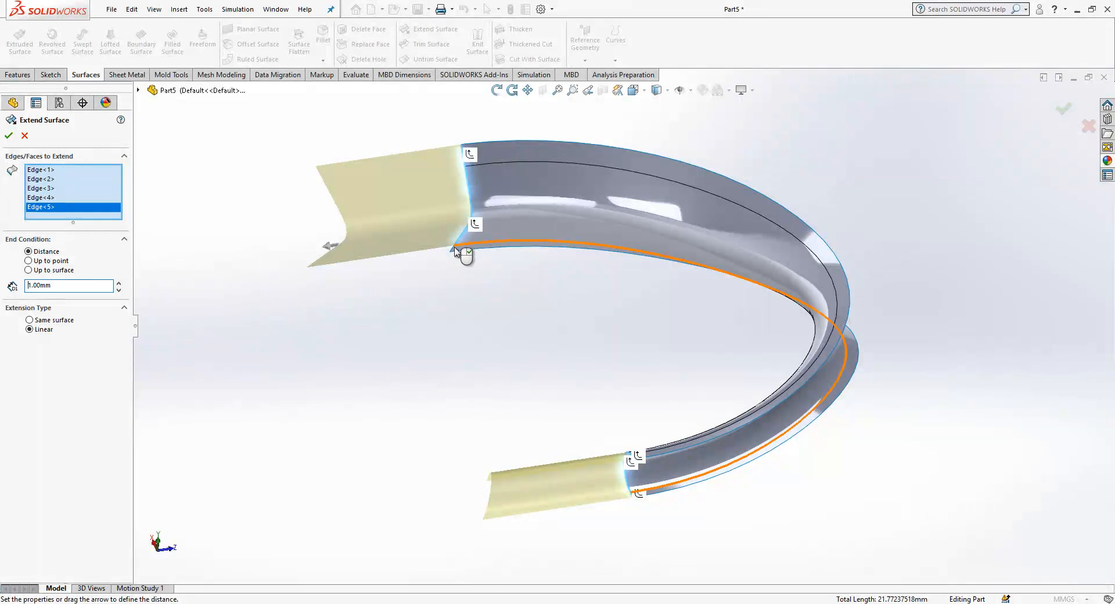
right_click(454, 251)
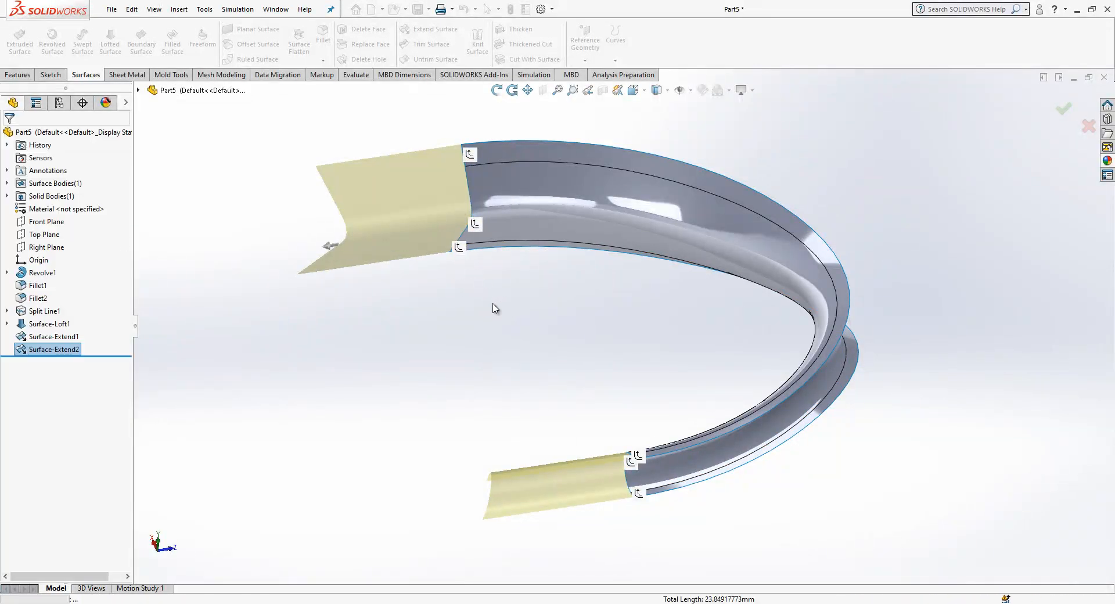
middle_click_drag(562, 342, 447, 374)
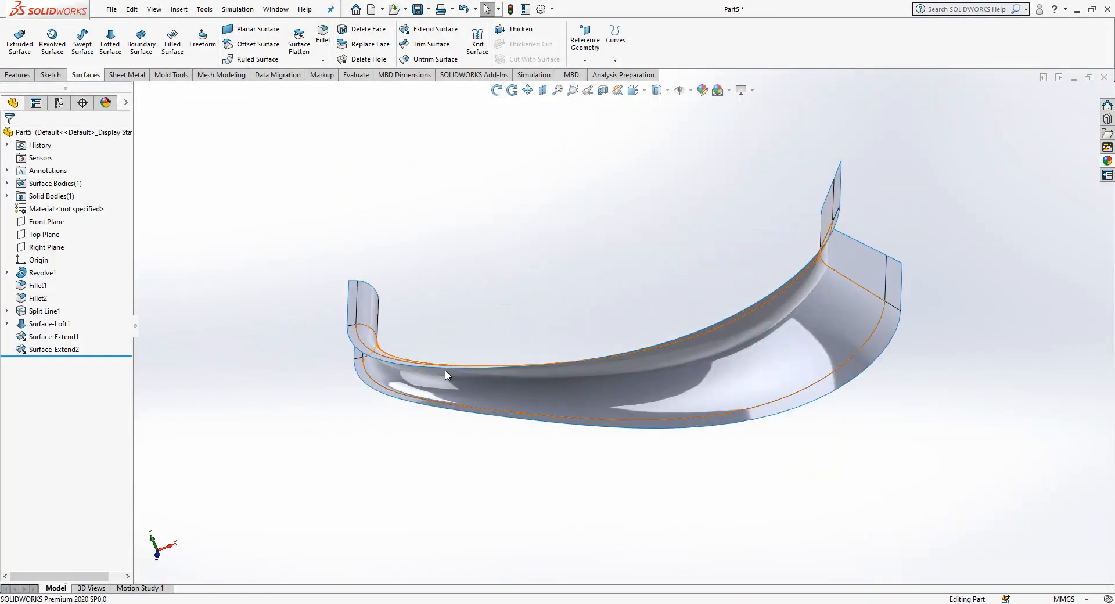
Show the hidden Split Line1 solid body alongside the lofted groove surface
left_click(8, 196)
left_click(58, 208)
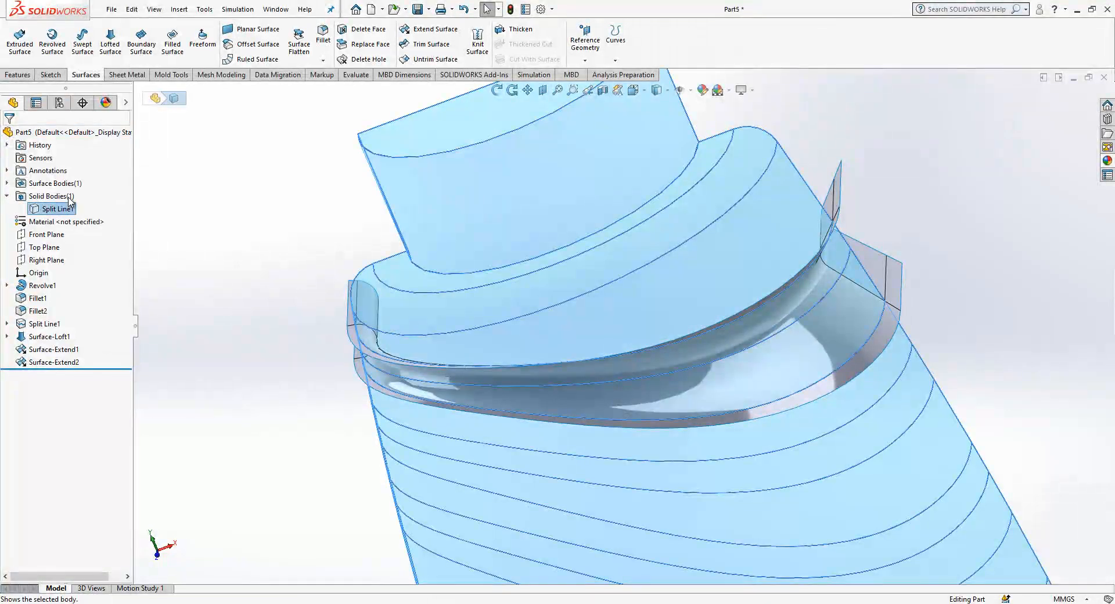
left_click(67, 198)
middle_click_drag(391, 368, 432, 380)
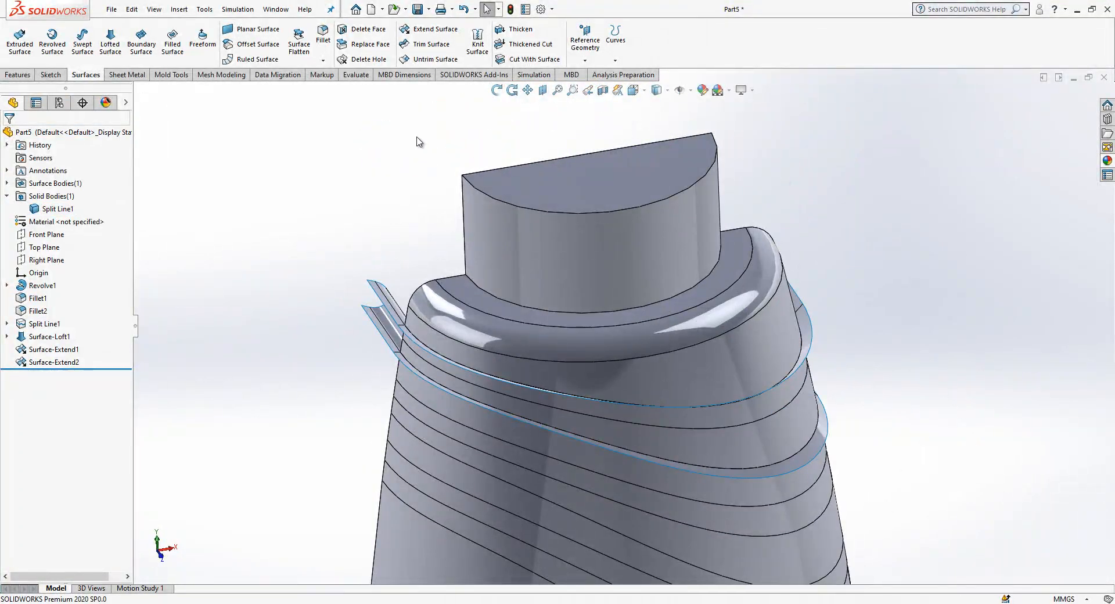
left_click(514, 60)
left_click(393, 306)
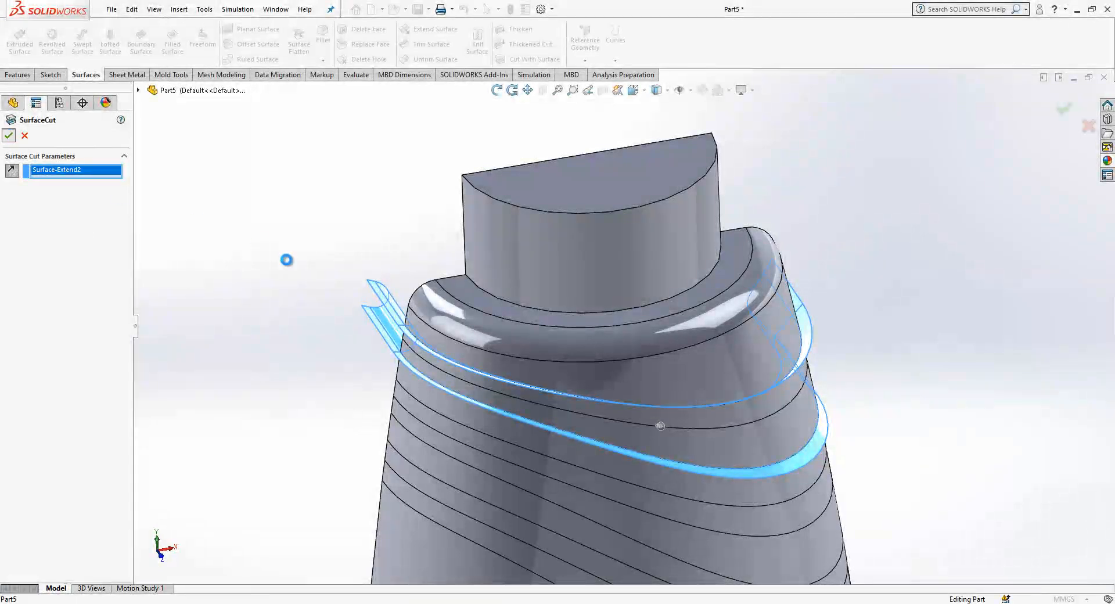
middle_click_drag(310, 291, 410, 356)
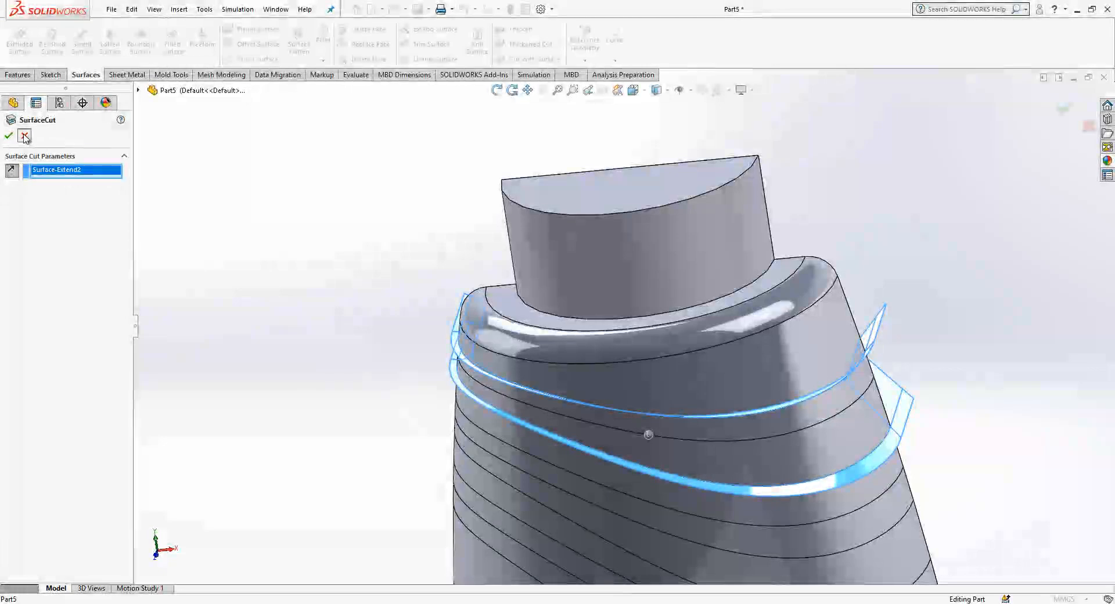
left_click(24, 137)
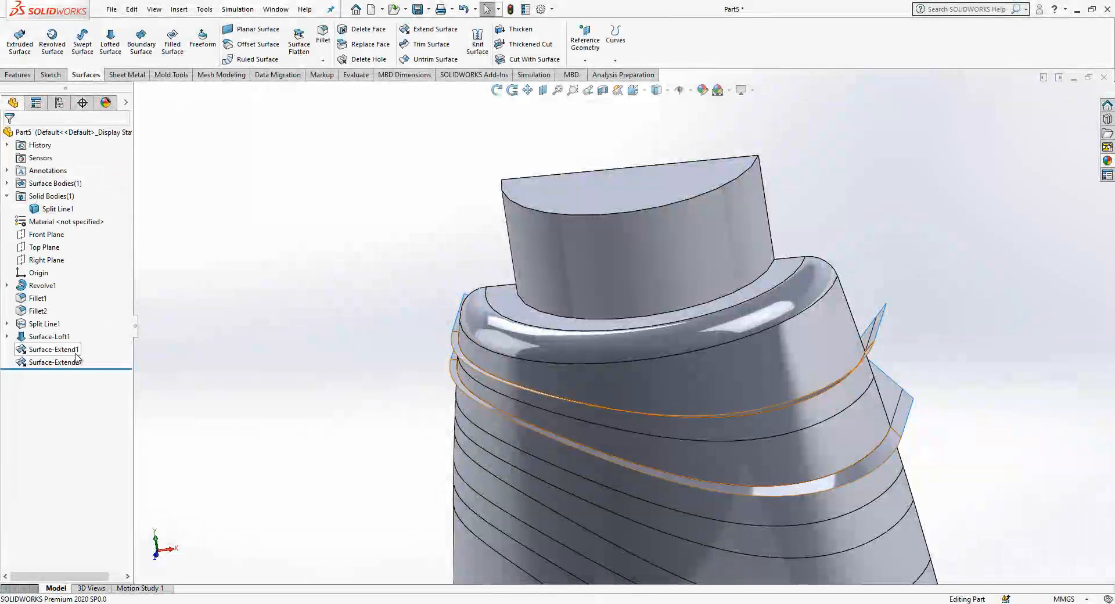
Delete Surface-Extend2, and delete Surface-Loft1 together with its dependent Surface-Extend1
left_click(58, 363)
key("Delete")
key("Return")
left_click(50, 338)
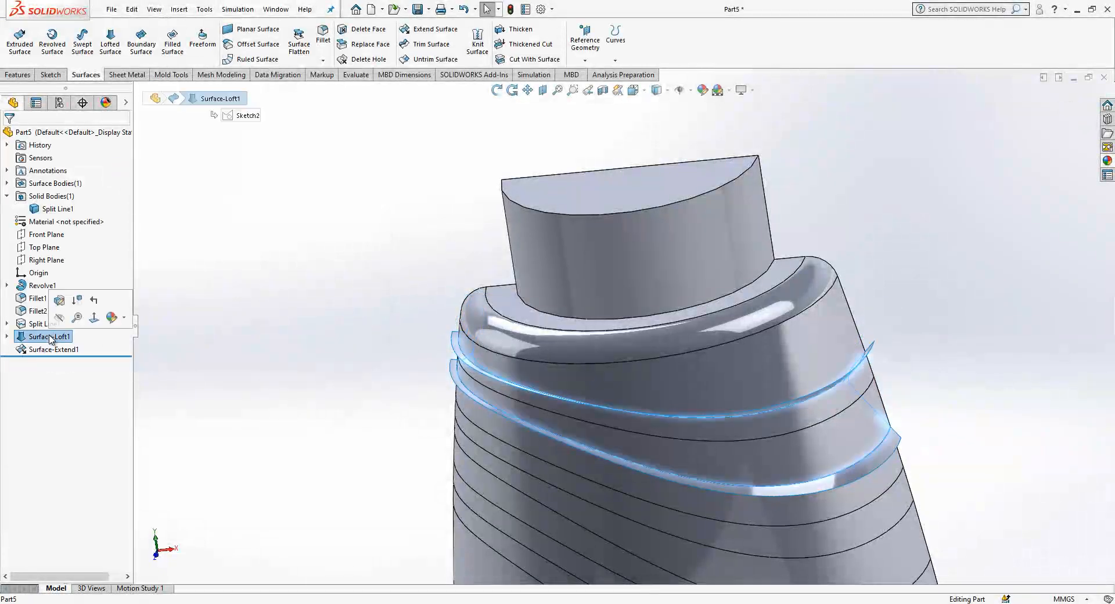
key("Delete")
key("Return")
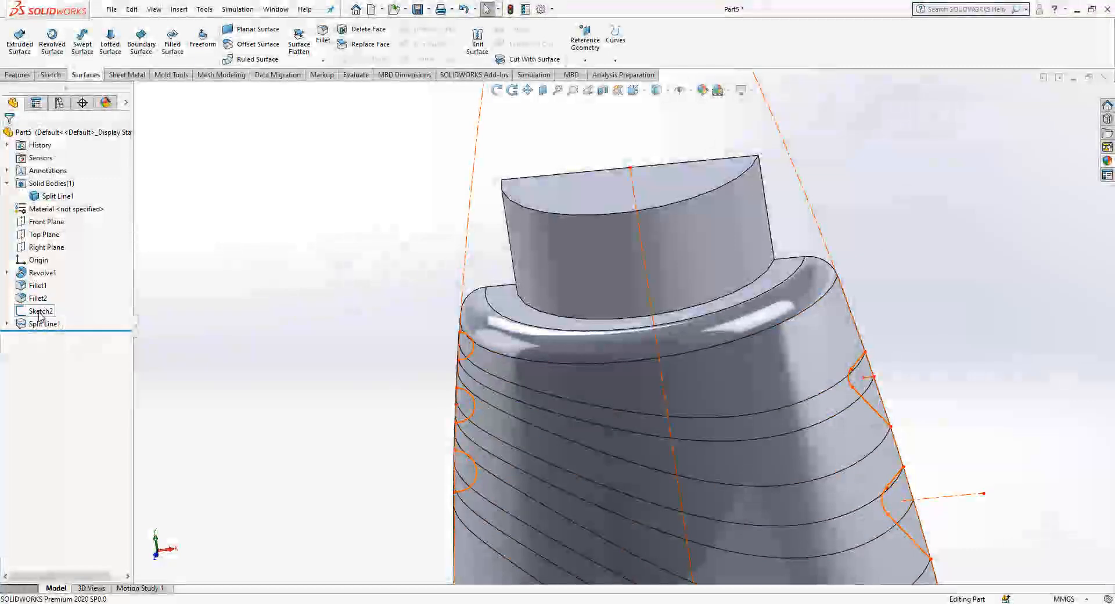
Edit Sketch2 in front view and convert the two construction arcs along the bottle's sides to solid geometry
left_click(41, 312)
left_click(49, 279)
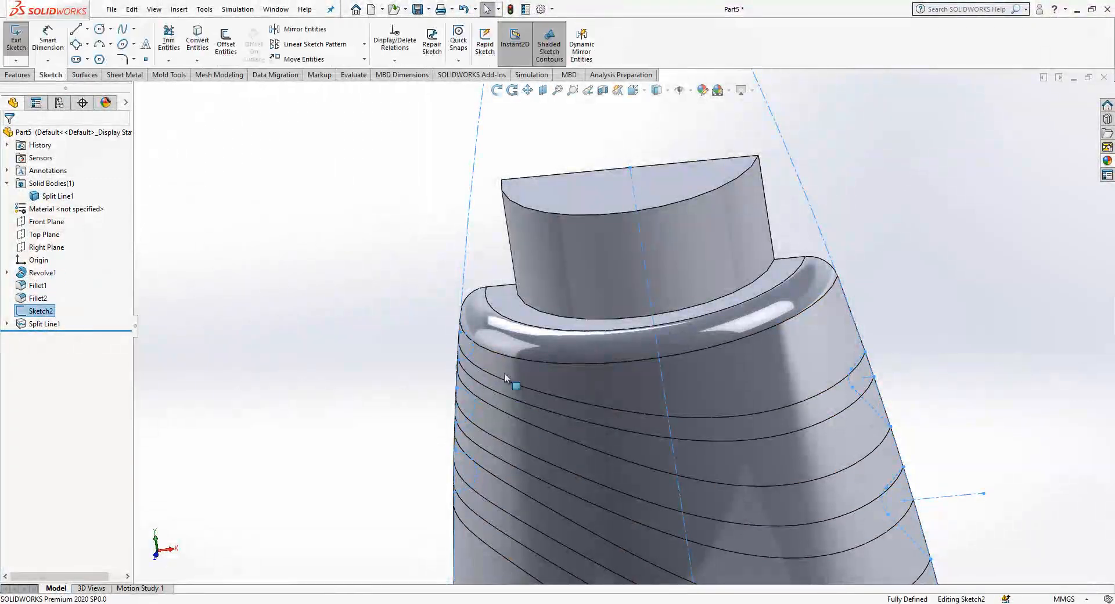
key("space")
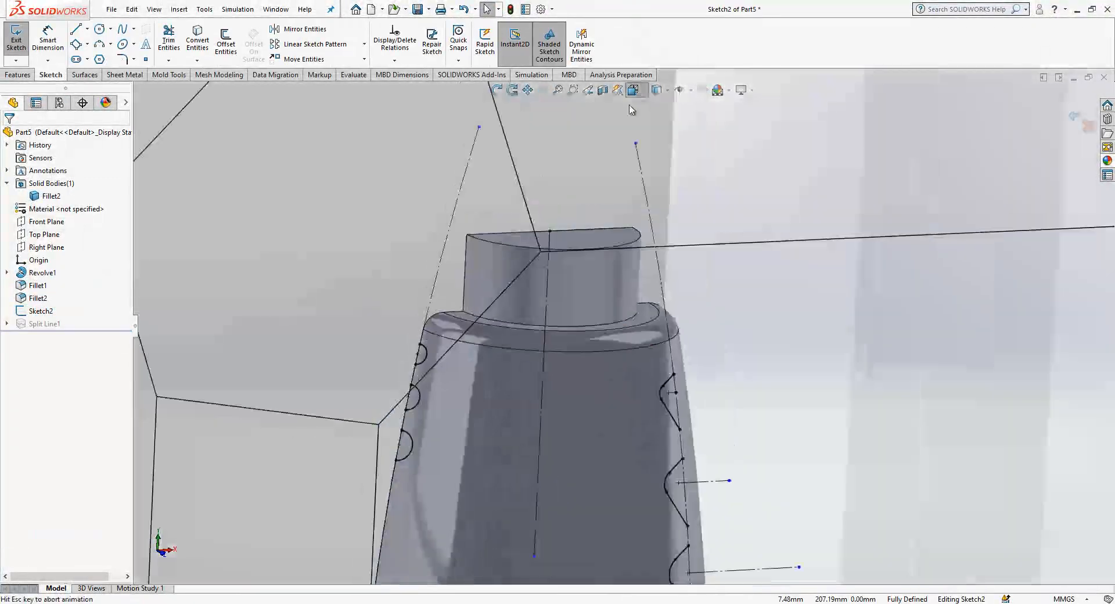
left_click(550, 374)
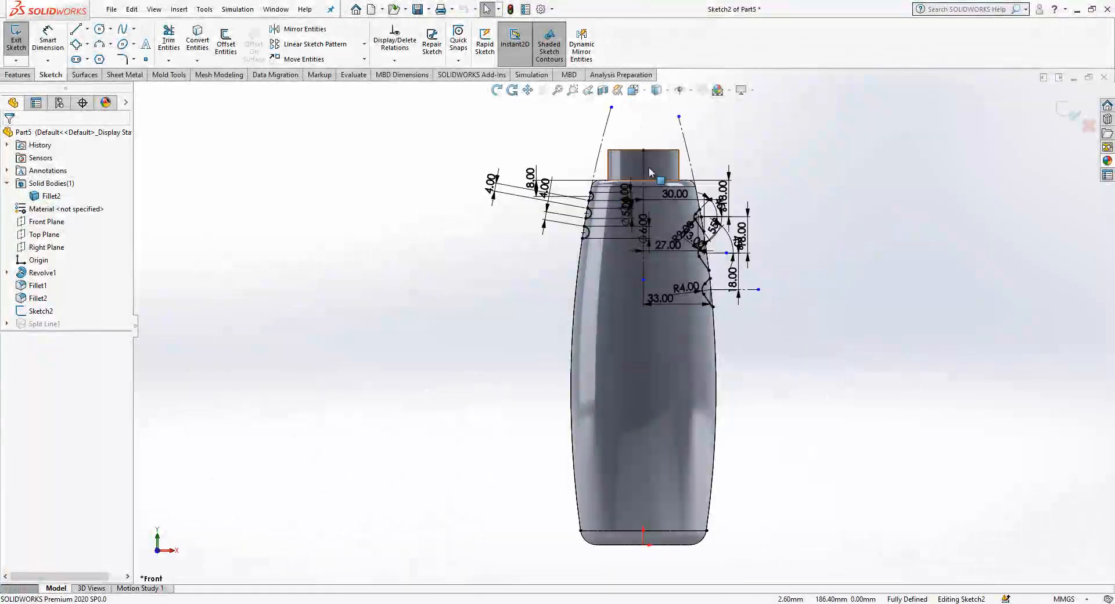
scroll(615, 210, "down", 8)
left_click(509, 241)
left_click(559, 210)
scroll(508, 254, "up", 1)
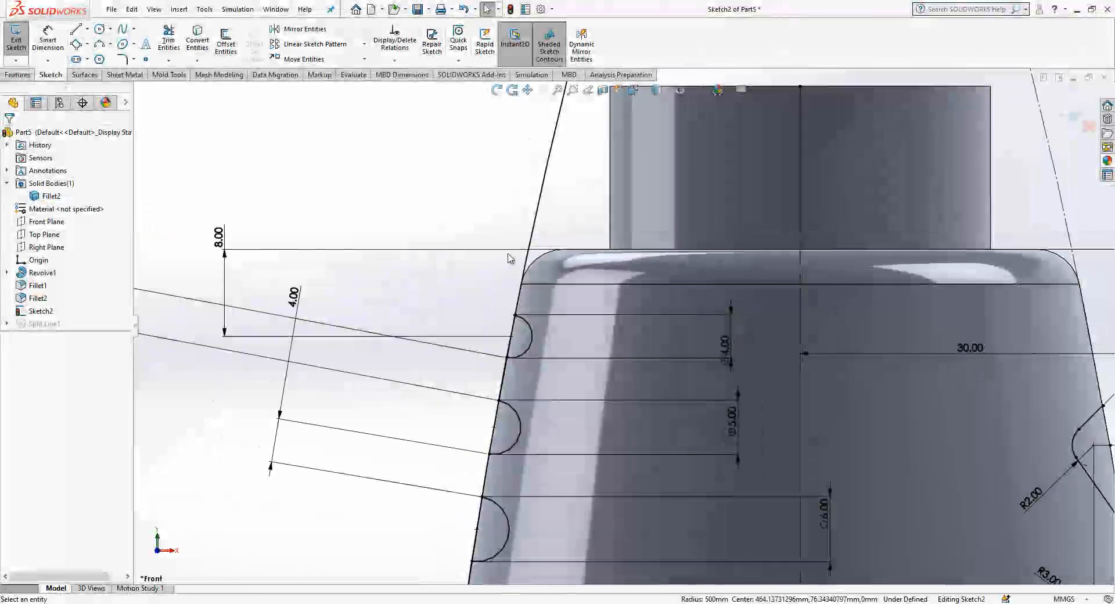
scroll(717, 257, "up", 2)
left_click(924, 233)
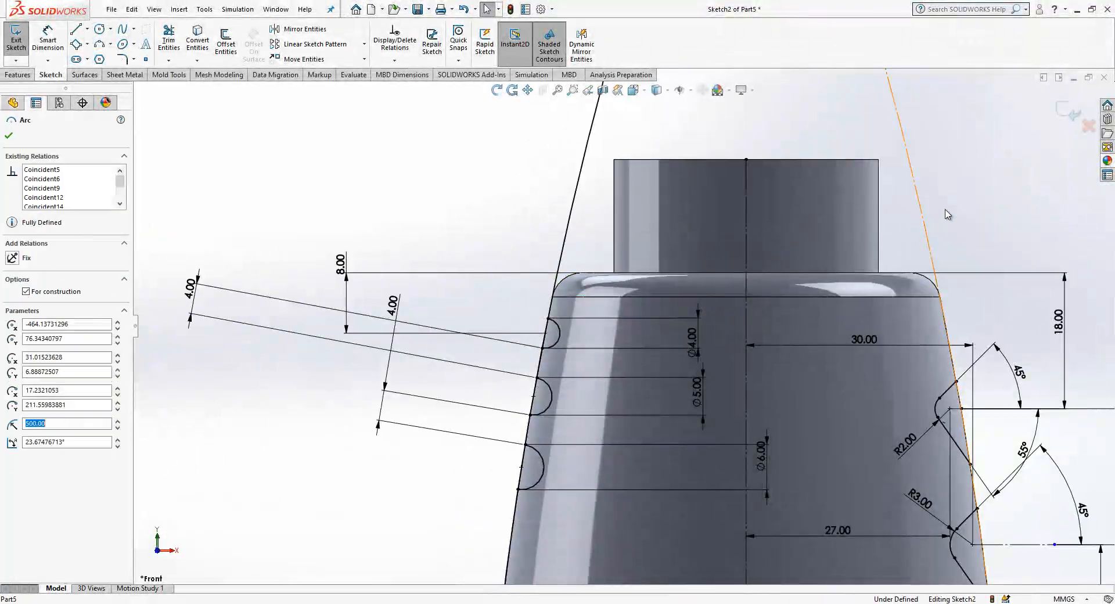
left_click(975, 202)
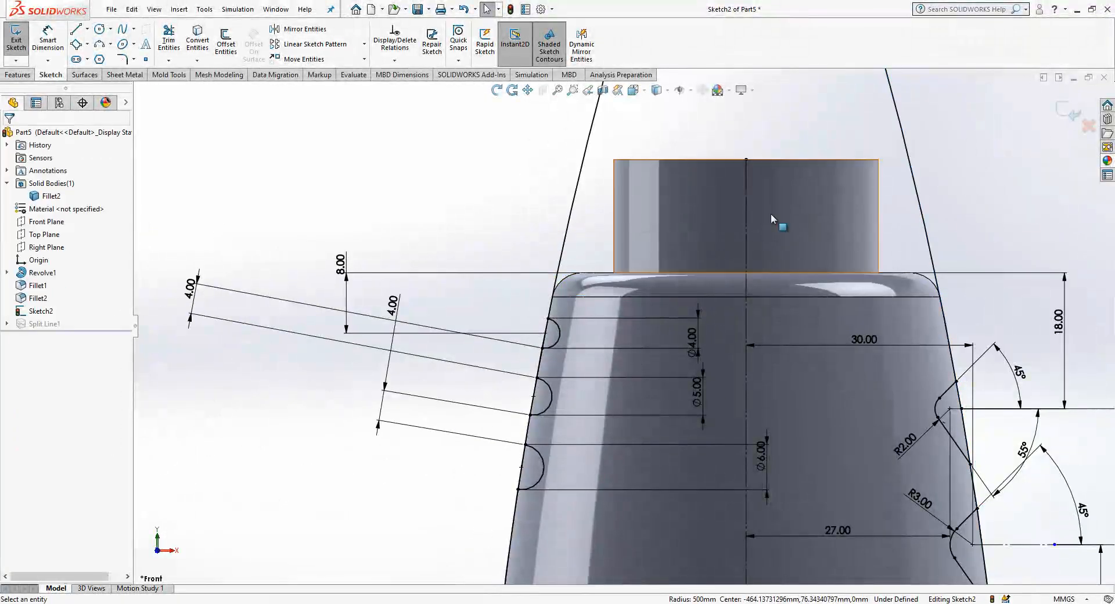
Power-trim both side arcs down to the short segments that close the groove profiles
left_click(168, 43)
left_click_drag(510, 347, 550, 369)
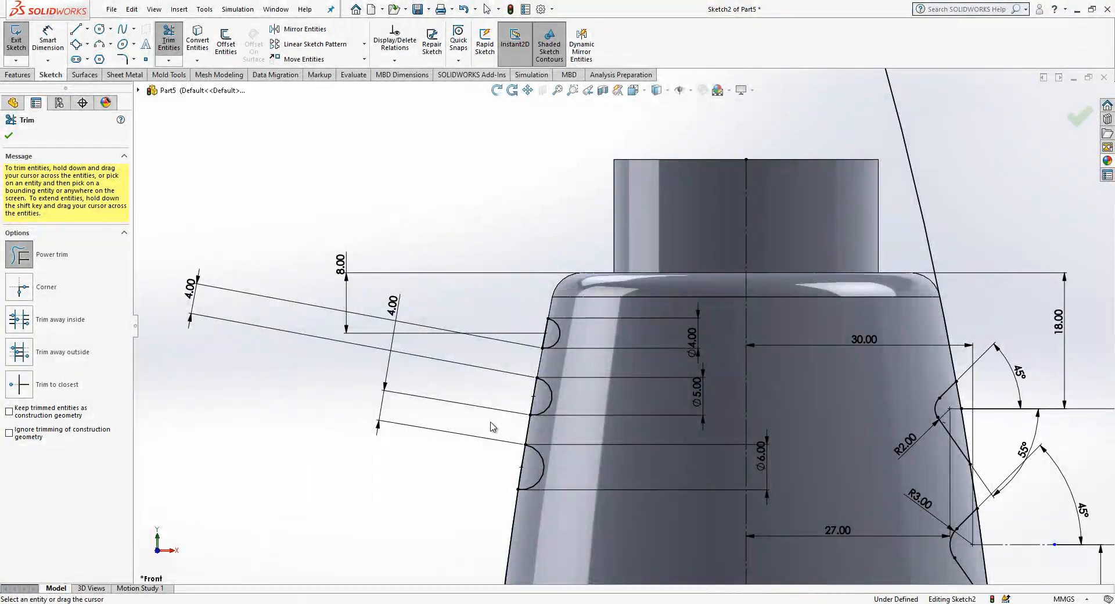
scroll(898, 337, "up", 1)
scroll(898, 336, "down", 1)
left_click_drag(947, 279, 889, 306)
scroll(842, 325, "up", 3)
scroll(859, 433, "down", 2)
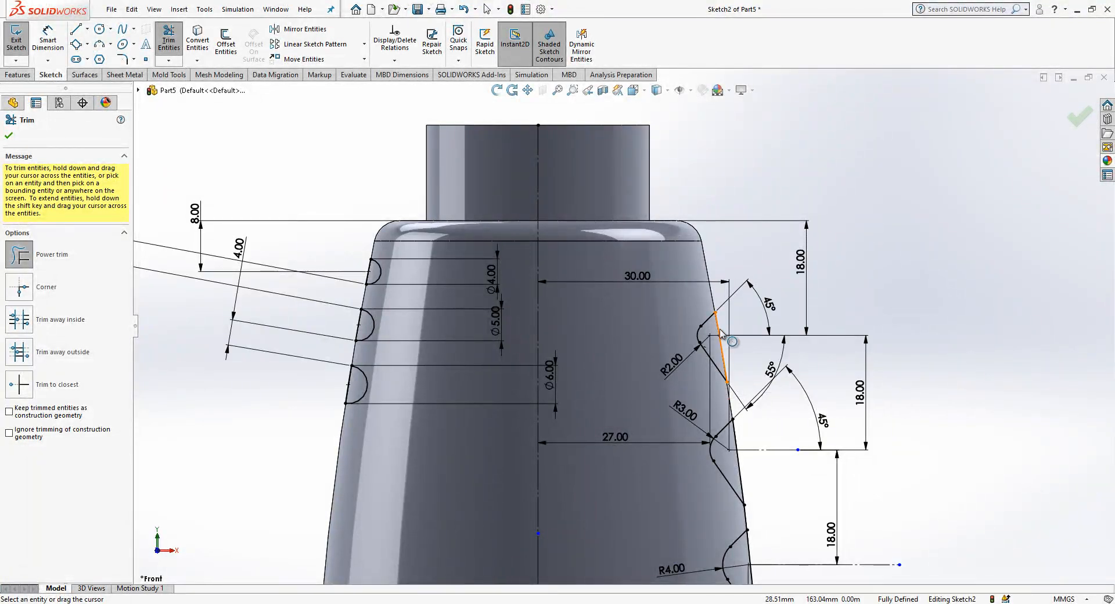
scroll(723, 378, "up", 2)
scroll(736, 459, "down", 1)
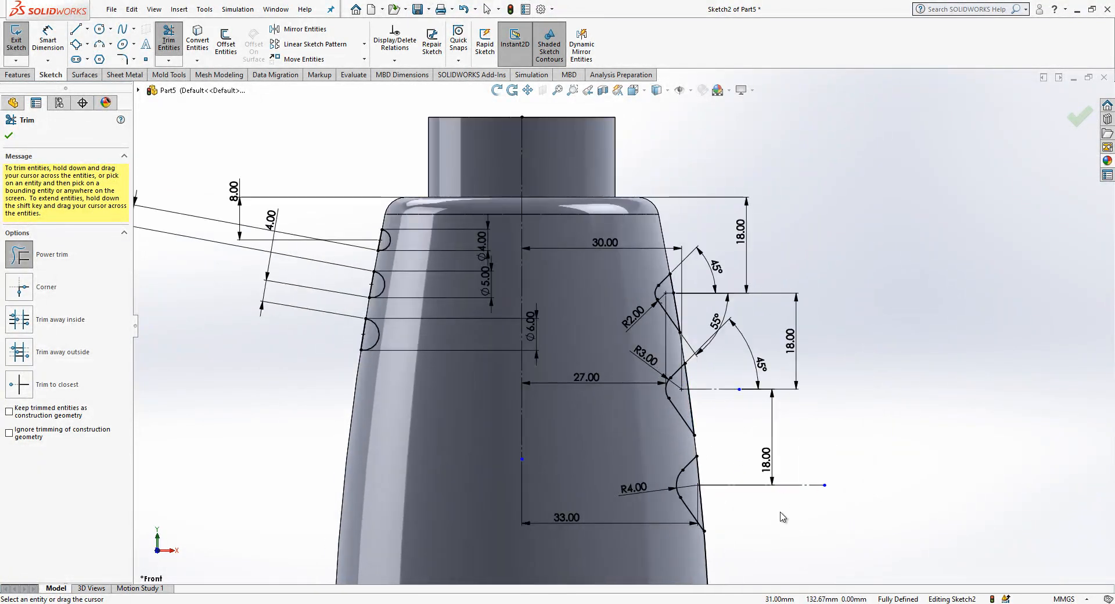
scroll(500, 287, "down", 2)
key("Escape")
Draw two radial lines from the centre of the 4 mm semicircle to the upper and lower parts of its arc
scroll(689, 285, "up", 1)
scroll(688, 285, "down", 1)
scroll(689, 285, "up", 1)
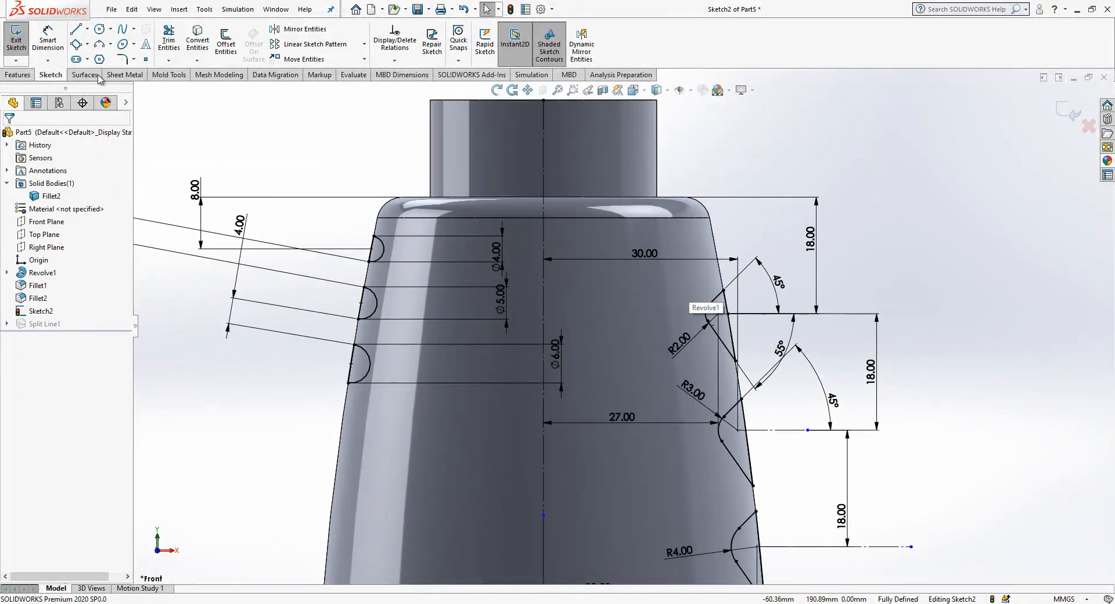
left_click(77, 32)
scroll(390, 244, "down", 3)
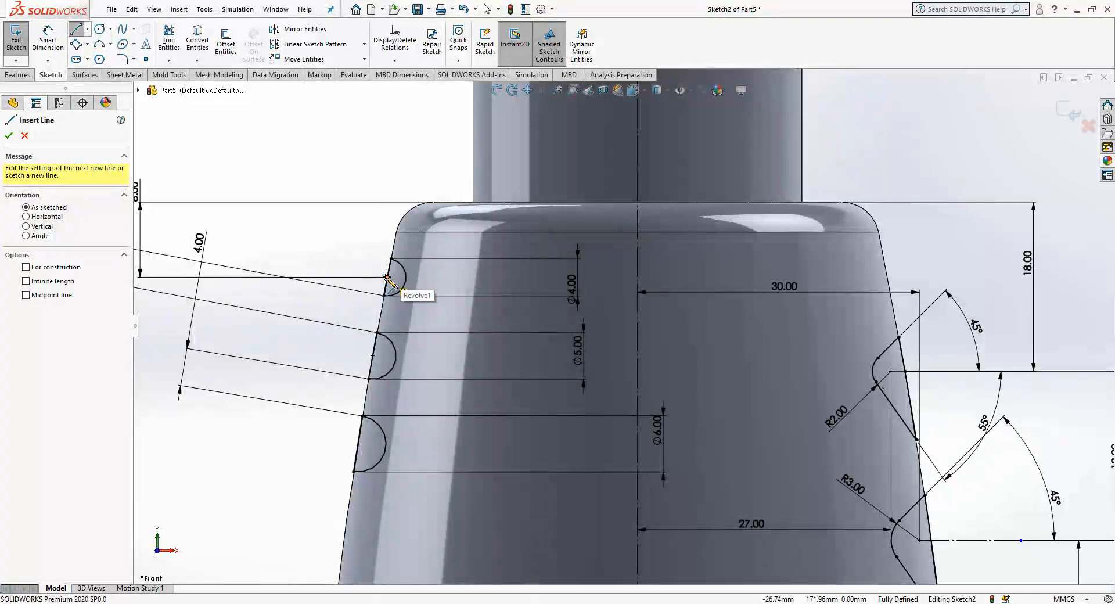
left_click(386, 277)
scroll(401, 279, "down", 2)
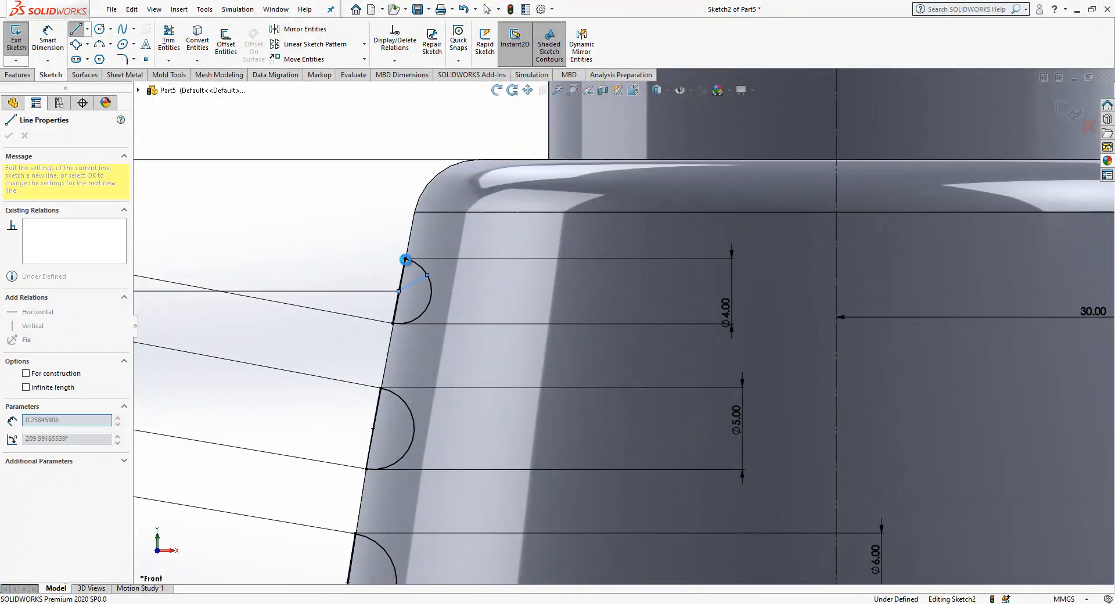
left_click(427, 275)
key("Escape")
left_click(81, 34)
left_click(398, 291)
left_click(424, 312)
key("Escape")
Draw a horizontal construction line about 4.9 mm long outward from the centre of the 4 mm semicircle
left_click(80, 32)
left_click(398, 291)
left_click(318, 291)
key("Escape")
left_click(356, 291)
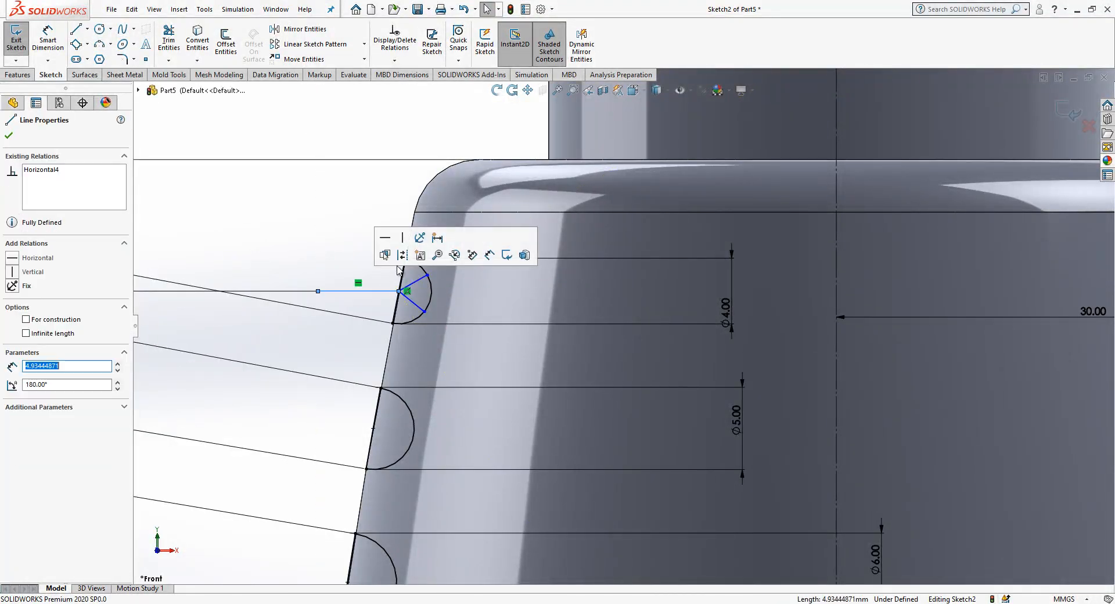
key("Escape")
Make the arc-side endpoints of the two radial lines symmetric about the horizontal construction line
scroll(823, 351, "up", 4)
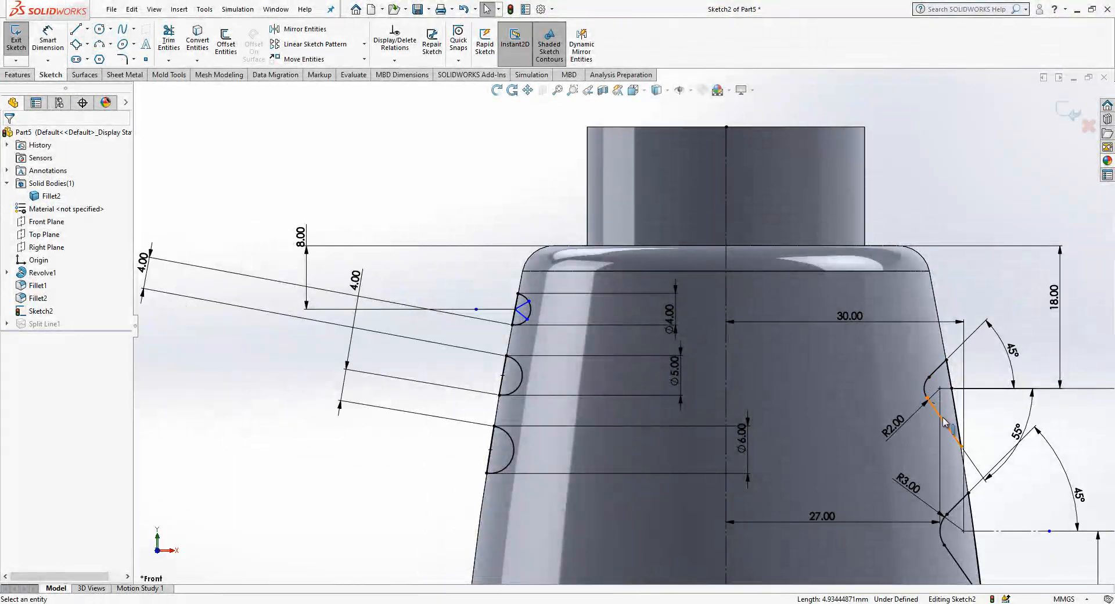
scroll(527, 303, "down", 4)
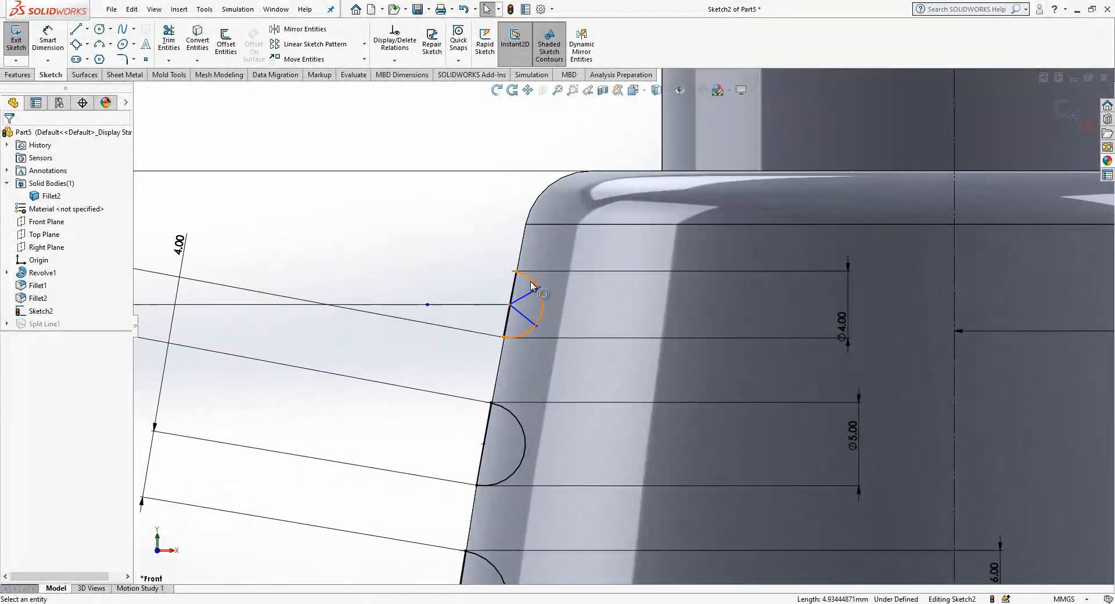
left_click(471, 306)
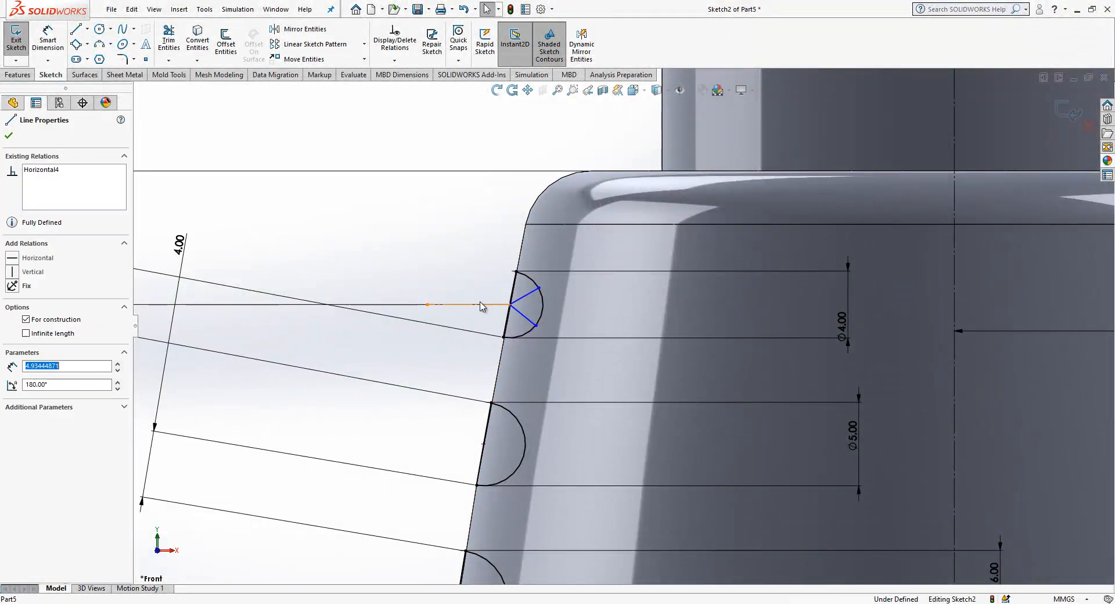
left_click(538, 288, "ctrl")
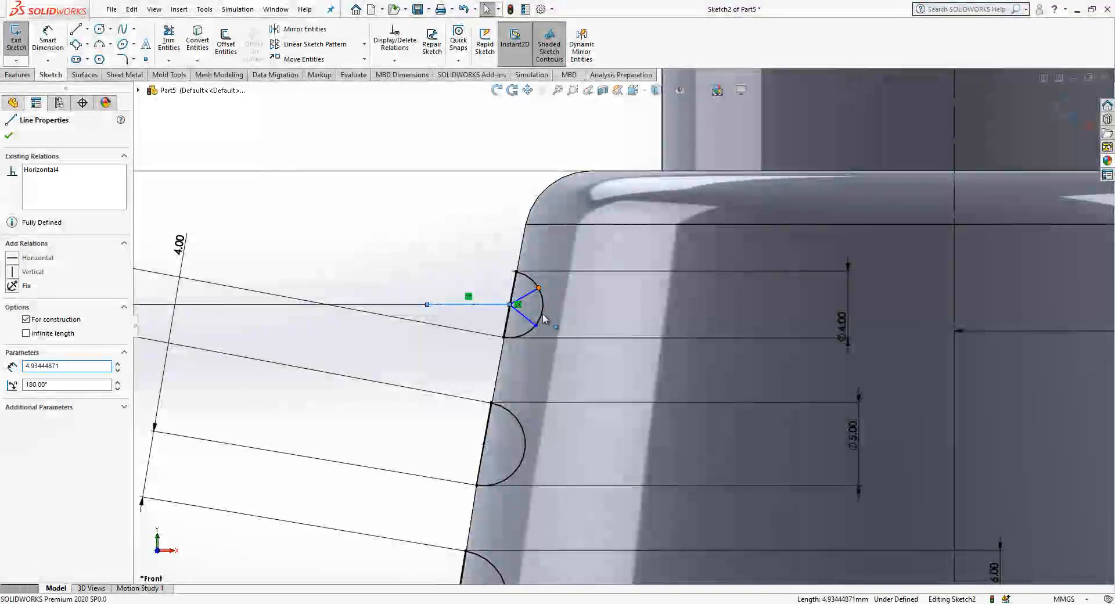
left_click(535, 326, "ctrl")
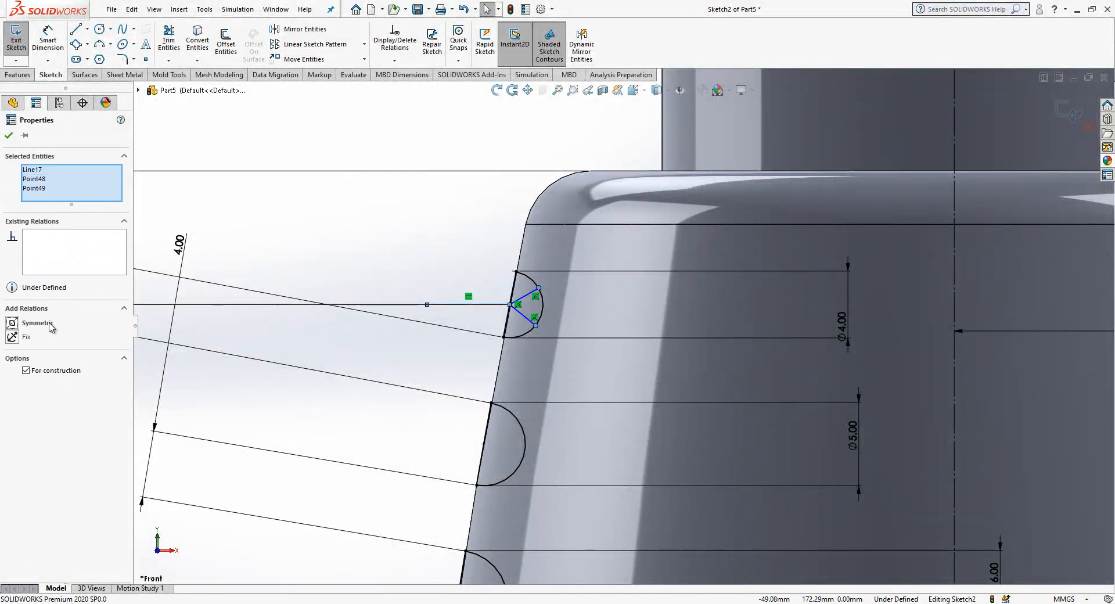
key("Escape")
Dimension the angle between the two radial lines in the 4 mm semicircle as 80°
left_click(47, 42)
left_click(525, 317)
left_click(527, 291)
left_click(598, 299)
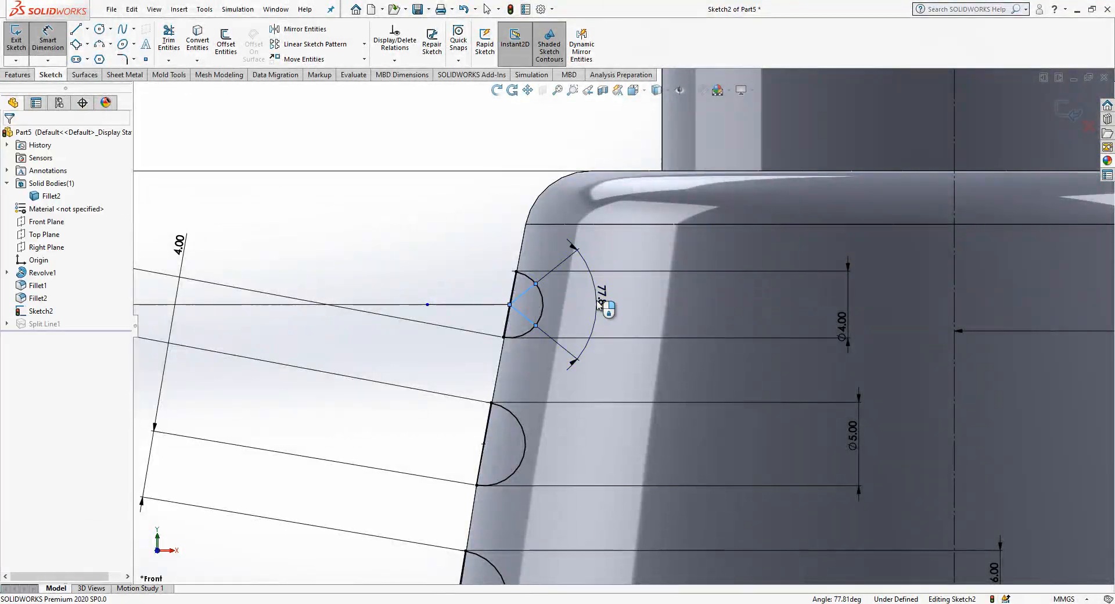
type("80")
key("Return")
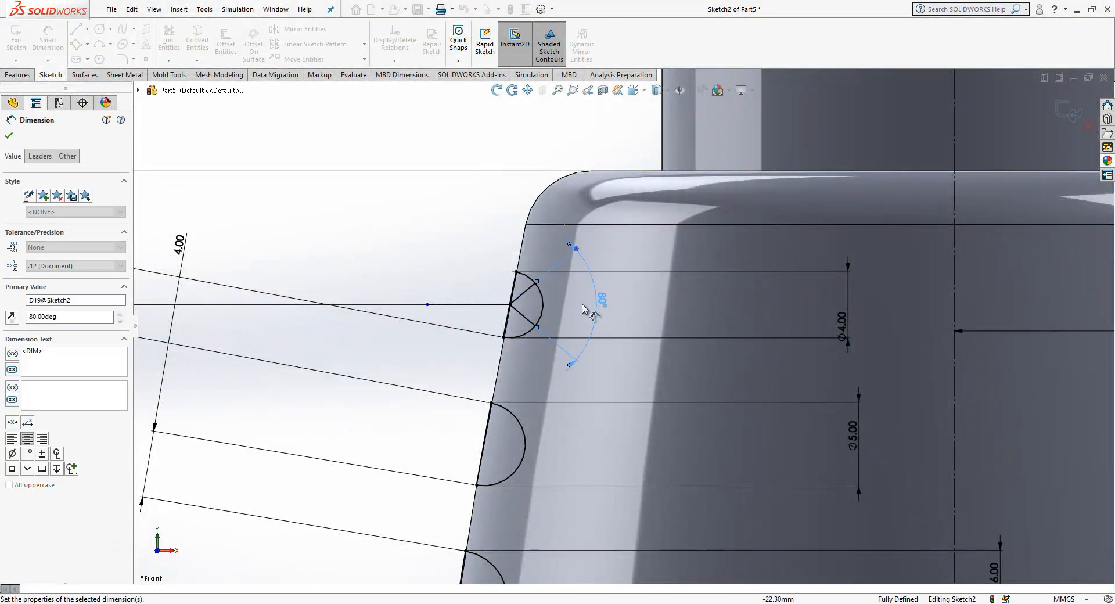
key("Escape")
Convert the two radial lines in the 4 mm semicircle to construction geometry
left_click(525, 316)
left_click(574, 283)
left_click(529, 289)
left_click(527, 292)
left_click(573, 259)
Split the 4 mm semicircle where the two radial lines meet it, place the split points on their endpoints, and exit the sketch
left_click(541, 297)
right_click(542, 301)
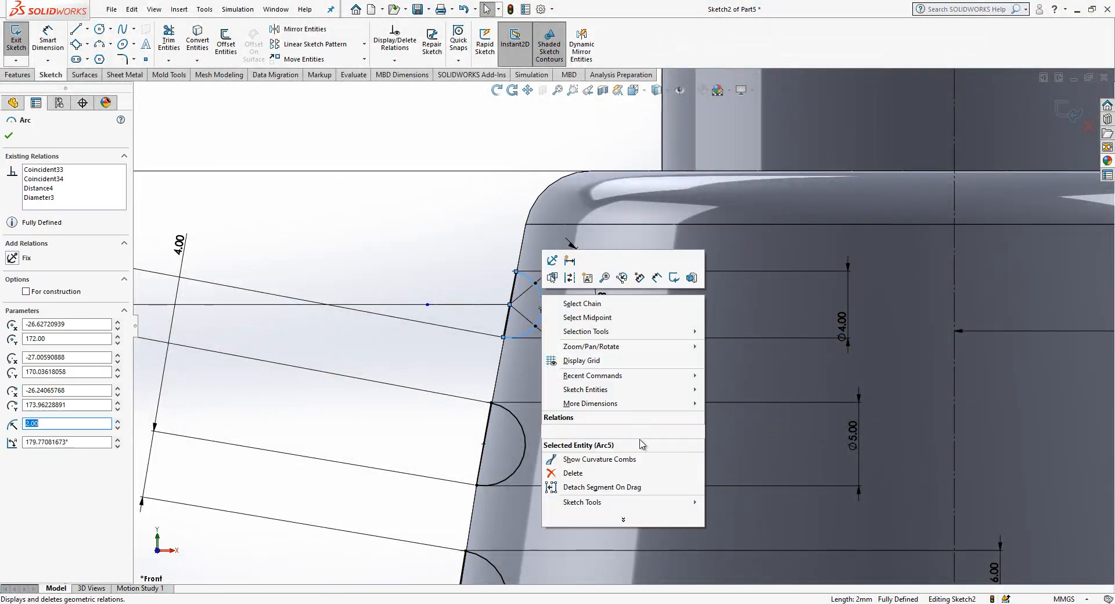
mouse_move(685, 502)
left_click(742, 499)
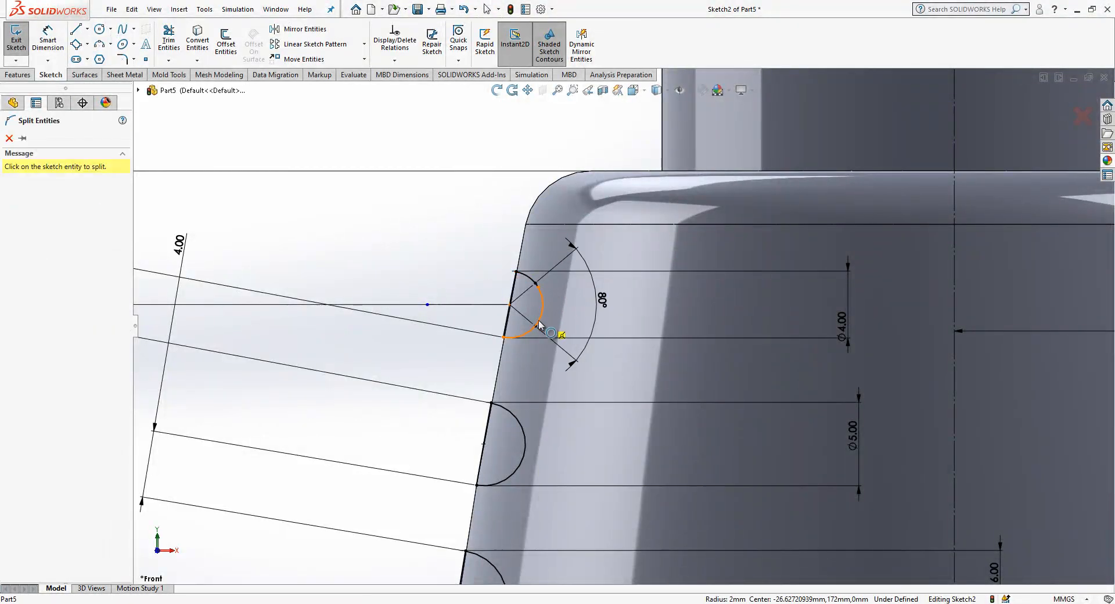
key("Escape")
left_click_drag(538, 320, 535, 326)
left_click_drag(539, 287, 535, 282)
left_click(1061, 113)
Reopen Sketch2 and draw a horizontal construction line about 4.9 mm long outward from the centre of the 5 mm semicircle
left_click(533, 285)
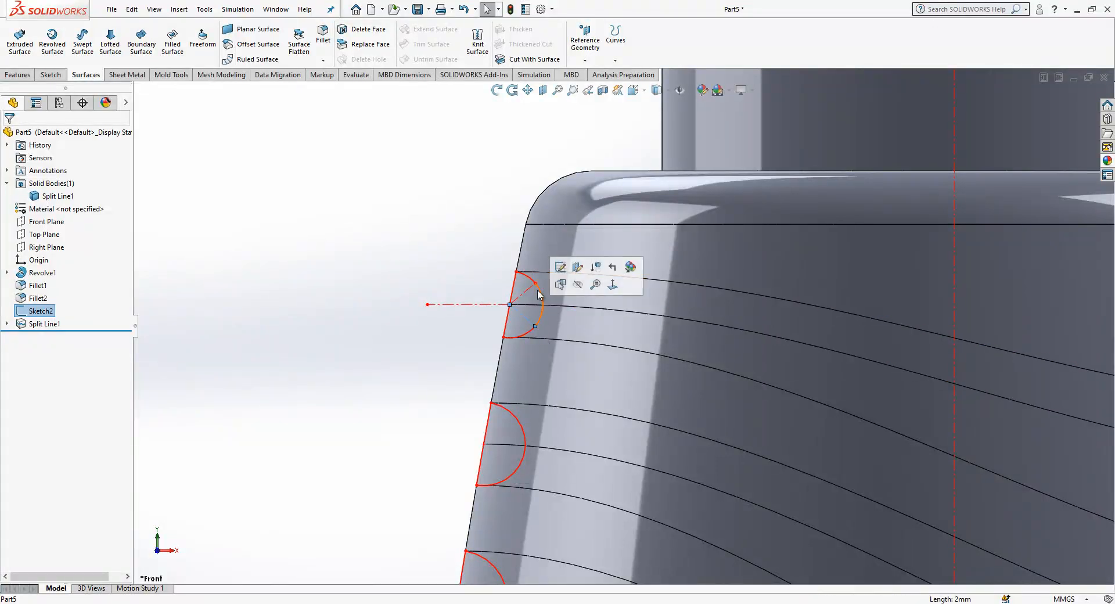
left_click(552, 277)
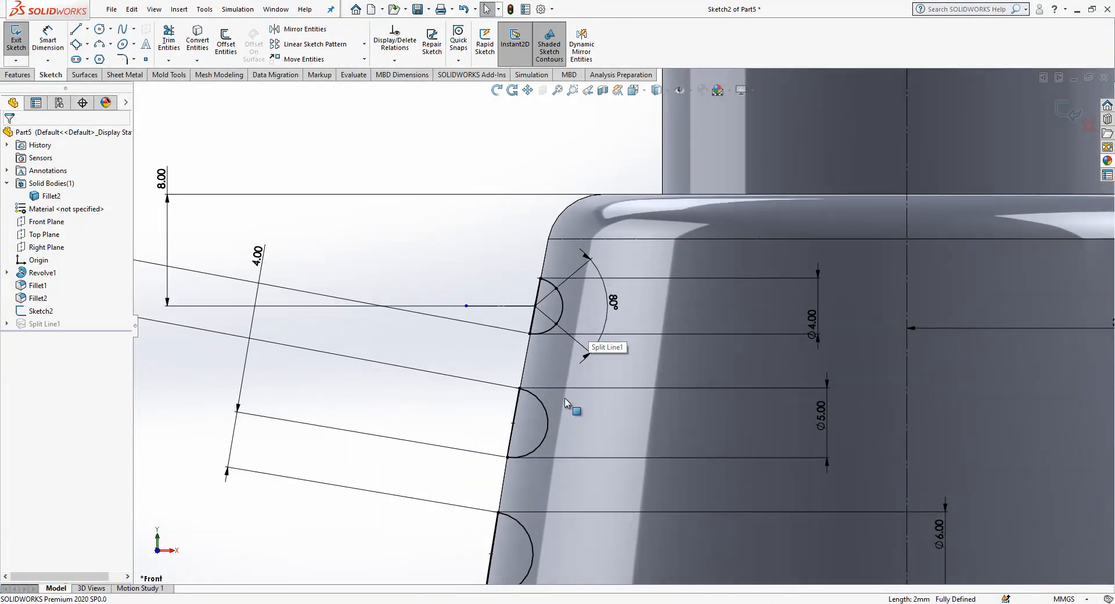
scroll(572, 408, "down", 3)
left_click(82, 31)
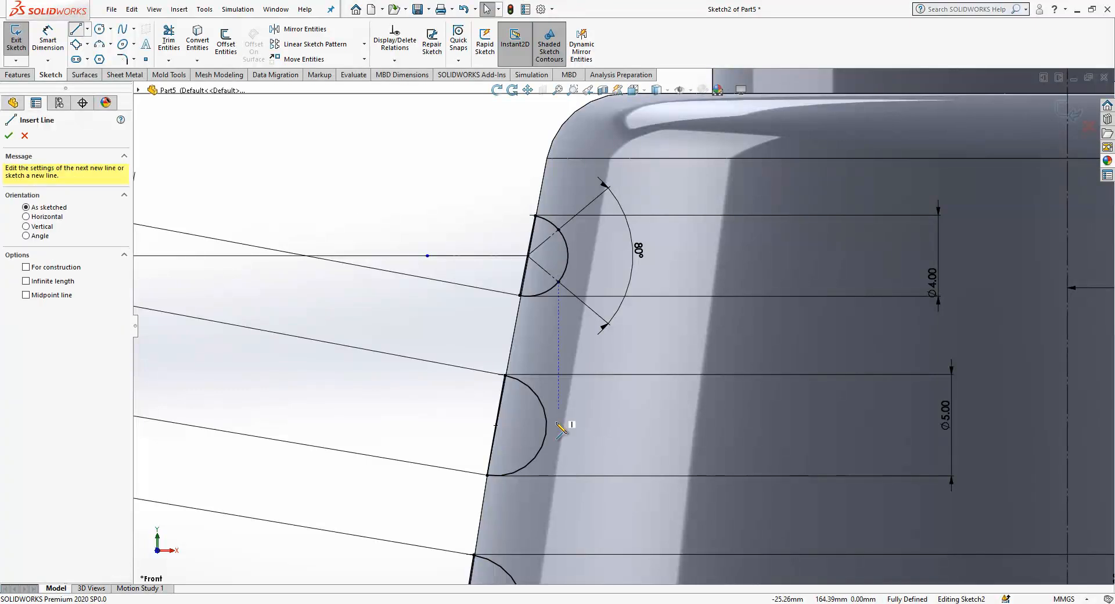
left_click_drag(495, 424, 396, 425)
key("Escape")
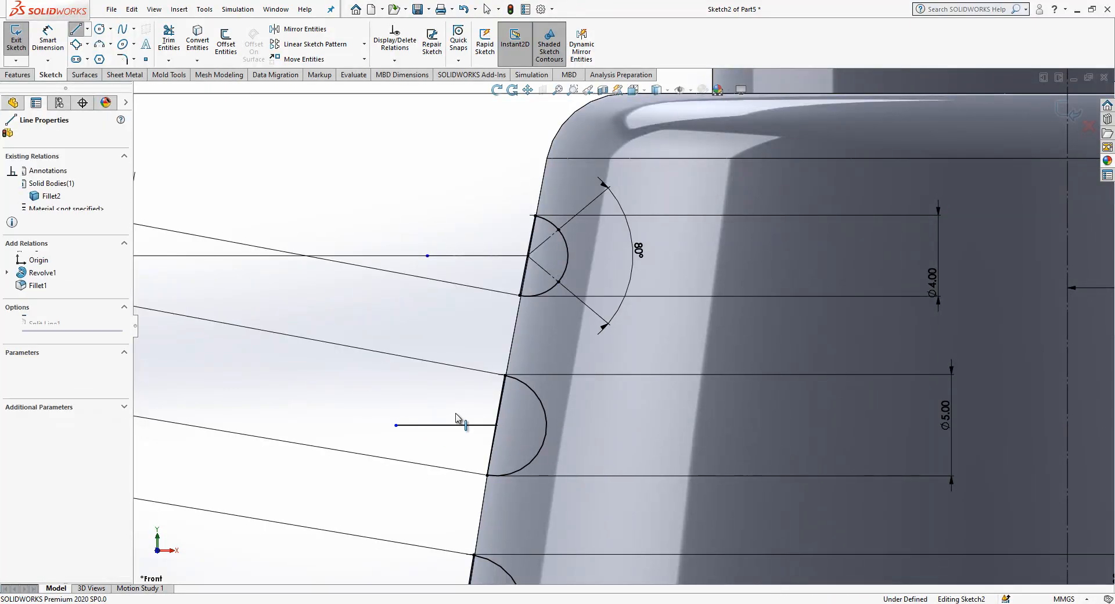
left_click(459, 425)
left_click(487, 390)
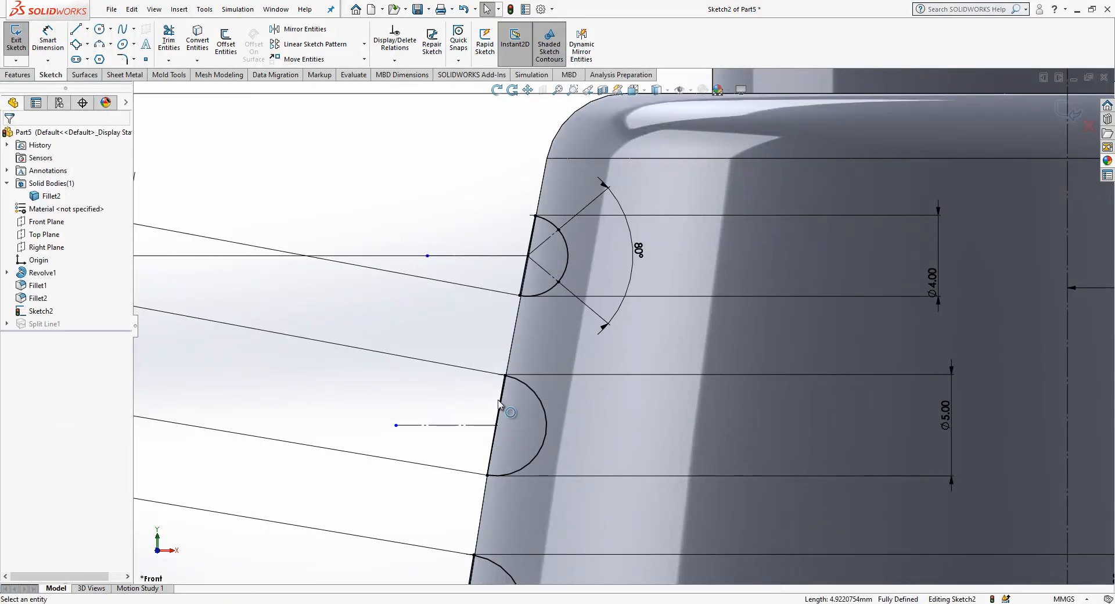
Draw two radial lines from the centre of the 5 mm semicircle to its arc, one above and one below the horizontal
left_click(81, 32)
left_click(495, 425)
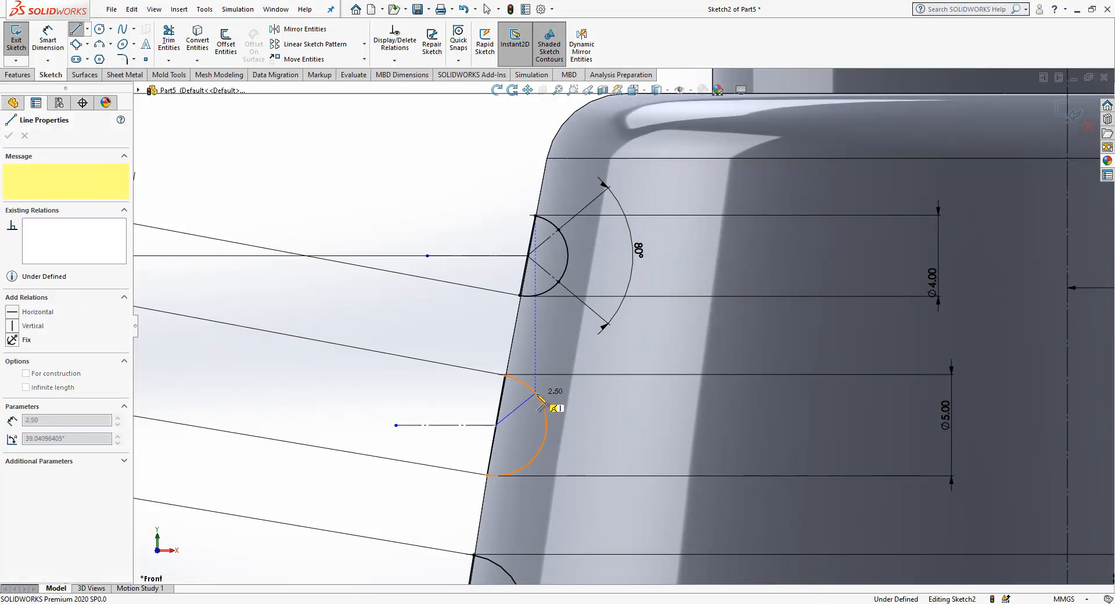
left_click(536, 395)
key("Return")
left_click(496, 425)
left_click(531, 462)
key("Escape")
key("Escape")
Convert the 5 mm semicircle's two radial lines to construction geometry and make their outer endpoints symmetric about the horizontal construction line
left_click(513, 447)
left_click(516, 409, "ctrl")
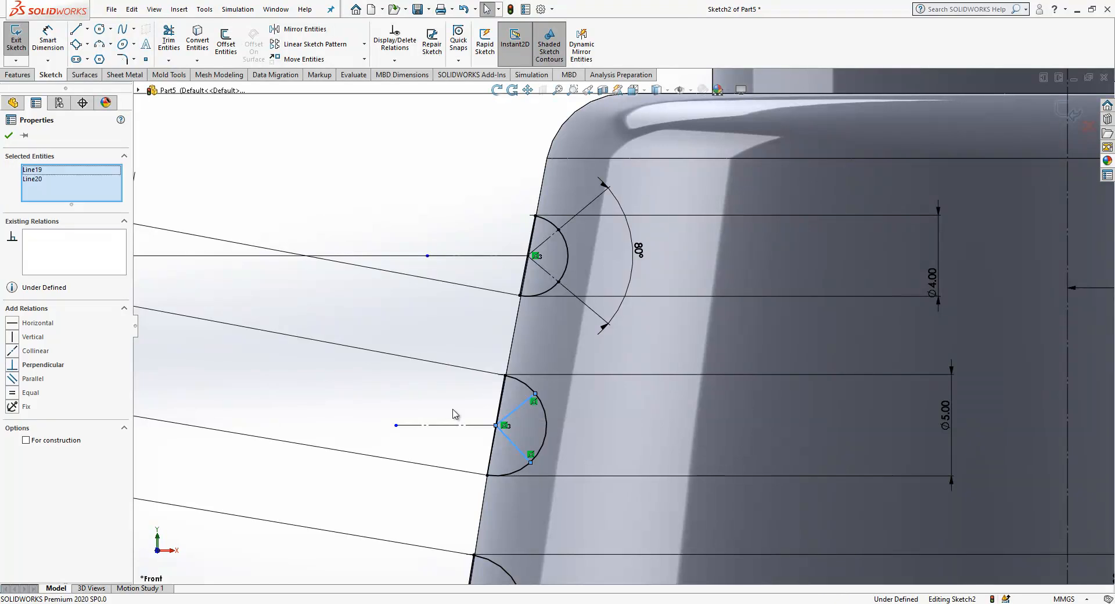
key("Escape")
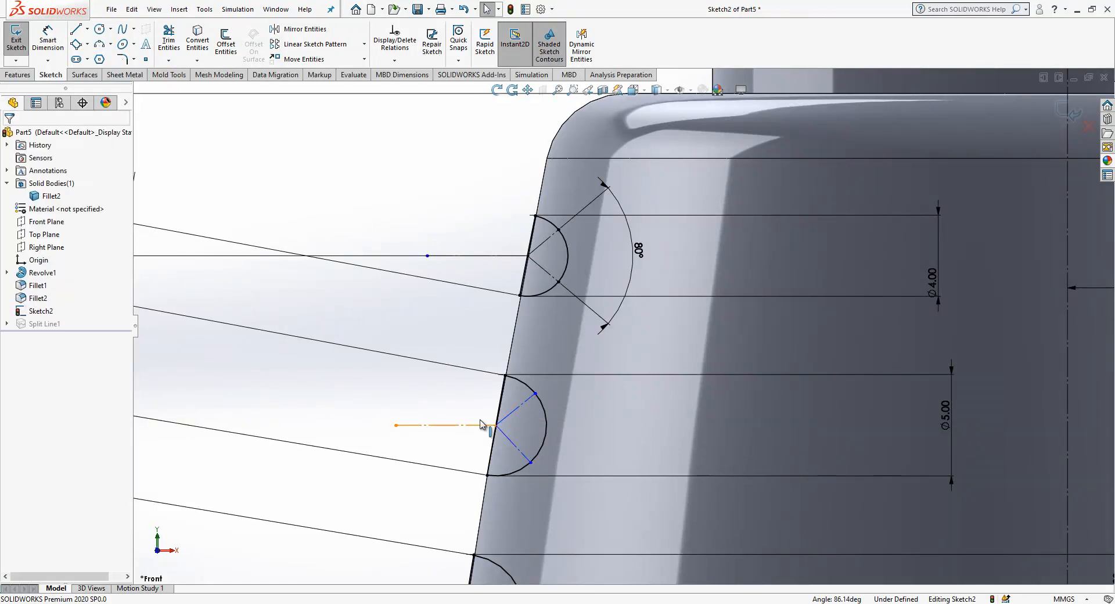
left_click(434, 426)
left_click(535, 393, "ctrl")
left_click(530, 462, "ctrl")
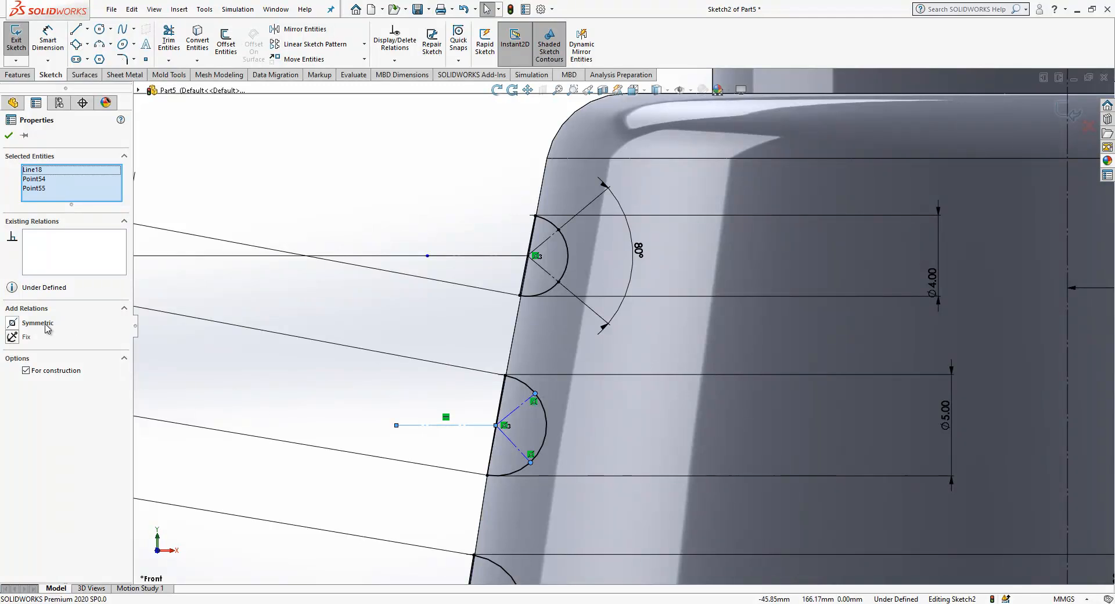
left_click(45, 326)
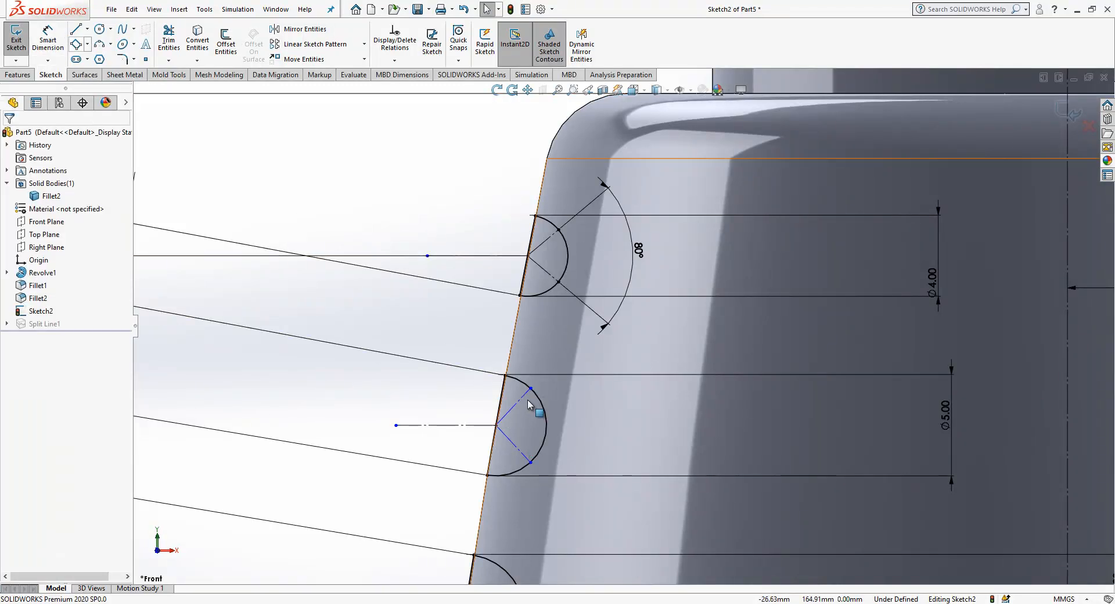
Dimension the angle between the two radial lines in the 5 mm semicircle as 80°
left_click(60, 37)
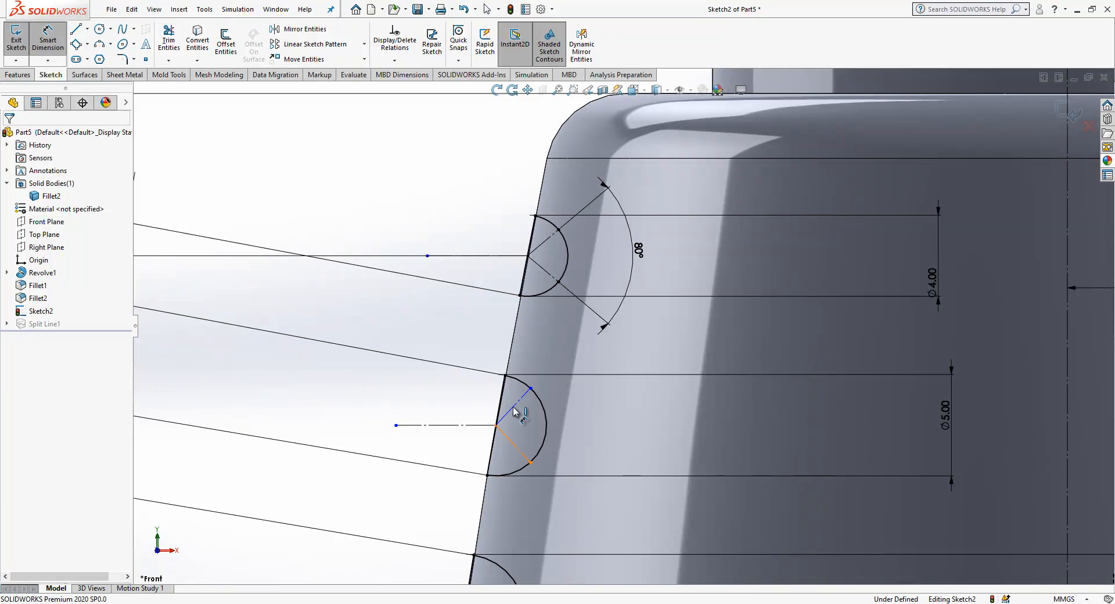
left_click(526, 456)
left_click(524, 401)
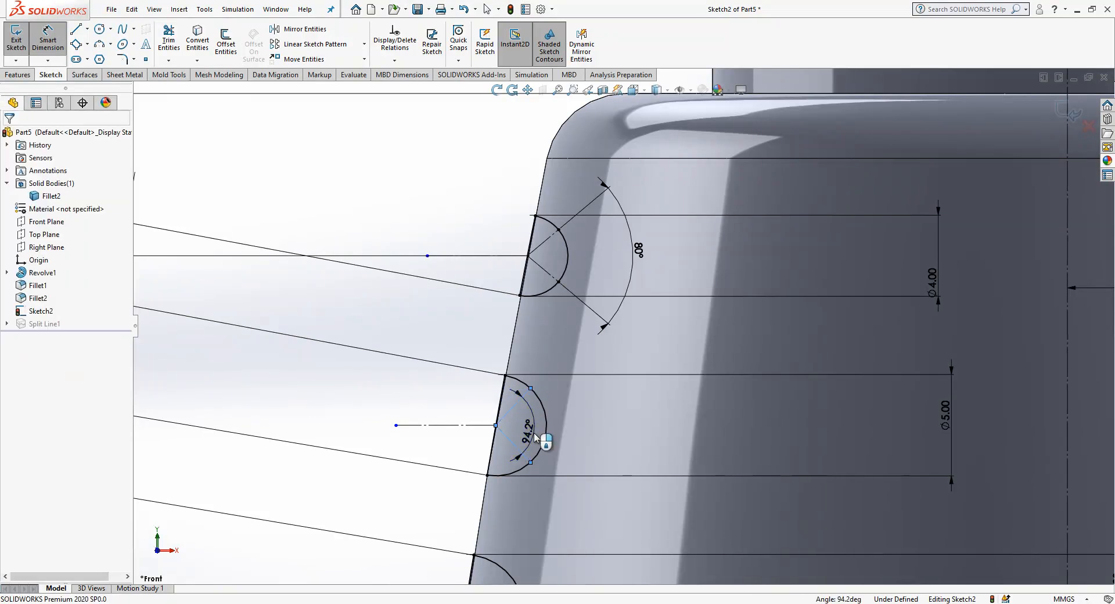
left_click(534, 438)
type("80")
key("Return")
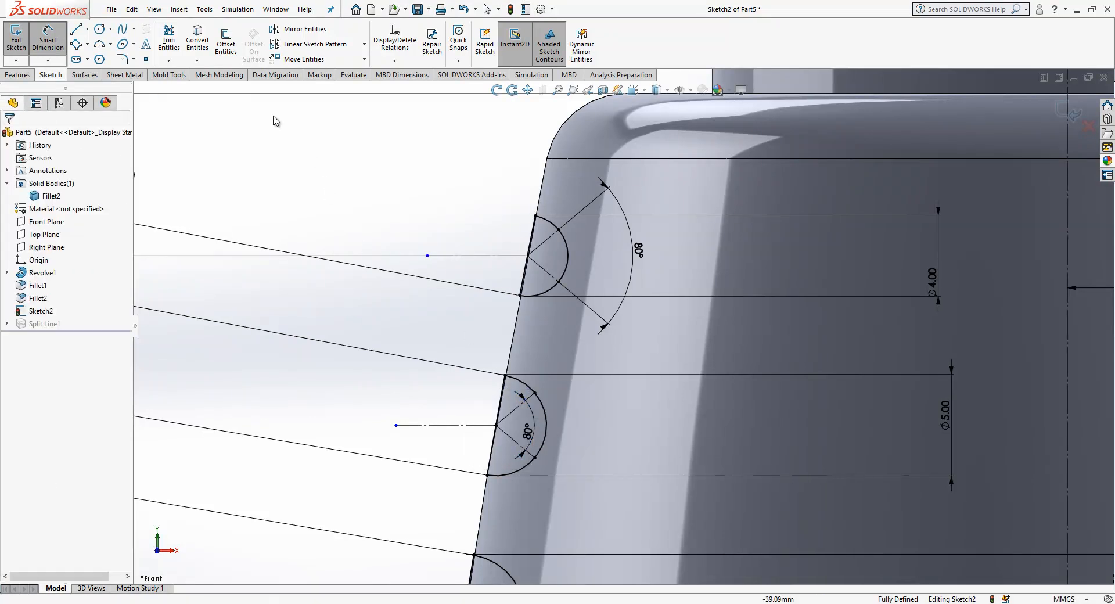
Split the 5 mm semicircle near its two radial lines and place the split points on the lines' outer endpoints
key("Escape")
left_click(539, 406)
right_click(537, 396)
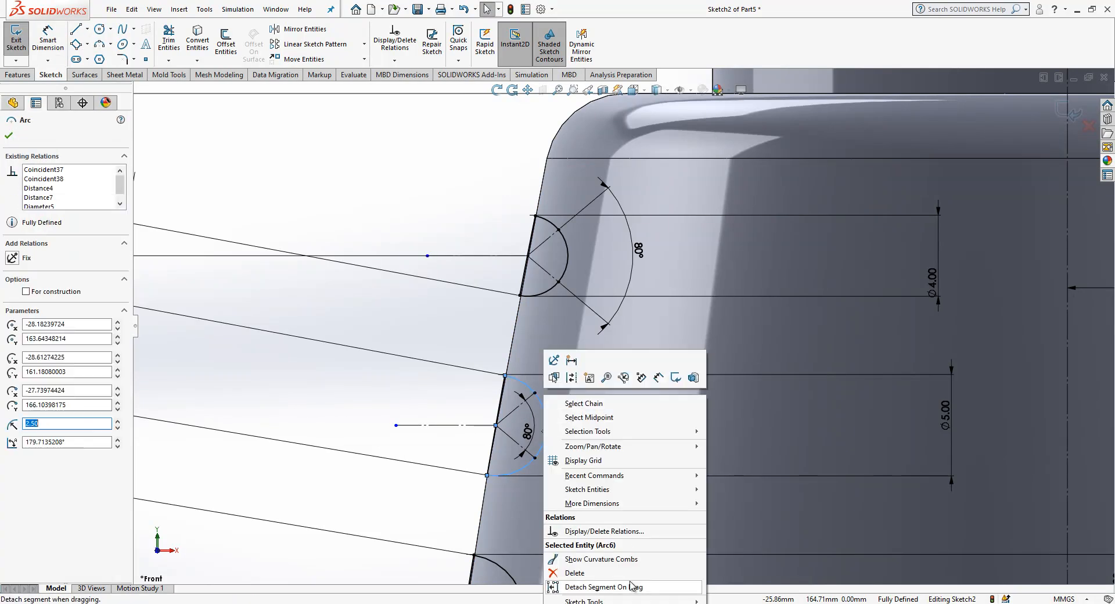
mouse_move(615, 600)
left_click(749, 436)
left_click(541, 403)
key("Escape")
left_click_drag(543, 450, 535, 461)
left_click_drag(541, 402, 529, 388)
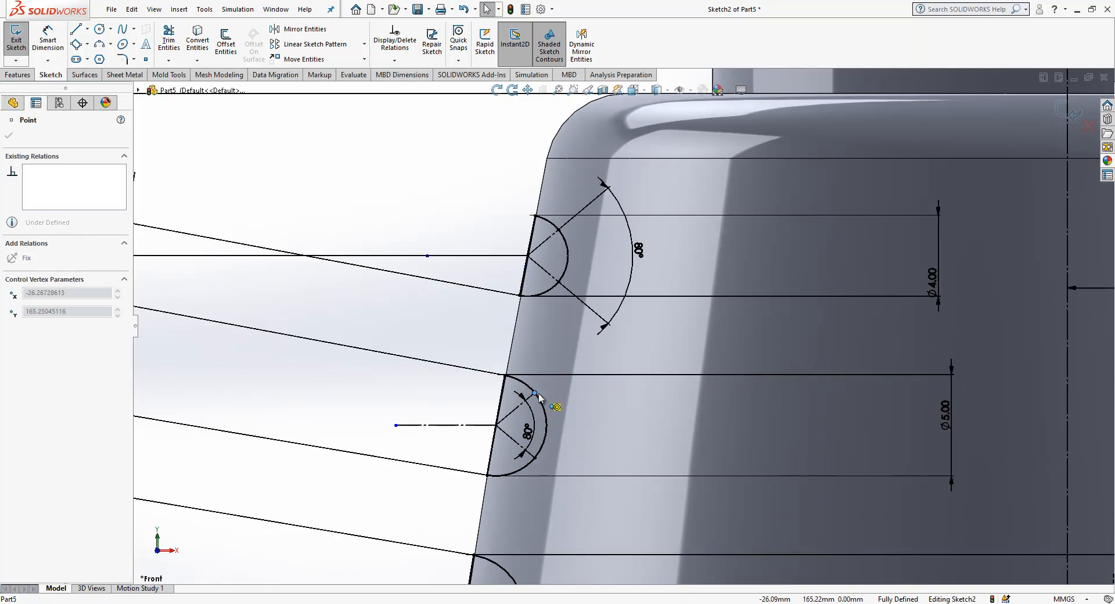
left_click(543, 405)
scroll(614, 326, "up", 2)
key("Escape")
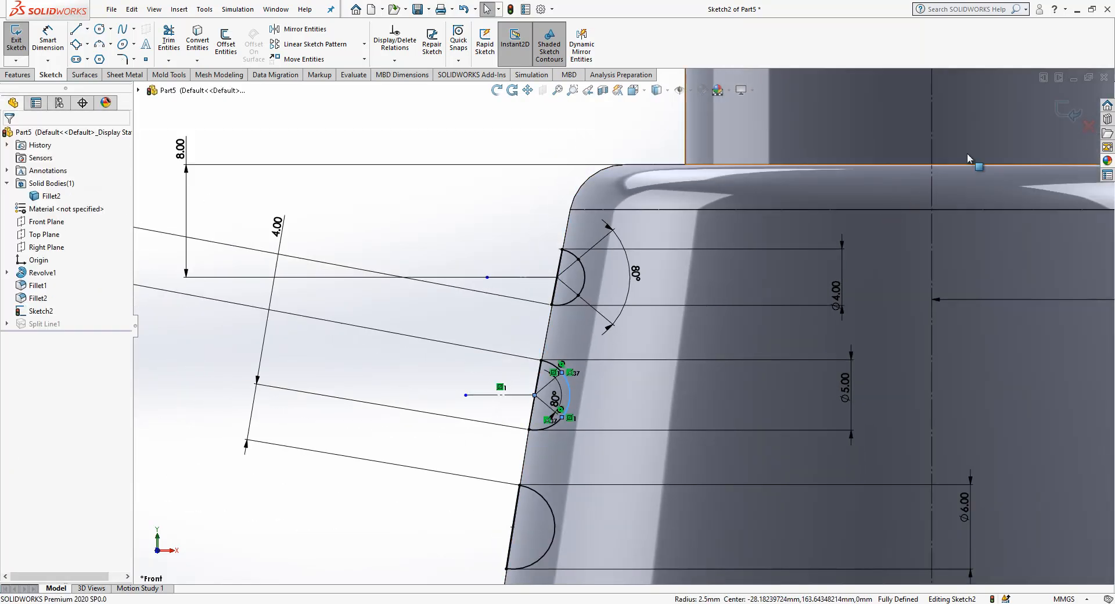
Draw a horizontal construction line about 3.9 mm long outward from the centre of the 6 mm semicircle
scroll(691, 435, "down", 2)
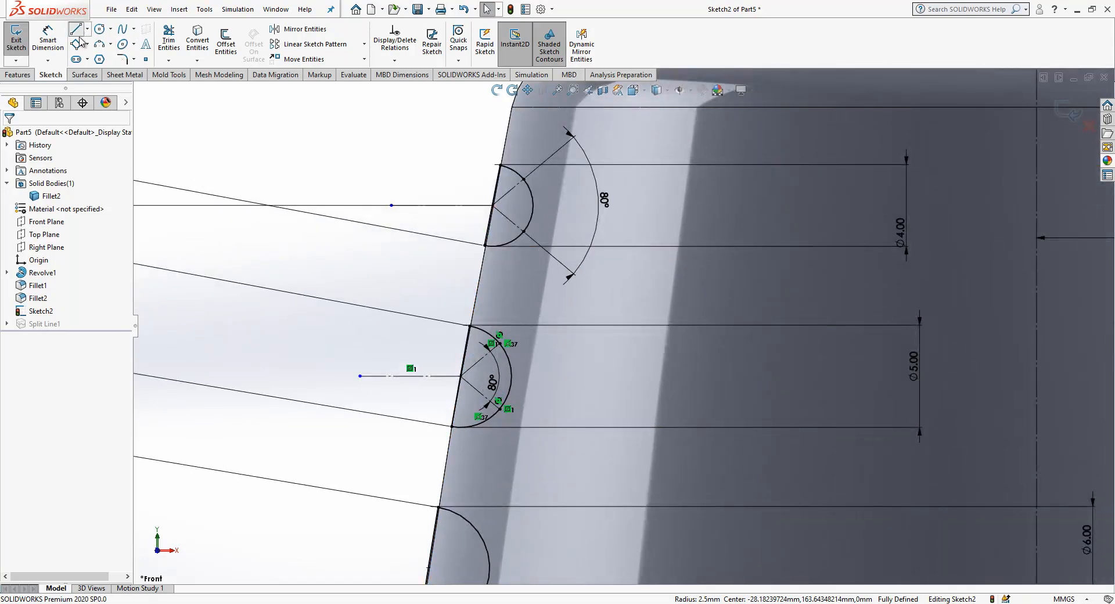
left_click(77, 30)
scroll(620, 328, "up", 2)
left_click_drag(488, 493, 432, 493)
key("Escape")
left_click(464, 493)
left_click(507, 460)
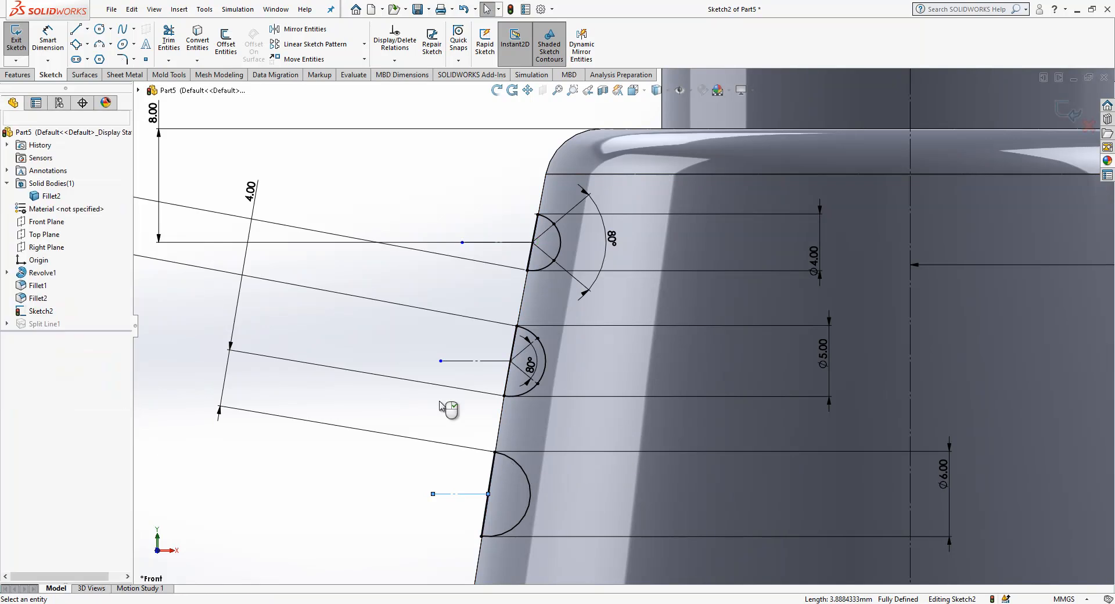
Draw two radial lines inside the 6 mm semicircle from its centre, one up to the arc and one down to the arc
left_click(75, 34)
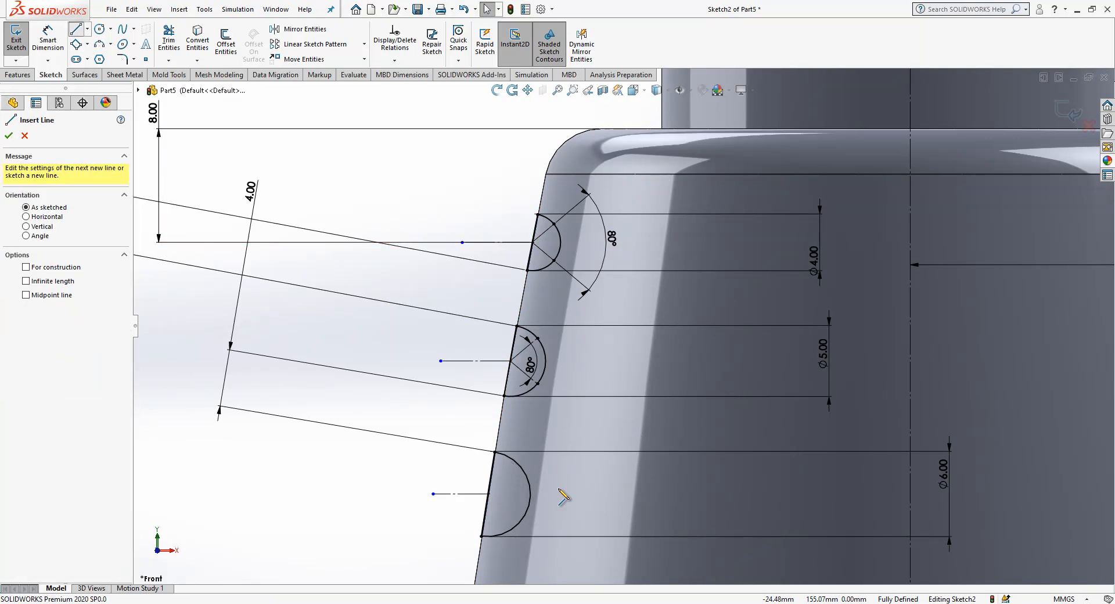
left_click(488, 493)
left_click(521, 467)
key("Escape")
left_click_drag(522, 466, 521, 469)
key("l")
left_click(489, 494)
left_click(516, 526)
key("Escape")
Split the 6 mm semicircle near its two radial lines and place the split points on the lines' outer endpoints
right_click(526, 519)
mouse_move(566, 600)
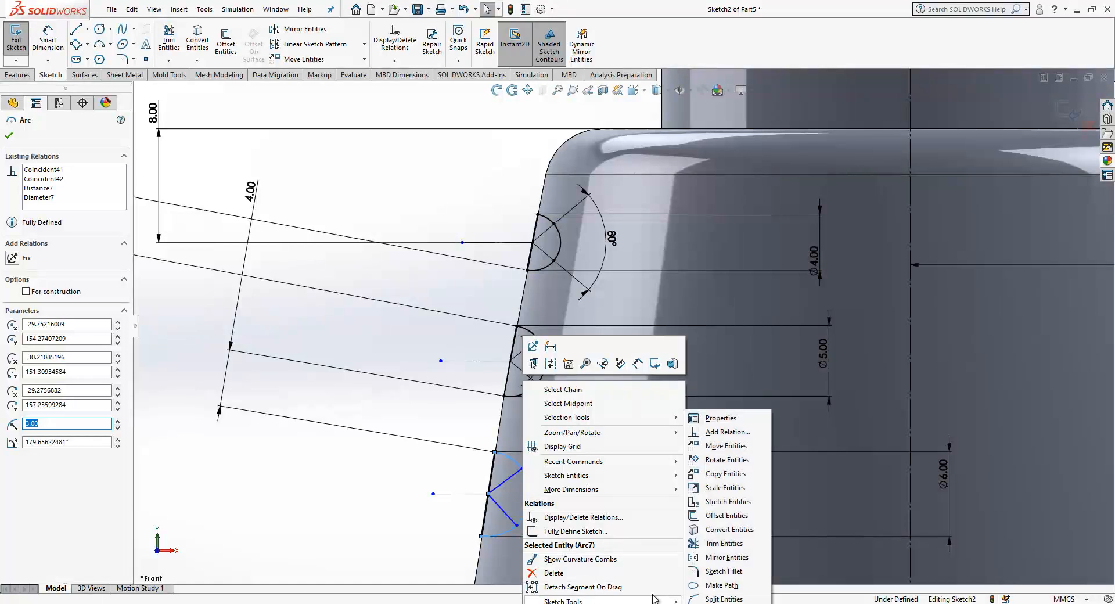
left_click(720, 530)
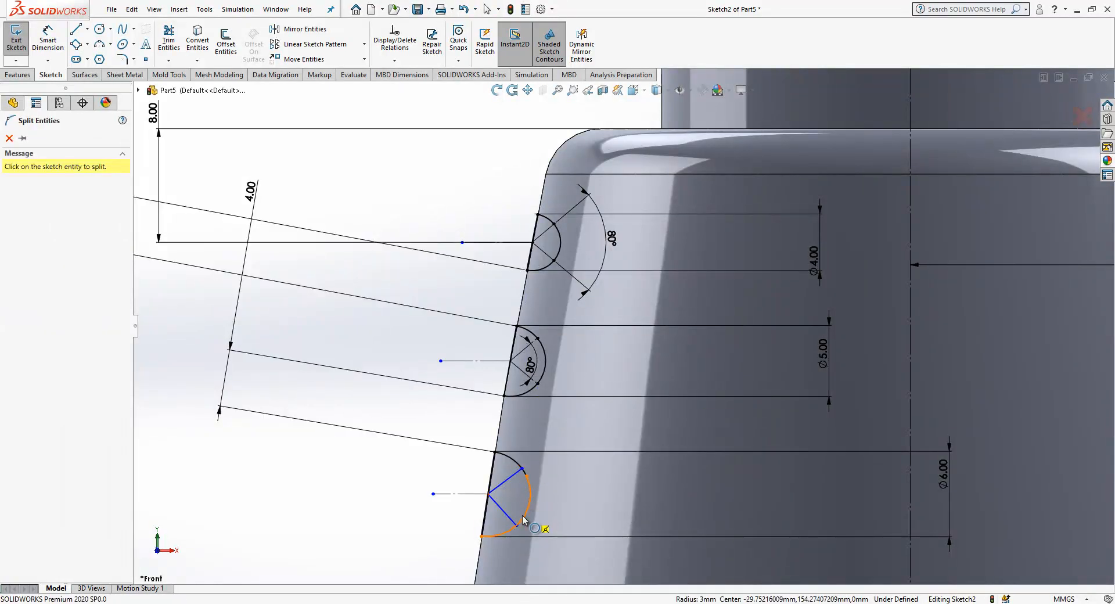
left_click(523, 525)
mouse_move(522, 520)
left_mouse_down()
mouse_move(515, 540)
mouse_move(516, 525)
left_mouse_up()
left_click_drag(526, 476, 521, 468)
Make the outer endpoints of the 6 mm semicircle's radial lines symmetric about its horizontal construction line
left_click(516, 474)
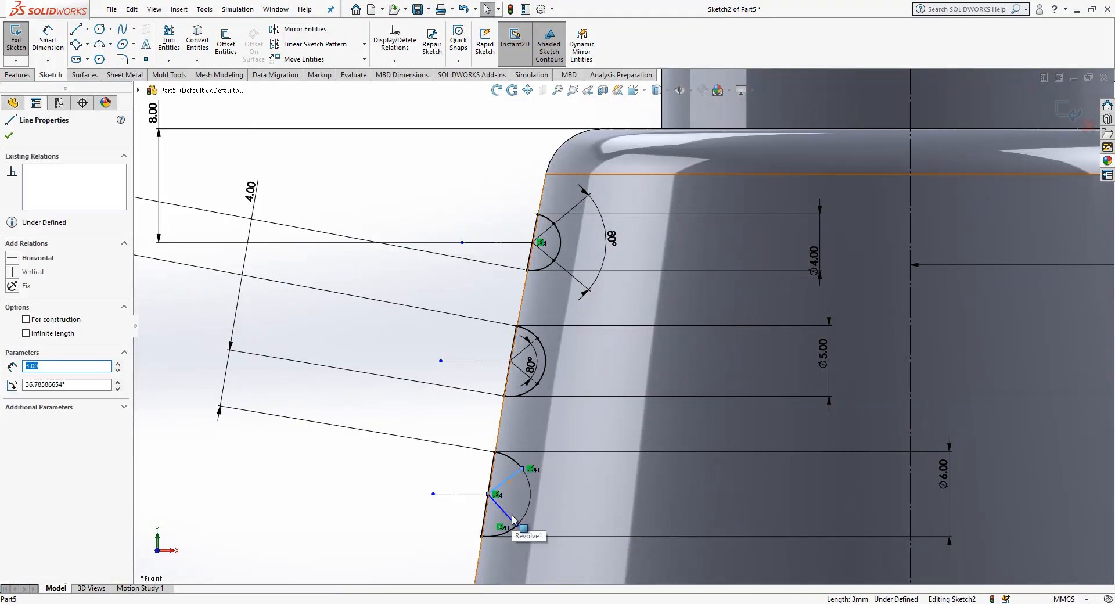
left_click(518, 471, "ctrl")
left_click(516, 526)
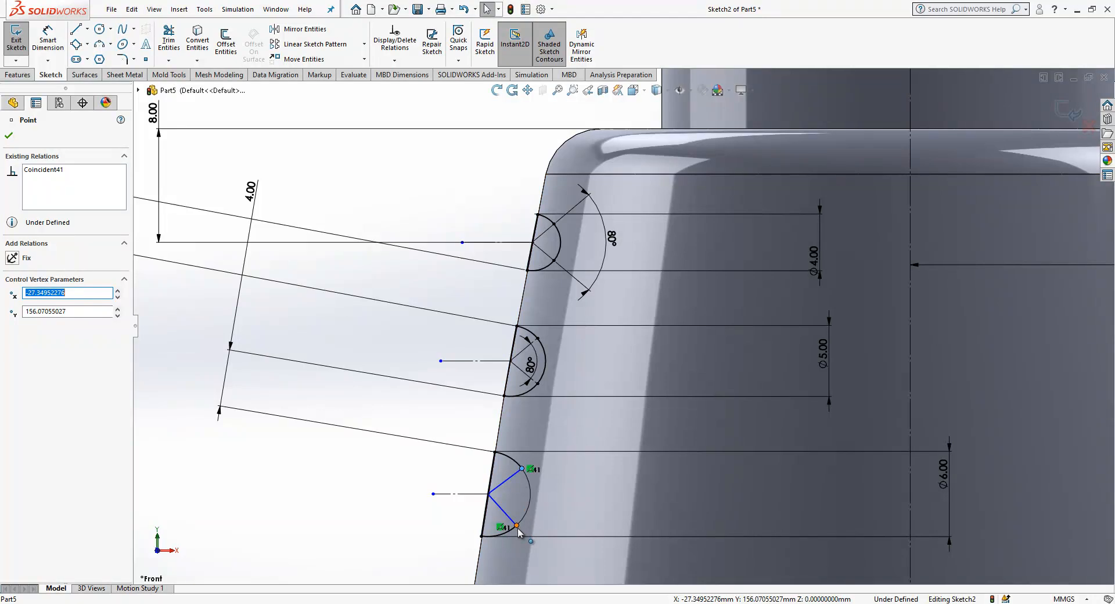
left_click(464, 494, "ctrl")
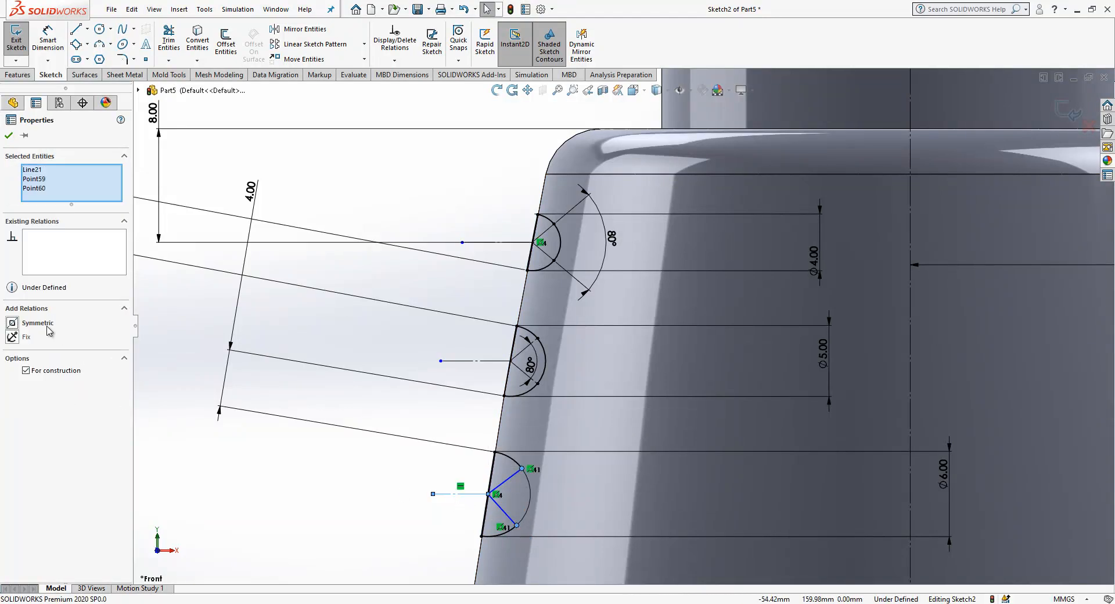
Dimension the angle between the two radial lines in the 6 mm semicircle as 80°
left_click(48, 41)
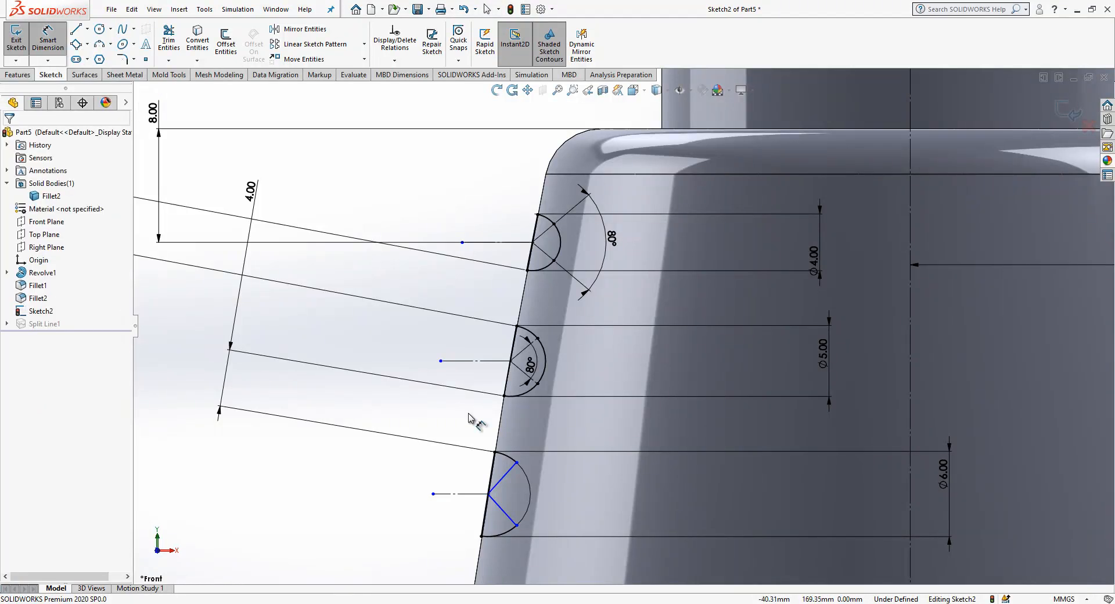
left_click(511, 519)
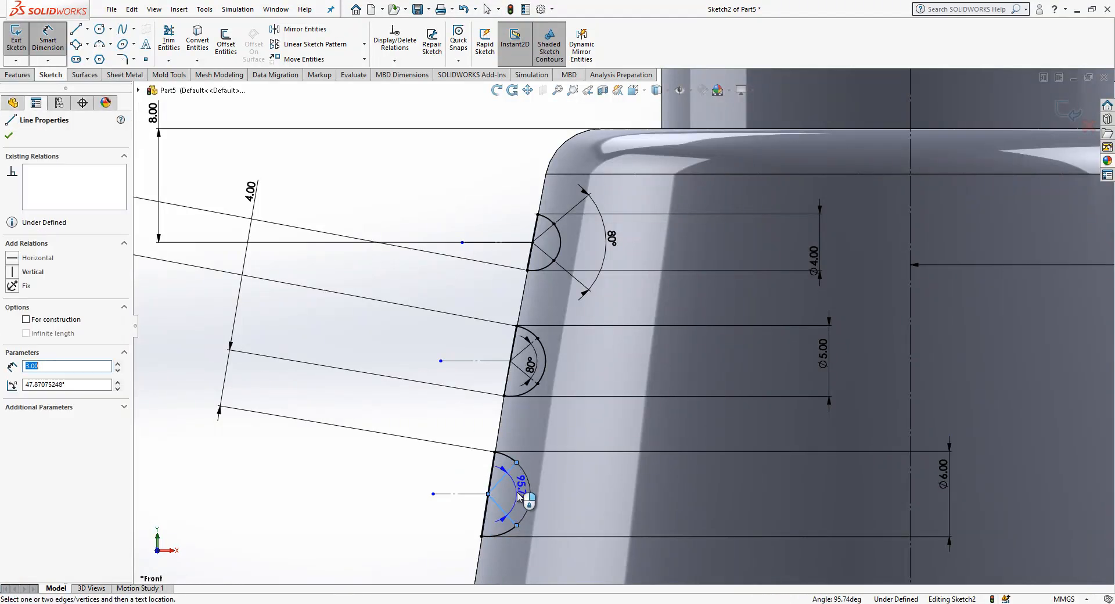
left_click(517, 493)
key("Return")
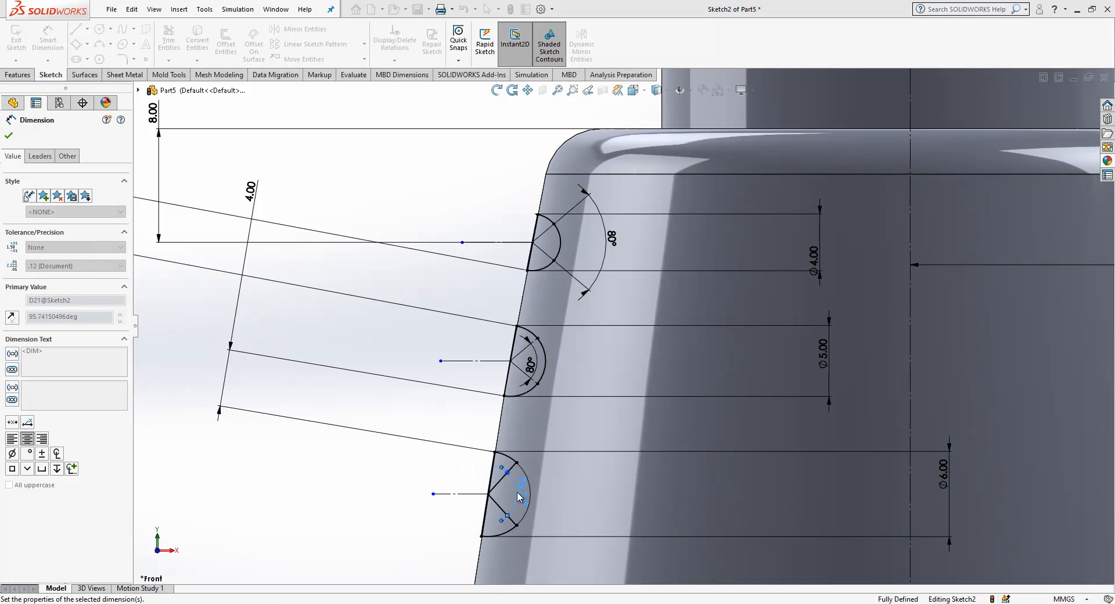
key("Escape")
Convert the two radial lines in the 6 mm semicircle to construction geometry
left_click(506, 480)
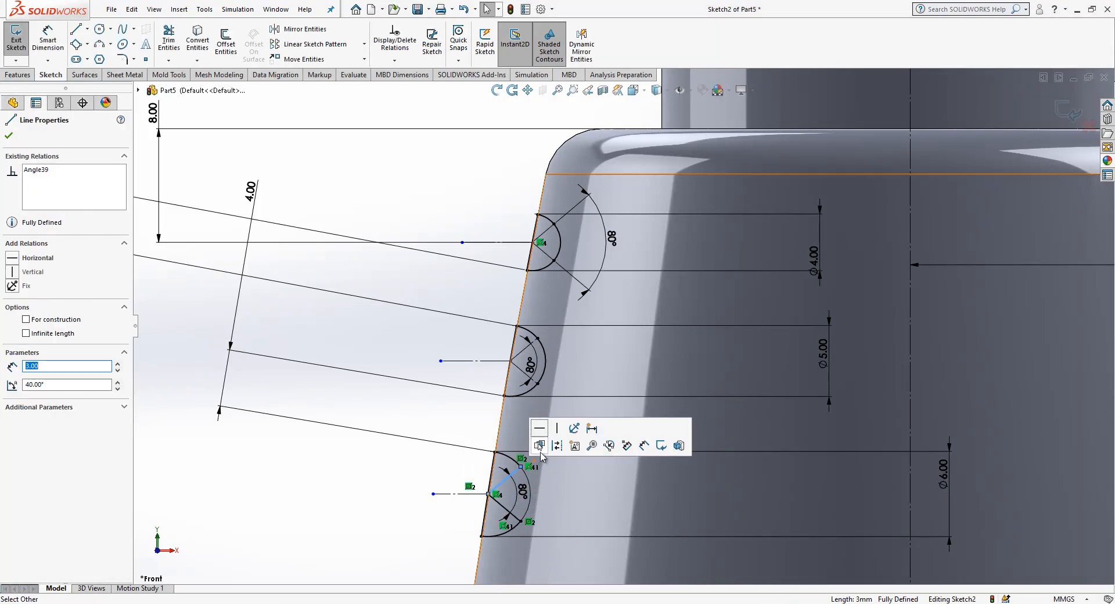
key("Escape")
left_click(505, 508)
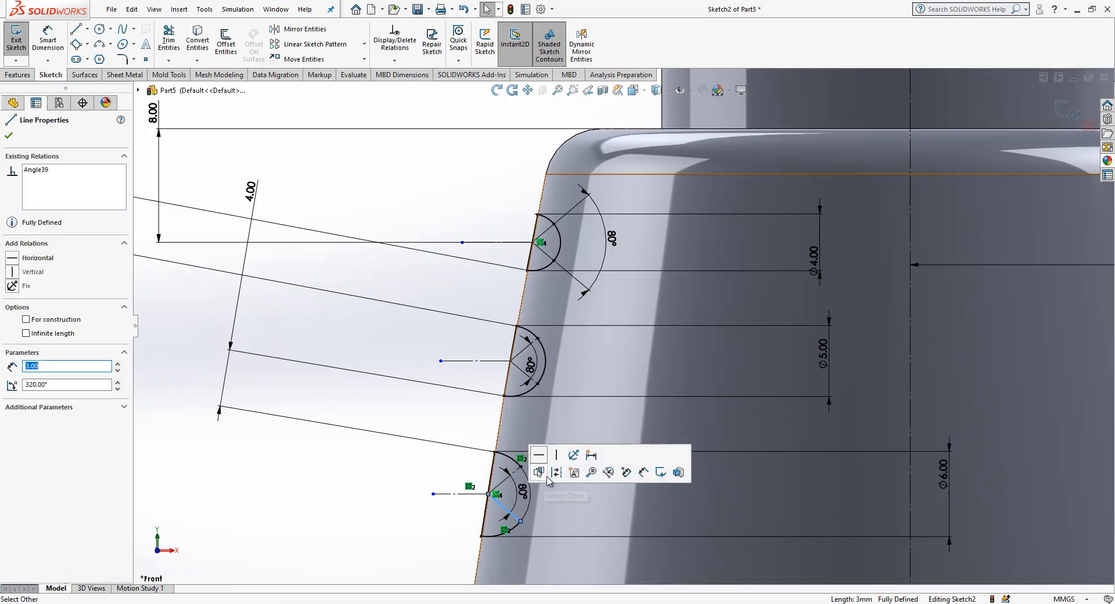
key("Escape")
Exit the groove profile sketch and roll the model forward to include the Split Line1 feature
scroll(641, 231, "up", 2)
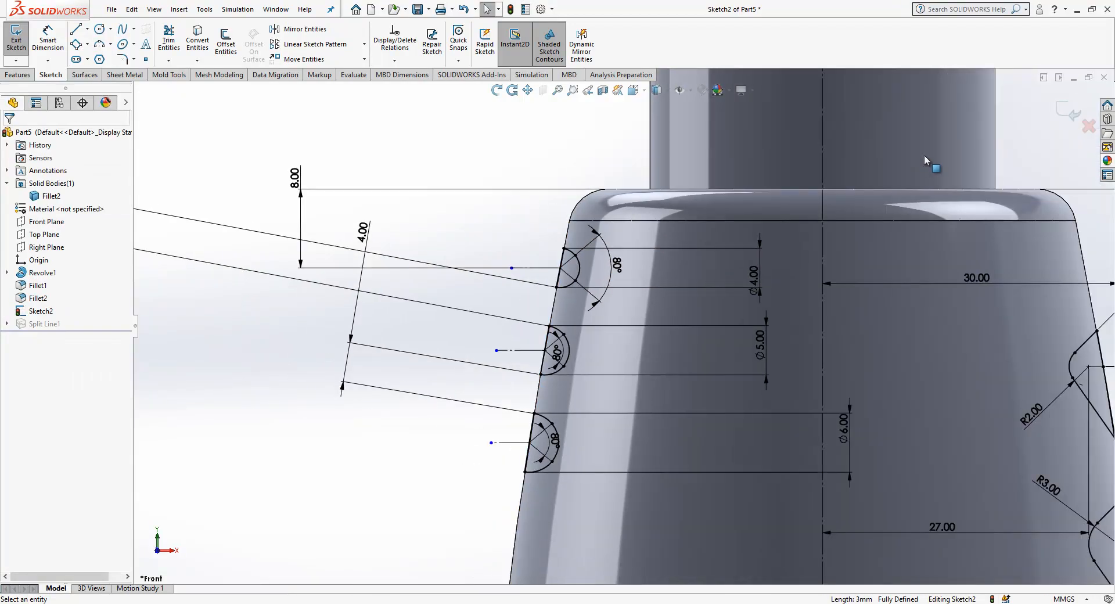
left_click(1068, 111)
scroll(719, 296, "up", 5)
middle_click_drag(720, 303, 806, 325)
scroll(643, 245, "down", 1)
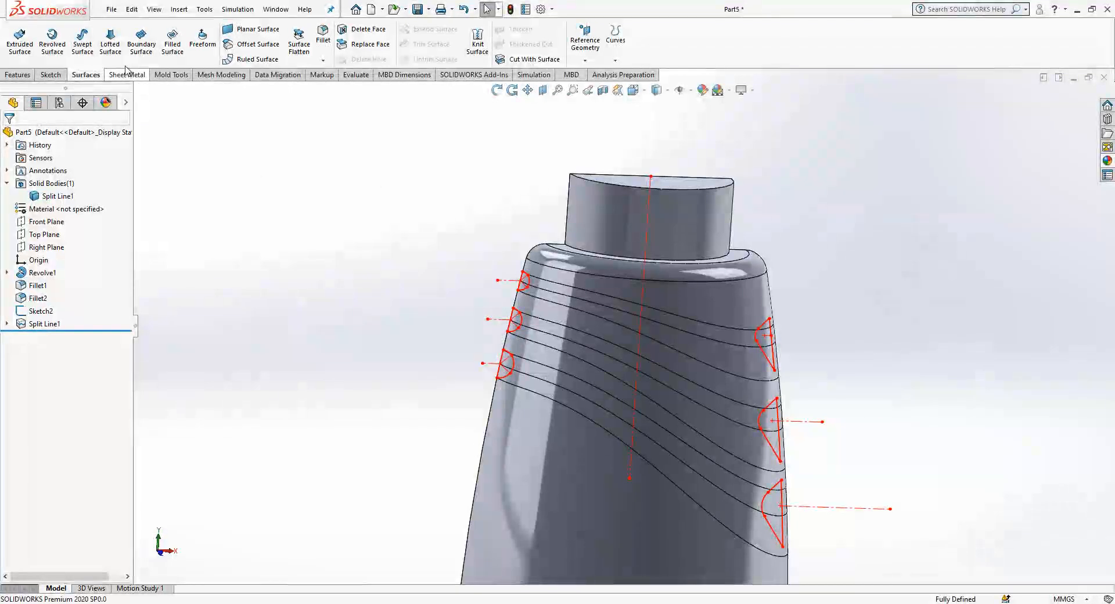
Start a solid loft using the closed loops of the 4 mm semicircle and the uppermost groove profile on the opposite side as profiles
left_click(18, 74)
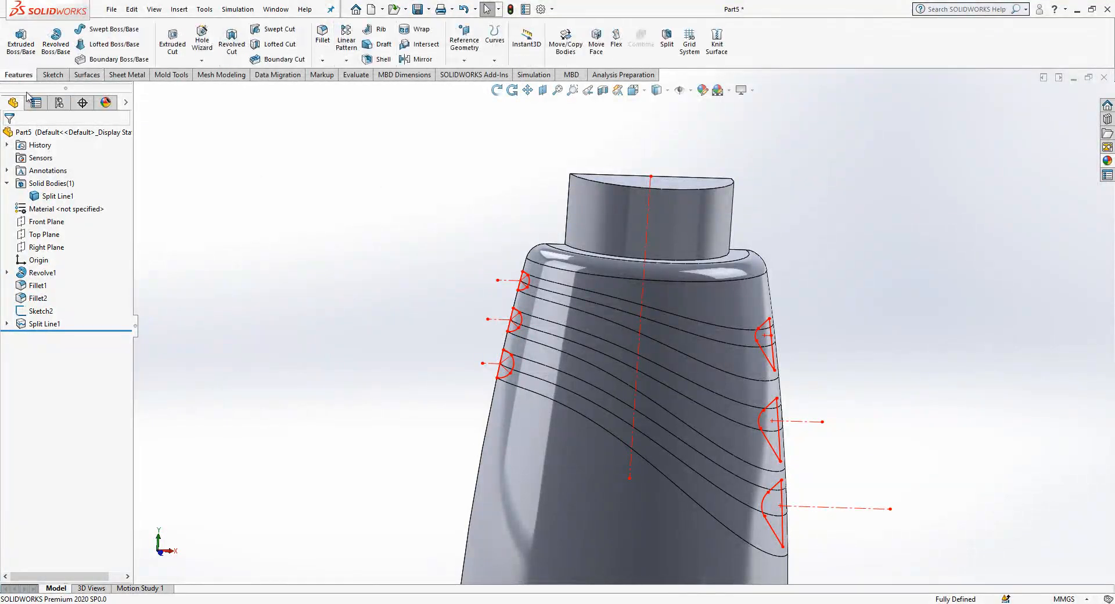
left_click(116, 44)
left_click(121, 168)
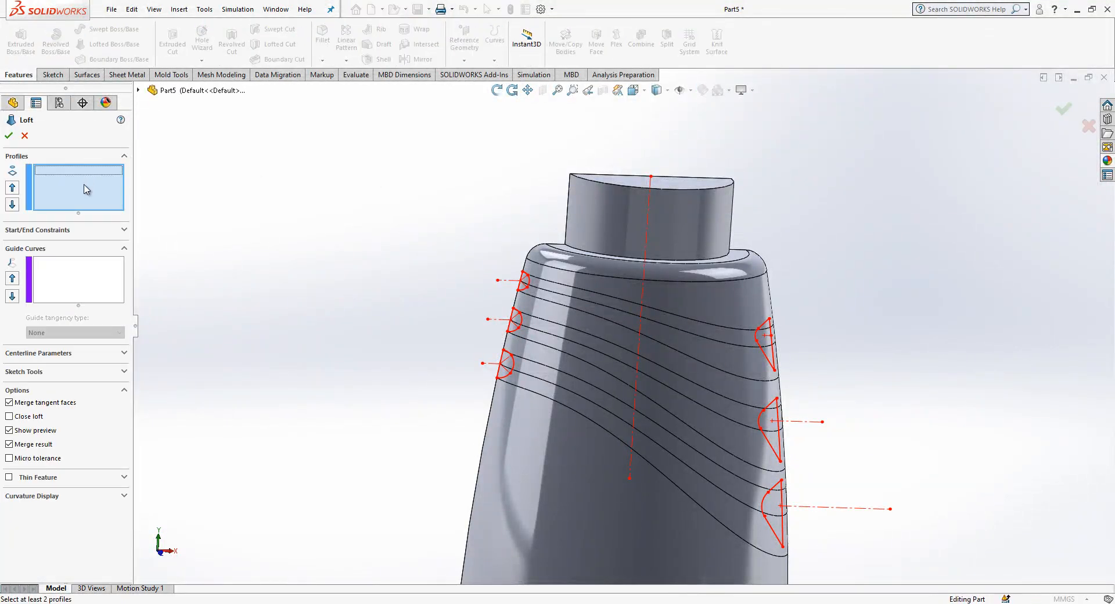
scroll(485, 311, "down", 3)
left_click(566, 269)
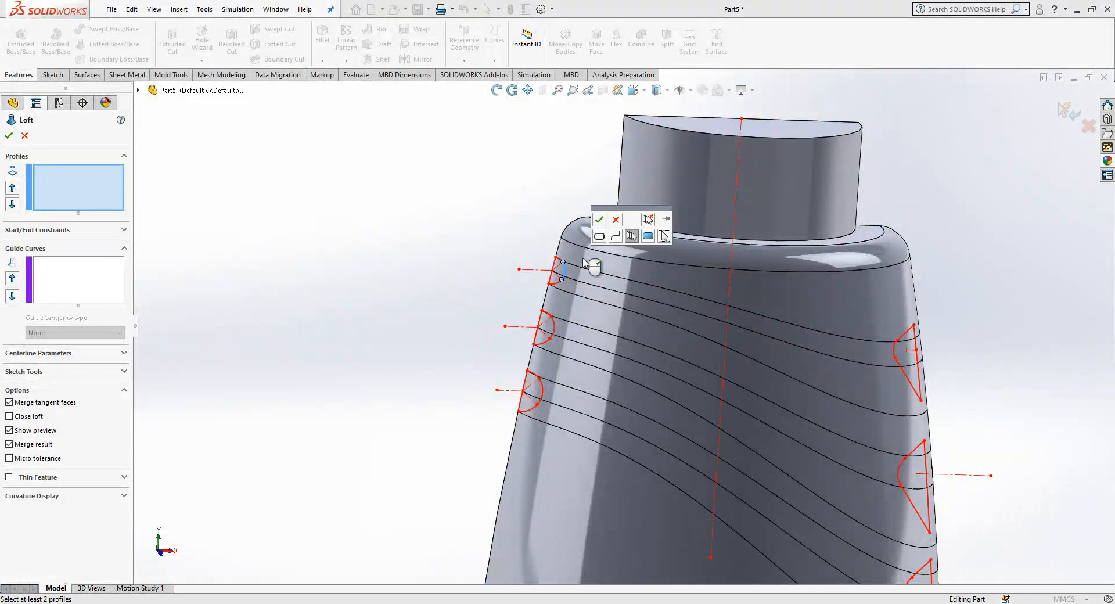
left_click(600, 236)
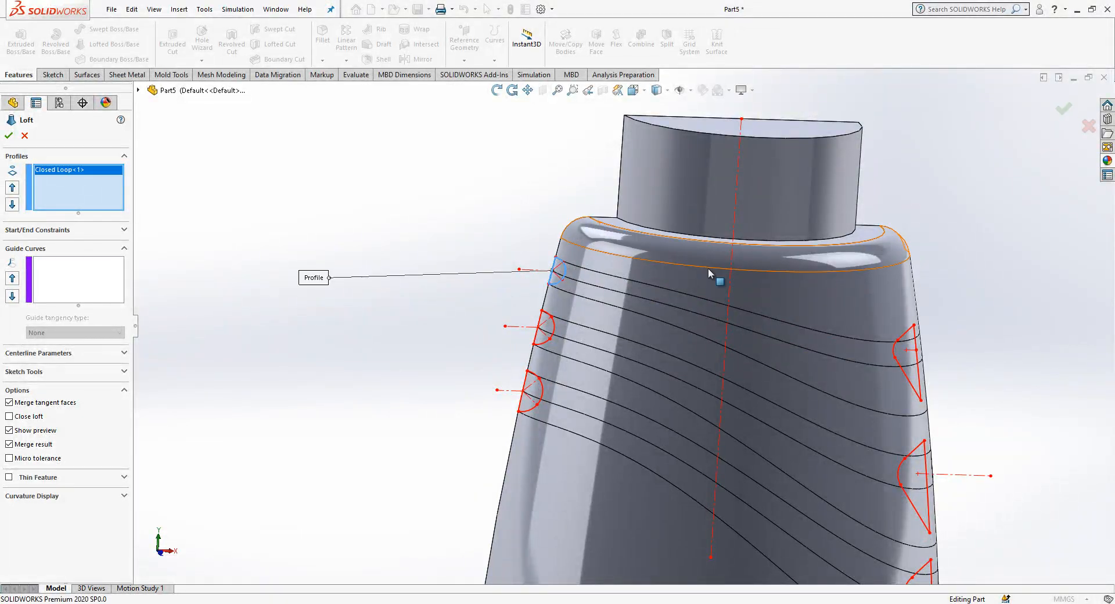
left_click(897, 343)
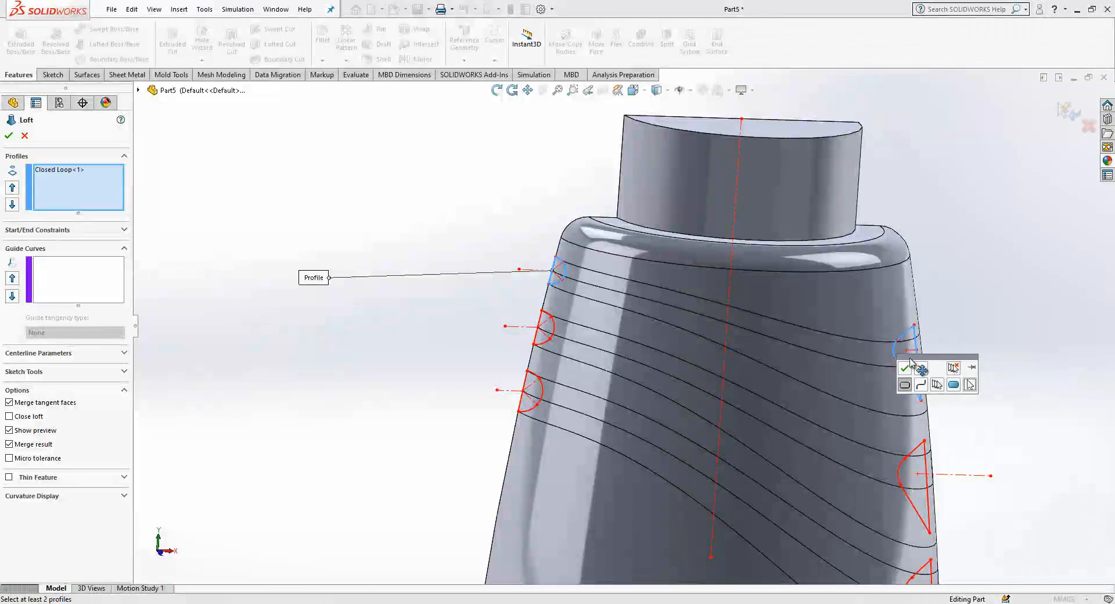
left_click(905, 368)
Set the middle split-line edge between the two uppermost profiles as the solid loft's centerline
left_click(85, 279)
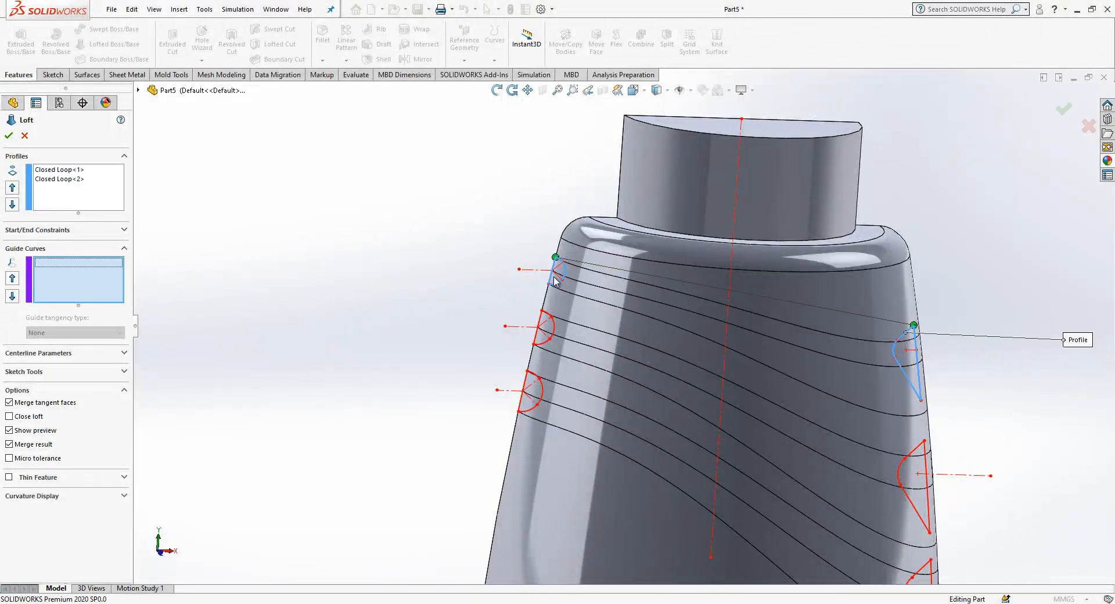
left_click(73, 353)
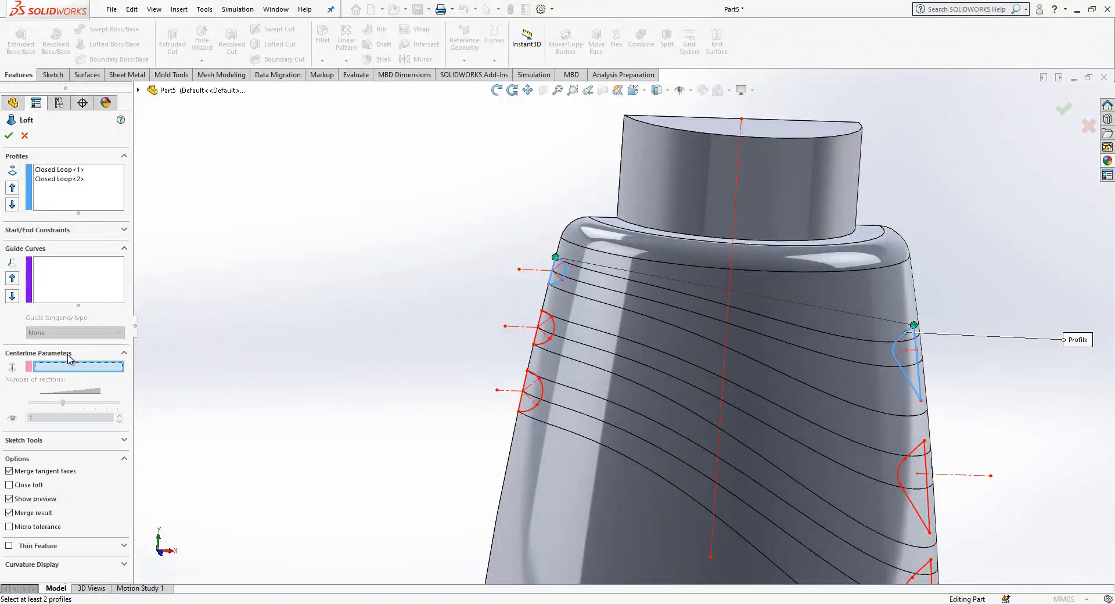
left_click(578, 284)
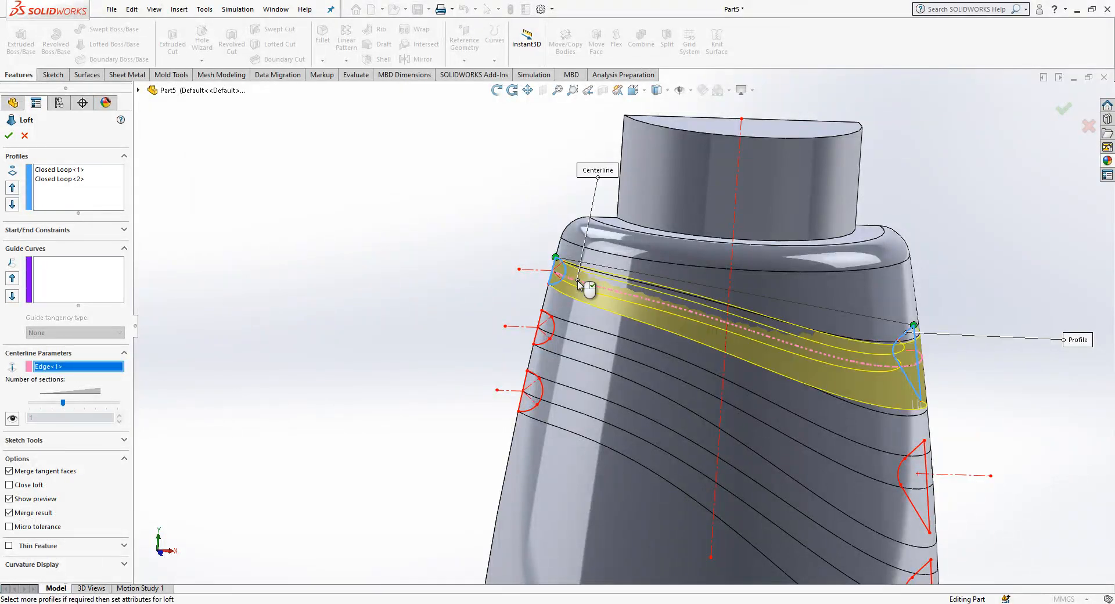
Add the upper and lower split-line edges of the uppermost groove as guide curves and create the solid loft
left_click(69, 297)
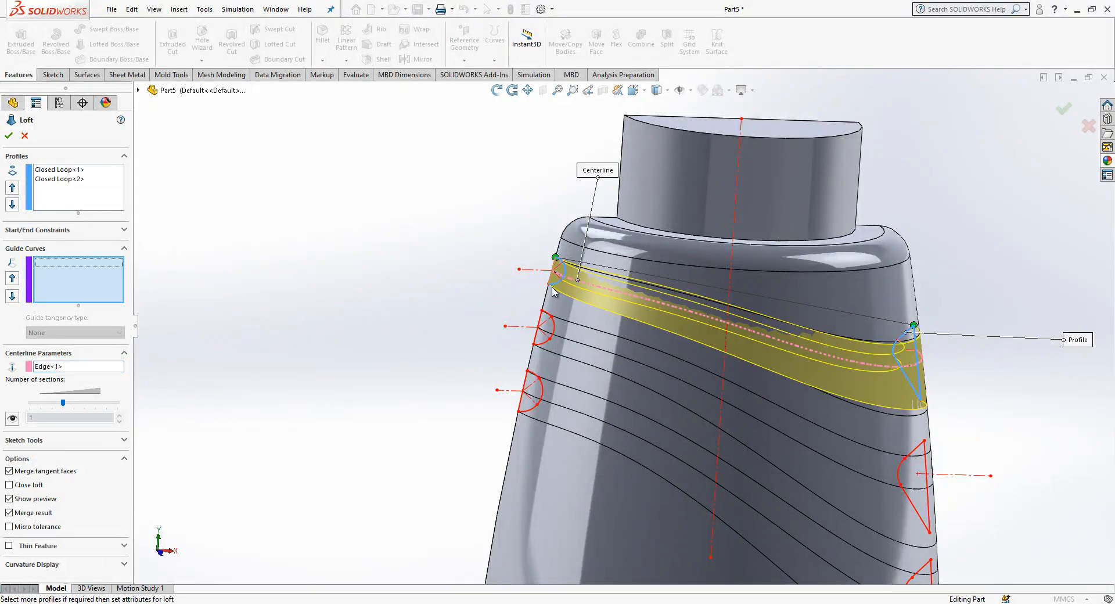
left_click(634, 279)
left_click(636, 314)
mouse_move(650, 328)
middle_mouse_down()
mouse_move(590, 323)
mouse_move(645, 339)
middle_mouse_up()
scroll(816, 363, "down", 2)
mouse_move(767, 357)
middle_mouse_down()
mouse_move(705, 320)
mouse_move(767, 346)
middle_mouse_up()
scroll(623, 289, "up", 1)
scroll(546, 247, "down", 1)
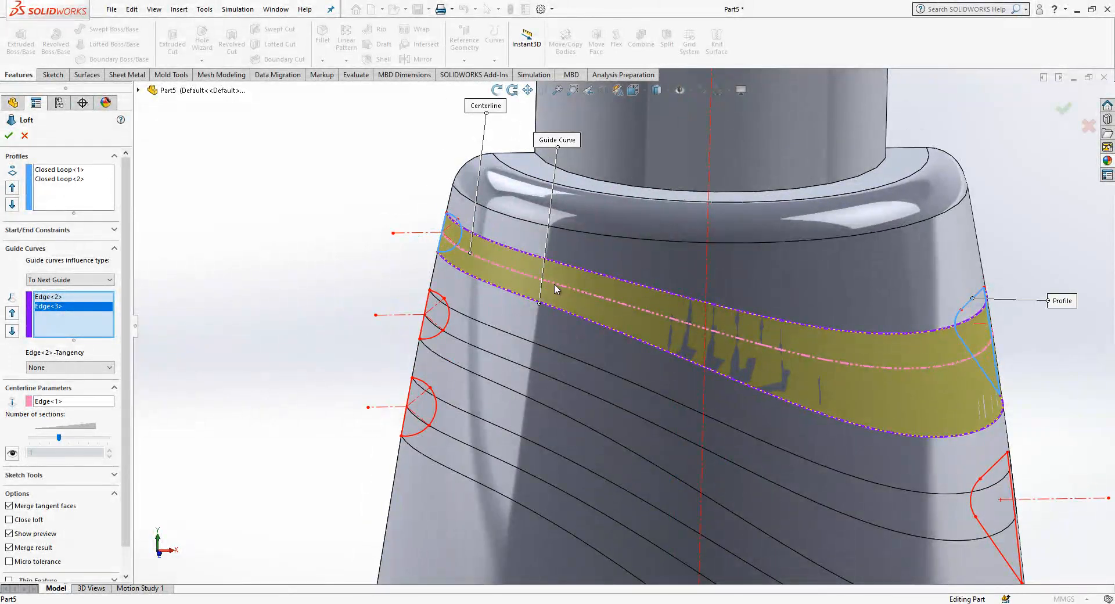
scroll(637, 296, "up", 2)
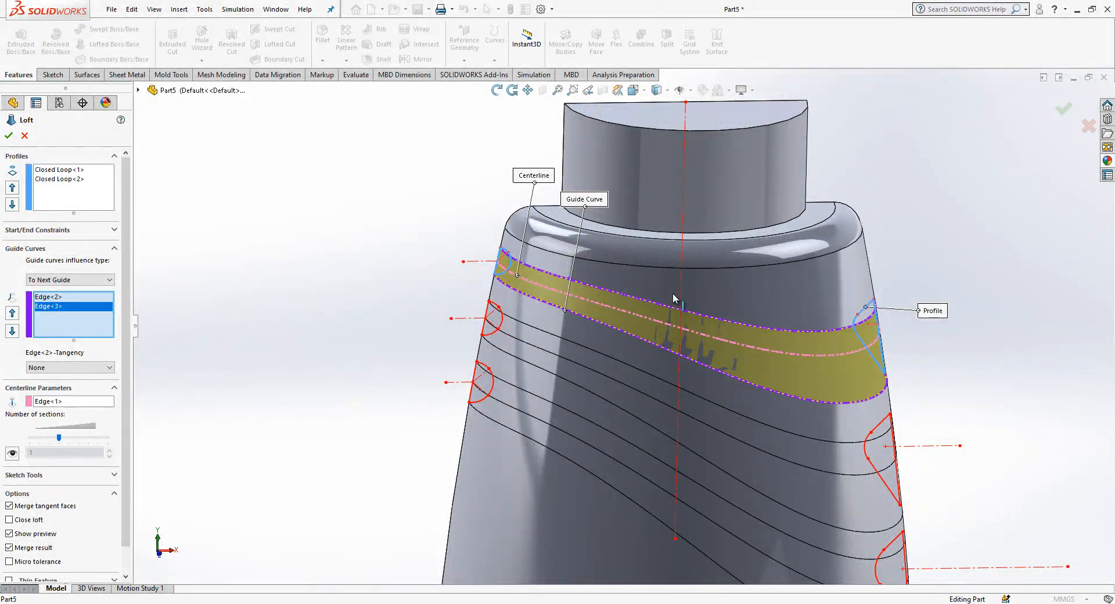
left_click(8, 136)
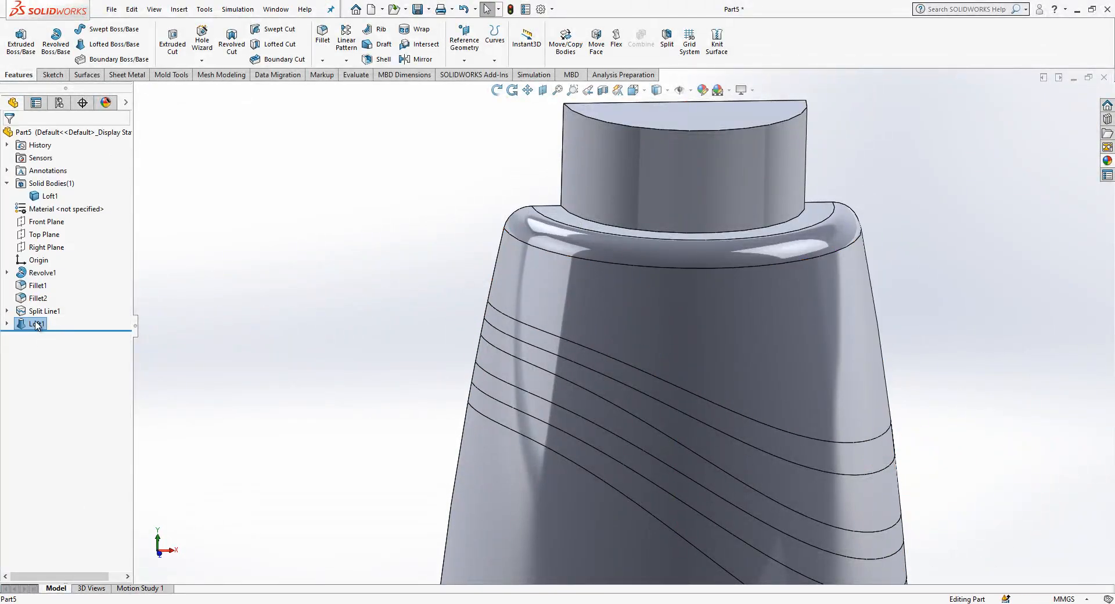
Delete the solid loft feature from the model
key("Delete")
key("Return")
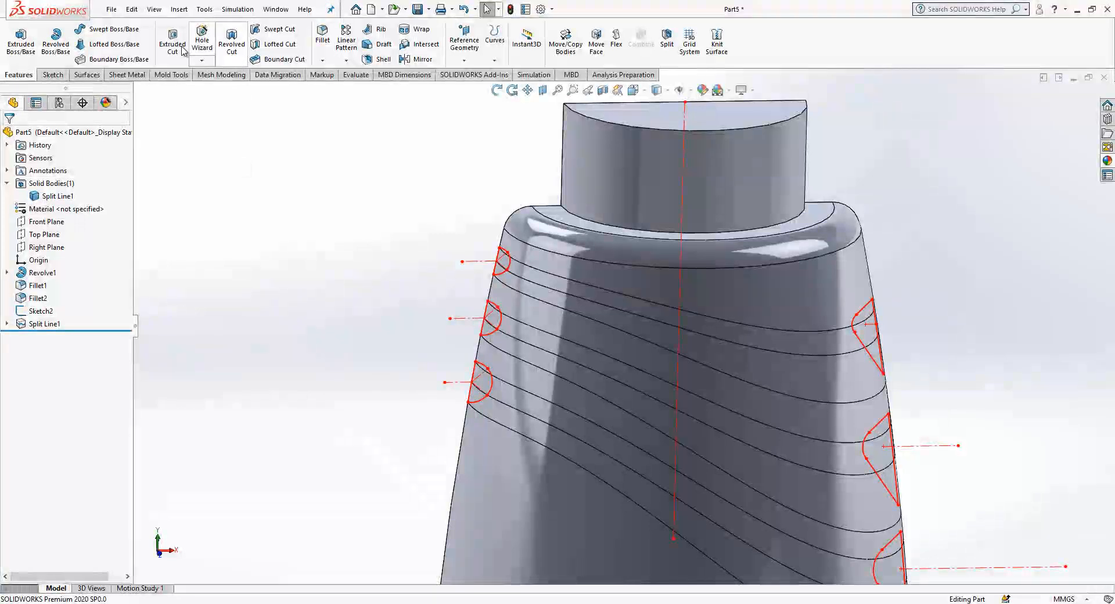
Start a lofted cut using the closed loops of the uppermost semicircle and the uppermost groove profile on the opposite side
left_click(277, 47)
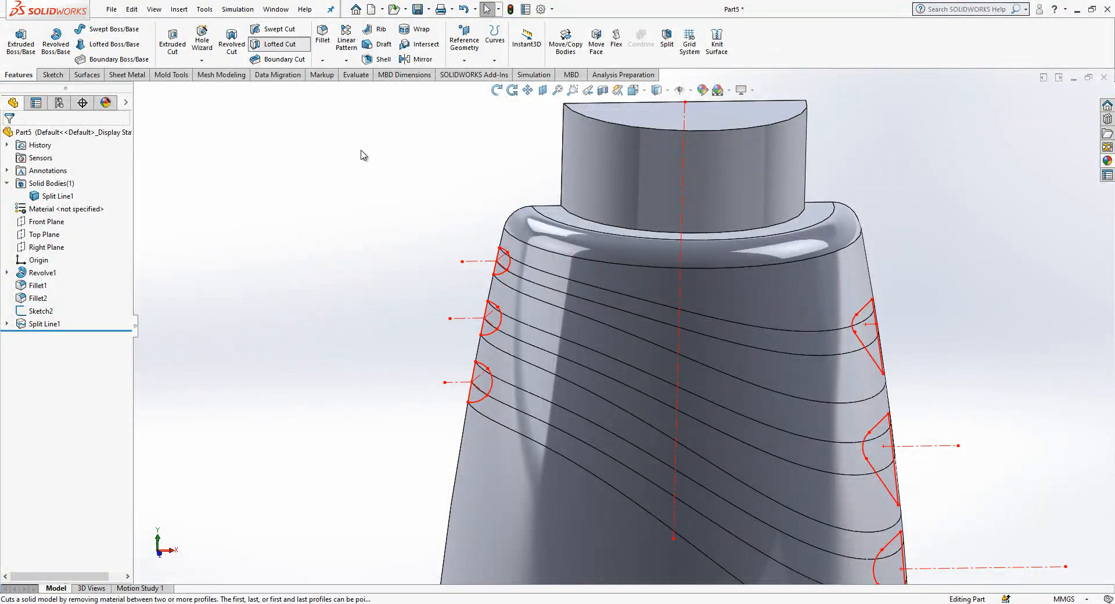
left_click(504, 257)
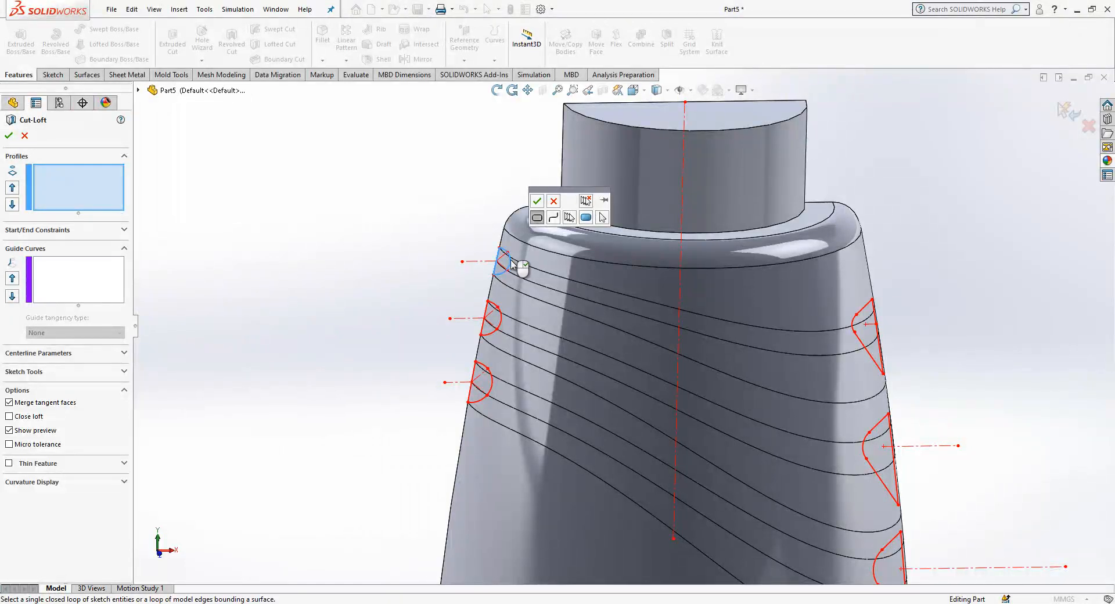
left_click(536, 201)
left_click(866, 314)
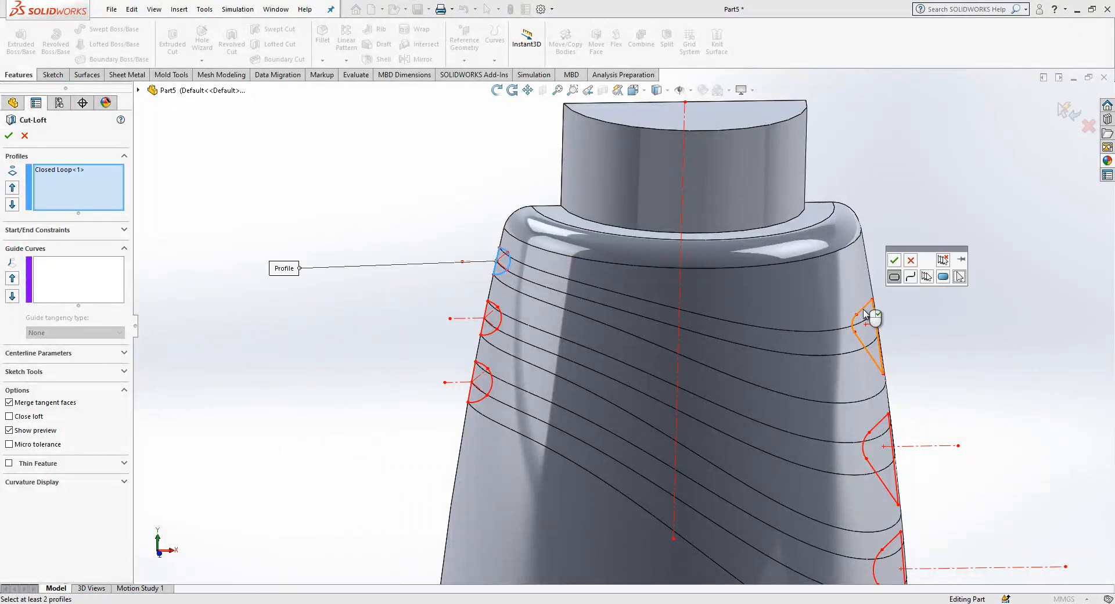
left_click(894, 260)
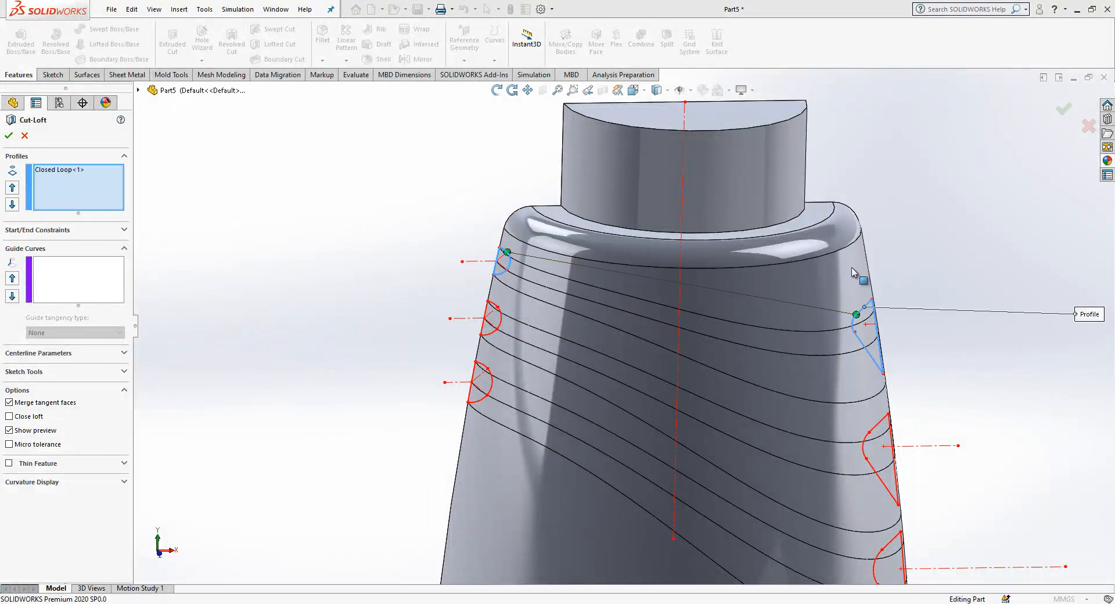
Set the uppermost groove's middle split-line edge as the cut's centerline and its upper and lower edges as guide curves
left_click(70, 353)
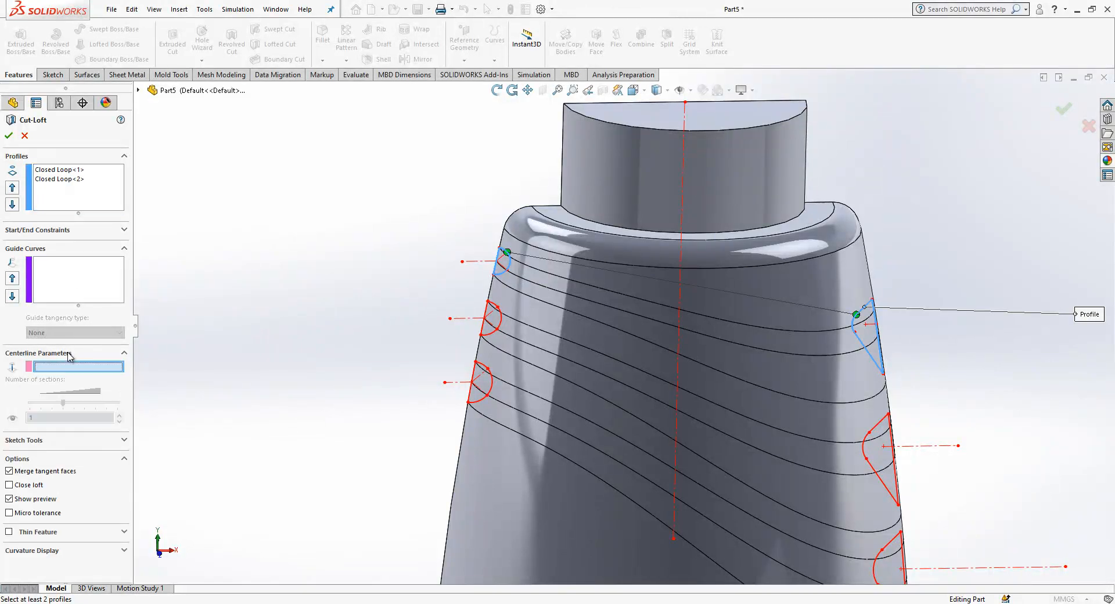
left_click(541, 285)
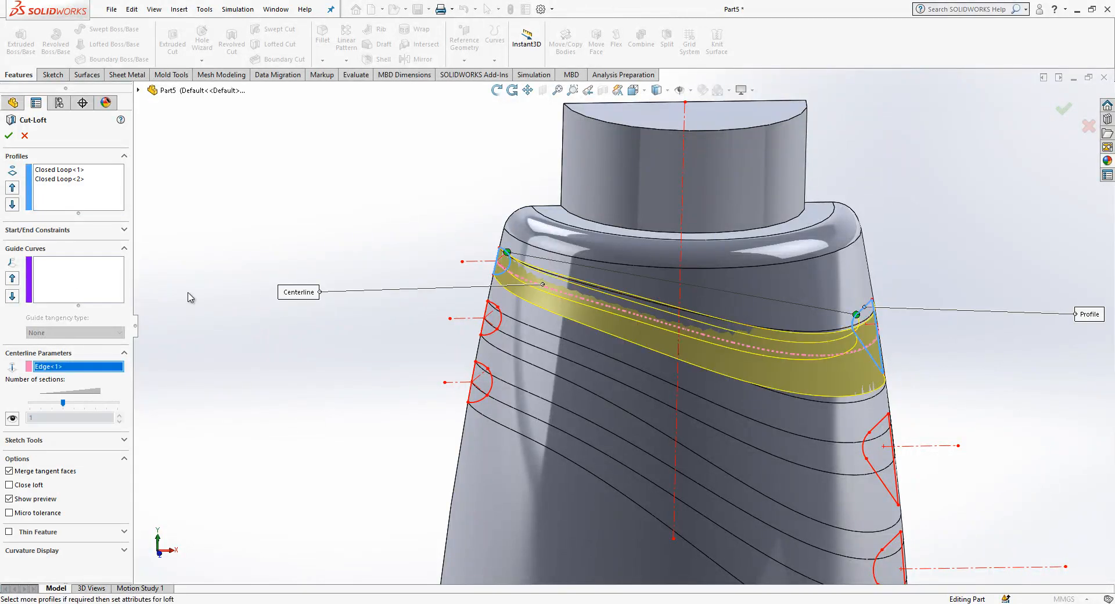
left_click(82, 275)
left_click(549, 271)
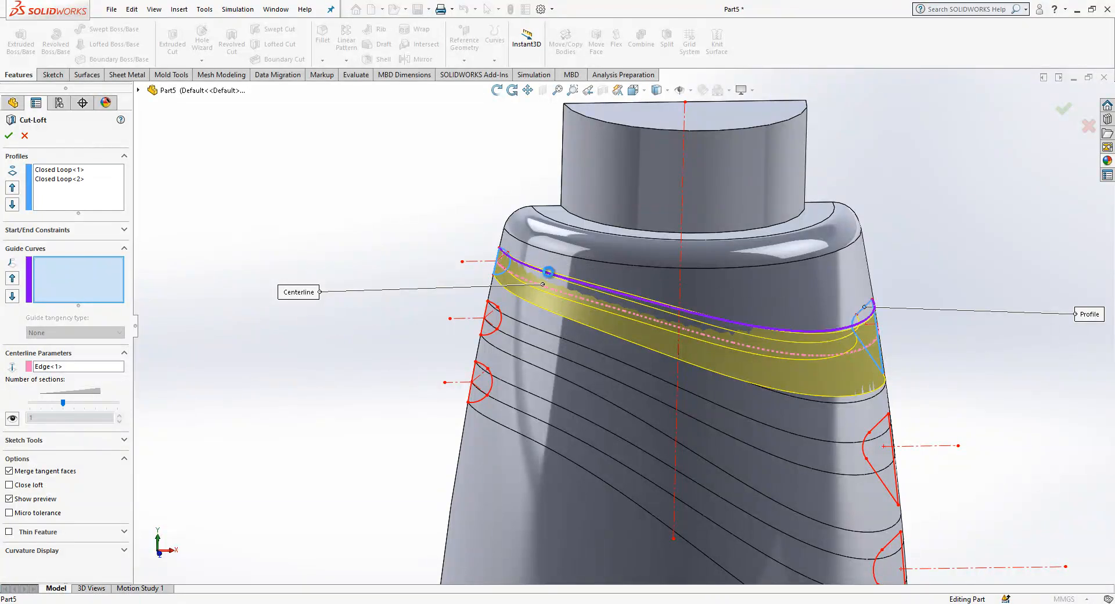
left_click(554, 307)
Set the lofted cut's start and end constraints to Normal To Profile and reverse the end tangent direction
left_click(55, 230)
left_click(70, 256)
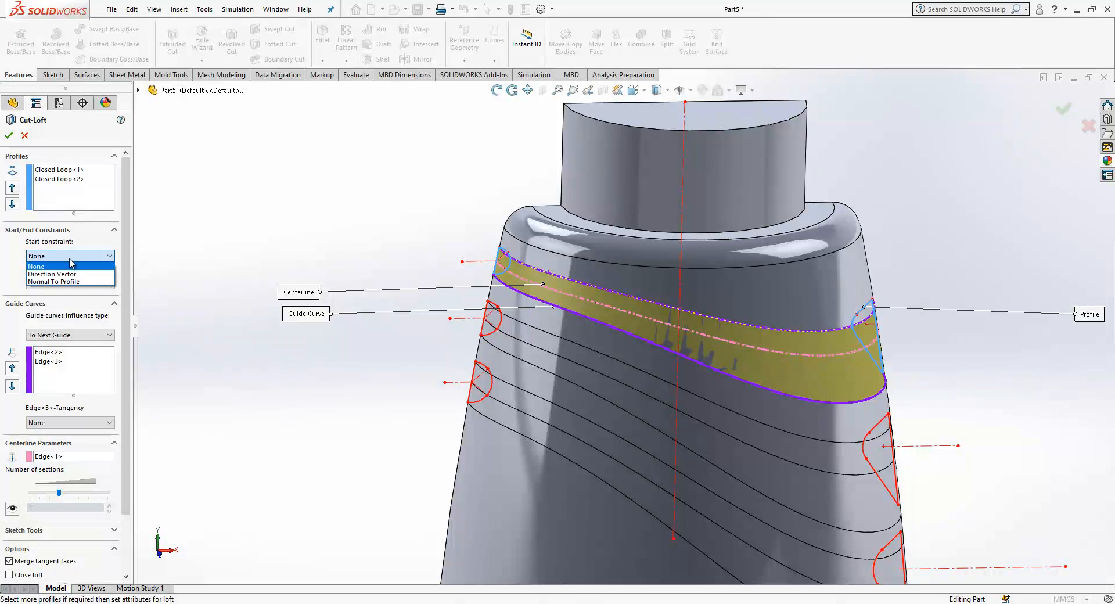
left_click(79, 282)
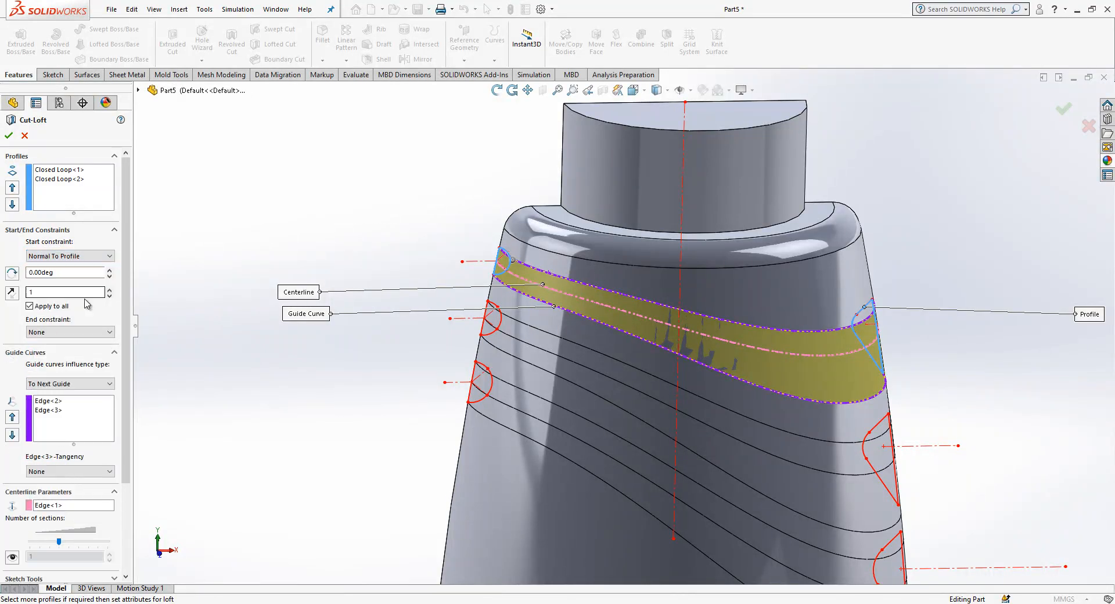
left_click(90, 332)
left_click(55, 358)
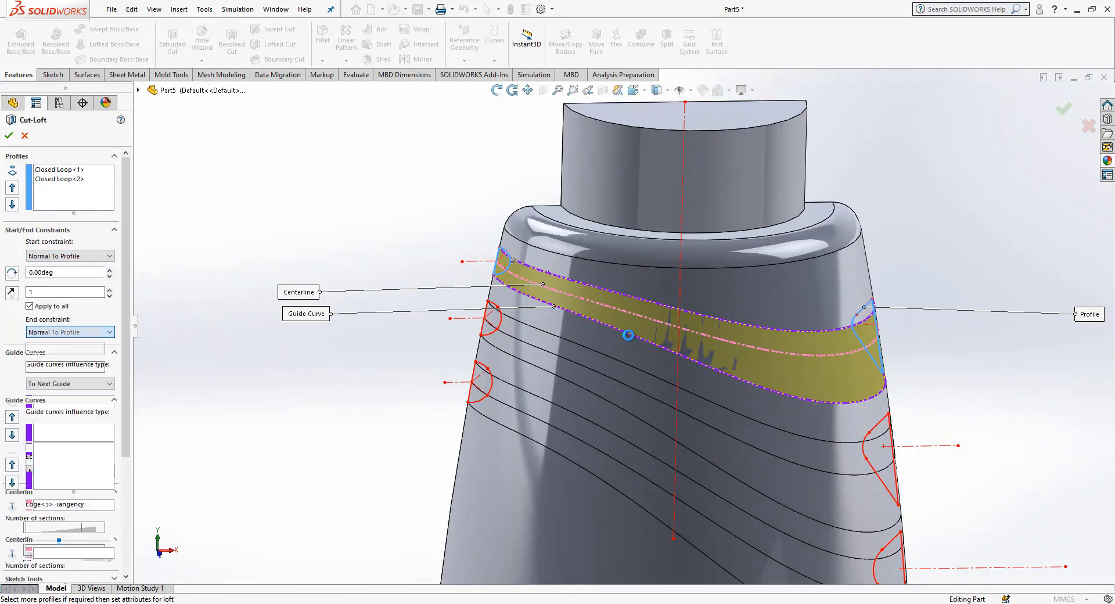
middle_click_drag(735, 336, 714, 368)
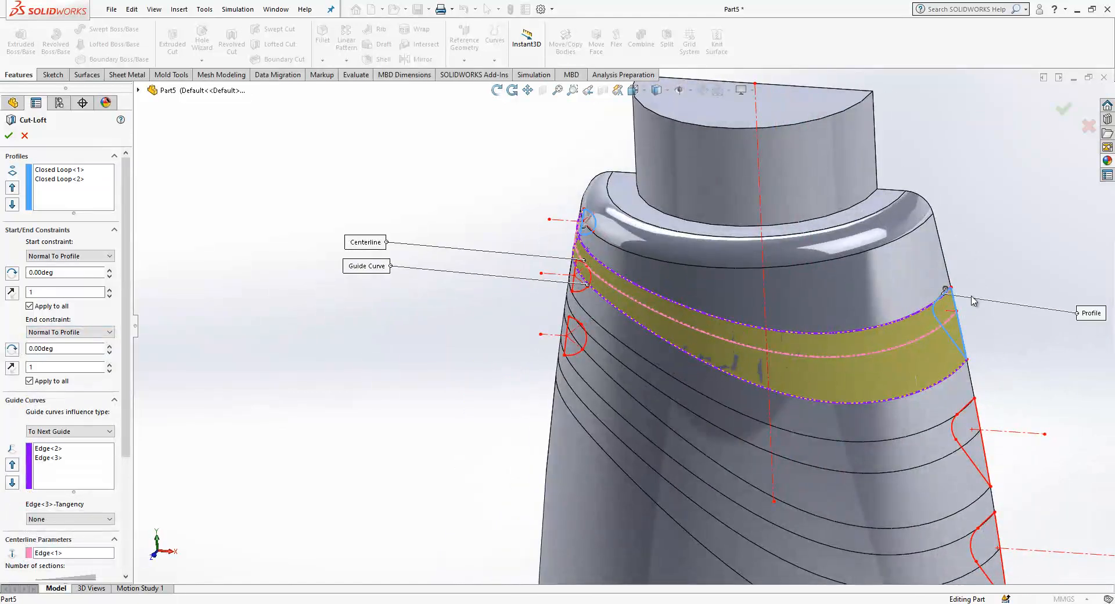
left_click(12, 366)
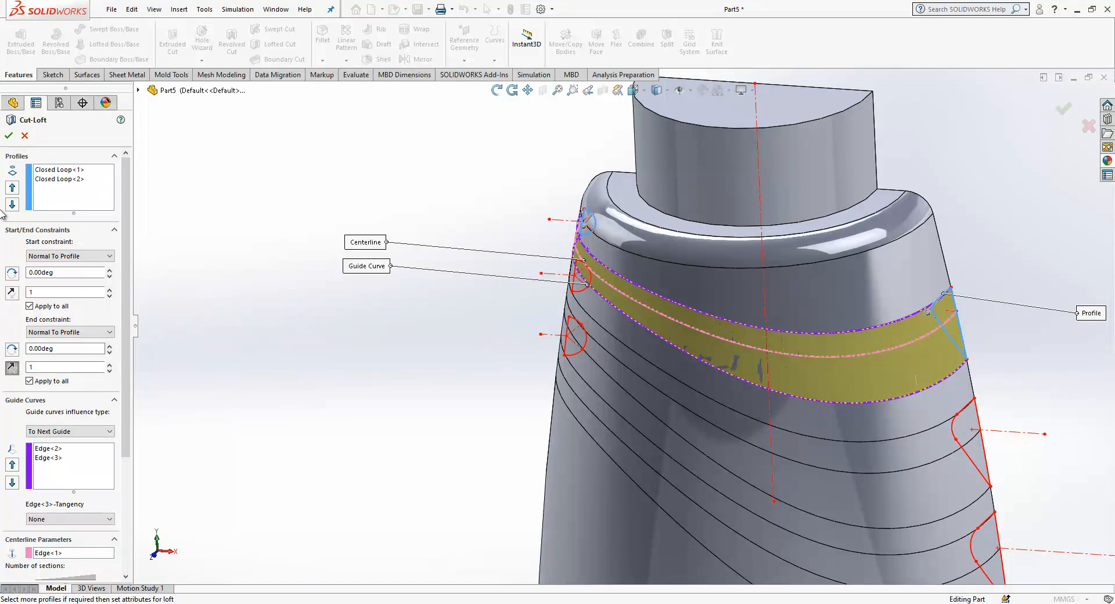
Create the uppermost groove's lofted cut, keeping only Body 1
left_click(7, 136)
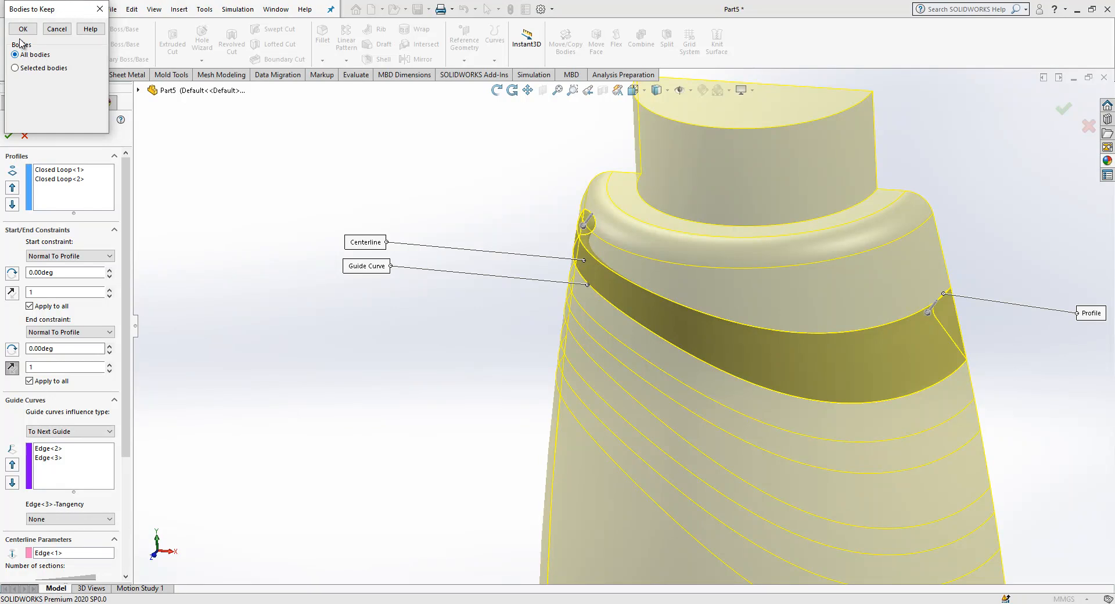
left_click(44, 68)
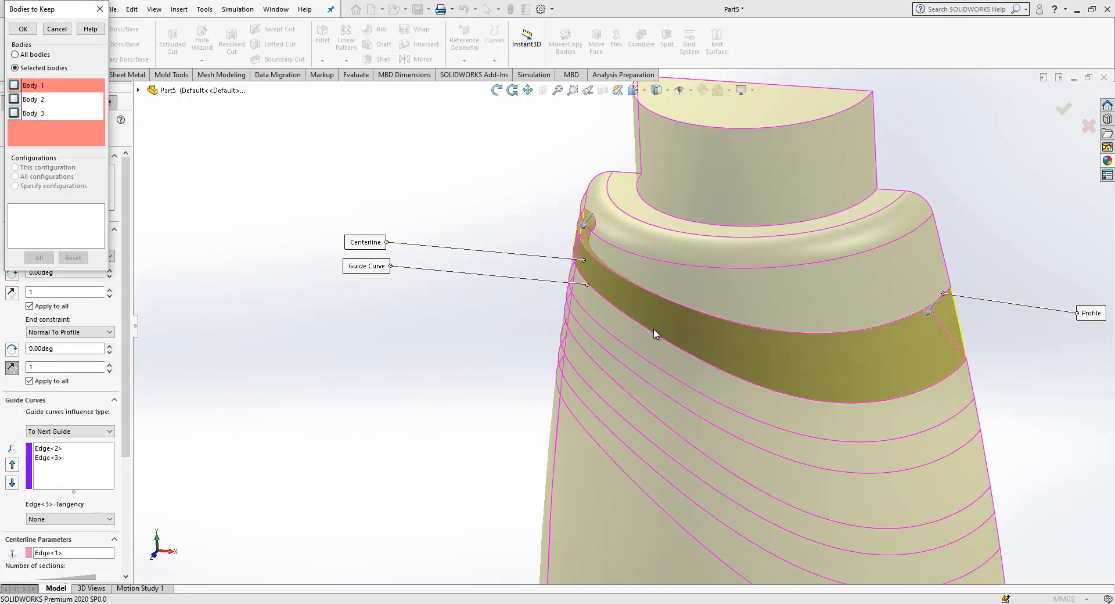
left_click(14, 85)
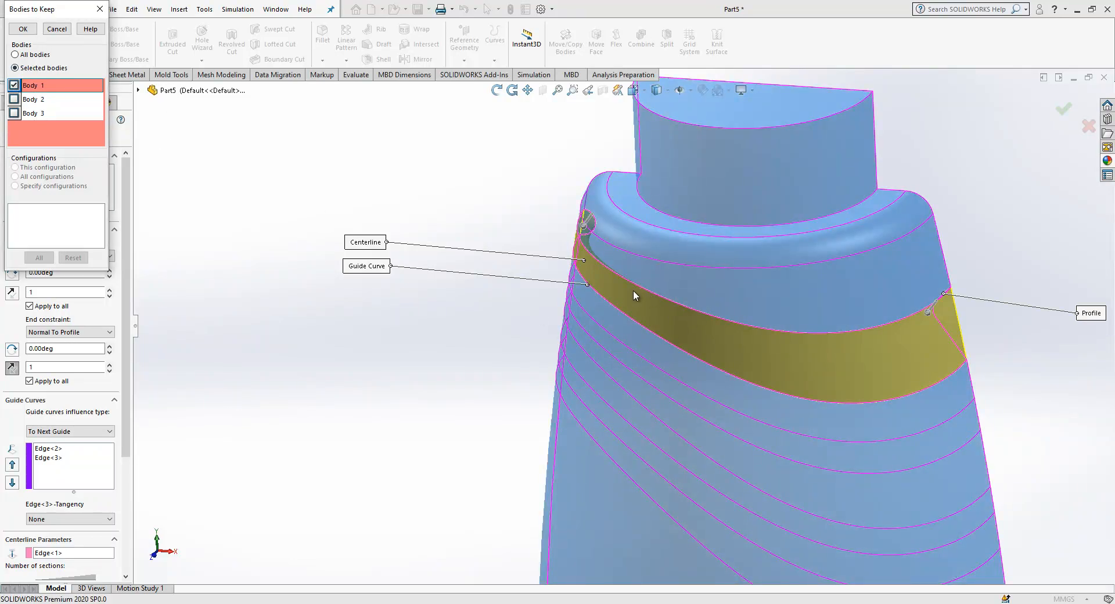
left_click(32, 29)
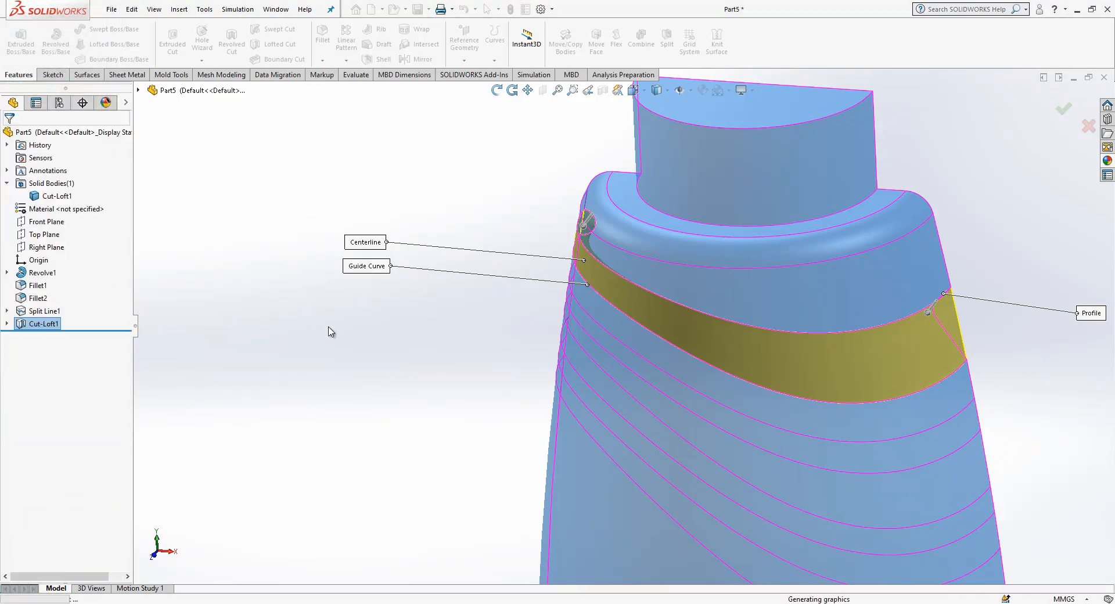
Show the groove profile sketch, Sketch2, contained in the Cut-Loft1 feature
mouse_move(607, 352)
middle_mouse_down()
mouse_move(552, 337)
mouse_move(604, 337)
middle_mouse_up()
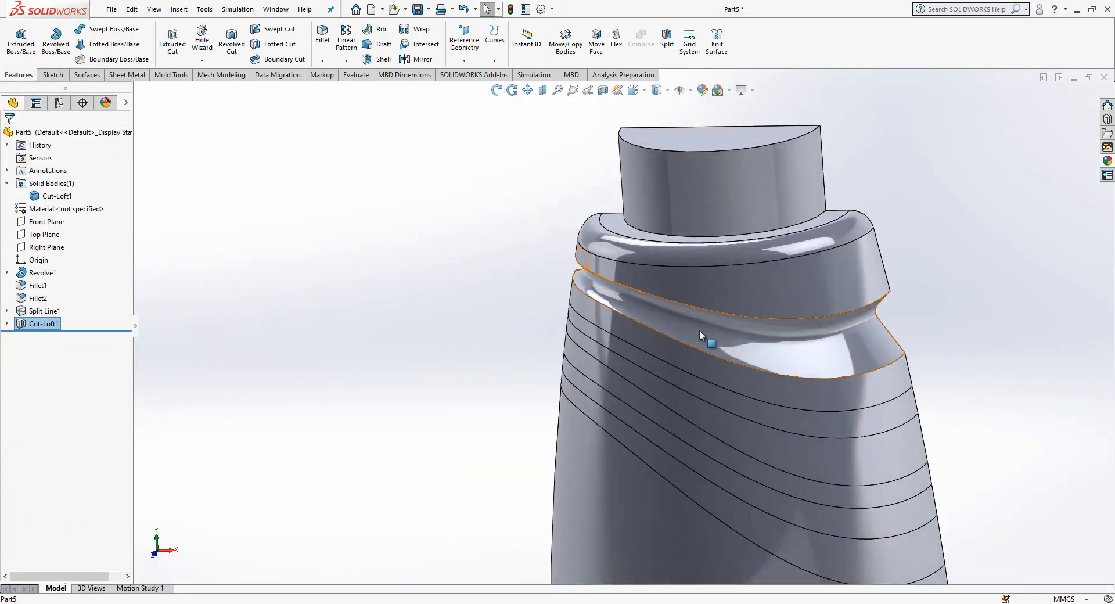
middle_click_drag(771, 368, 618, 386)
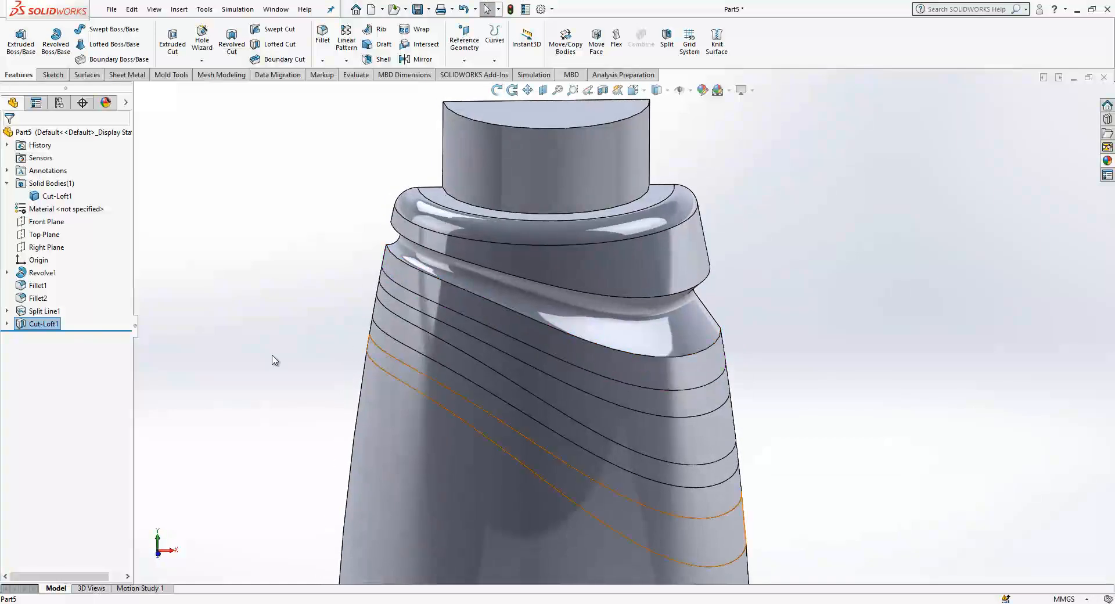
left_click(7, 323)
left_click(52, 337)
left_click(53, 317)
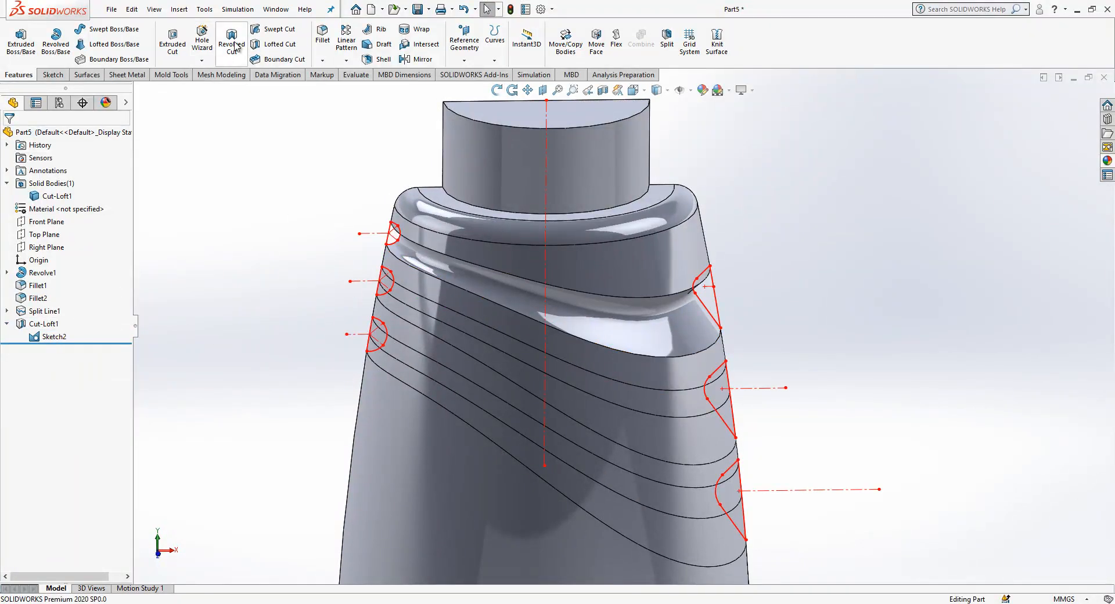
Start another lofted cut using the closed loops of the middle semicircle and the middle groove profile on the opposite side
left_click(266, 46)
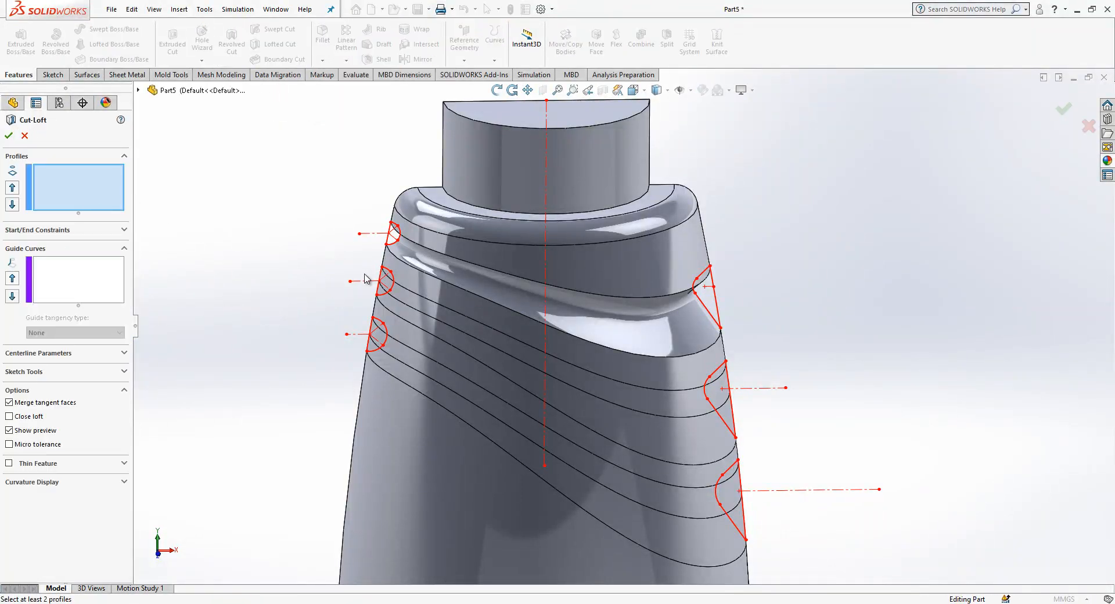
left_click(389, 273)
left_click(388, 274)
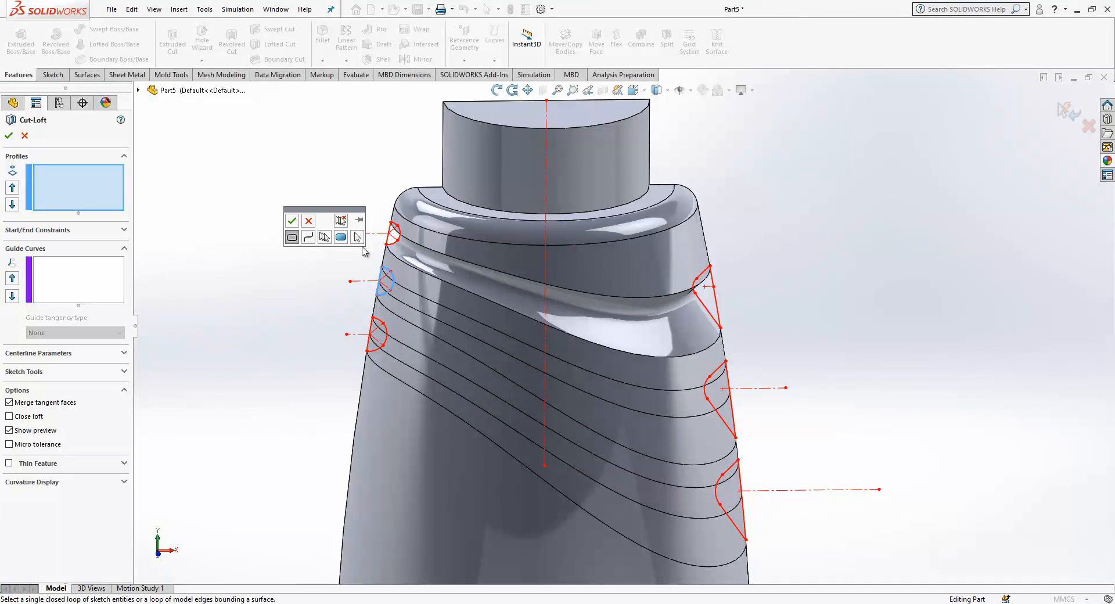
left_click(291, 220)
left_click(723, 367)
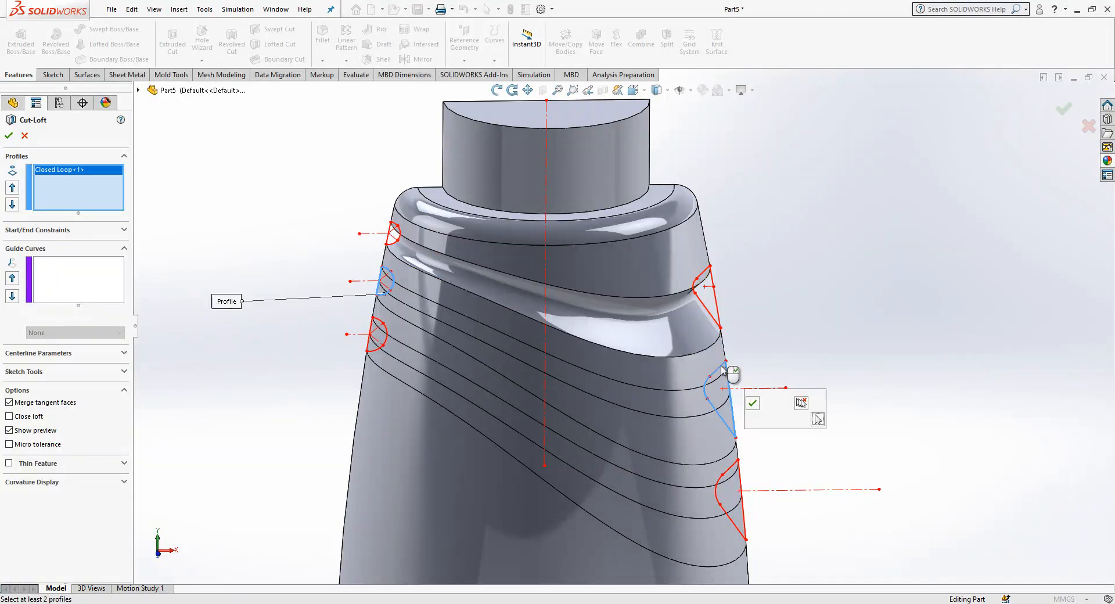
left_click(756, 403)
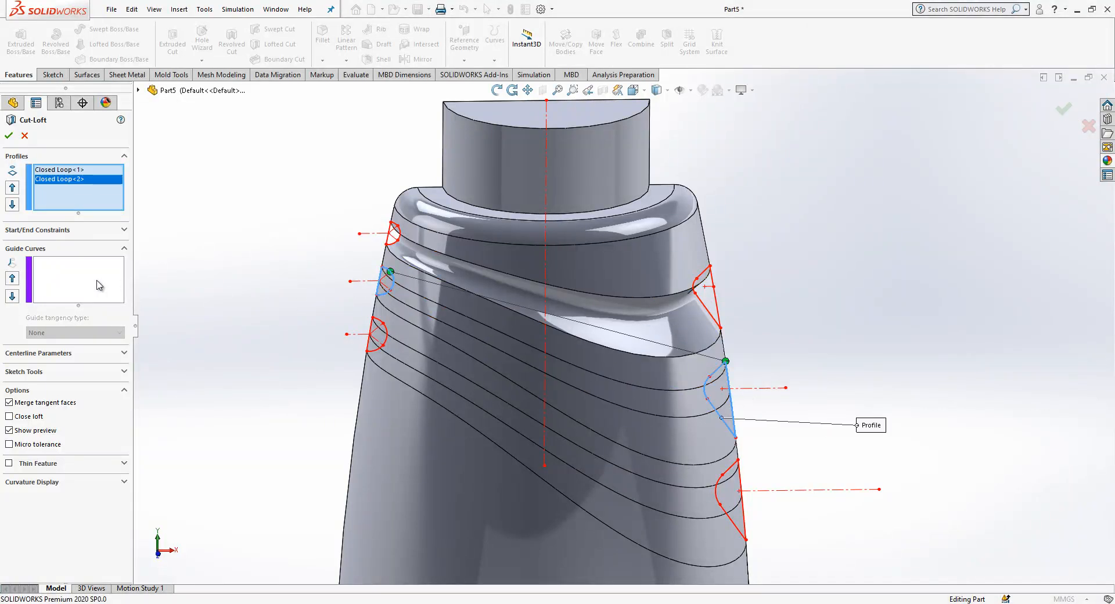
Use the split-line edge between the middle profiles as the loft centerline and move the start connector to the semicircle's upper endpoint
left_click(81, 355)
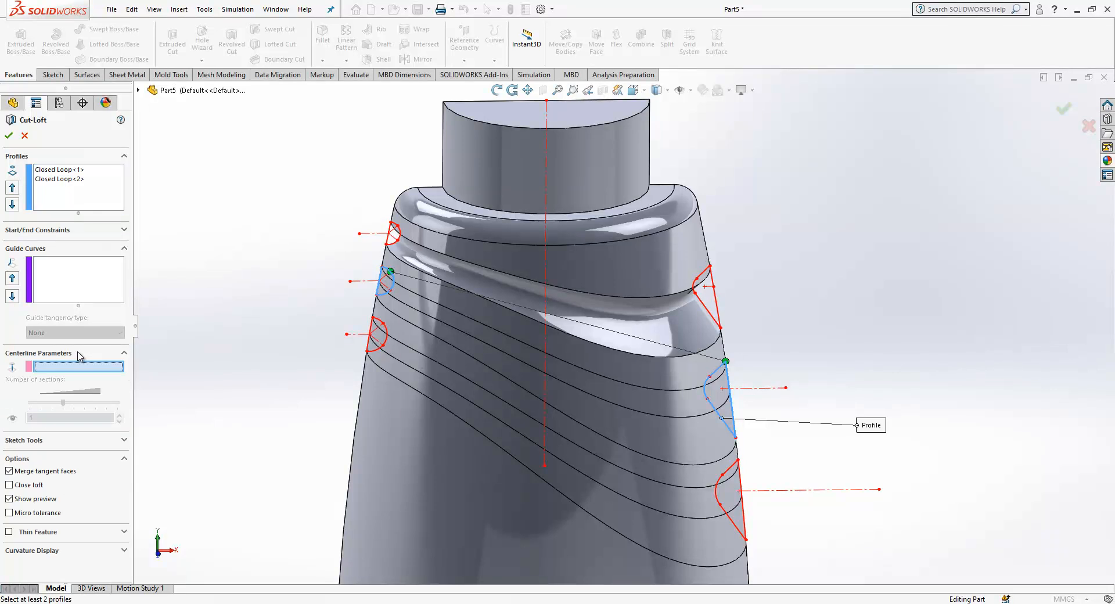
left_click(451, 328)
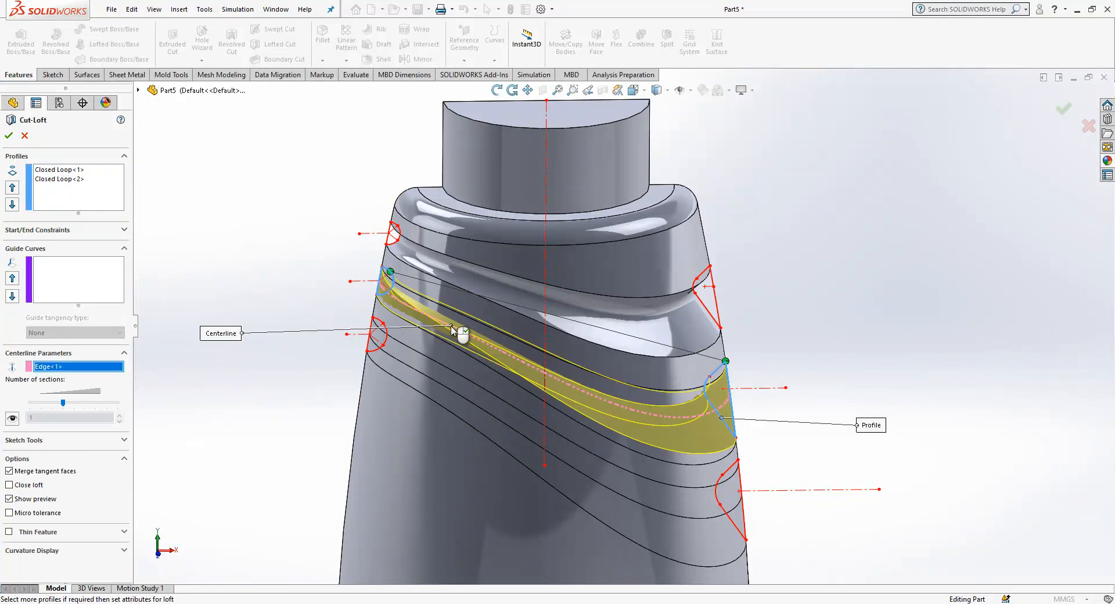
left_click_drag(390, 272, 381, 267)
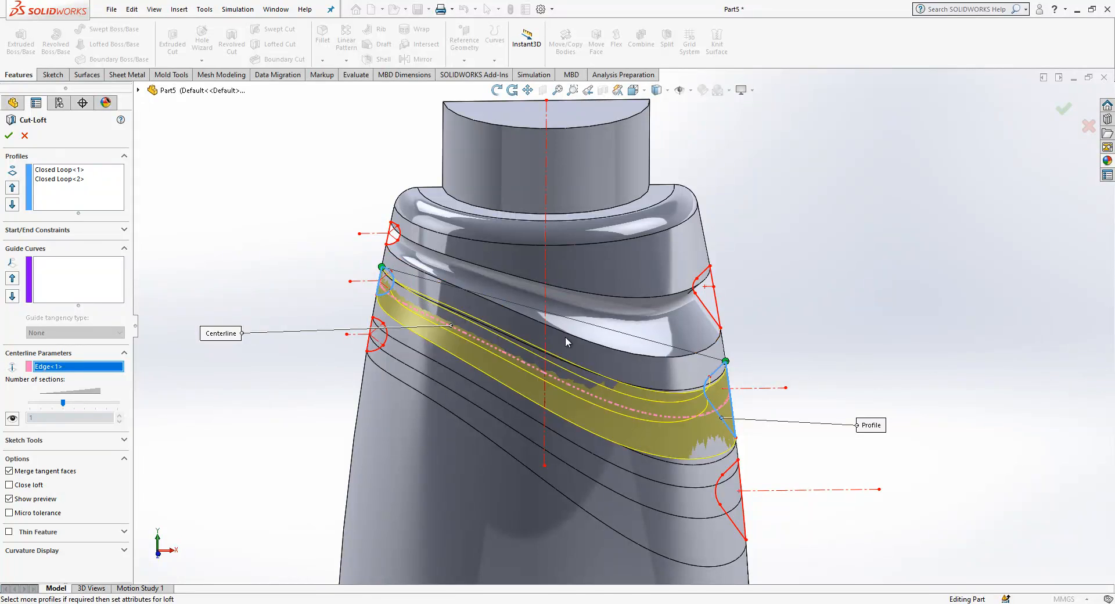
Add the upper and lower split-line edges of the middle groove as guide curves
left_click(60, 292)
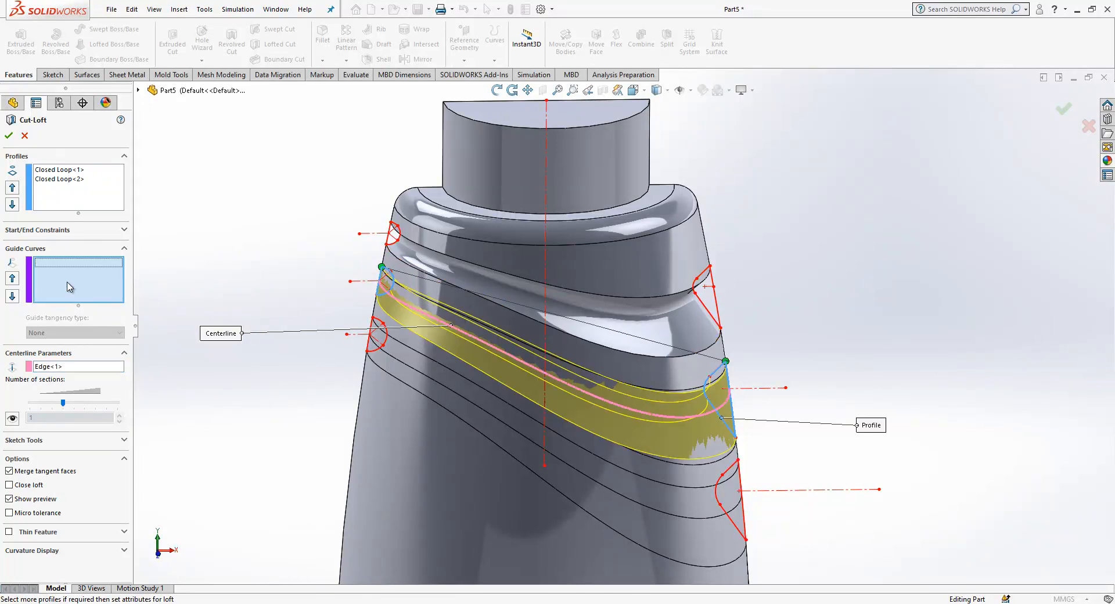
left_click(490, 321)
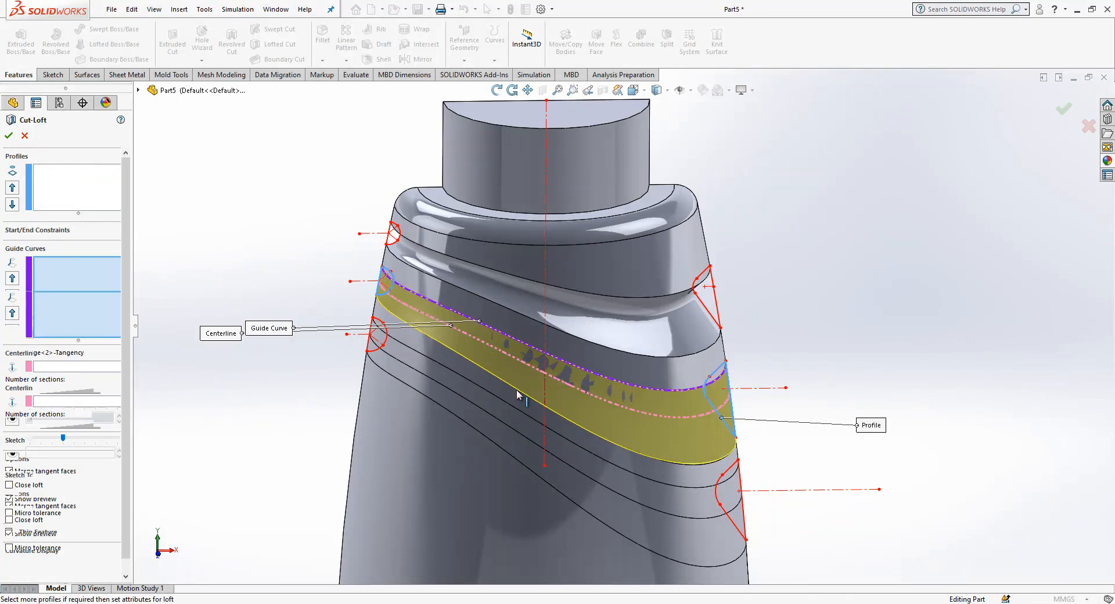
left_click(486, 365)
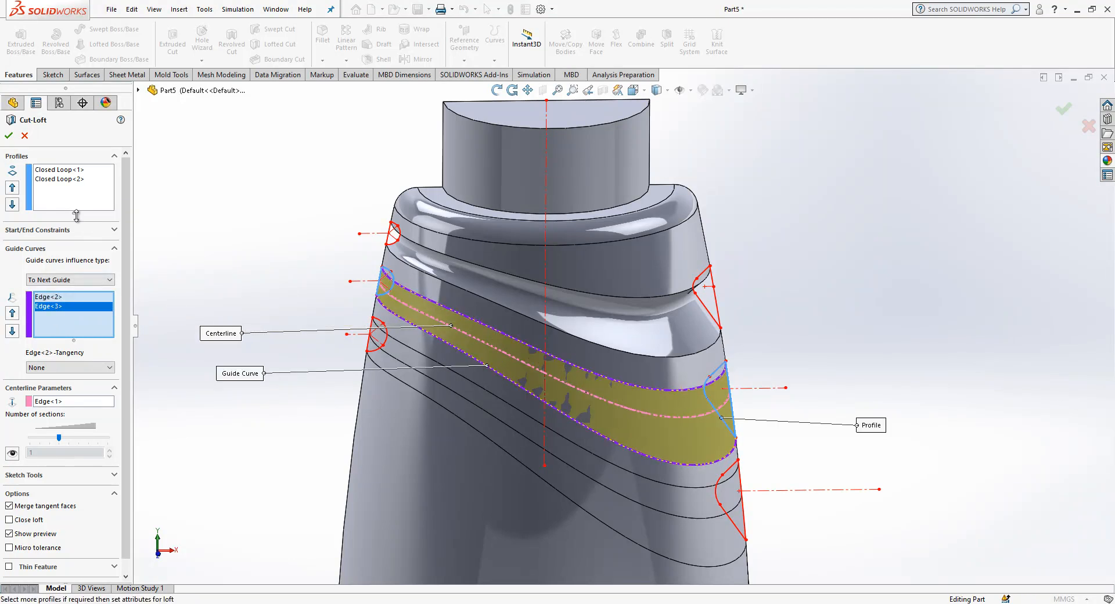
Set the middle lofted cut's start and end constraints to Normal To Profile
left_click(66, 231)
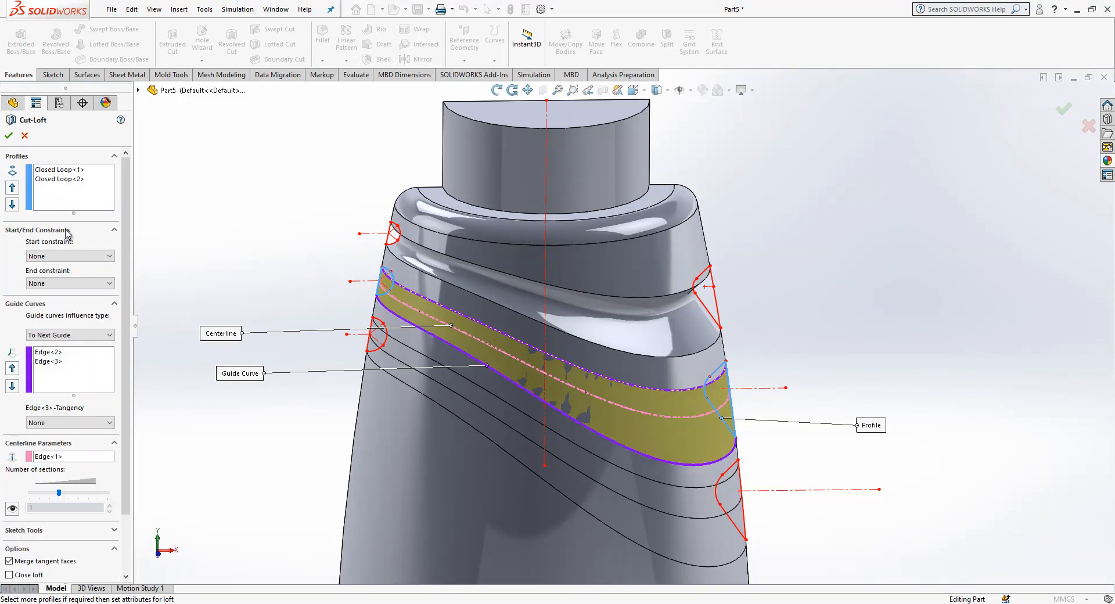
left_click(75, 256)
left_click(69, 282)
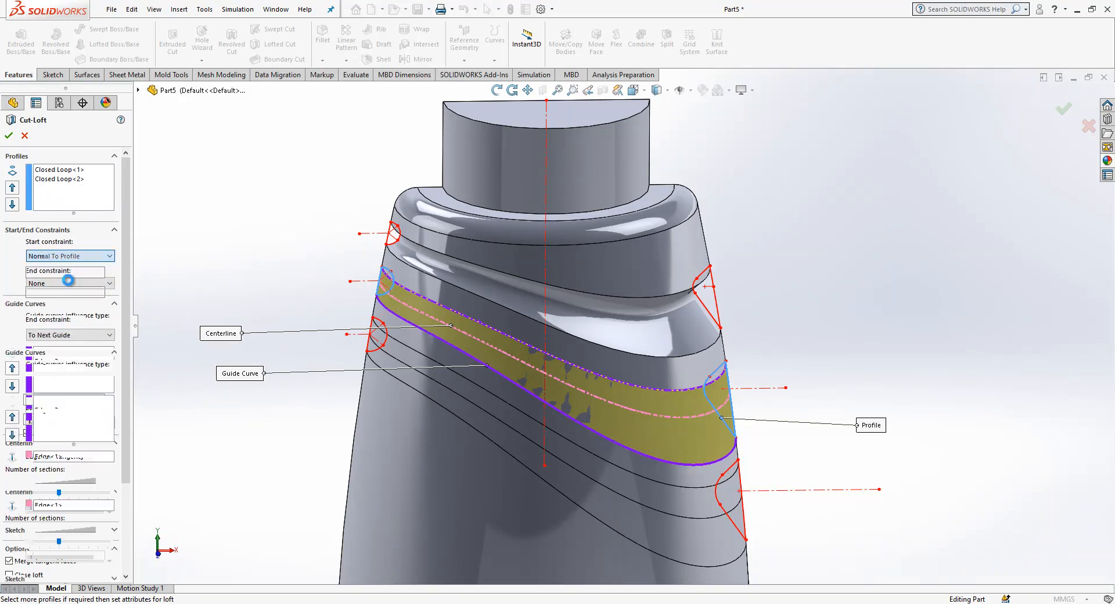
left_click(76, 331)
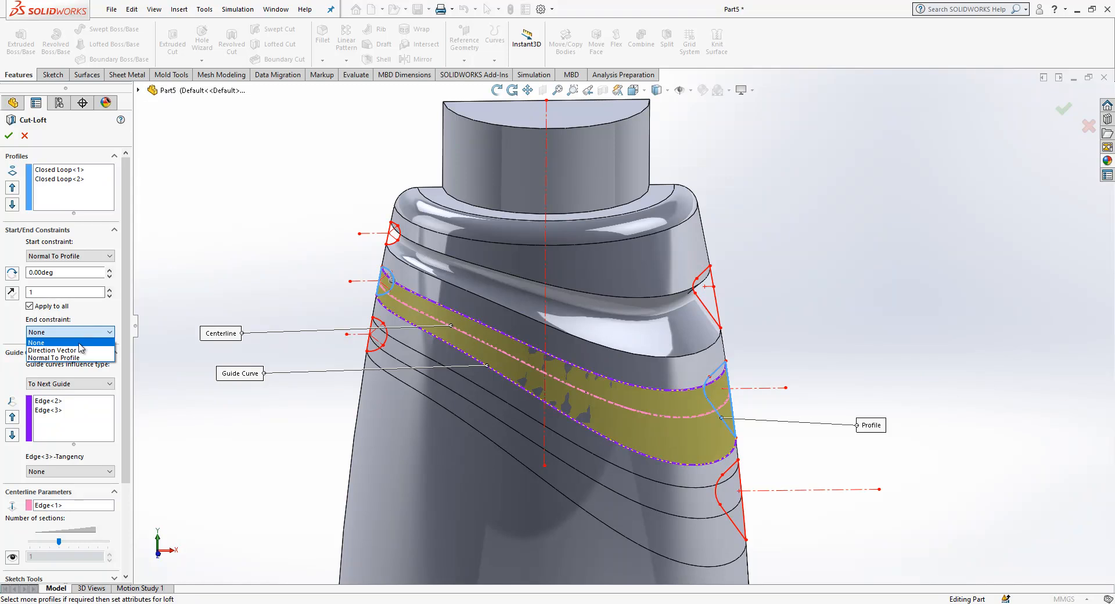
left_click(80, 357)
Create the middle groove's lofted cut, keeping only Body 1
middle_click_drag(462, 320, 540, 349)
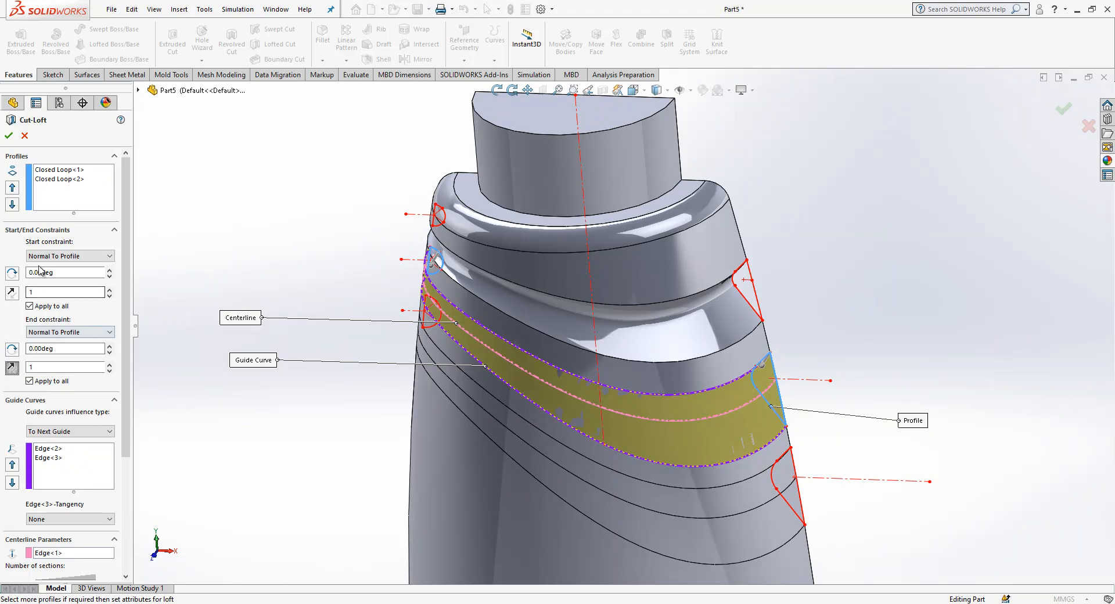
left_click(9, 136)
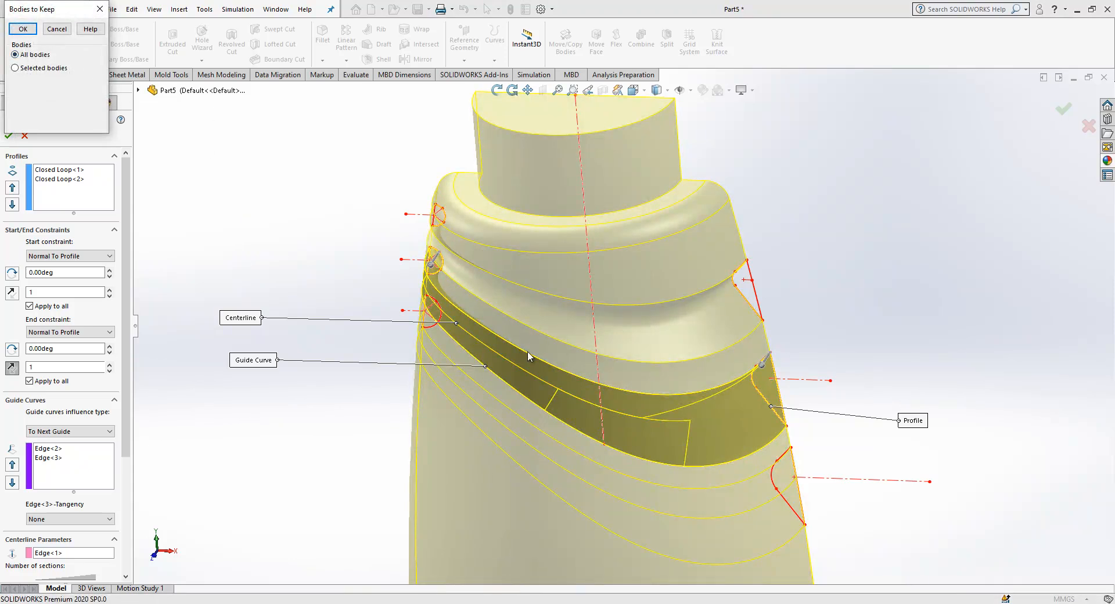
left_click(36, 70)
left_click(18, 86)
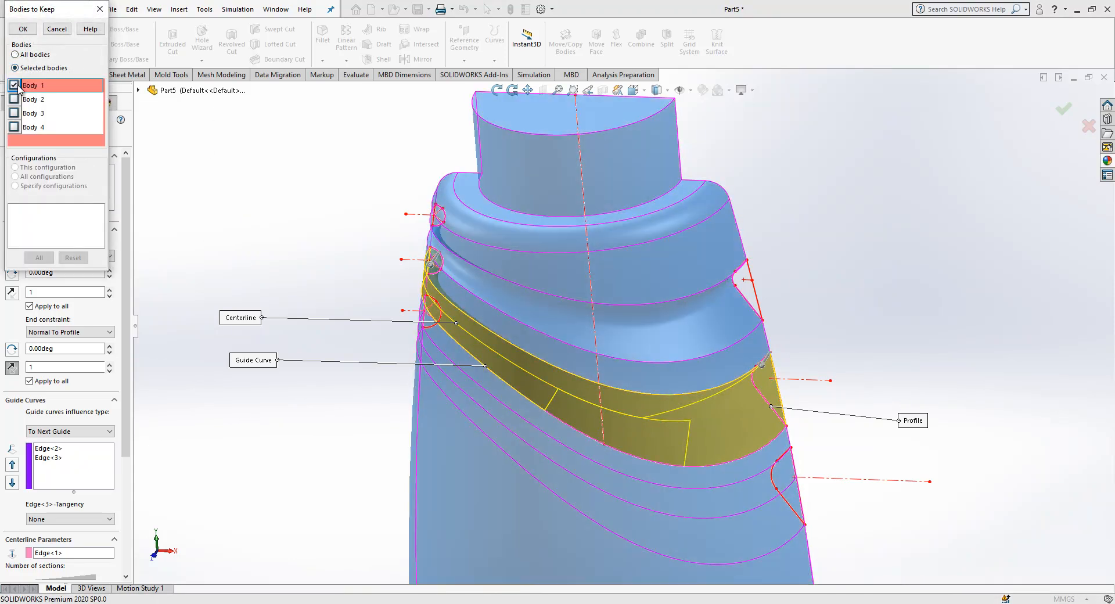
left_click(22, 29)
Start a lofted cut using the closed loops of the lowest semicircle and the lowest groove profile on the opposite side
mouse_move(739, 390)
middle_mouse_down()
mouse_move(795, 389)
mouse_move(712, 408)
mouse_move(730, 403)
middle_mouse_up()
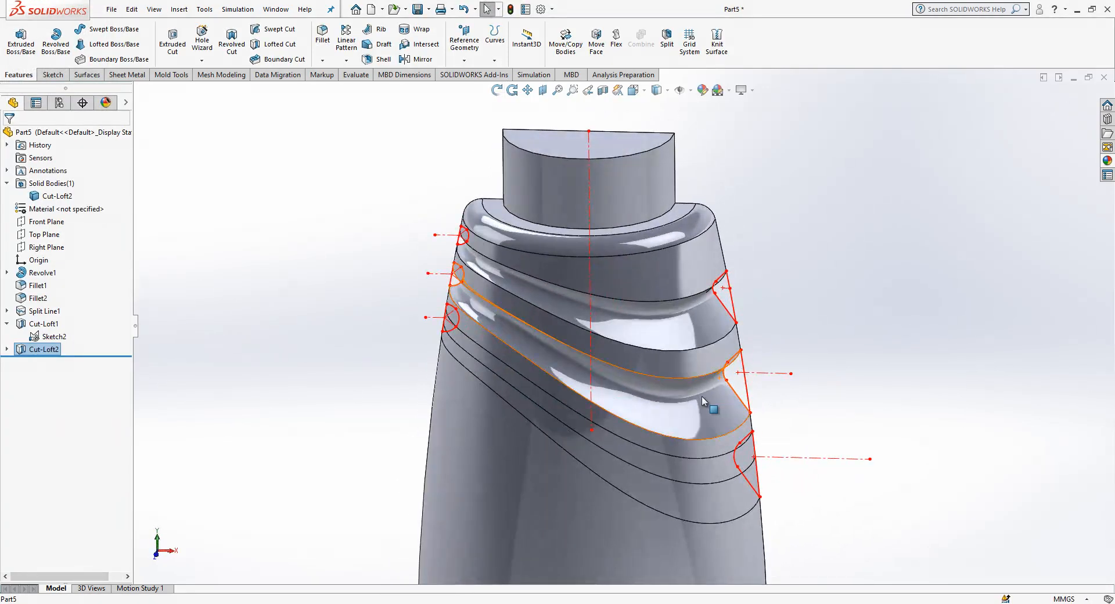
left_click(314, 245)
left_click(255, 44)
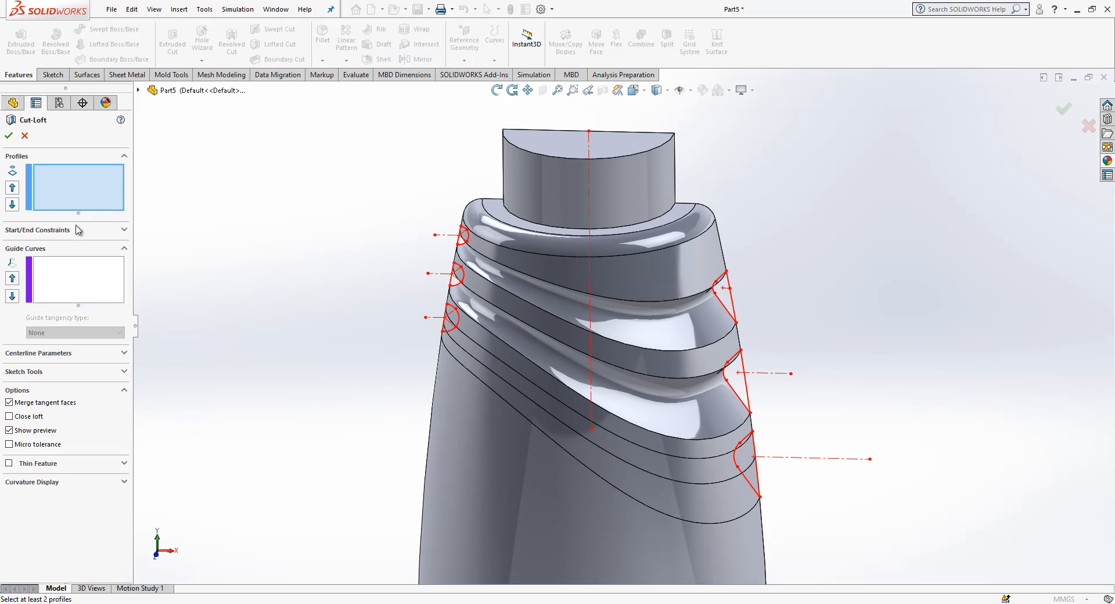
left_click(462, 323)
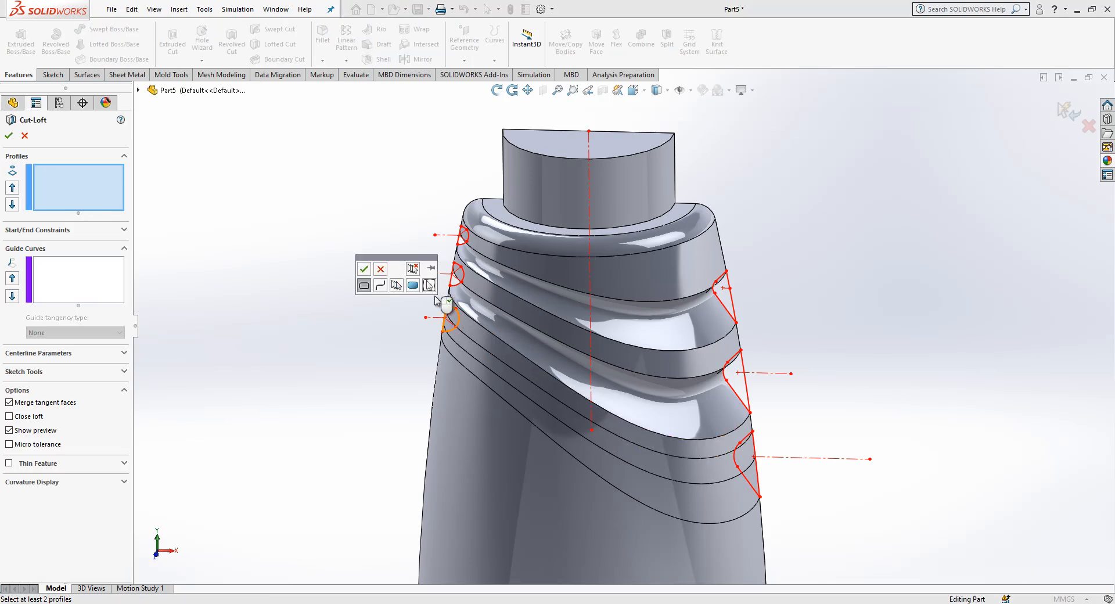
left_click(364, 269)
left_click(735, 458)
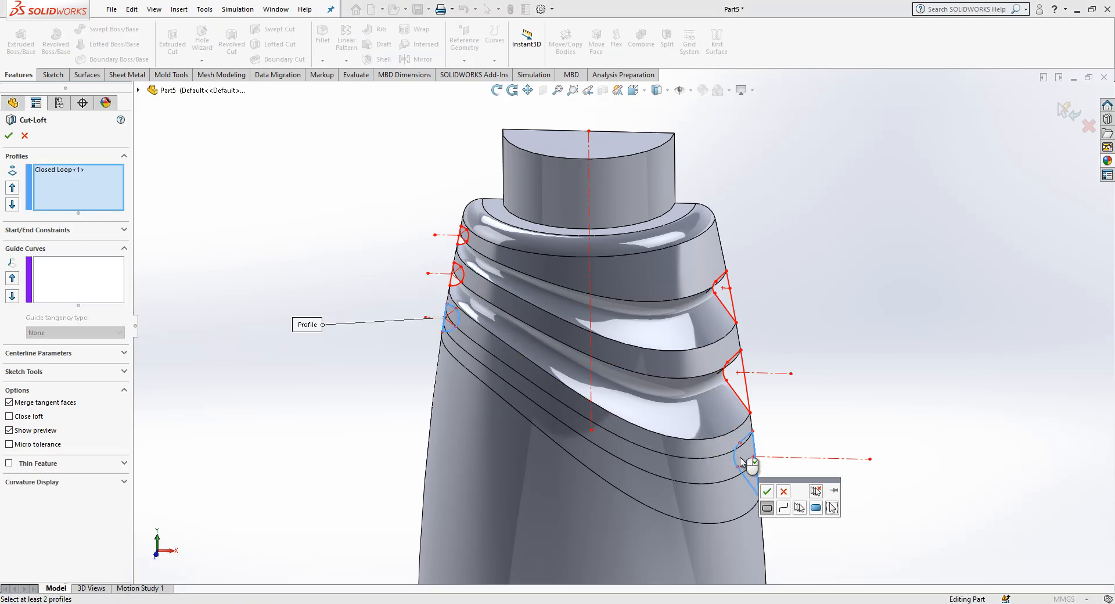
left_click(766, 492)
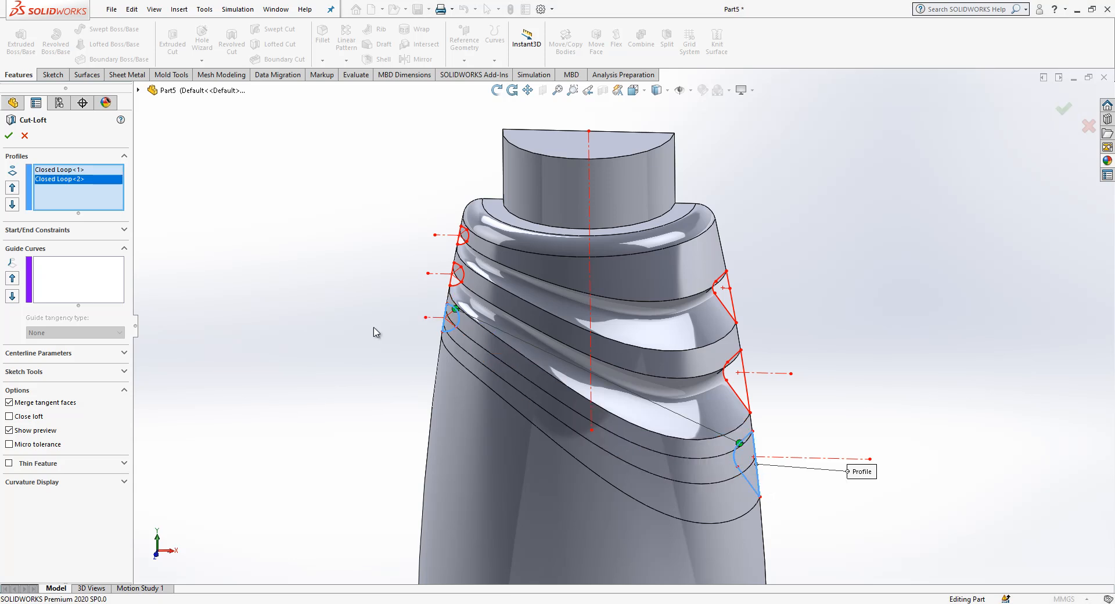
Use the lowest groove's middle split-line edge as the centerline and its upper and lower edges as guide curves
left_click(58, 353)
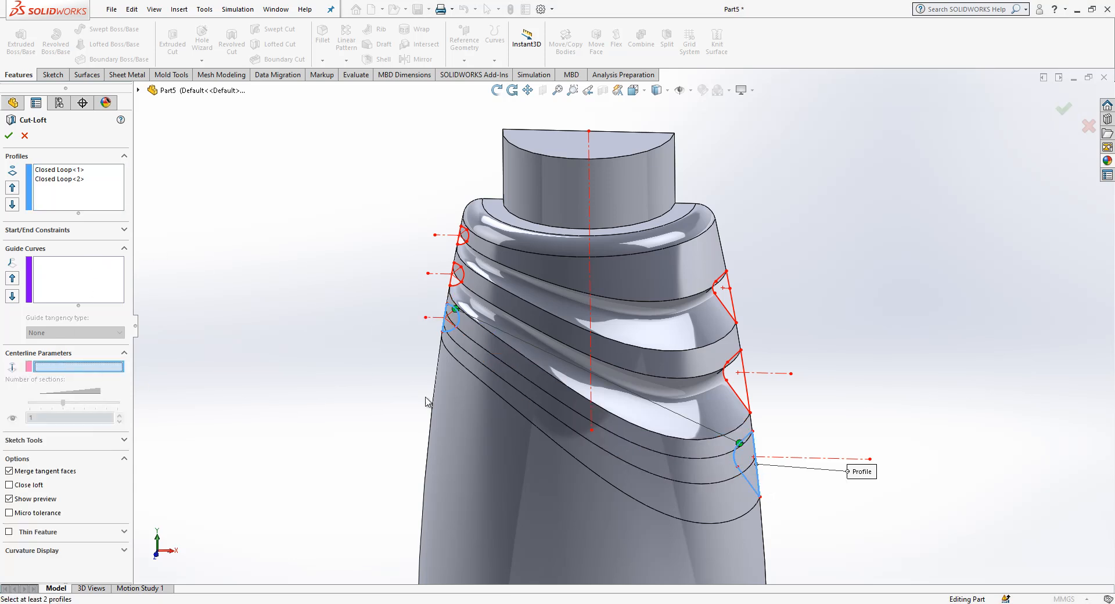
left_click(498, 396)
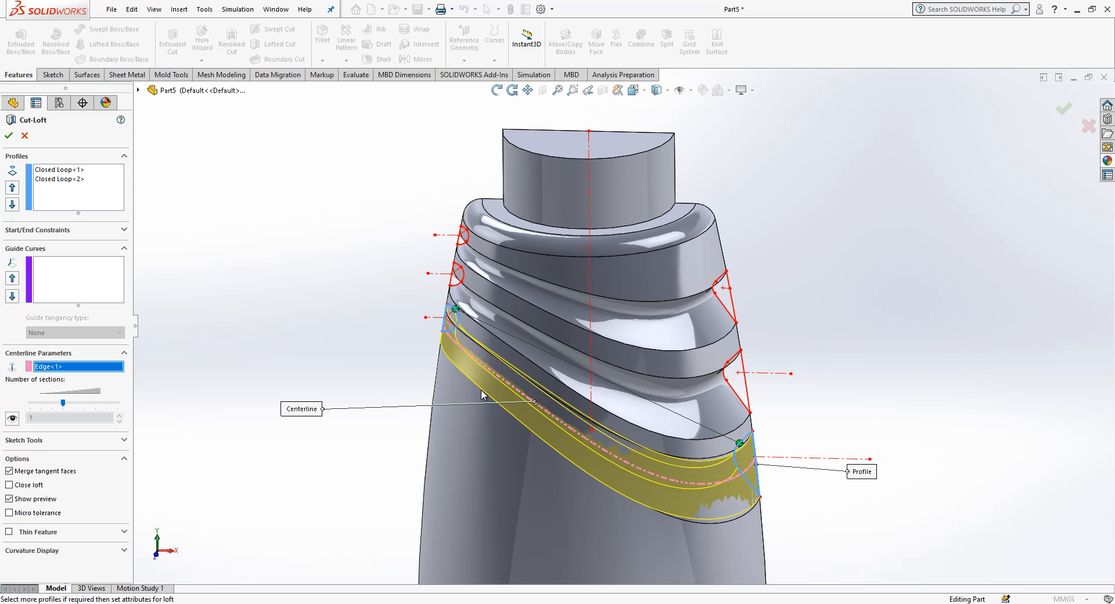
left_click(77, 286)
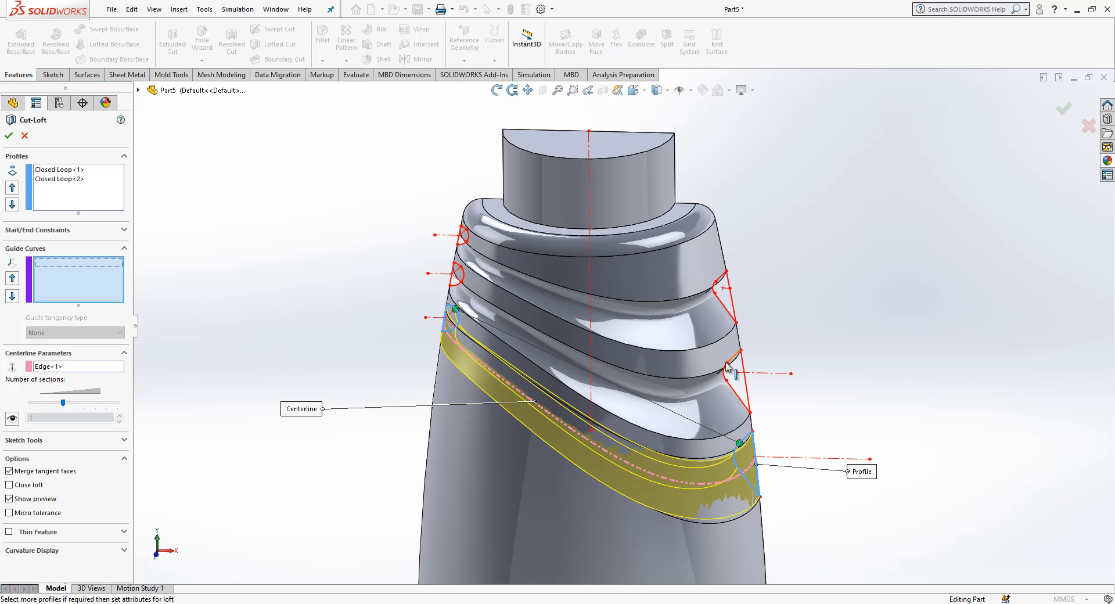
middle_click_drag(517, 397, 512, 372)
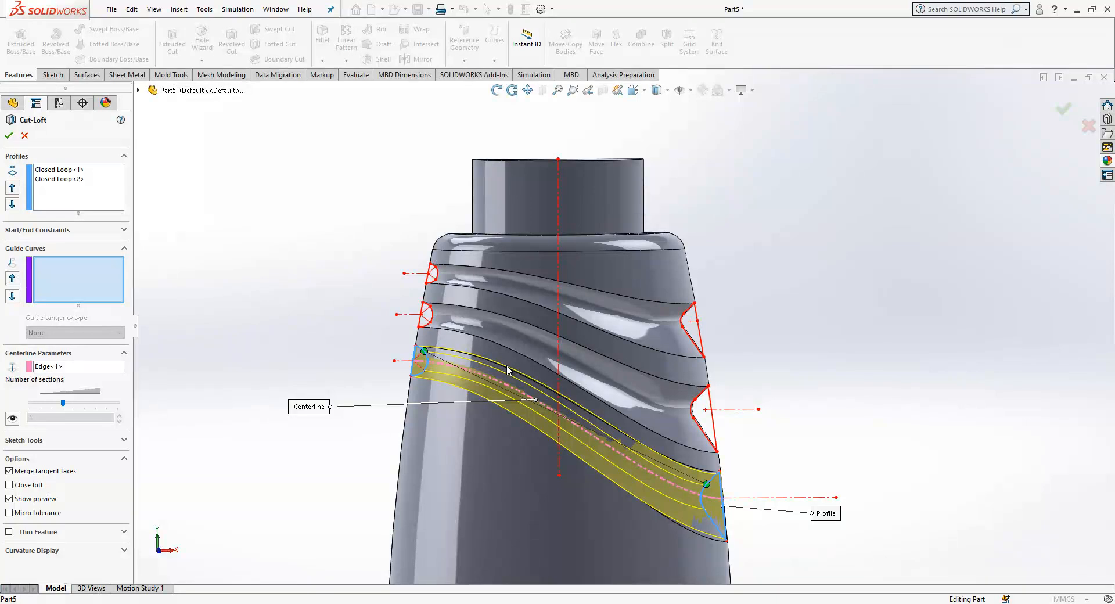
left_click(504, 365)
left_click(509, 409)
Set the lowest lofted cut's start and end constraints to Normal To Profile
left_click(68, 231)
left_click(70, 256)
left_click(74, 283)
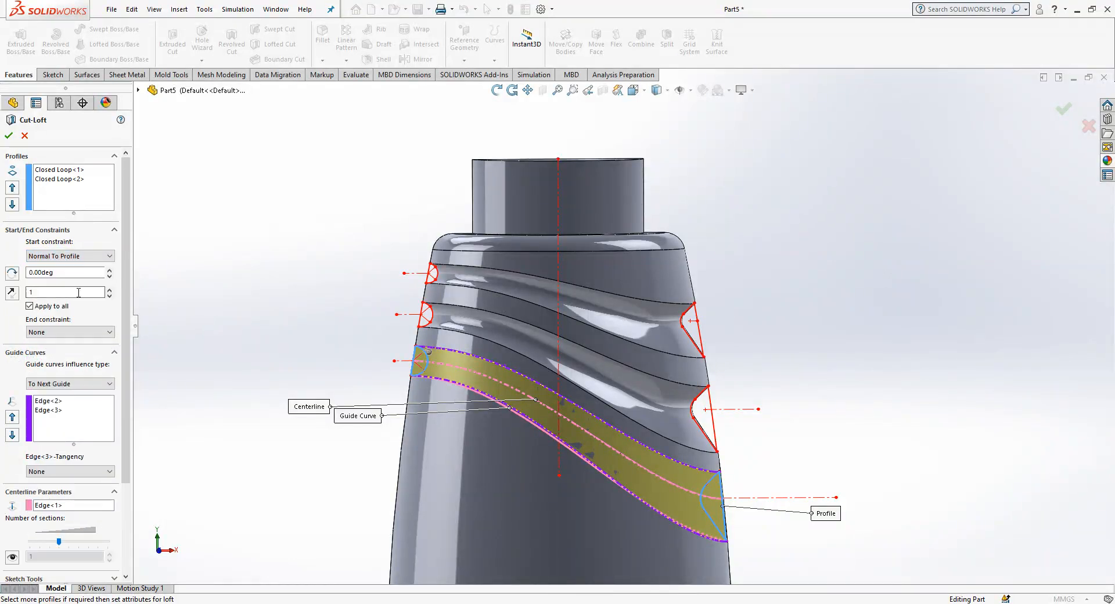
left_click(70, 332)
left_click(87, 363)
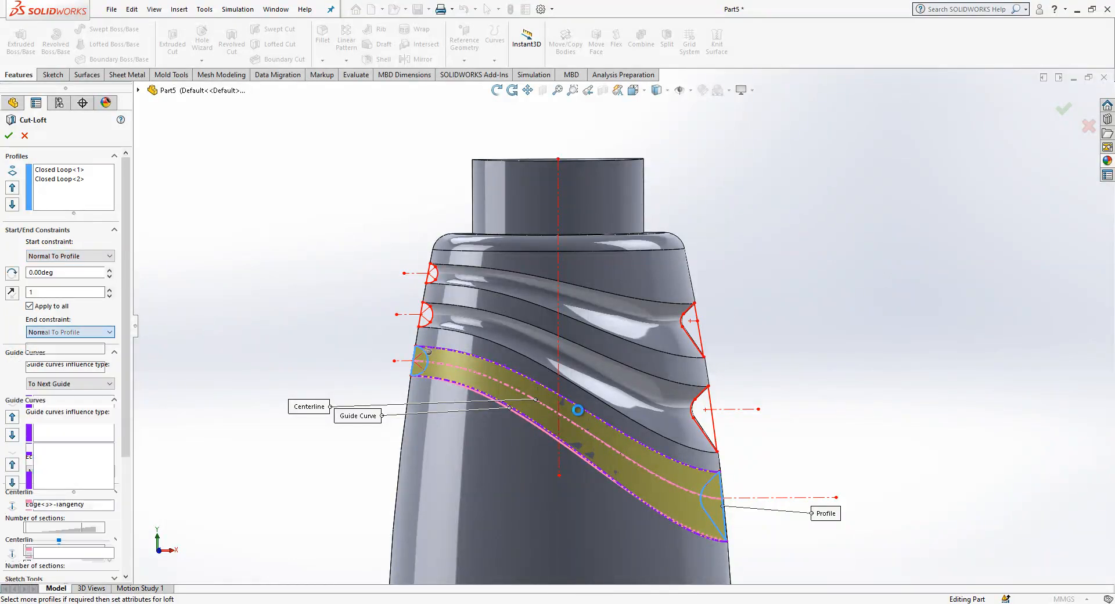
Create the lowest groove's lofted cut, keeping only Body 1
middle_click_drag(552, 455, 380, 438)
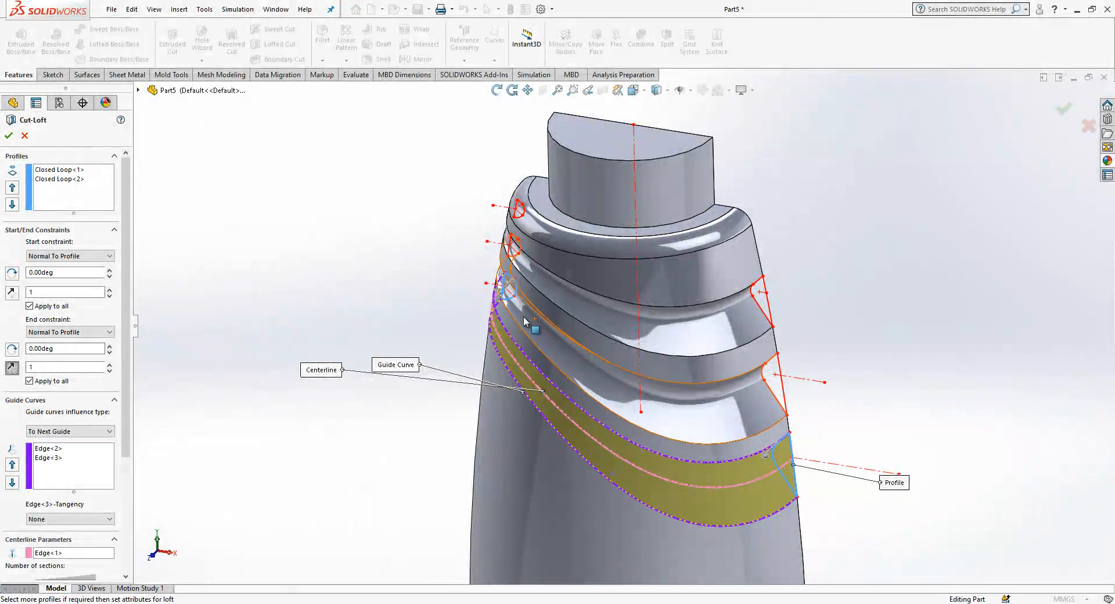
middle_click_drag(639, 411, 647, 378)
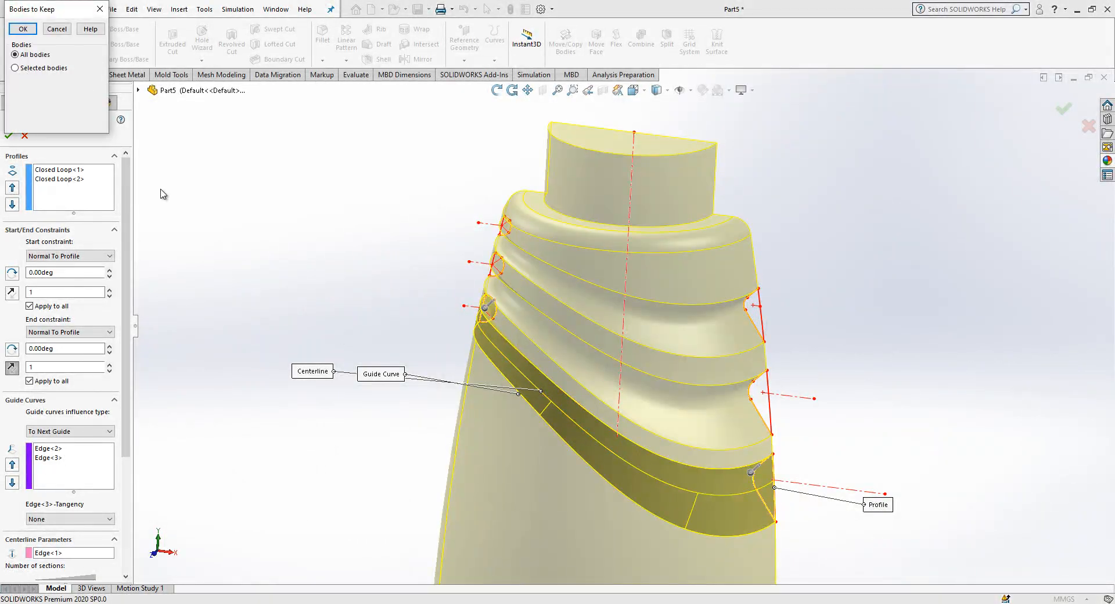
left_click(52, 69)
left_click(14, 85)
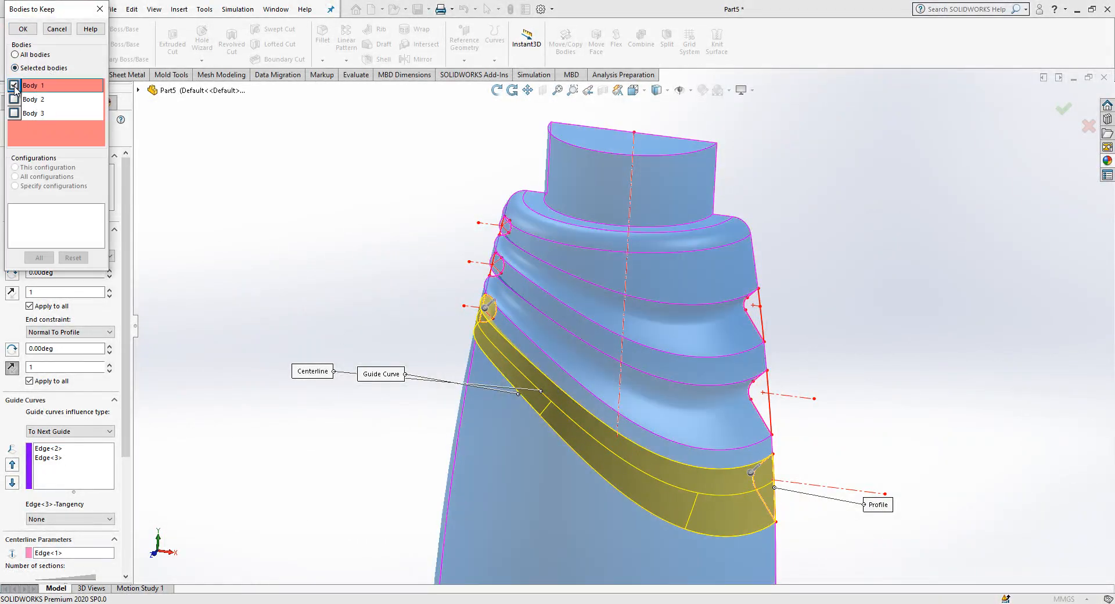
left_click(23, 29)
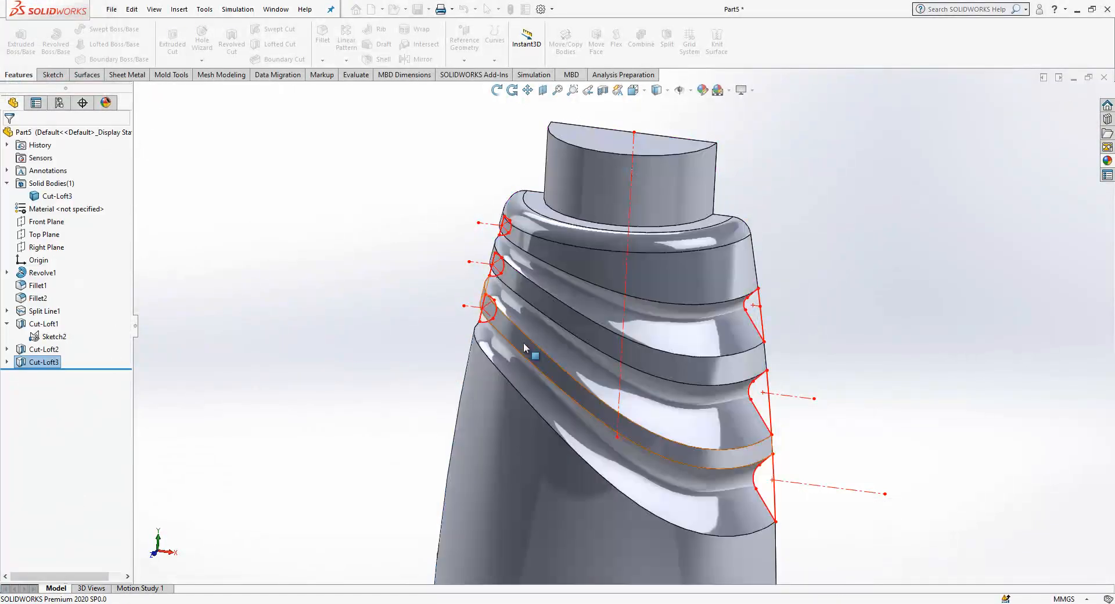
Hide the groove profile sketch on the bottle and dismiss the unsaved document notification
middle_click_drag(594, 436, 676, 471)
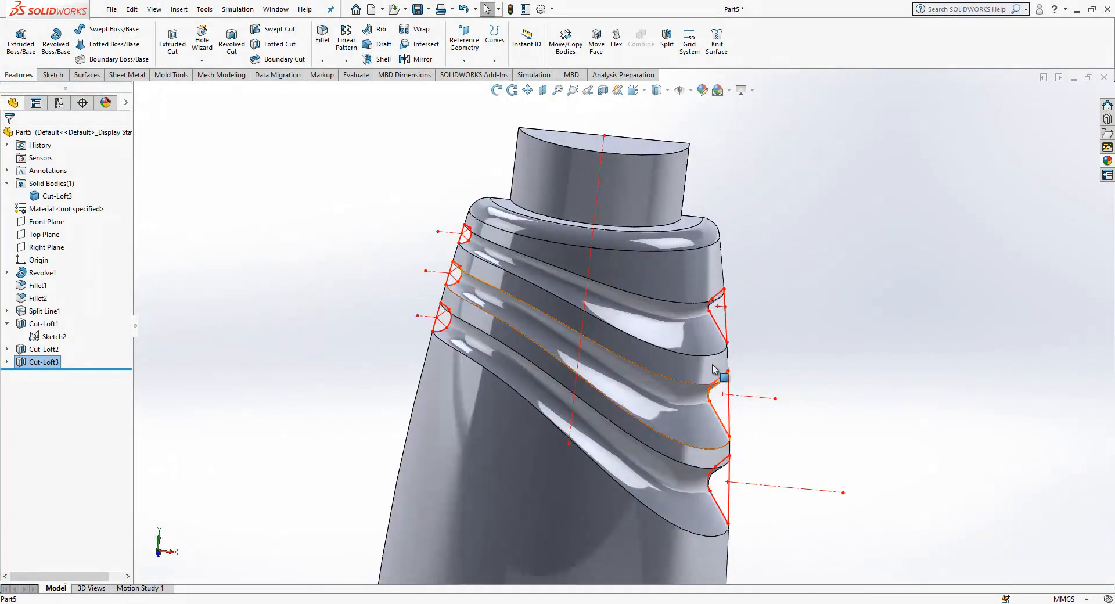
left_click(725, 323)
left_click(777, 288)
middle_click_drag(726, 348, 660, 415)
scroll(660, 414, "up", 5)
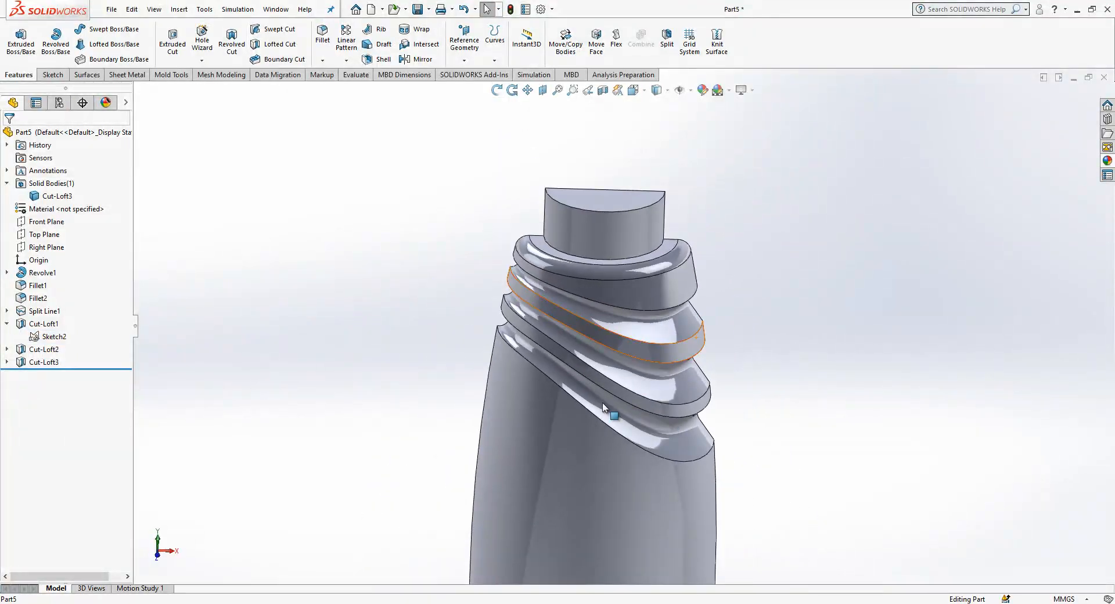
scroll(615, 513, "down", 3)
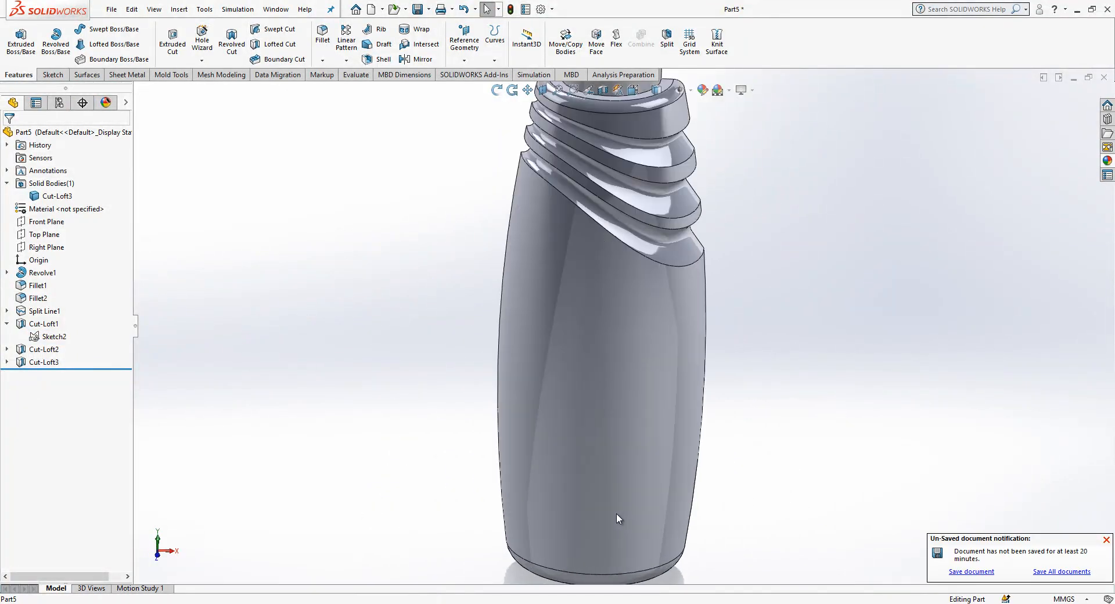
left_click(1105, 539)
Create a 3 mm symmetric face fillet between the band above the uppermost groove and that groove's face
middle_click_drag(690, 458, 656, 400)
scroll(656, 402, "up", 2)
scroll(694, 216, "down", 1)
scroll(691, 216, "down", 3)
left_click(322, 30)
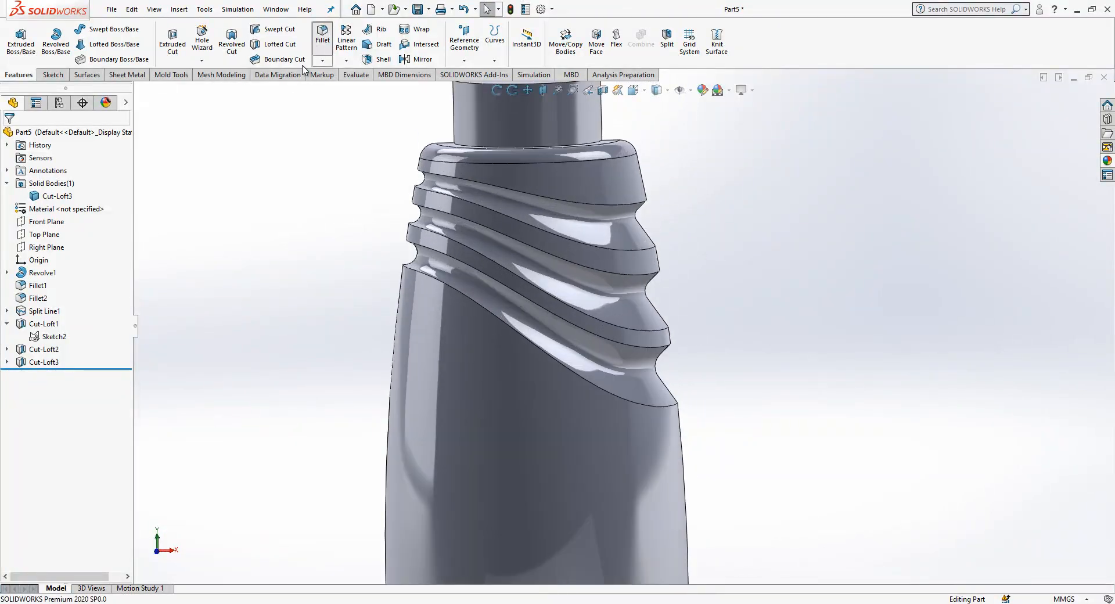
left_click(70, 195)
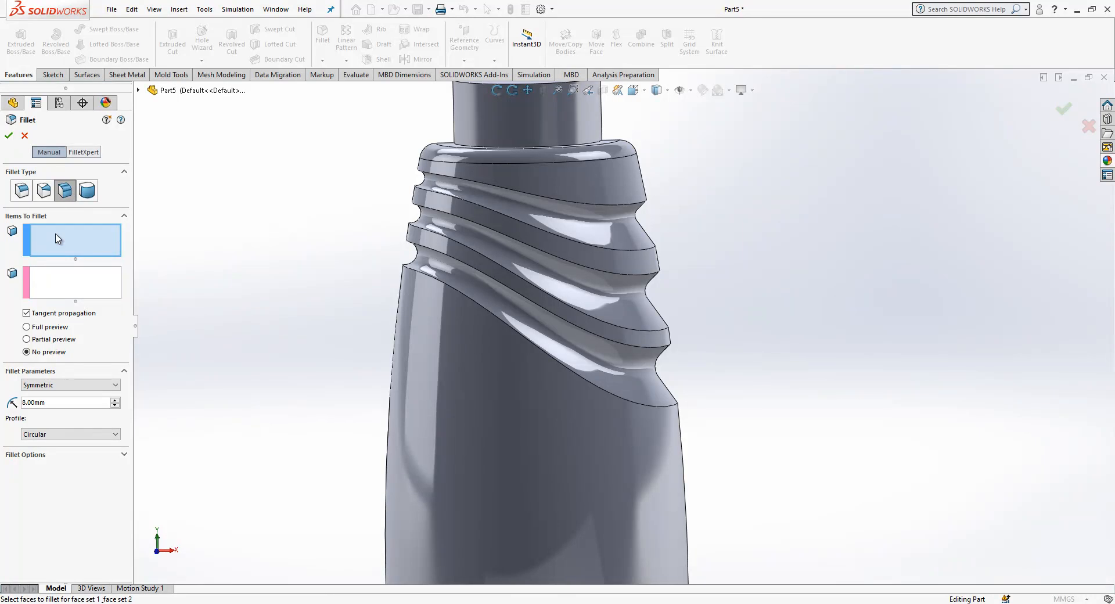
type("2")
type("3")
left_click(84, 240)
left_click(487, 182)
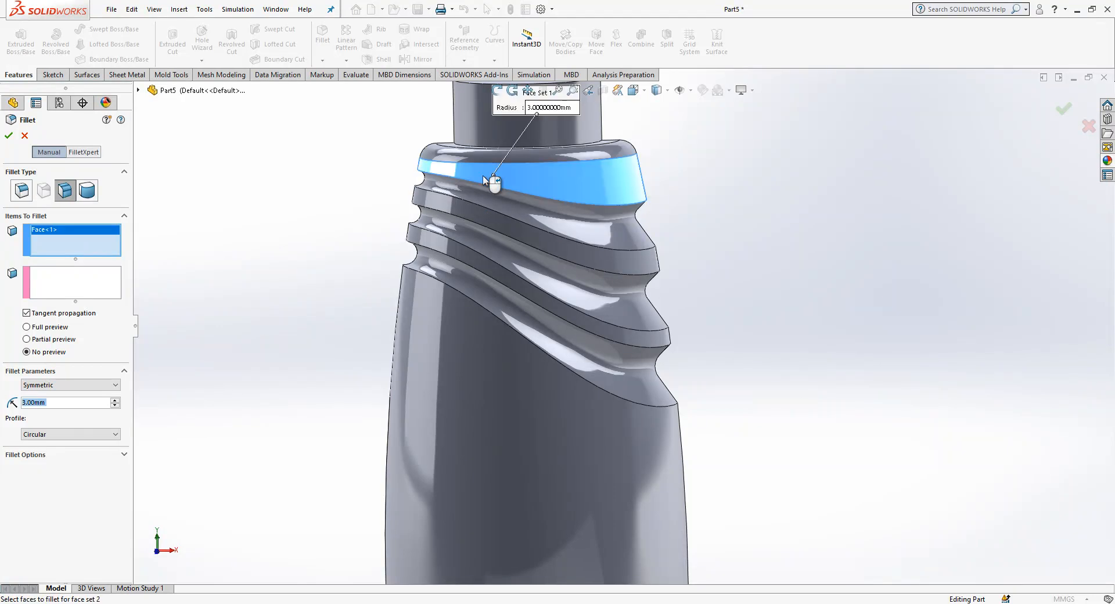
left_click(100, 281)
left_click(511, 203)
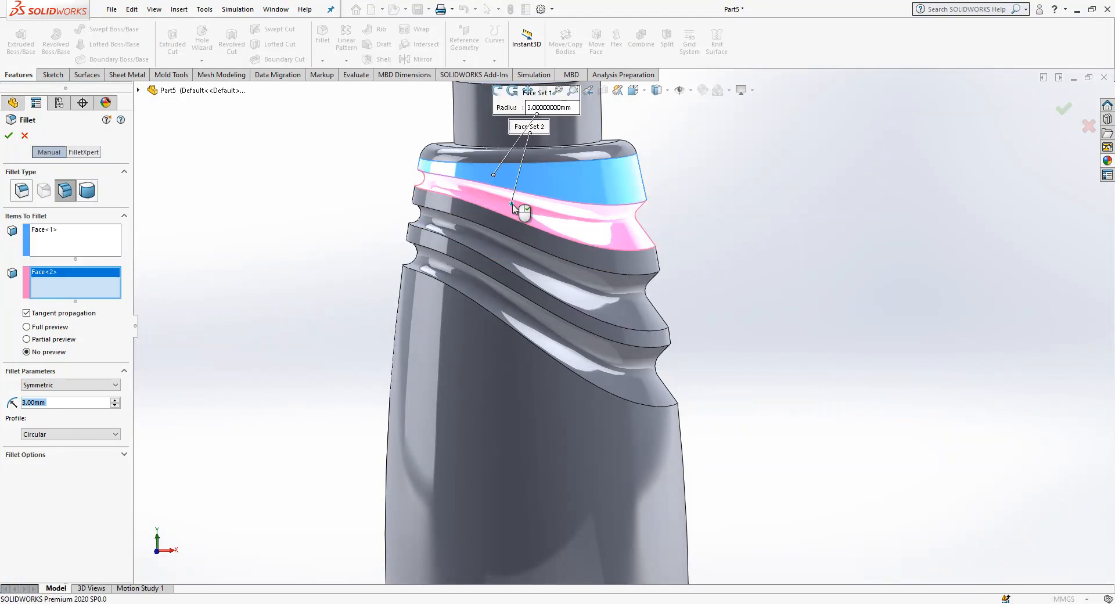
key("Return")
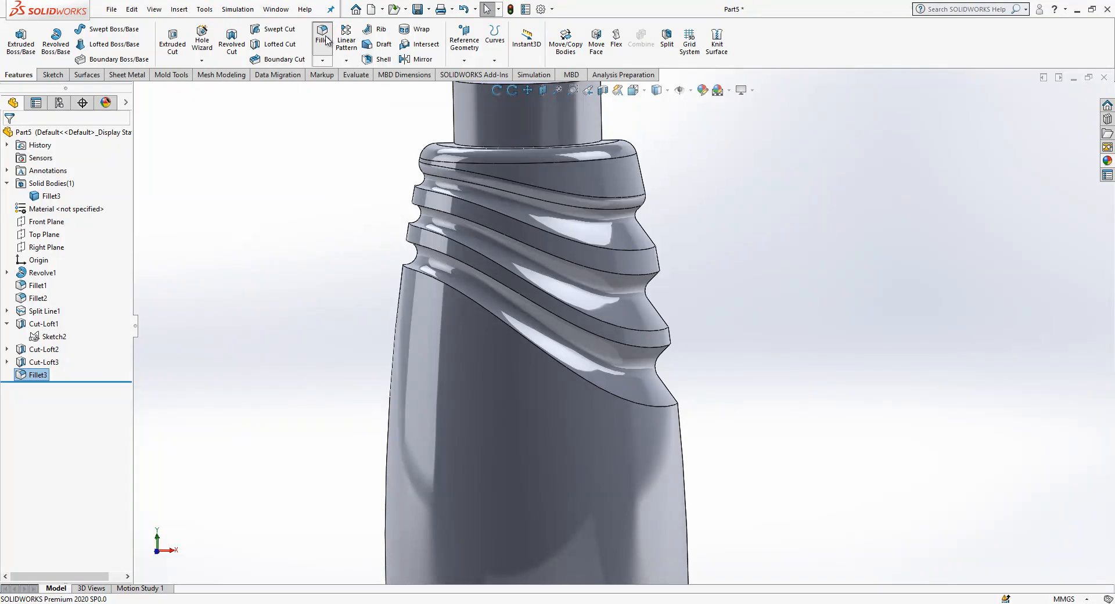
Create a 3 mm symmetric face fillet between the lowest groove's face and the main body face below it
key("Return")
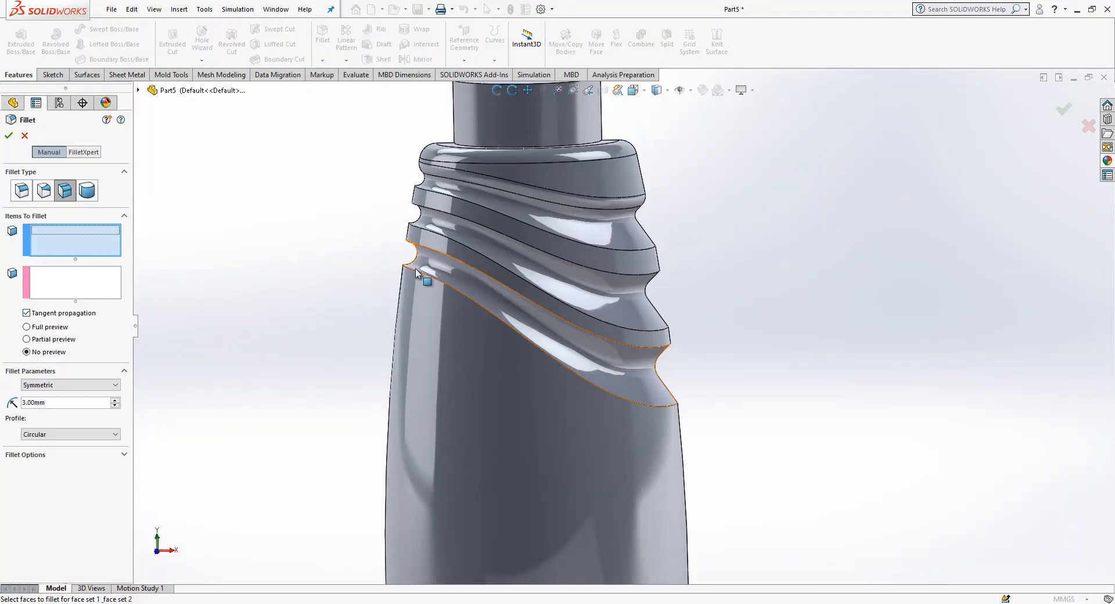
left_click(441, 271)
left_click(465, 316)
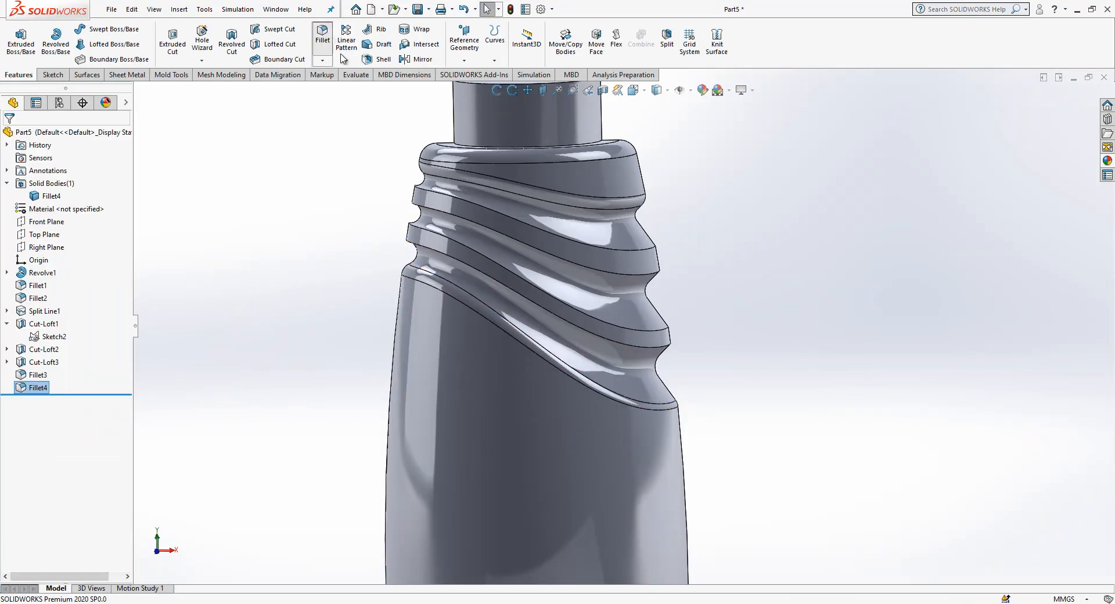
Create a 2 mm symmetric face fillet between the uppermost groove's face and the narrow band below it
key("Return")
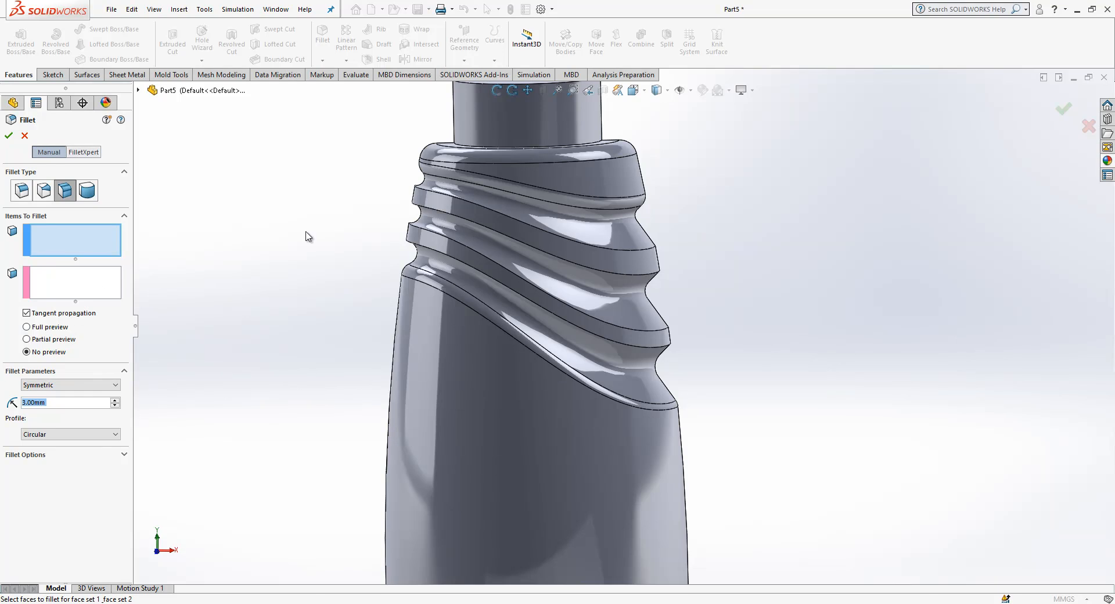
left_click(439, 208)
left_click(89, 286)
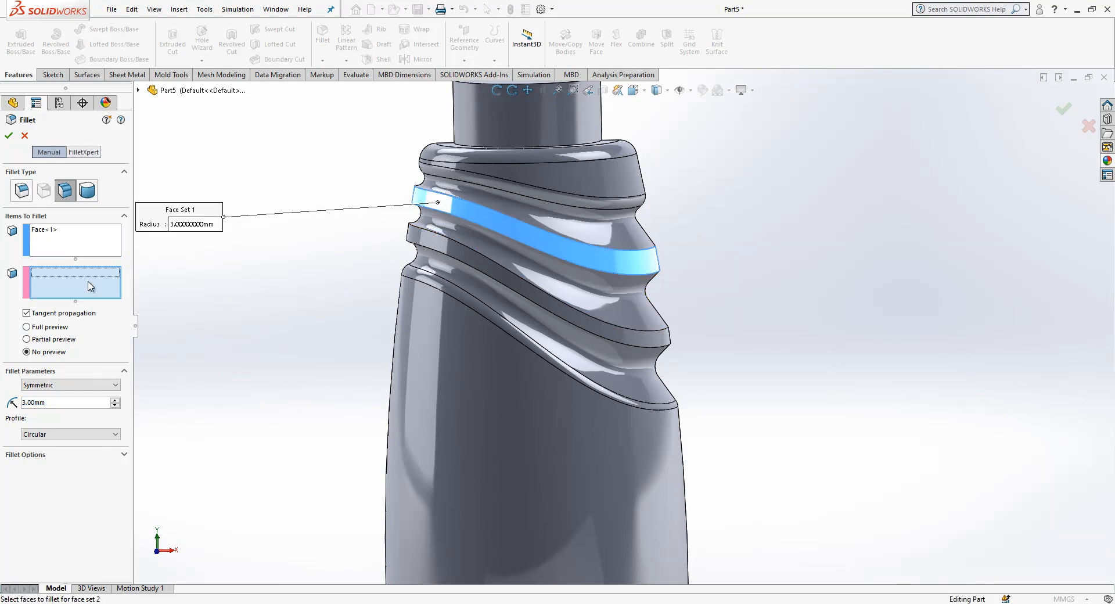
left_click(444, 191)
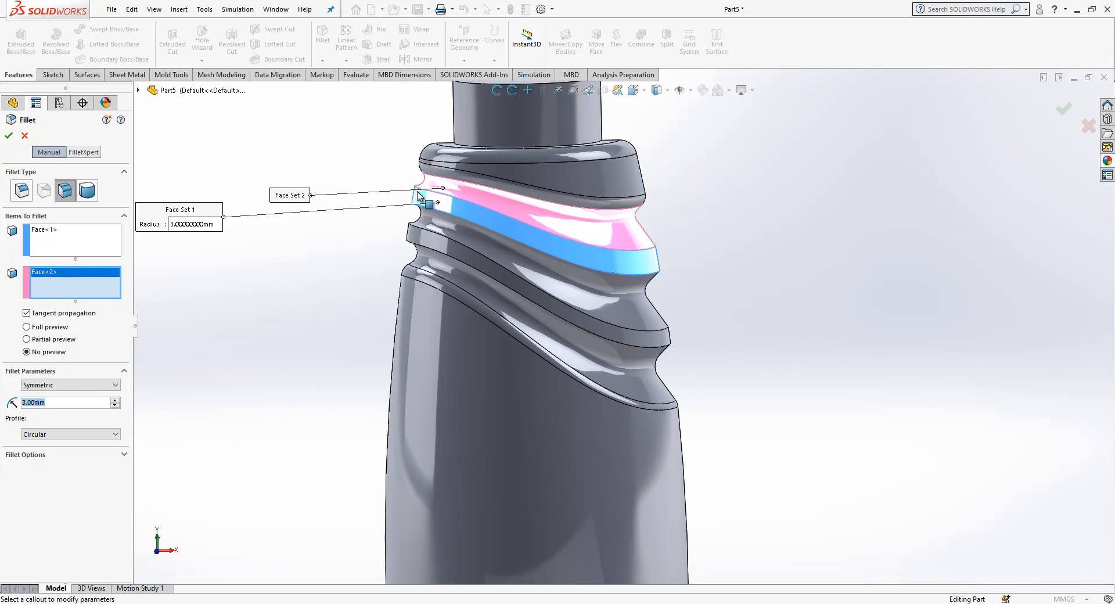
type("1")
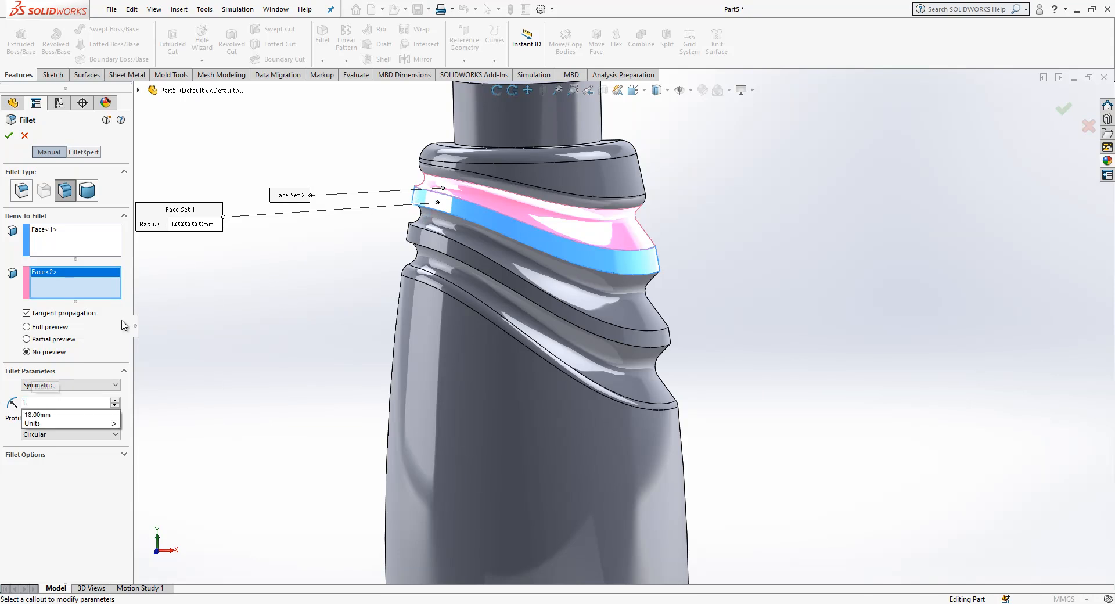
type(".9")
key("BackSpace")
key("BackSpace")
key("BackSpace")
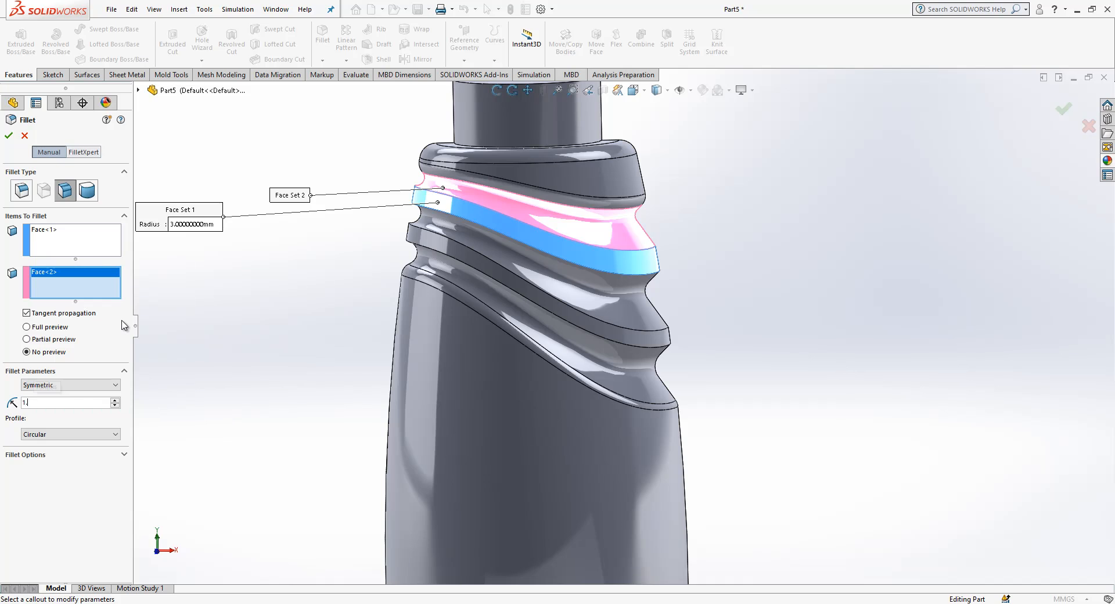
type("2")
key("Return")
key("Return")
Create a 2 mm symmetric face fillet between the upper narrow band and the middle groove's face
scroll(526, 231, "down", 2)
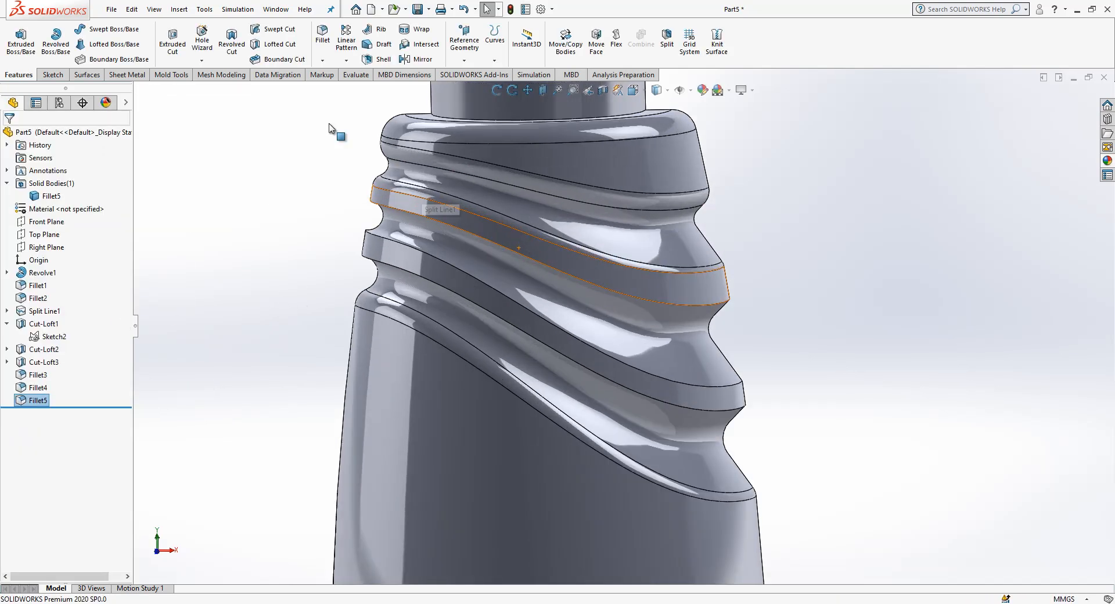
key("Return")
left_click(383, 203)
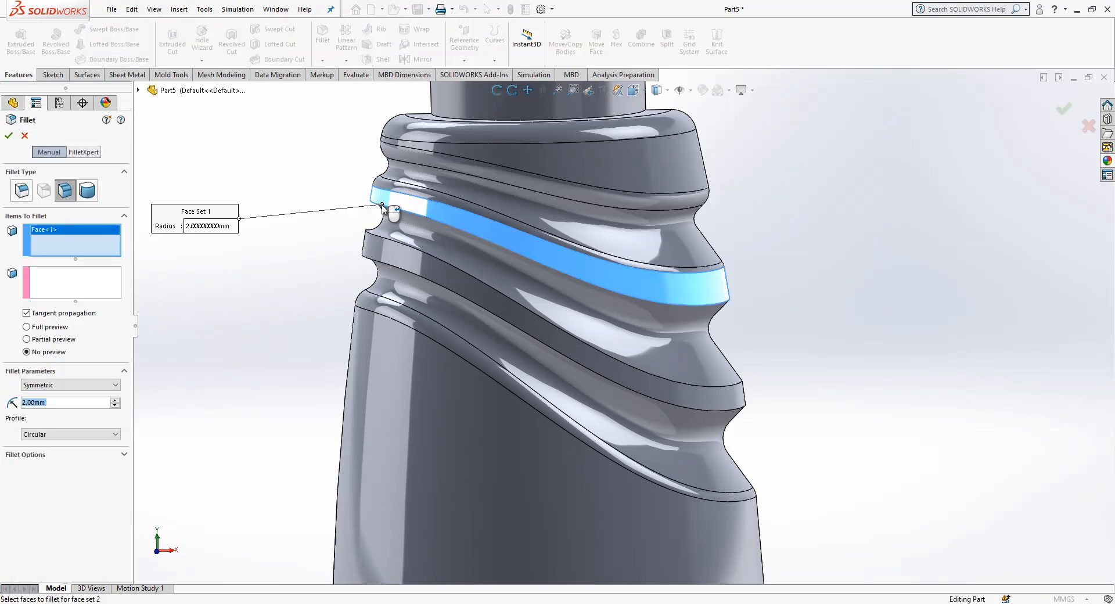
left_click(416, 231)
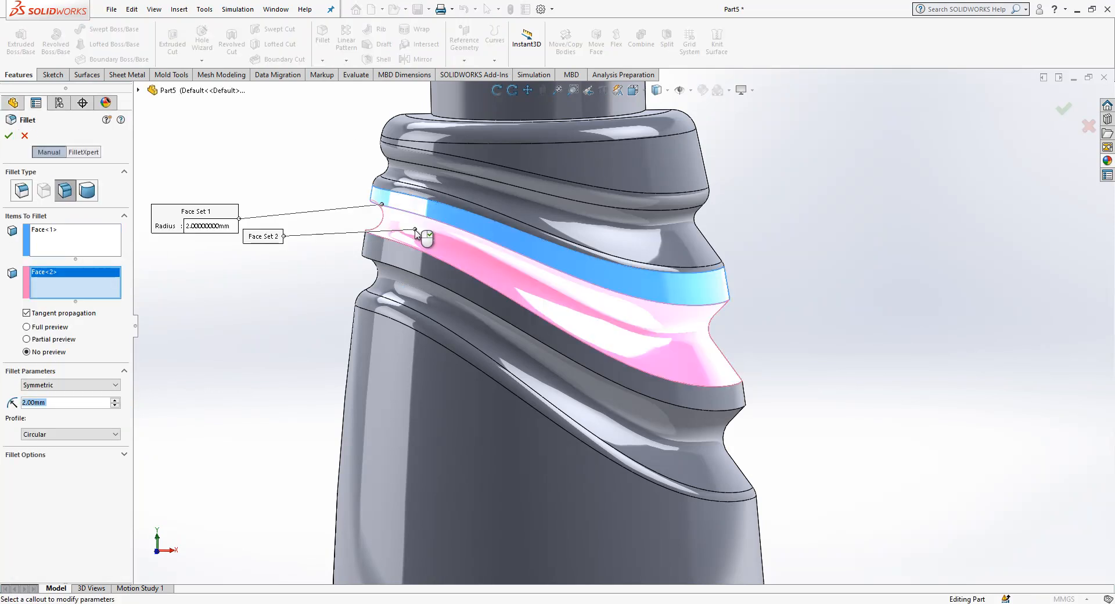
left_click(9, 136)
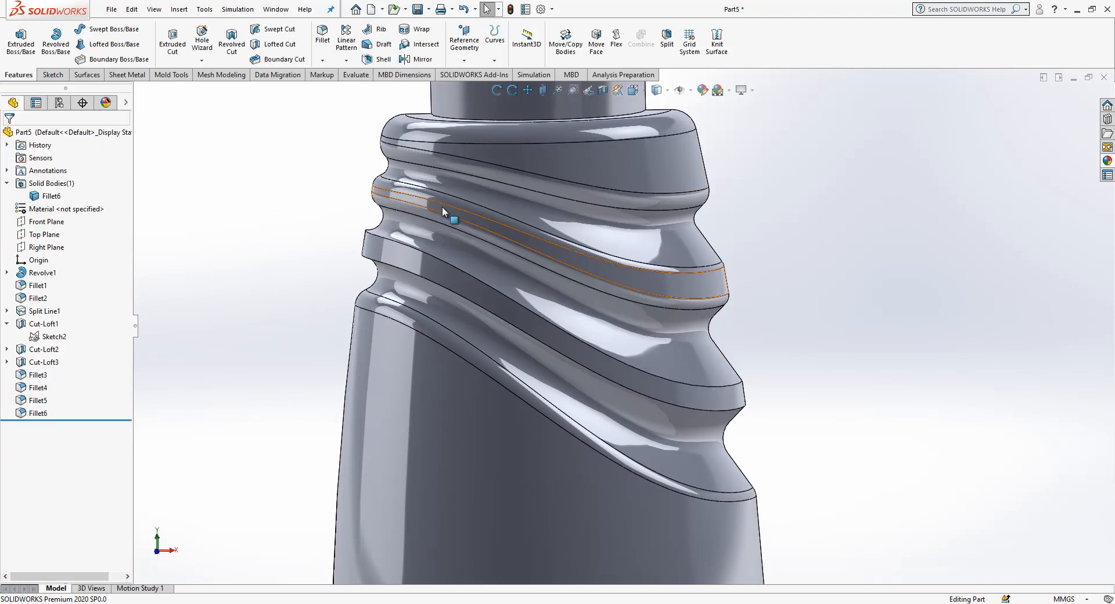
Create a 2 mm symmetric face fillet between the middle groove's face and the narrow band below it
mouse_move(451, 254)
middle_mouse_down()
mouse_move(464, 253)
mouse_move(451, 252)
middle_mouse_up()
left_click(322, 36)
left_click(394, 235)
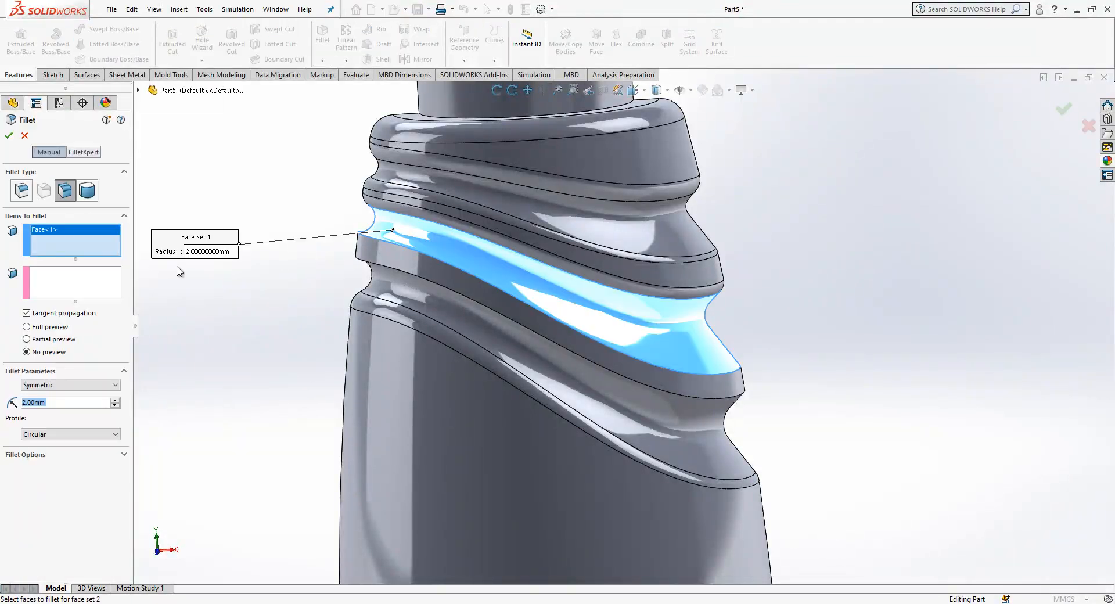
left_click(400, 260)
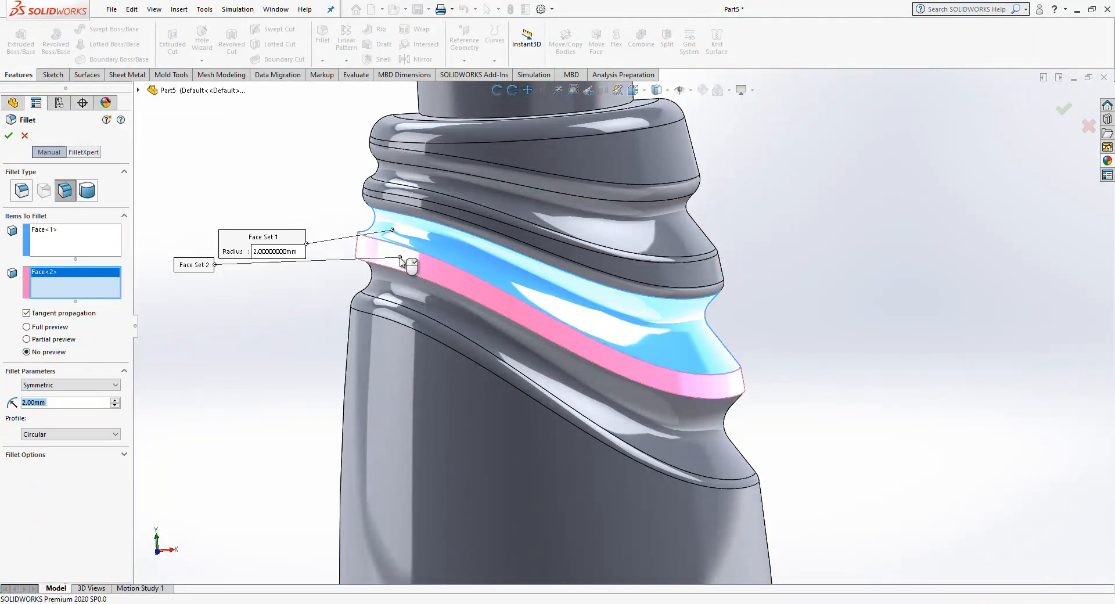
right_click(399, 253)
Create a 2 mm symmetric face fillet between the lowest groove's face and the narrow band above it
left_click(326, 36)
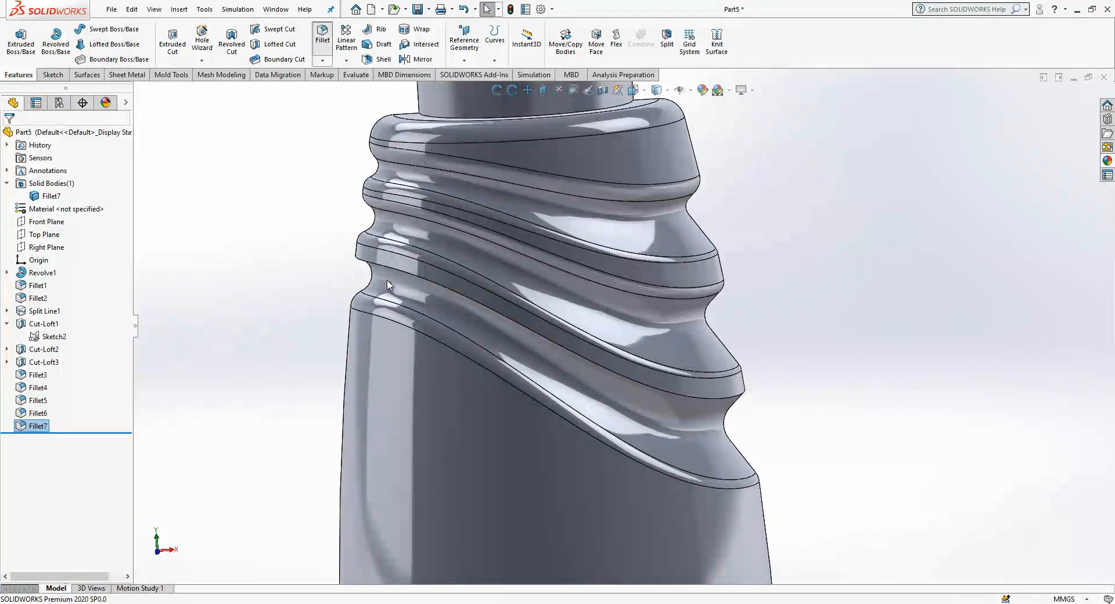
left_click(388, 268)
left_click(387, 267)
right_click(86, 239)
left_click(101, 246)
left_click(84, 288)
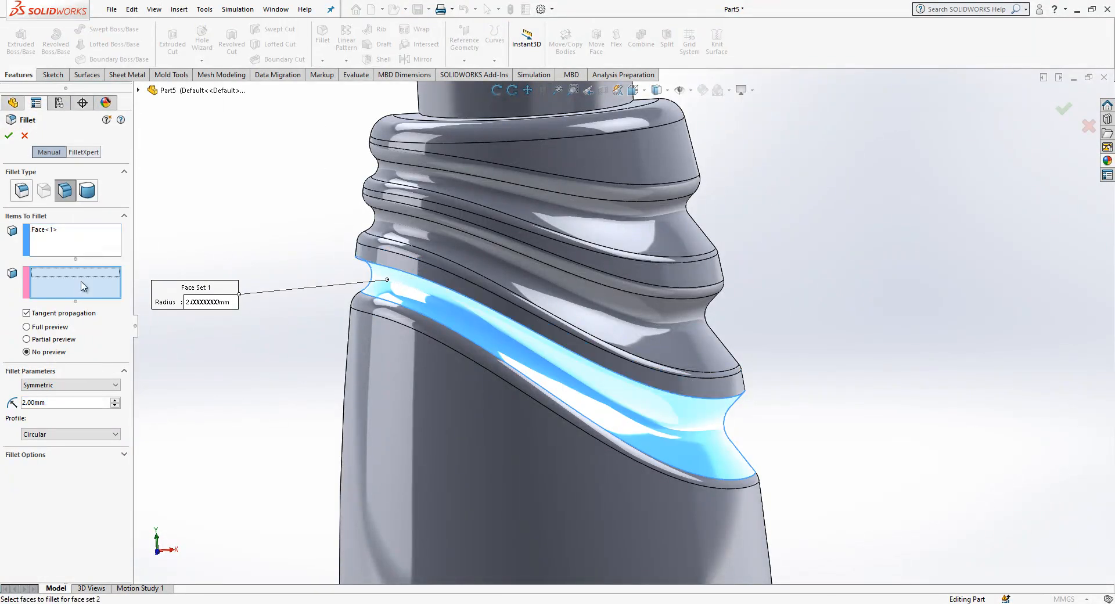
left_click(365, 261)
right_click(366, 259)
Mirror the half-bottle body about the Front Plane with solids merged
middle_click_drag(700, 344, 626, 360)
scroll(618, 357, "up", 3)
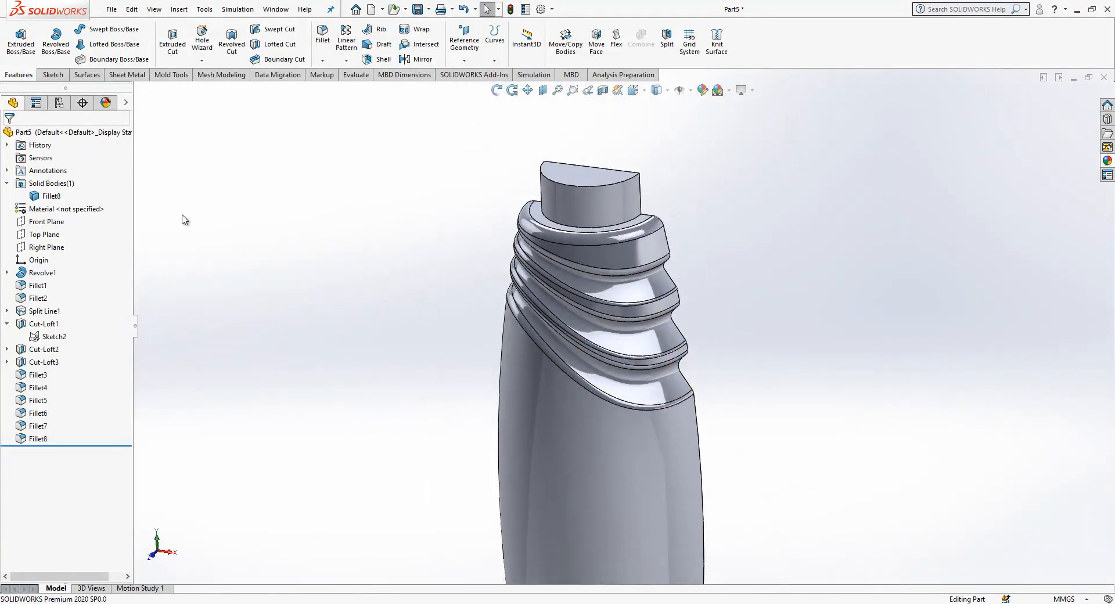
left_click(47, 222)
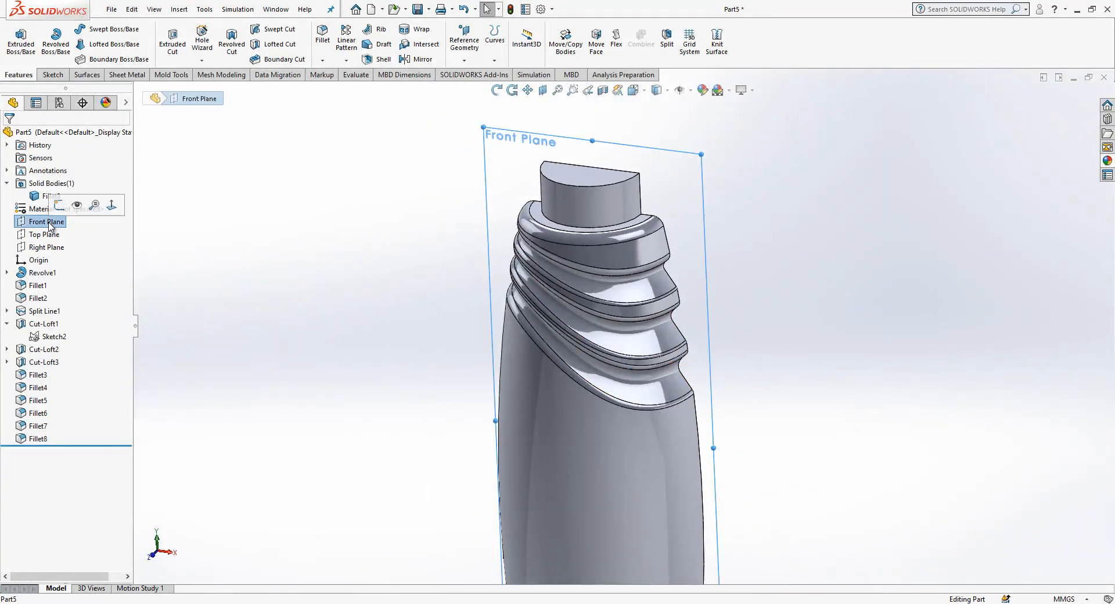
left_click(418, 60)
left_click(54, 291)
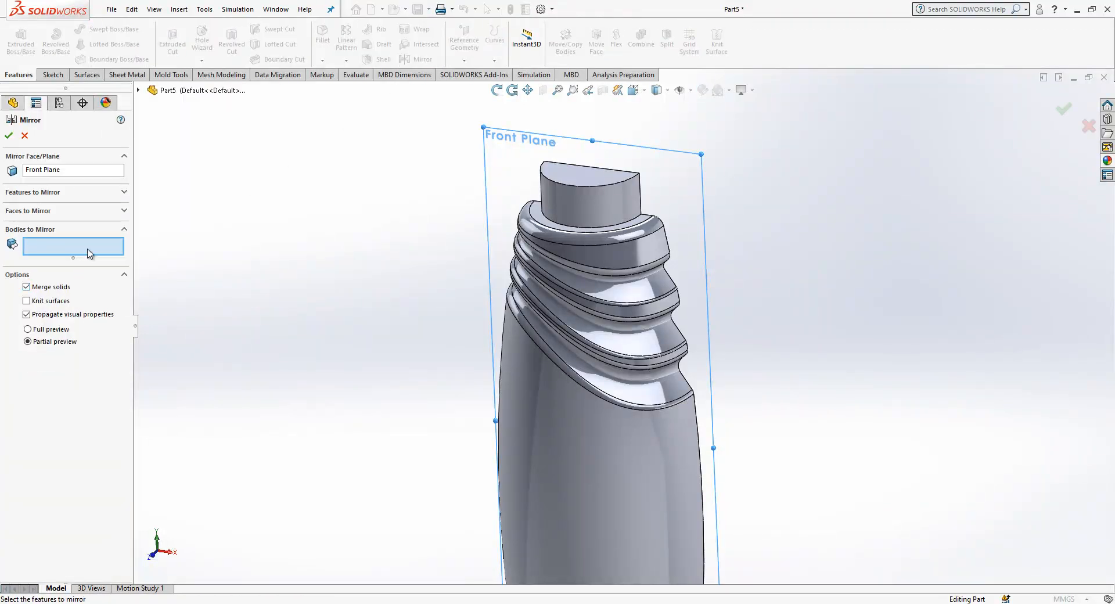
left_click(554, 354)
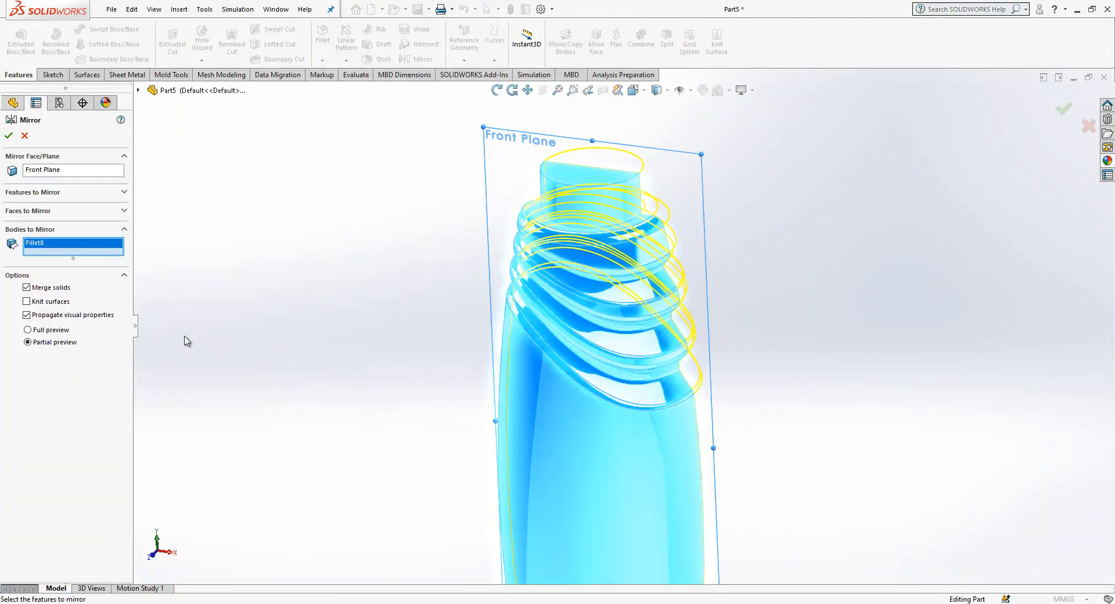
key("Return")
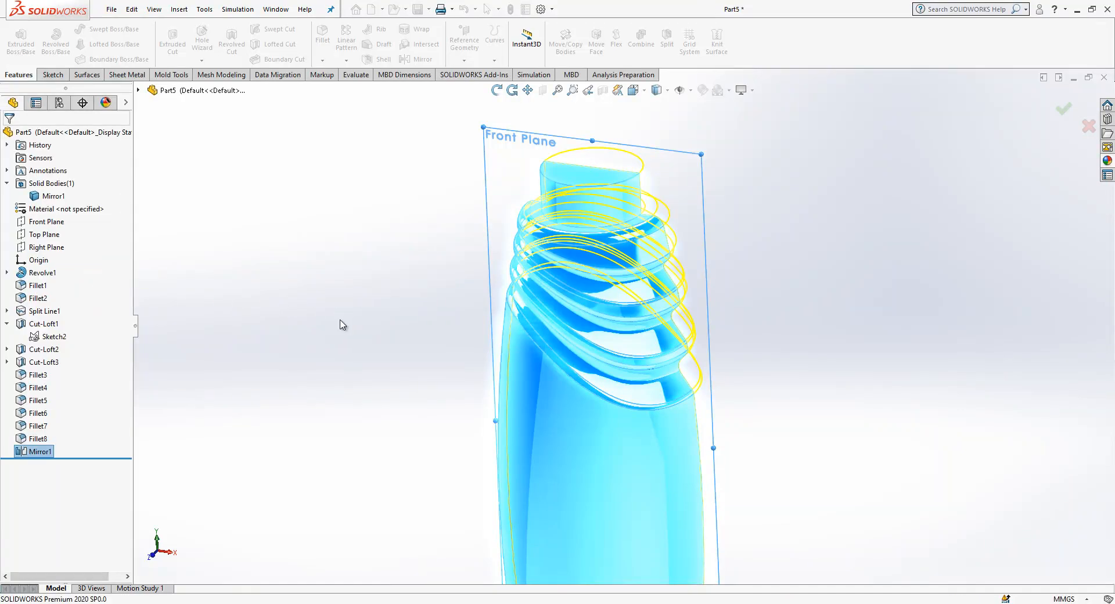
Round the circular edge where the neck meets the bottle's shoulder with a 2 mm symmetric constant-radius fillet
middle_click_drag(526, 344, 659, 262)
scroll(465, 241, "down", 1)
scroll(466, 243, "down", 6)
middle_click_drag(486, 272, 401, 364)
scroll(401, 365, "up", 12)
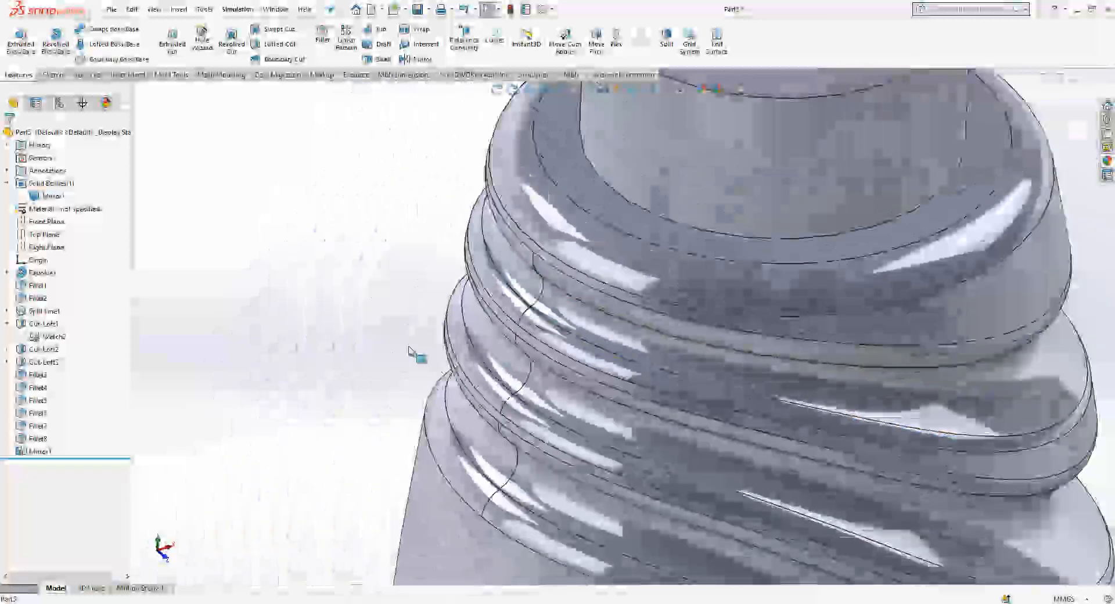
middle_click_drag(665, 371, 653, 308)
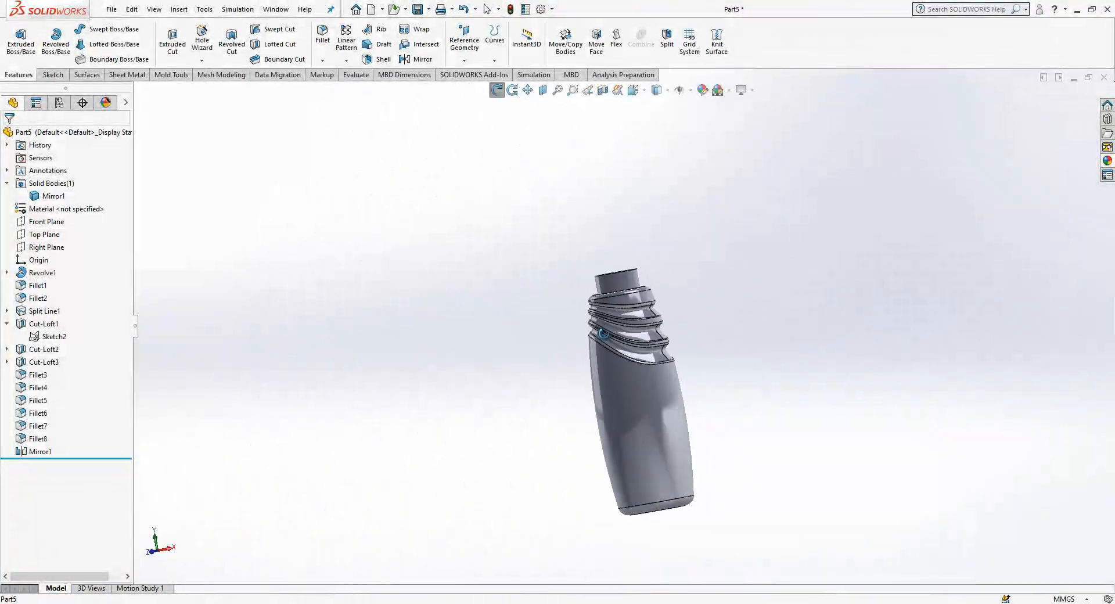
scroll(649, 298, "down", 5)
left_click(649, 272)
left_click(322, 35)
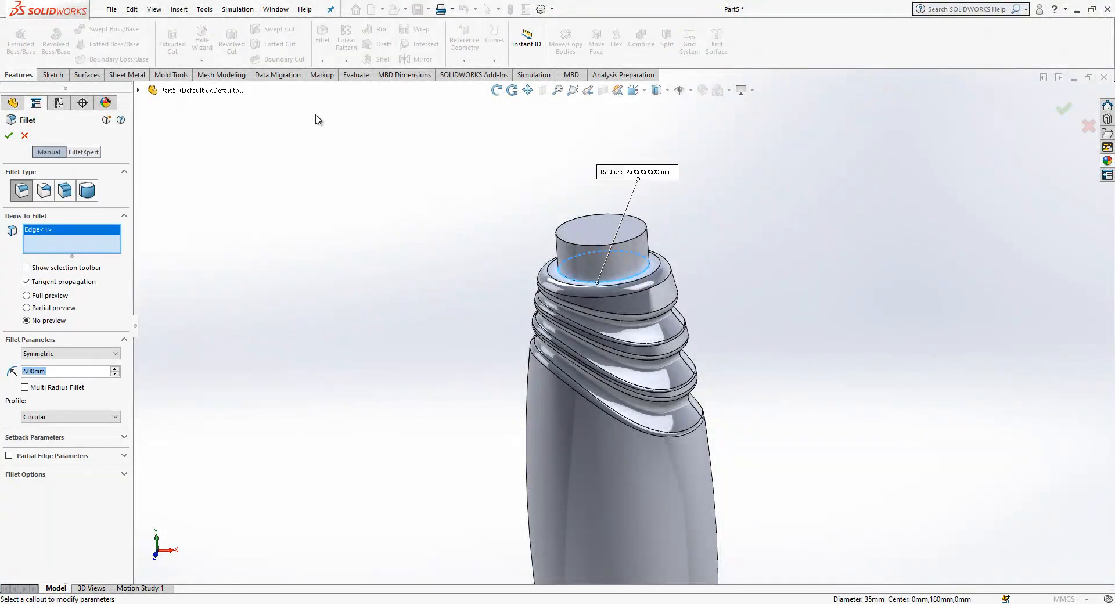
key("Return")
Change the model's background scene to plain white
middle_click_drag(628, 258, 617, 307)
scroll(638, 337, "up", 1)
scroll(655, 386, "down", 2)
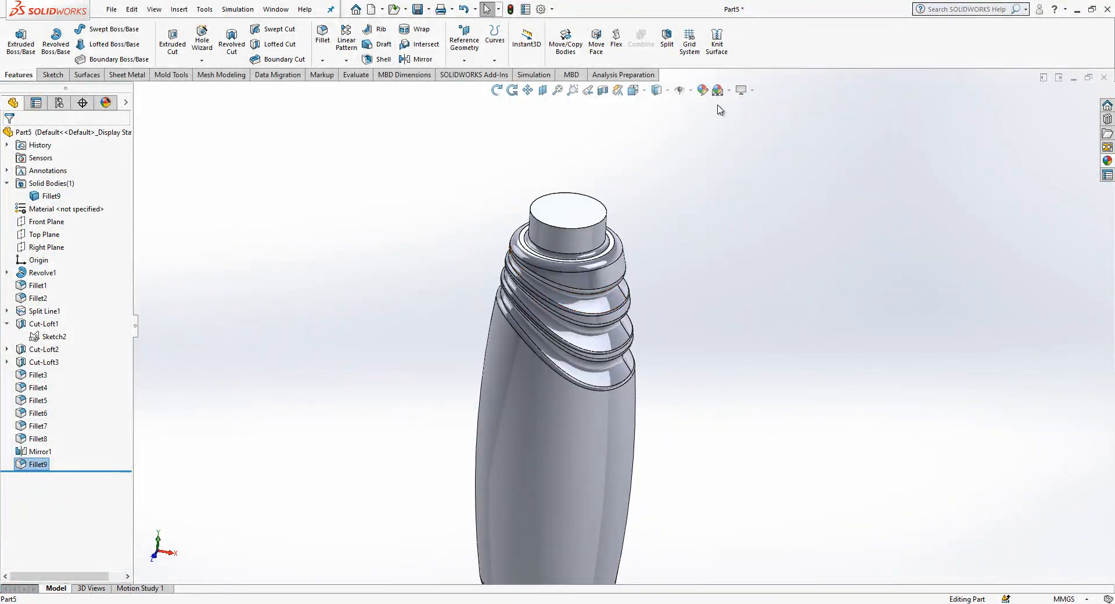
left_click(729, 90)
left_click(766, 25)
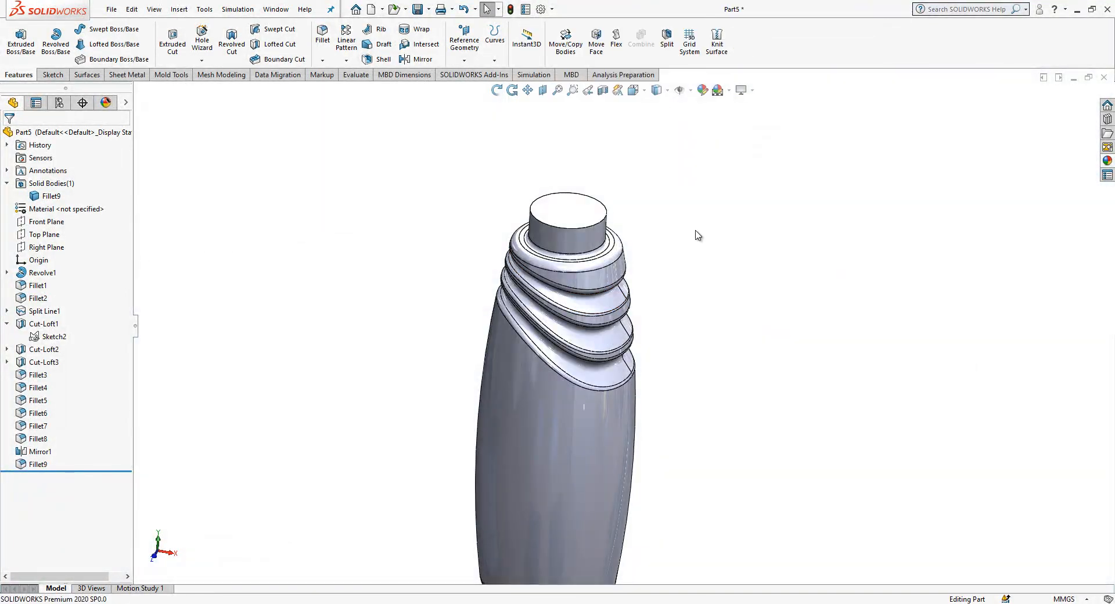
Shell the bottle to a 2 mm wall thickness, removing the neck's top face
scroll(590, 294, "down", 1)
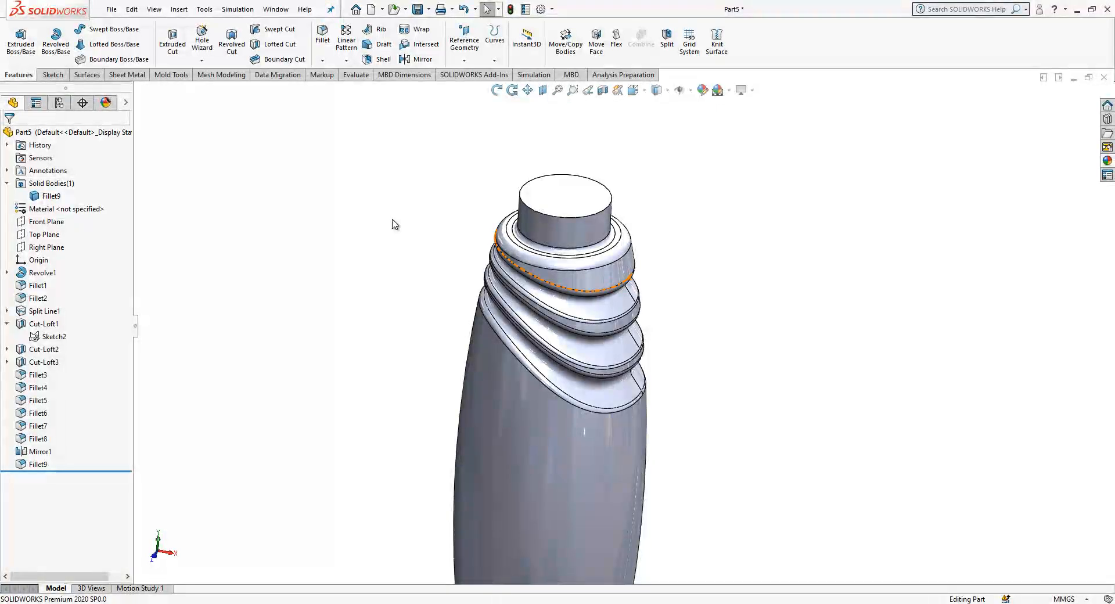
scroll(395, 225, "up", 2)
scroll(580, 374, "down", 2)
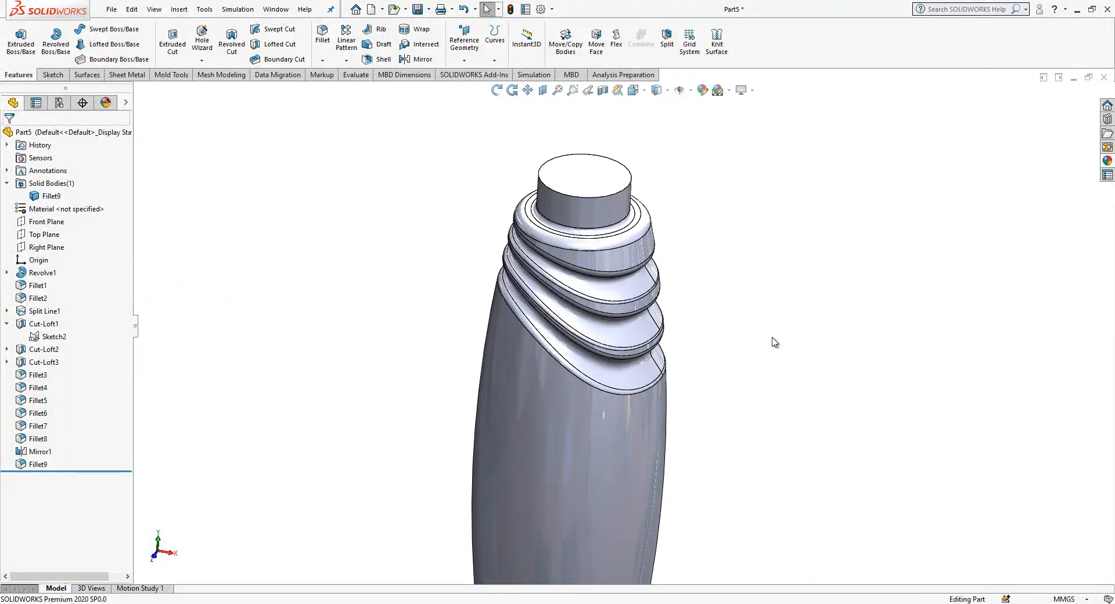
scroll(774, 343, "up", 2)
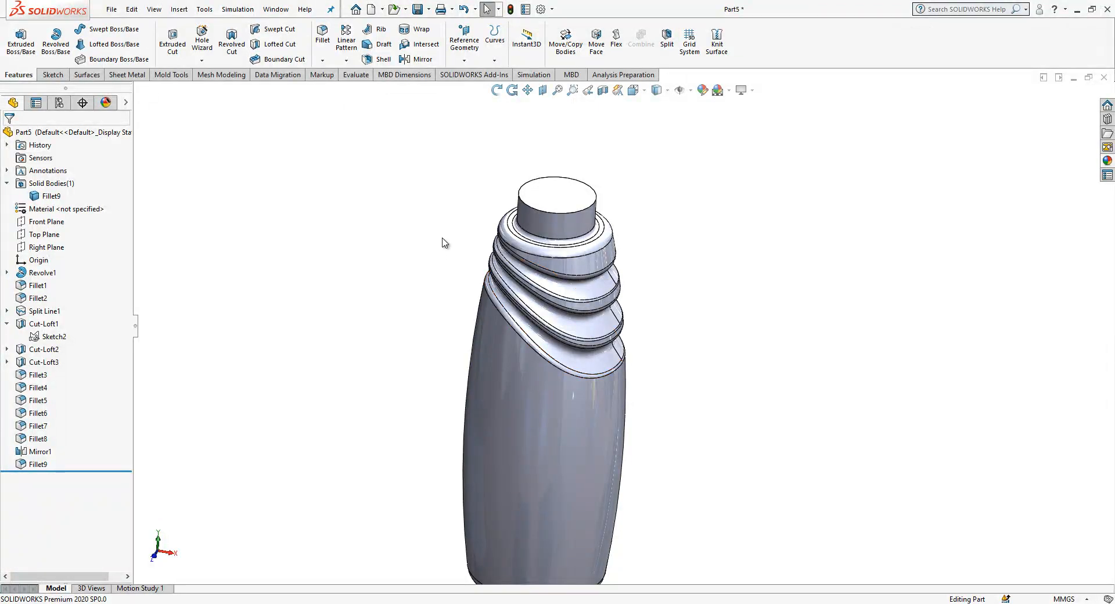
left_click(383, 59)
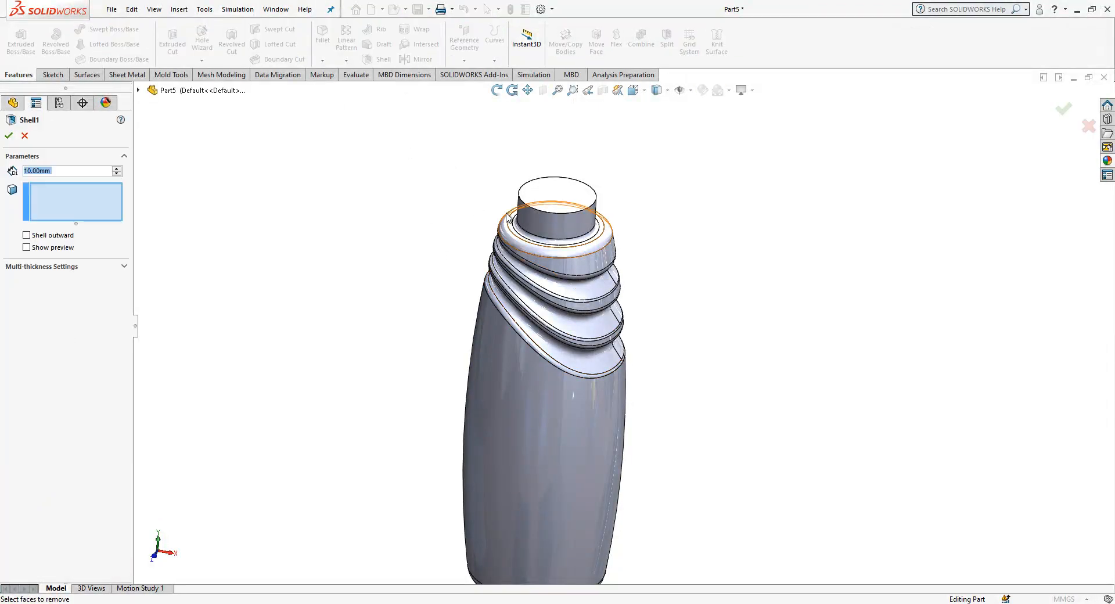
left_click(558, 195)
type("2")
key("Return")
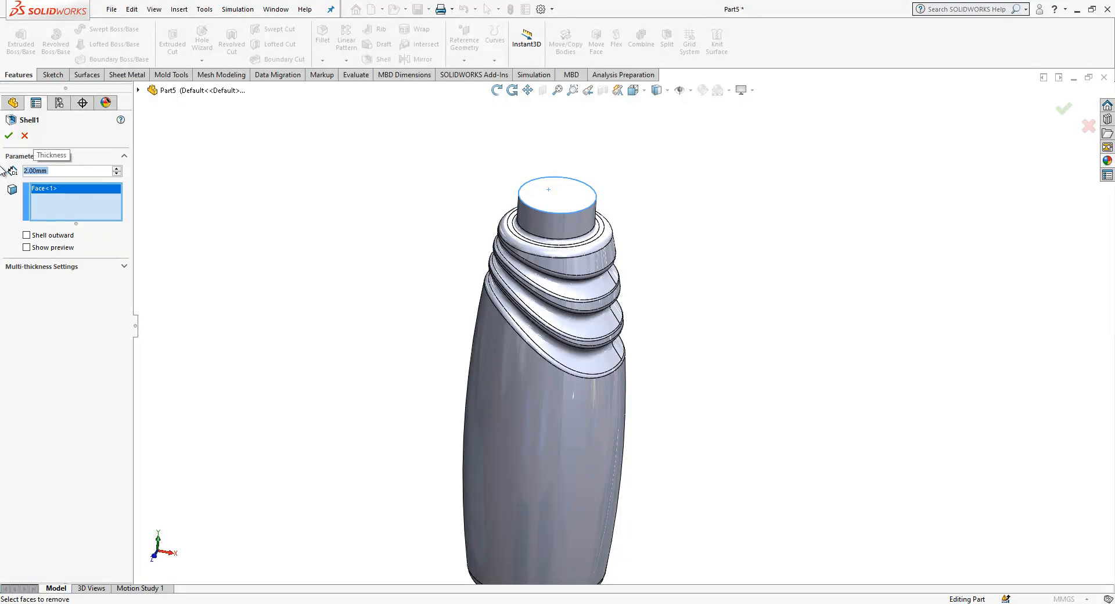
left_click(8, 136)
left_click(591, 318)
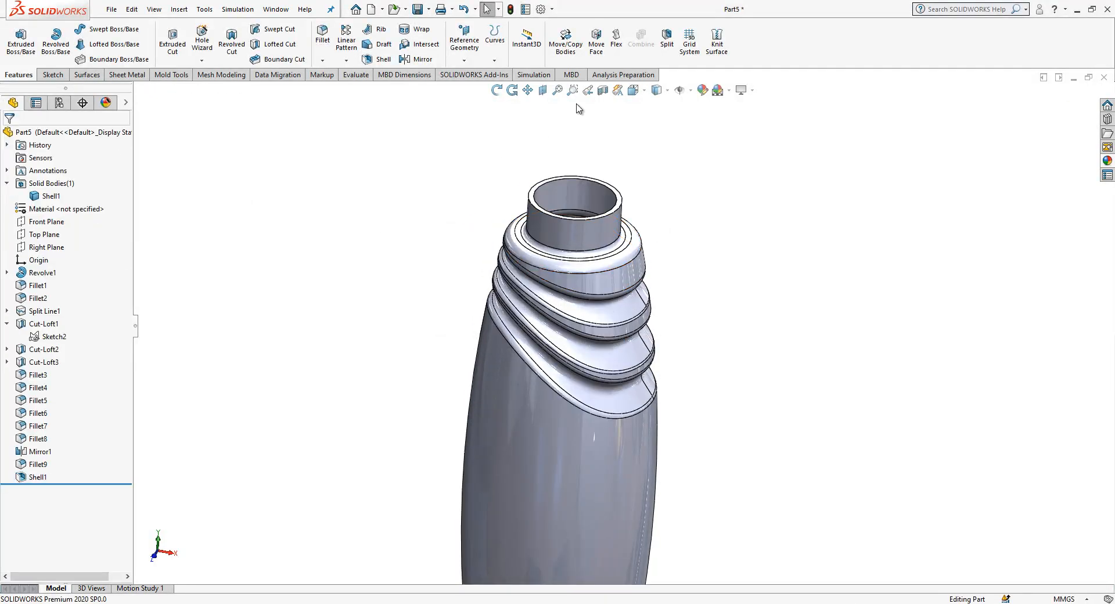
Turn on a section view that cuts the bottle open lengthwise
left_click(602, 90)
scroll(525, 280, "down", 5)
middle_click_drag(466, 300, 450, 230)
key("Return")
Examine the shelled wall and the inner edges of the grip grooves in the sectioned bottle
middle_click_drag(542, 305, 569, 271)
scroll(481, 330, "down", 3)
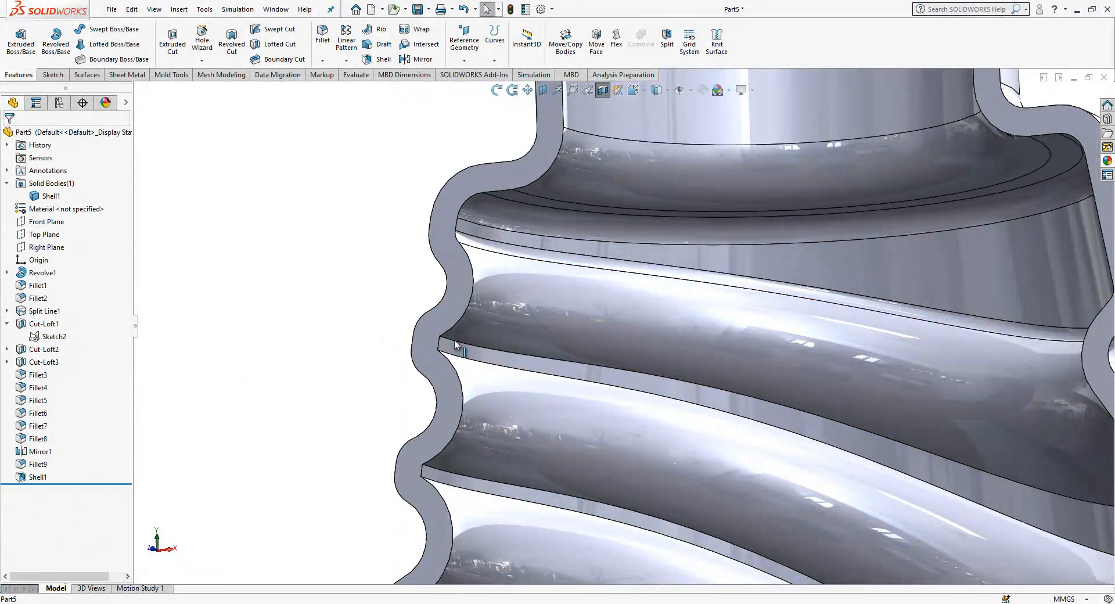
left_click(457, 344)
middle_click_drag(457, 345, 471, 367)
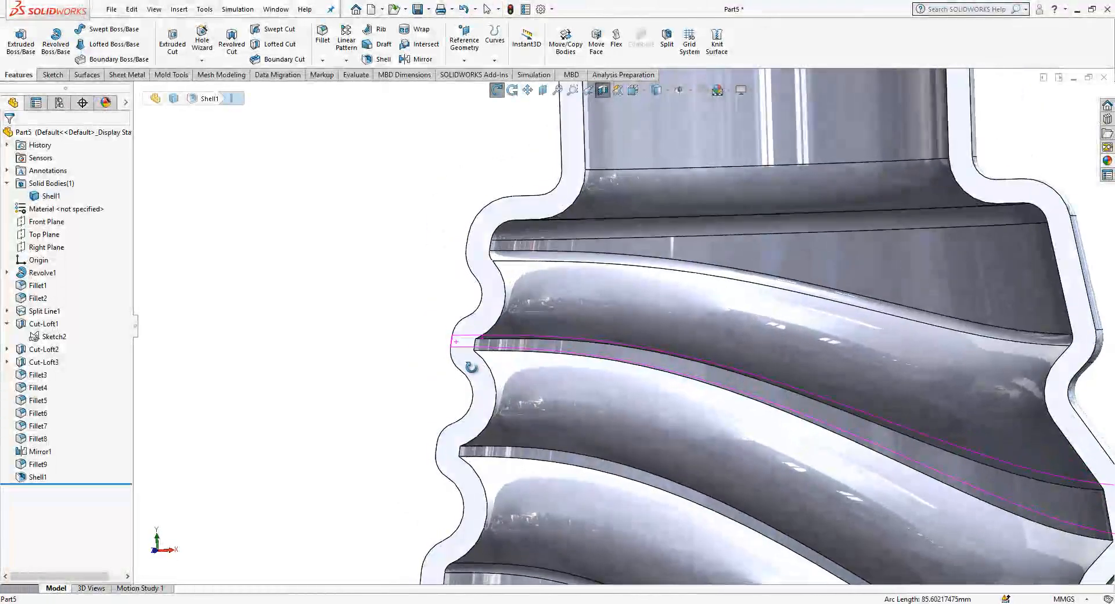
scroll(471, 367, "up", 3)
scroll(620, 300, "up", 2)
middle_click_drag(620, 299, 615, 336)
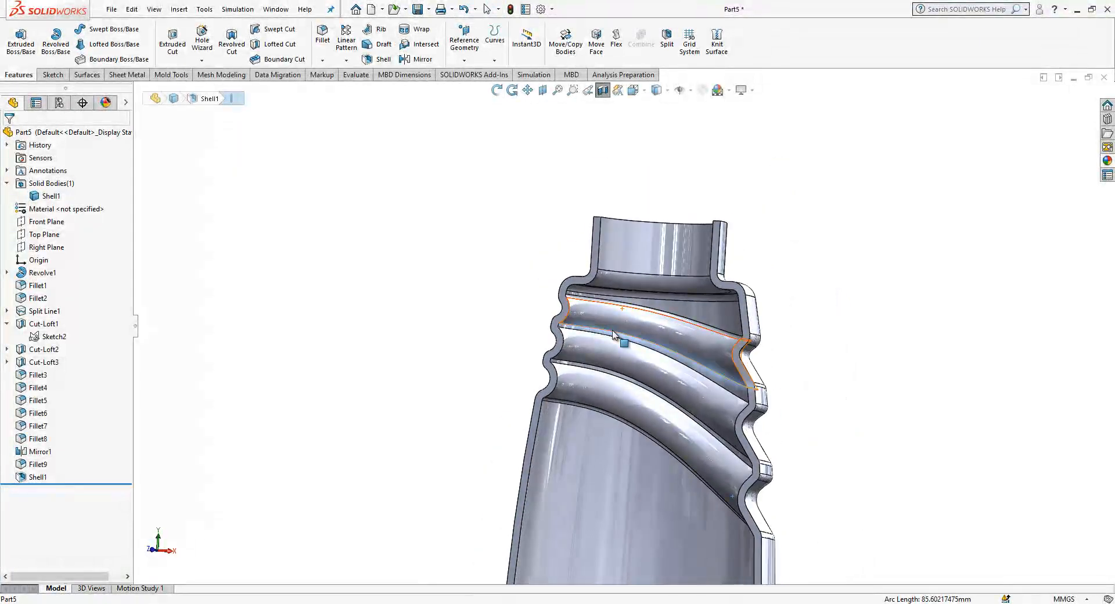
left_click(486, 333)
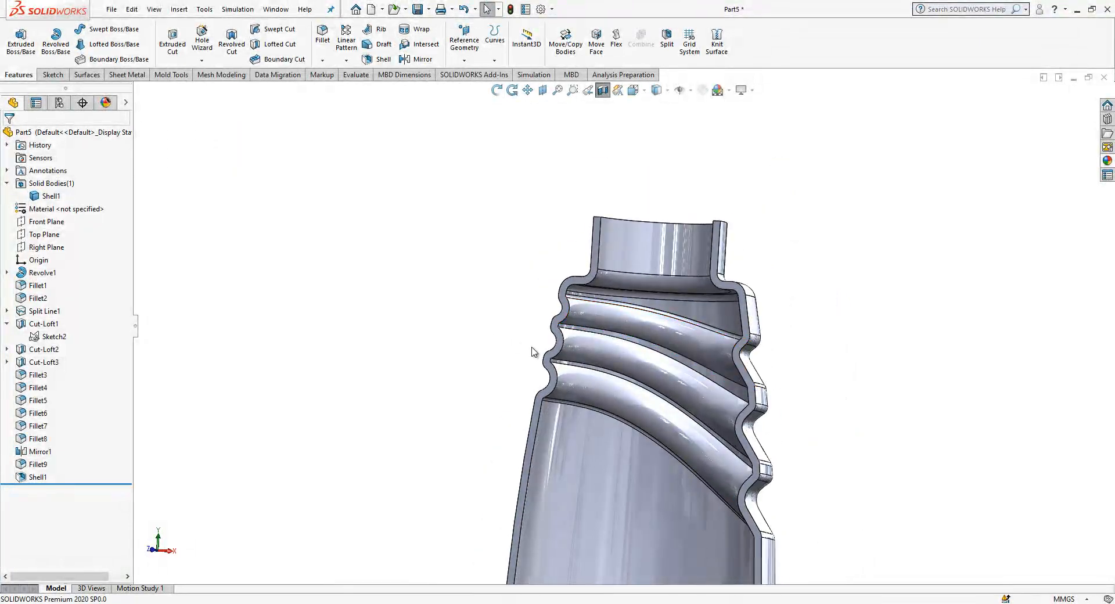
Change the radius of the fillet at the base of the bottle's neck to 1.5 mm
scroll(713, 380, "down", 2)
left_click(37, 463)
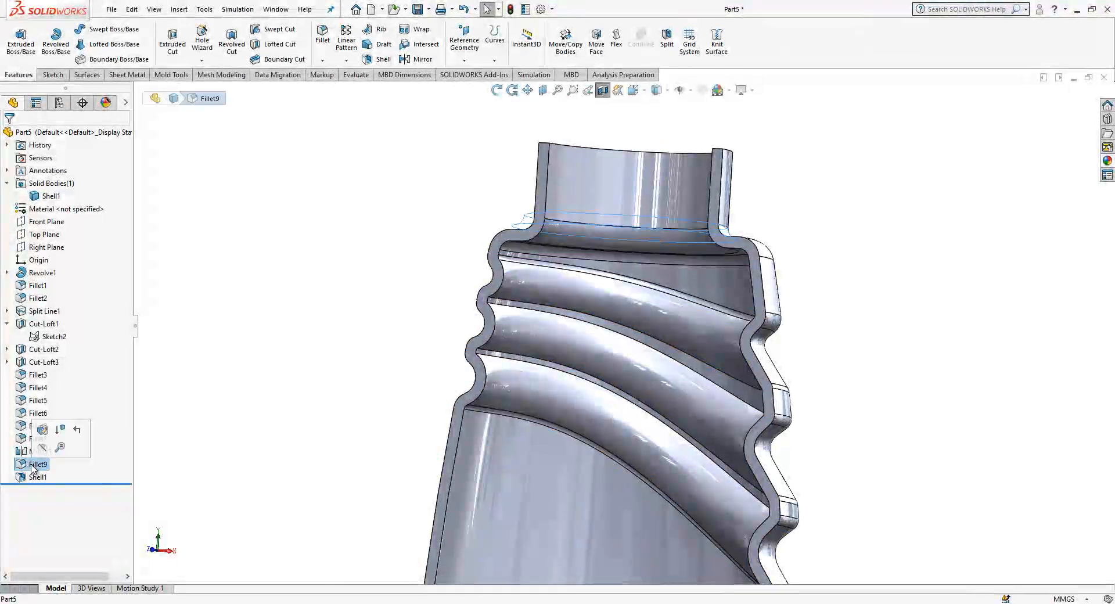
left_click(41, 428)
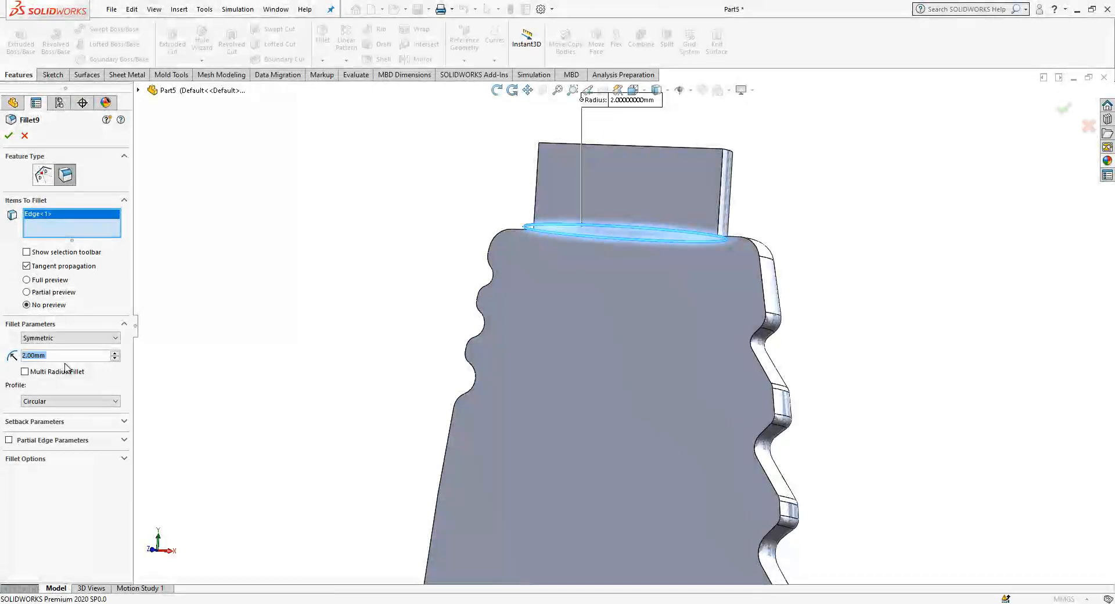
type("1.5")
key("Return")
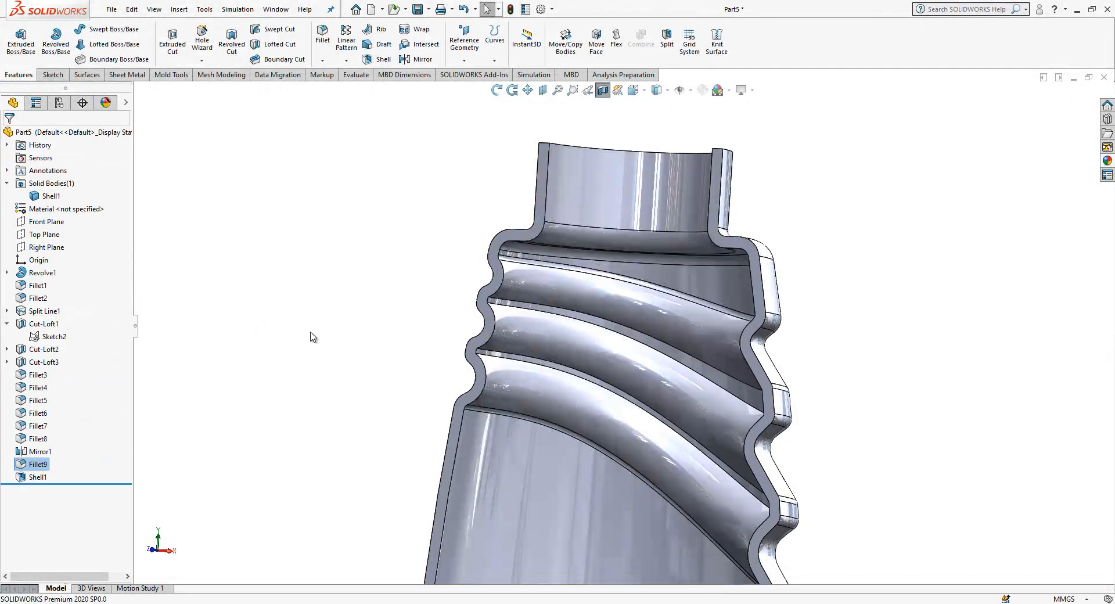
Inspect the shelled neck and grooves in section, and turn off the section view to show the complete bottle
scroll(523, 308, "down", 5)
left_click(532, 303)
mouse_move(532, 304)
middle_mouse_down()
mouse_move(552, 331)
mouse_move(579, 341)
mouse_move(537, 299)
mouse_move(543, 287)
middle_mouse_up()
scroll(541, 288, "up", 8)
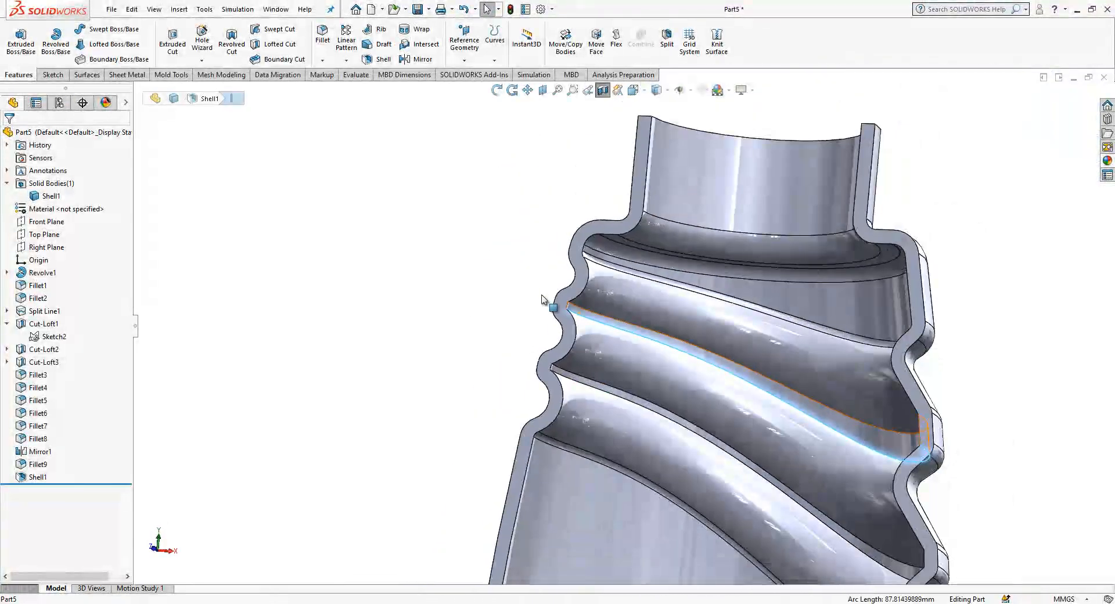
middle_click_drag(647, 372, 655, 319)
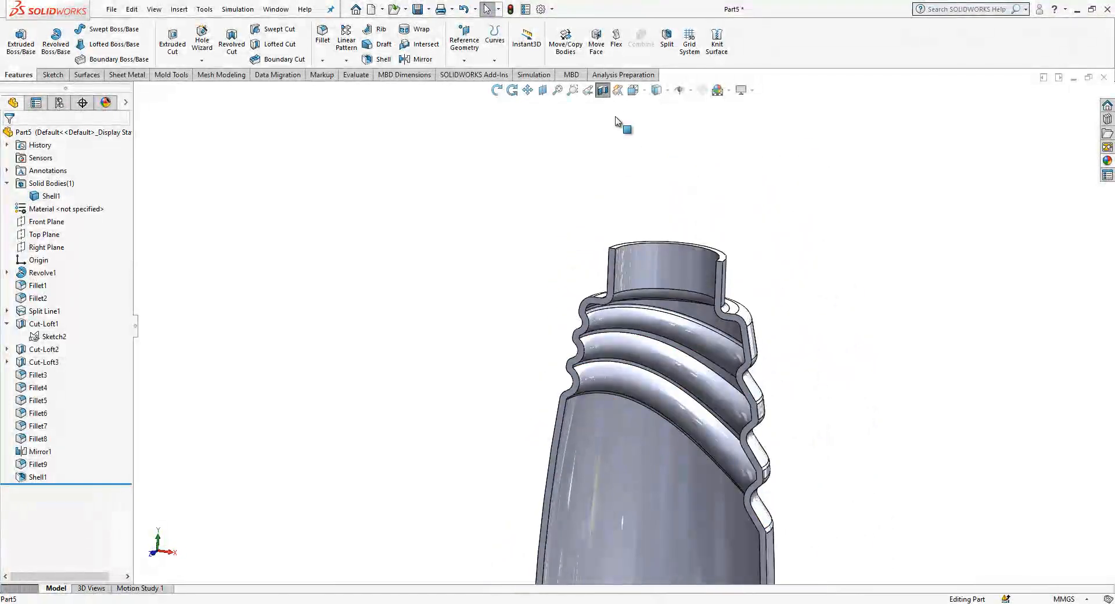
left_click(602, 89)
middle_click_drag(627, 219, 688, 409)
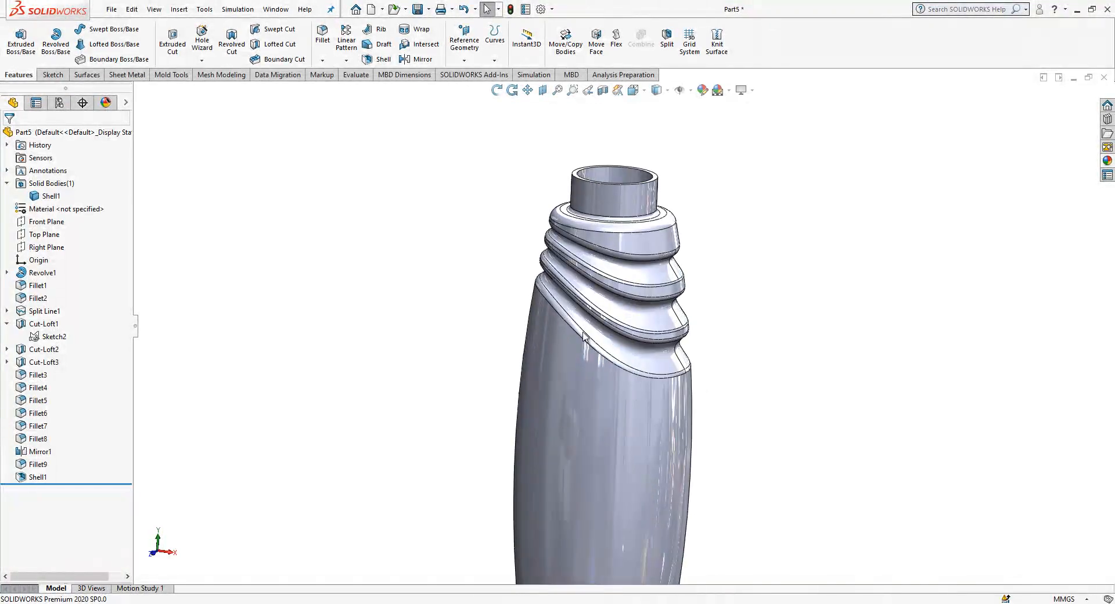
middle_click_drag(571, 313, 596, 322)
scroll(590, 324, "down", 1)
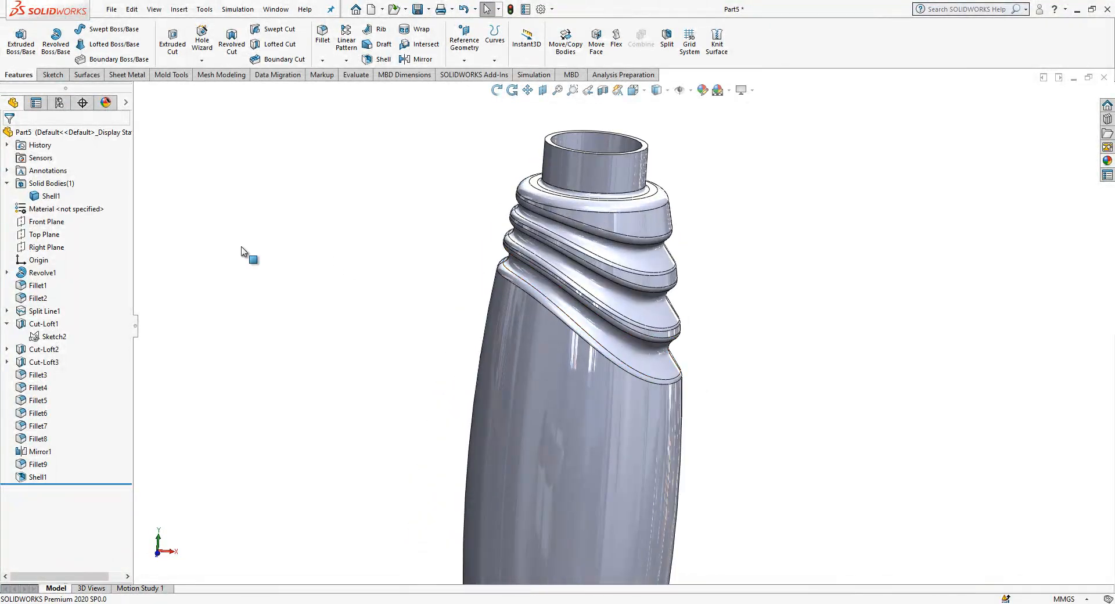
View the bottle square to the Front Plane and start a new sketch on that plane
left_click(46, 221)
left_click(103, 202)
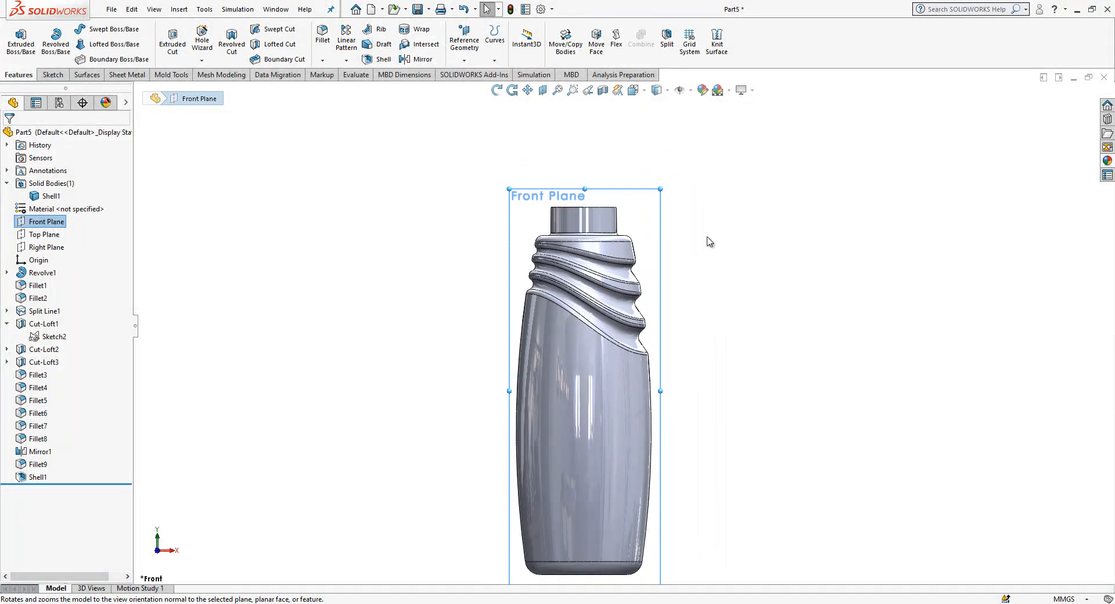
scroll(653, 181, "down", 2)
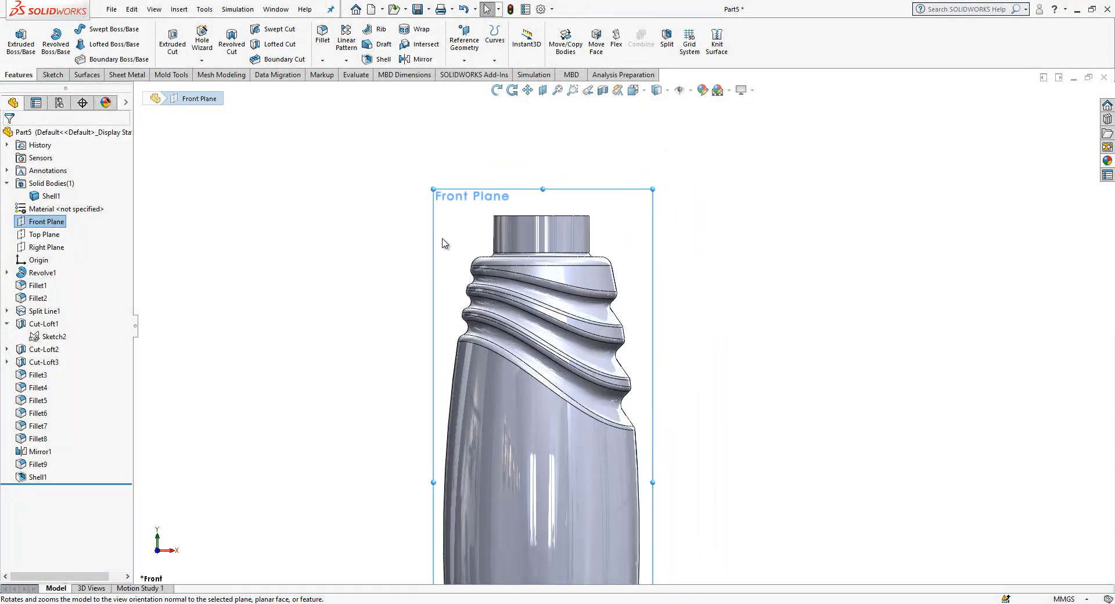
left_click(406, 248)
scroll(587, 261, "down", 2)
left_click(46, 223)
left_click(40, 209)
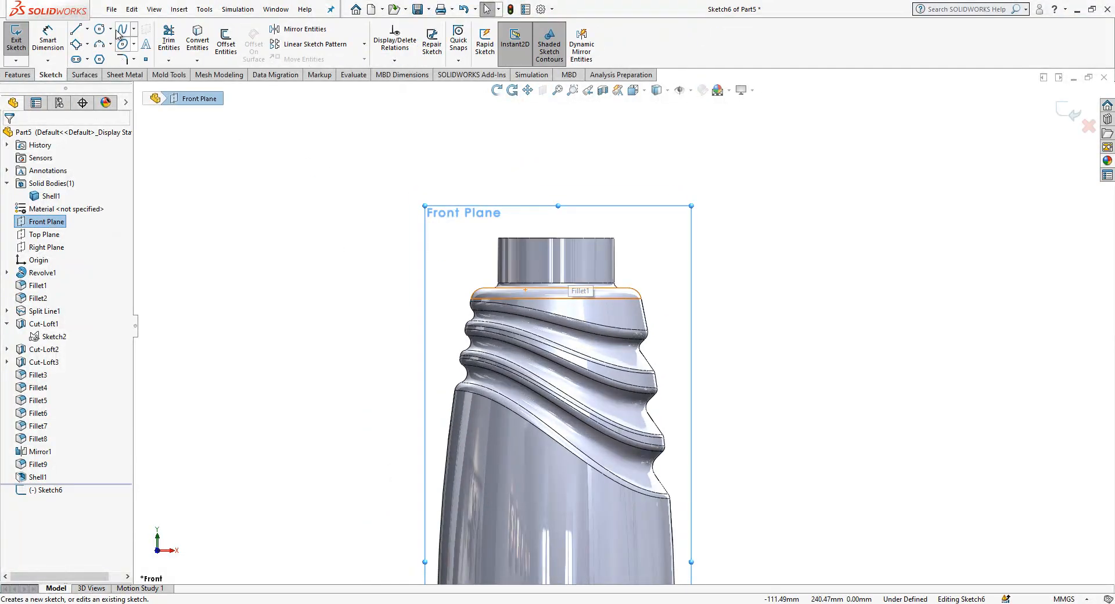
Sketch a vertical construction line about 15 mm down from the neck's top centre and a horizontal one about 20 mm leftward along the shoulder
left_click(75, 29)
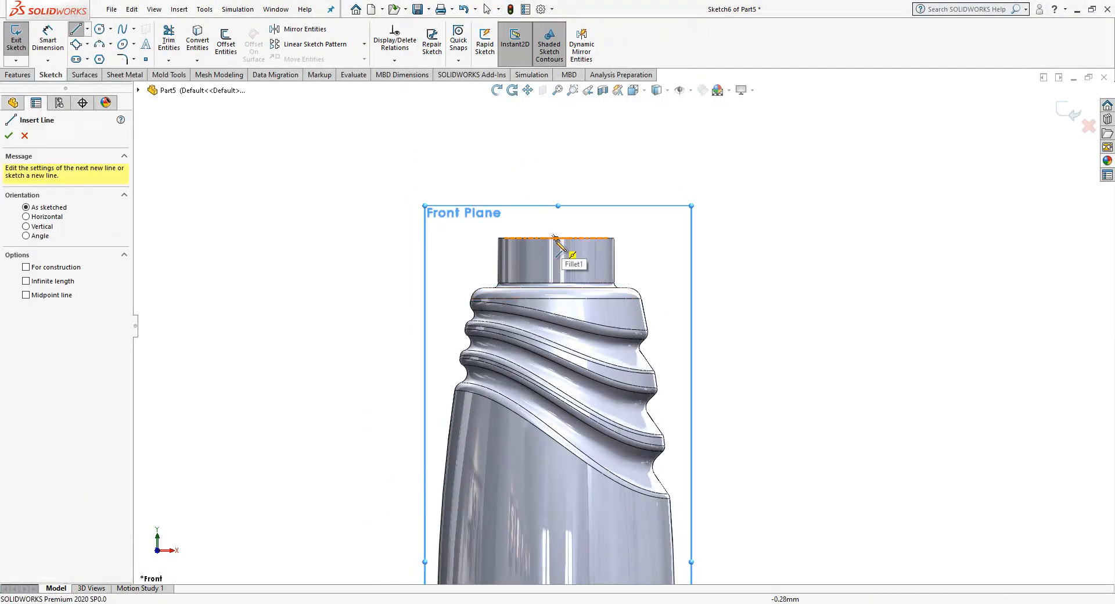
left_click(554, 238)
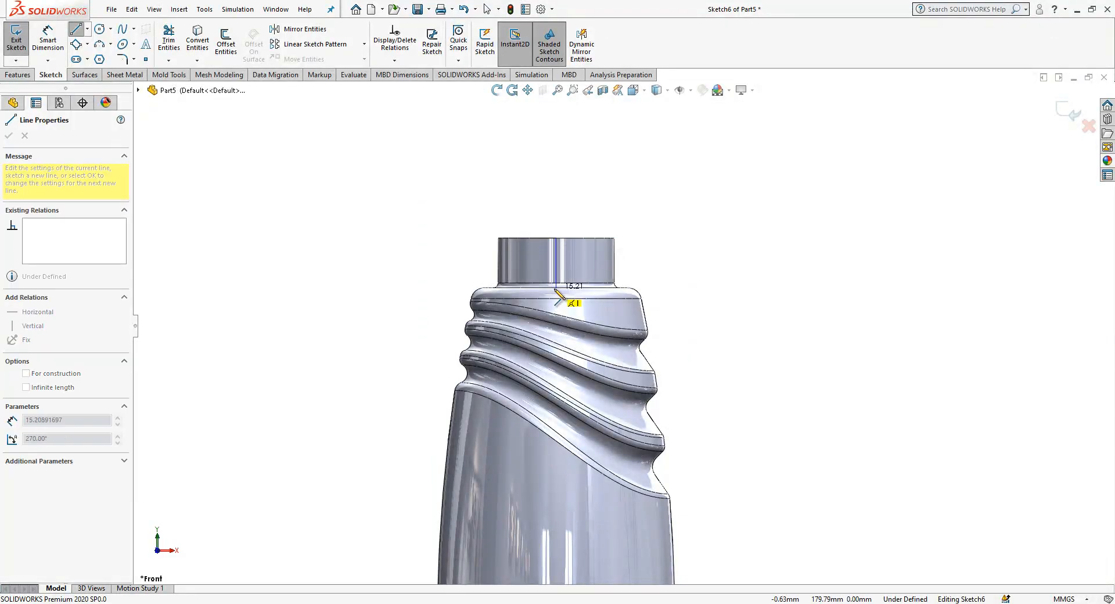
left_click(556, 288)
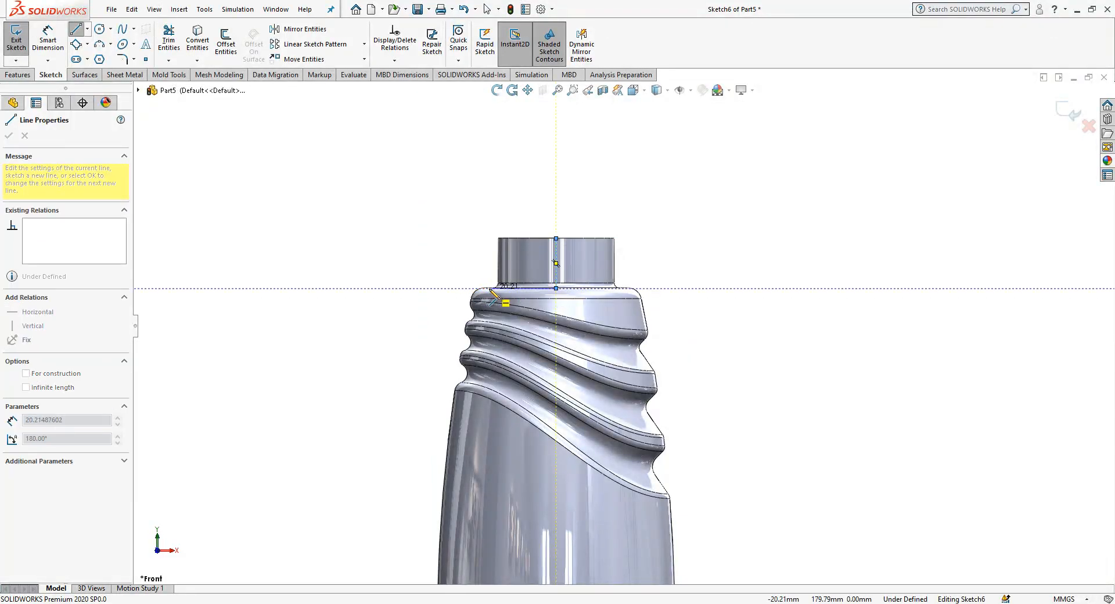
scroll(490, 289, "down", 5)
left_click(529, 300)
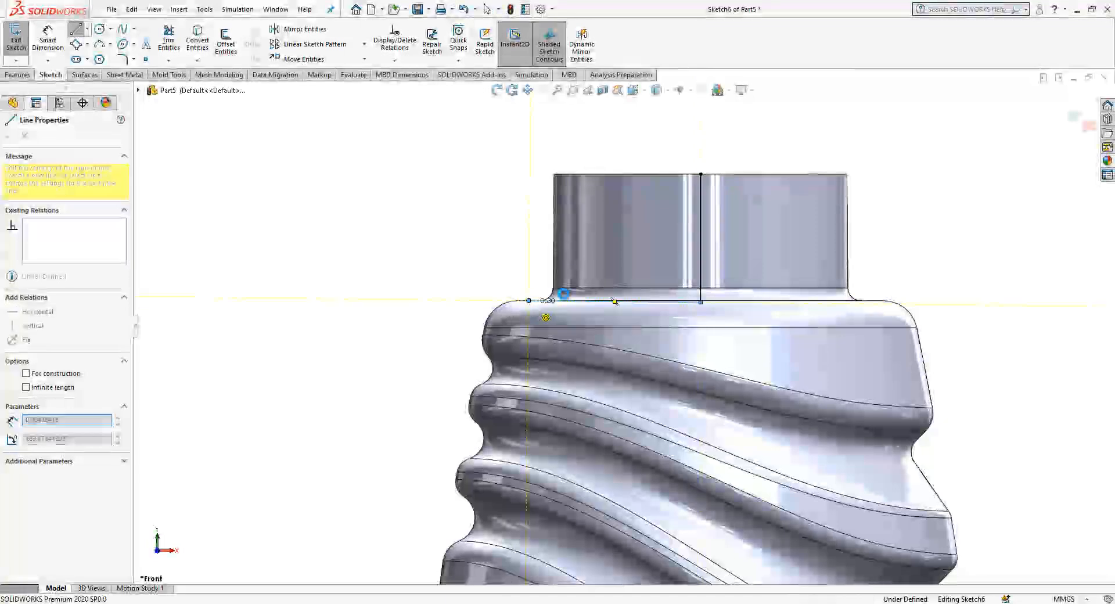
key("Escape")
left_click(700, 301)
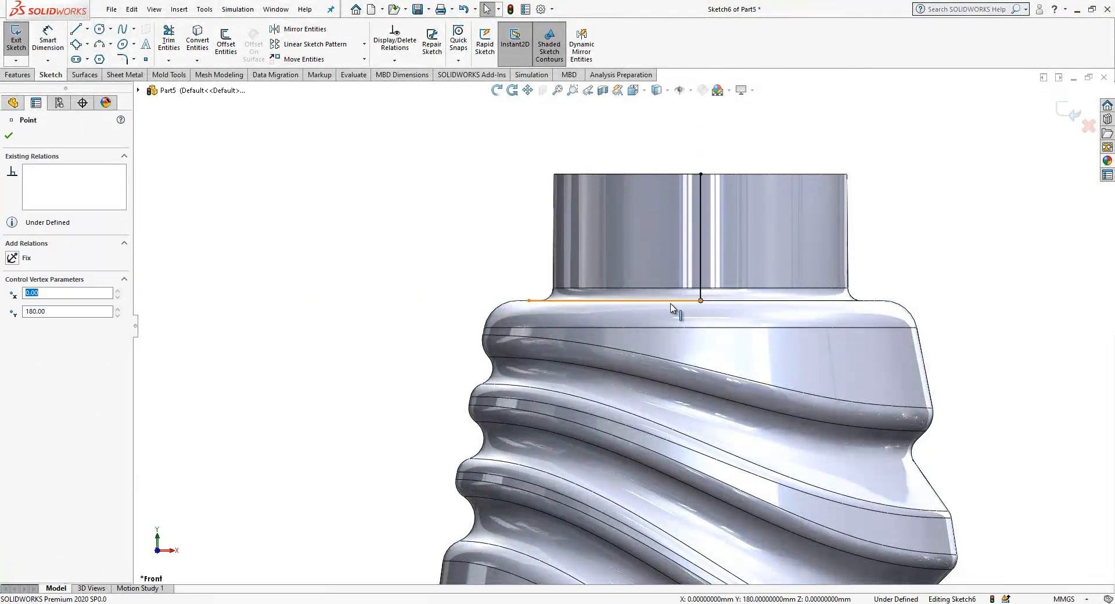
left_click_drag(990, 123, 563, 341)
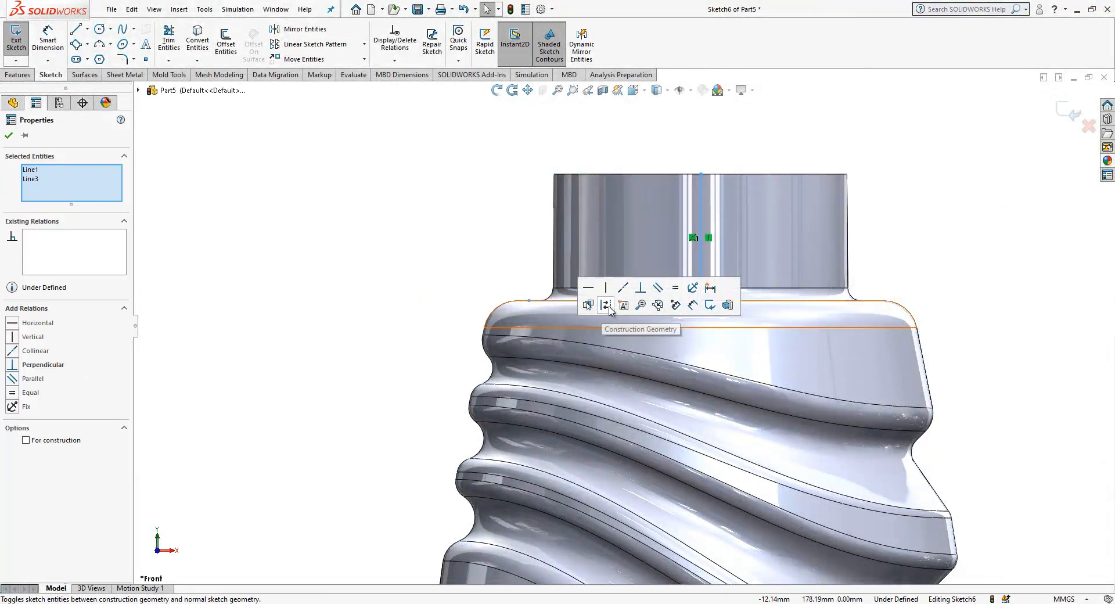
key("Escape")
scroll(621, 325, "up", 3)
scroll(785, 284, "up", 3)
scroll(784, 284, "down", 2)
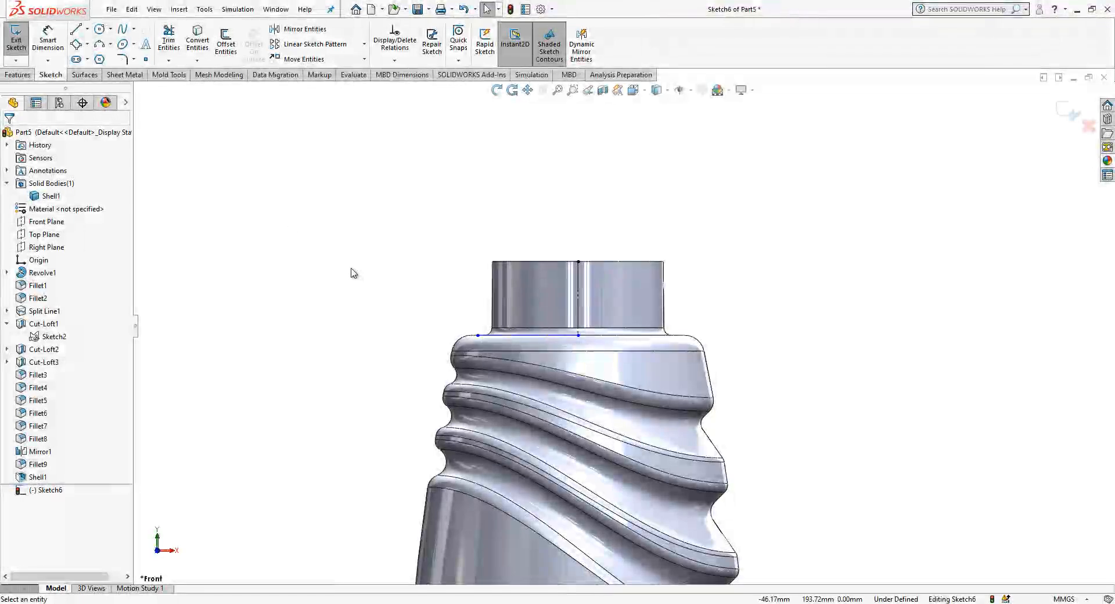
Draw a three-point arc of about 98 mm radius upward from the horizontal line's outer end, and raise its upper end slightly
left_click(101, 44)
left_click(477, 334)
left_click(524, 97)
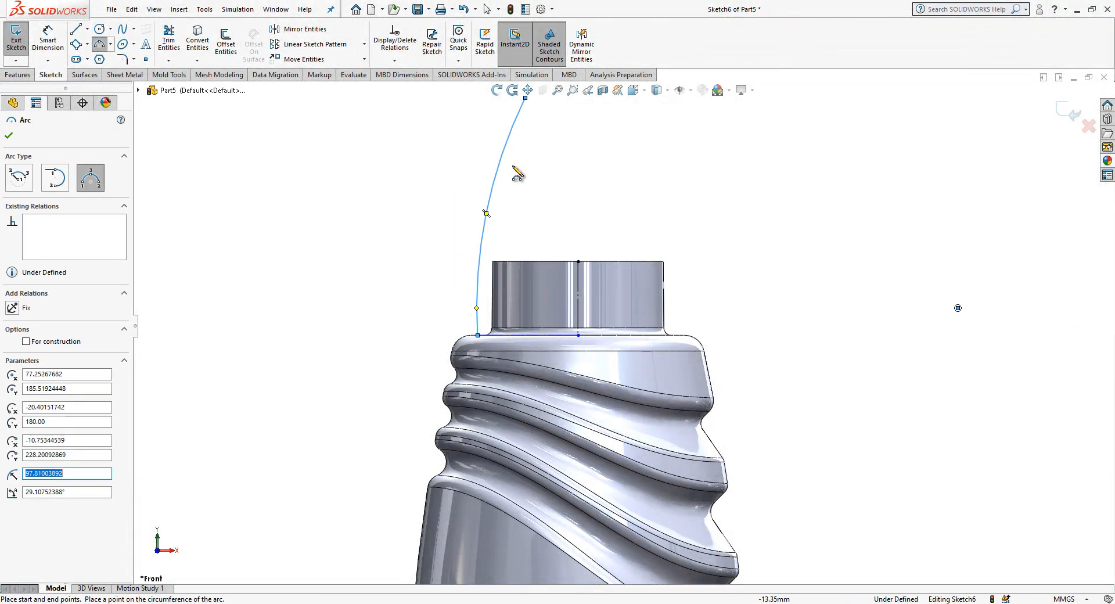
left_click(500, 192)
key("Escape")
scroll(553, 201, "up", 2)
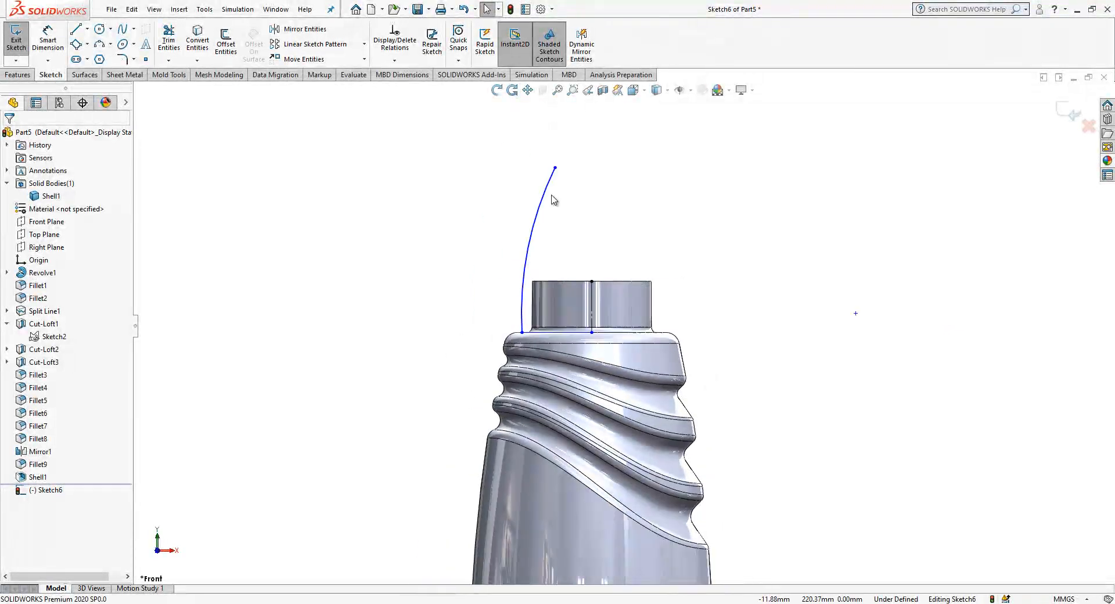
left_click_drag(555, 168, 556, 142)
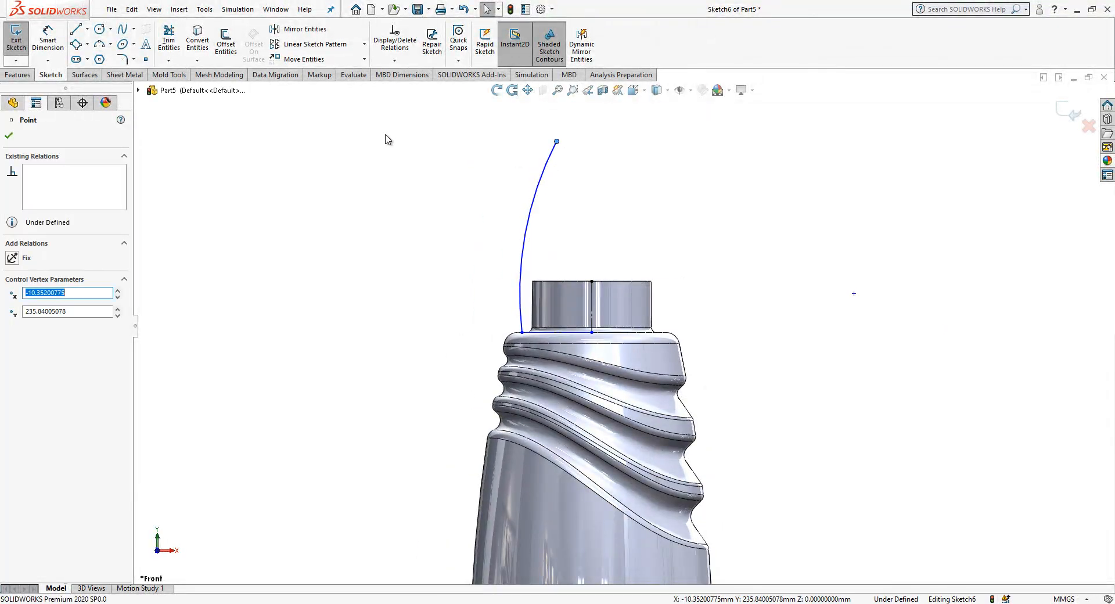
left_click(452, 151)
Add a slanted construction line about 25 mm long running down and outward from the arc's lower end
left_click(522, 332)
left_click(475, 404)
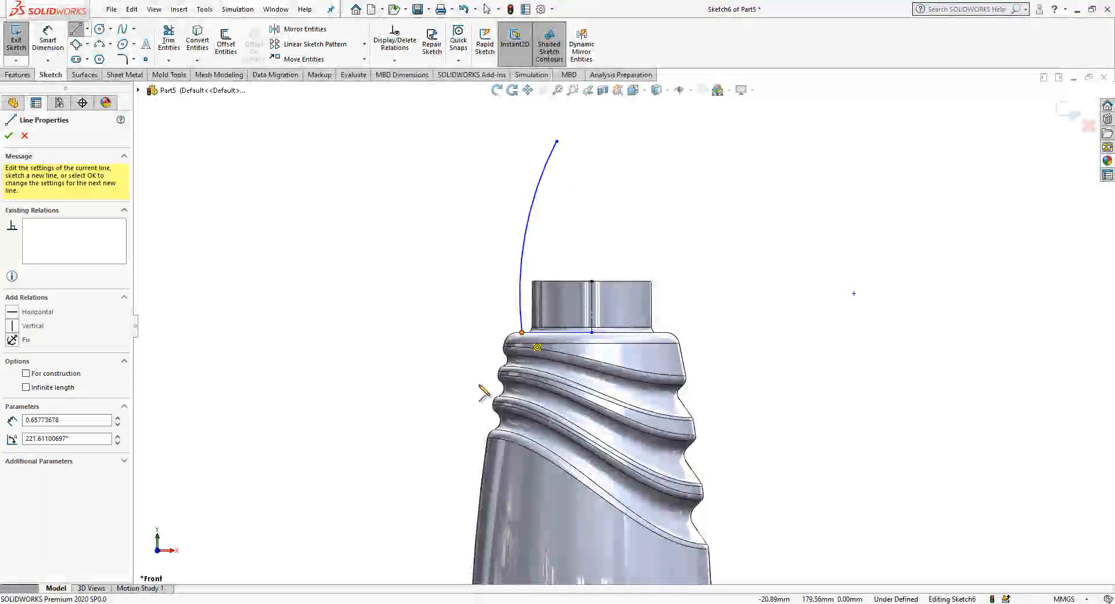
key("Escape")
left_click(502, 370)
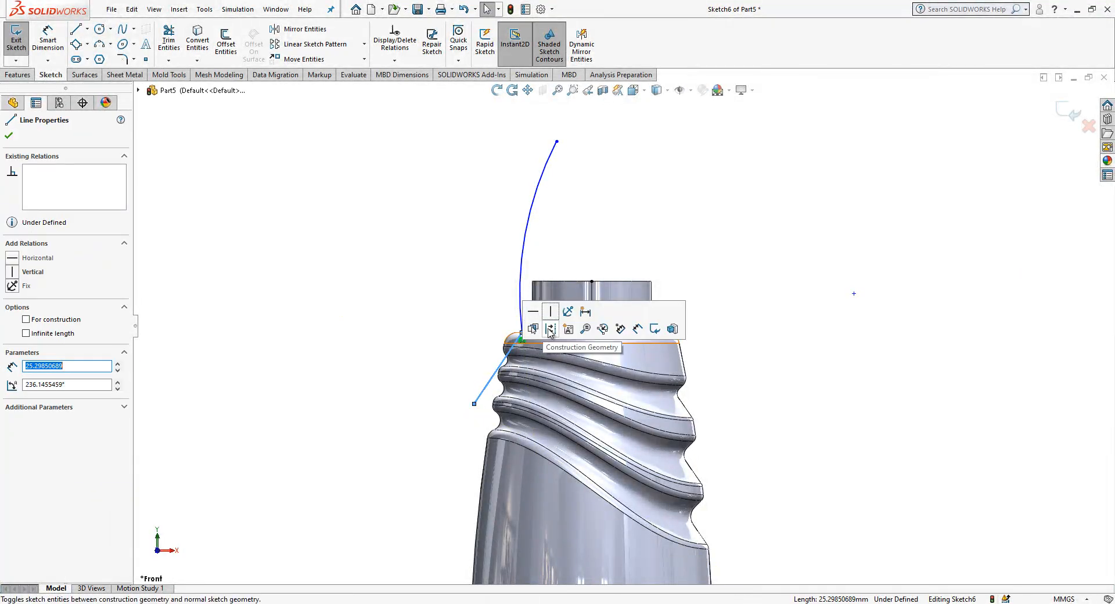
left_click(525, 316)
Make the arc tangent to the slanted construction line and reposition the profile by moving its geometry outward
left_click(520, 317)
left_click(496, 370, "ctrl")
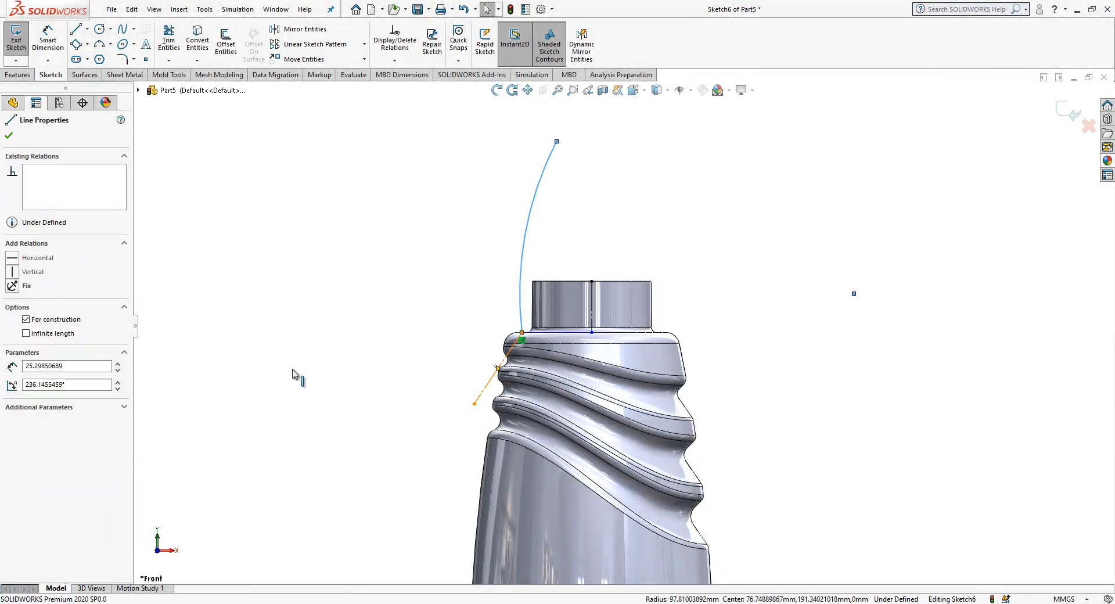
left_click(30, 324)
key("Escape")
left_click_drag(502, 367, 525, 194)
Dimension the height from the shoulder centre point to the arc's upper end at 55 mm
left_click(47, 42)
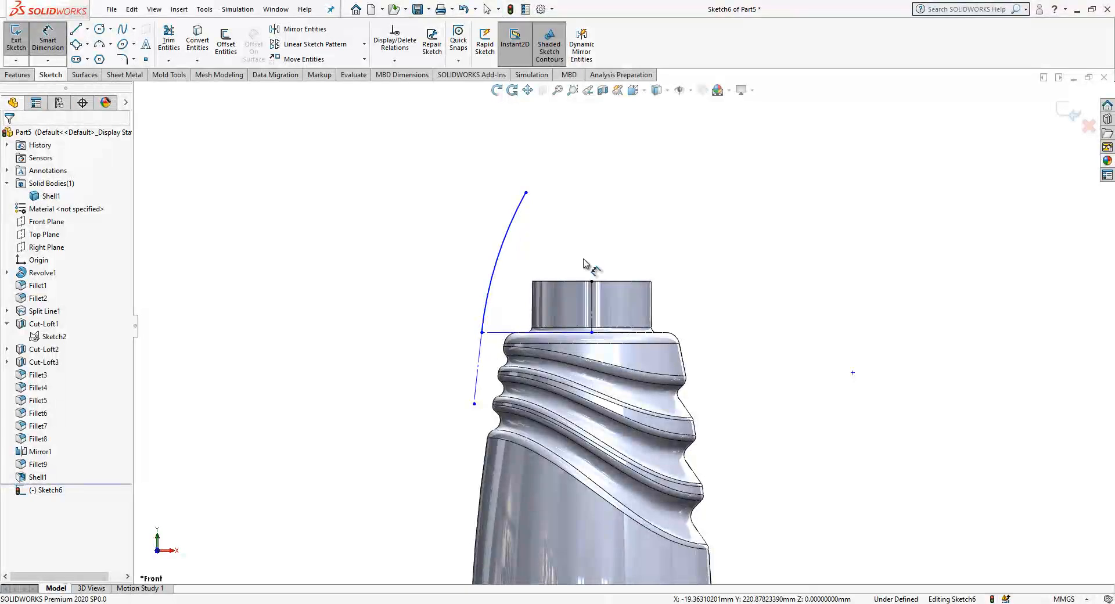
left_click(589, 333)
left_click(526, 193)
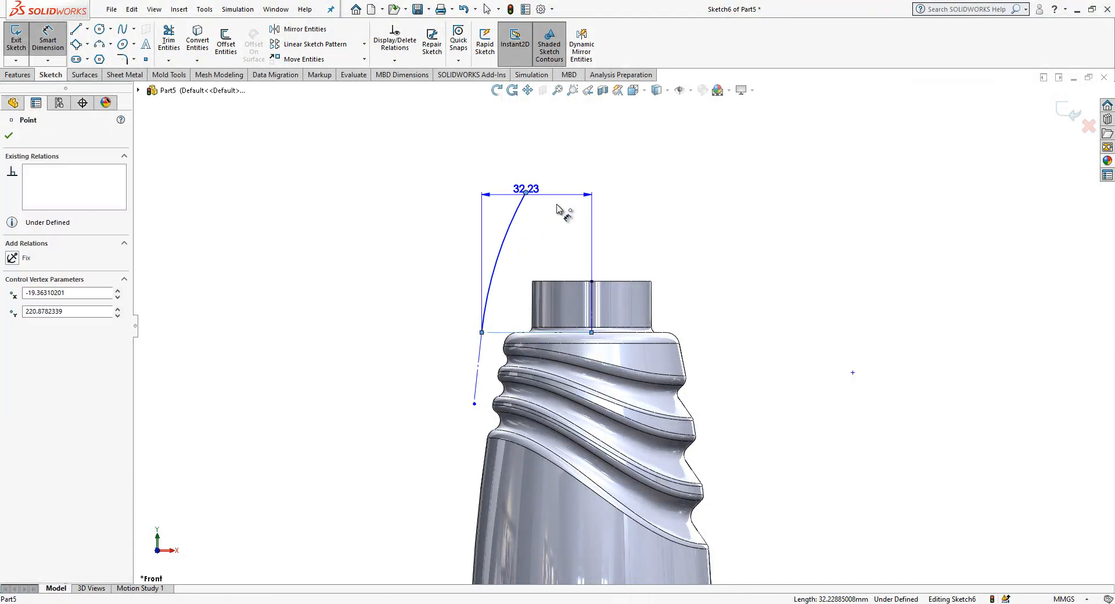
left_click(725, 277)
type("55")
key("Return")
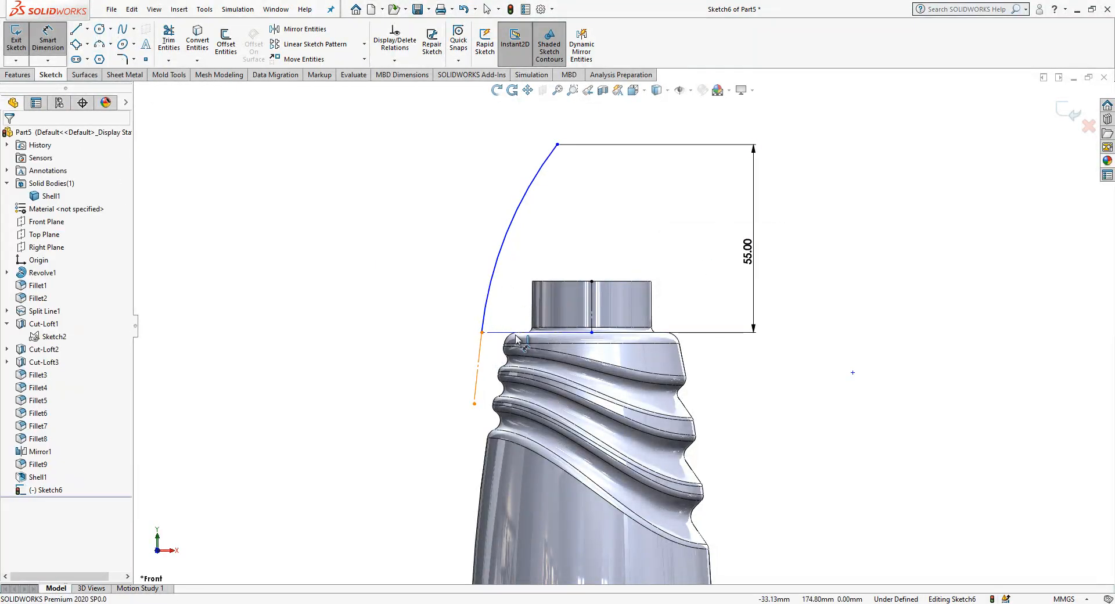
Dimension the angle between the slanted construction line and the vertical centreline at 2 degrees
left_click(480, 355)
left_click(590, 307)
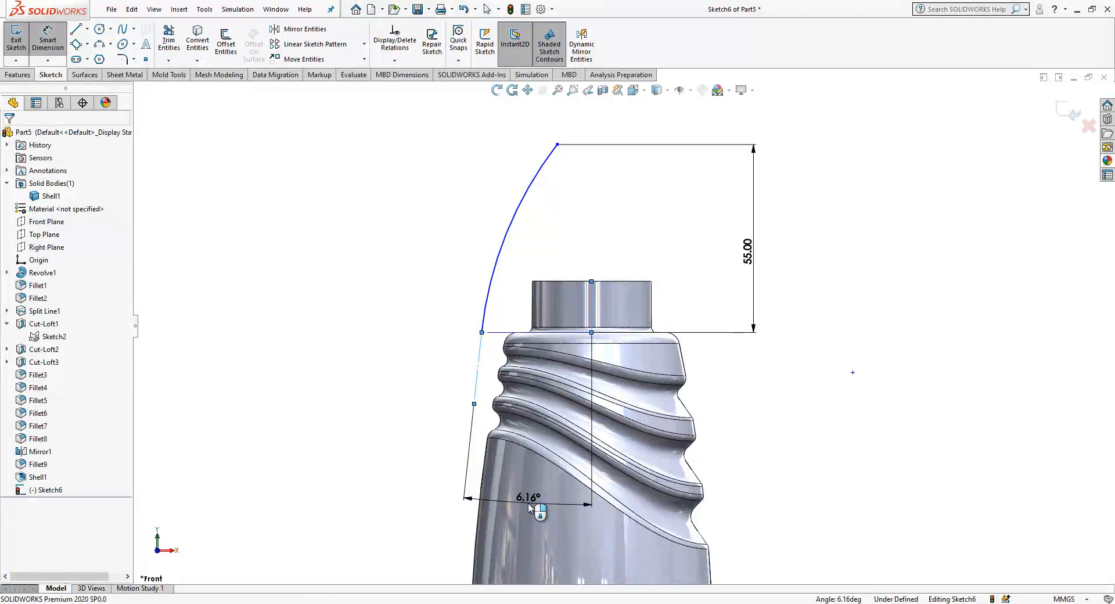
left_click(528, 505)
type("2")
key("Return")
left_click(364, 399)
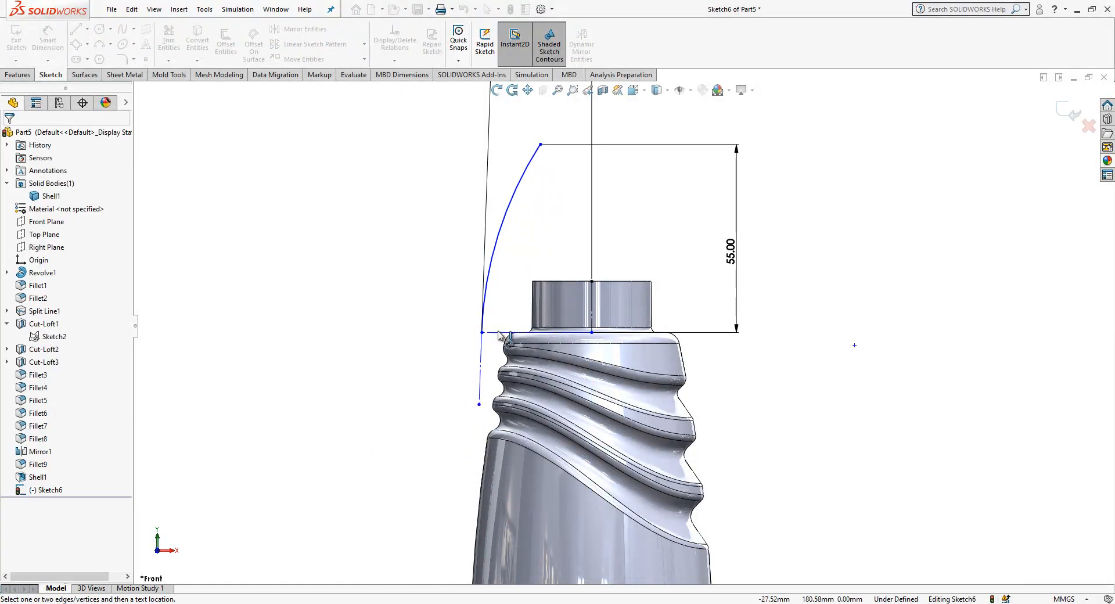
Dimension the horizontal construction line's length at 20 mm, and change that dimension to 22 mm
left_click(489, 334)
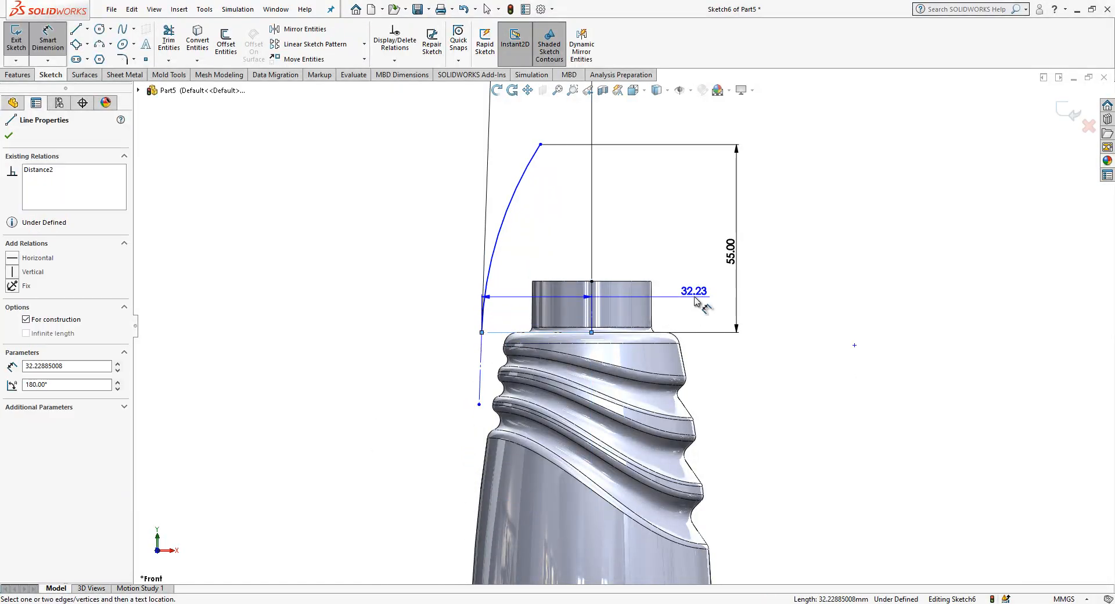
left_click(592, 258)
type("20")
key("Return")
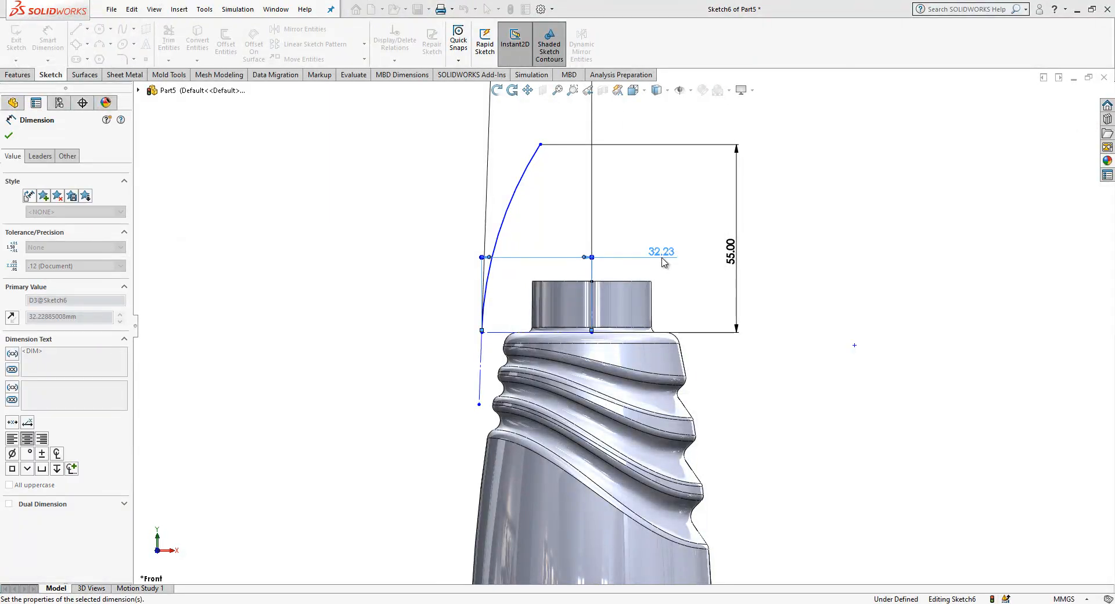
left_click(667, 250)
scroll(634, 275, "down", 2)
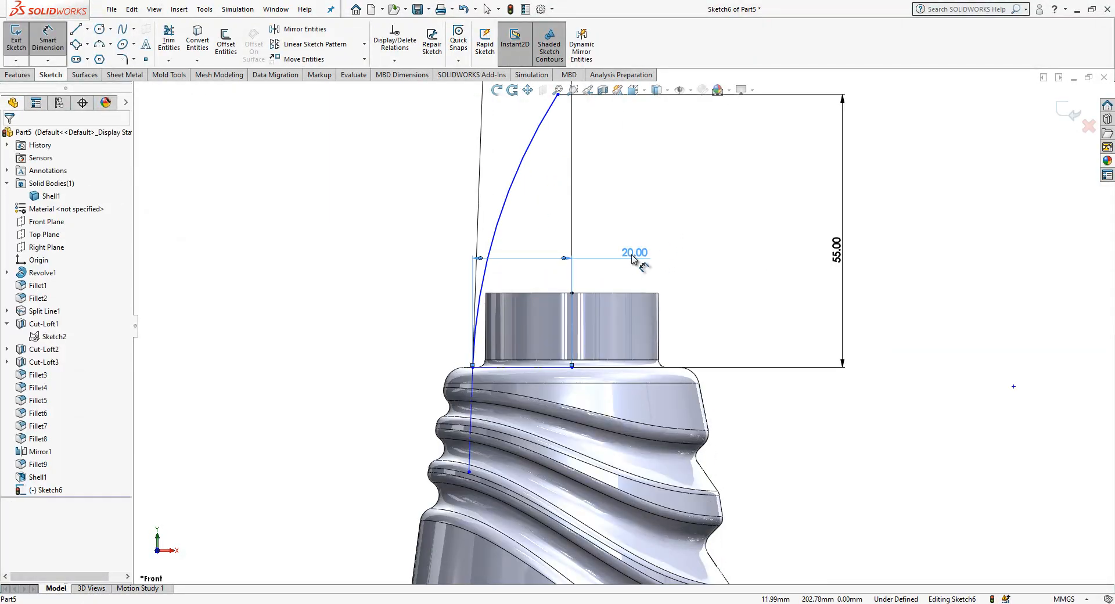
type("22")
key("Return")
scroll(557, 302, "up", 2)
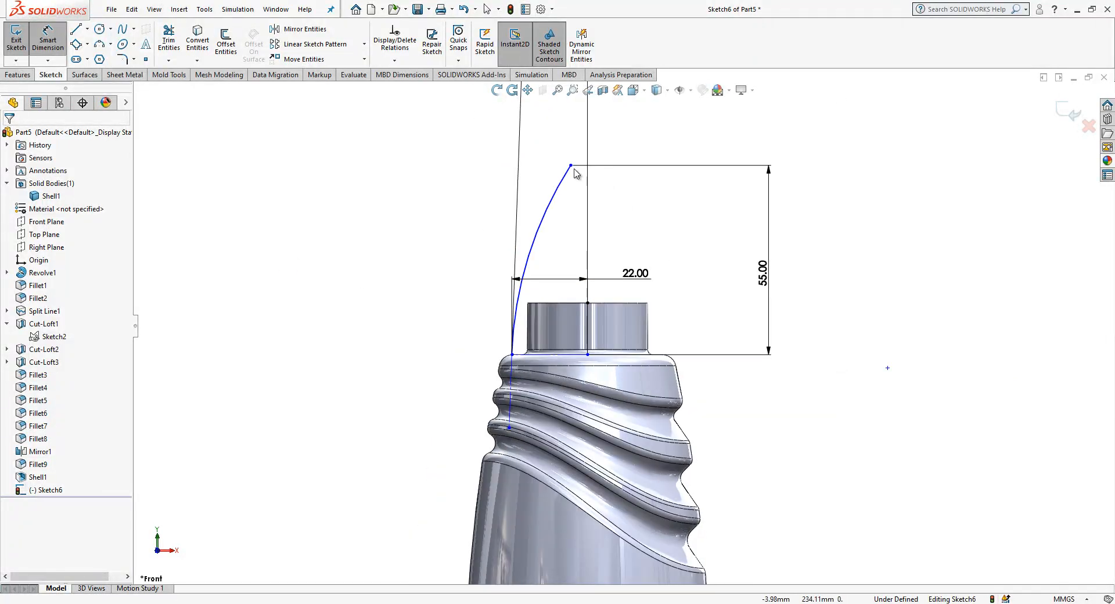
key("Escape")
Move the arc's upper end outward to flatten the curve, and make the 22 mm construction line horizontal
left_click_drag(571, 165, 540, 161)
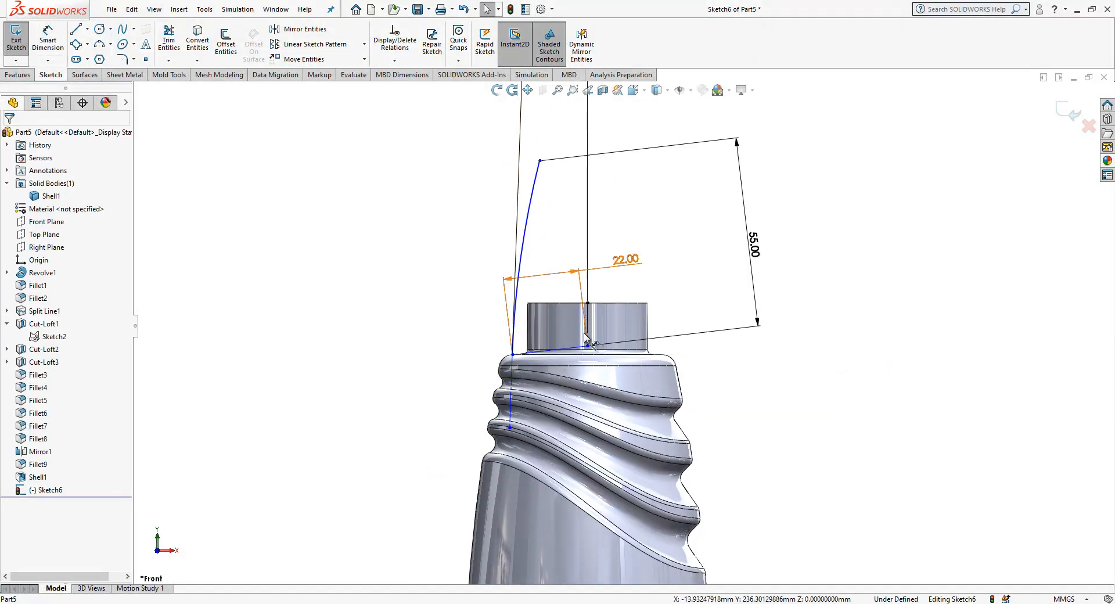
left_click(583, 346)
left_click(583, 348)
left_click(553, 319)
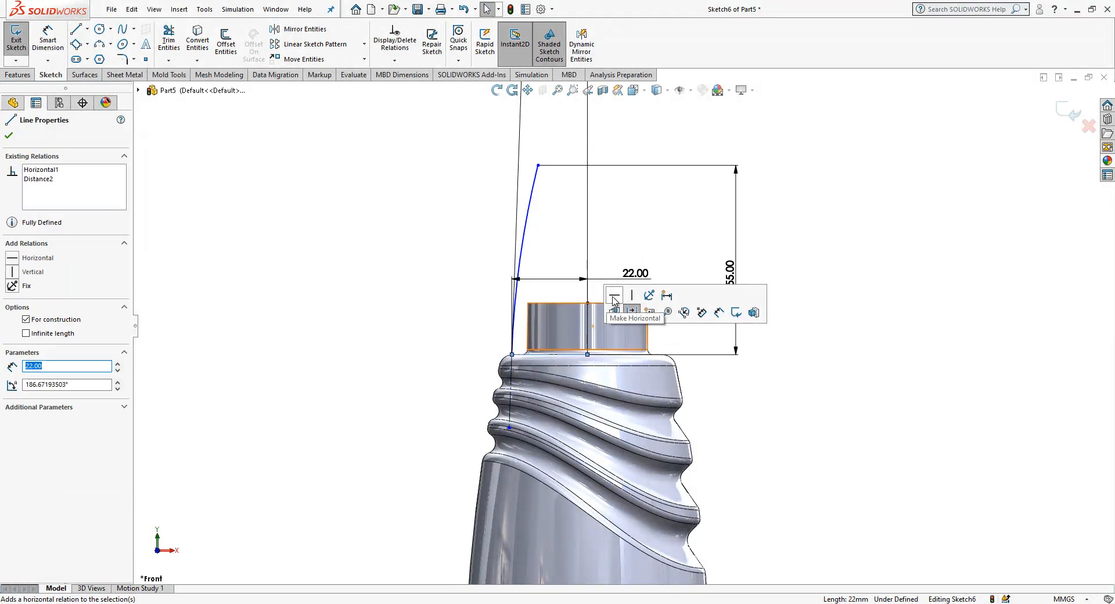
left_click(476, 218)
Draw a horizontal line from the arc's upper end to the centreline and a vertical line down to the shoulder centre point
key("l")
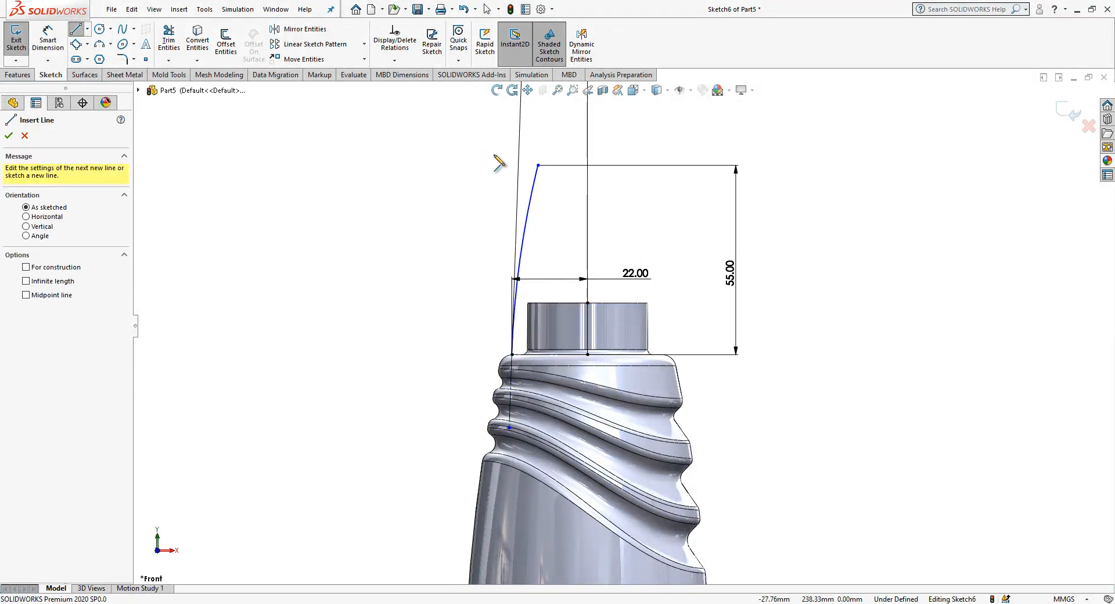
left_click(539, 165)
left_click(588, 166)
left_click(588, 353)
key("Escape")
Convert the 22 mm horizontal construction line along the shoulder into solid geometry to close the cap profile
left_click(566, 355)
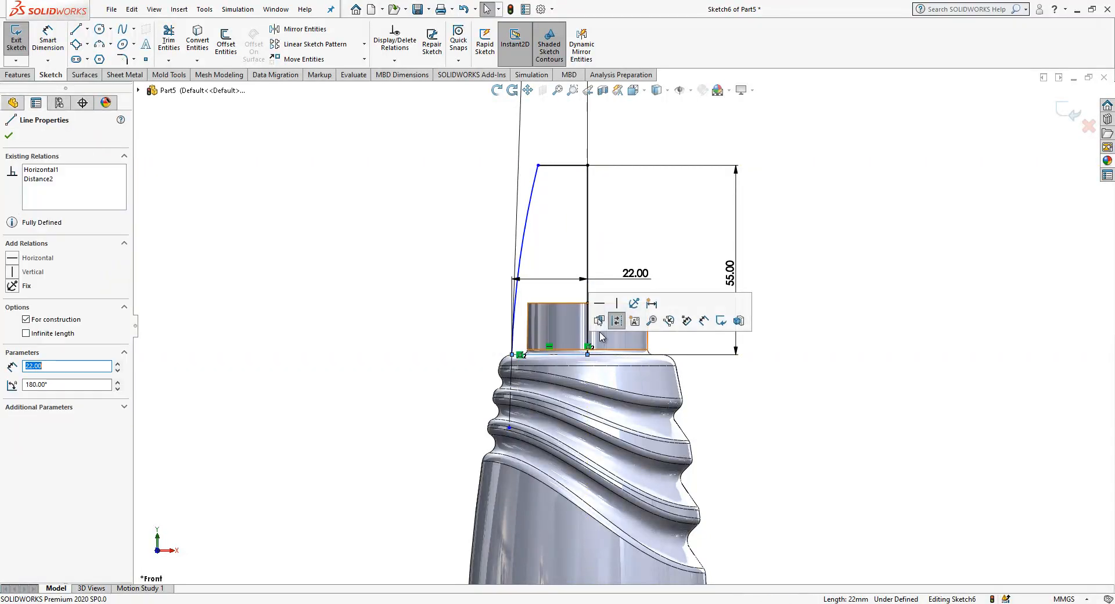
key("Escape")
scroll(642, 174, "up", 2)
left_click_drag(491, 181, 492, 192)
key("Escape")
Dimension the radius of the cap profile's side arc at 250 mm
left_click(48, 44)
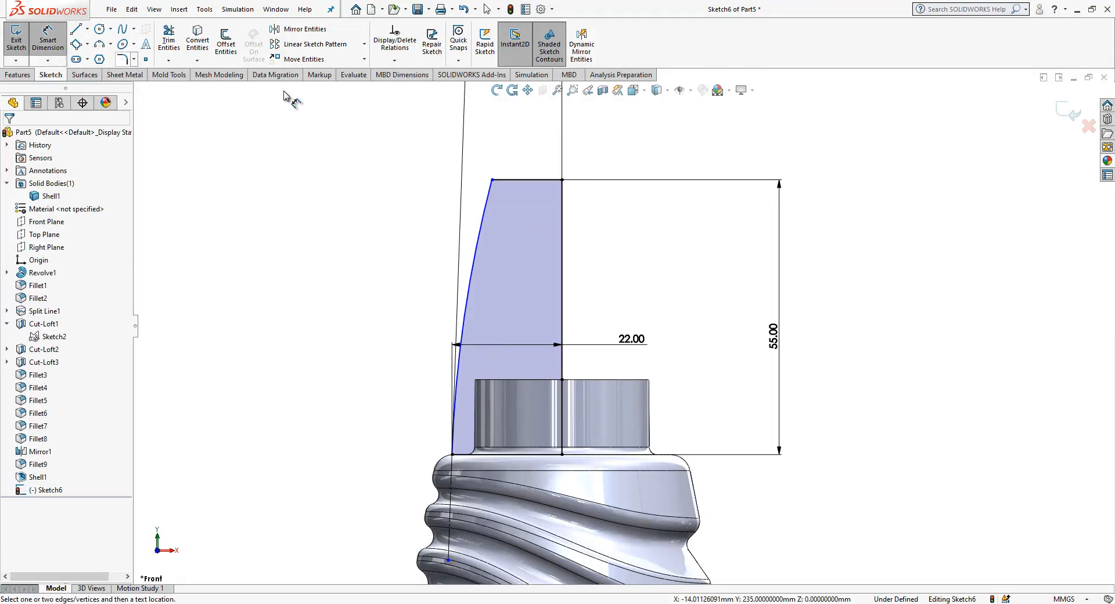
left_click(488, 212)
left_click(502, 233)
type("2")
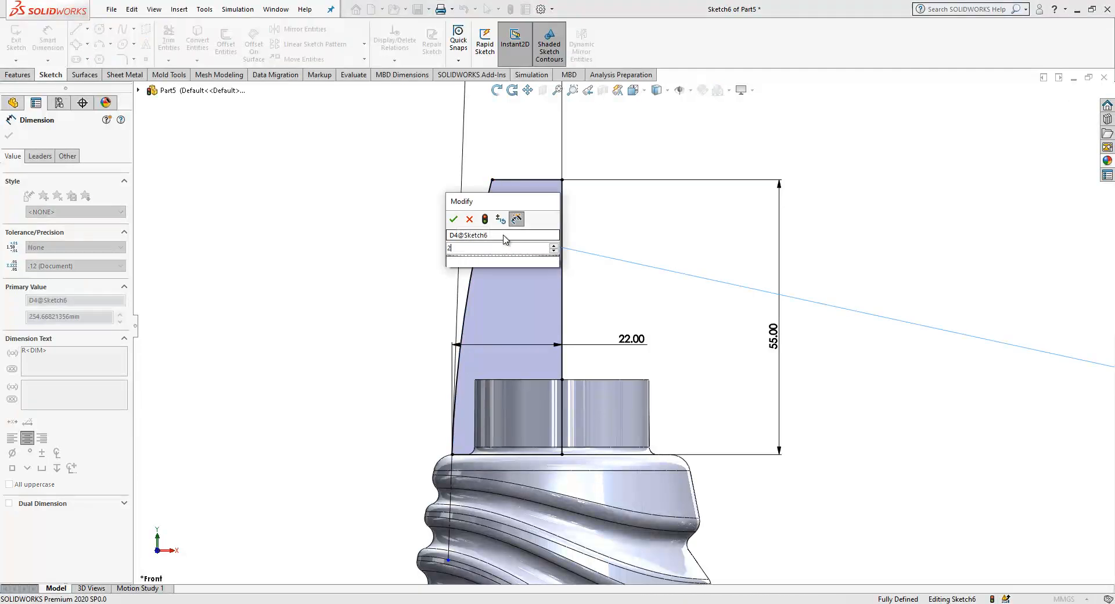
type("50")
key("Return")
left_click(418, 235)
scroll(421, 279, "up", 3)
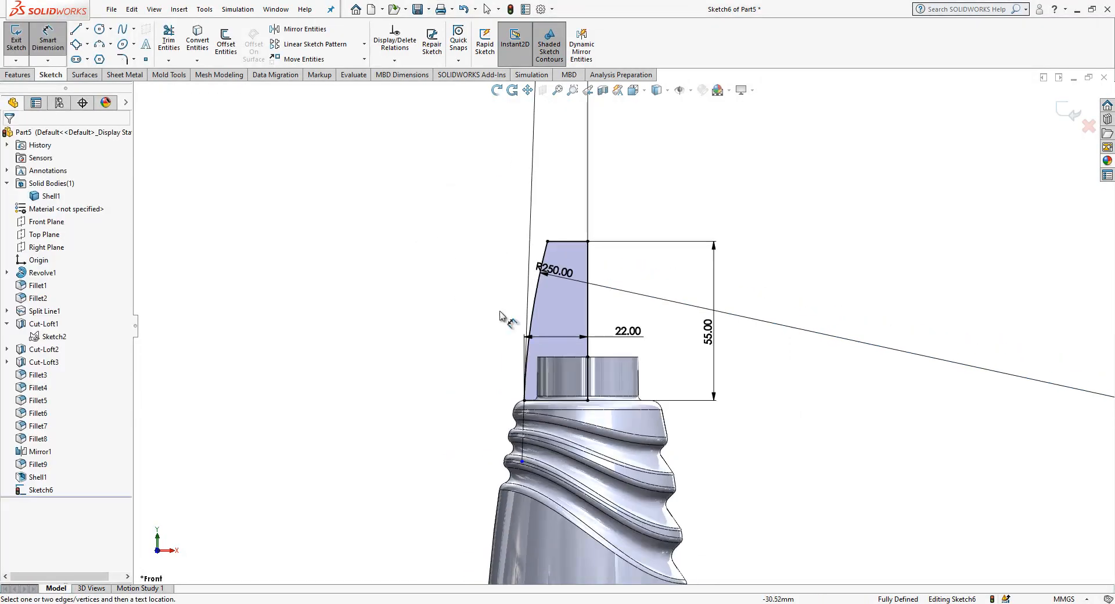
scroll(708, 330, "down", 2)
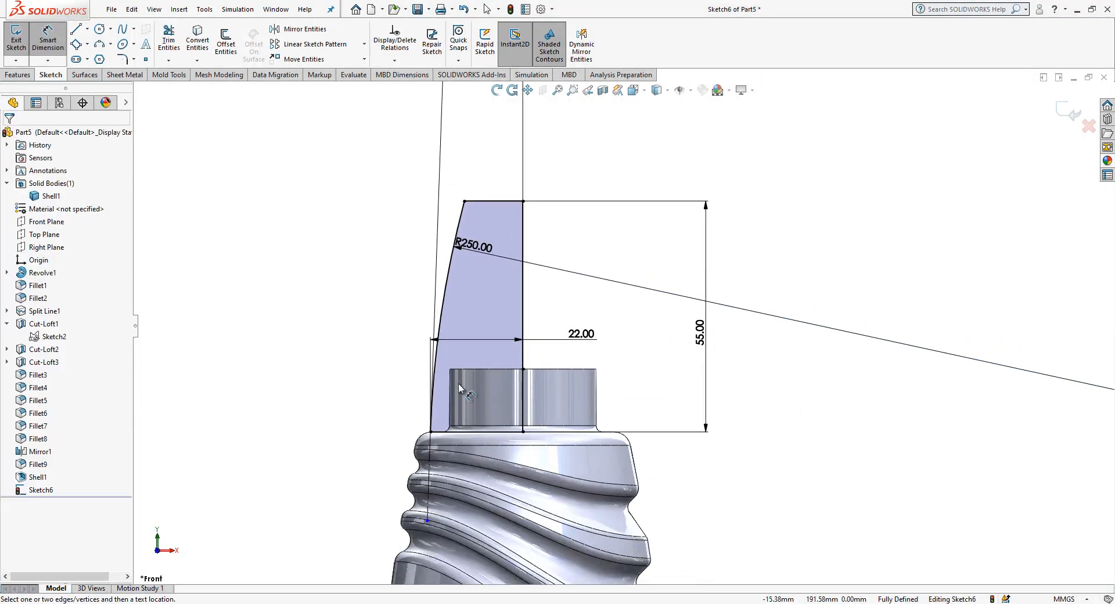
scroll(546, 390, "down", 2)
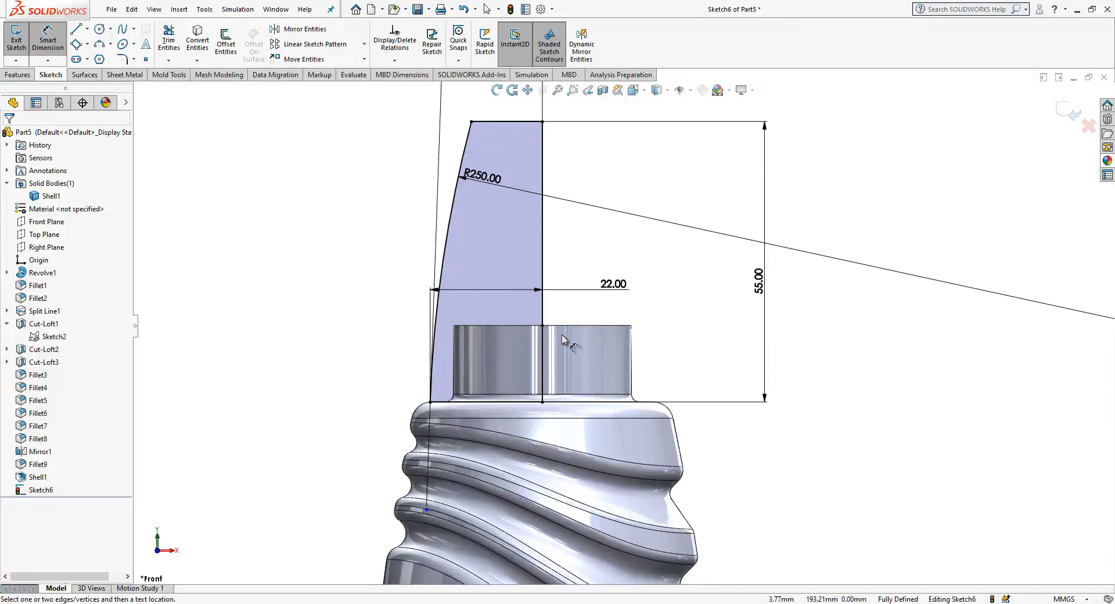
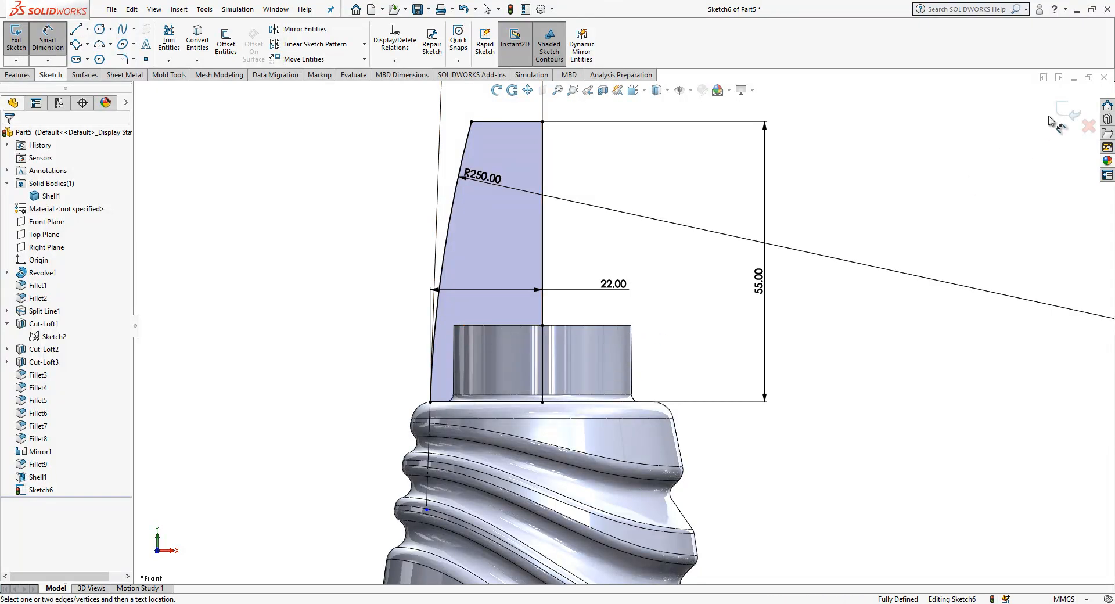
Finish the sketch and revolve the cap profile 360 degrees about its vertical line as a separate, unmerged body
left_click(1067, 112)
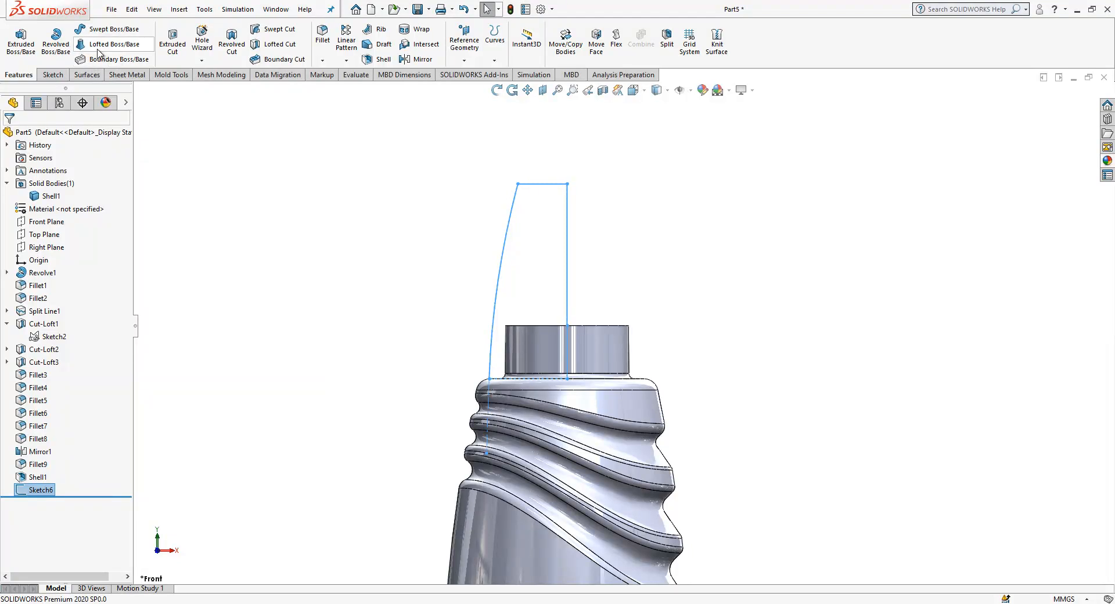
left_click(56, 38)
left_click(567, 256)
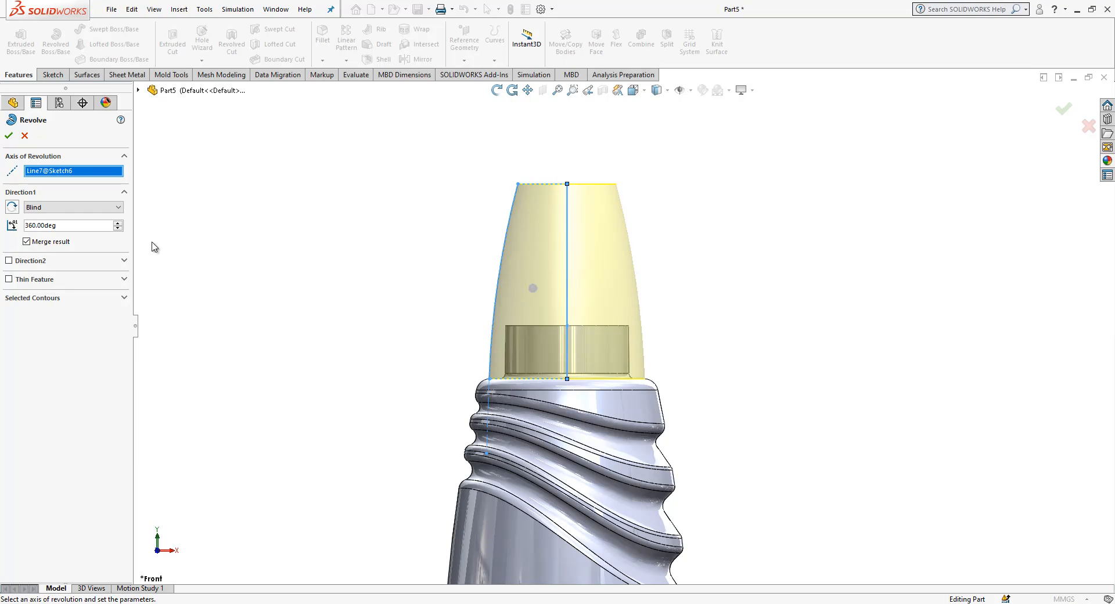
middle_click_drag(475, 266, 540, 340)
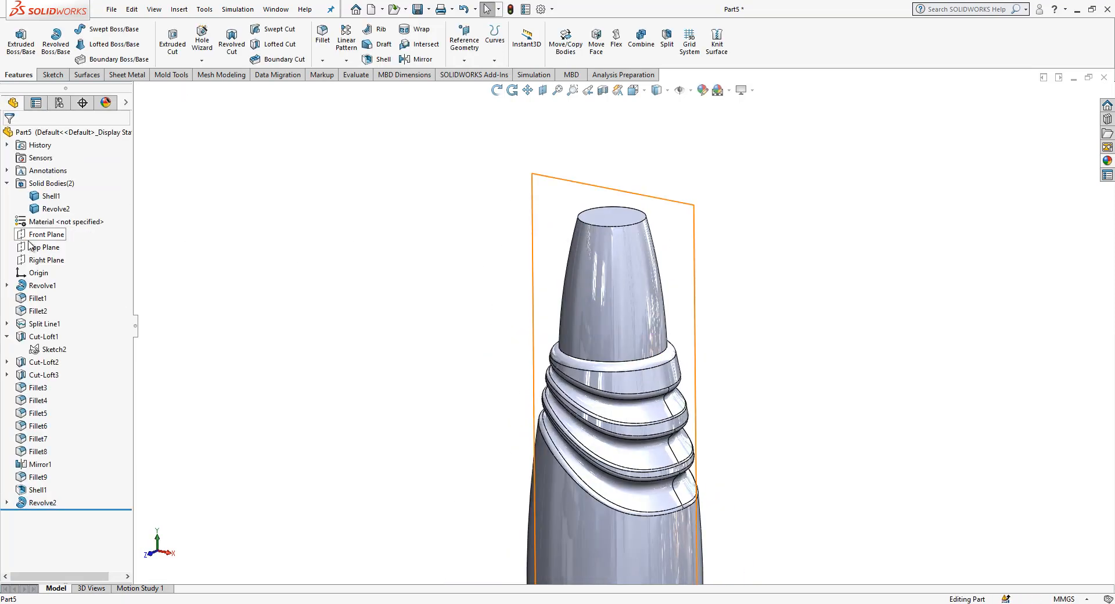
Orient the view normal to the Right Plane and start a new sketch on that plane
left_click(46, 260)
left_click(87, 242)
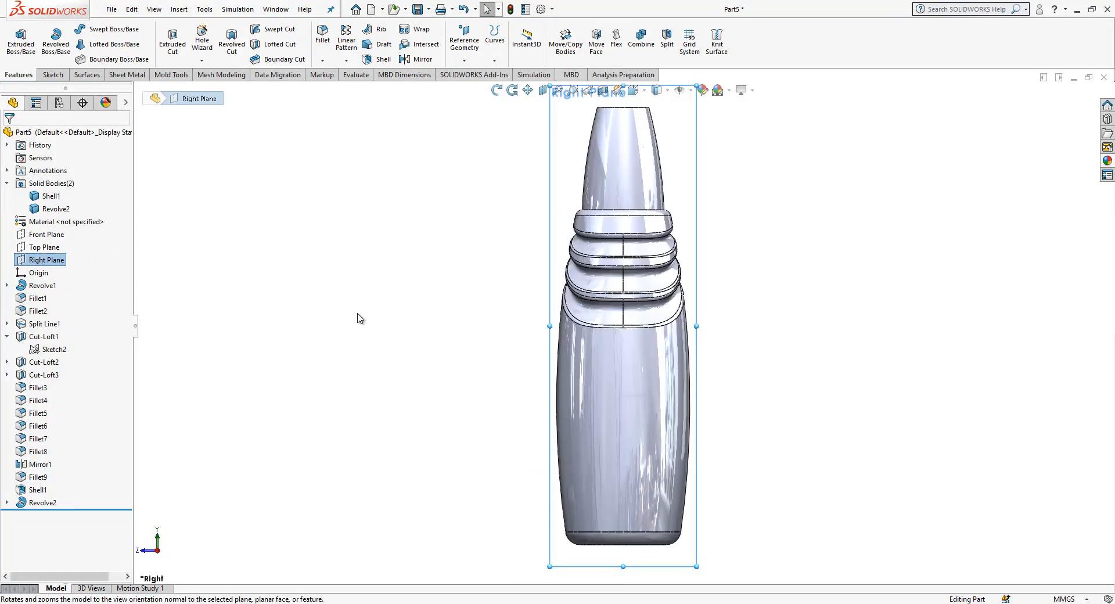
scroll(617, 229, "down", 3)
right_click(41, 263)
left_click(50, 243)
Draw a vertical construction line about 54.5 mm long from the midpoint of the cap's top edge down towards the shoulder
left_click(76, 30)
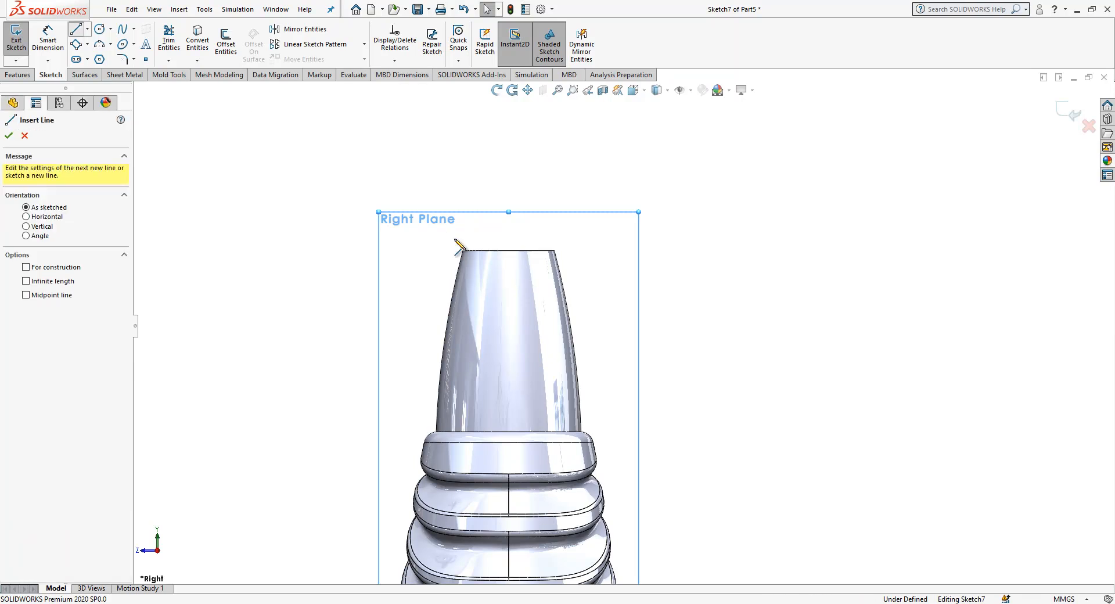
left_click(508, 250)
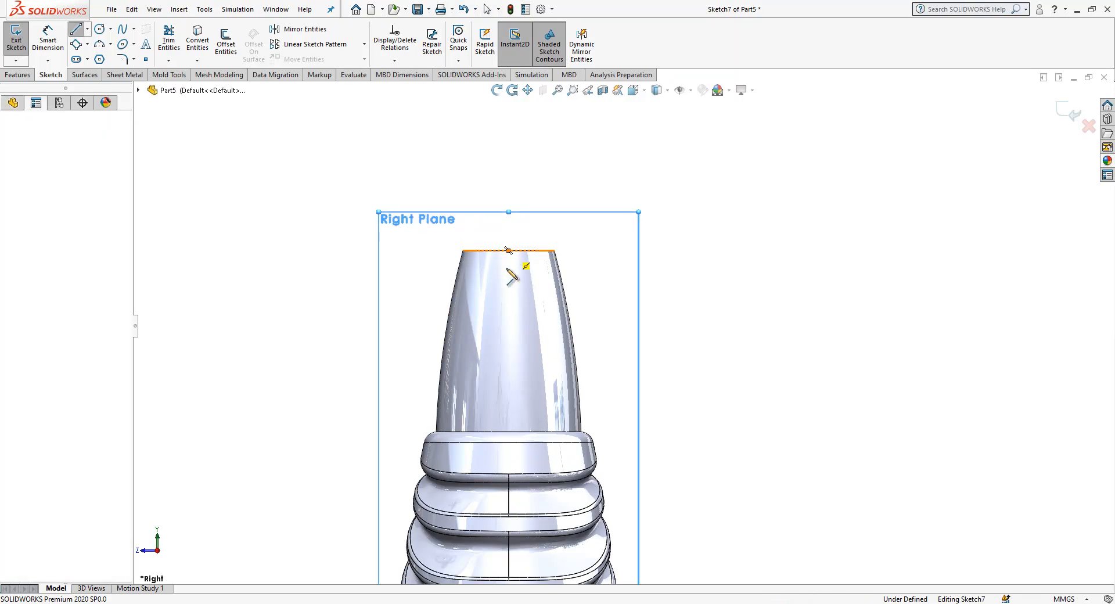
left_click(510, 431)
key("Escape")
left_click(508, 406)
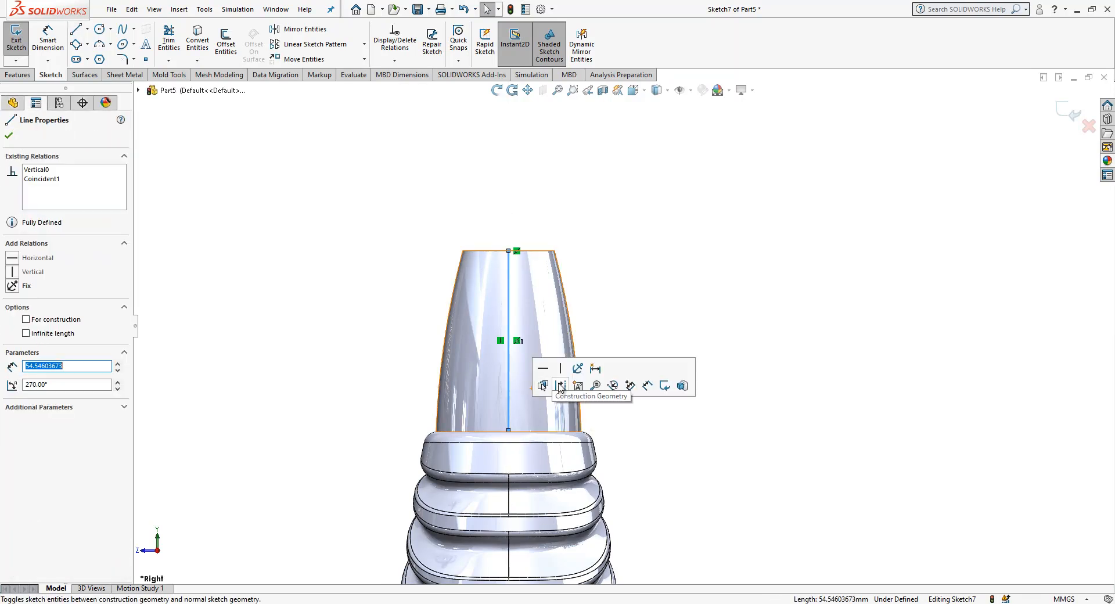
left_click(556, 386)
Sketch a horizontal line about 15.5 mm long across the cap's lower side, and move its inner end onto the cap's silhouette edge
left_click(76, 29)
left_click(409, 372)
left_click(460, 373)
key("Escape")
left_click_drag(478, 281, 385, 405)
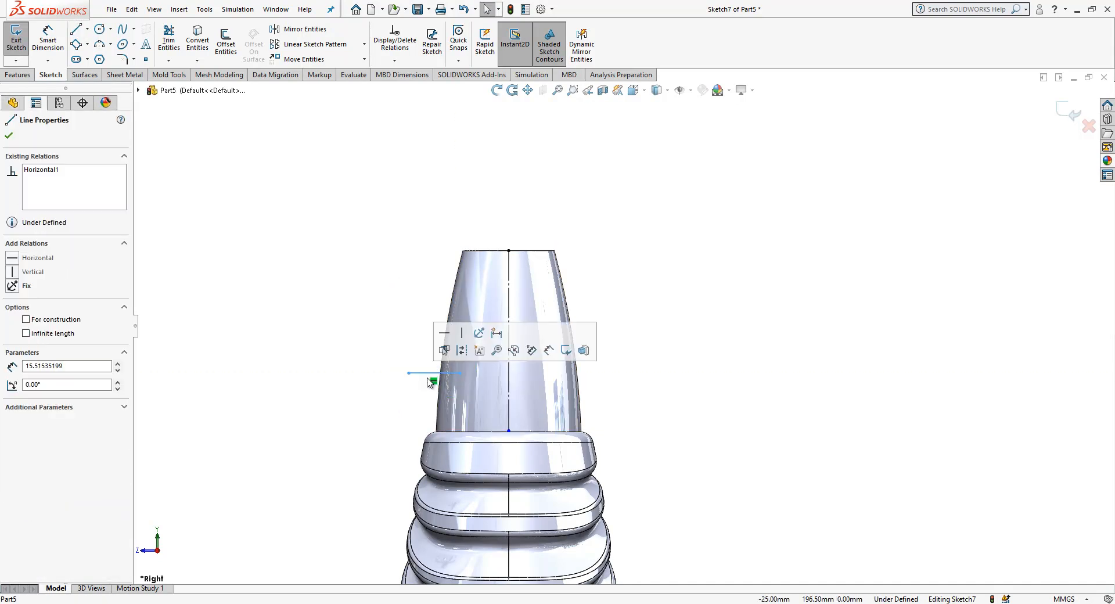
key("Escape")
left_click_drag(460, 372, 440, 376)
left_click(395, 304)
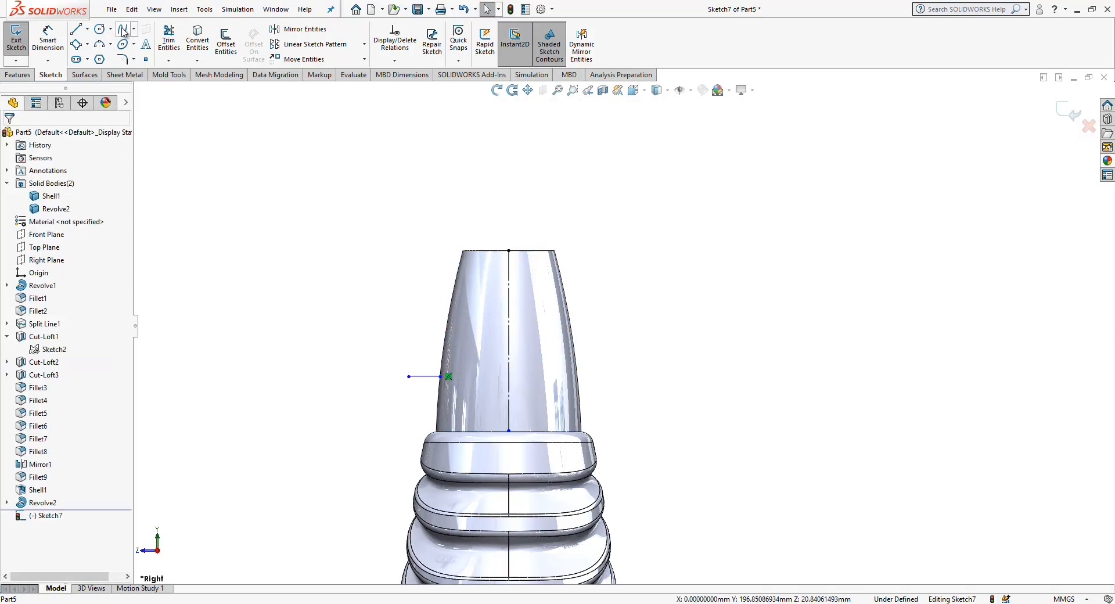
Sketch a two-point spline from the cap's top edge to the horizontal line's inner end, and bend it inward to about 46 mm long
left_click(490, 251)
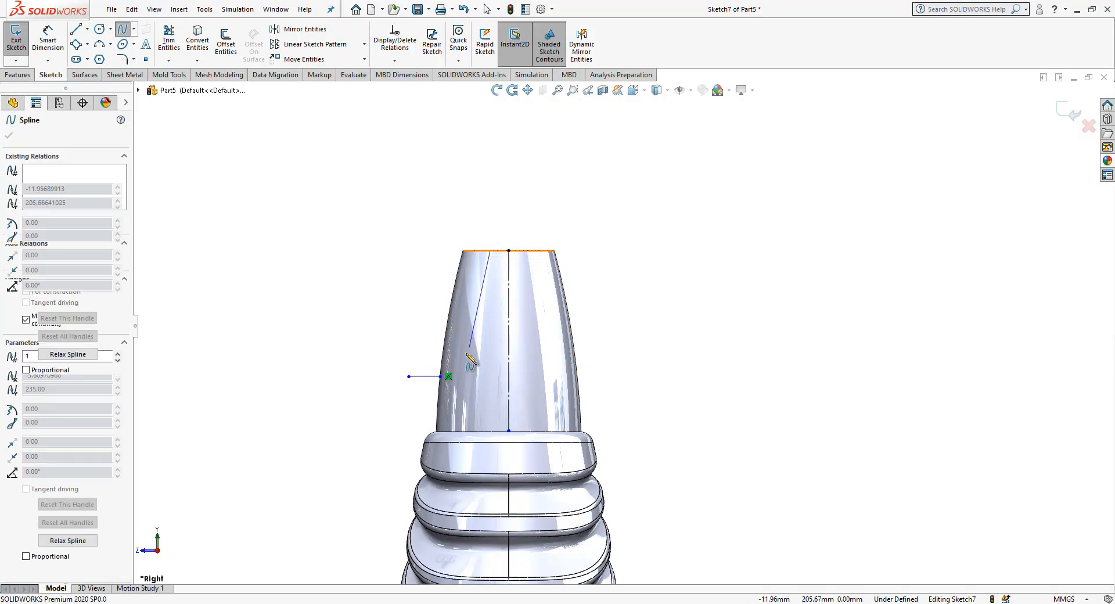
left_click(440, 376)
key("Escape")
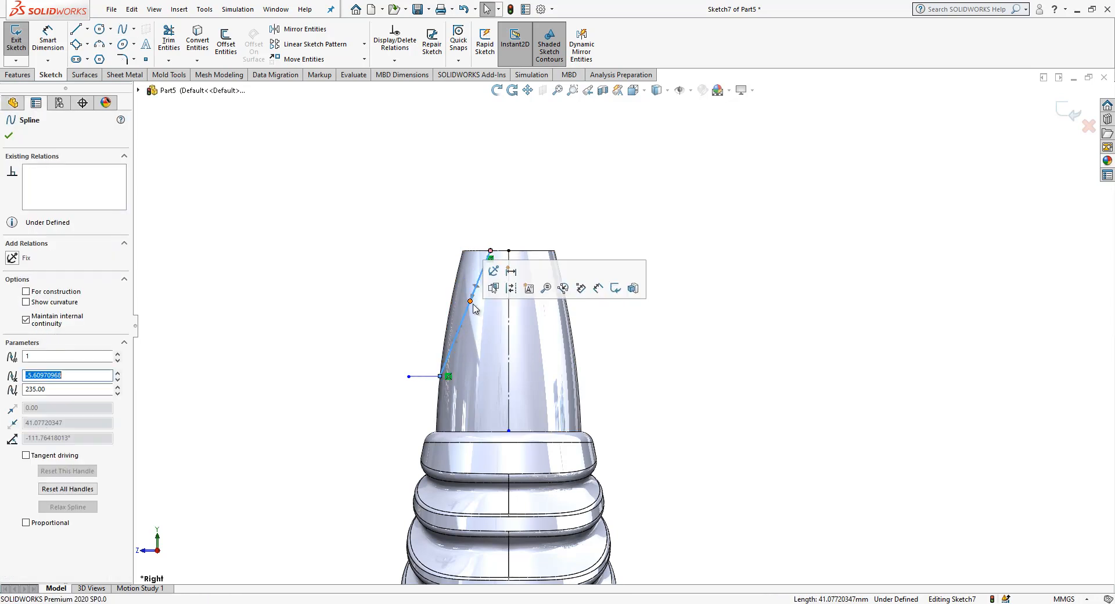
left_click_drag(464, 318, 478, 377)
Make the spline tangent to the short horizontal line, and turn that line into construction geometry
left_click(472, 361)
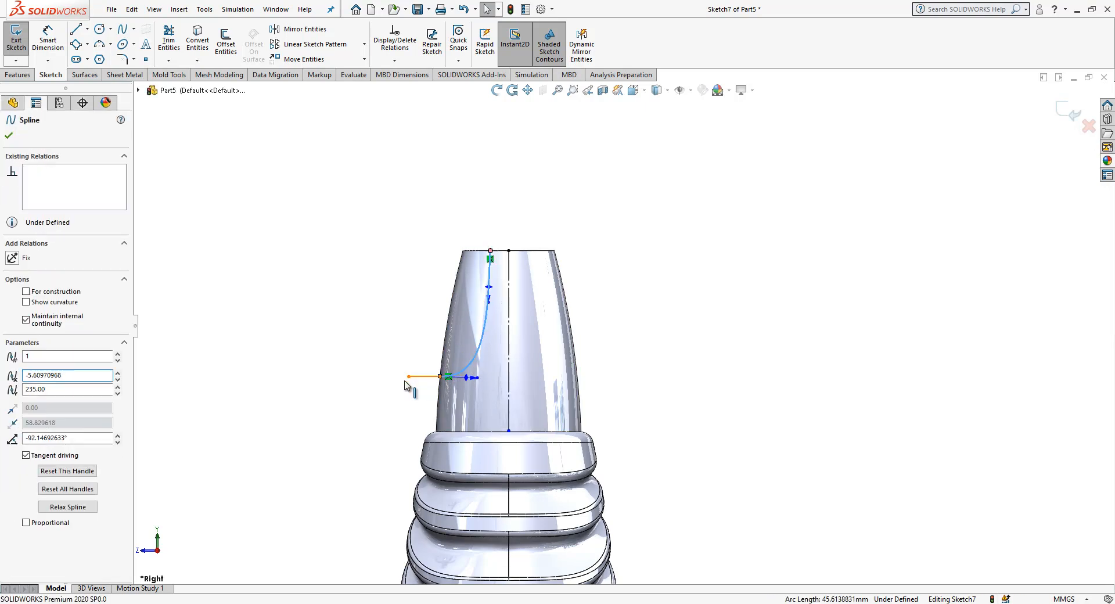
left_click(417, 379, "ctrl")
left_click(38, 341)
key("Escape")
Make the spline's upper tangent handle parallel to the vertical construction line
scroll(507, 296, "down", 2)
left_click(507, 296)
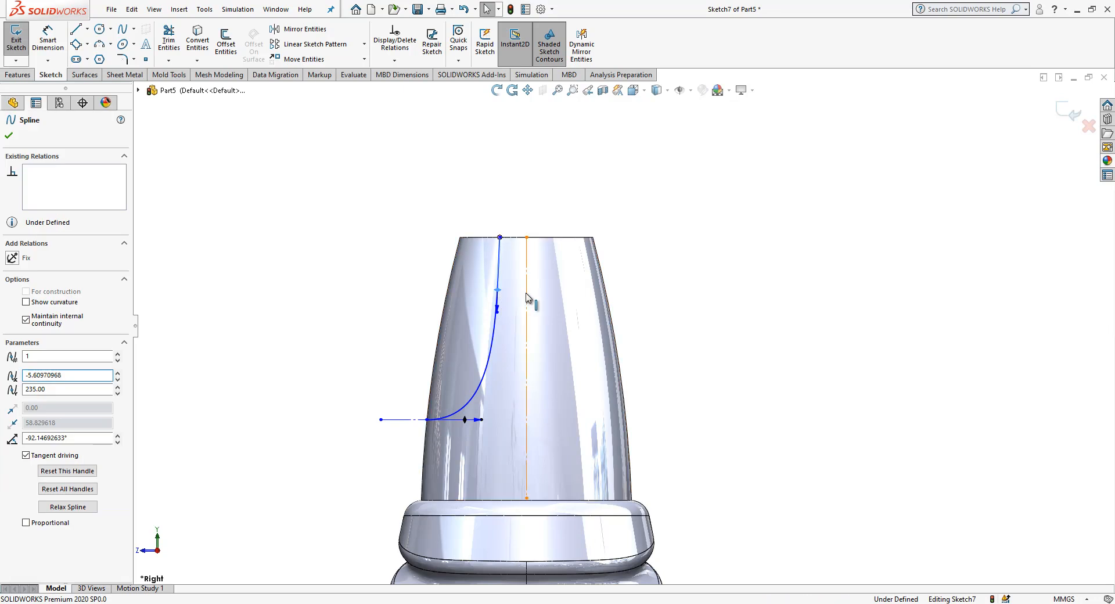
left_click(525, 316, "ctrl")
left_click(33, 378)
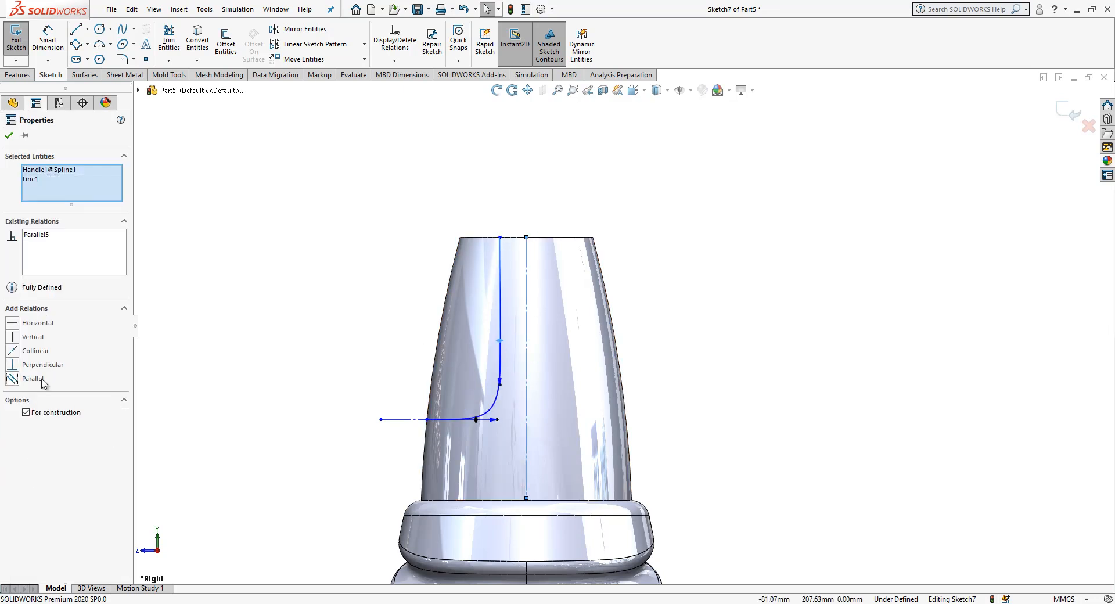
left_click(546, 360)
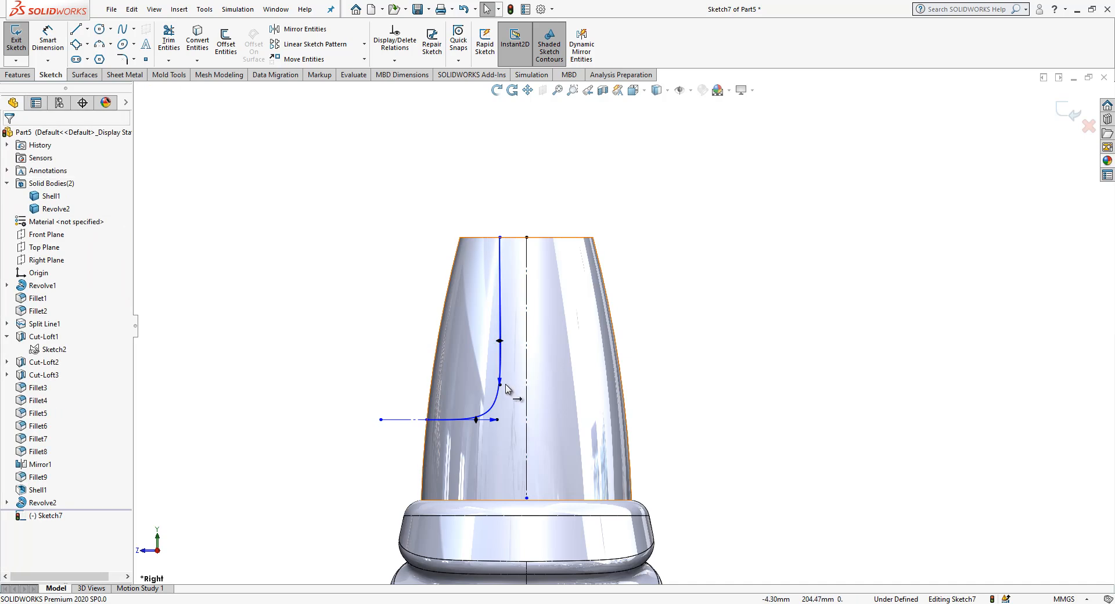
Shorten the spline's upper and lower tangent handles to give the curve a more gradual bend
left_click(500, 327)
left_click_drag(500, 324, 499, 290)
left_click_drag(497, 419, 478, 417)
left_click(345, 275)
Dimension the spline's upper tangent handle at 50 mm
left_click(51, 42)
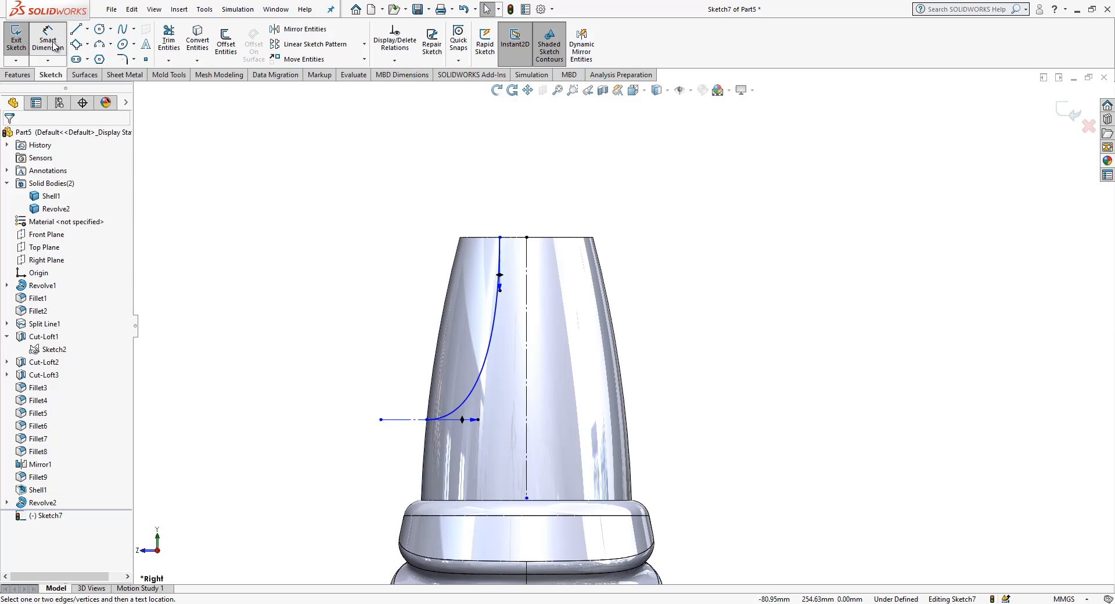
left_click(500, 288)
left_click(573, 189)
type("50")
key("Return")
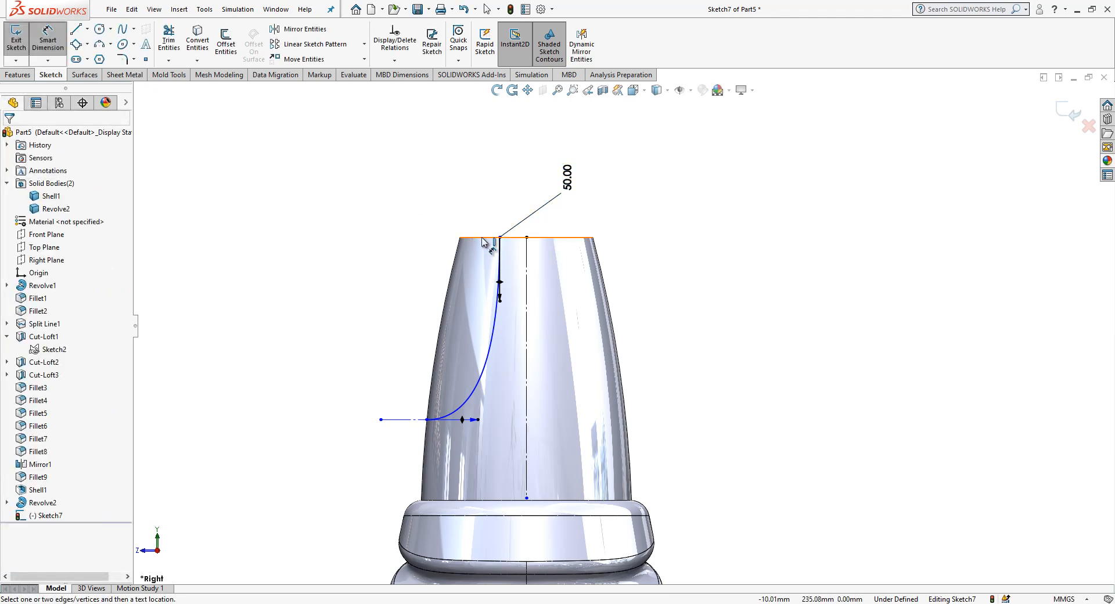
Add a doubled dimension of 8 mm between the spline's upper end and the vertical centreline
left_click(526, 259)
left_click(500, 256)
left_click(501, 238)
left_click(501, 237)
left_click(526, 258)
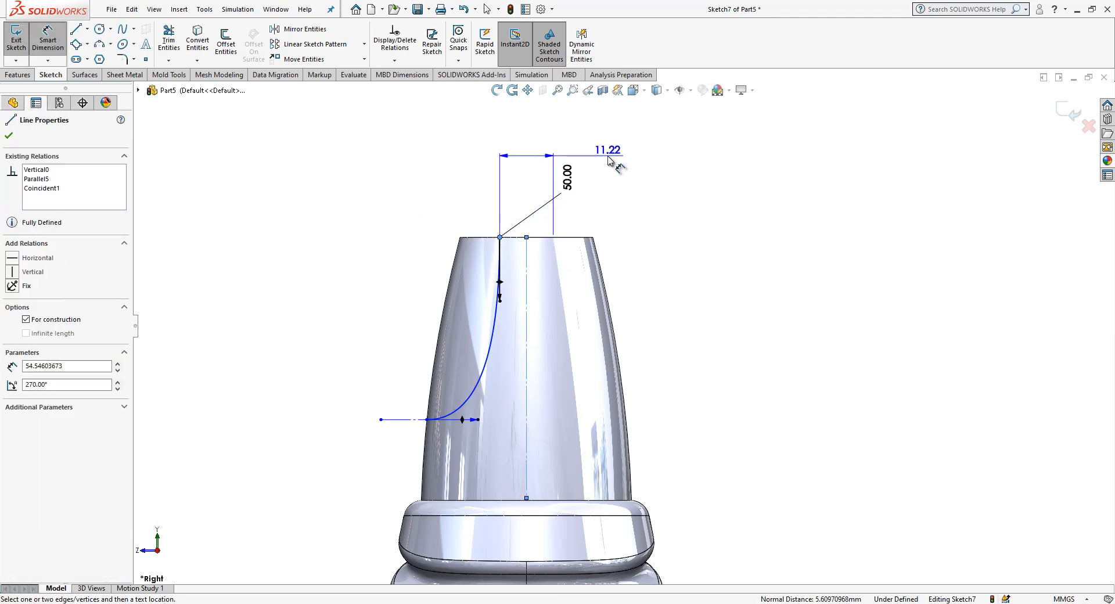
left_click(614, 158)
type("8")
key("Return")
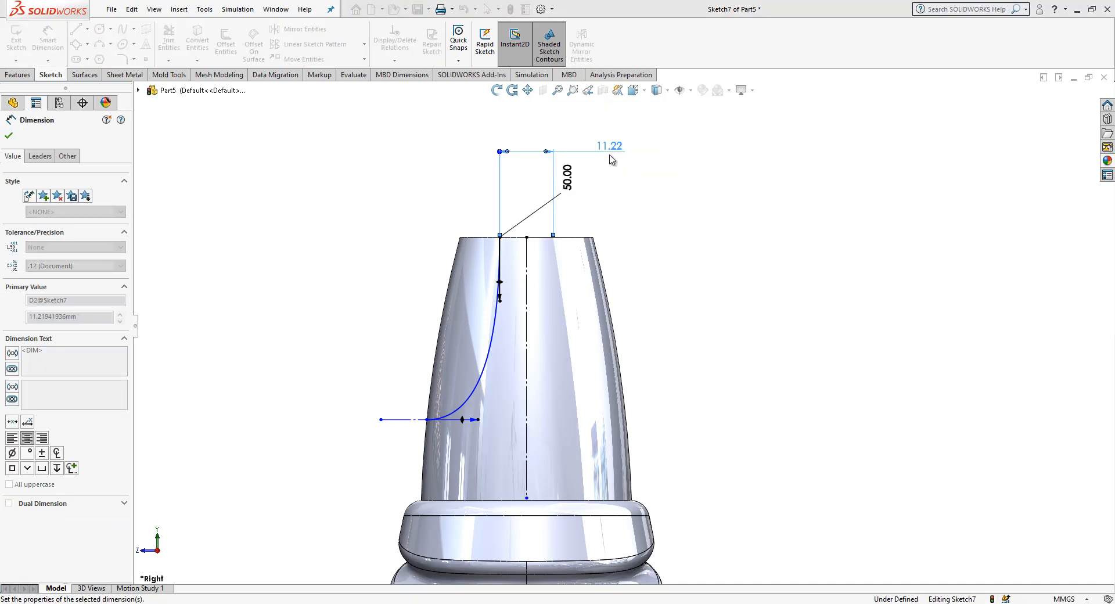
Dimension the spline's lower tangent handle at 40 mm
left_click(479, 420)
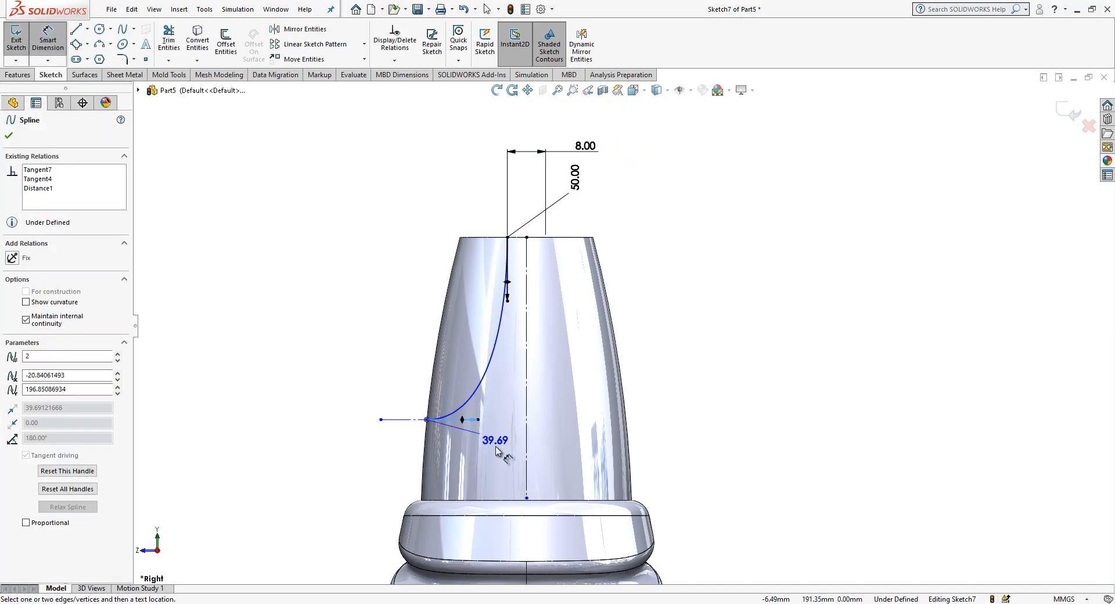
left_click(496, 448)
key("Return")
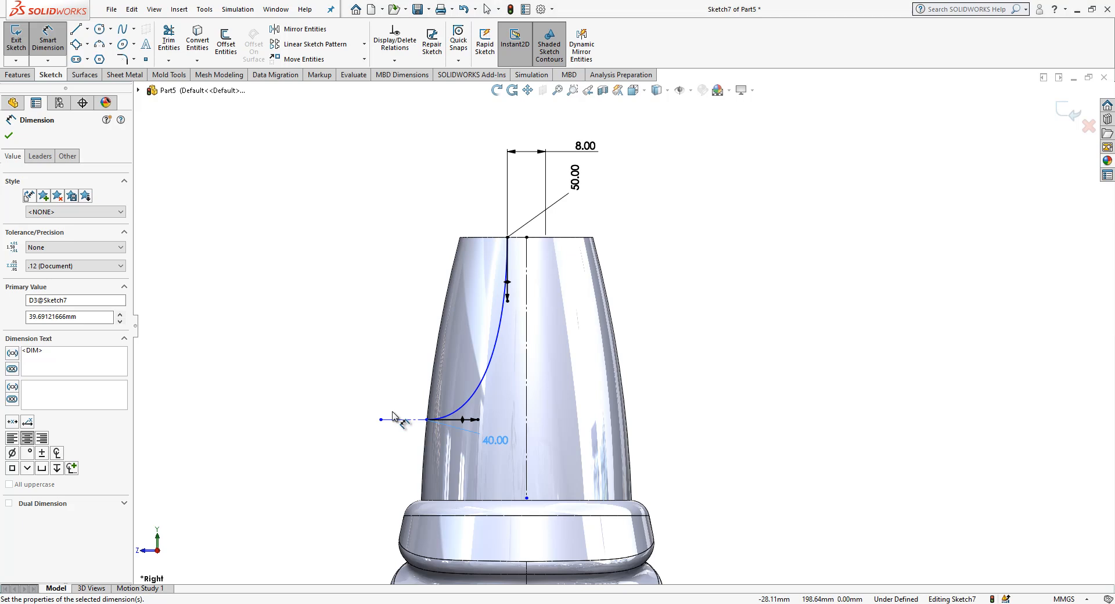
Try to dimension the height from the spline's lower end to the cap's top edge
left_click(427, 419)
left_click(535, 237)
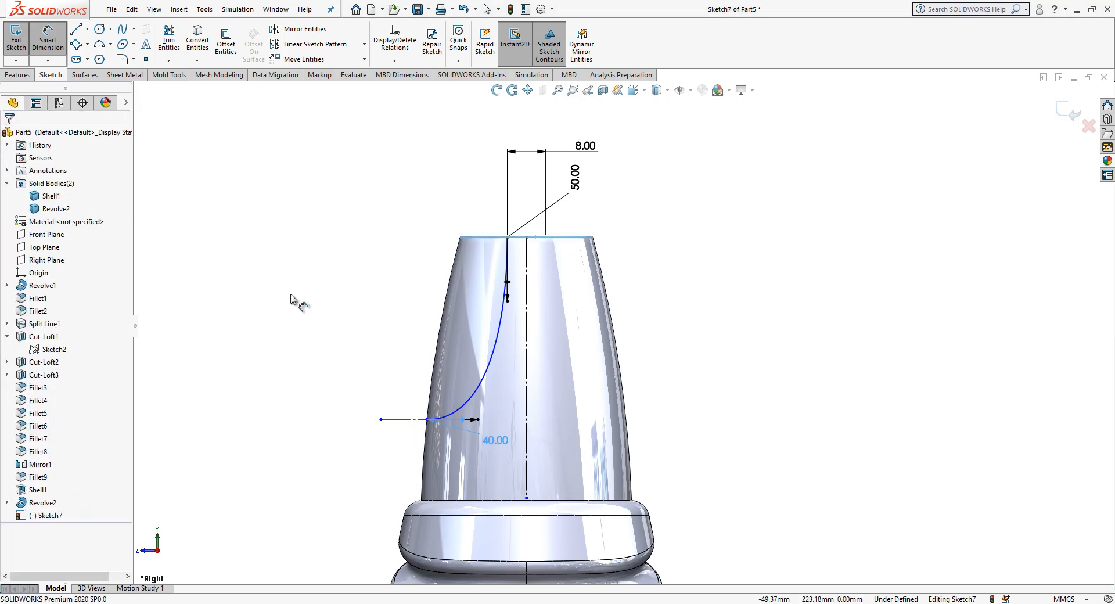
left_click(410, 389)
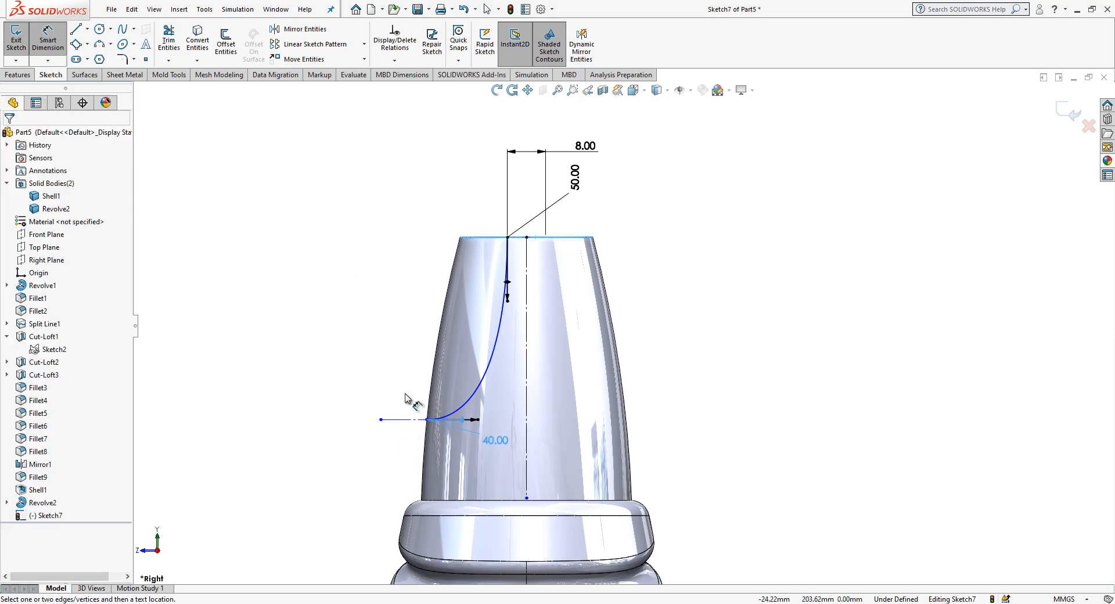
left_click(427, 419)
left_click(486, 237)
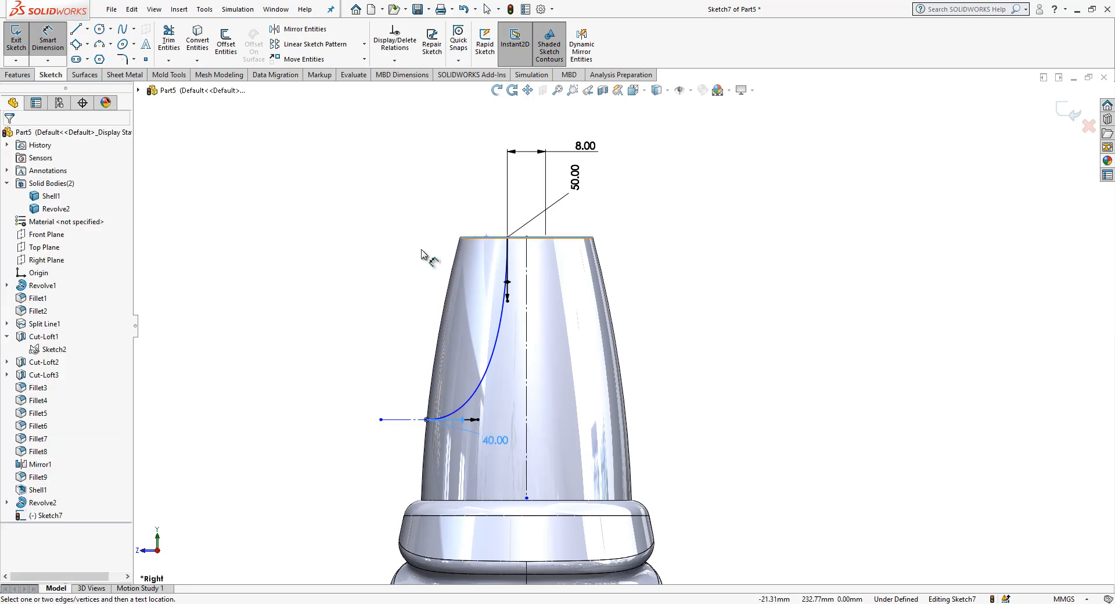
left_click(10, 134)
left_click(44, 50)
left_click(45, 47)
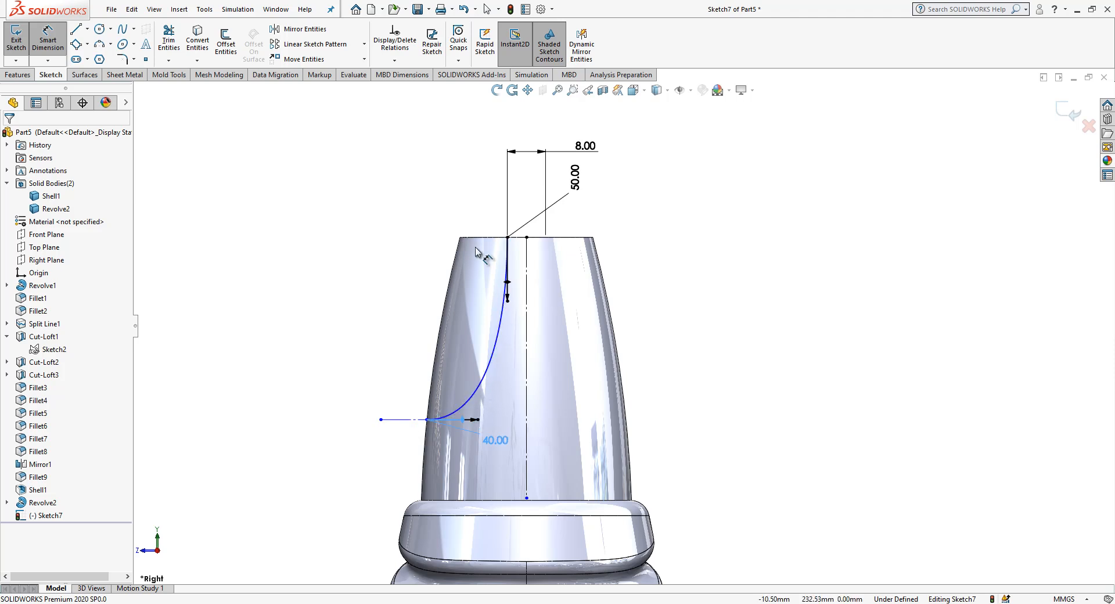
left_click(527, 238)
left_click(382, 420)
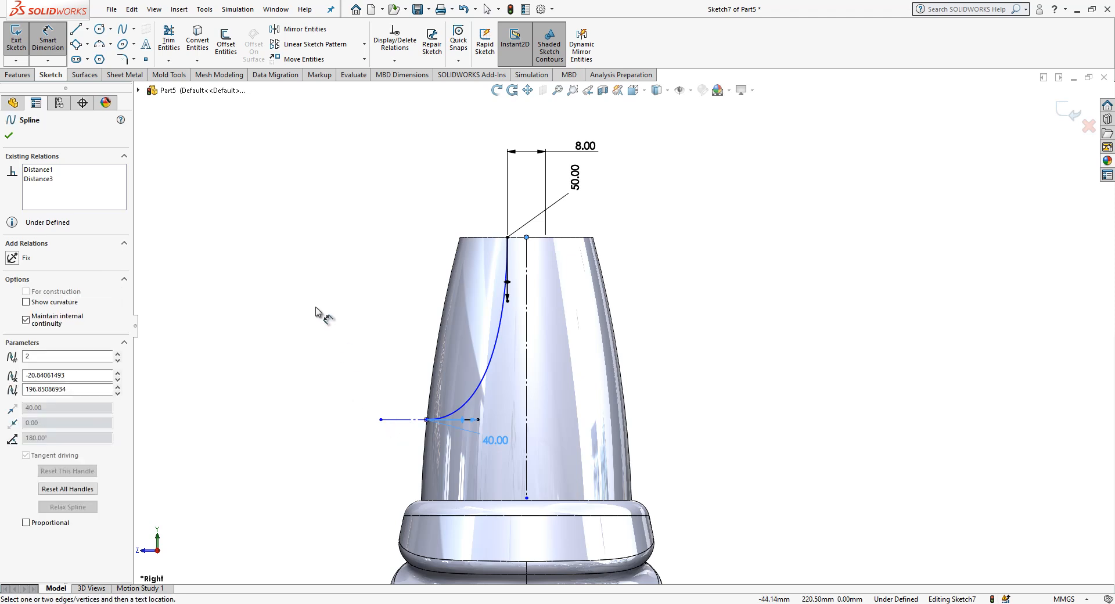
key("Escape")
scroll(370, 349, "up", 2)
scroll(370, 350, "down", 3)
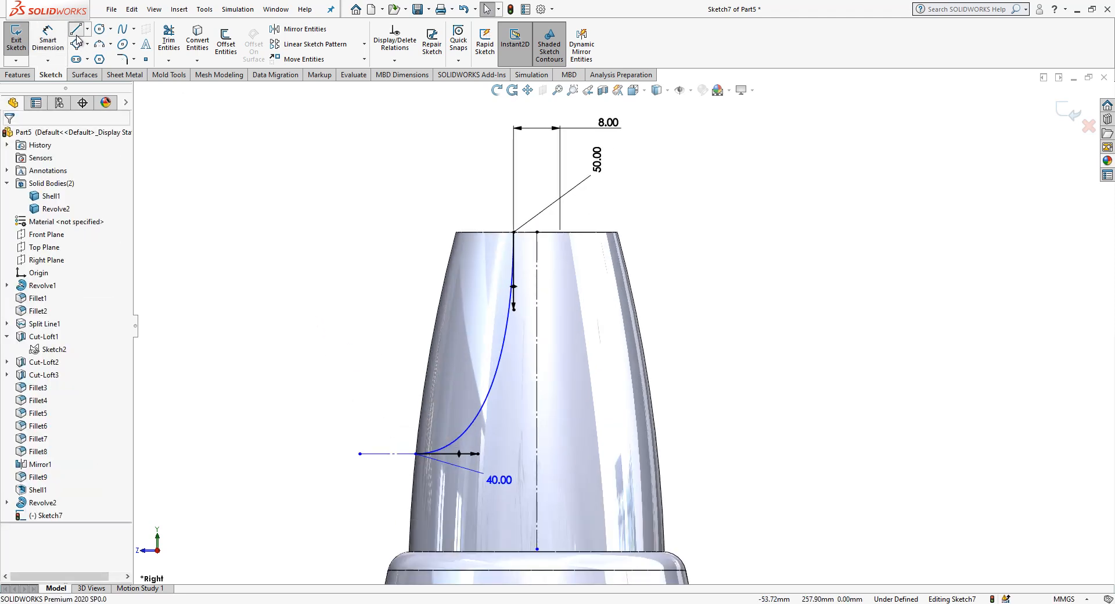
Close the cut profile with a vertical line up from the spline's lower end and a horizontal line to its upper end
left_click(75, 31)
left_click(415, 454)
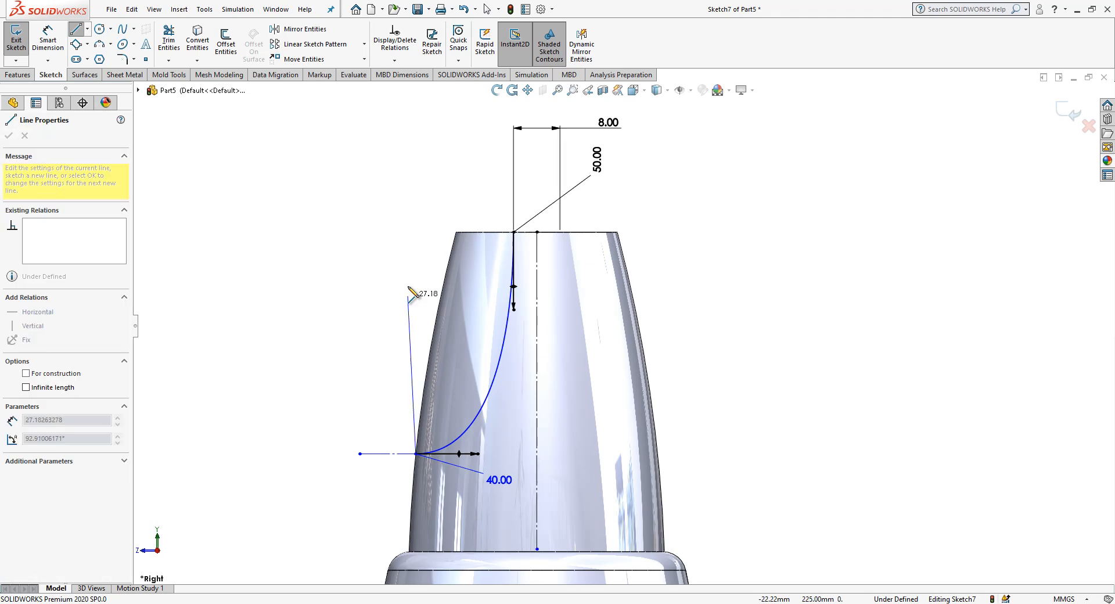
left_click(416, 232)
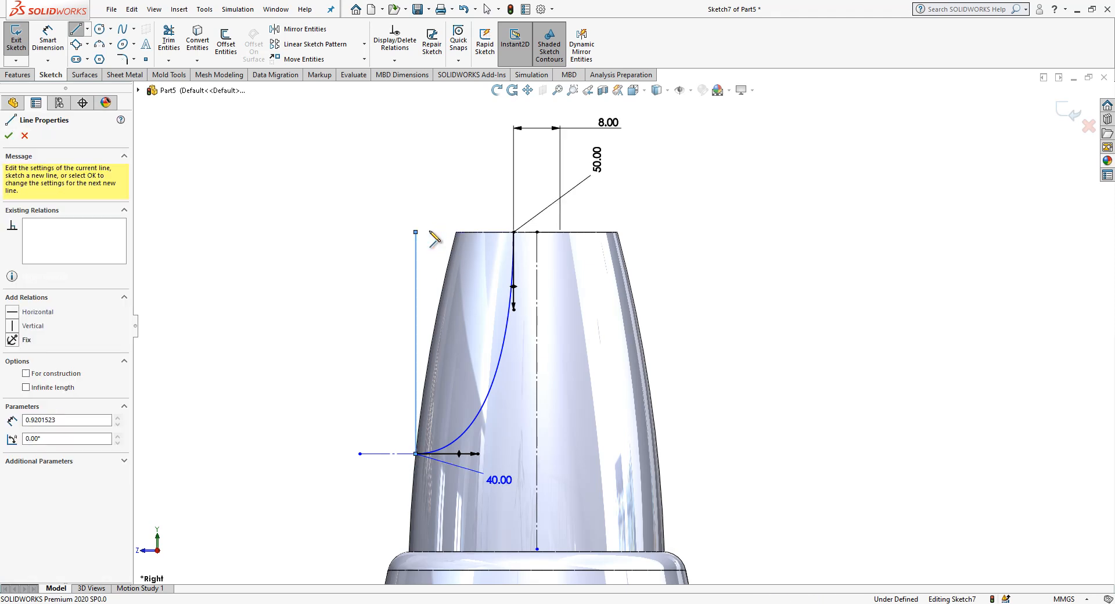
left_click(513, 232)
key("Escape")
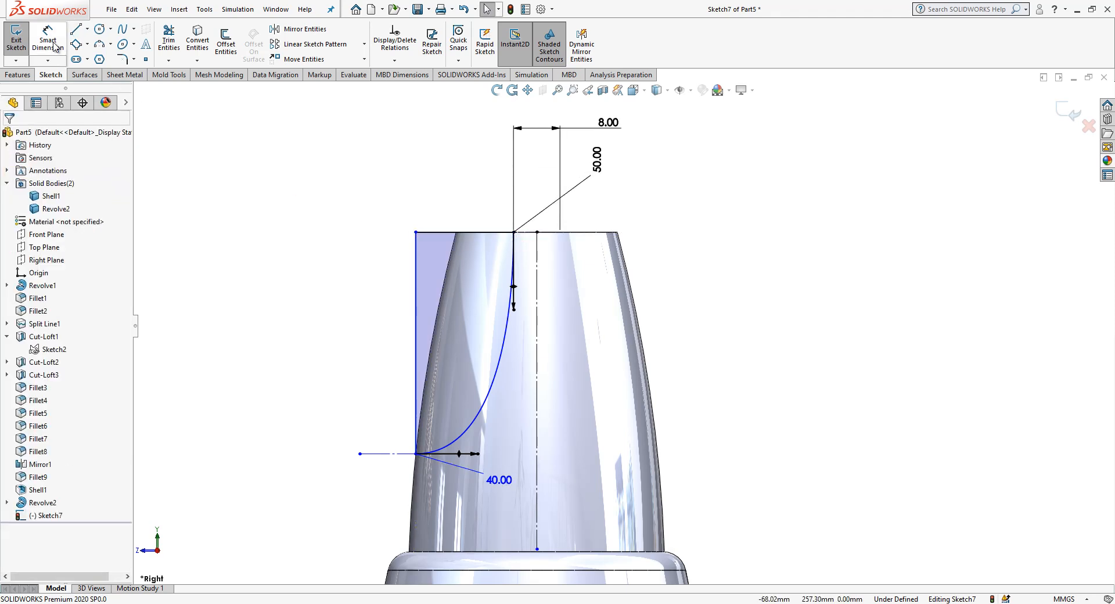
Dimension the profile's vertical line at 35 mm
left_click(415, 361)
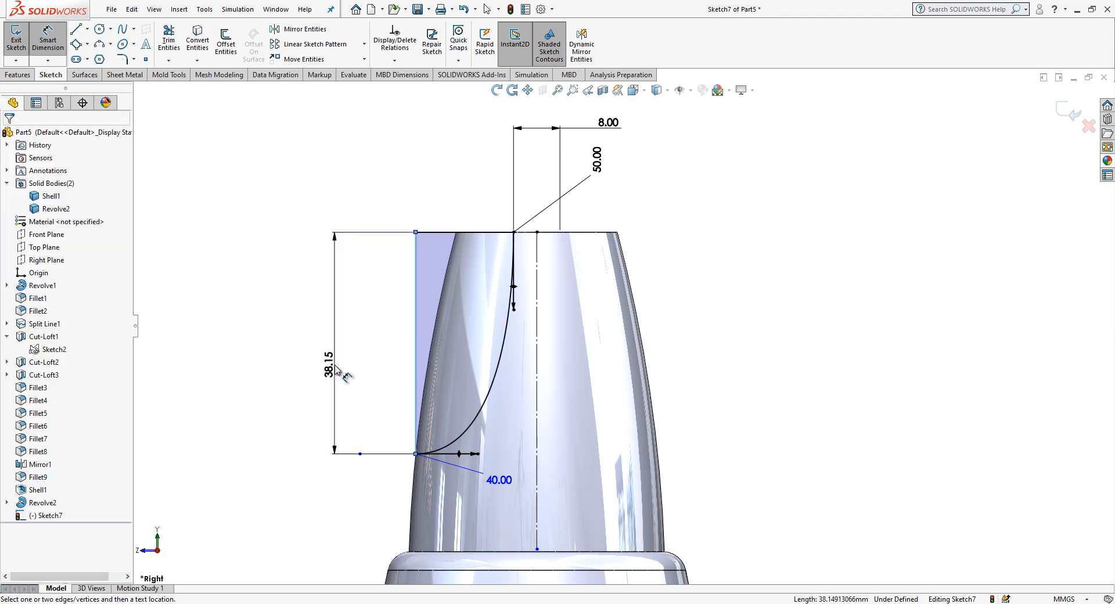
left_click(335, 365)
type("35")
key("Return")
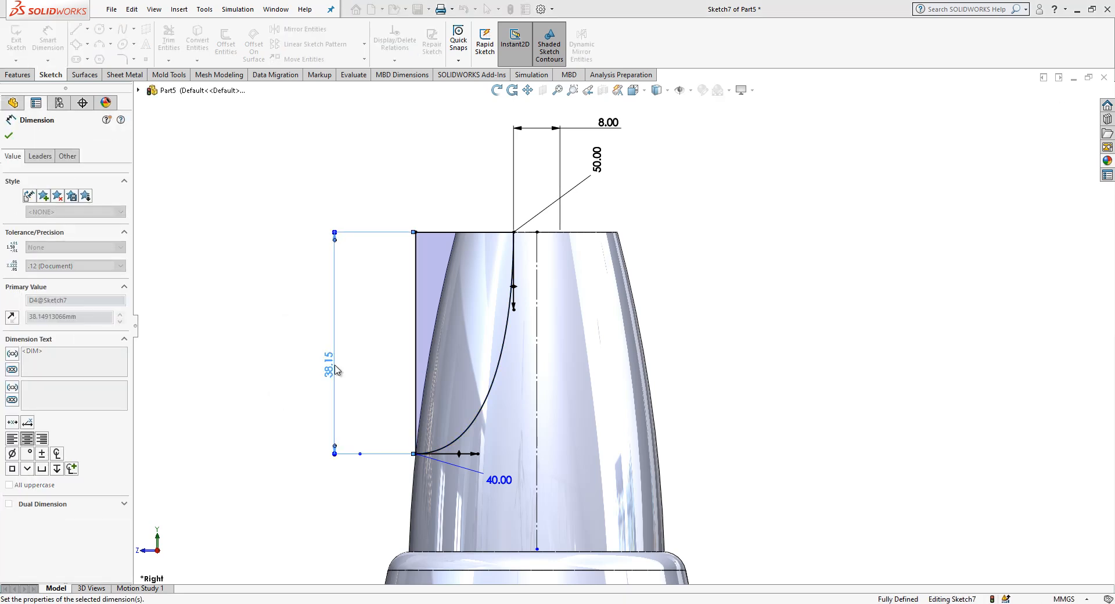
left_click(242, 393)
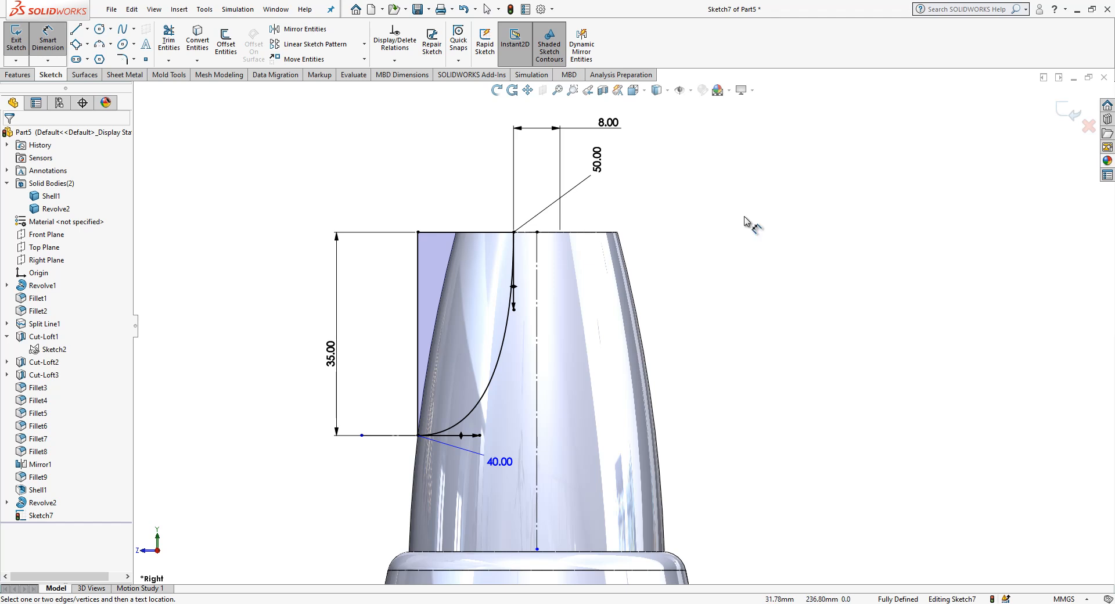
Finish the sketch and extrude-cut the spline profile through the cap with the Through All - Both end condition
left_click(1071, 107)
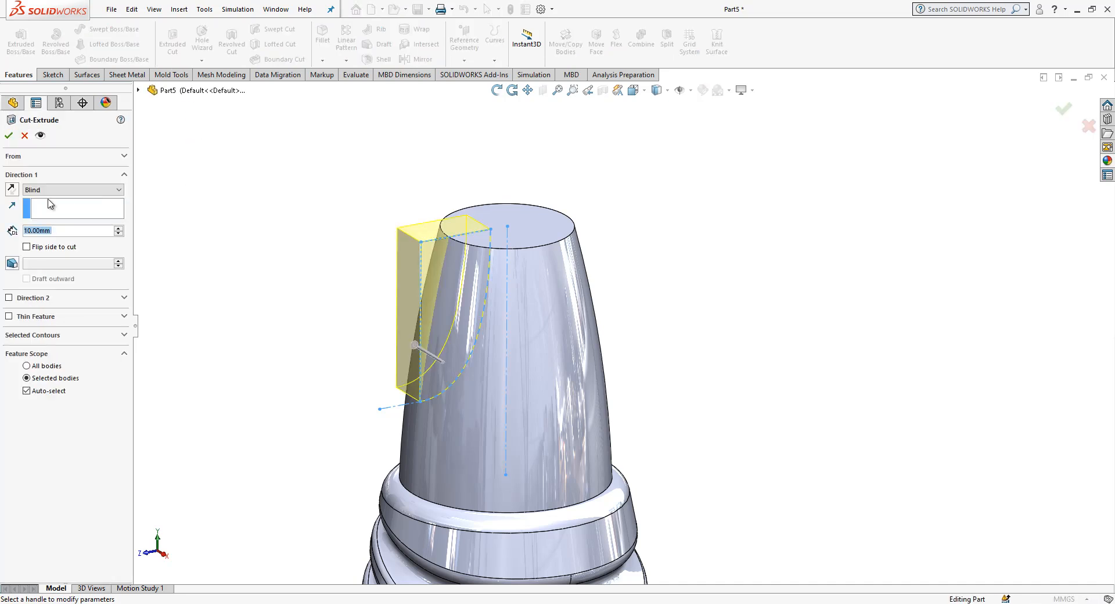
left_click(72, 190)
left_click(52, 210)
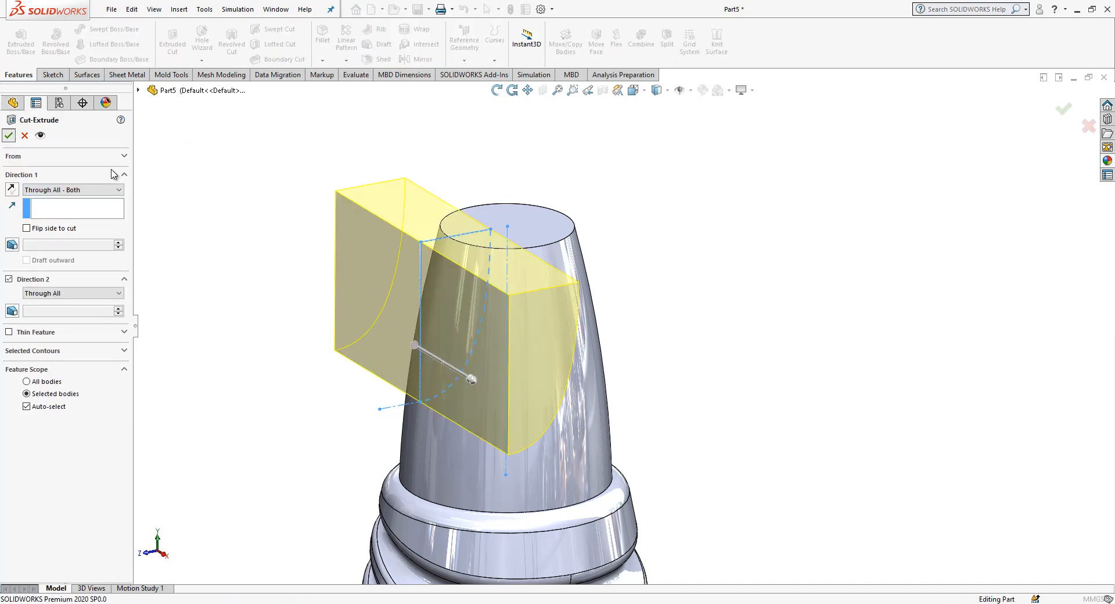
key("Return")
Mirror the extruded spline cut about the Front Plane to the cap's opposite side
left_click(45, 234)
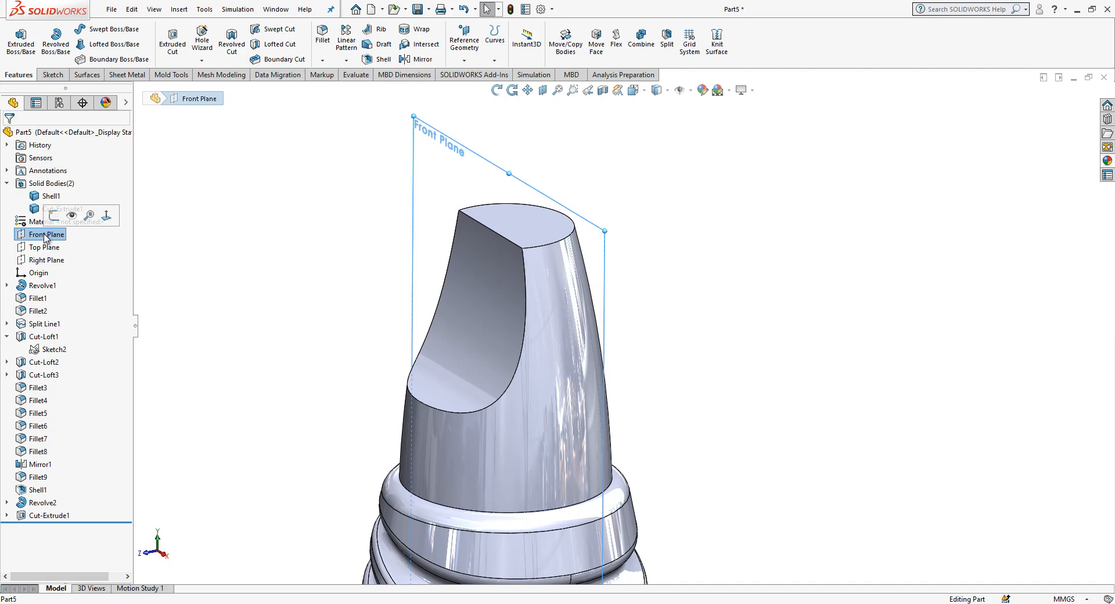
left_click(49, 515, "ctrl")
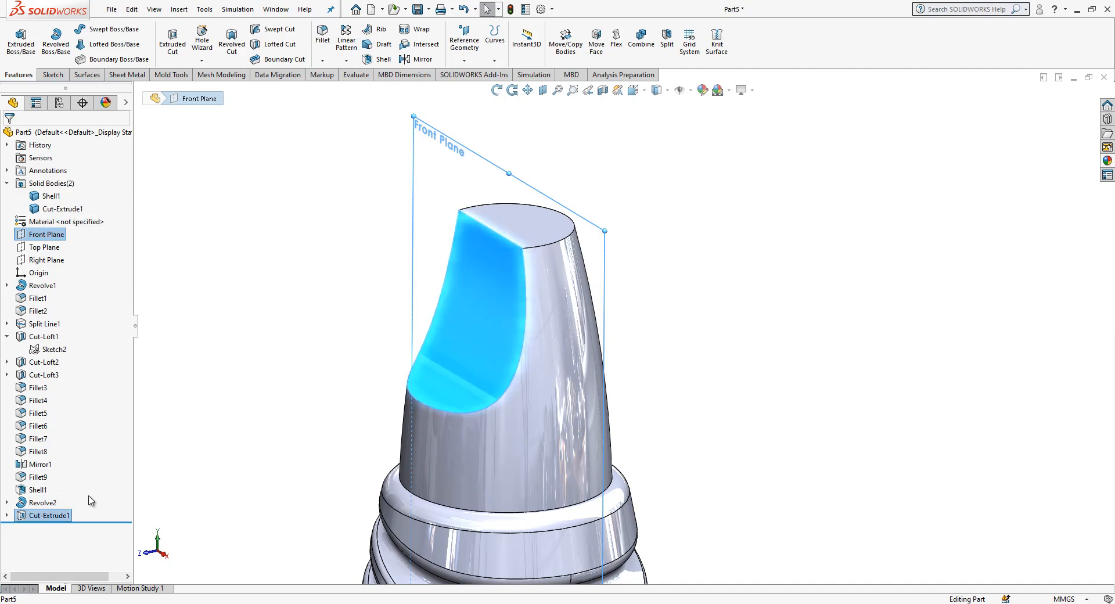
left_click(416, 59)
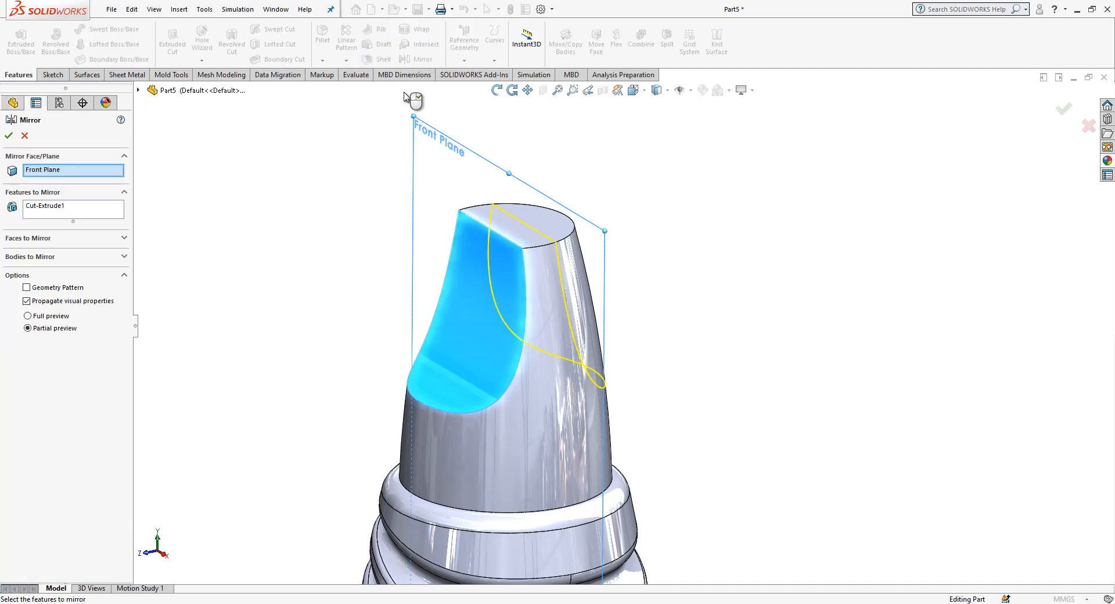
right_click(284, 217)
middle_click_drag(515, 325, 566, 352)
Fillet the two short end edges of the cap's narrow top face with a 10 mm radius
left_click(47, 234)
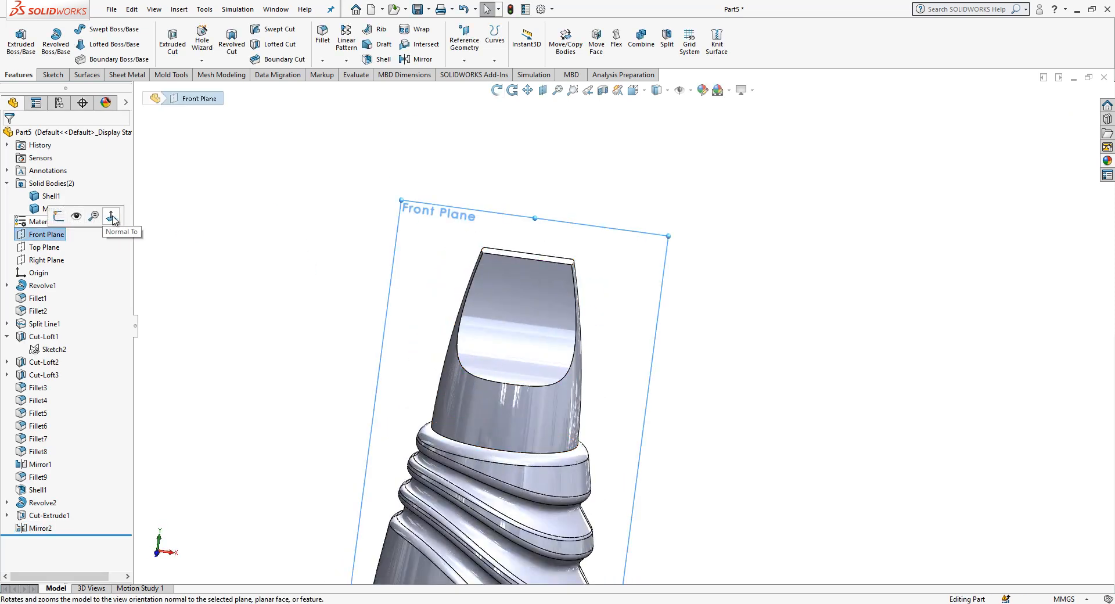
left_click(483, 251)
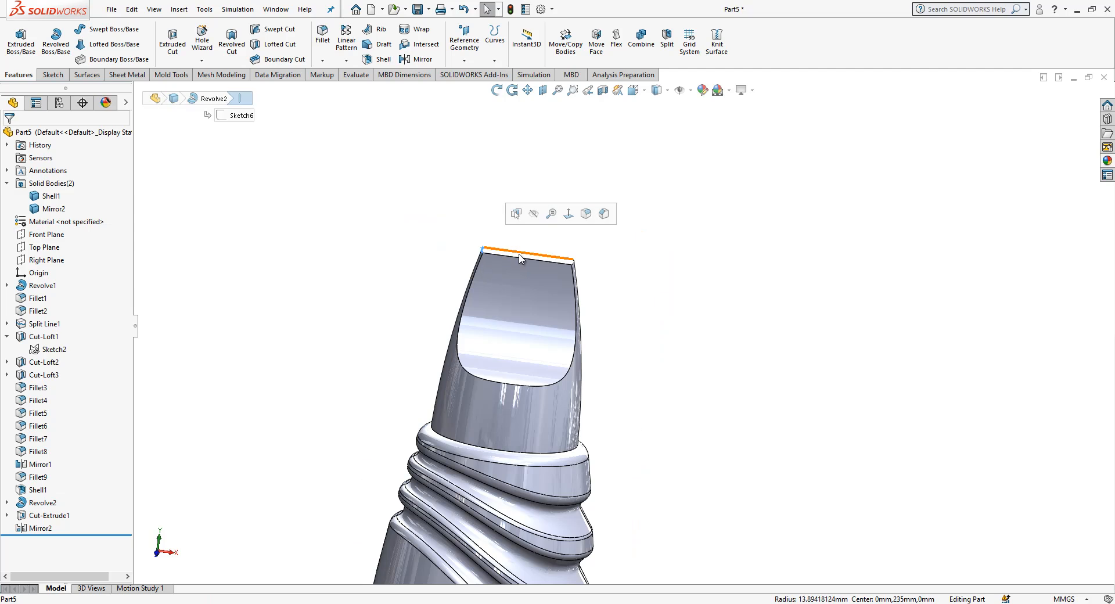
left_click(574, 261, "ctrl")
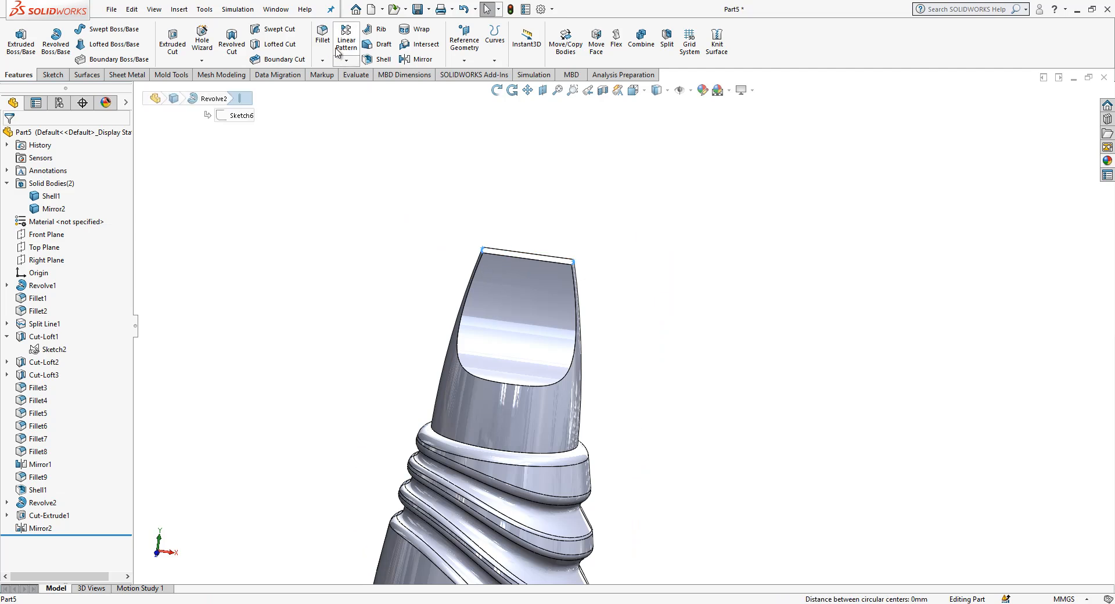
type("10")
key("Return")
middle_click_drag(531, 347, 557, 356)
Start a sketch on the Front Plane and offset the outline of the cap's curved cut face 4 mm inward
left_click(634, 91)
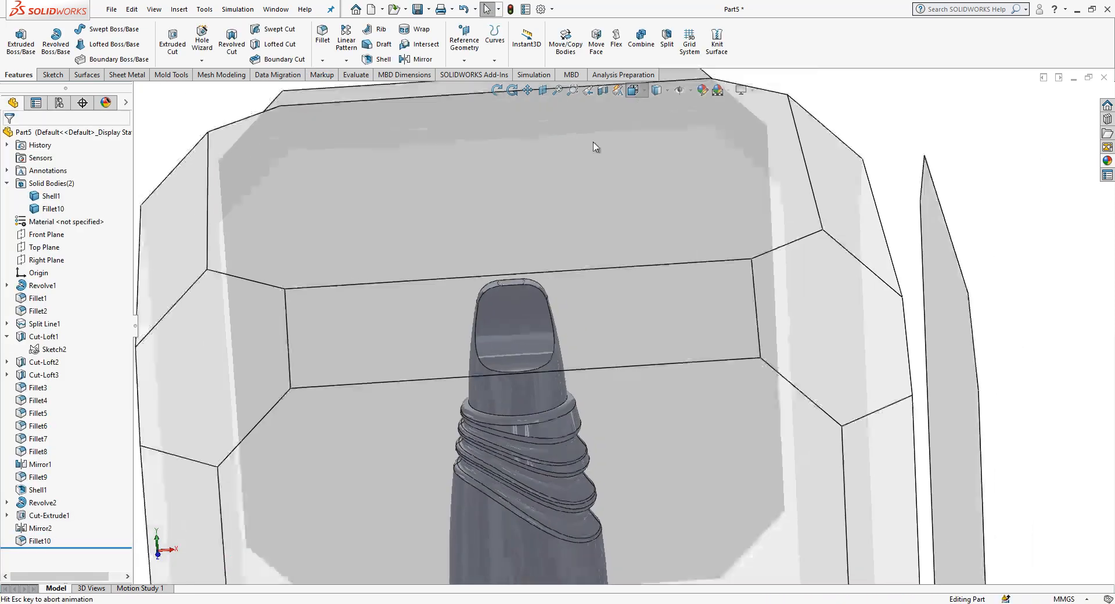
left_click(491, 412)
scroll(641, 220, "down", 3)
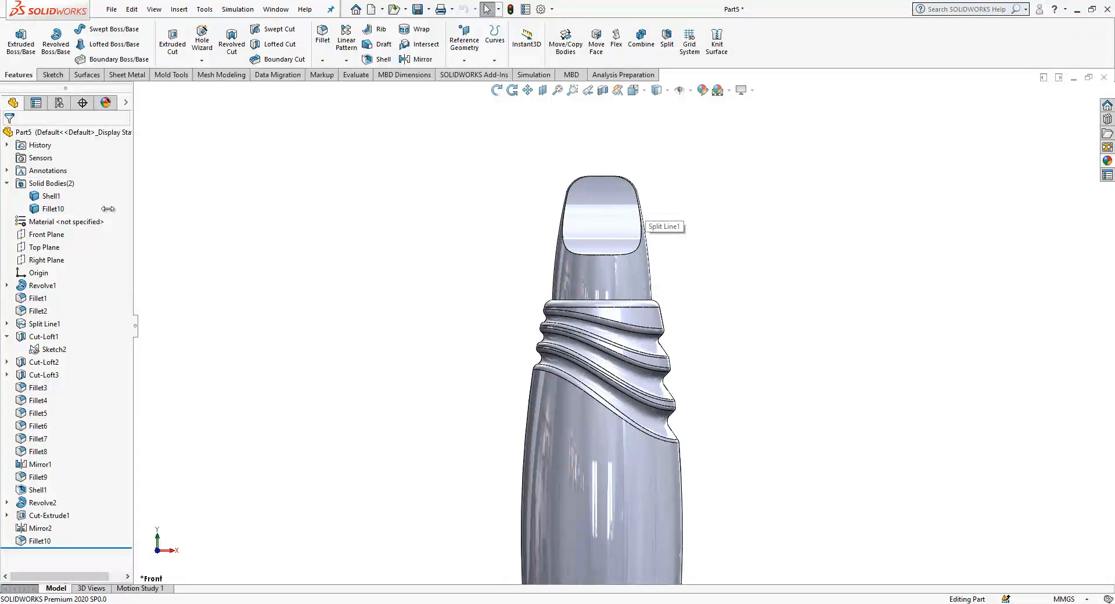
left_click(46, 234)
left_click(51, 223)
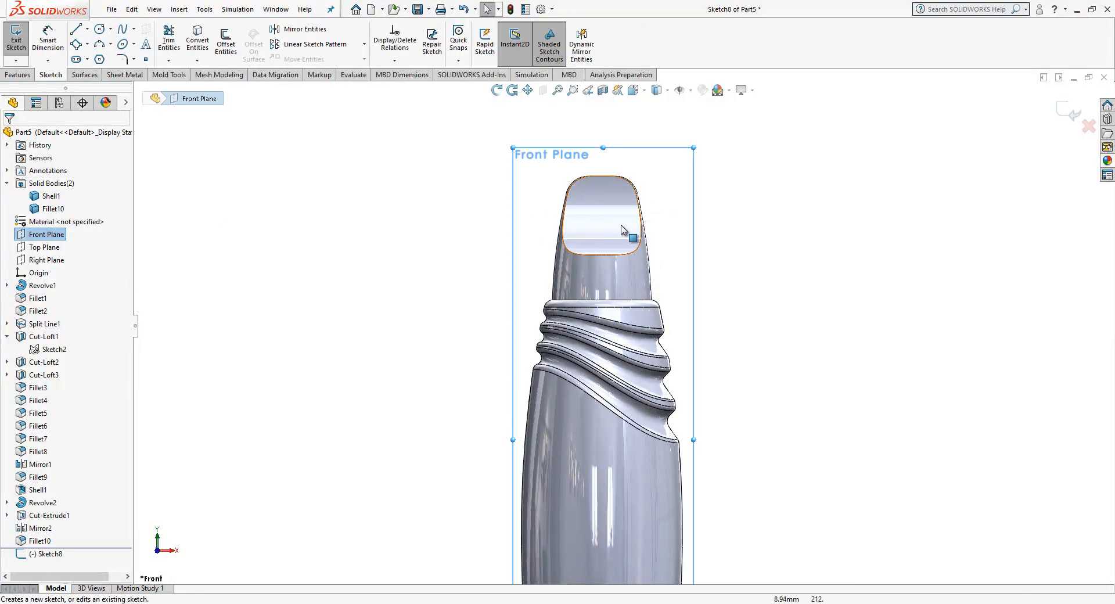
left_click(635, 235)
left_click(226, 44)
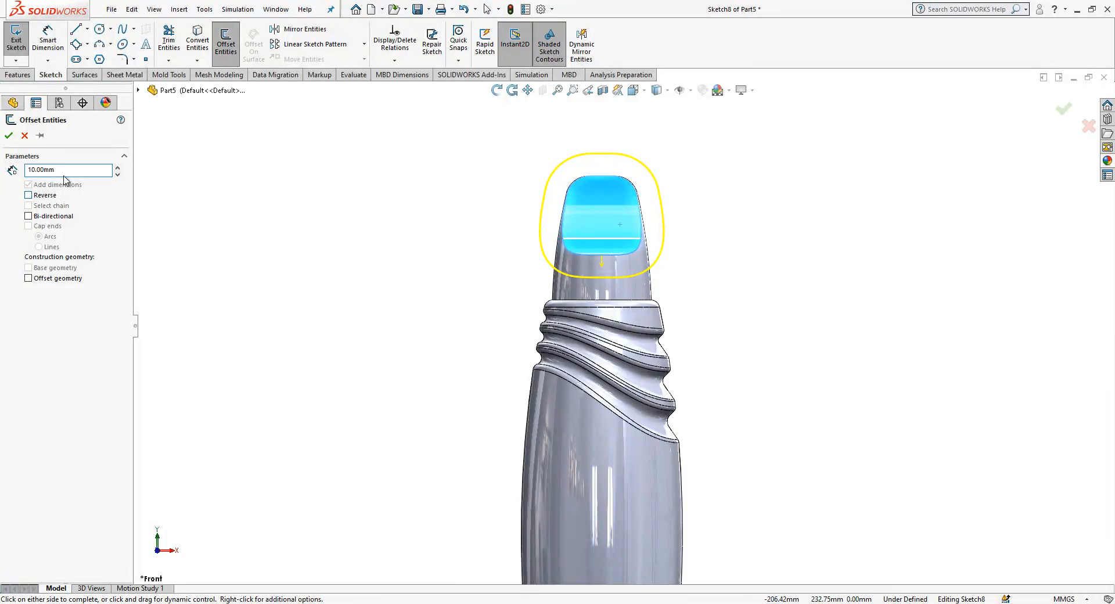
type("4")
key("Return")
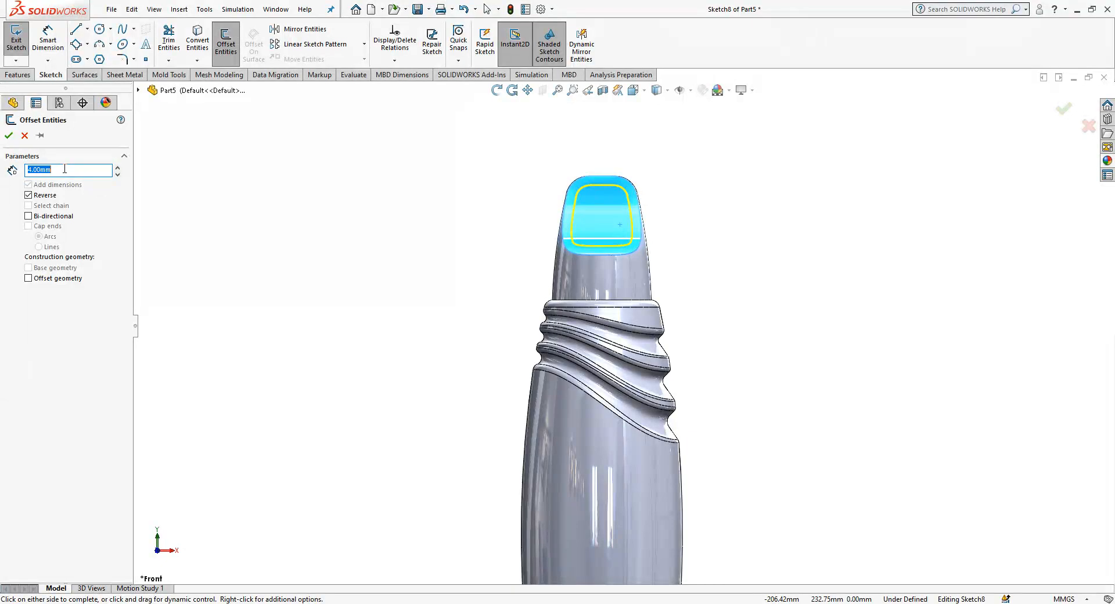
left_click(9, 137)
scroll(674, 219, "down", 3)
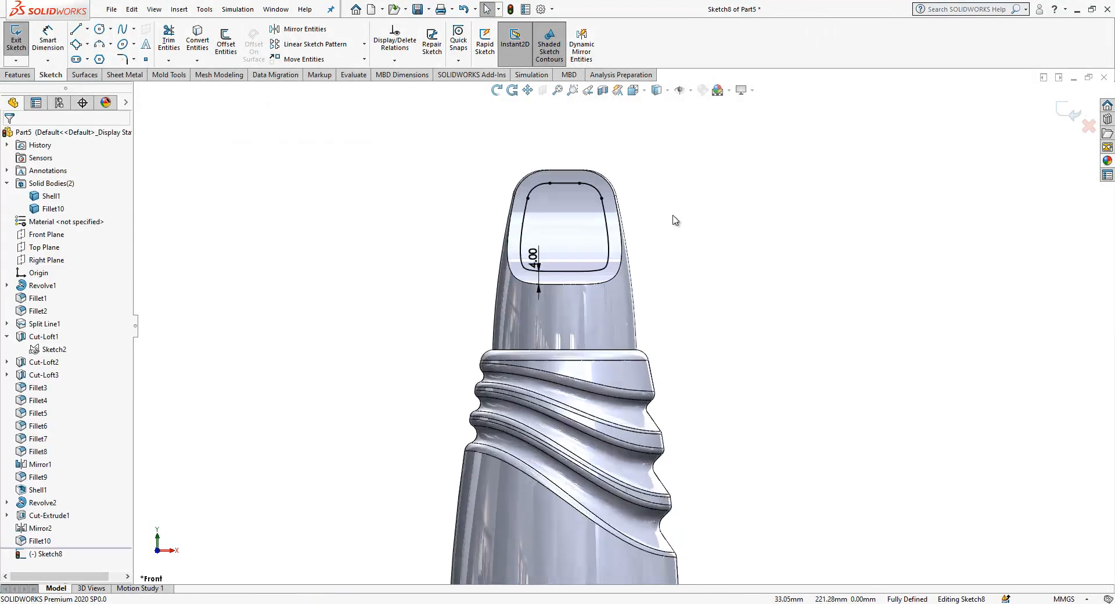
Finish the sketch and extrude-cut the offset outline through the cap with the Through All - Both end condition
left_click(1067, 111)
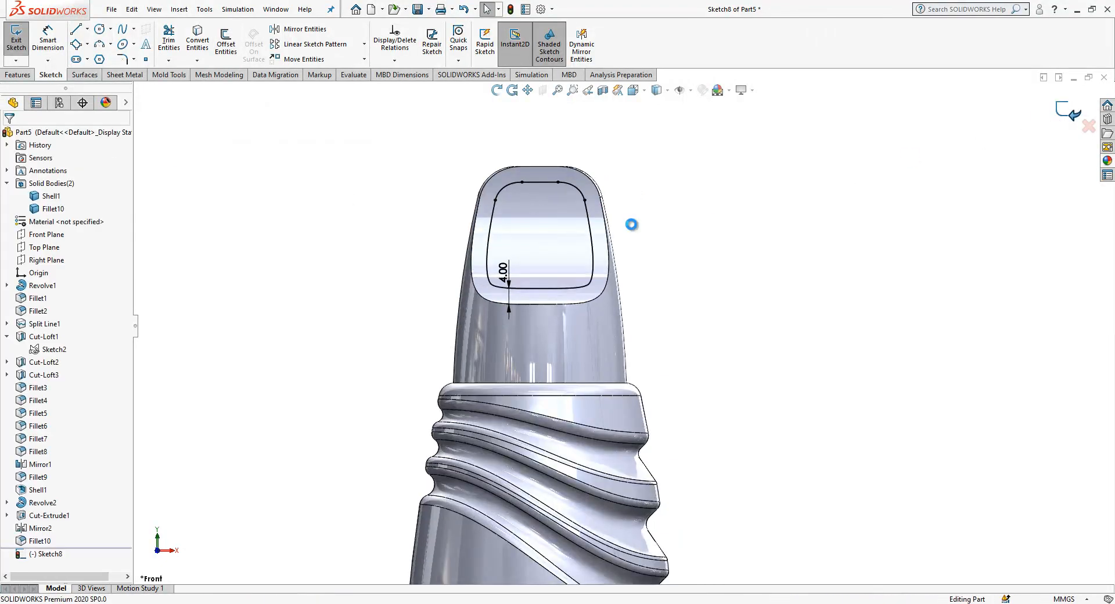
middle_click_drag(489, 288, 523, 309)
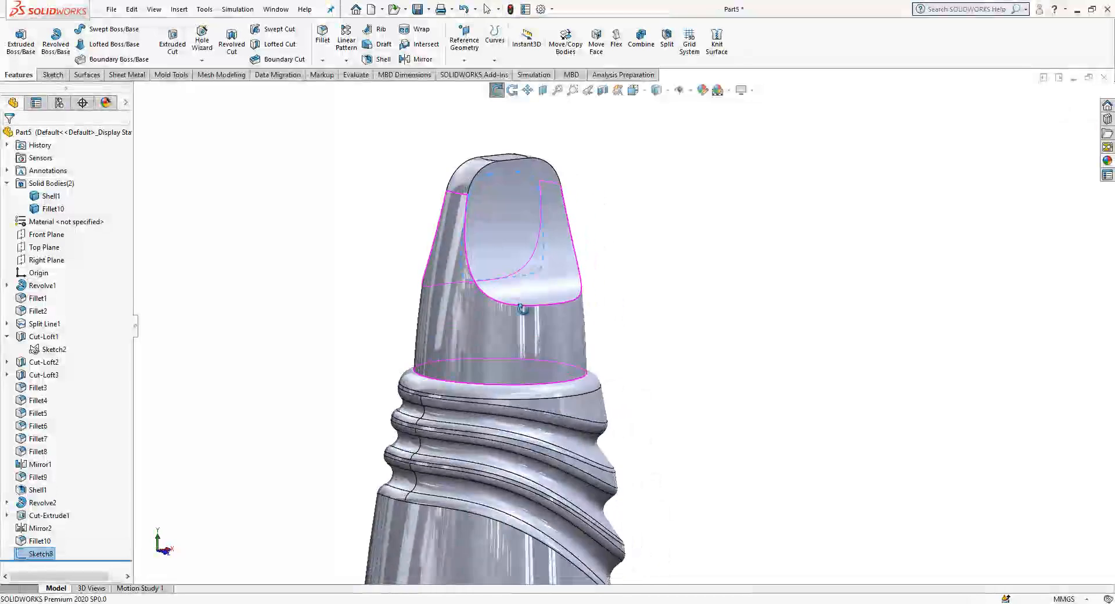
left_click(172, 39)
left_click(72, 189)
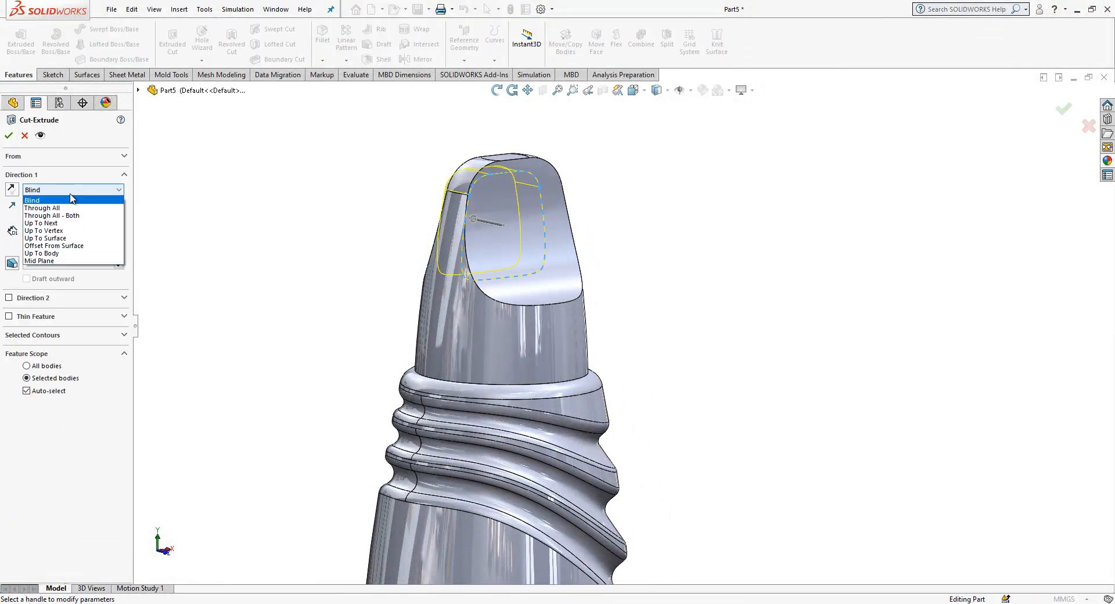
left_click(68, 213)
left_click(9, 135)
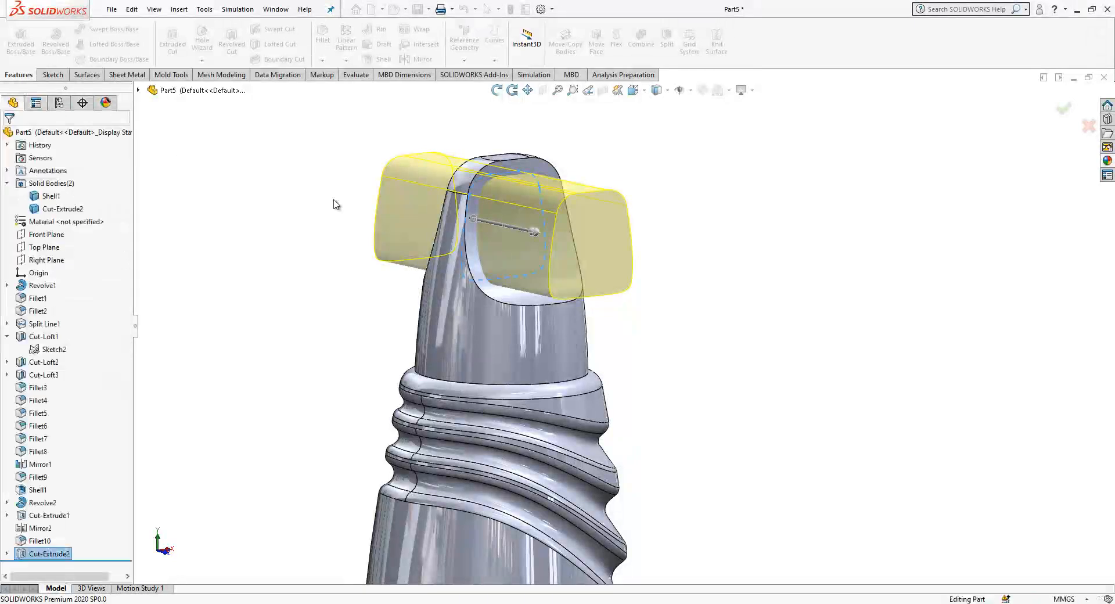
left_click(335, 207)
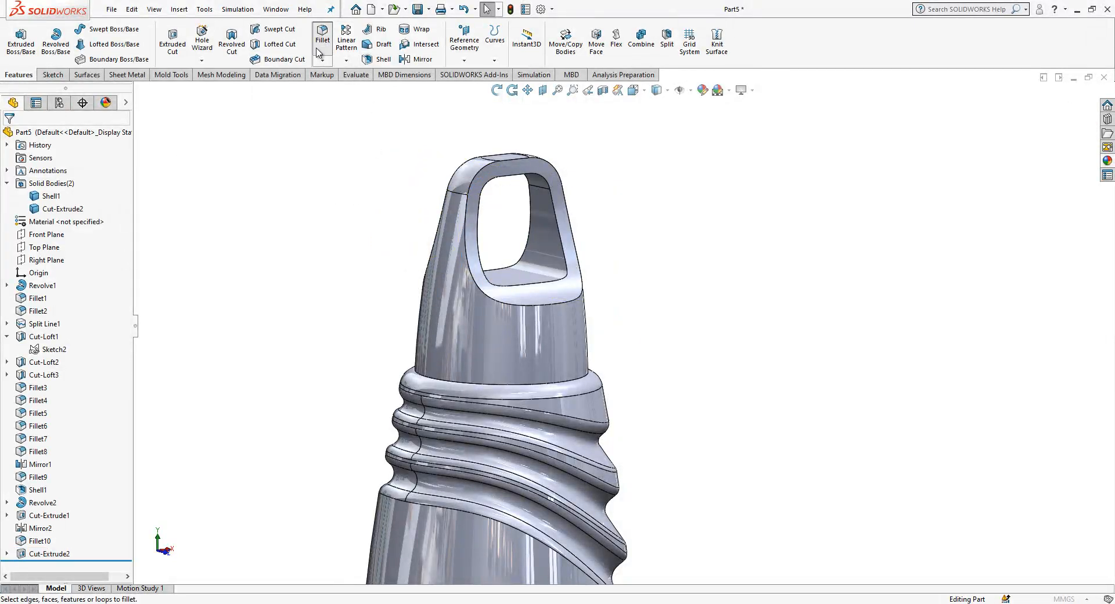
Fillet the opening's edge and the surrounding cut face's outer edge on the front side of the cap with a 2 mm radius
left_click(321, 40)
type("2")
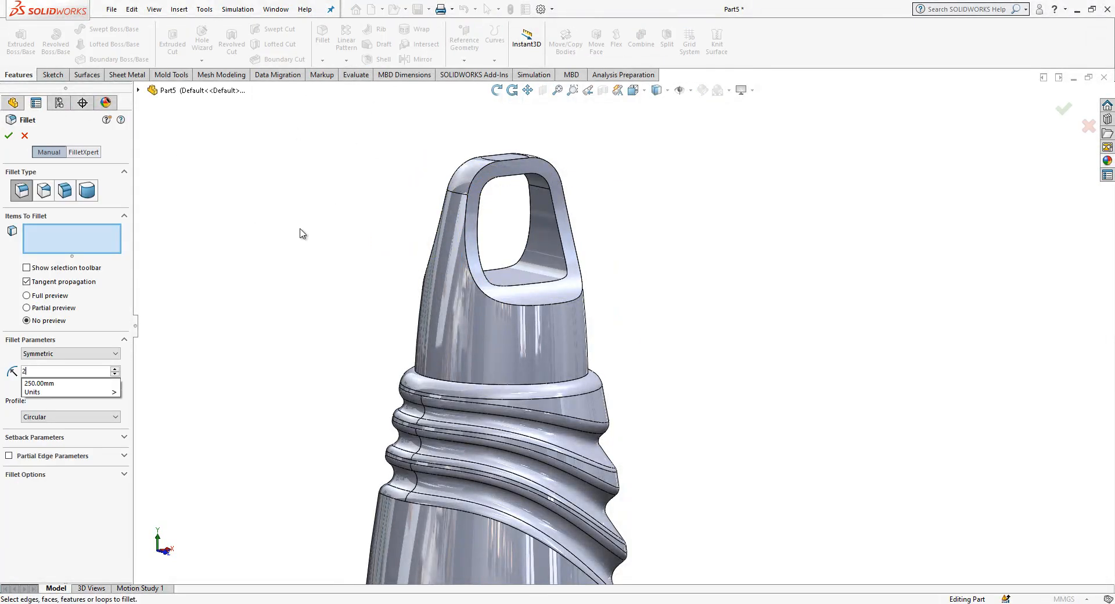
left_click(566, 283)
left_click(579, 299)
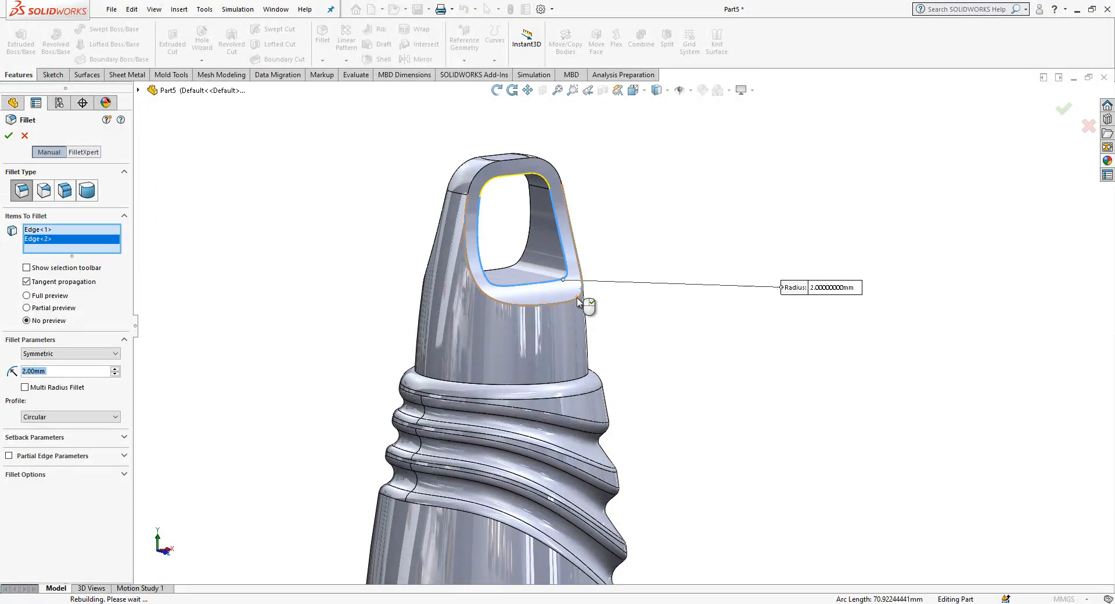
right_click(577, 298)
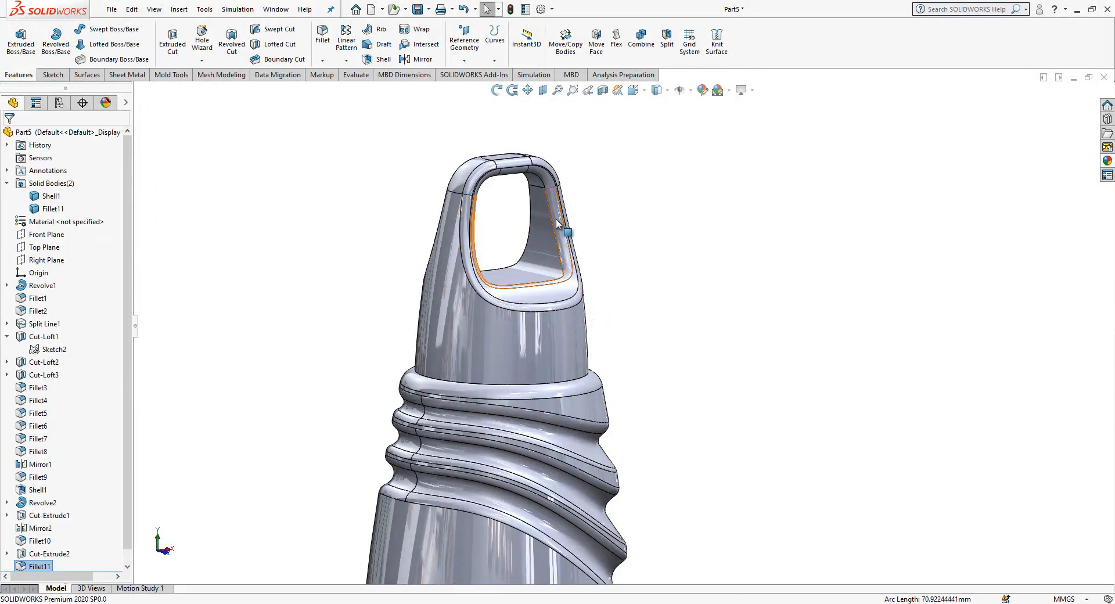
Fillet the opening's edge and the cut face's outer edge on the back side of the cap with a 2 mm radius
left_click(530, 201)
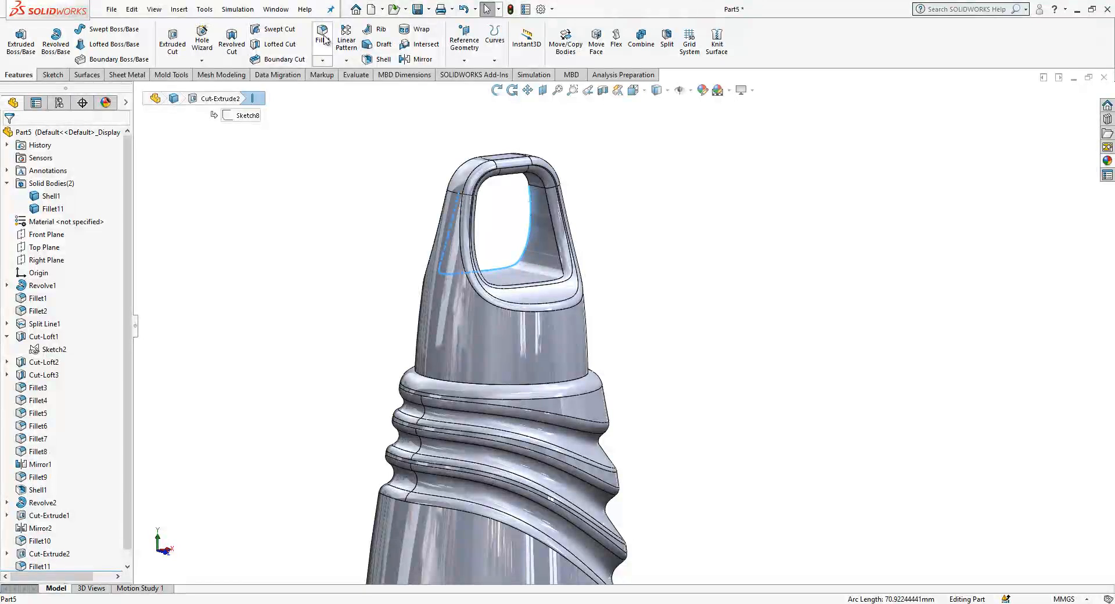
left_click(463, 167)
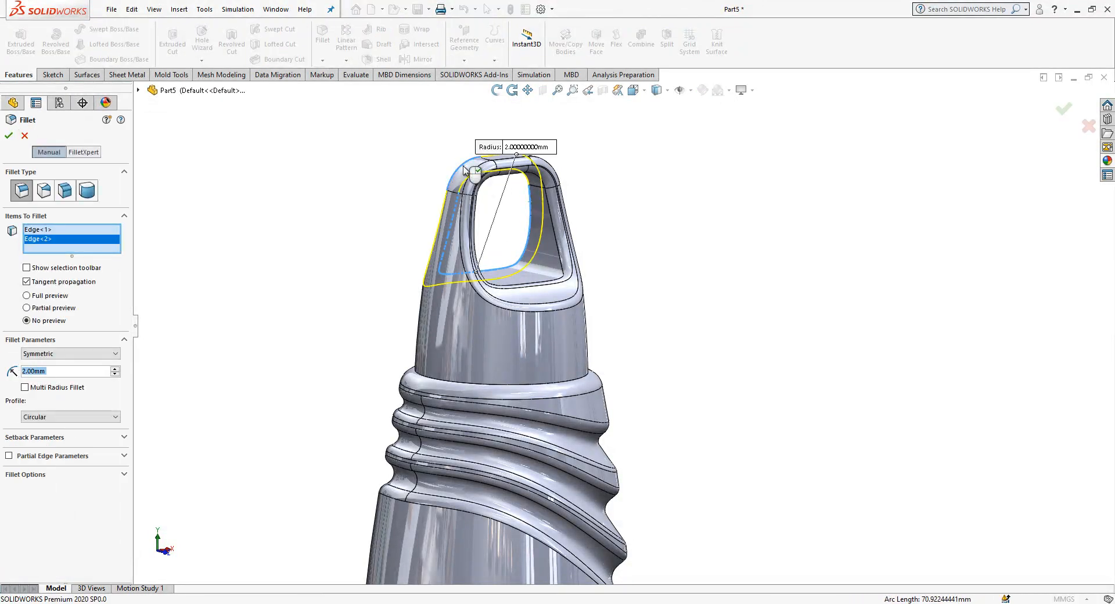
middle_click_drag(445, 219, 486, 219)
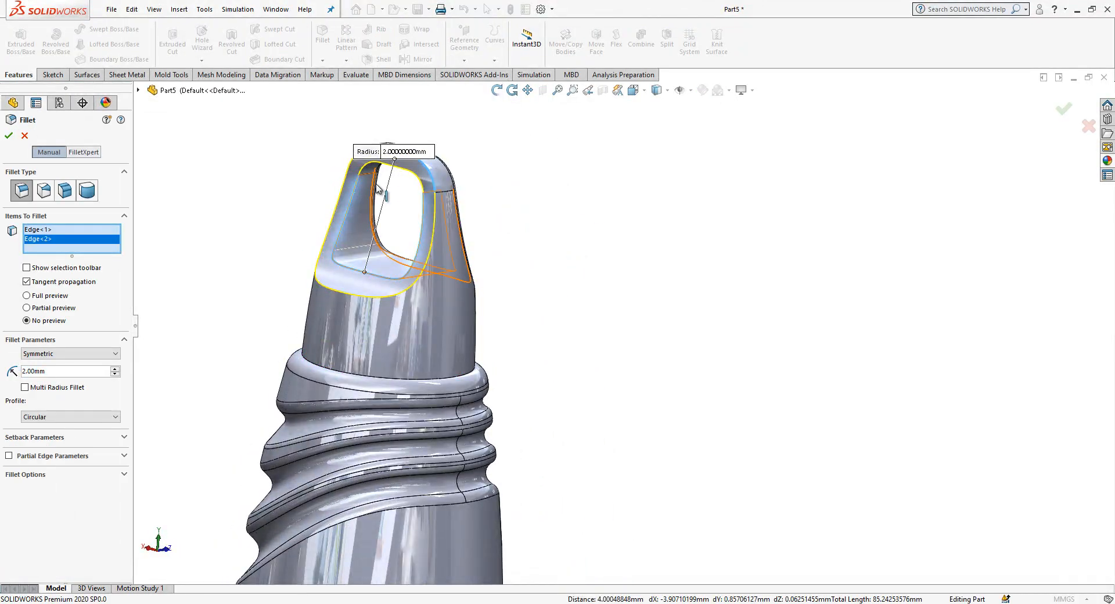
key("Return")
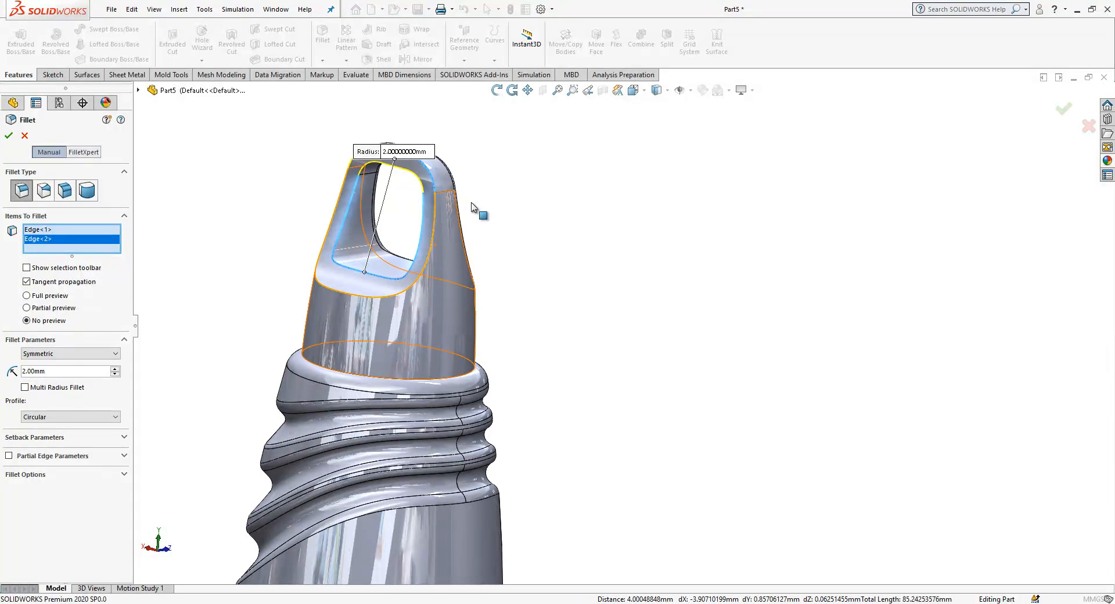
Chamfer the circular edge at the cap's base by 1 mm at 45 degrees
middle_click_drag(445, 290, 343, 329)
scroll(351, 329, "up", 2)
left_click(548, 359)
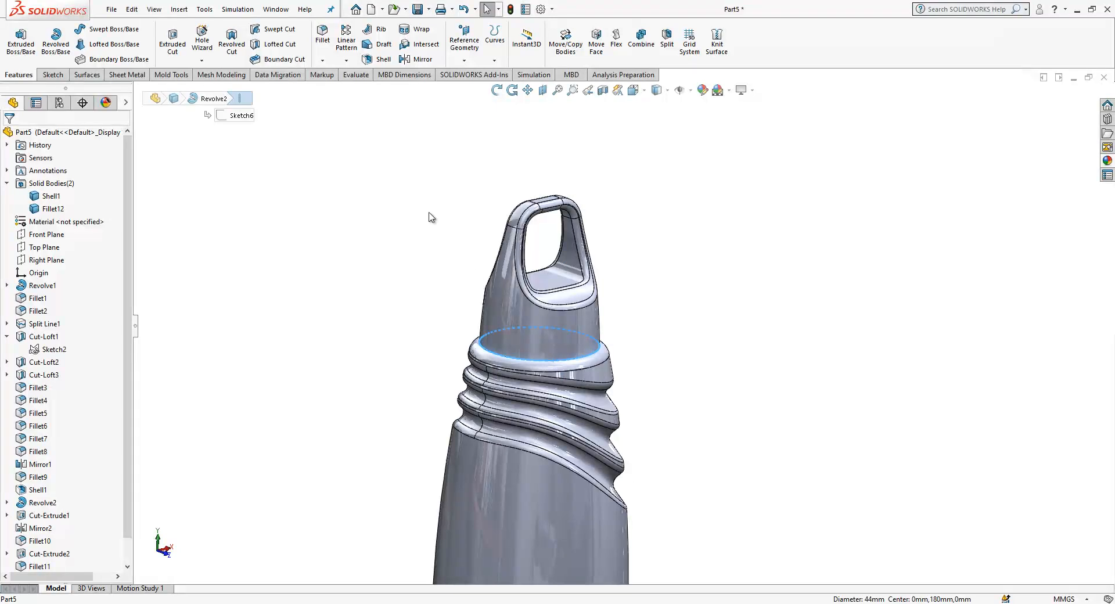
left_click(322, 60)
left_click(346, 88)
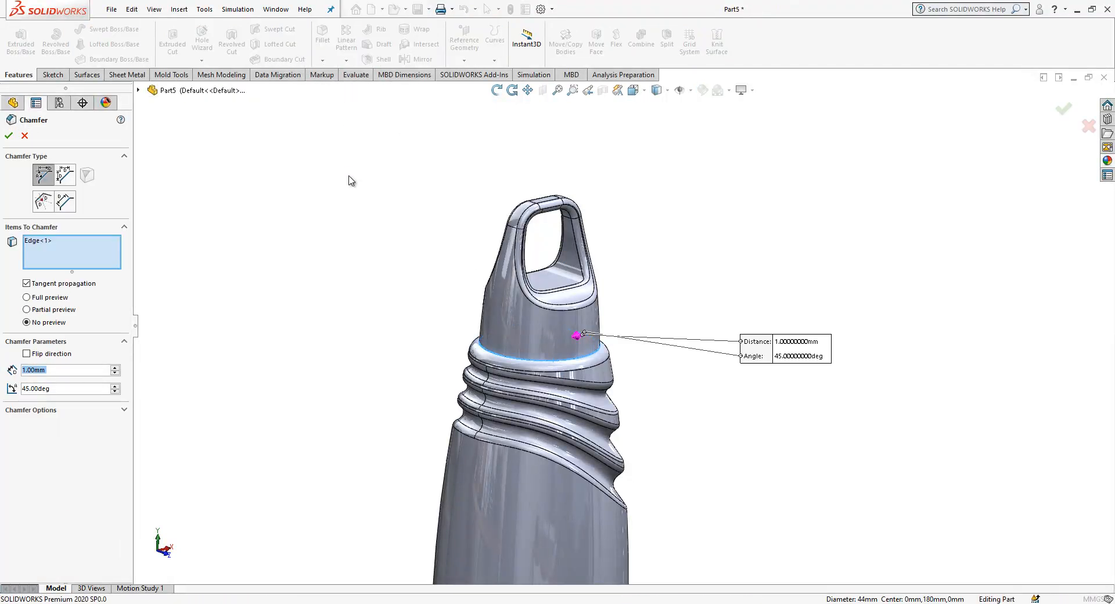
left_click(631, 97)
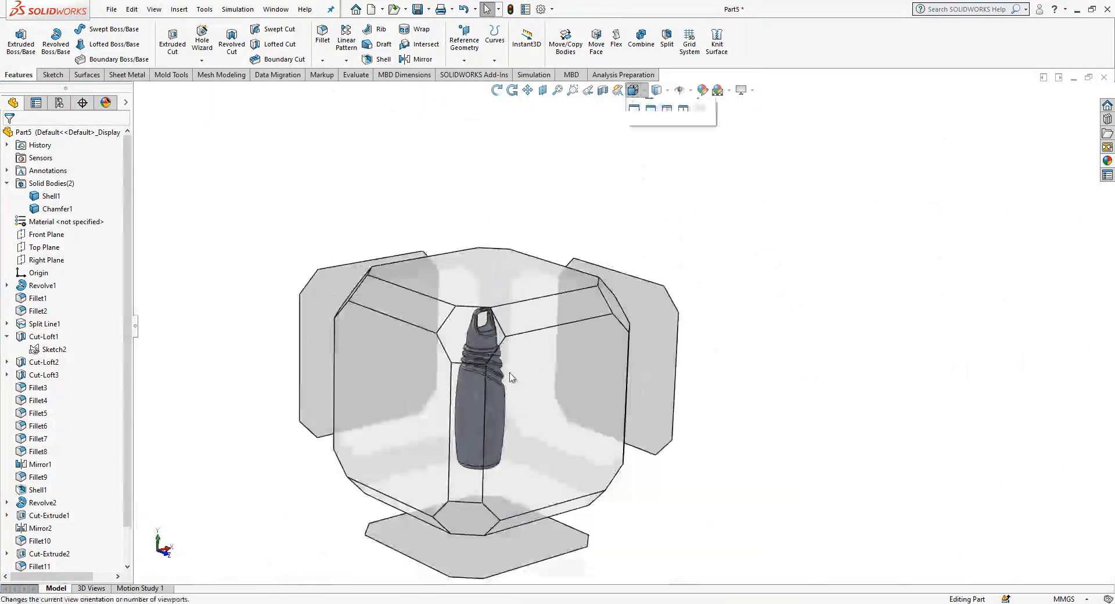
Orient the model to the front view and apply a polished metallic appearance to the bottle body
left_click(524, 382)
scroll(540, 385, "up", 1)
scroll(1014, 200, "down", 1)
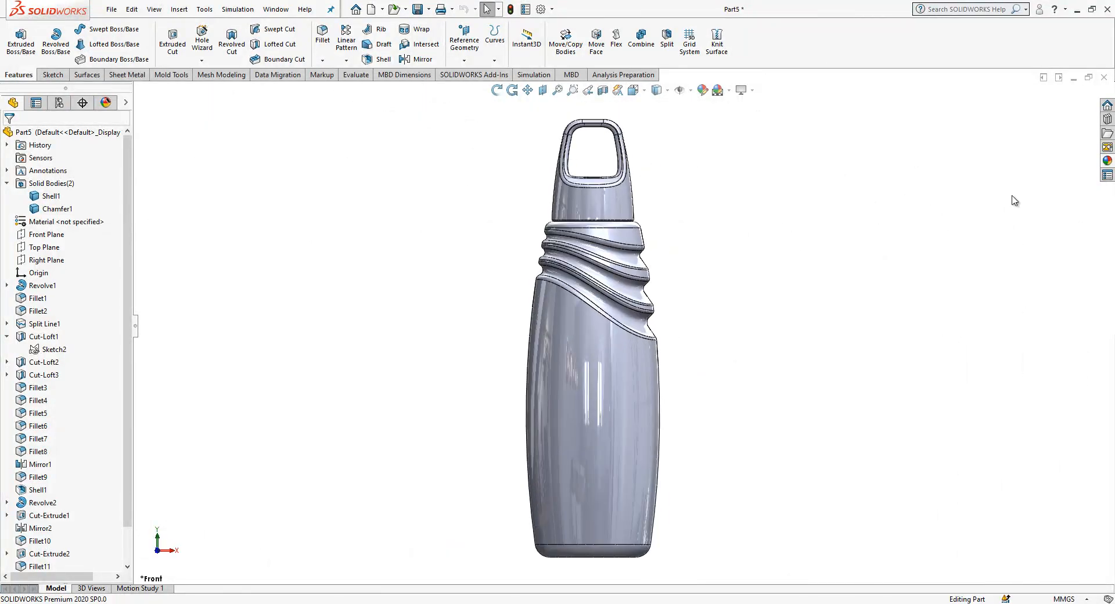
left_click(1101, 166)
left_click(956, 480)
left_click_drag(956, 481, 600, 365)
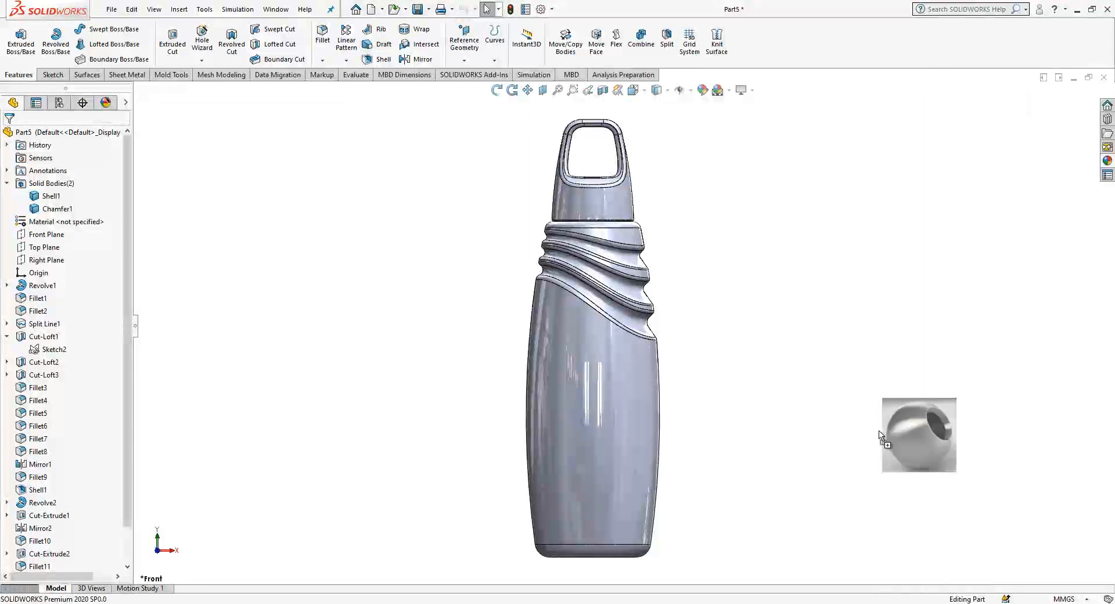
left_click(635, 364)
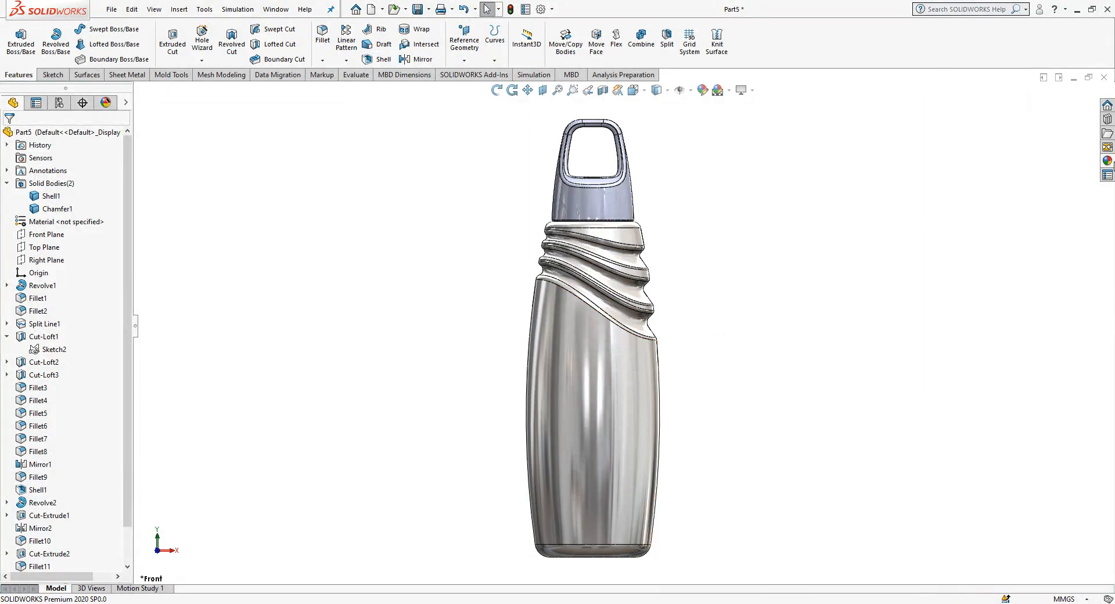
Apply a green medium gloss plastic appearance to the cap body
left_click(1107, 161)
left_click(956, 138)
left_click(957, 126)
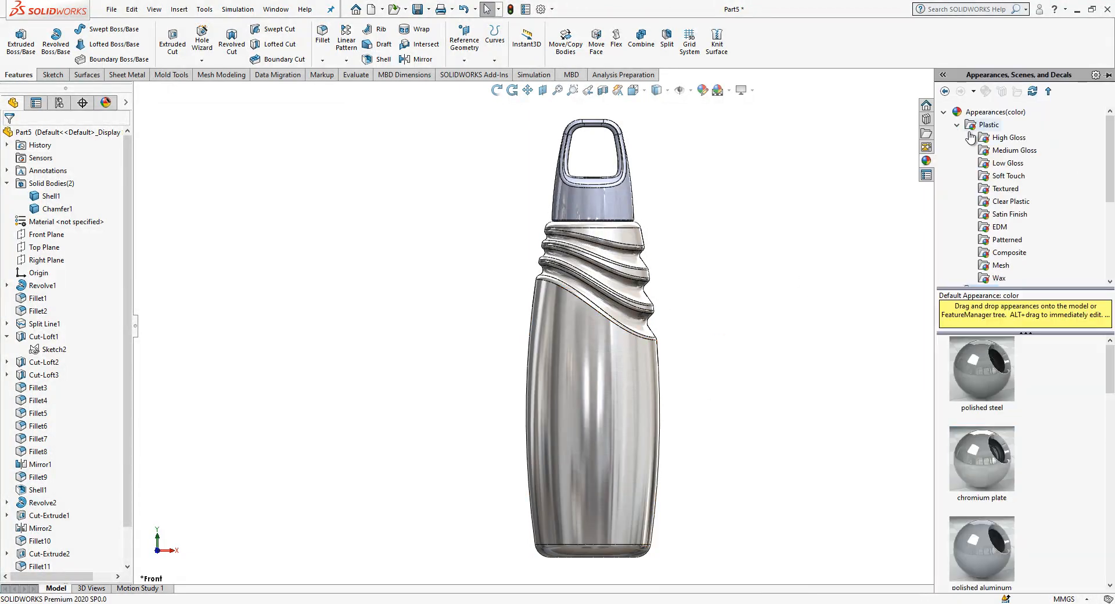
left_click(1013, 150)
left_click_drag(981, 543, 625, 201)
left_click(635, 198)
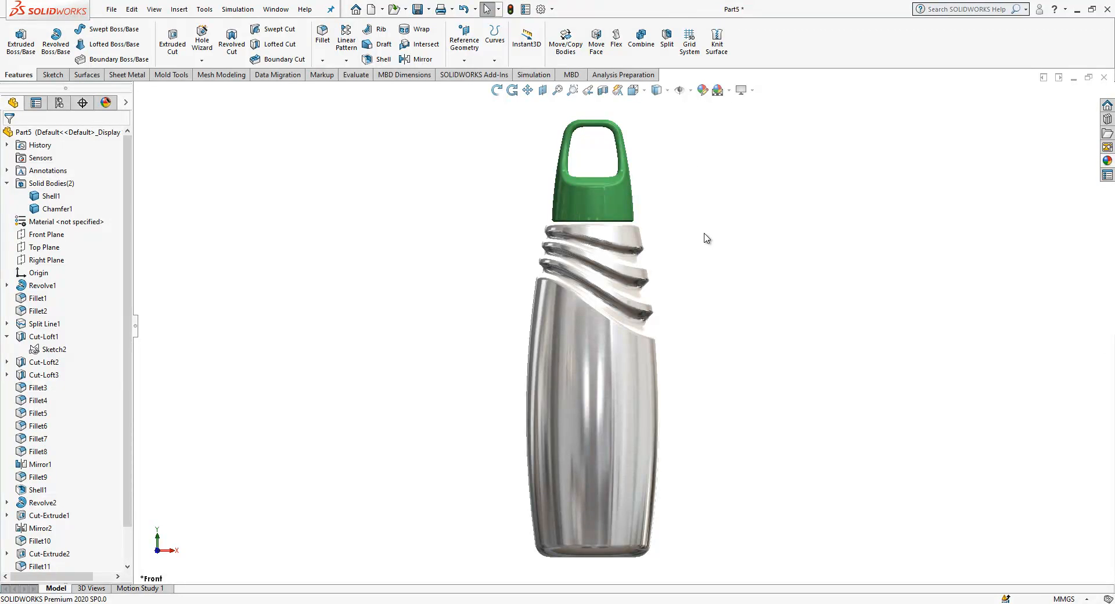
Set the model's display style to Shaded With Edges
scroll(686, 234, "up", 1)
scroll(682, 229, "down", 1)
left_click(662, 90)
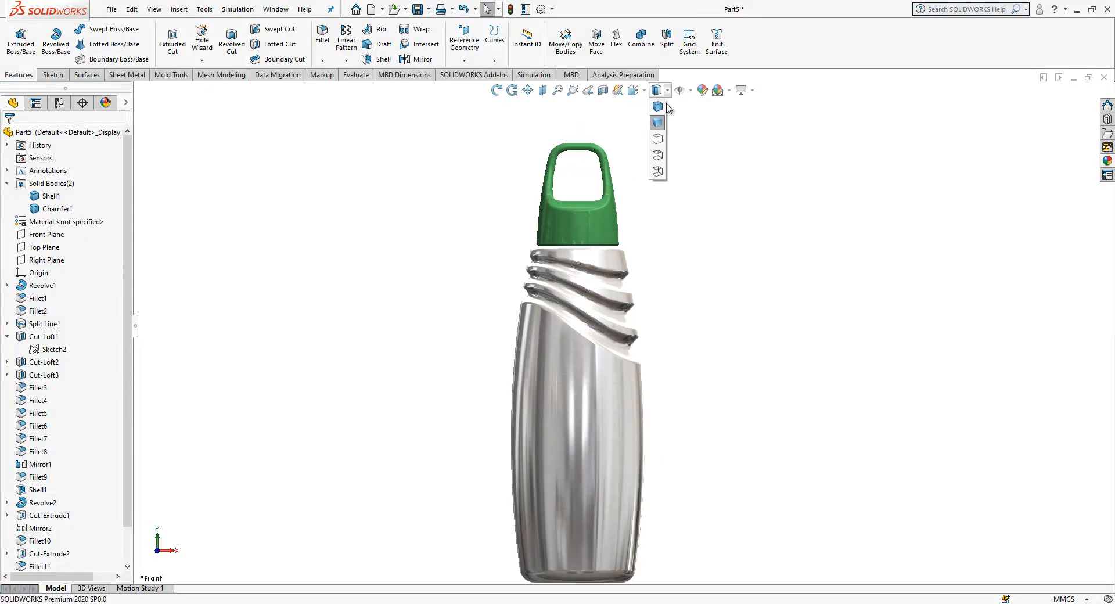
left_click(661, 108)
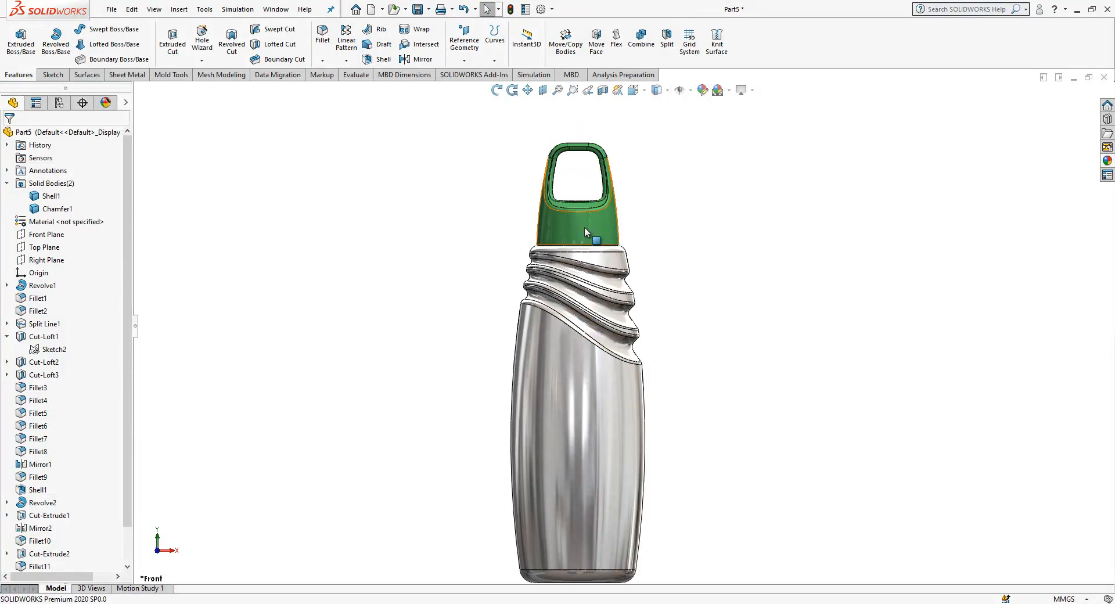
Collapse the Solid Bodies folder and the Cut-Loft1 feature in the feature tree
left_click(7, 183)
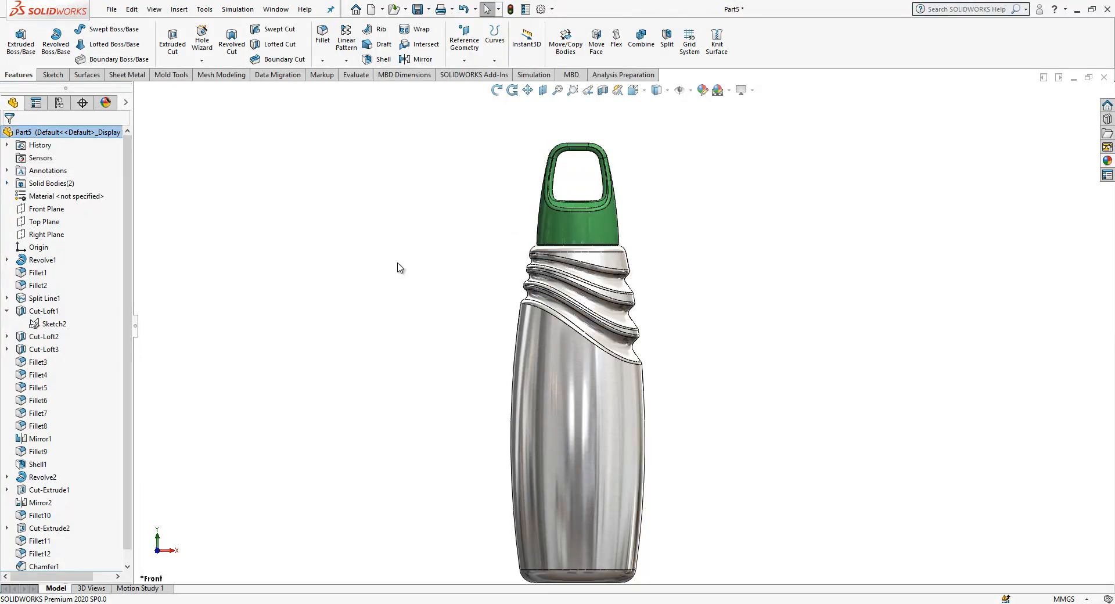
scroll(616, 369, "up", 2)
scroll(622, 378, "down", 2)
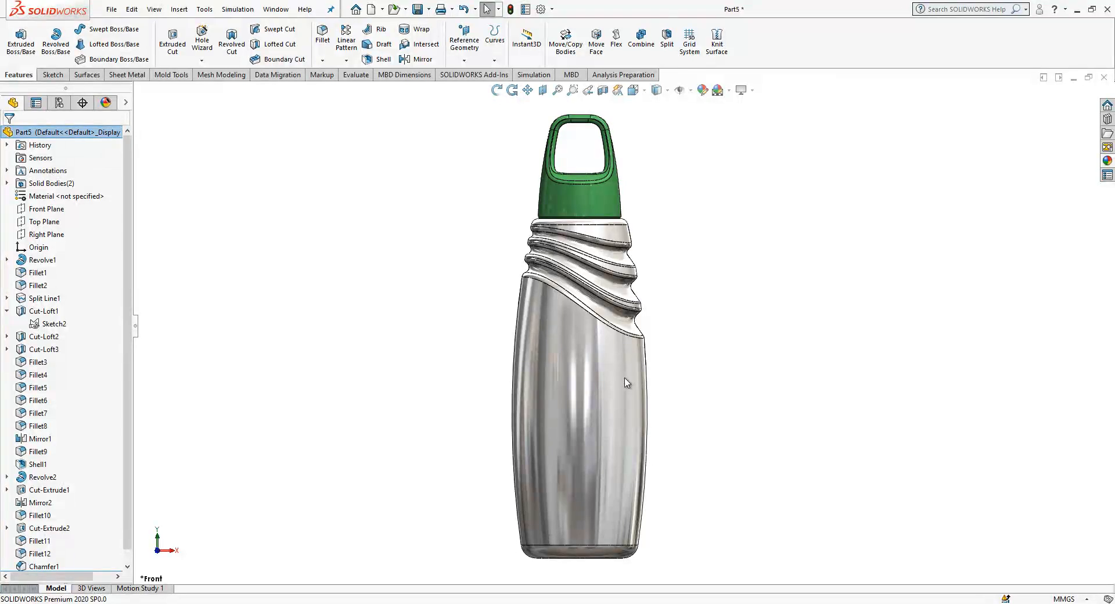
left_click(7, 311)
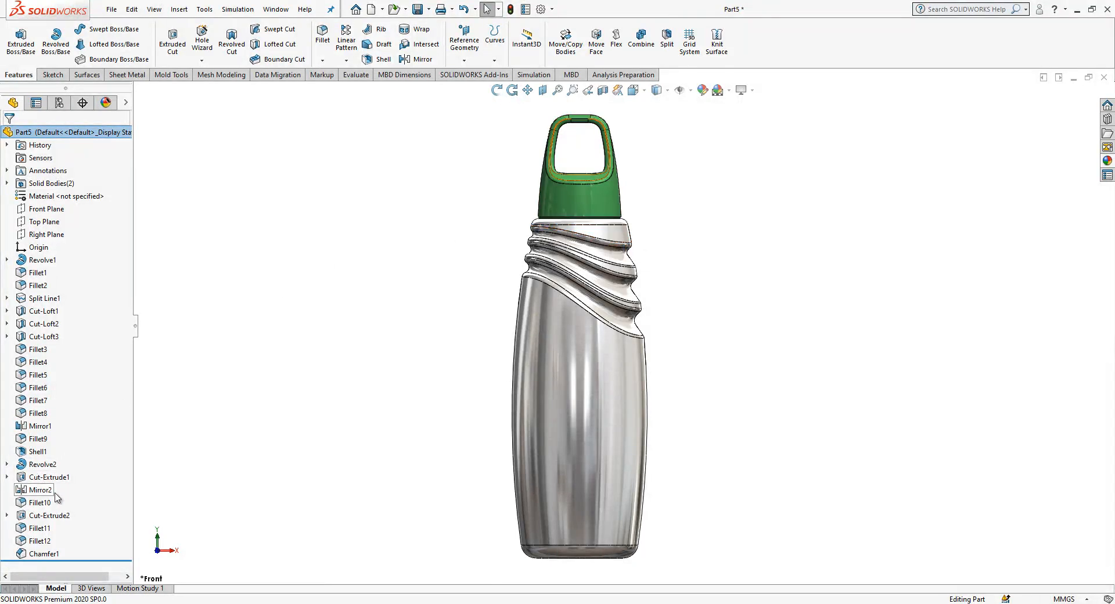
middle_click_drag(493, 316, 587, 414)
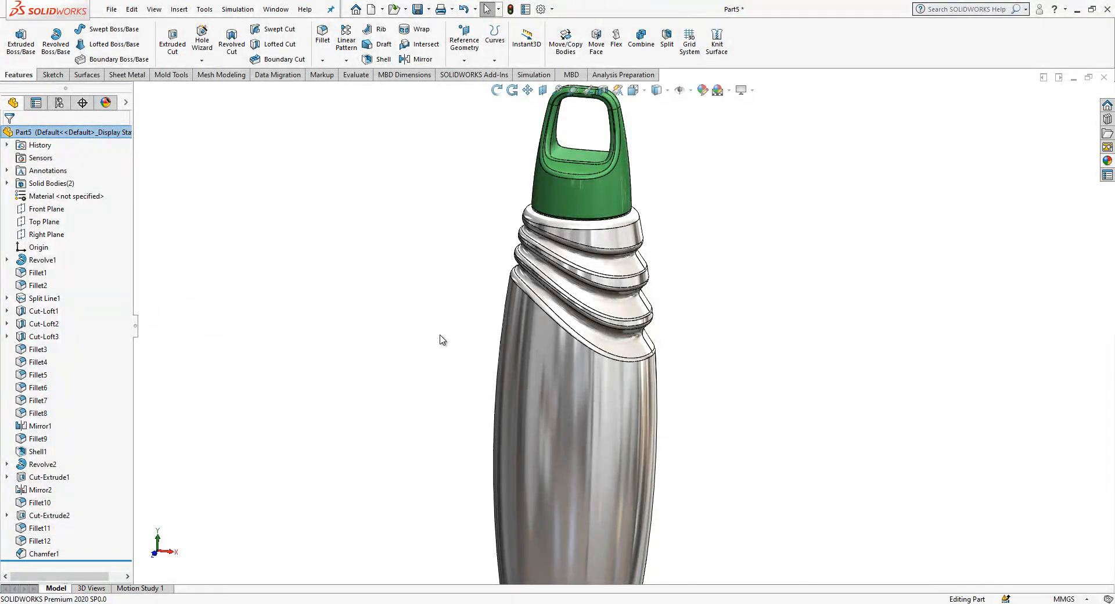
scroll(637, 306, "down", 2)
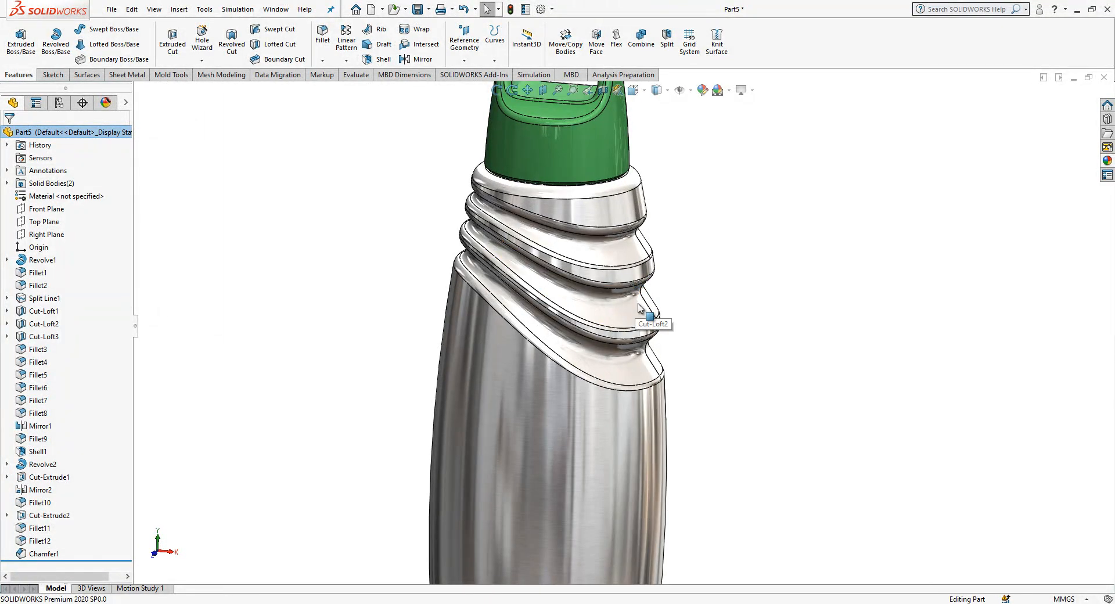